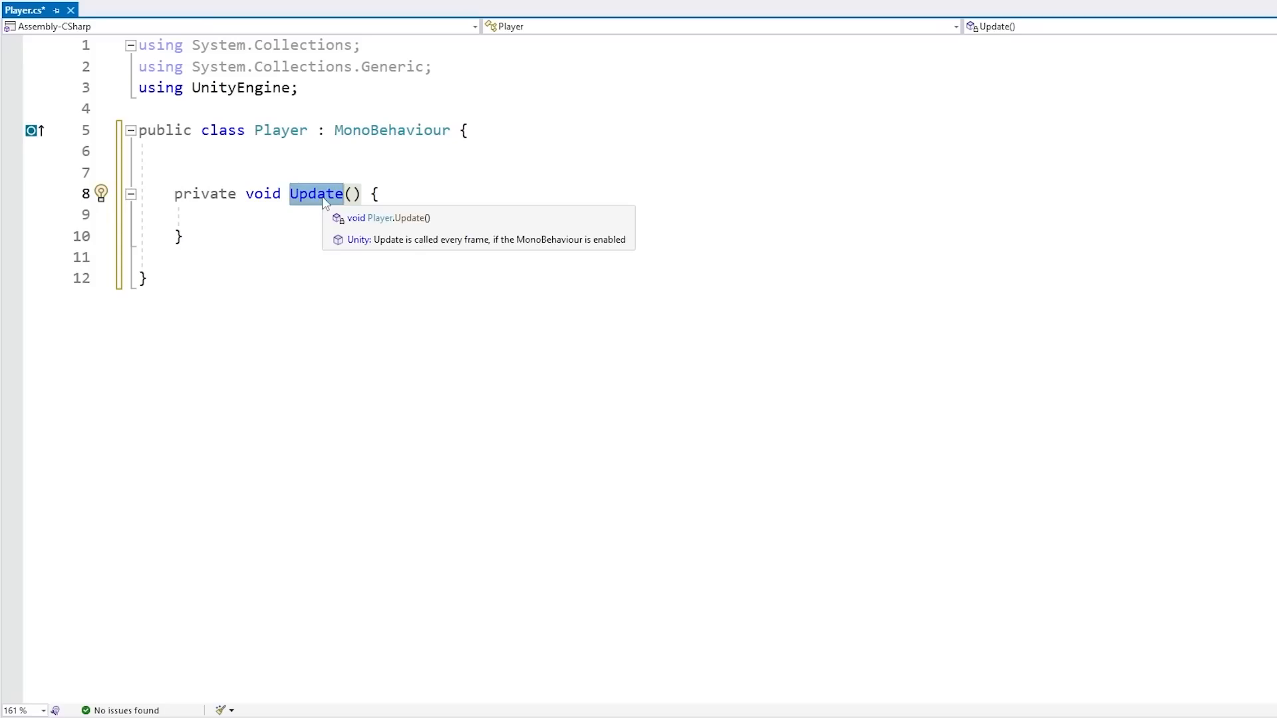
Try removing and changing the Update method's access modifier to public, ending back at private
key("Home")
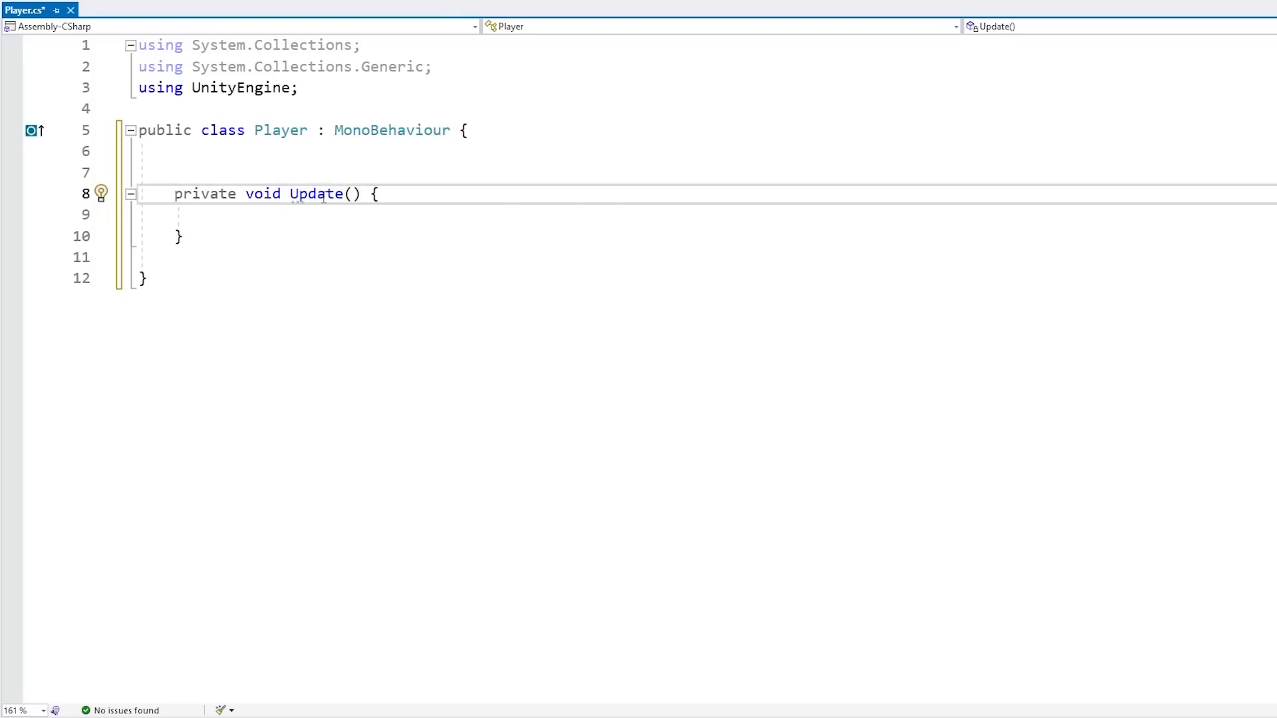
key("ctrl+shift+Right")
key("Delete")
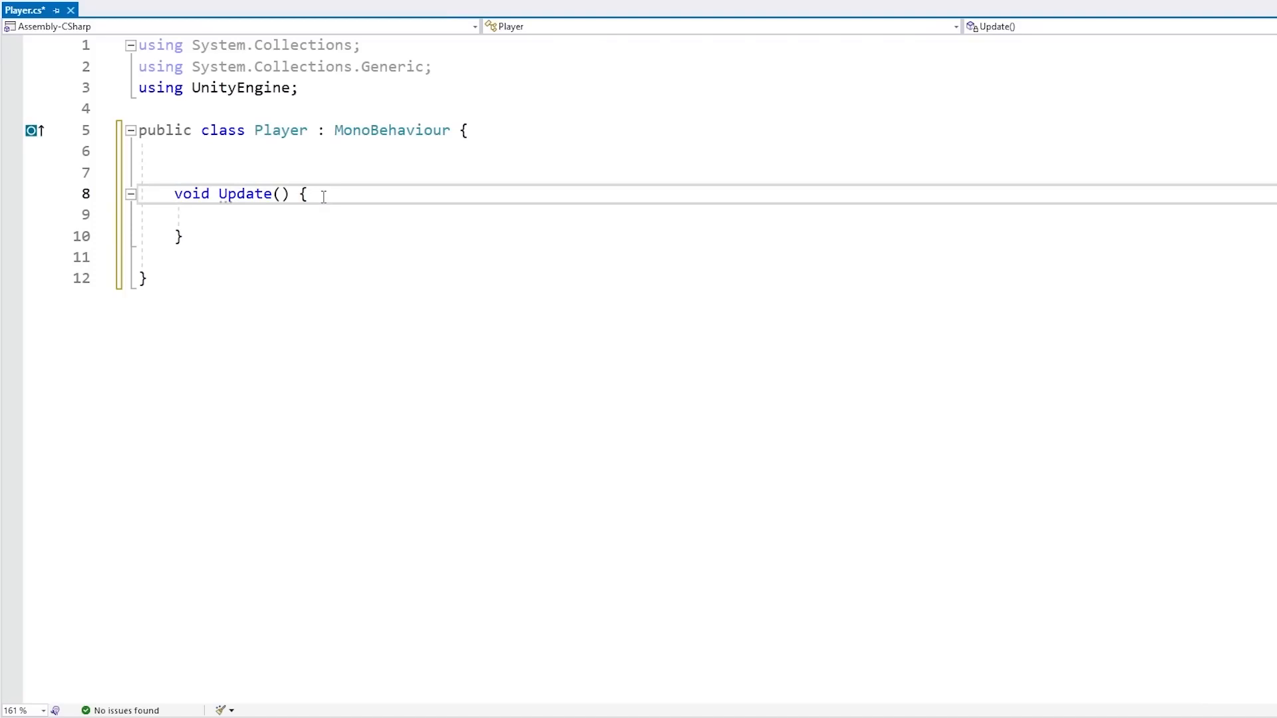
type("private")
key("Down")
double_click(223, 198)
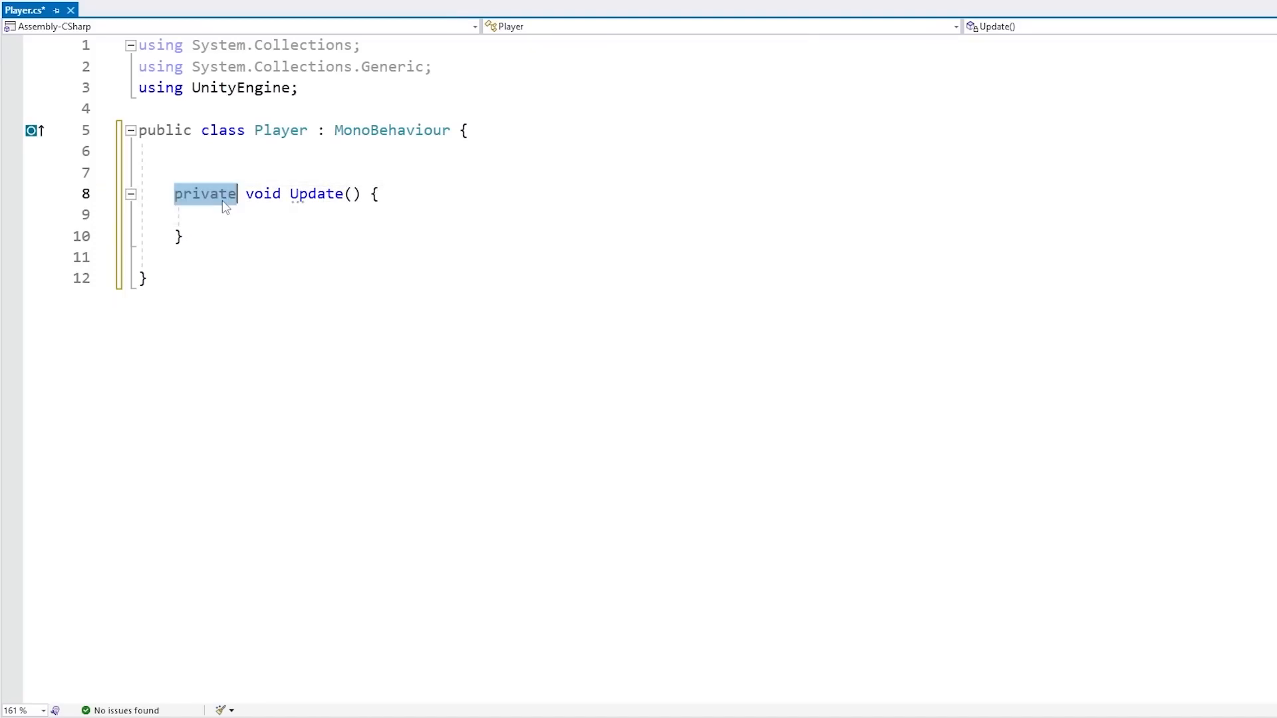
type("public")
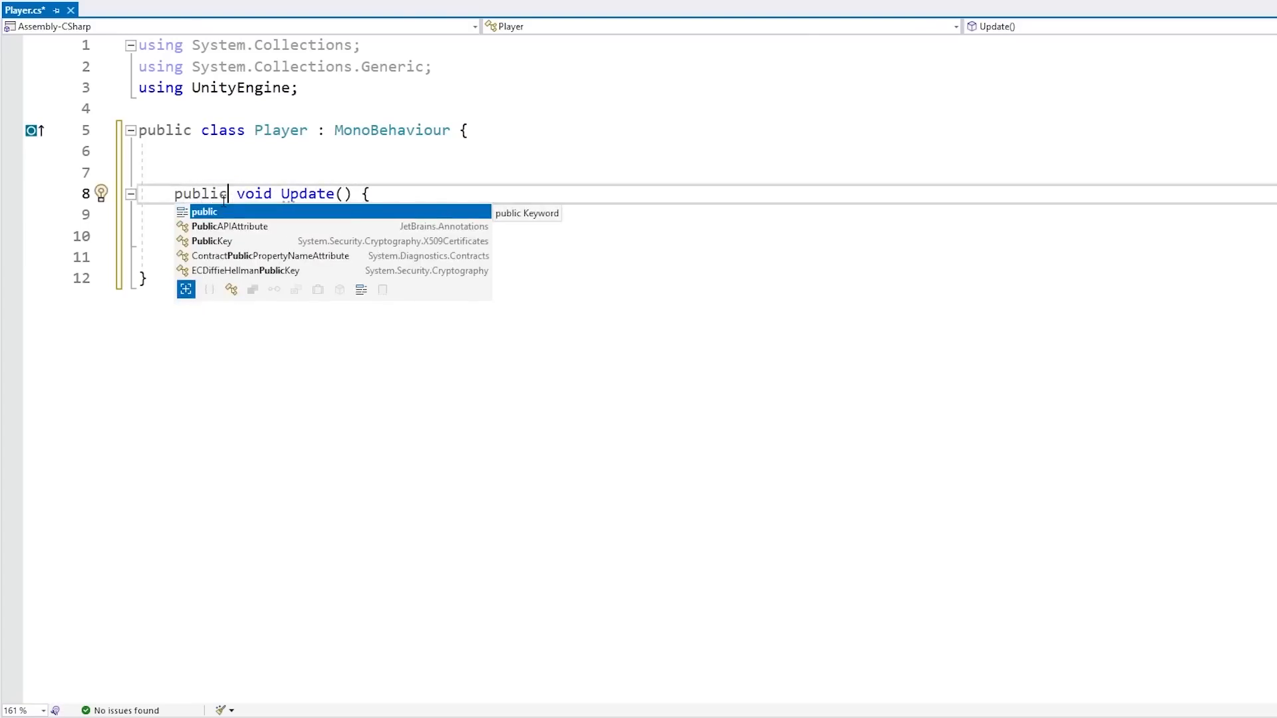
double_click(203, 193)
key("Delete")
key("Delete")
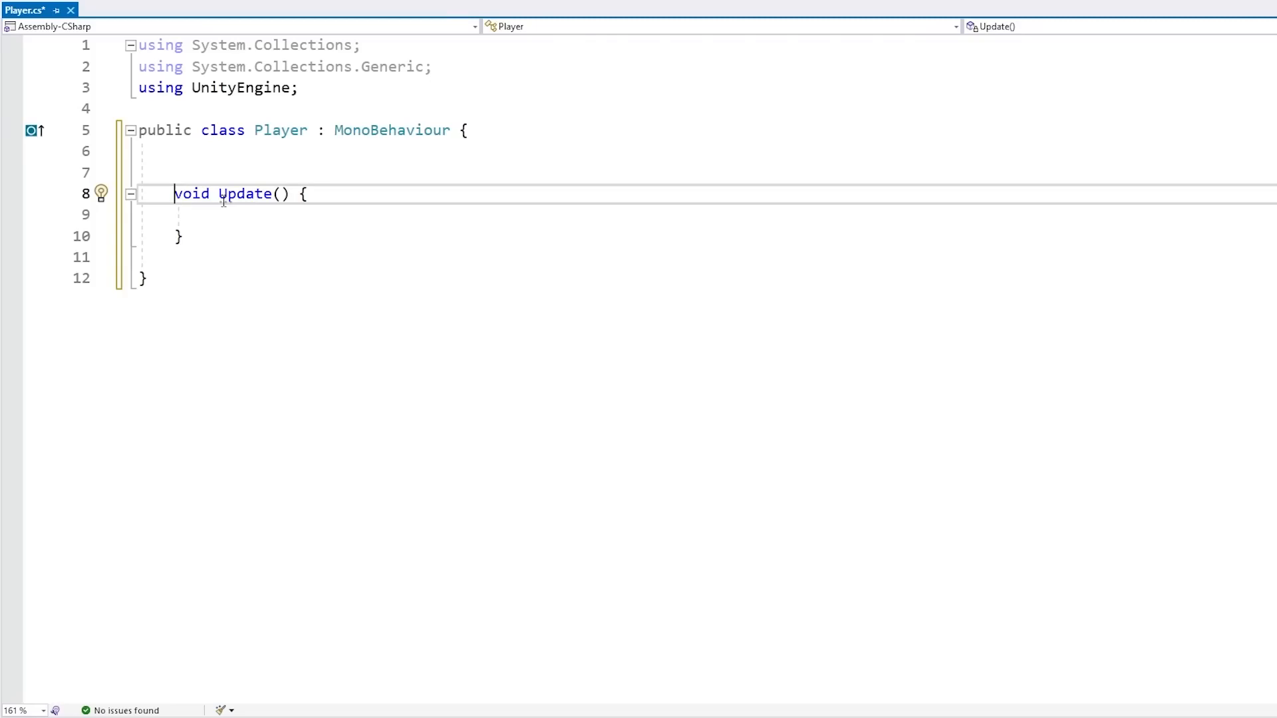
type("private")
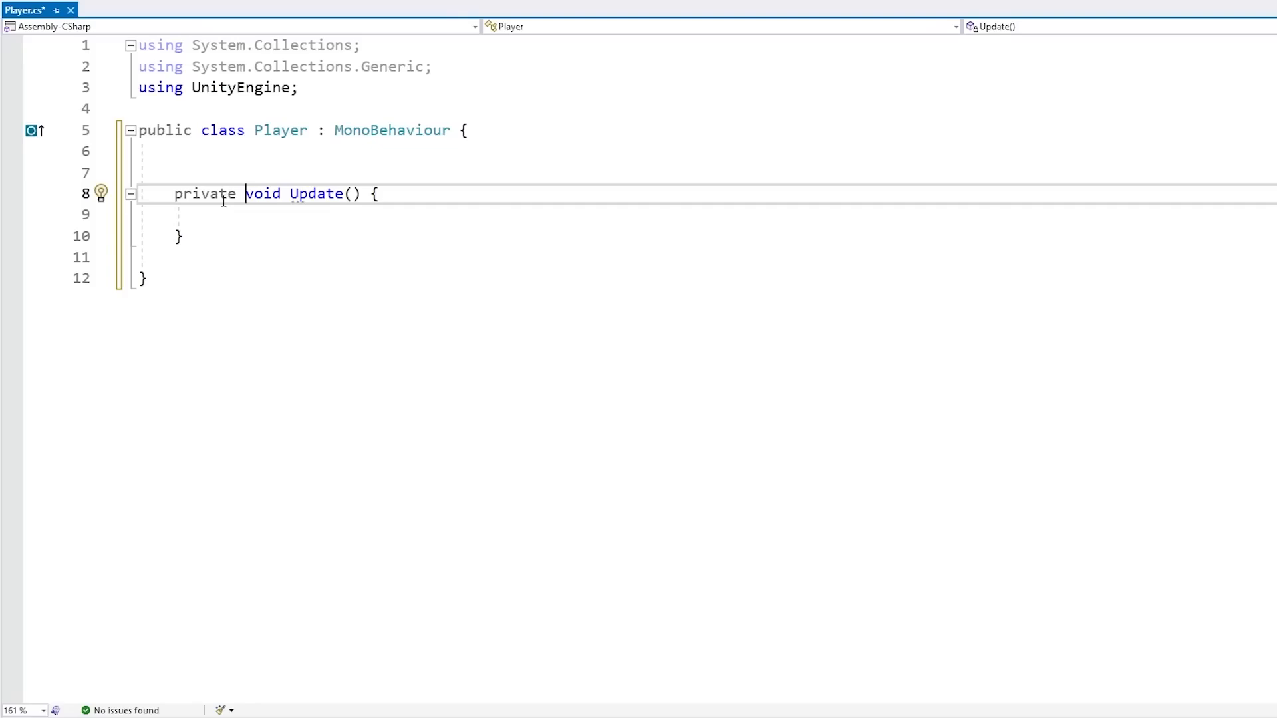
Start an Input.GetKey call inside Update, comparing the GetKey and GetKeyDown suggestions before accepting GetKey
key("Down")
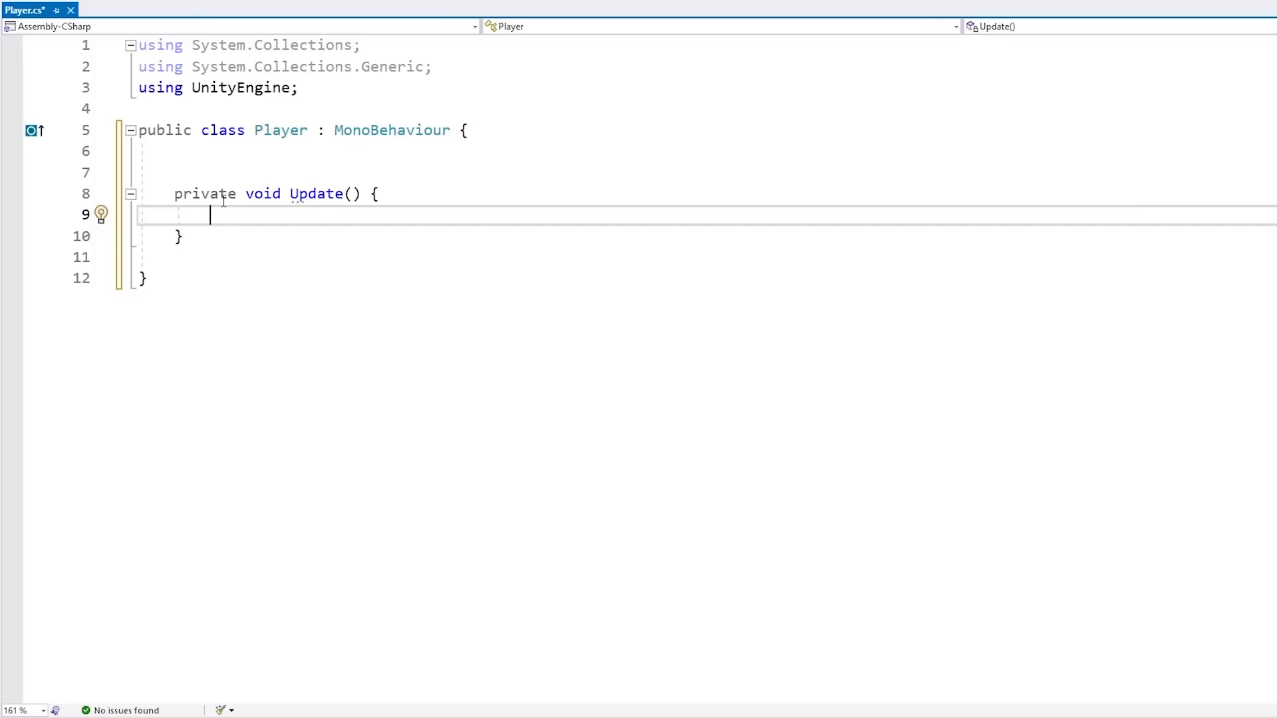
type("Input")
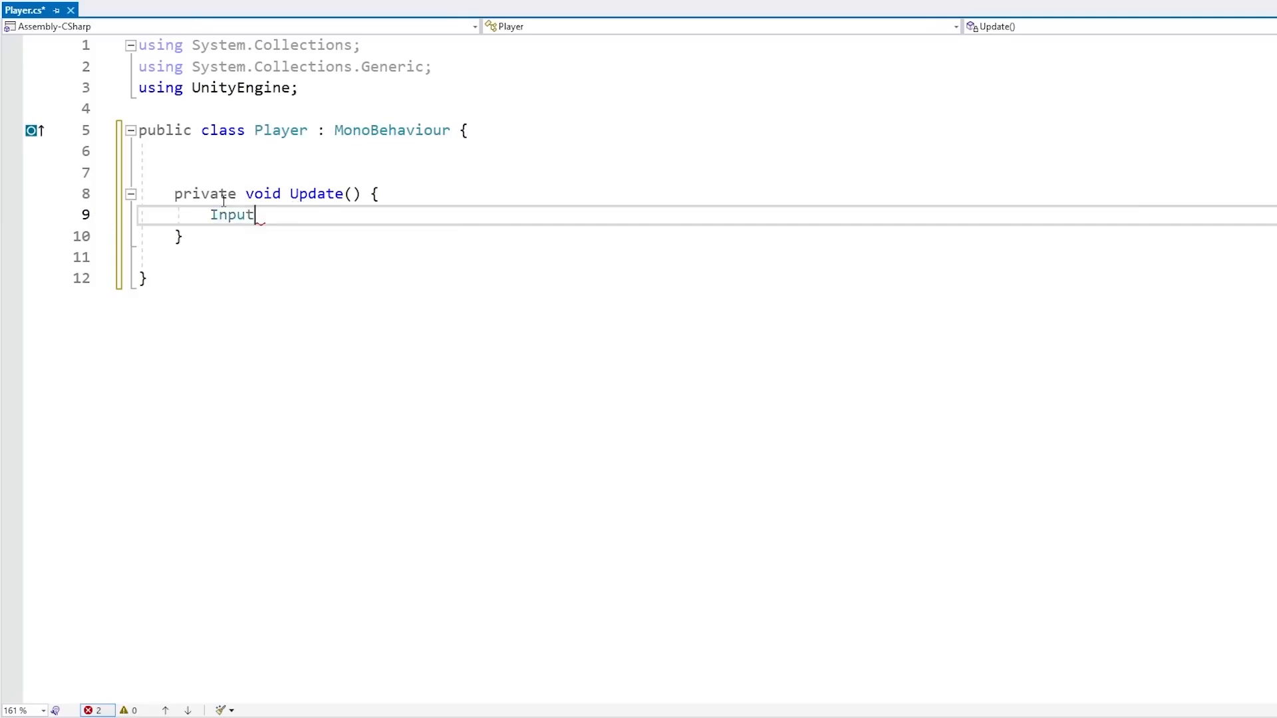
type(".getkey")
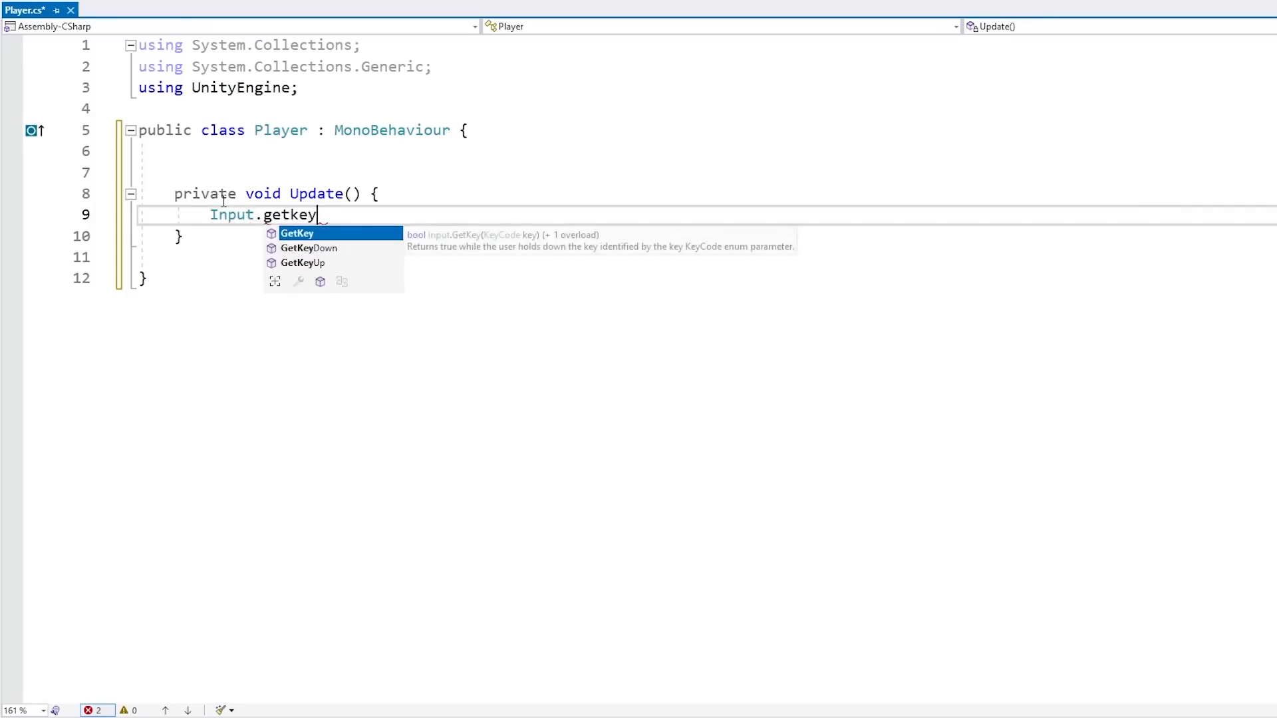
key("Down")
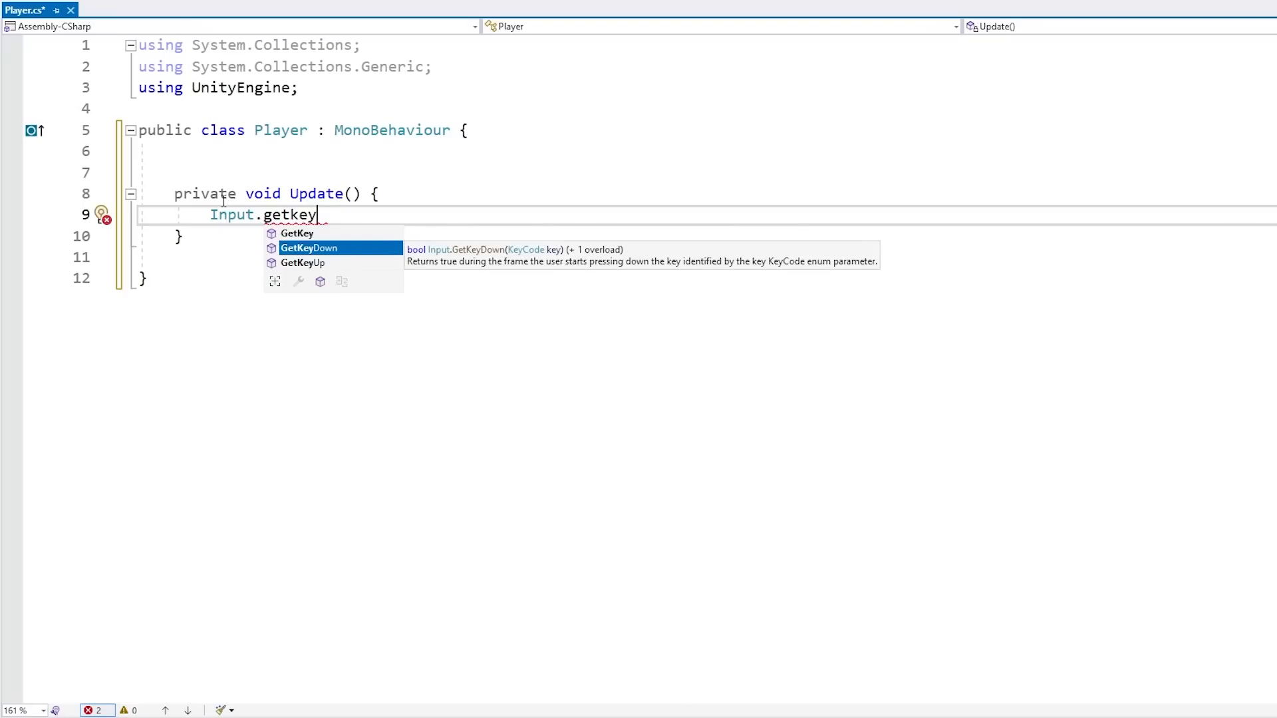
key("Up")
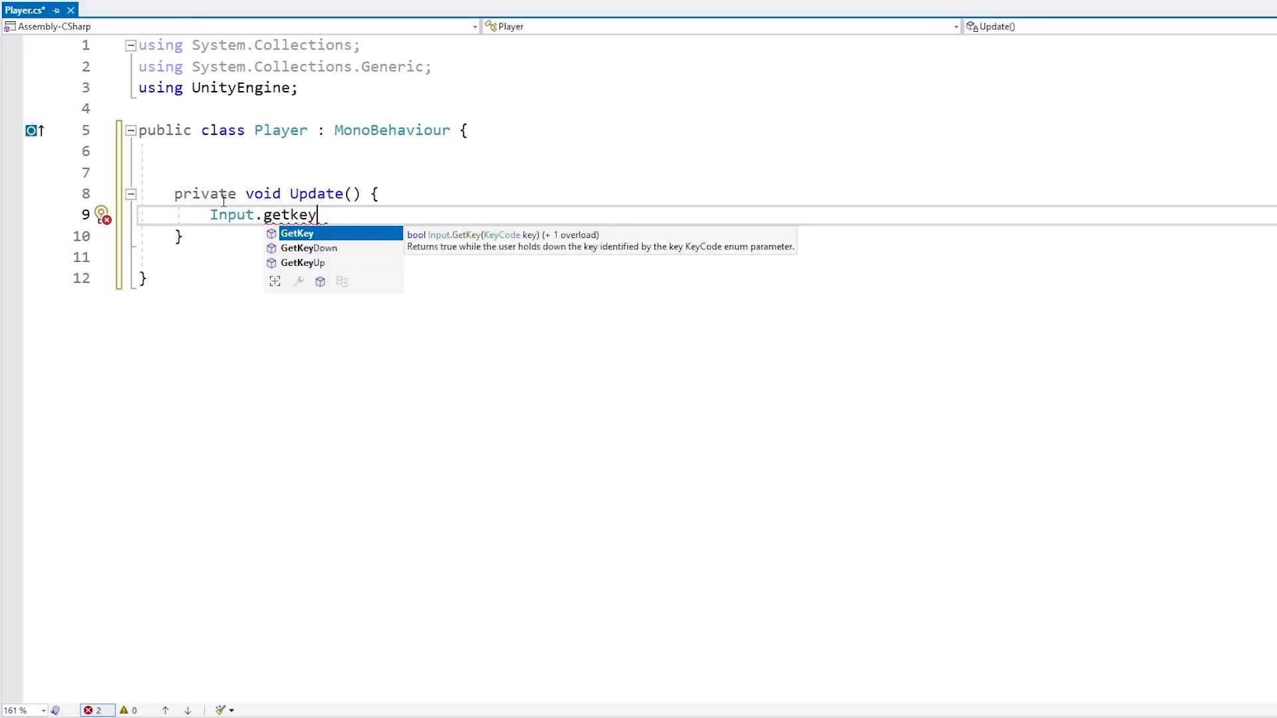
key("Down")
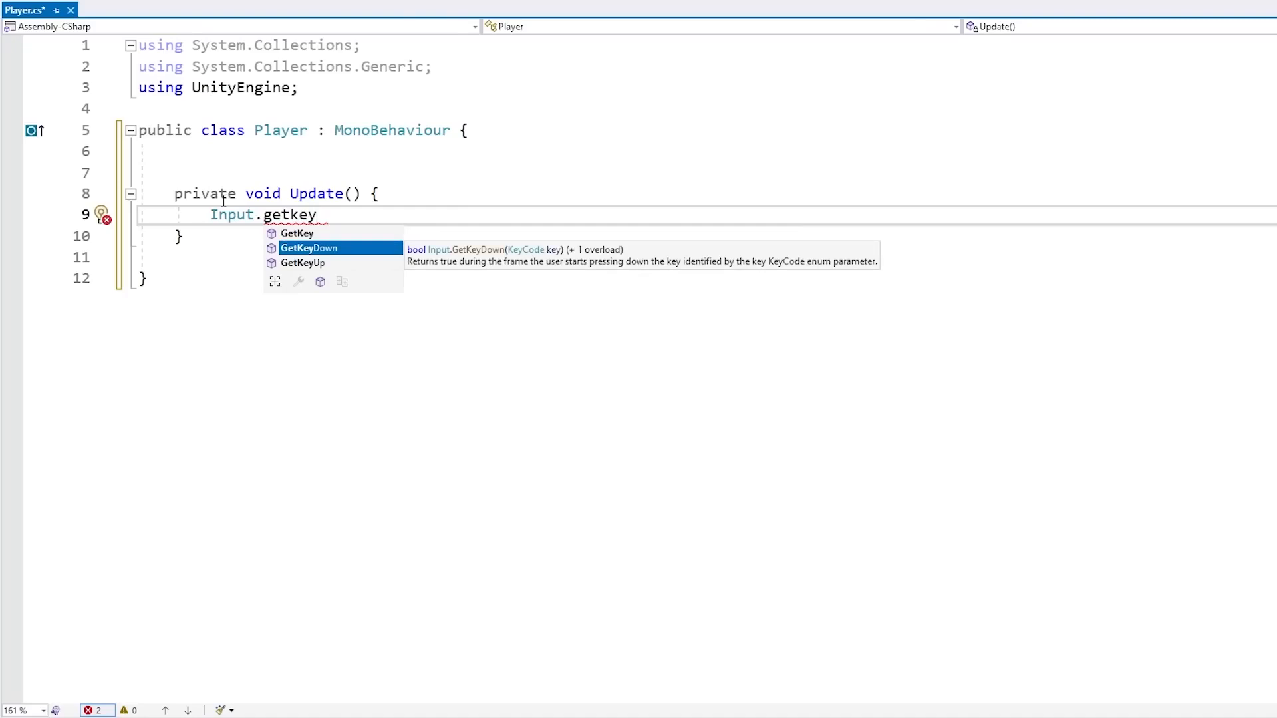
key("Up")
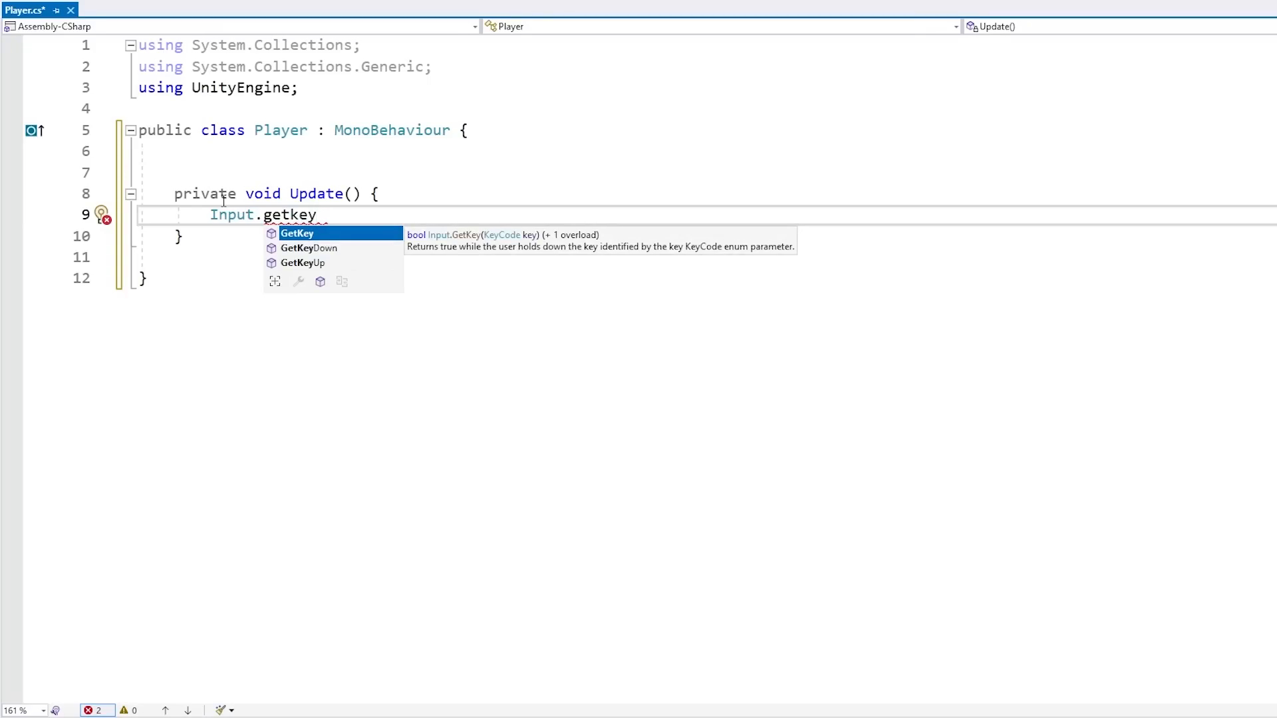
scroll(1006, 273, "down", 1)
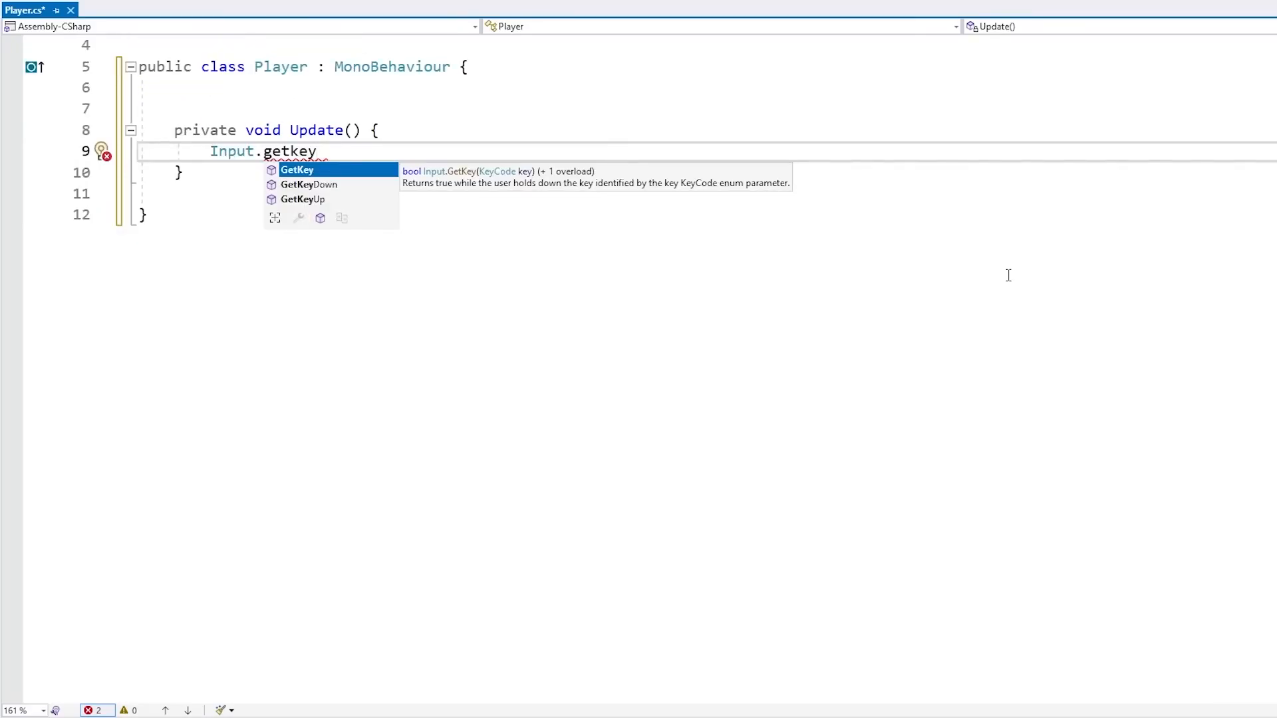
key("Down")
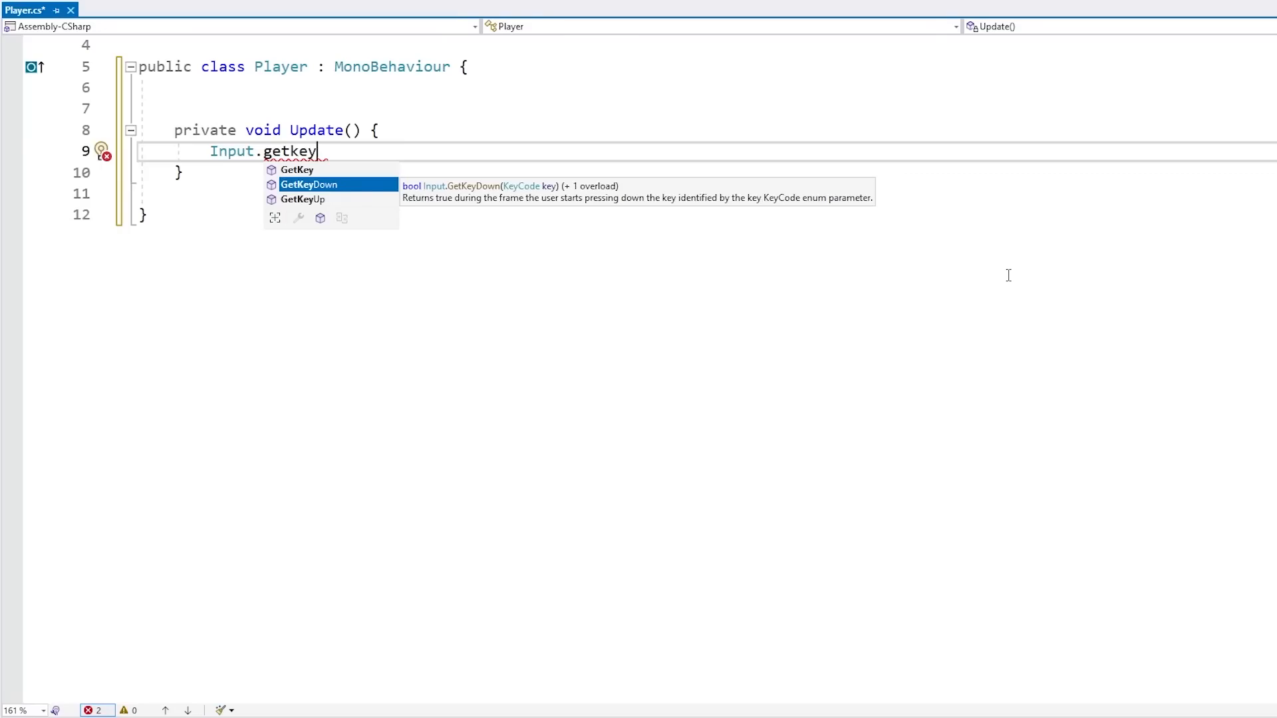
key("Up")
key("Tab")
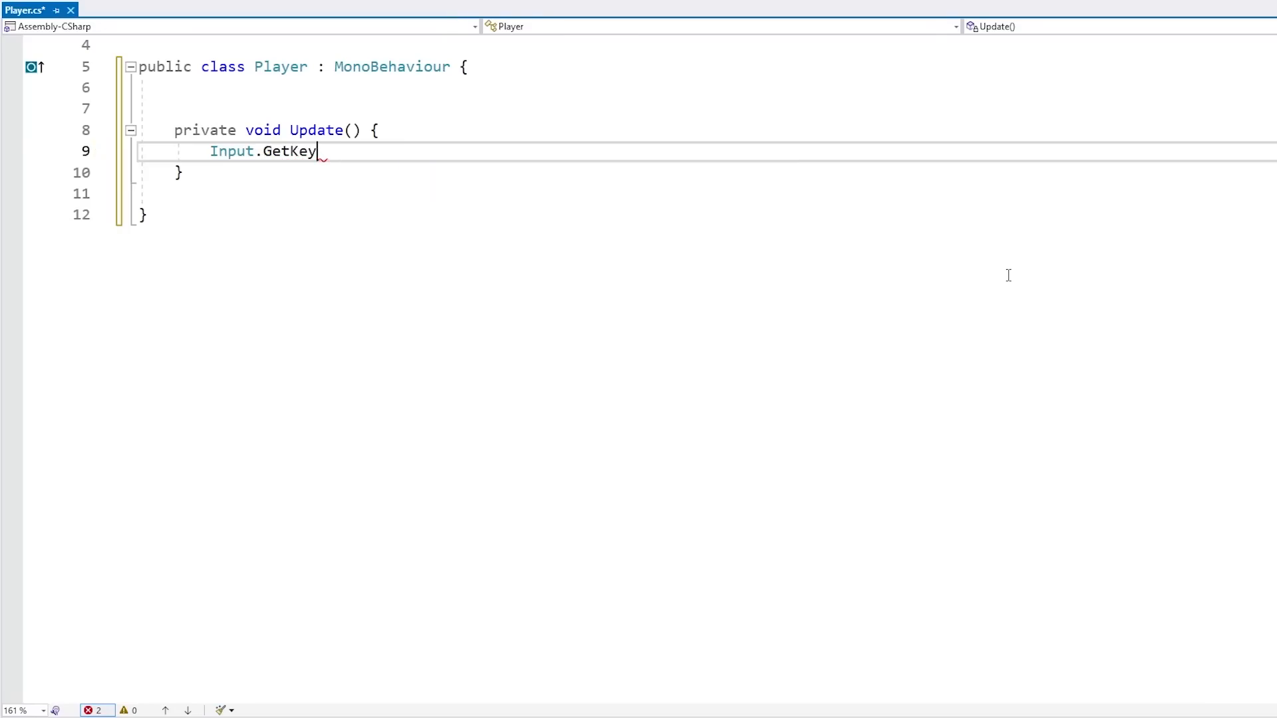
Wrap the call in an if statement testing Input.GetKey(KeyCode.W) with an empty body, and save the script
type("(key")
key("Tab")
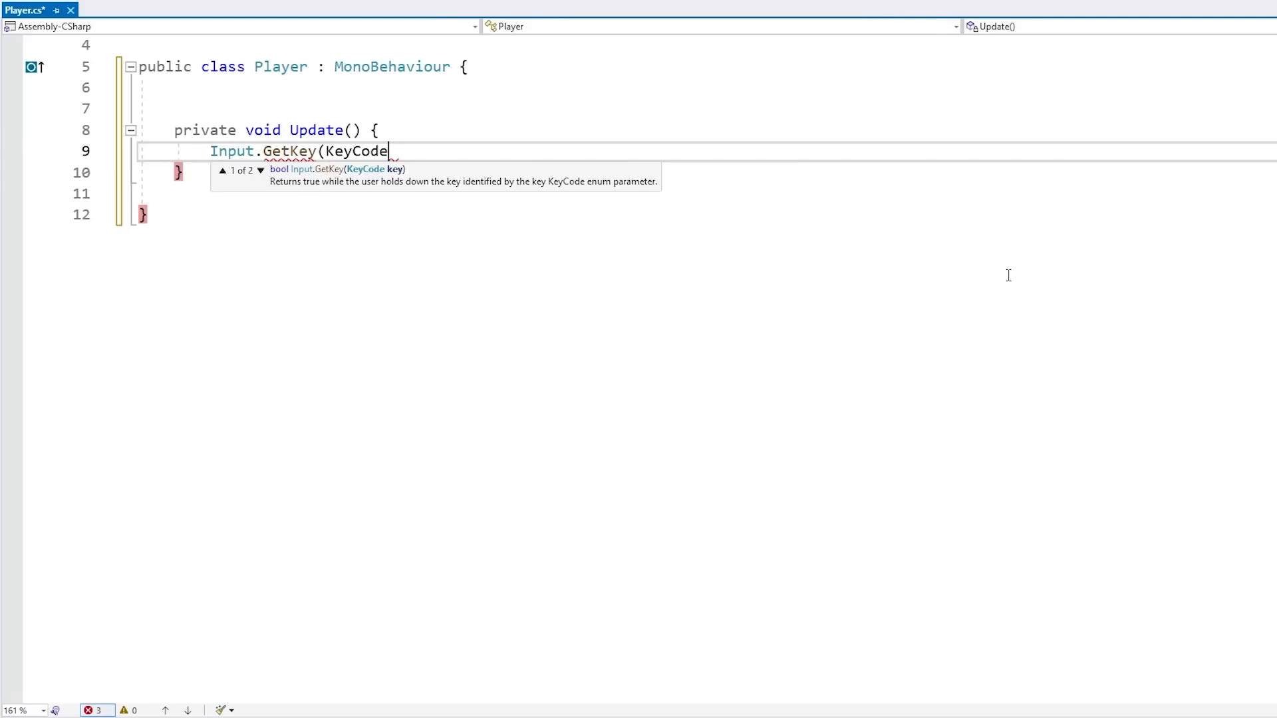
type(".")
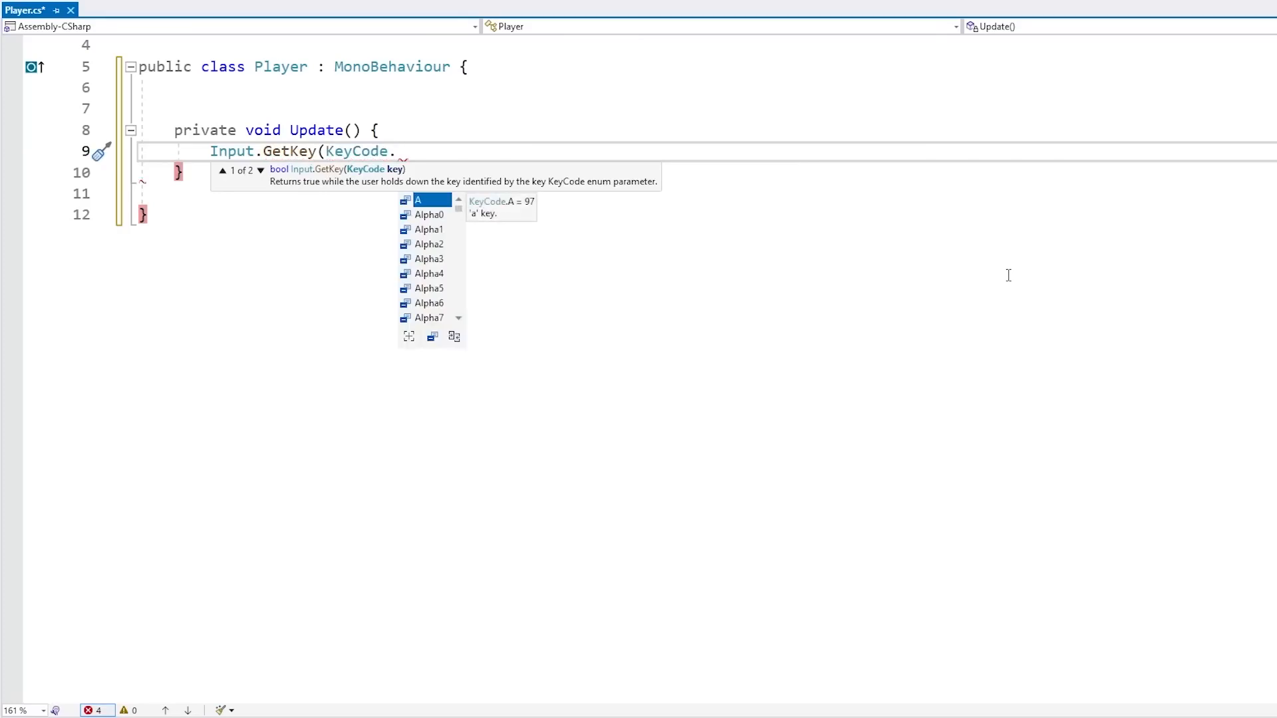
type("W")
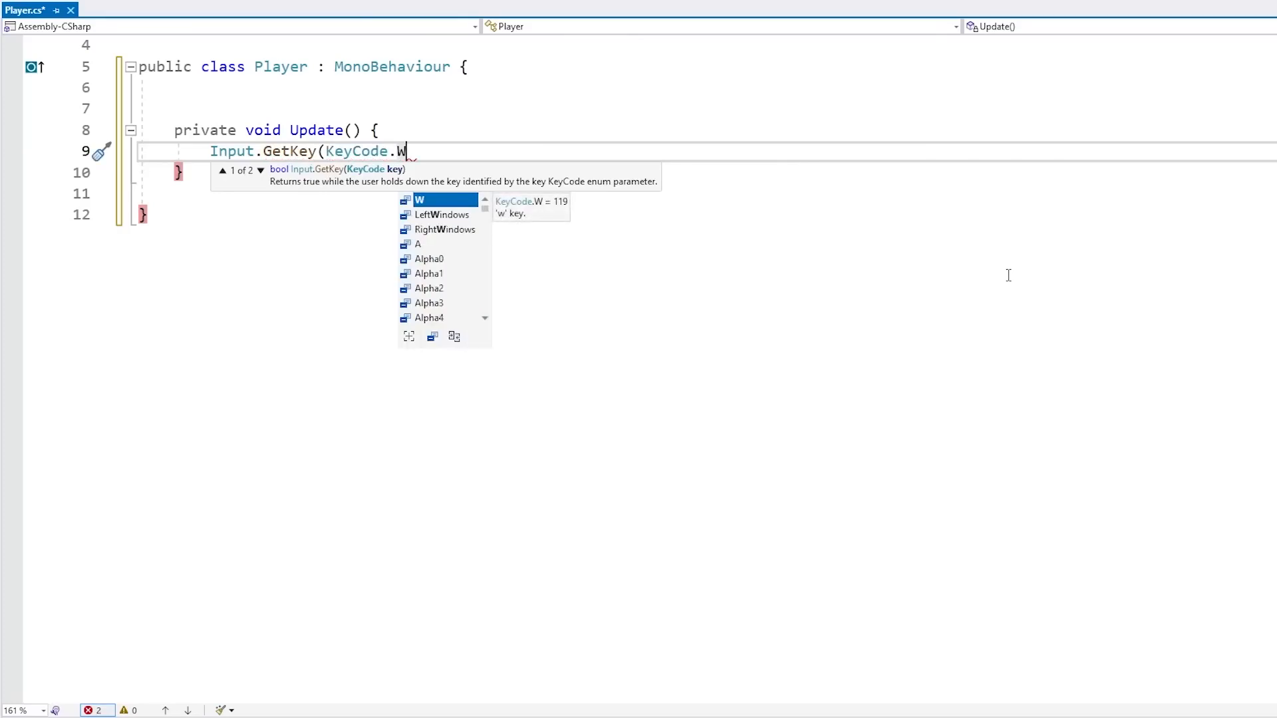
type(")")
key("Home")
type("if (")
key("End")
type(") {")
key("Return")
type("}")
key("Left")
key("Return")
key("ctrl+s")
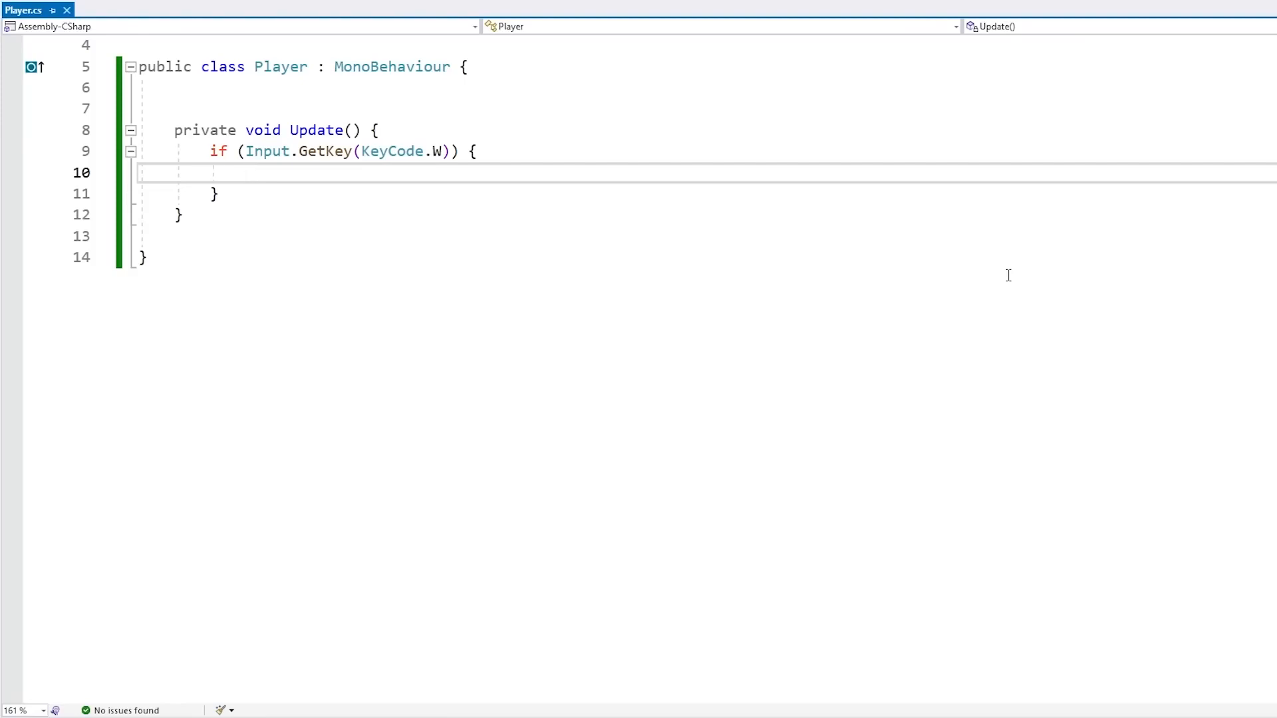
Add Debug.Log("Pressing!"); inside the if block and save
type("Debug")
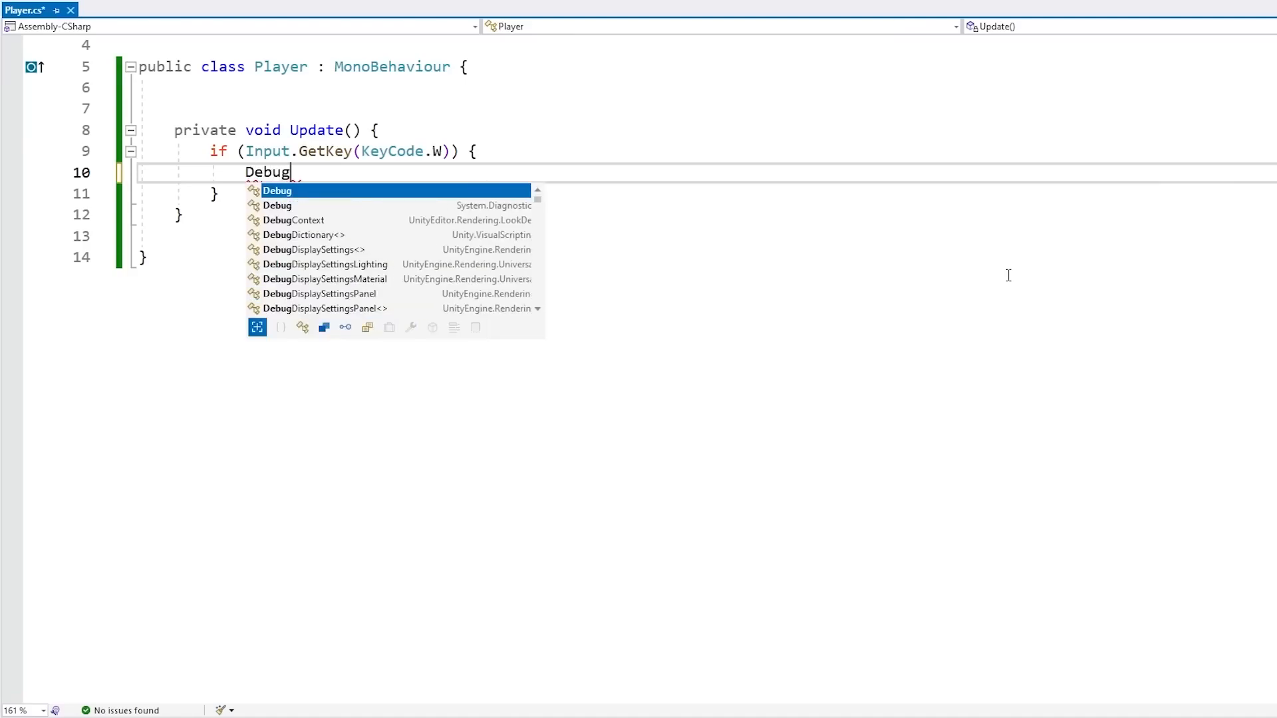
type(".Log();")
key("Left")
key("Left")
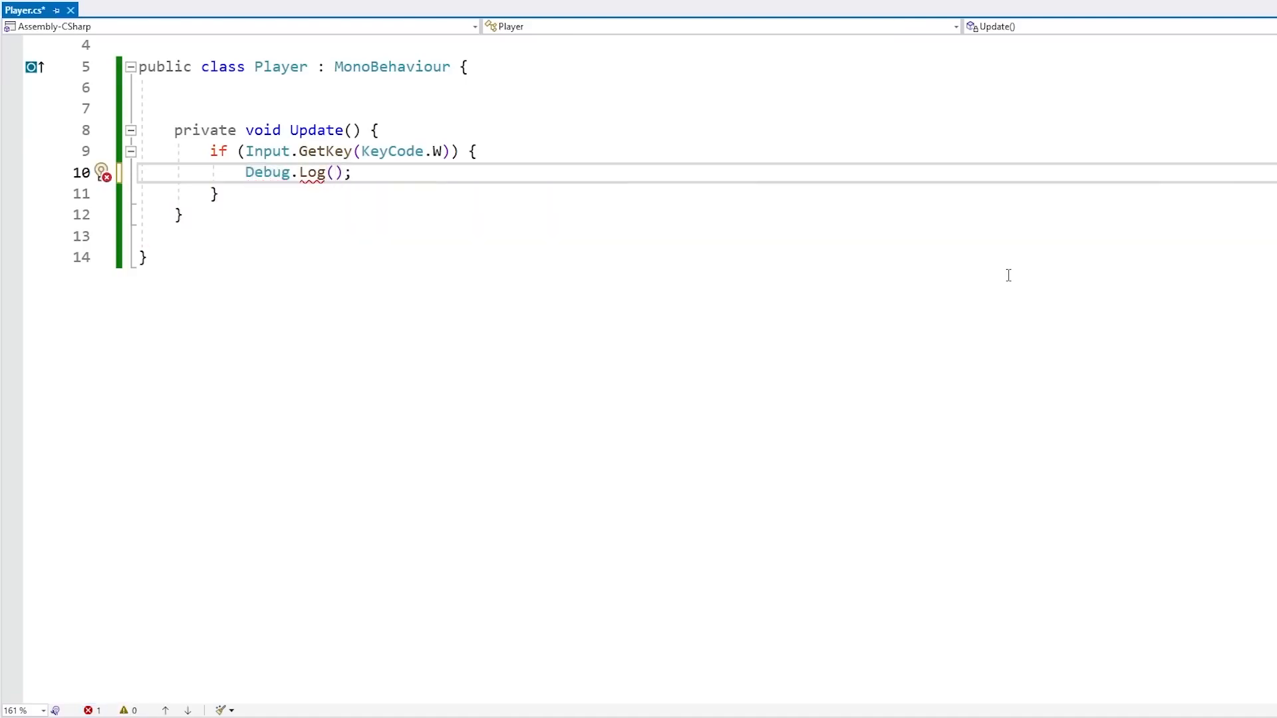
type("\"P")
type("ressing!\"")
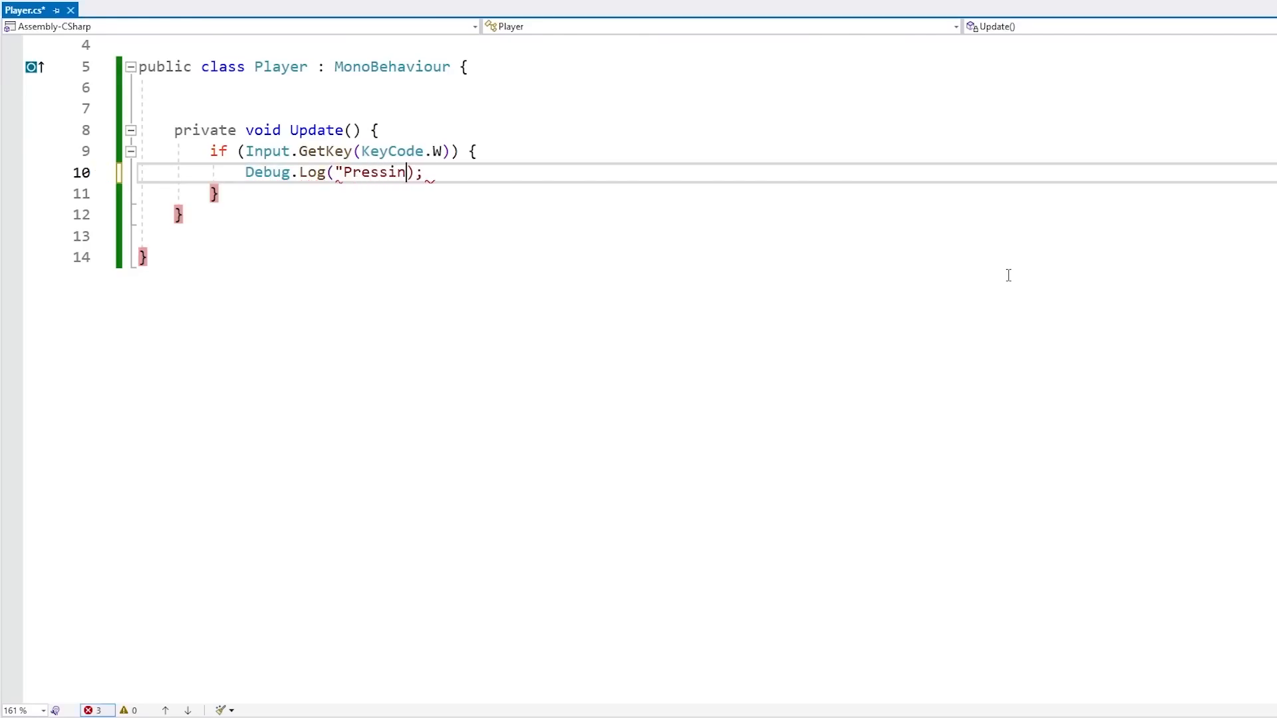
key("ctrl+s")
Add an else branch containing Debug.Log("-"); and save the script
key("Down")
type("else {")
key("Return")
type("Debug.Log(\"-);")
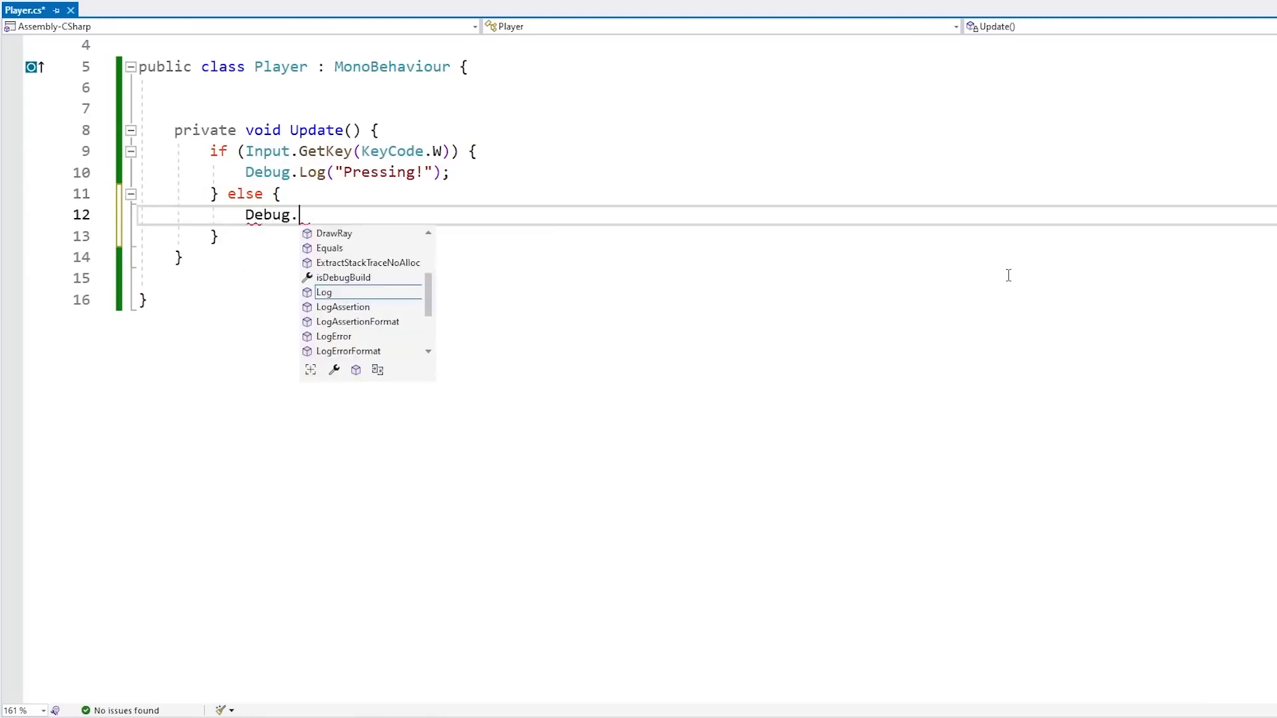
key("Left")
key("Left")
type("\"-\"")
key("Right")
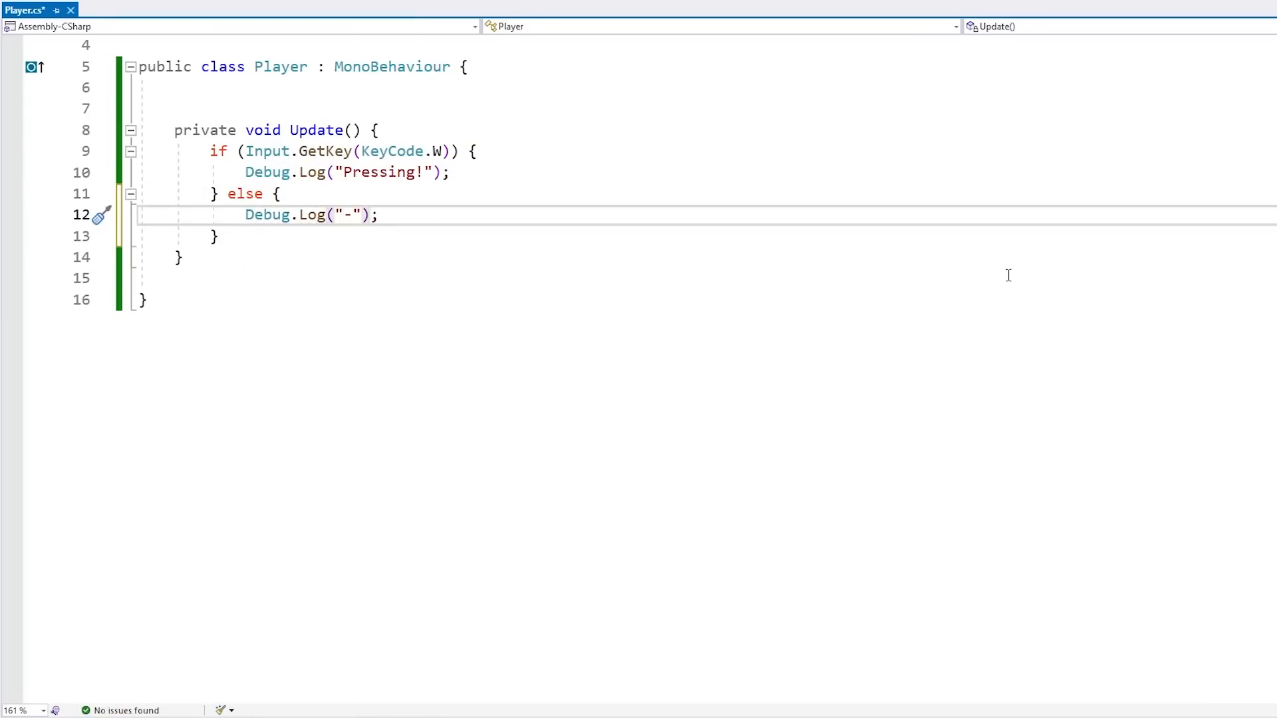
key("ctrl+s")
Switch to Unity, enter Play mode, and examine the logged messages in the Console
key("alt+Tab")
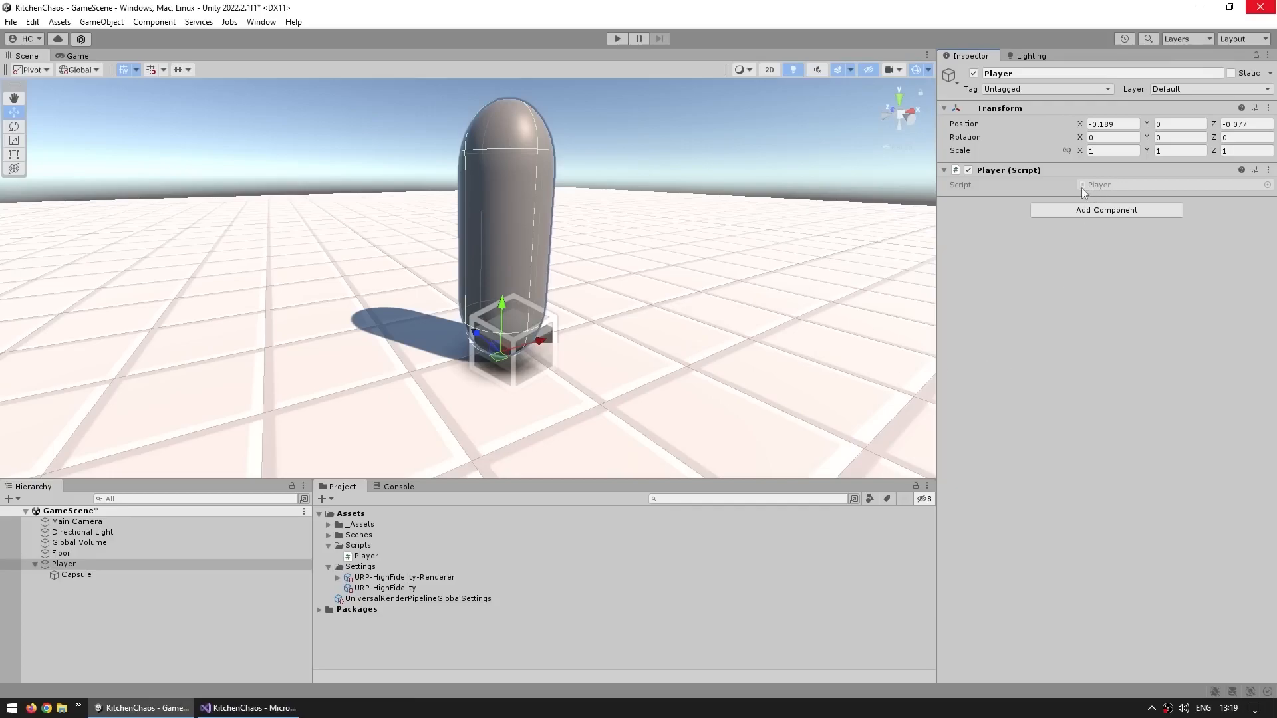
key("ctrl+p")
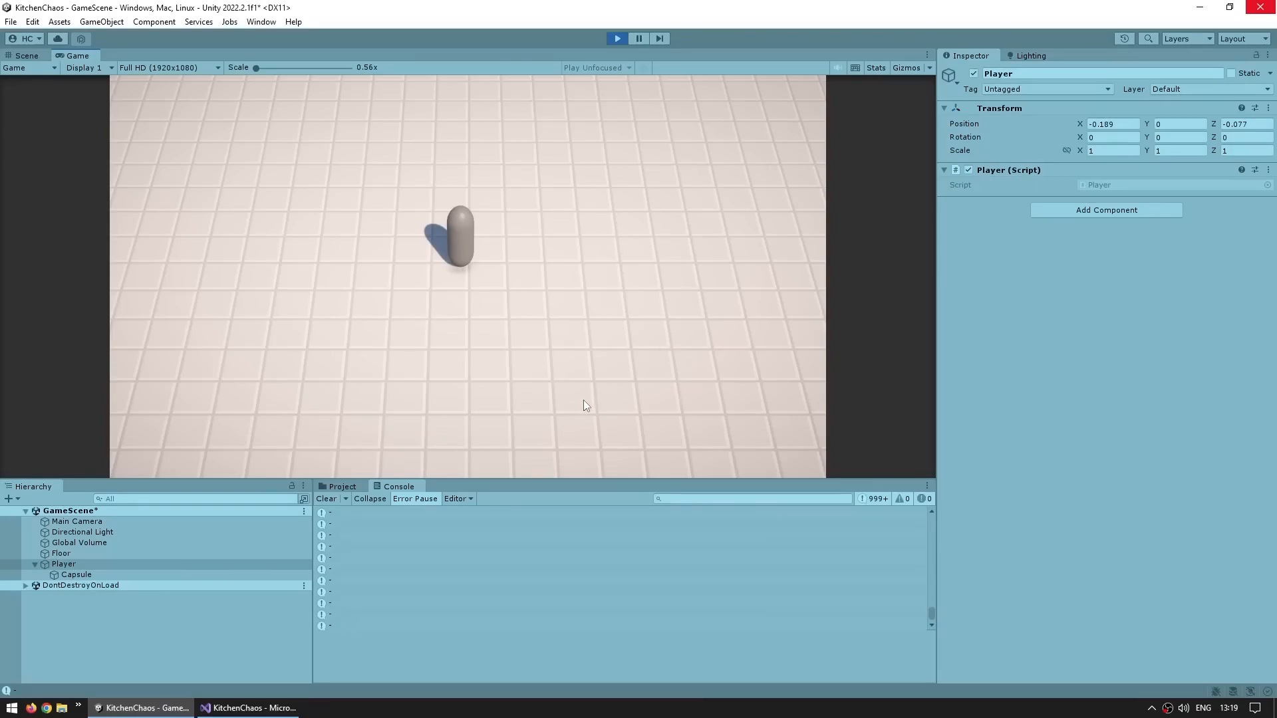
left_click(370, 499)
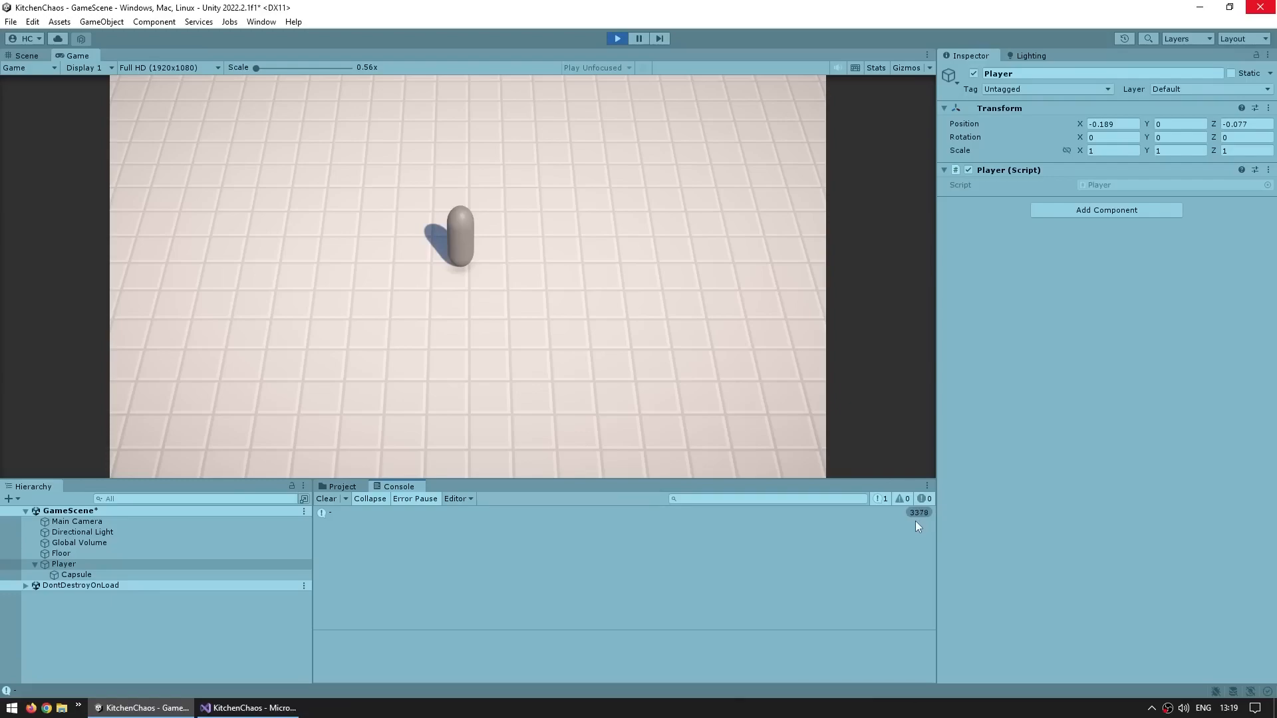
left_click(372, 498)
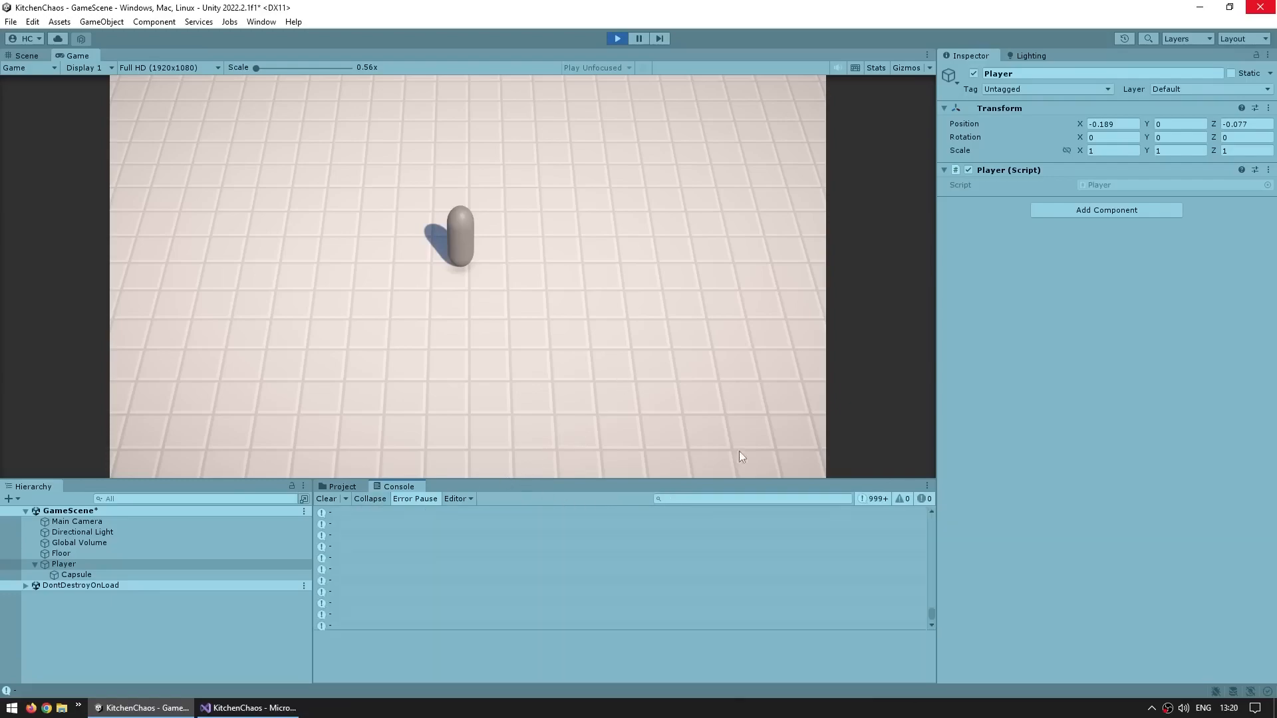
left_click(878, 500)
left_click(873, 498)
scroll(748, 533, "down", 6)
scroll(746, 564, "up", 5)
left_click_drag(931, 524, 841, 546)
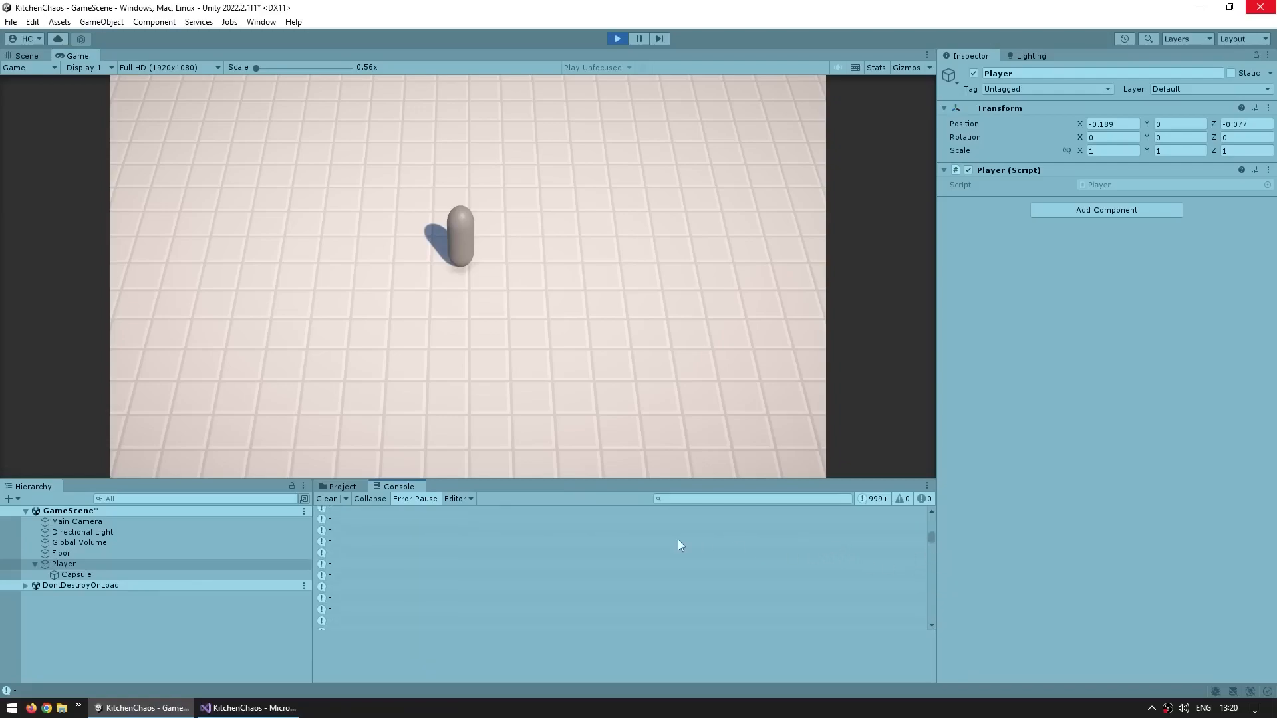
Clear the Console and hold W in the Game view to test the key check
left_click(327, 499)
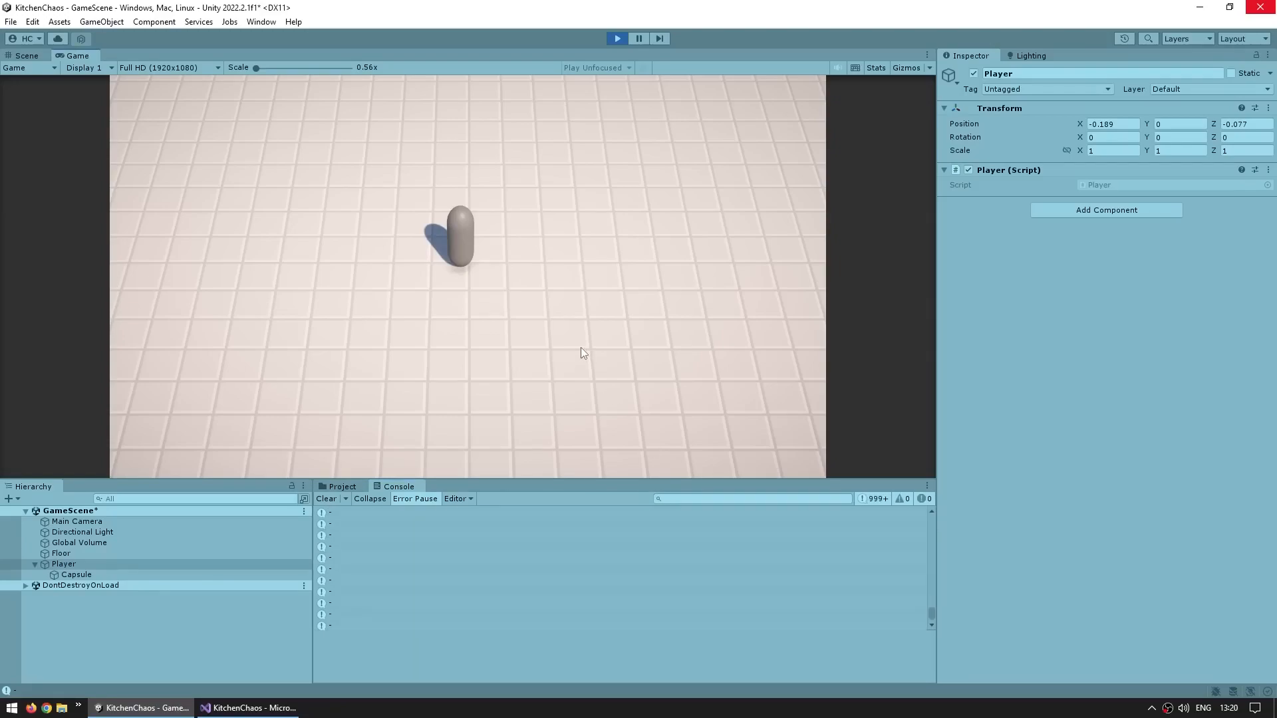
key("w")
key("w")
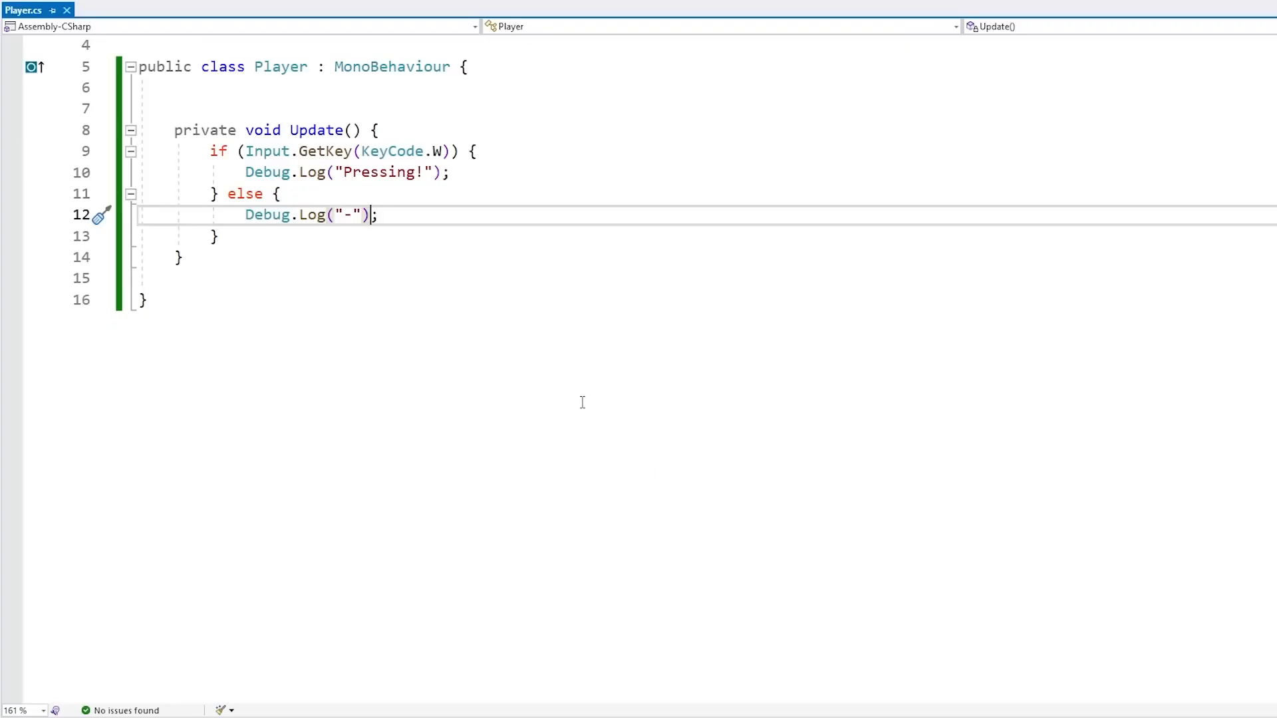
Delete the else branch and paste three copies of the W key if block beneath the original
left_click_drag(220, 194, 229, 233)
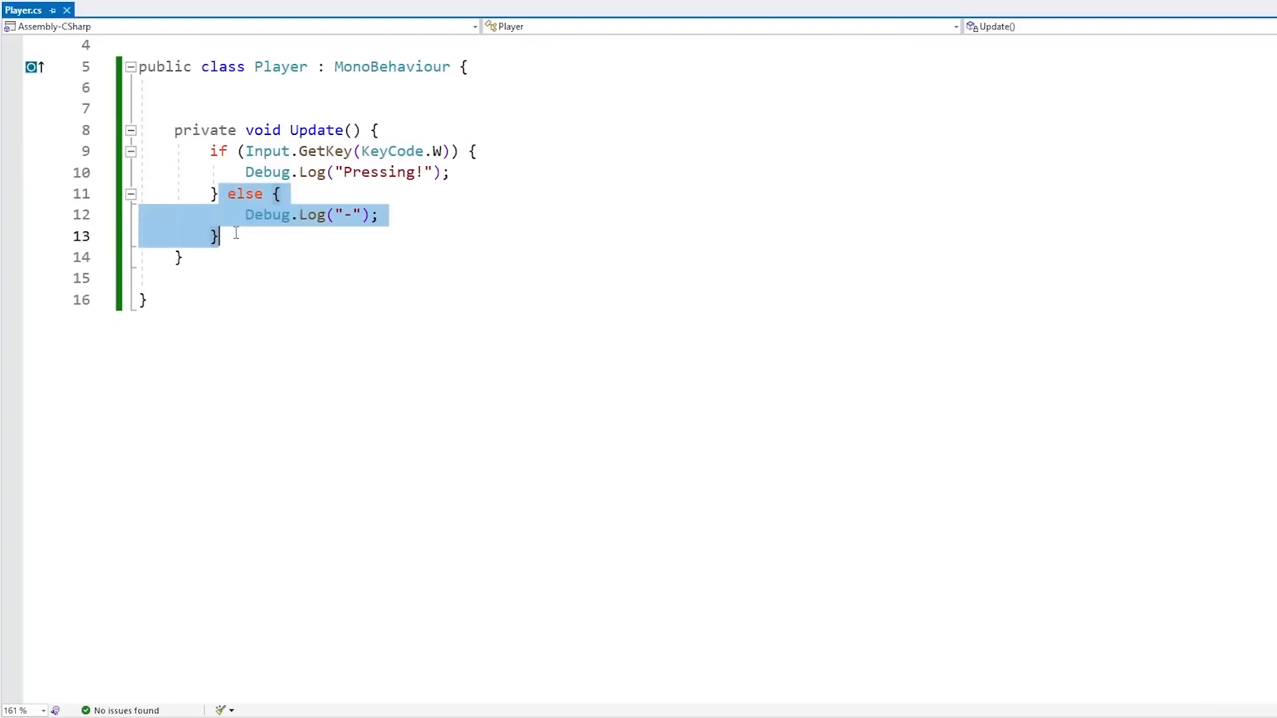
key("BackSpace")
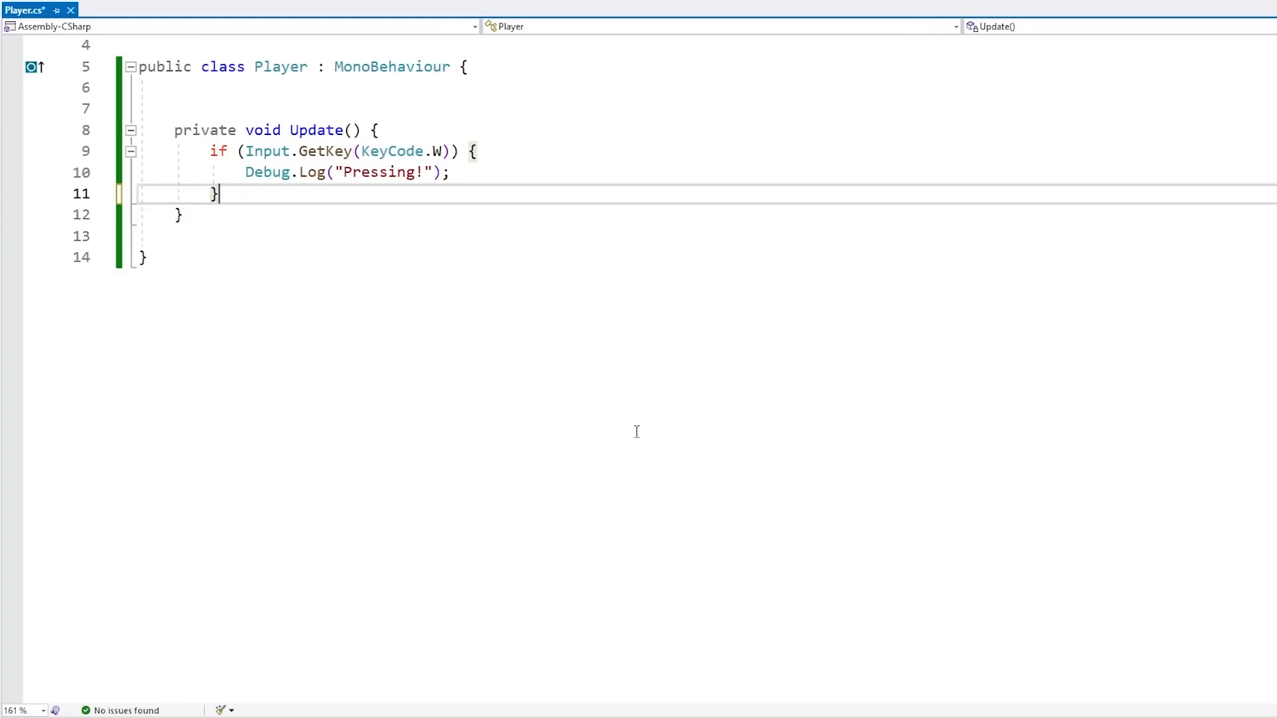
left_click_drag(222, 194, 394, 138)
left_click(288, 202)
key("ctrl+v")
key("ctrl+v")
key("ctrl+v")
left_click(446, 214)
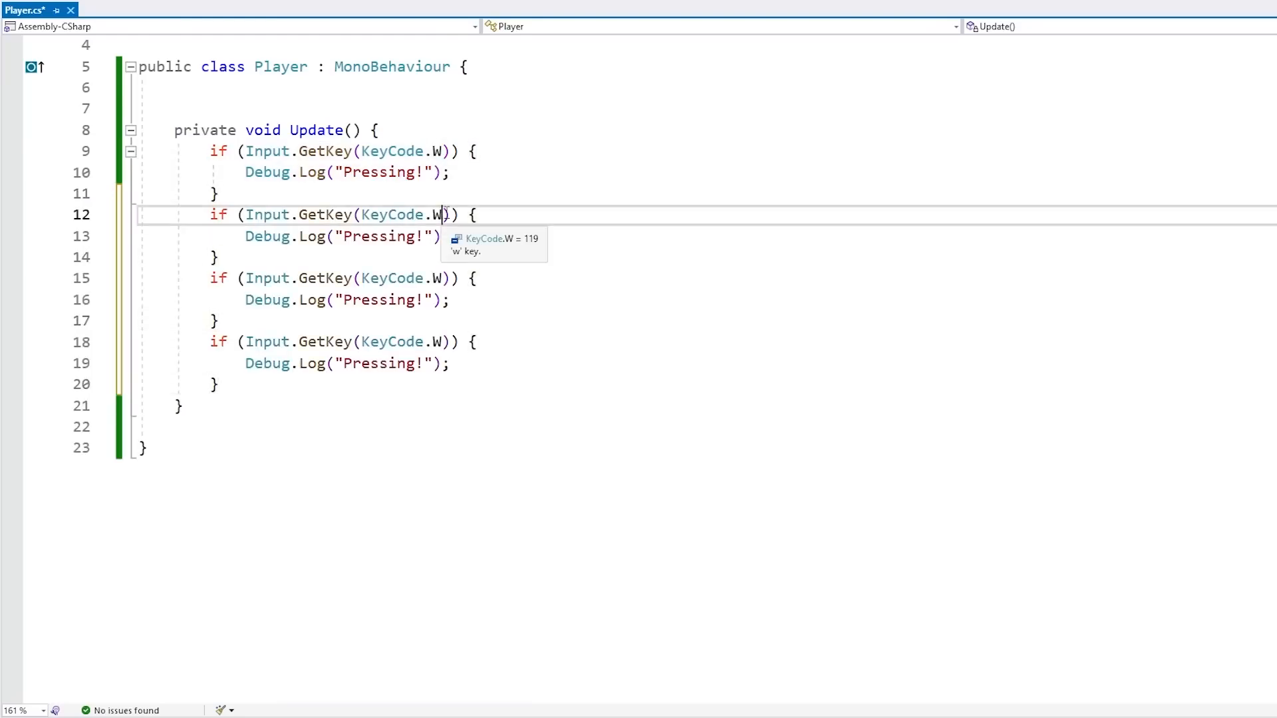
Change the three copied conditions to check KeyCode.S, KeyCode.A and KeyCode.D
key("BackSpace")
type("S")
key("Escape")
key("Down")
key("Down")
key("Down")
key("BackSpace")
type("A")
key("Escape")
key("Down")
key("Down")
key("Down")
key("Return")
type("d")
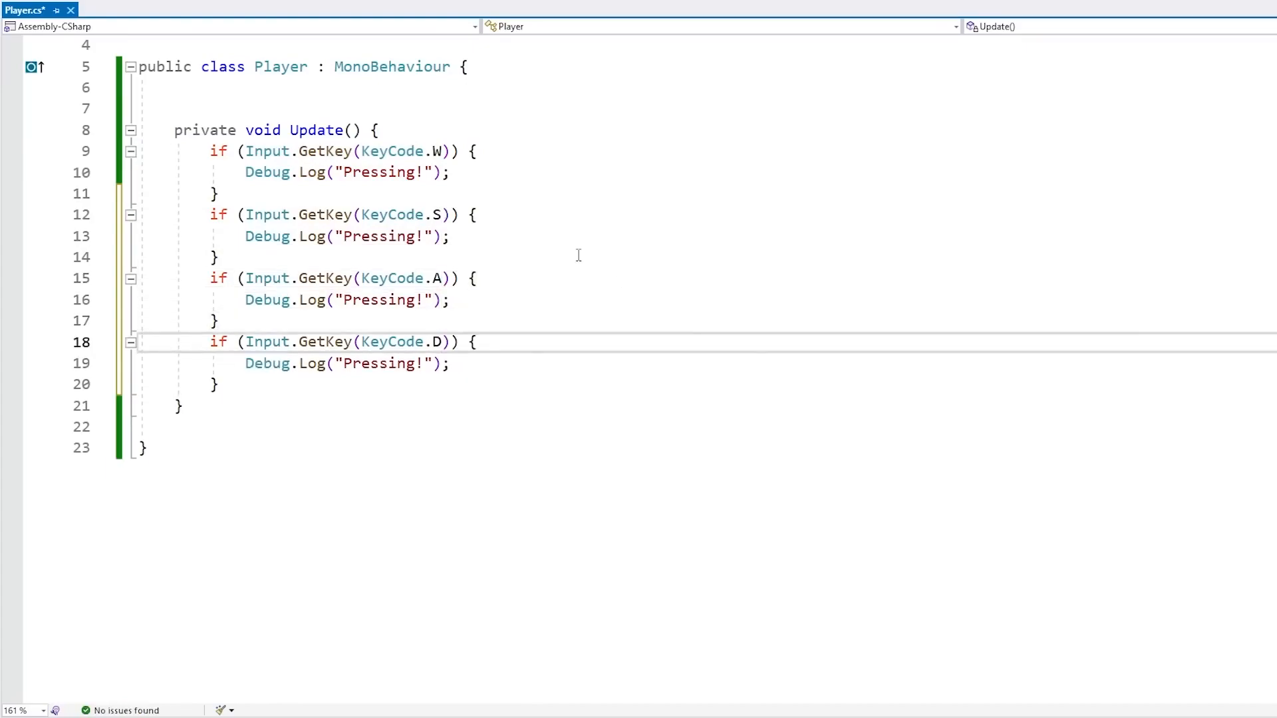
Delete the Debug.Log("Pressing!"); line from all four if blocks
left_click_drag(503, 175, 518, 151)
key("BackSpace")
left_click_drag(497, 212, 504, 194)
key("BackSpace")
left_click_drag(474, 261, 499, 240)
key("BackSpace")
left_click_drag(474, 301, 505, 280)
key("BackSpace")
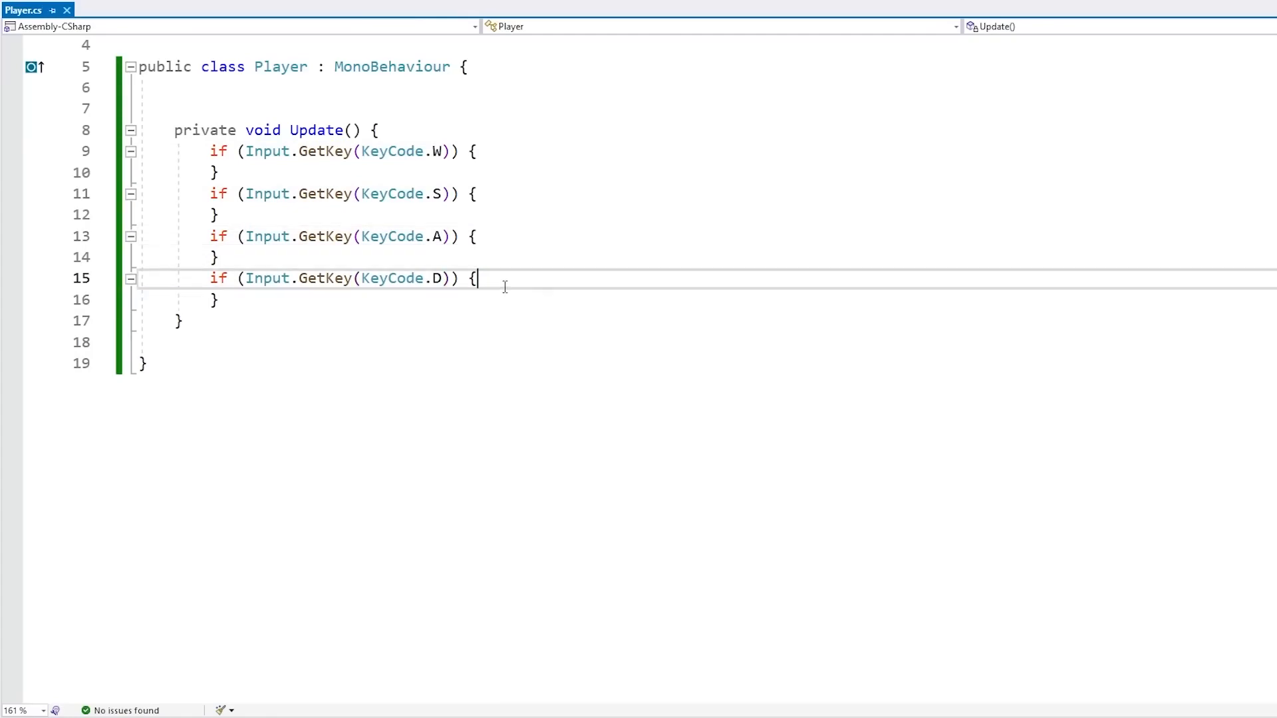
Declare Vector2 inputVector = new Vector2(0, 0); at the start of Update and save the script
left_click(422, 126)
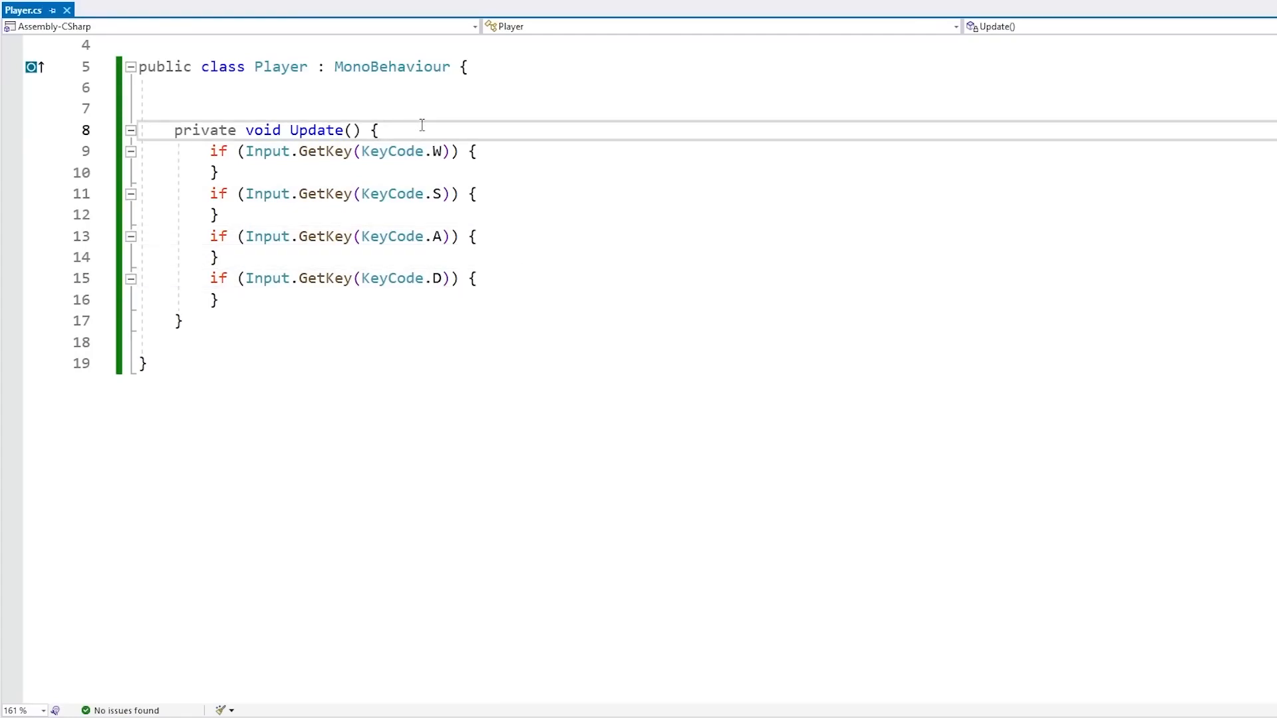
key("Return")
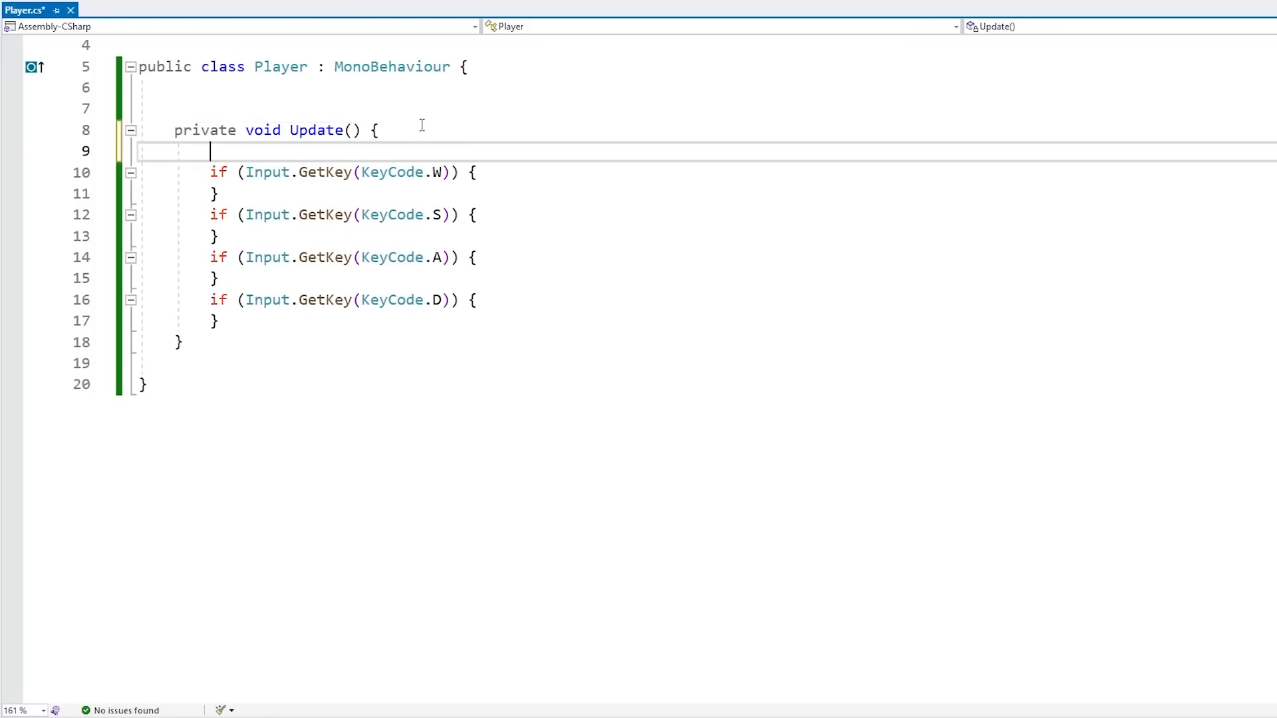
left_click_drag(429, 174, 469, 214)
left_click_drag(397, 257, 470, 301)
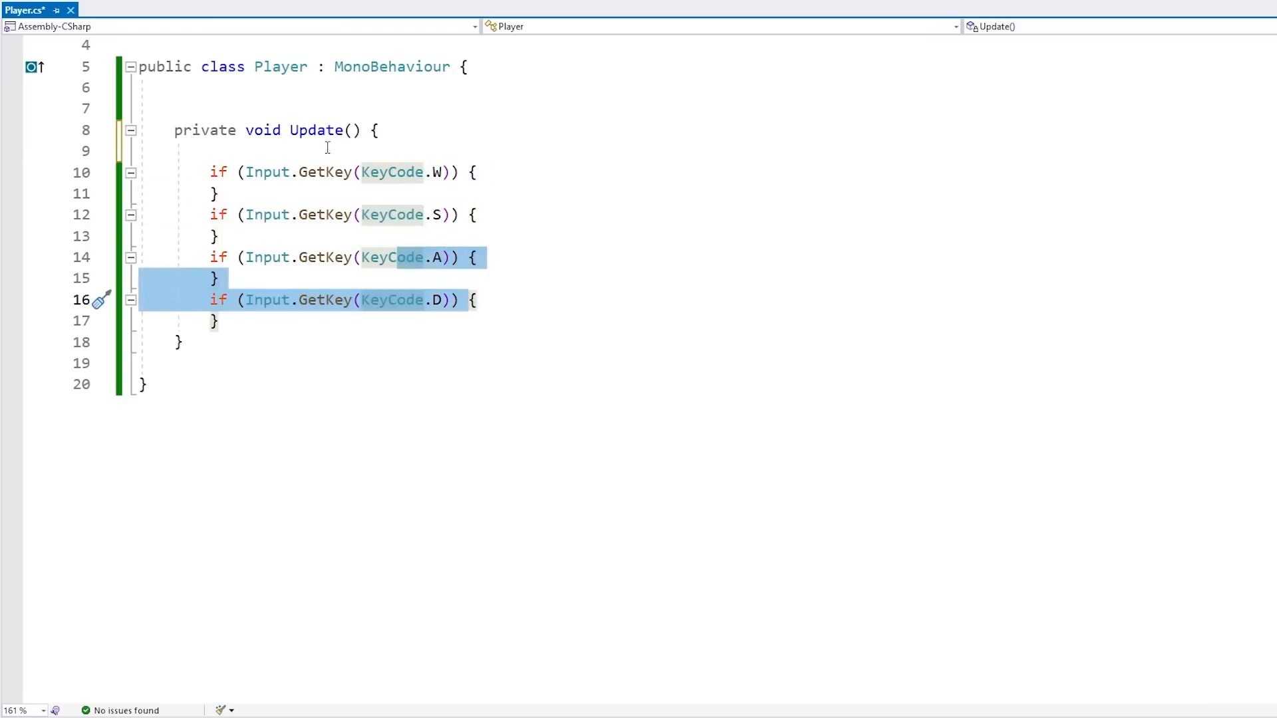
left_click(300, 151)
type("Vec")
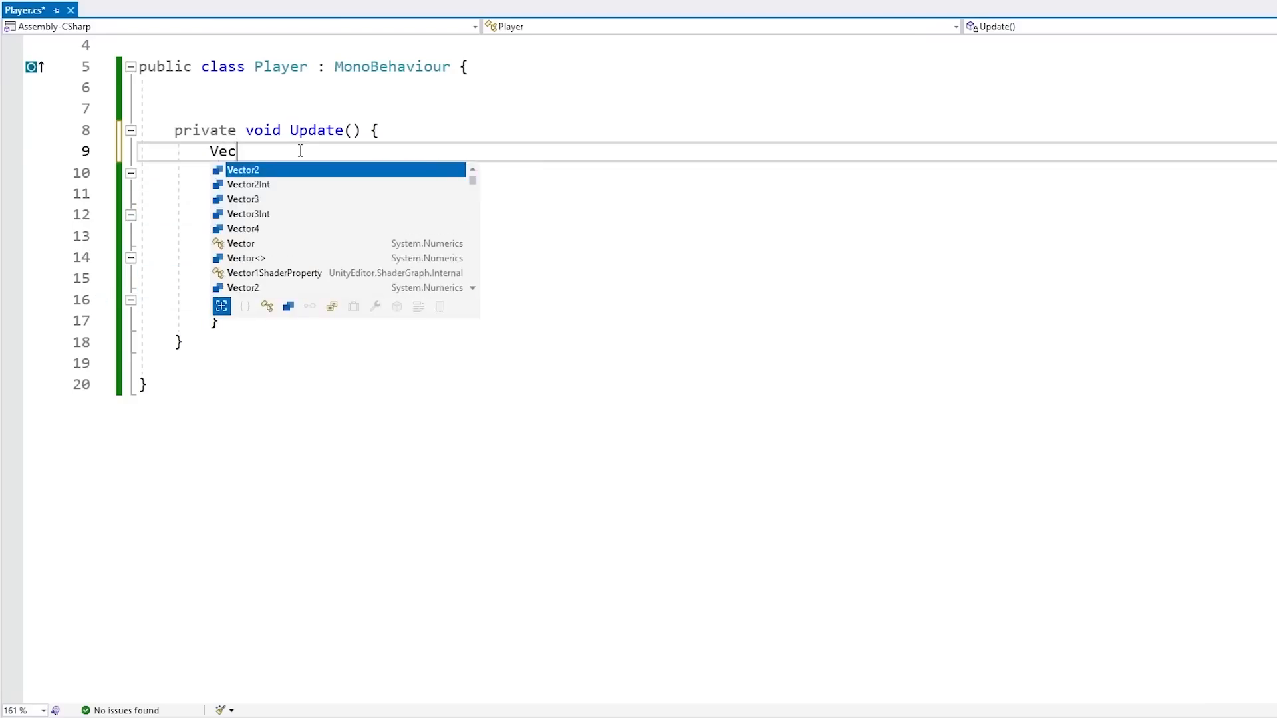
type("tor2 inputVector")
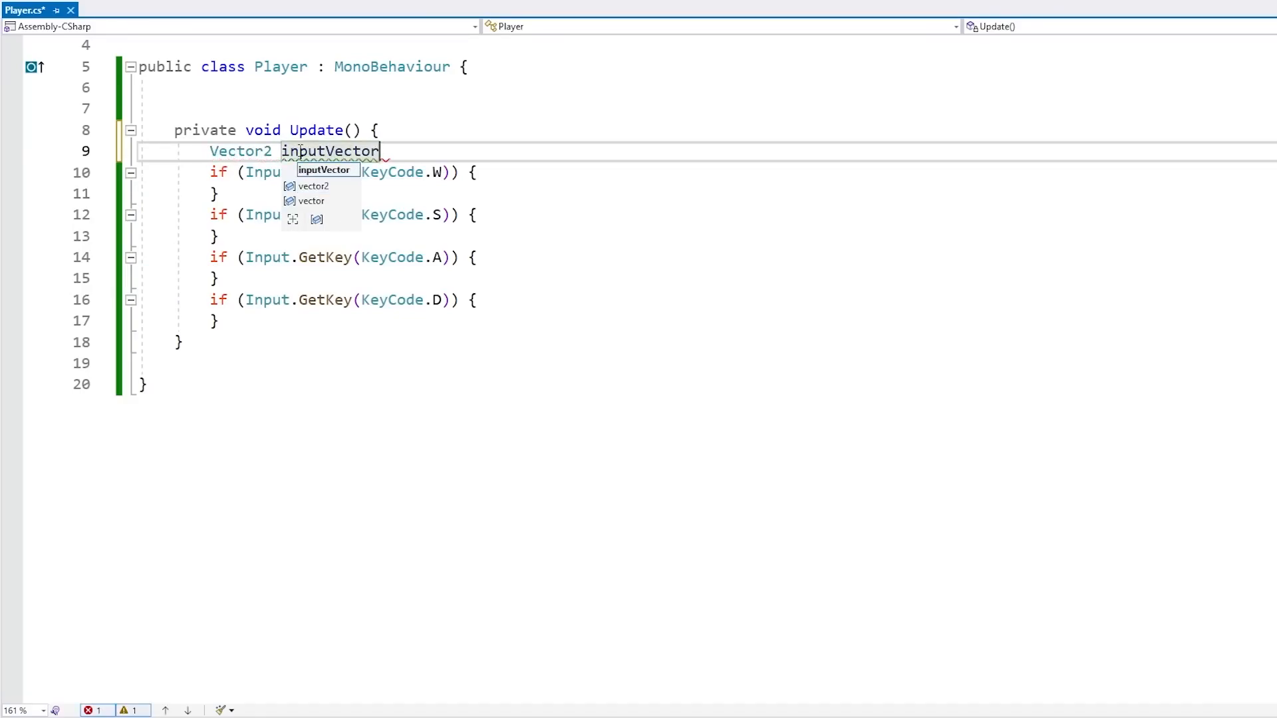
type(" = new Vector2(0, 0);")
key("Left")
key("Left")
type("0, 0")
key("End")
key("Return")
key("ctrl+s")
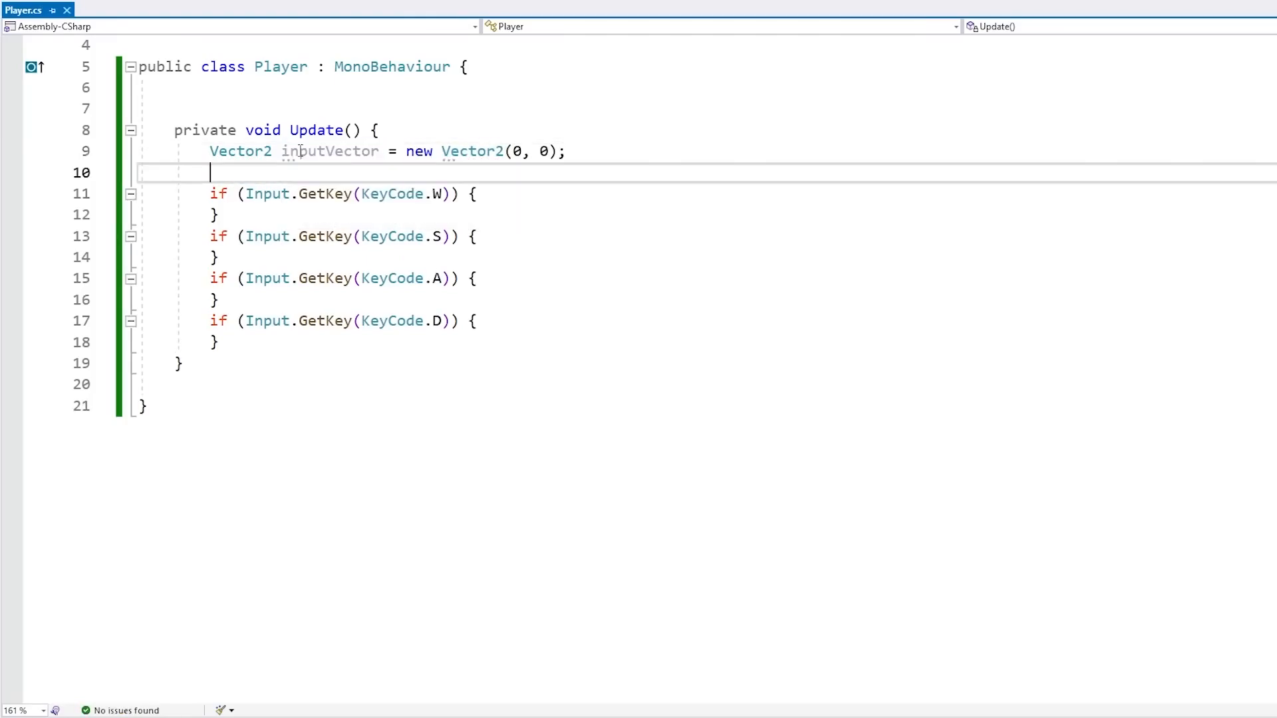
Set inputVector.y = +1; inside the W key block
key("Down")
key("End")
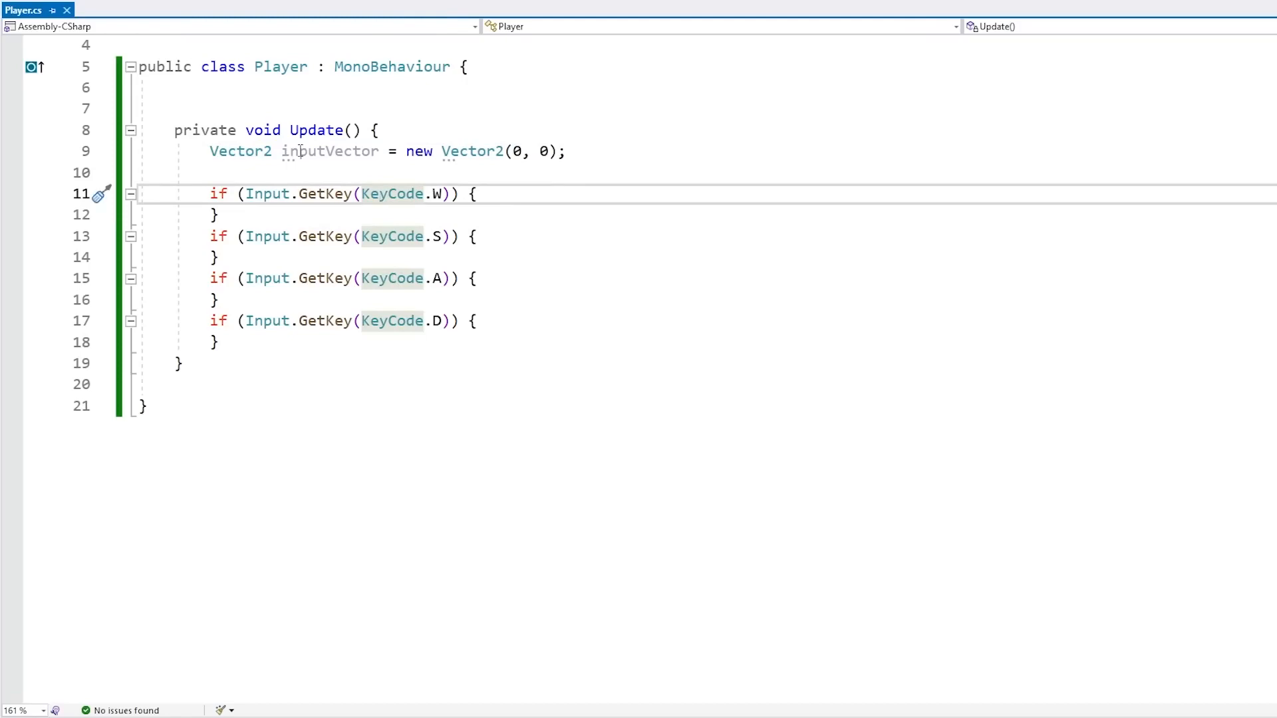
key("Return")
type("inputVector.y = +1f;")
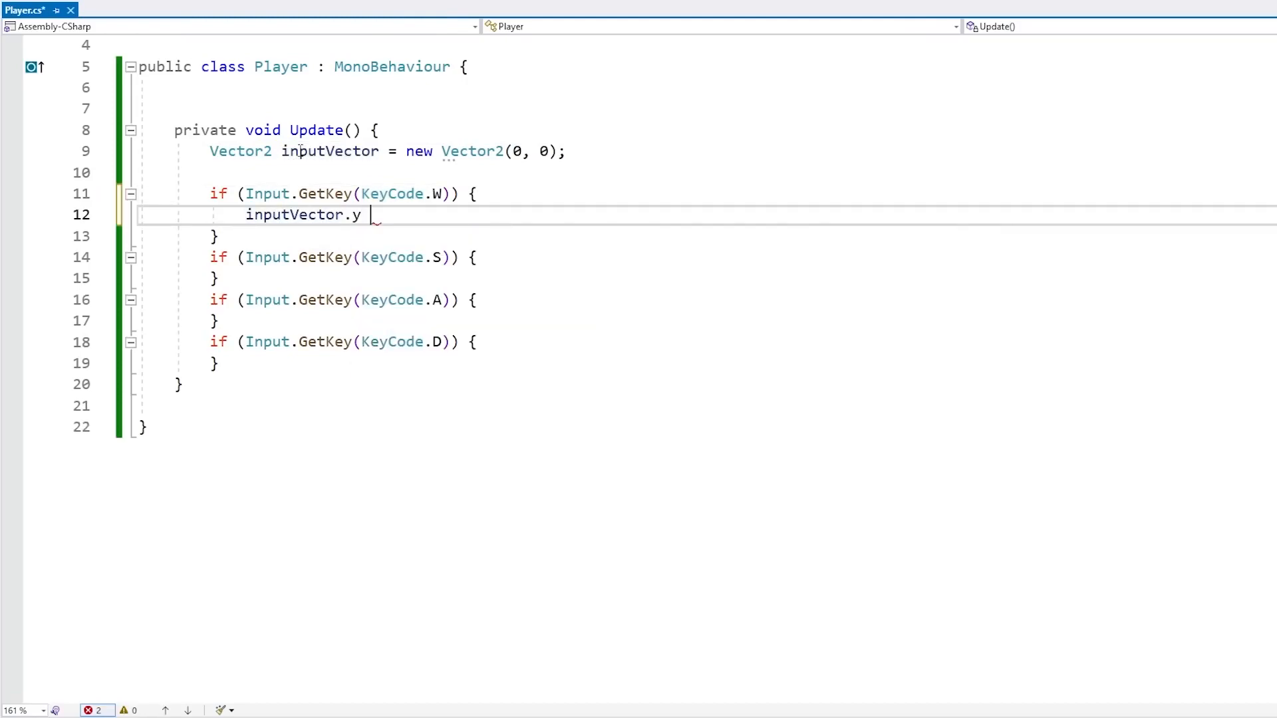
Copy that line into the S key block and change it to inputVector.y = -1;
key("shift+Up")
key("shift+End")
key("ctrl+c")
key("Down")
key("Down")
key("Down")
key("Up")
key("ctrl+v")
key("shift+Left")
type("-")
key("Down")
key("Down")
key("End")
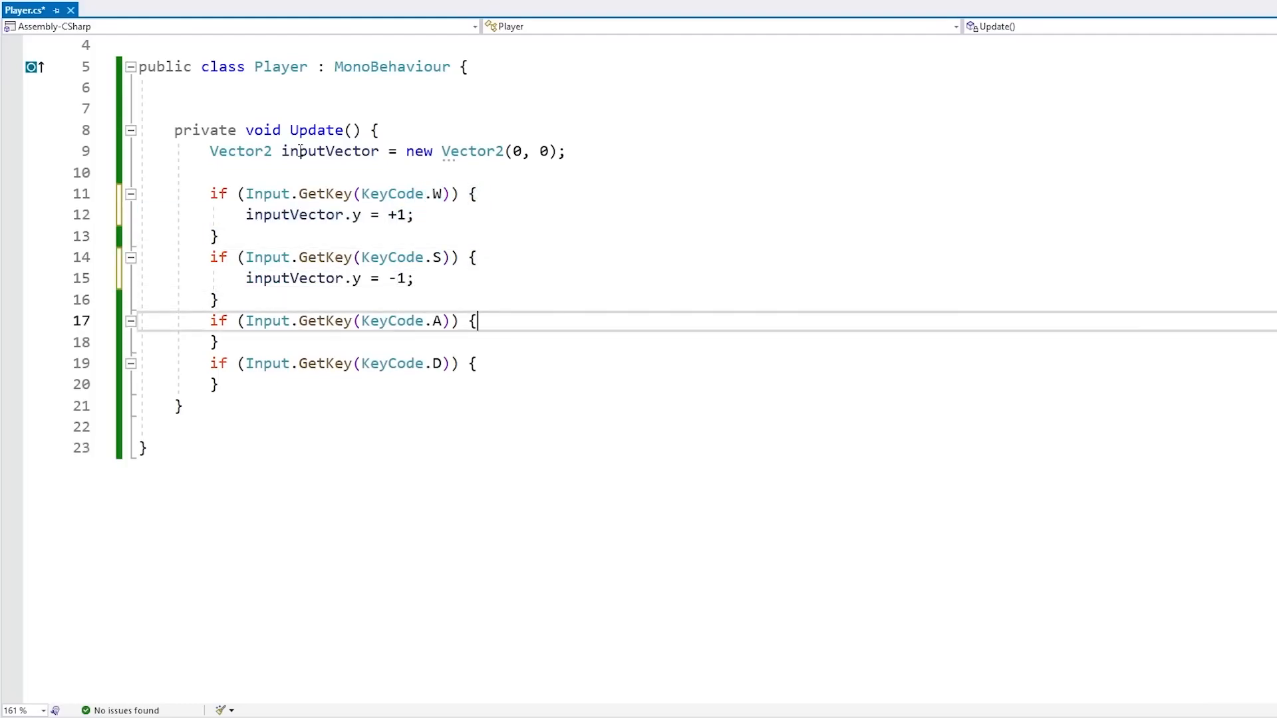
Add inputVector.x = -1; inside the A key block
key("ctrl+v")
key("BackSpace")
type("x")
key("Right")
key("Right")
key("Right")
key("shift+Right")
type("-")
key("End")
Add inputVector.x = +1; inside the D key block and save the script
key("shift+Up")
key("shift+End")
key("ctrl+c")
key("Down")
key("Down")
key("End")
key("ctrl+v")
key("Left")
key("Left")
key("shift+Left")
type("+")
key("ctrl+s")
Add Debug.Log(inputVector); after the four if blocks and save the script
left_click(258, 422)
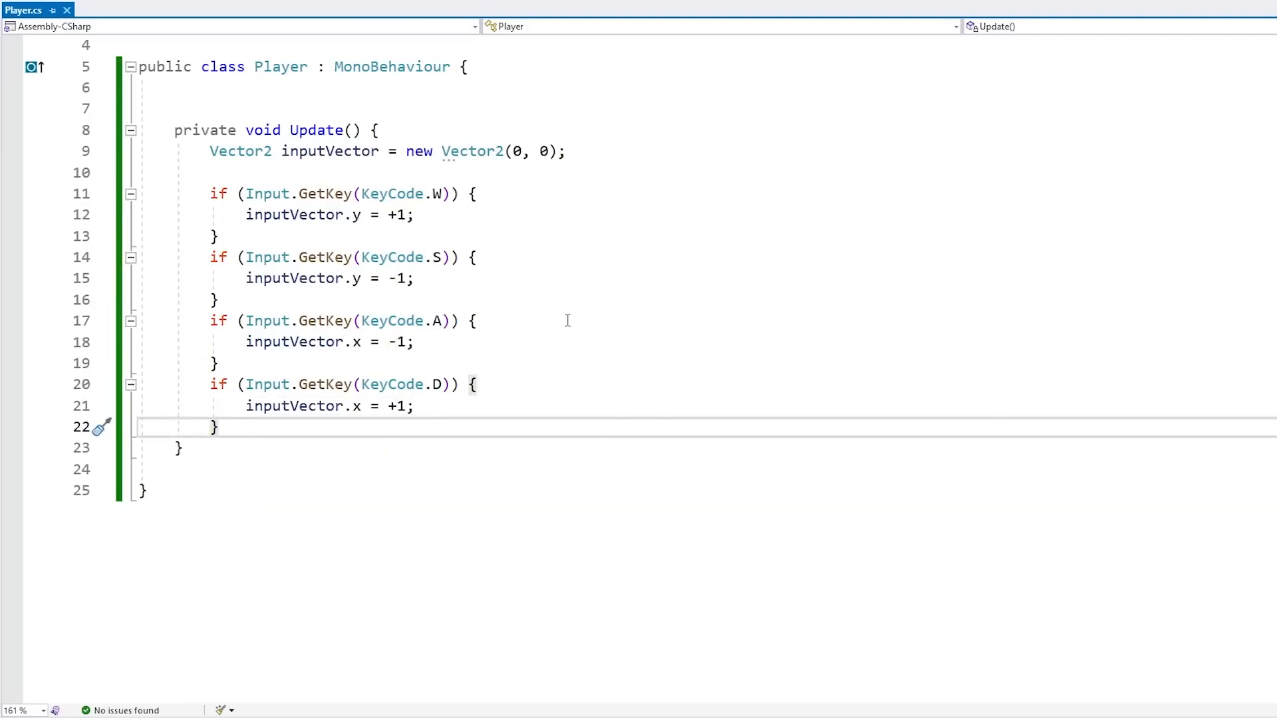
key("Return")
key("Return")
type("Debug.L")
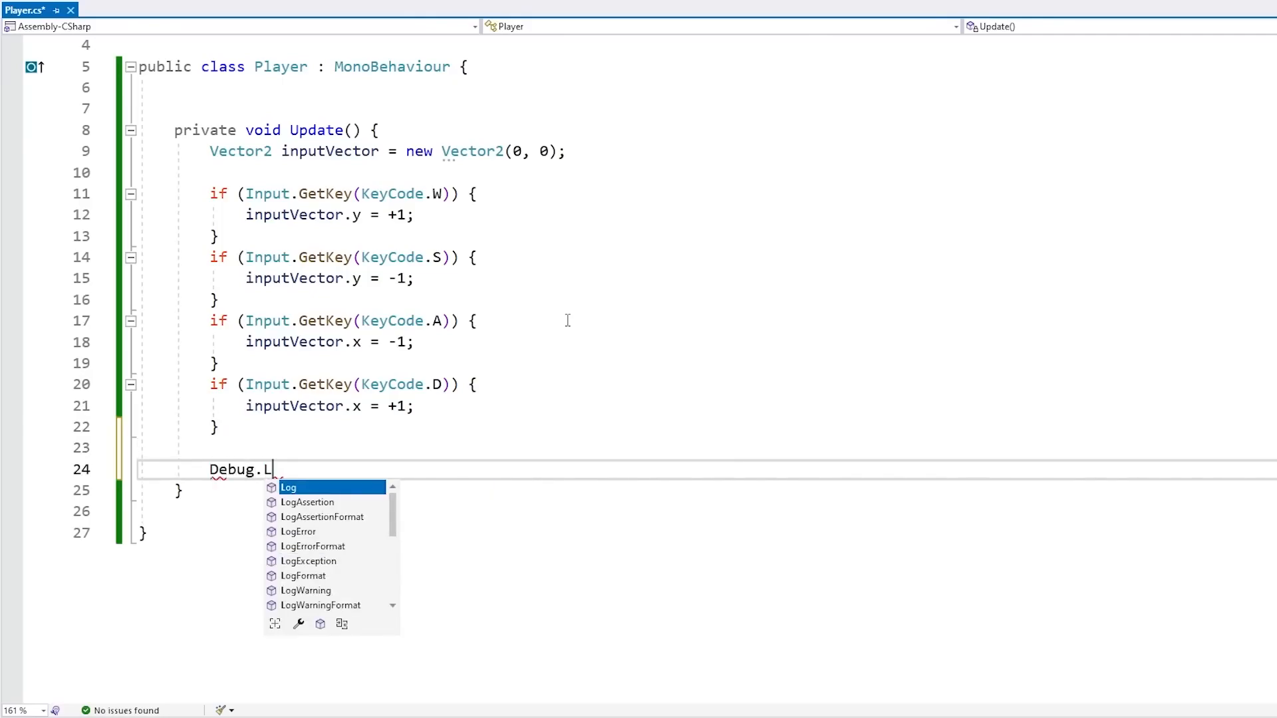
type("og(inputVector);")
key("Left")
key("Left")
type("inputVector")
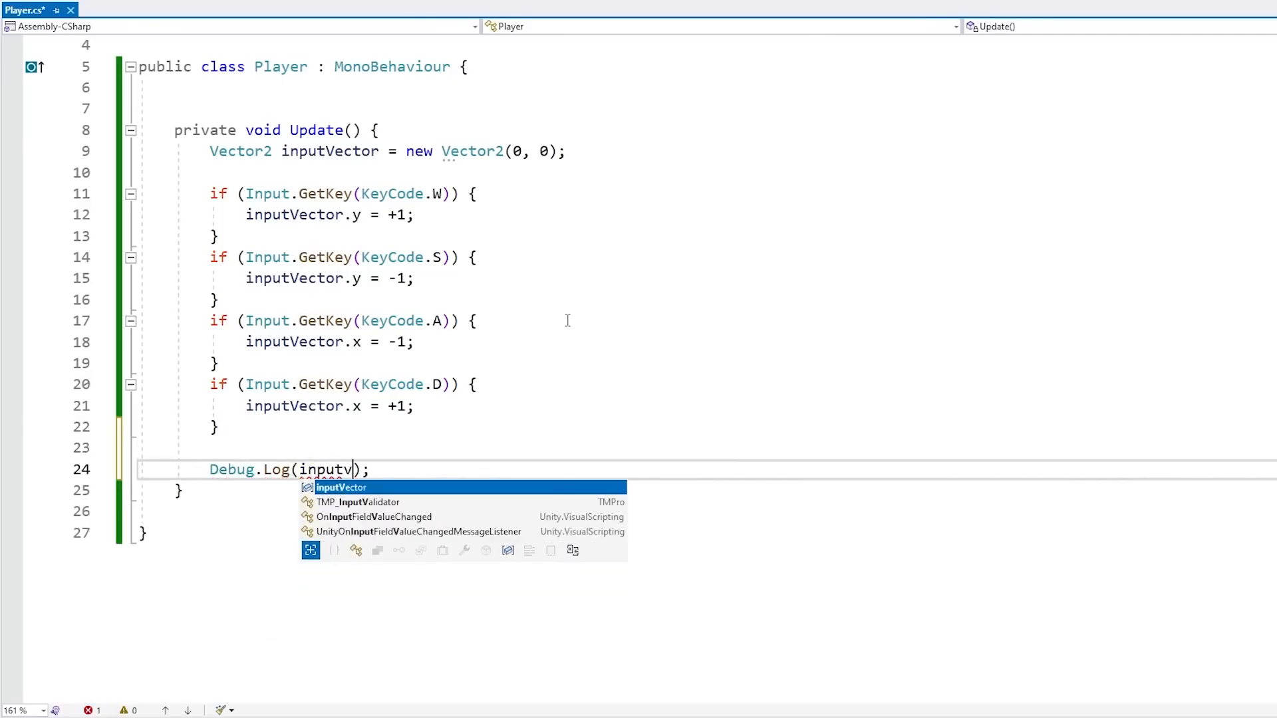
key("ctrl+s")
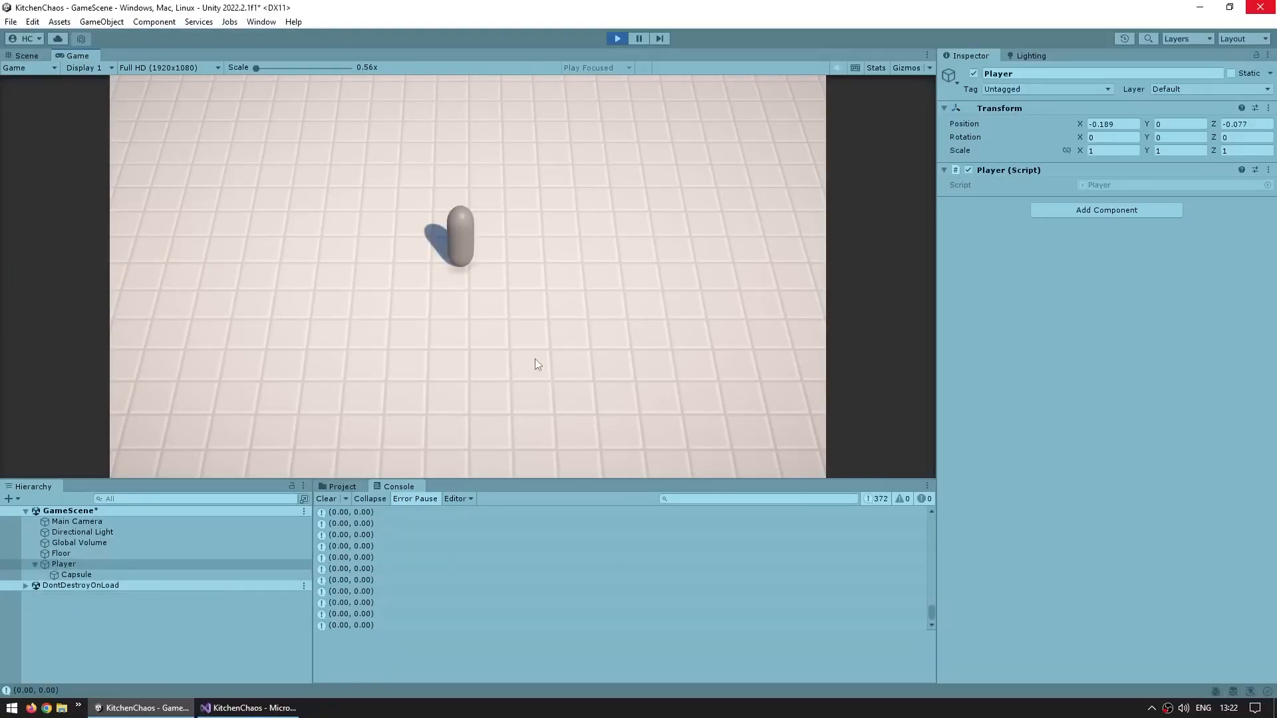
Press the W, A, S and D keys in Play mode and watch the logged input vectors in the Console
key("w")
key("a")
key("s")
key("w")
key("d")
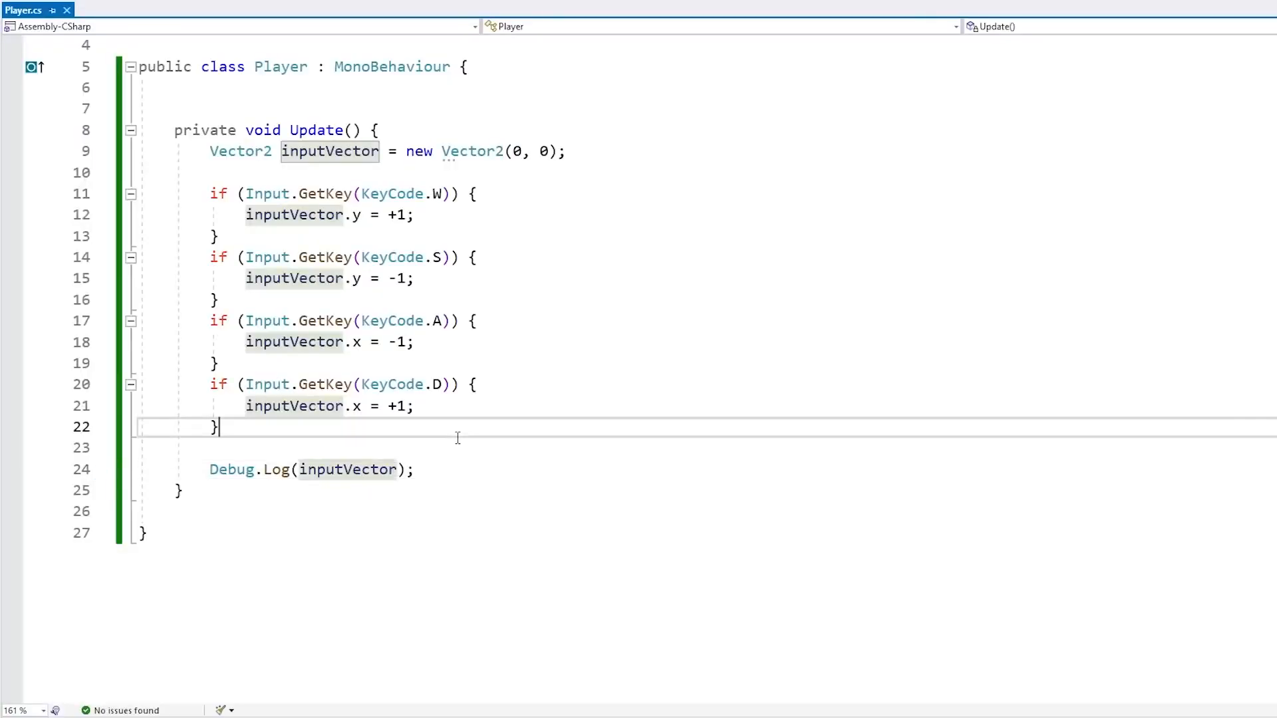
Insert inputVector = inputVector.normalized; before the Debug.Log line
left_click(457, 446)
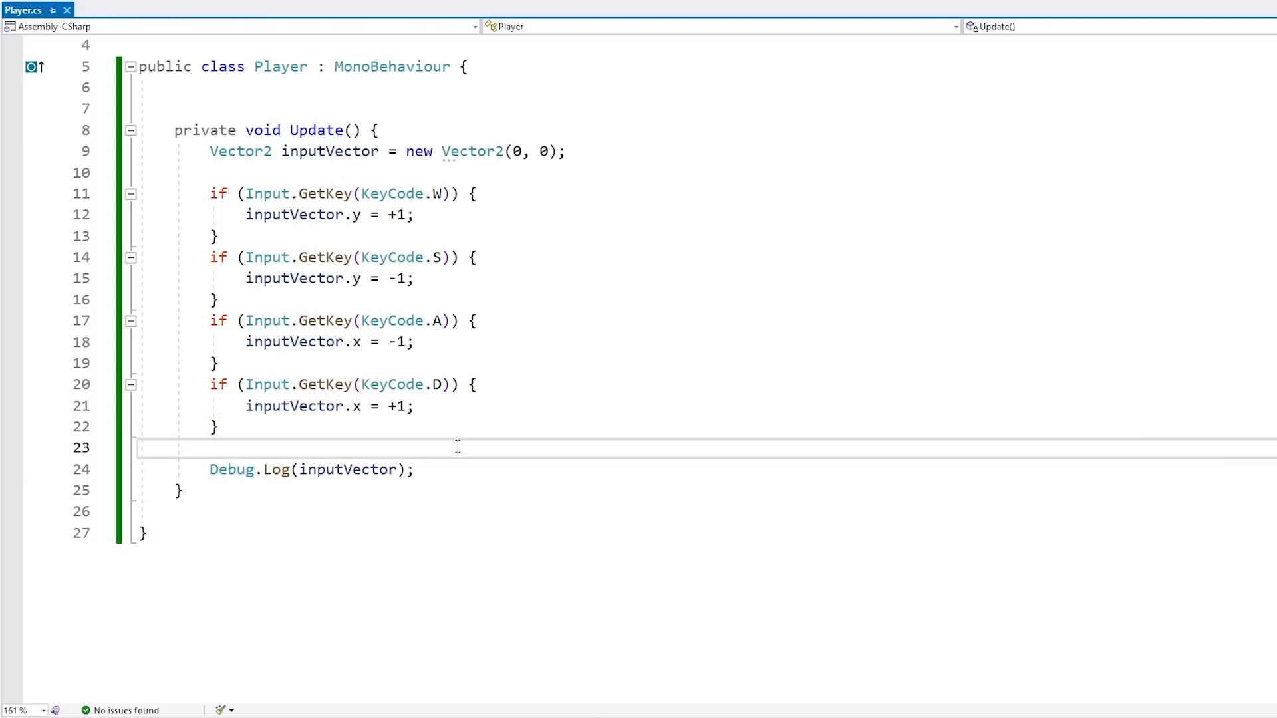
key("Return")
type("i")
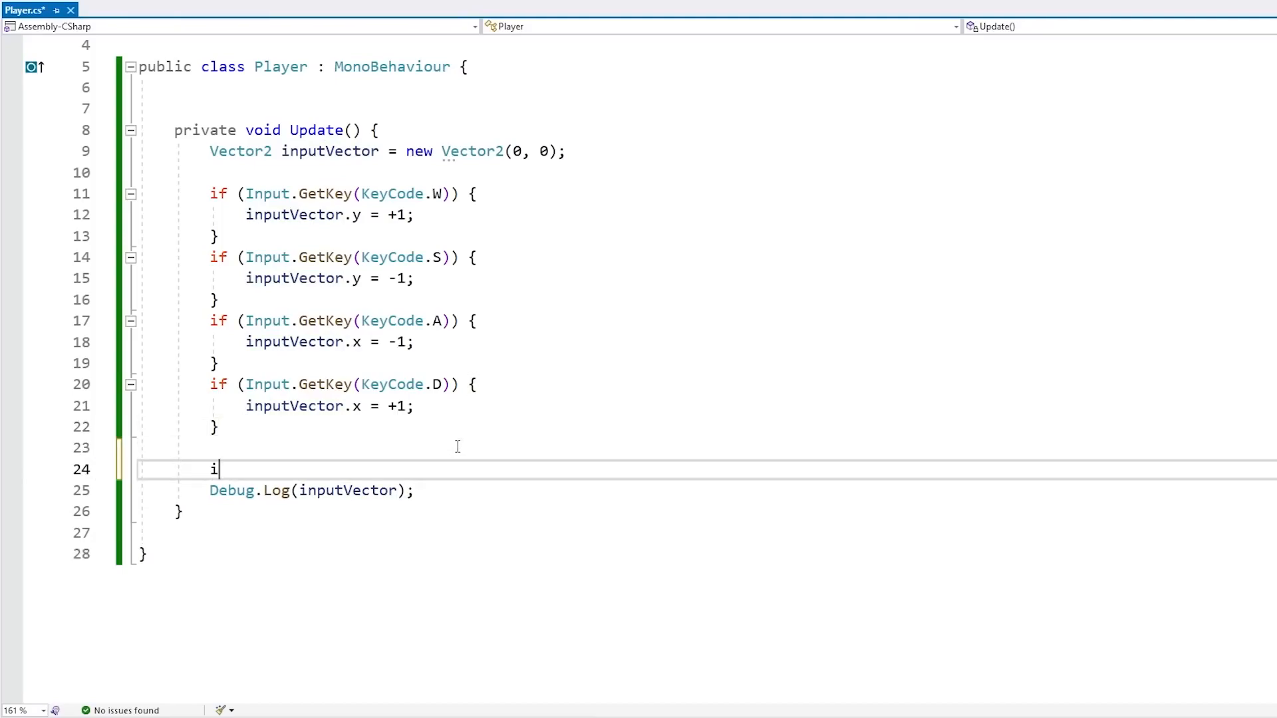
type("nputVector = inputVector.normalized;")
key("Return")
key("Up")
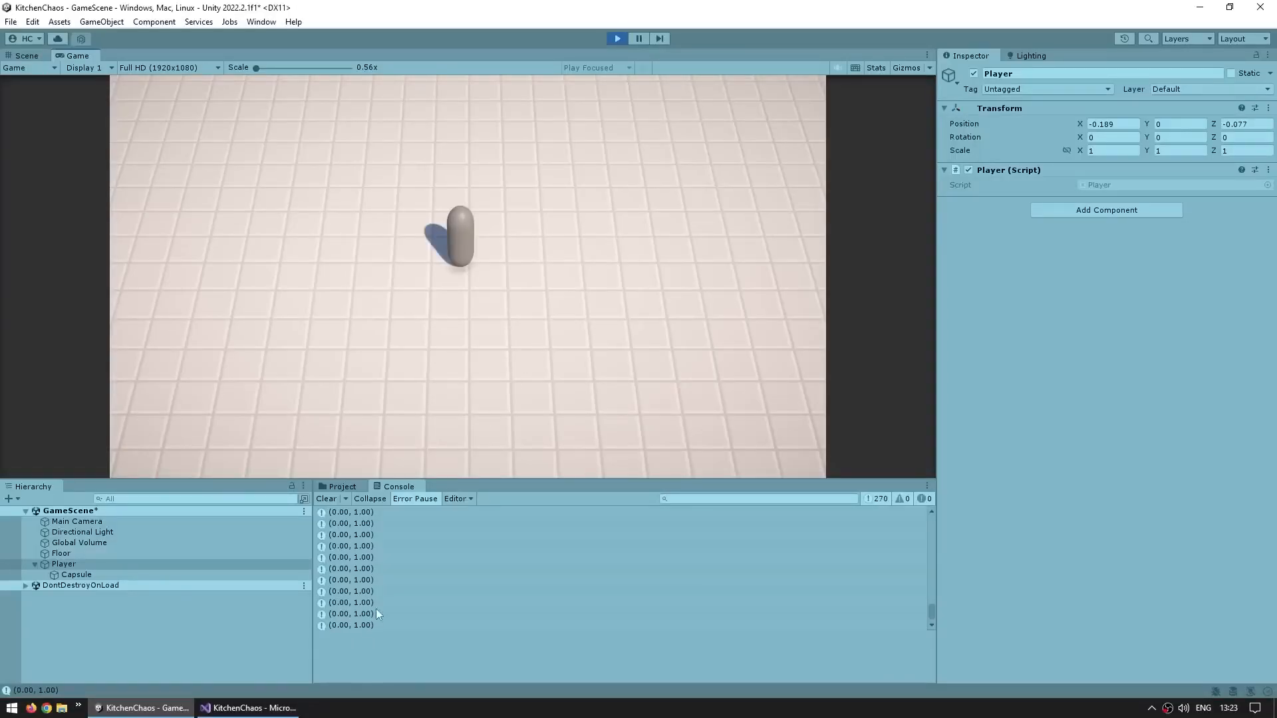
Test single and diagonal WASD key combinations in Play mode, watching the Console, then exit Play mode
key("s")
key("a")
key("d")
key("w")
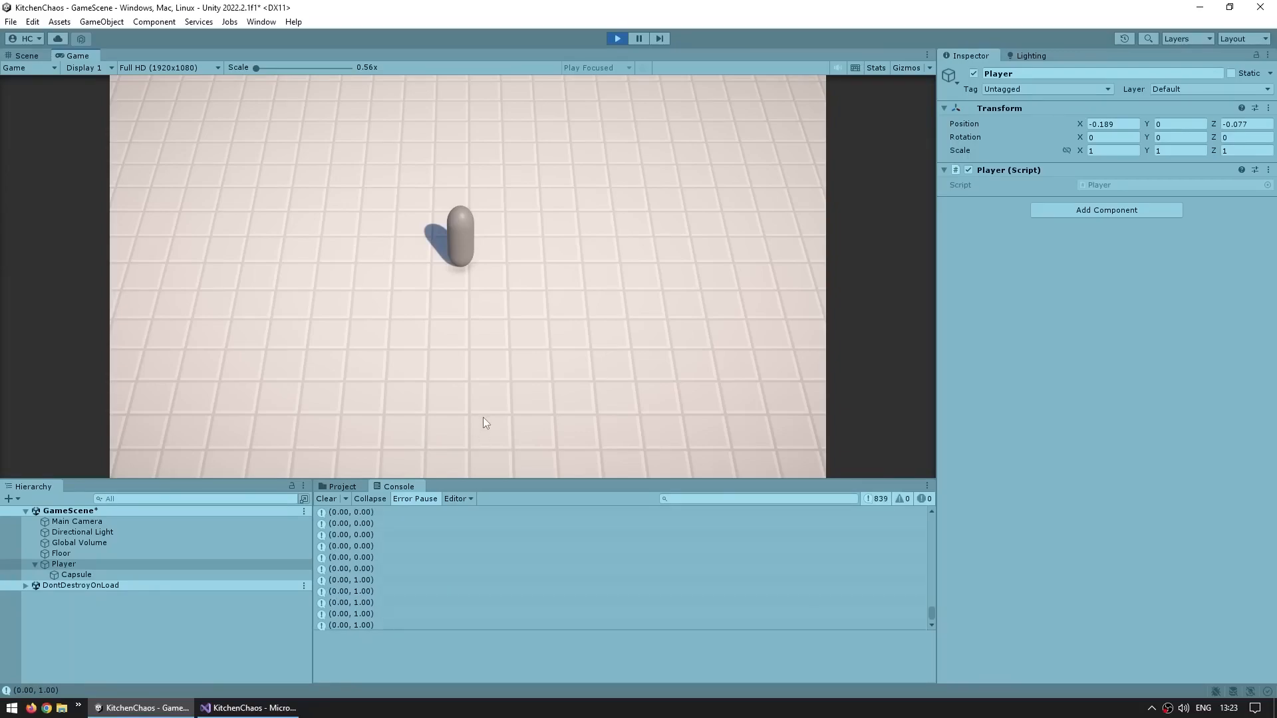
key("d")
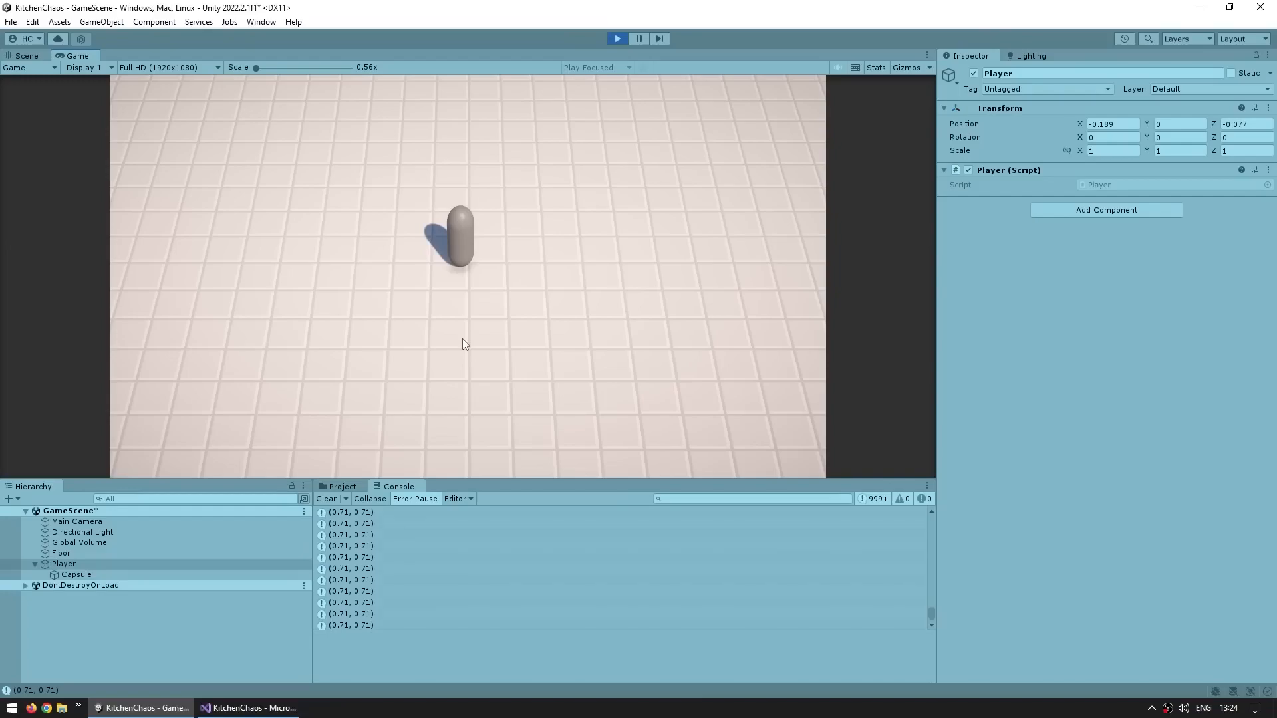
key("w")
key("a")
key("d")
key("ctrl+p")
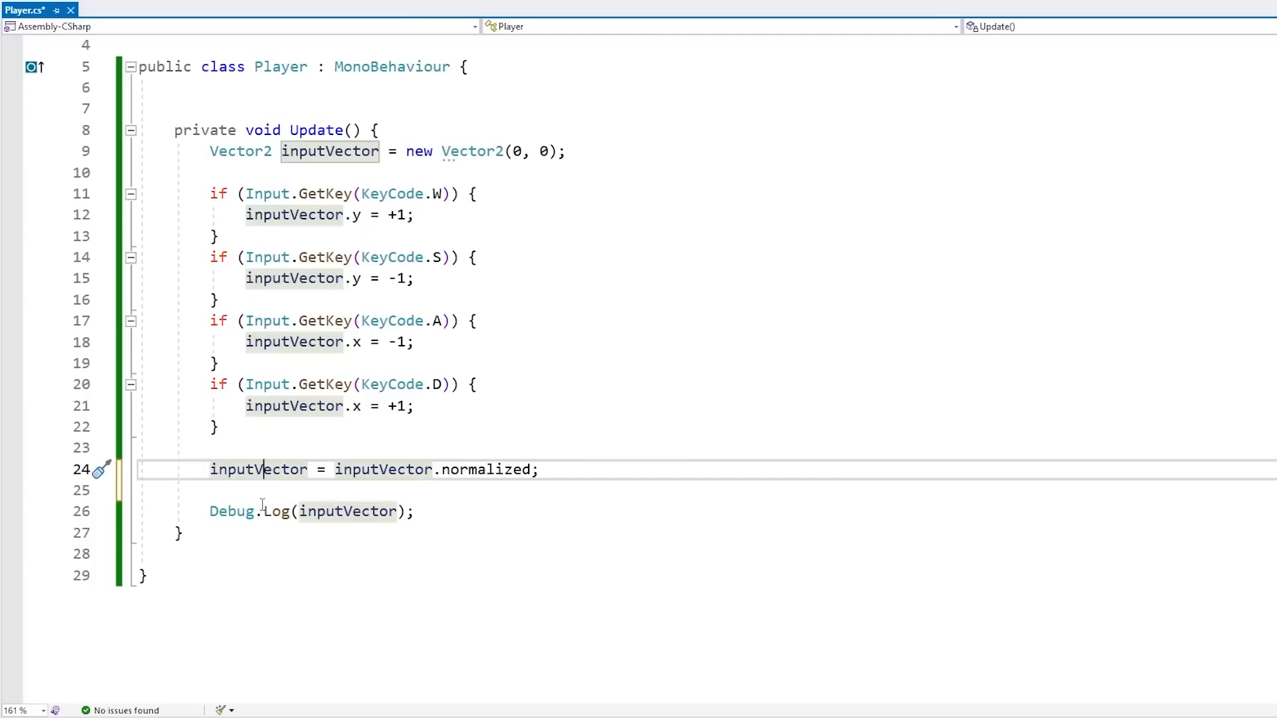
Add transform.position += inputVector; below the normalization line
key("Down")
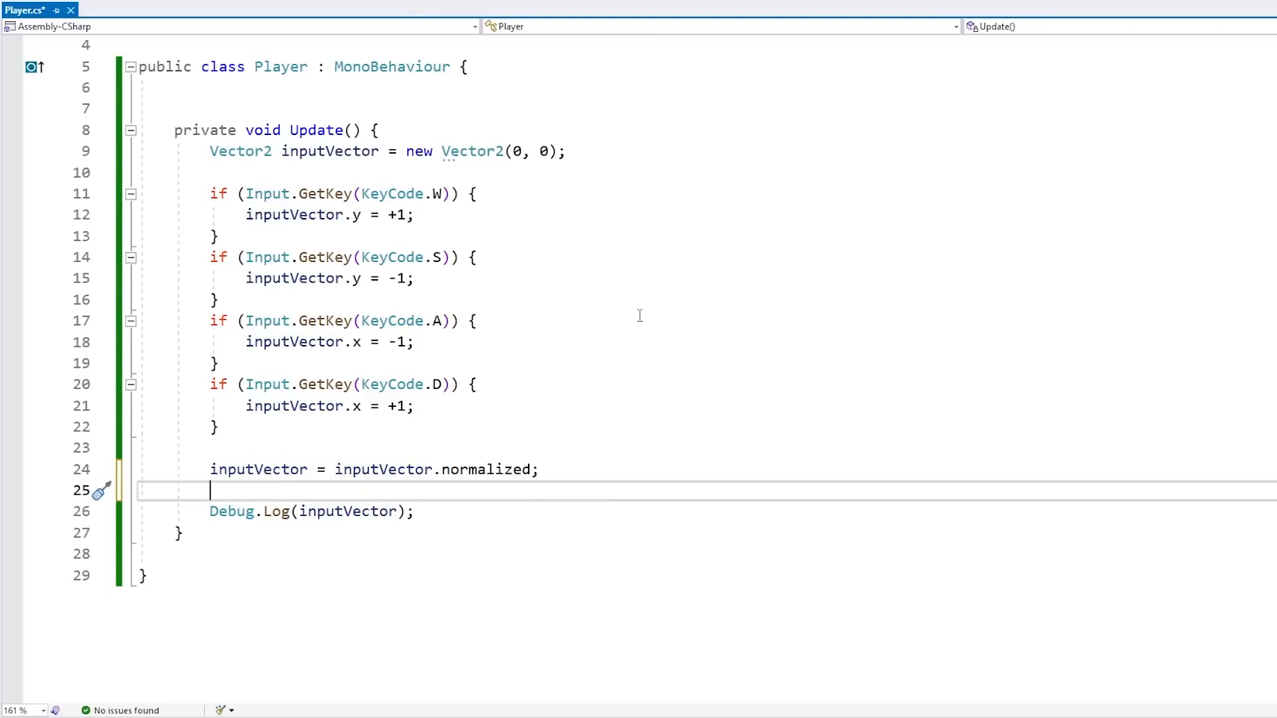
key("Return")
type("transform")
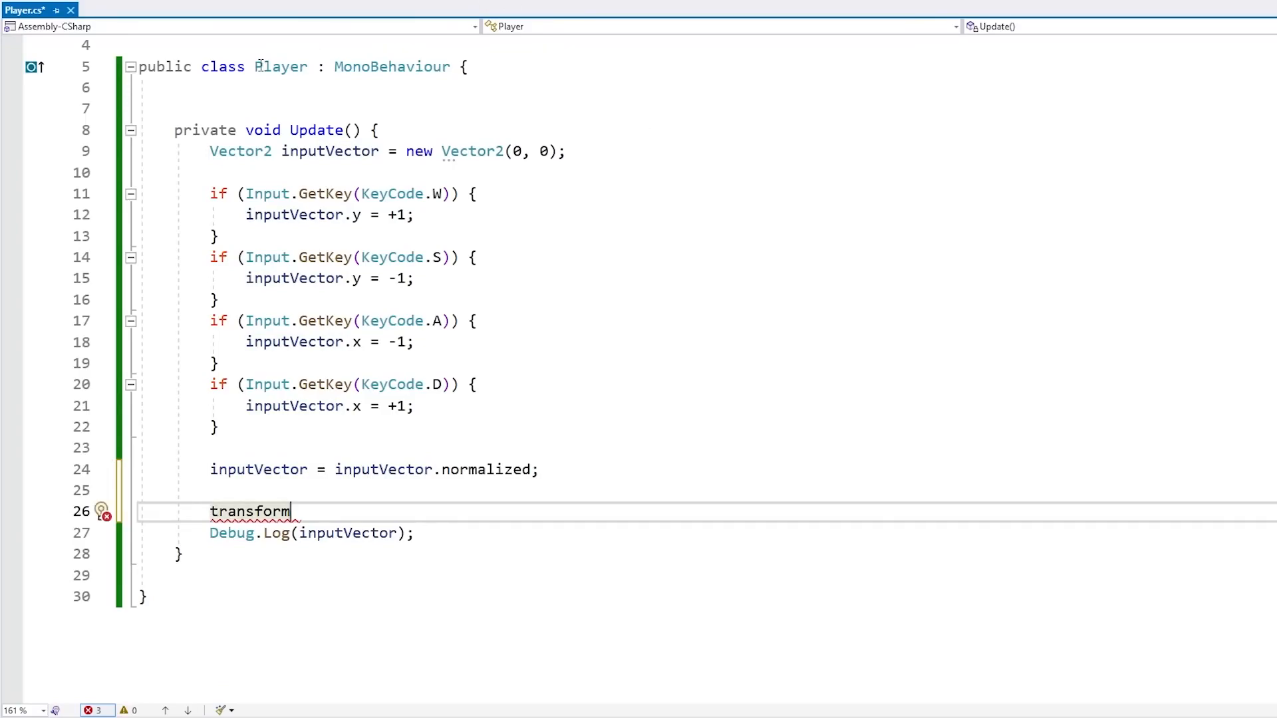
left_click_drag(255, 67, 425, 67)
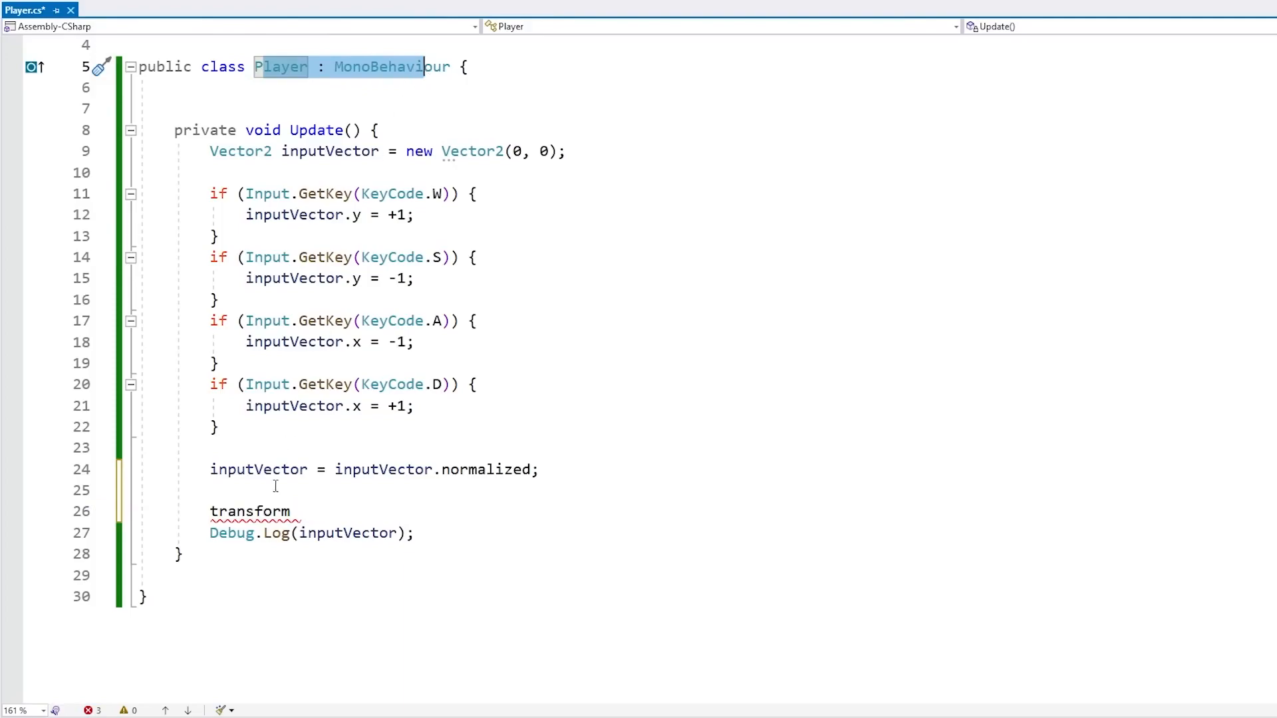
left_click(293, 512)
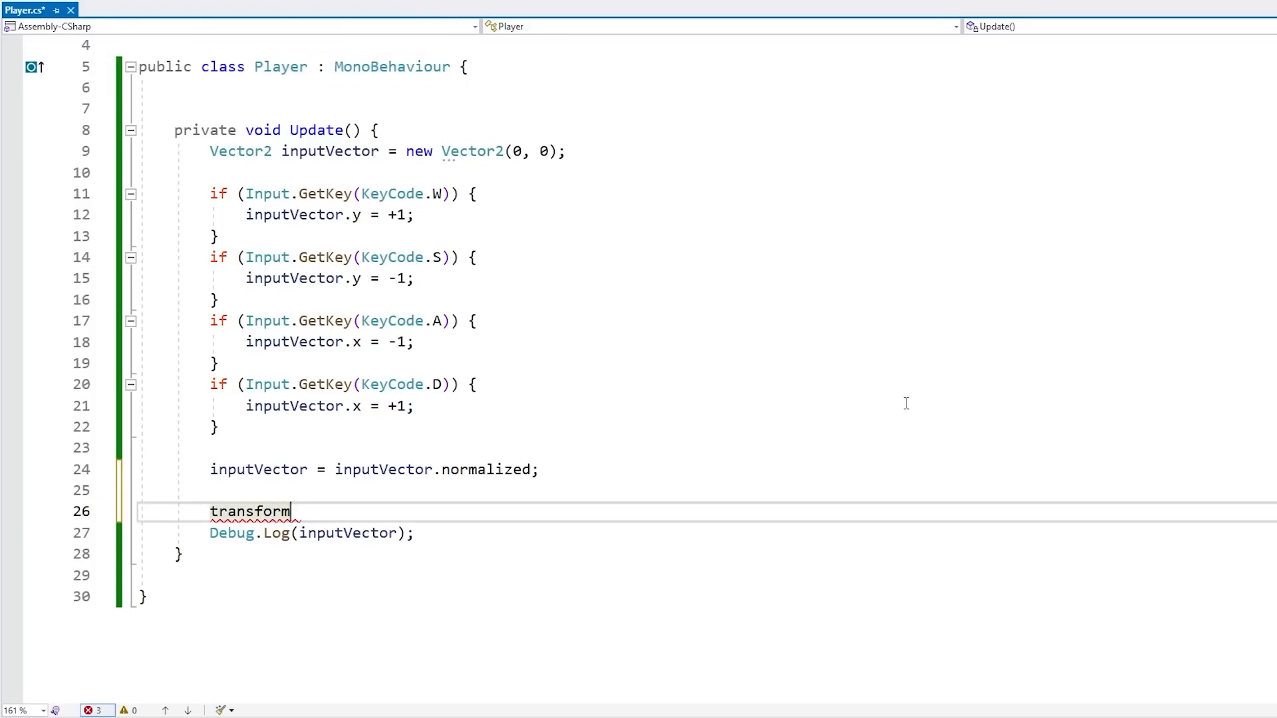
type(".position ")
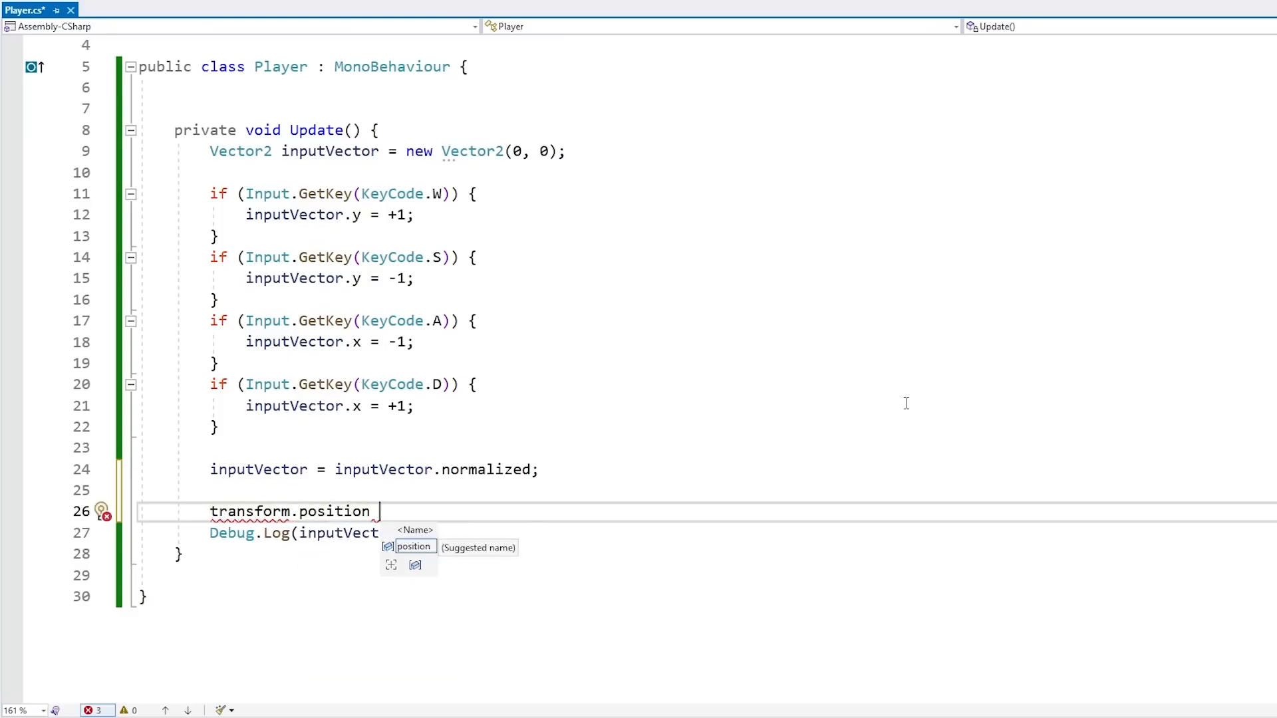
type("= ")
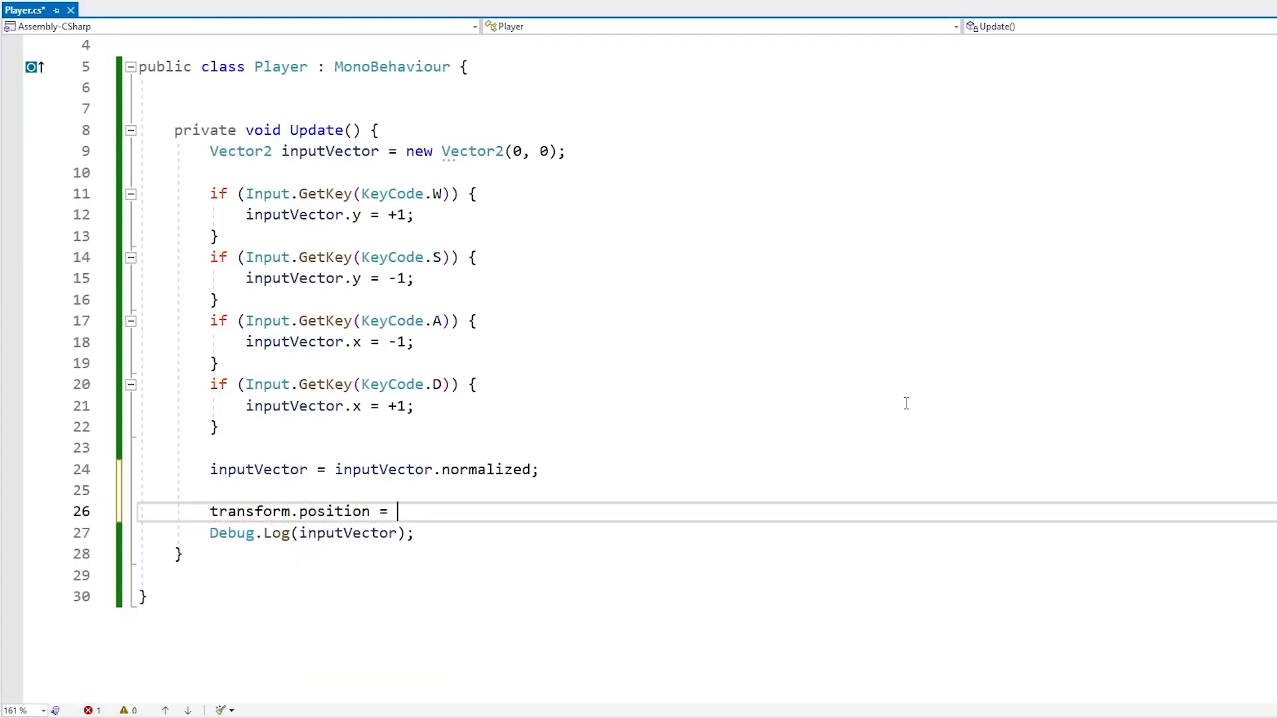
type("inputVector;")
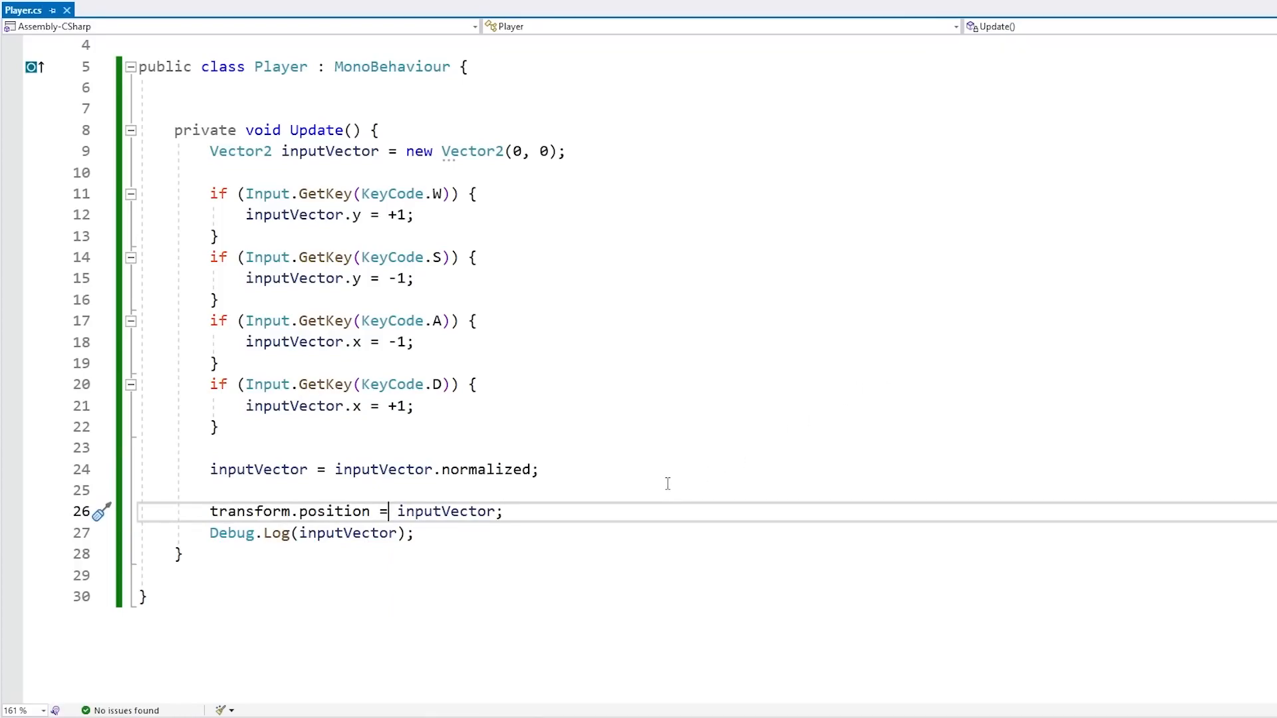
key("Left")
type("+")
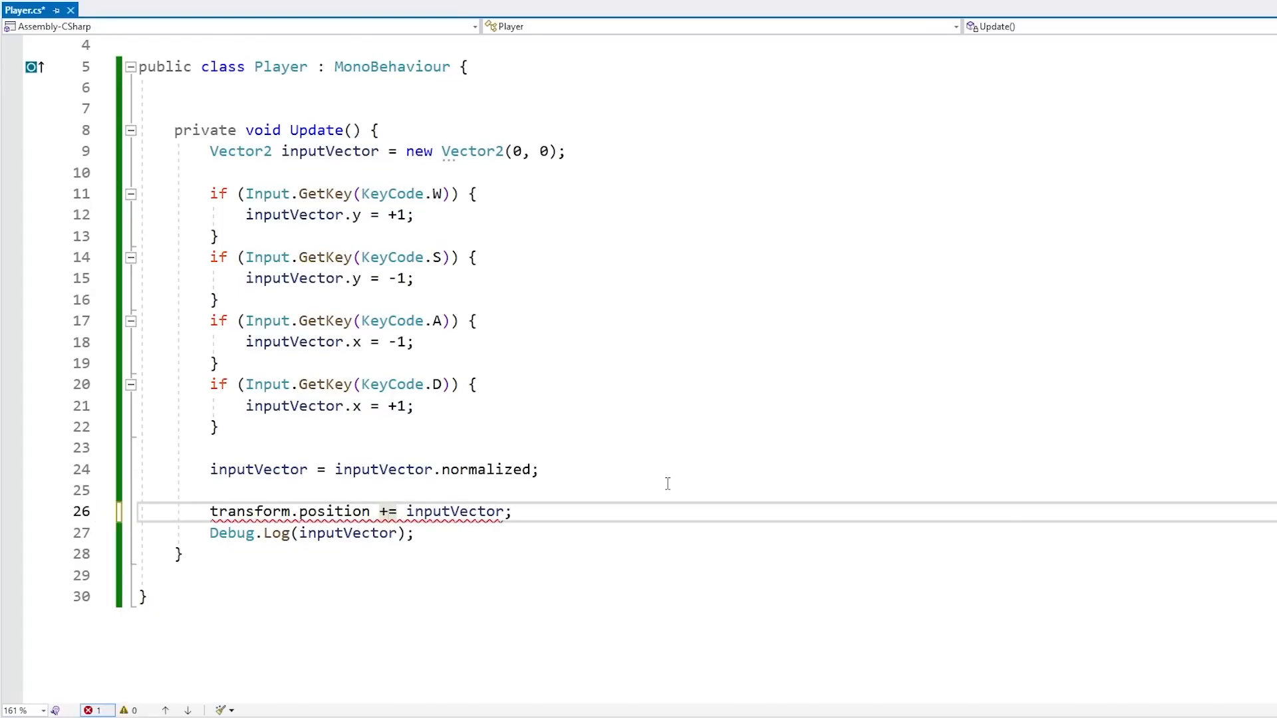
Try the alternative line transform.position = transform.position + inputVector; beneath it, then delete it again
key("End")
key("shift+Up")
key("shift+Down")
key("Return")
type("transfo")
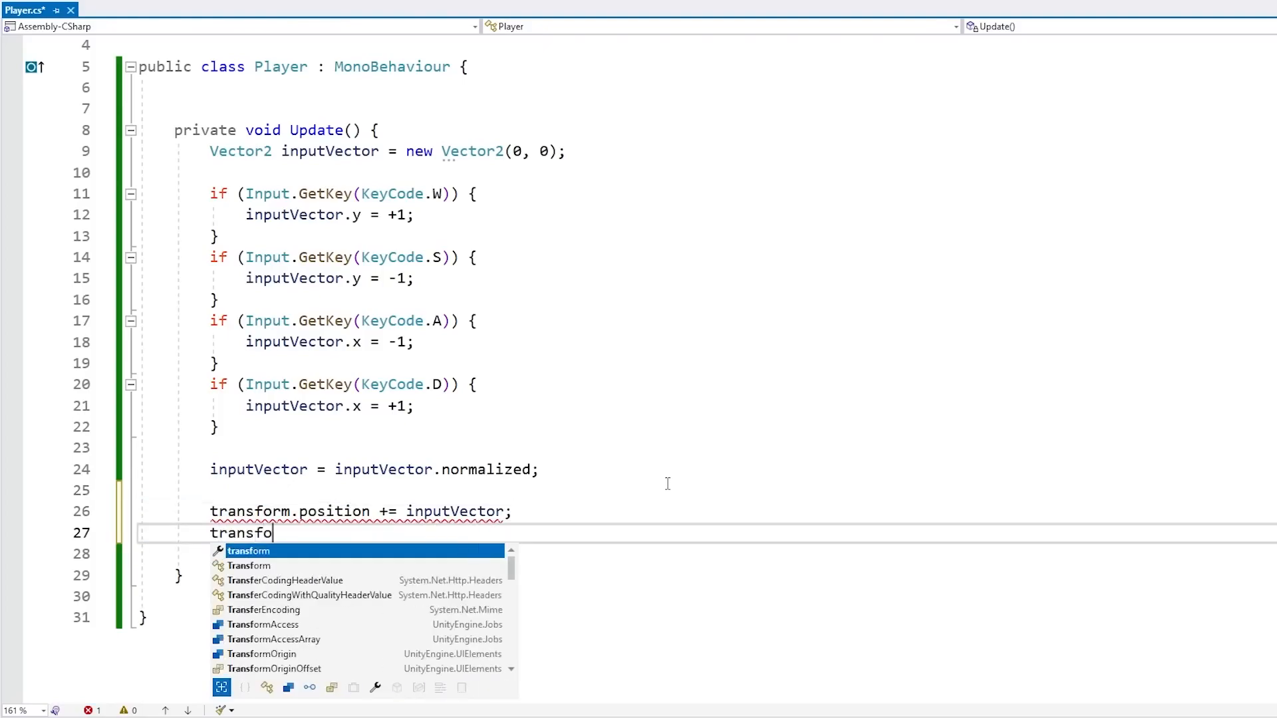
type("rm.position = trans")
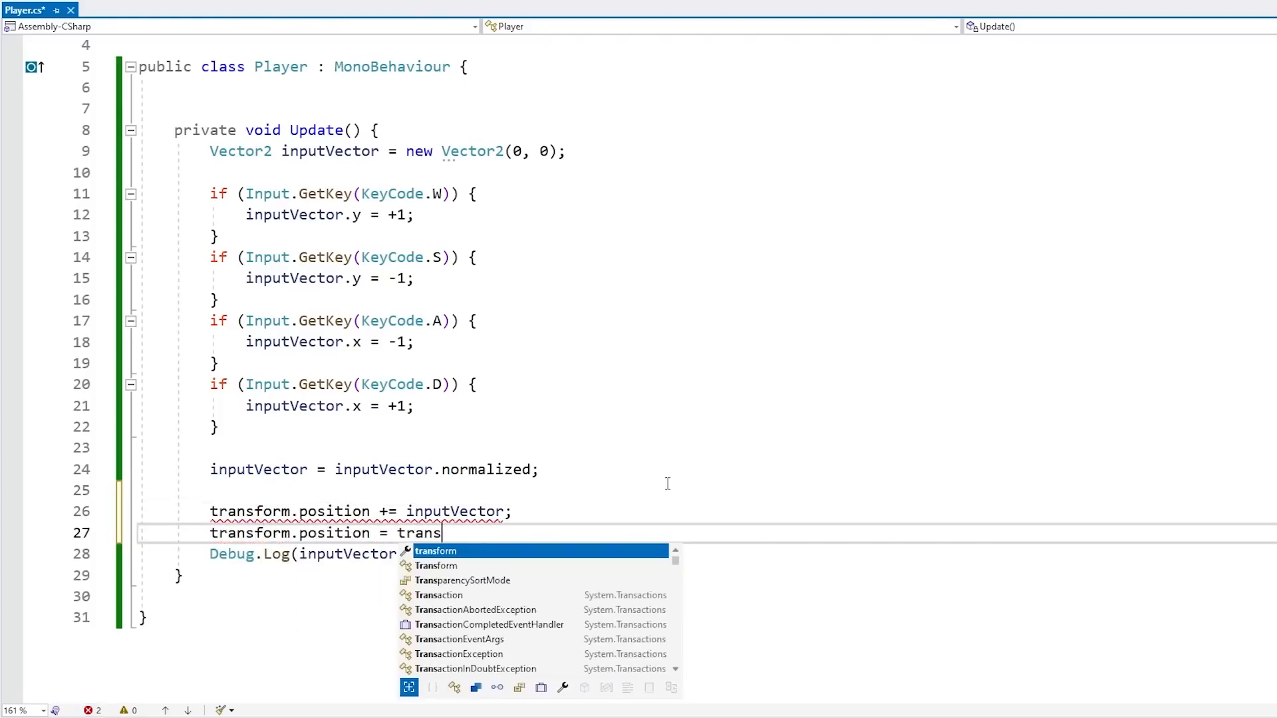
type("form.position + inputVector;")
key("ctrl+s")
key("shift+Up")
key("shift+Up")
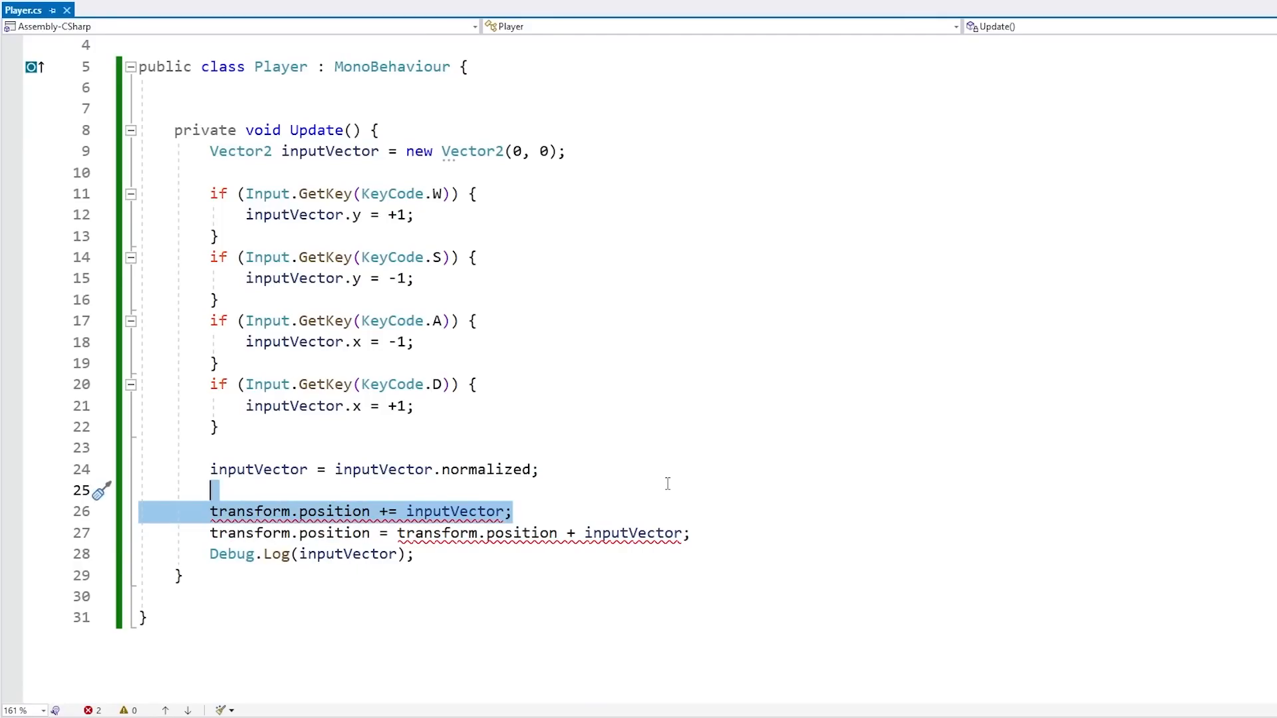
key("Right")
key("shift+Down")
key("shift+End")
key("Delete")
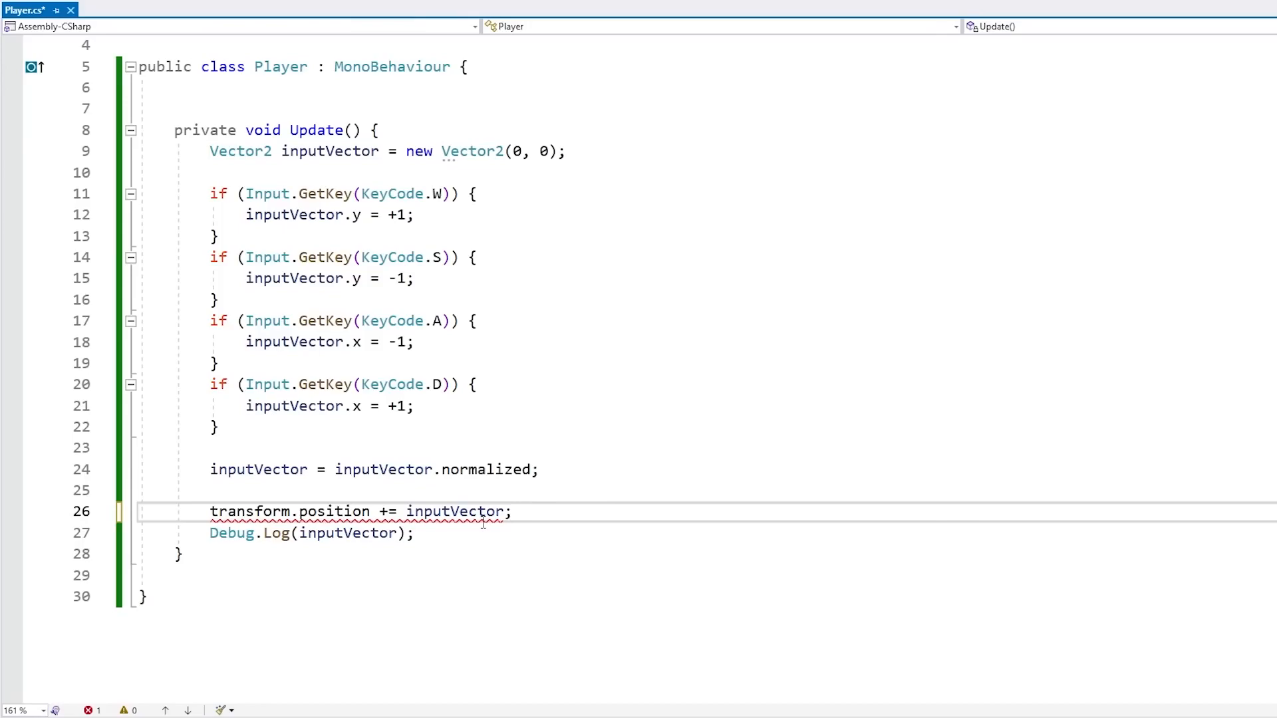
mouse_move(467, 510)
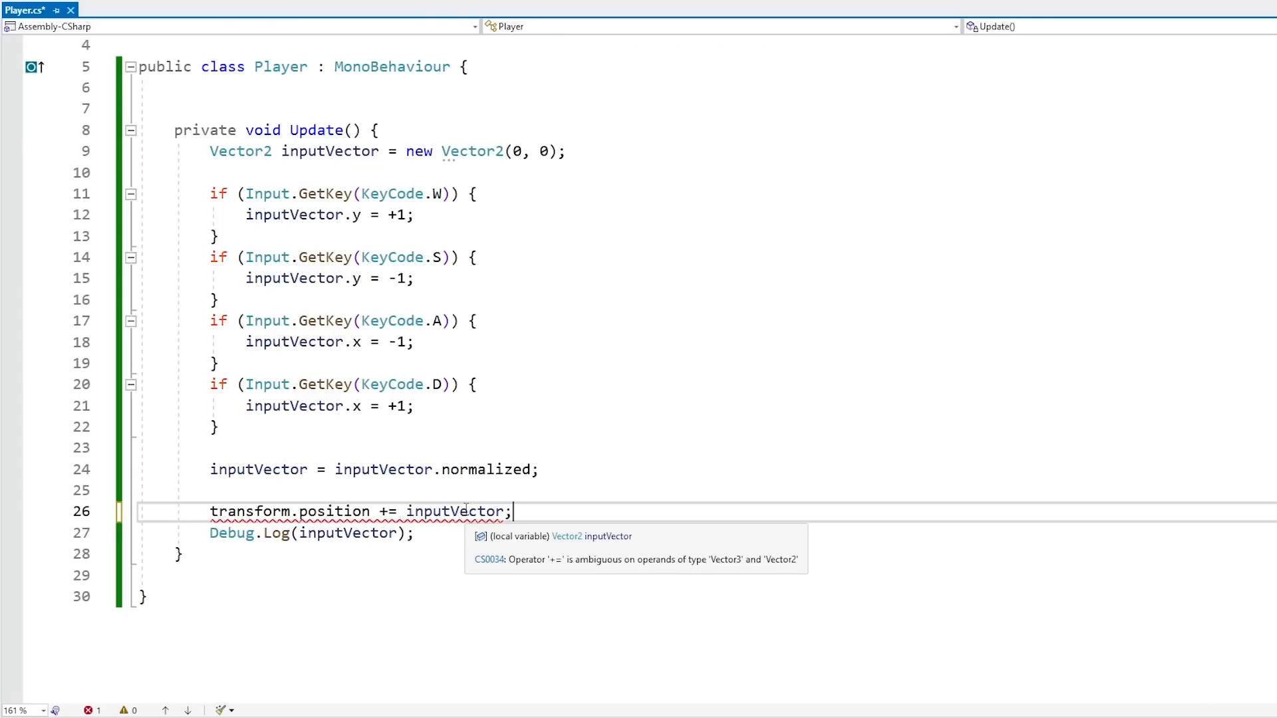
Cast inputVector to (Vector3) in the transform.position line and save the script
left_click(406, 511)
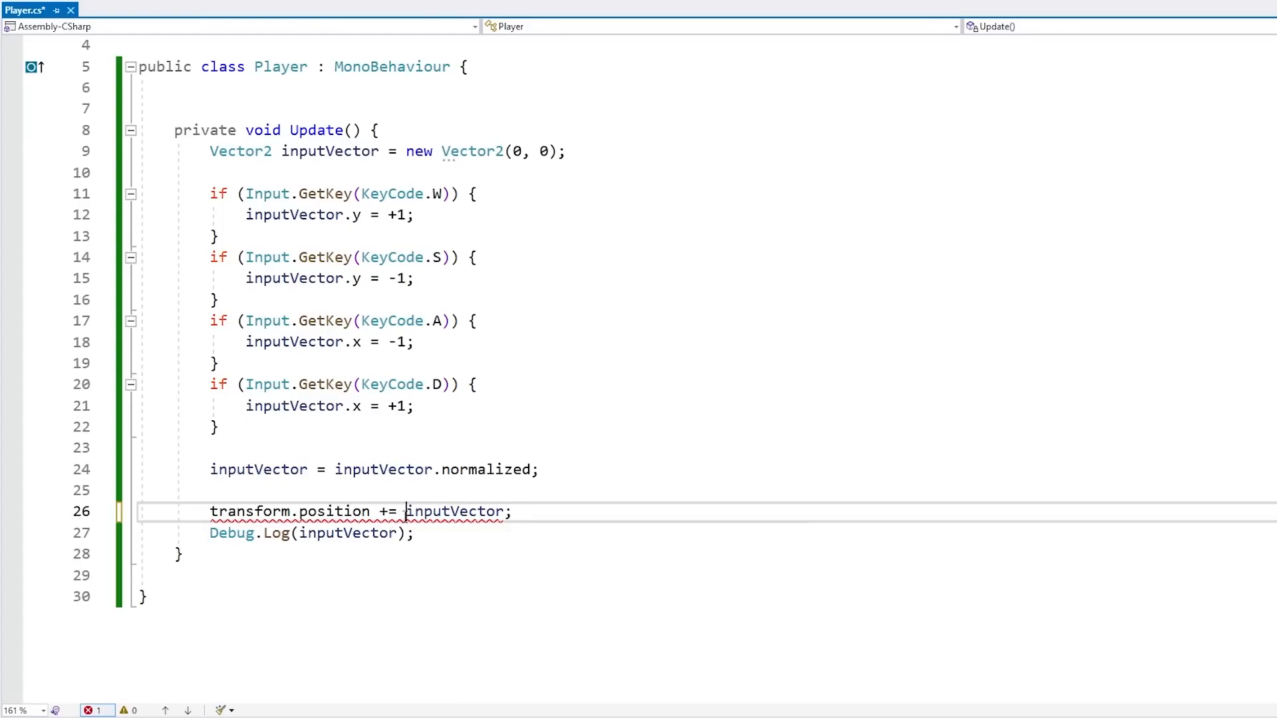
type("(Vector3)")
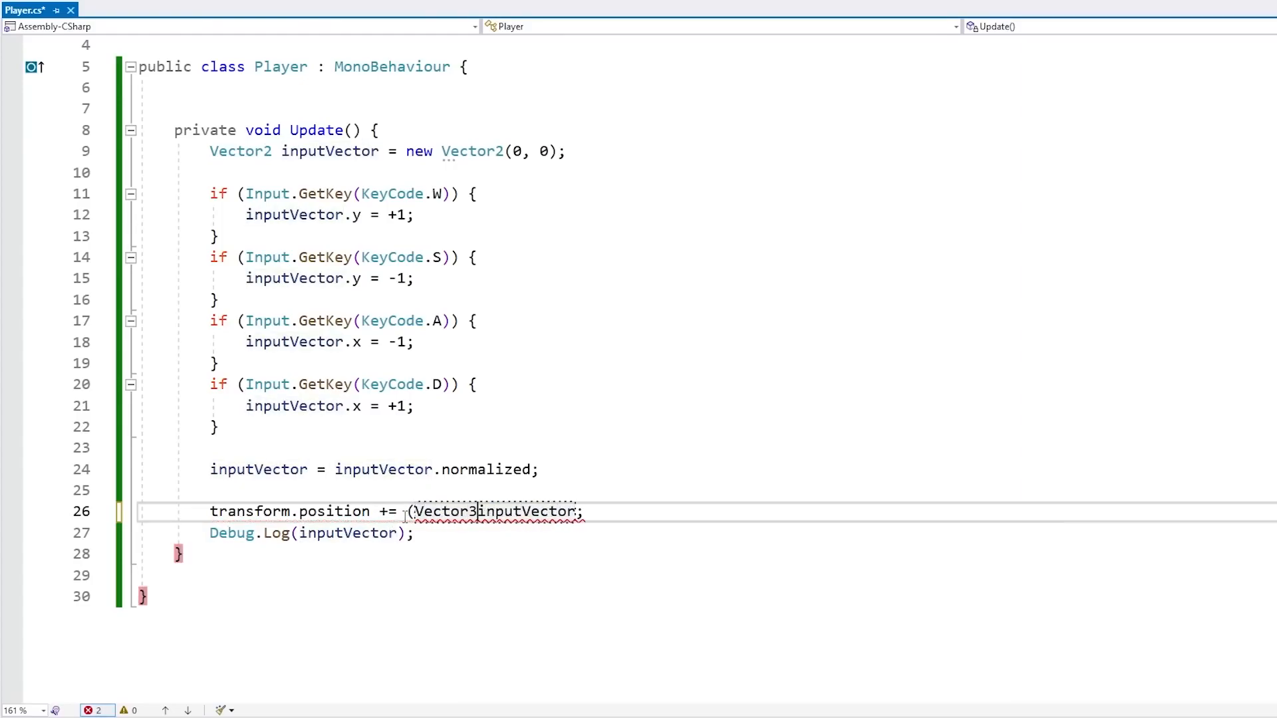
key("ctrl+s")
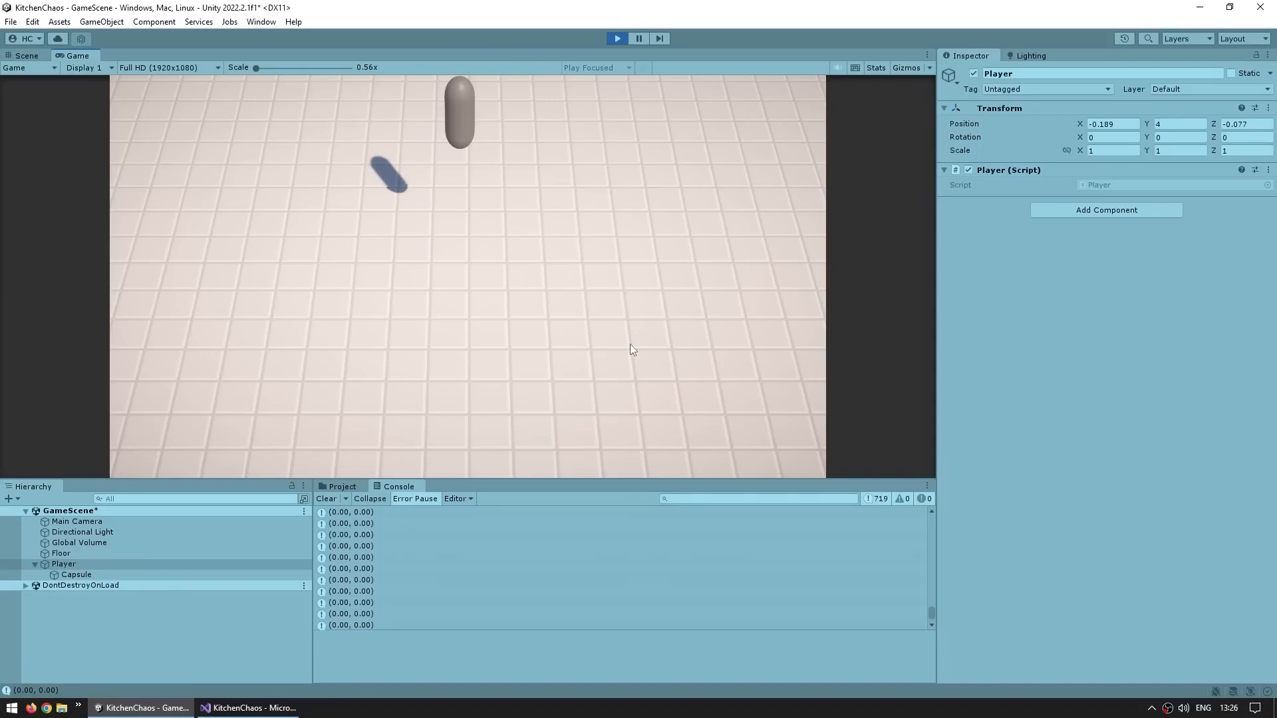
Test the player's movement with single WASD keys in Play mode, watching the capsule and its Transform position
key("a")
key("d")
key("a")
key("d")
key("s")
key("w")
key("w")
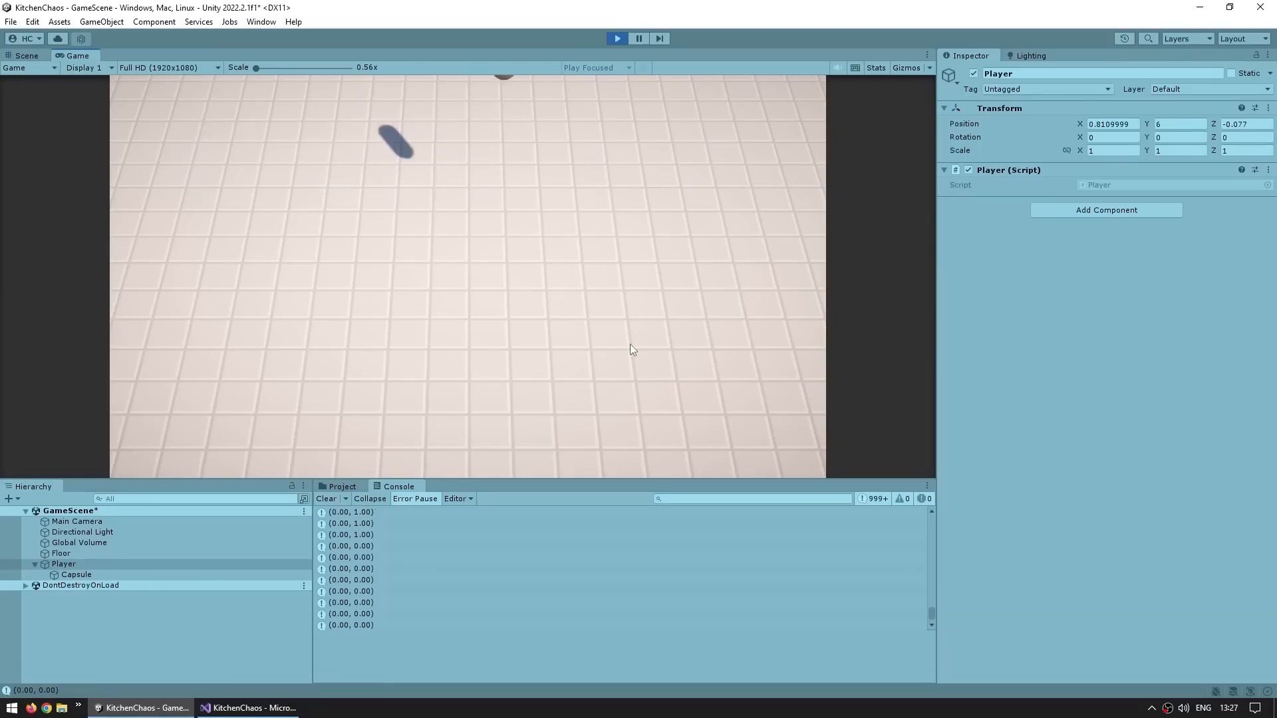
key("s")
key("w")
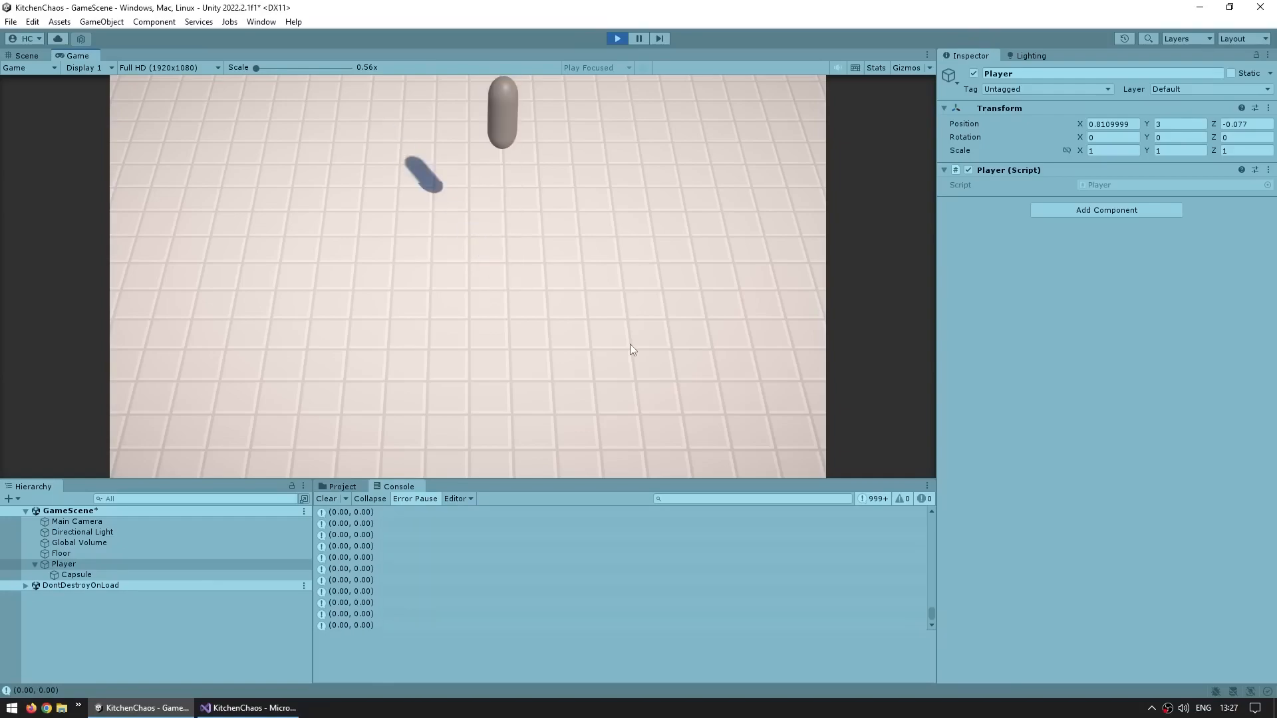
key("d")
key("a")
key("d")
key("a")
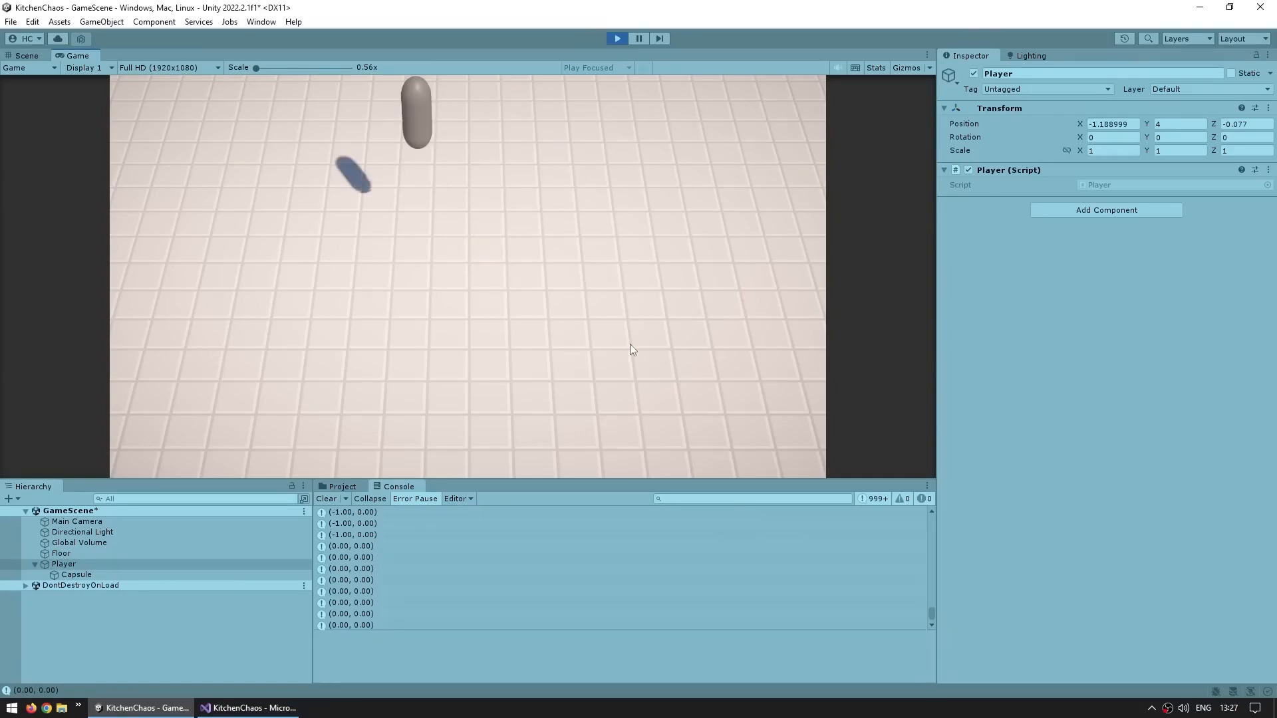
key("d")
key("a")
key("w")
key("s")
key("w")
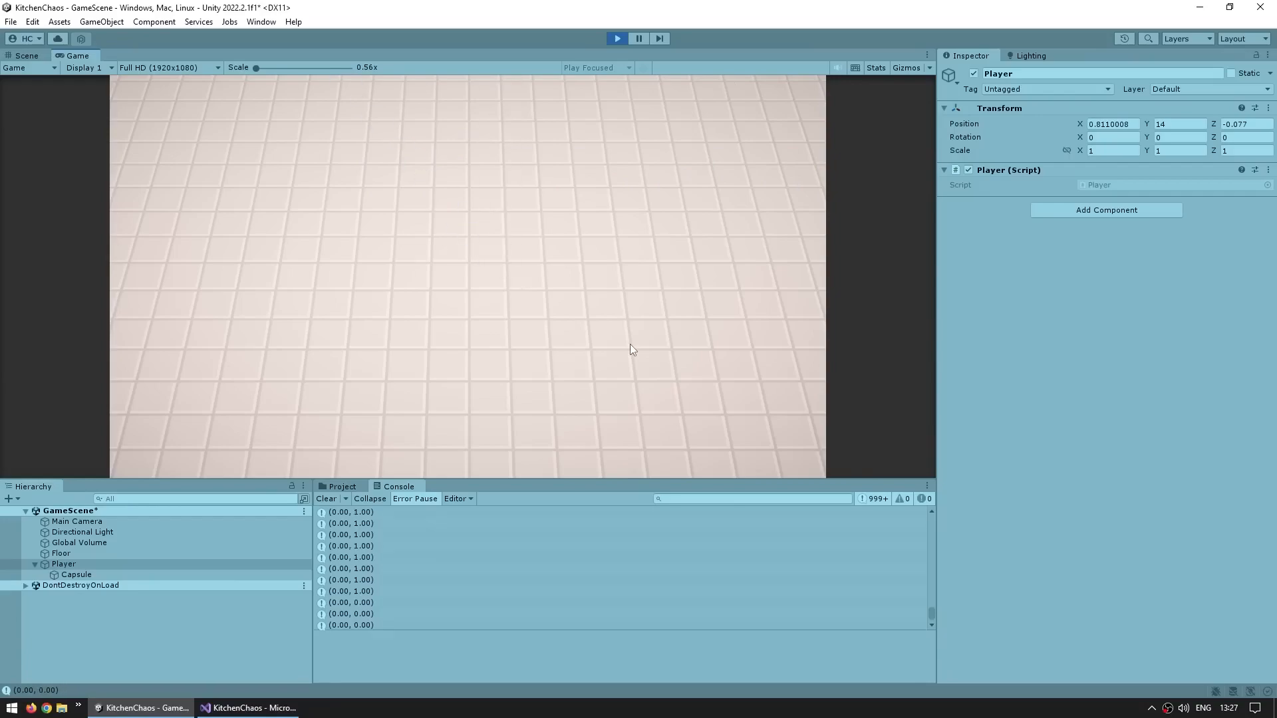
key("s")
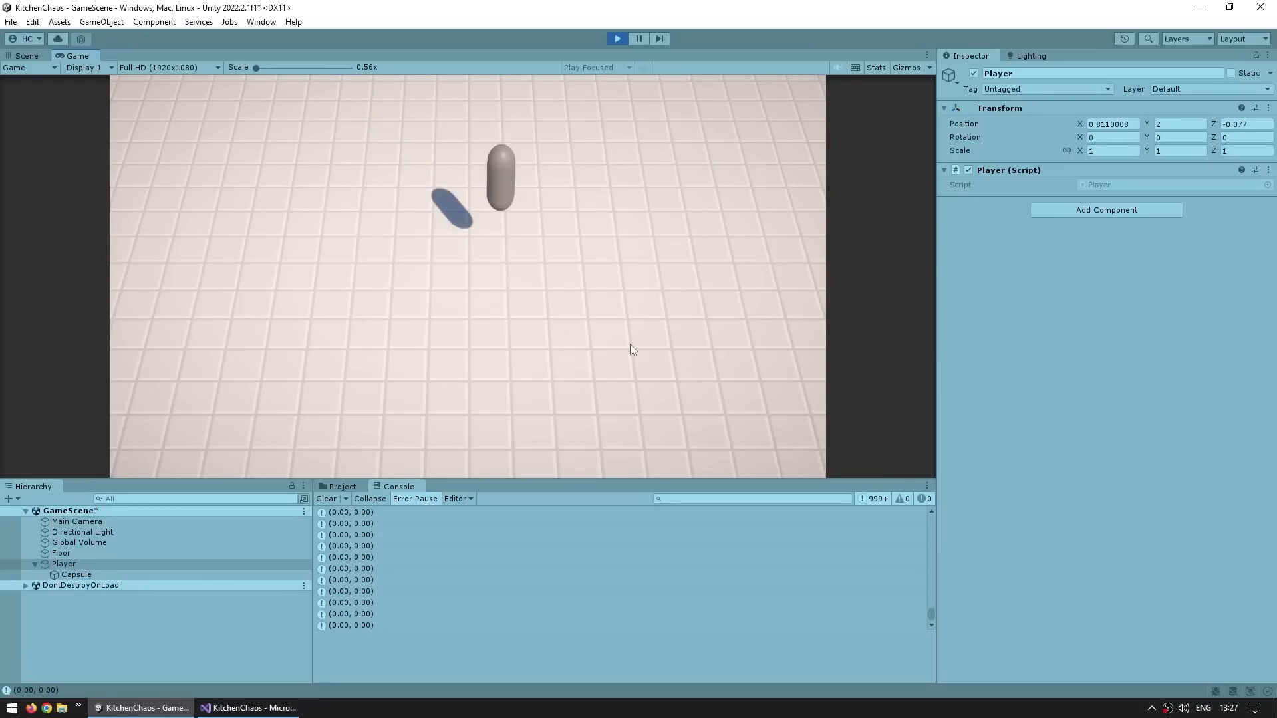
key("w")
key("s")
key("w")
key("s")
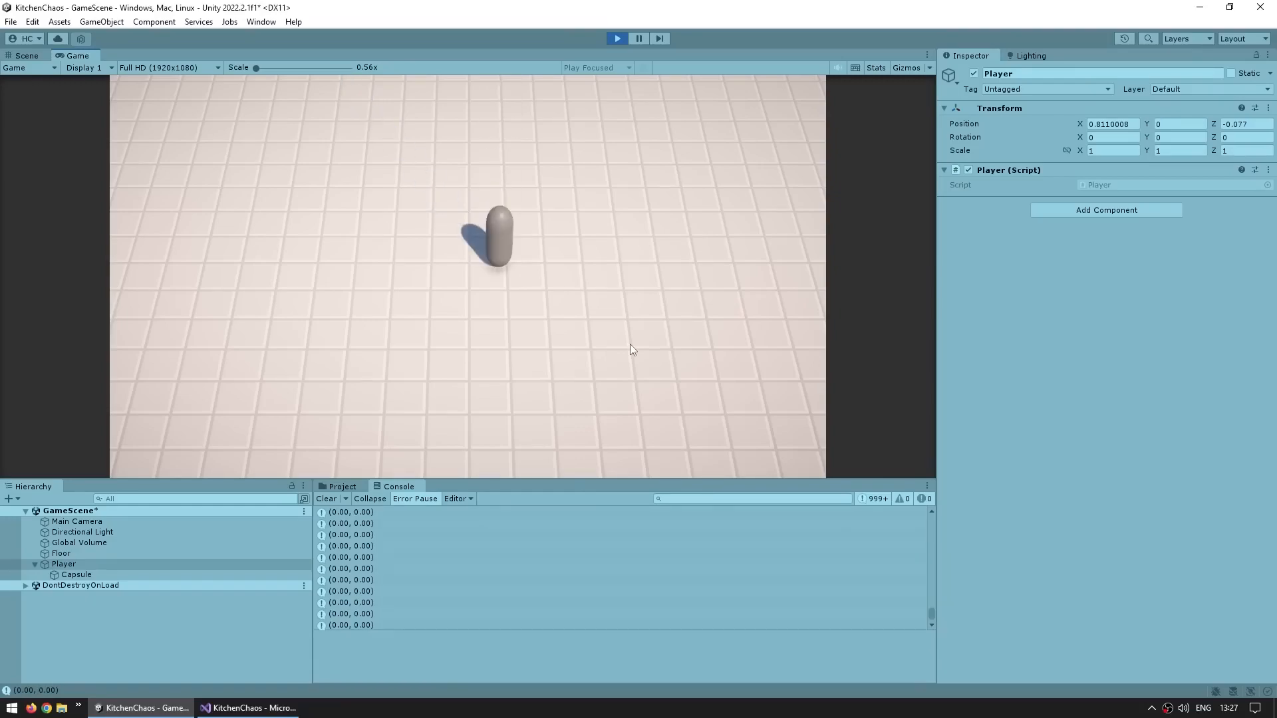
key("w")
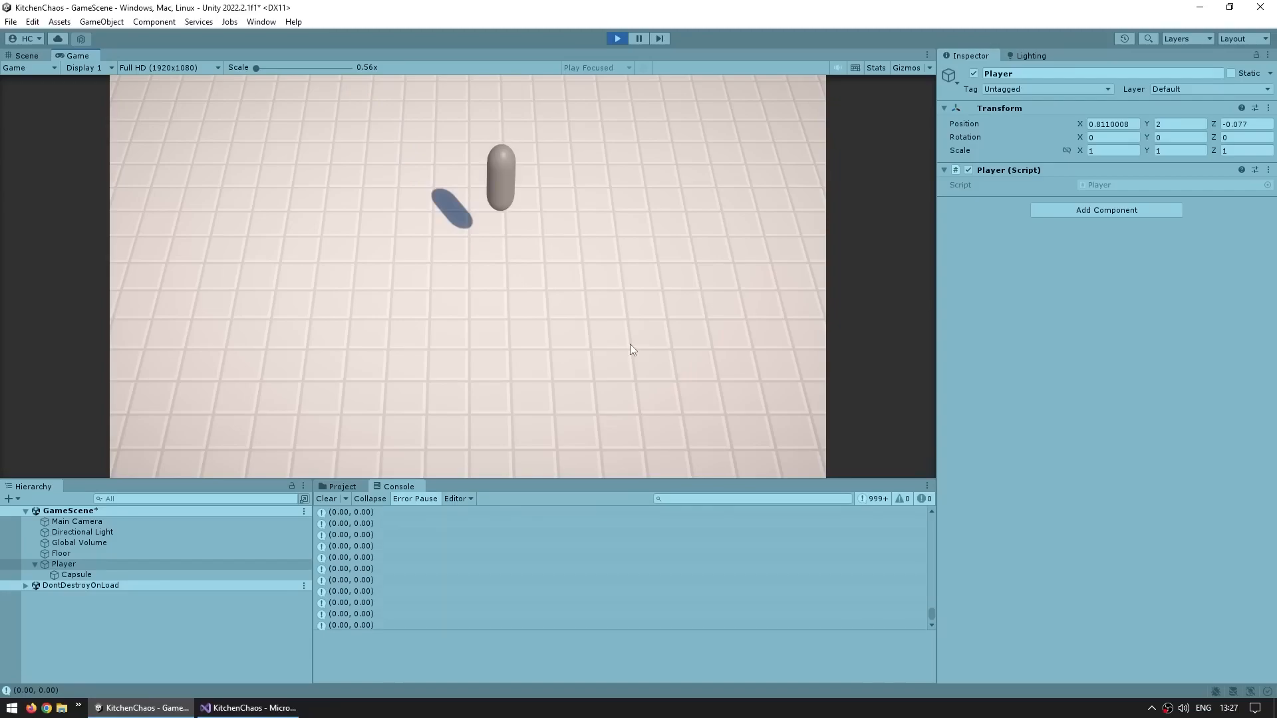
key("w")
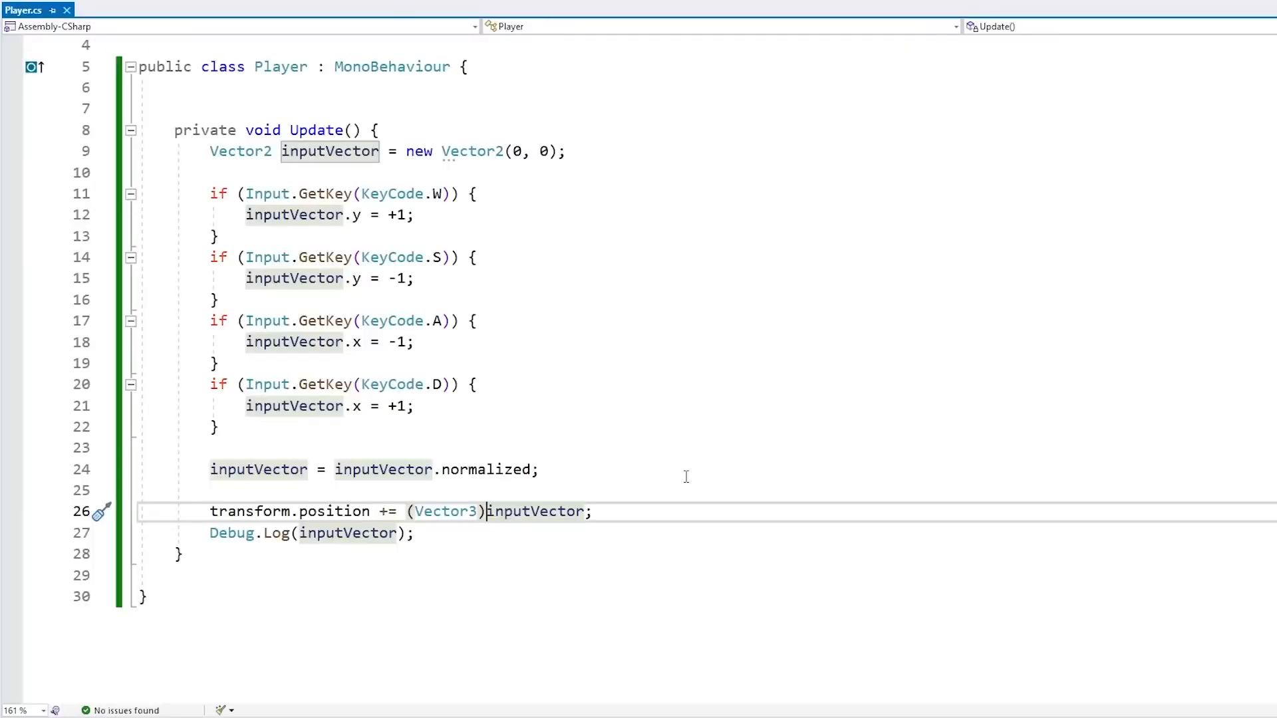
Add Vector3 moveDir = new Vector3(inputVector.x, 0f, inputVector.y); above the position line and save
left_click(672, 490)
left_click_drag(595, 512, 407, 512)
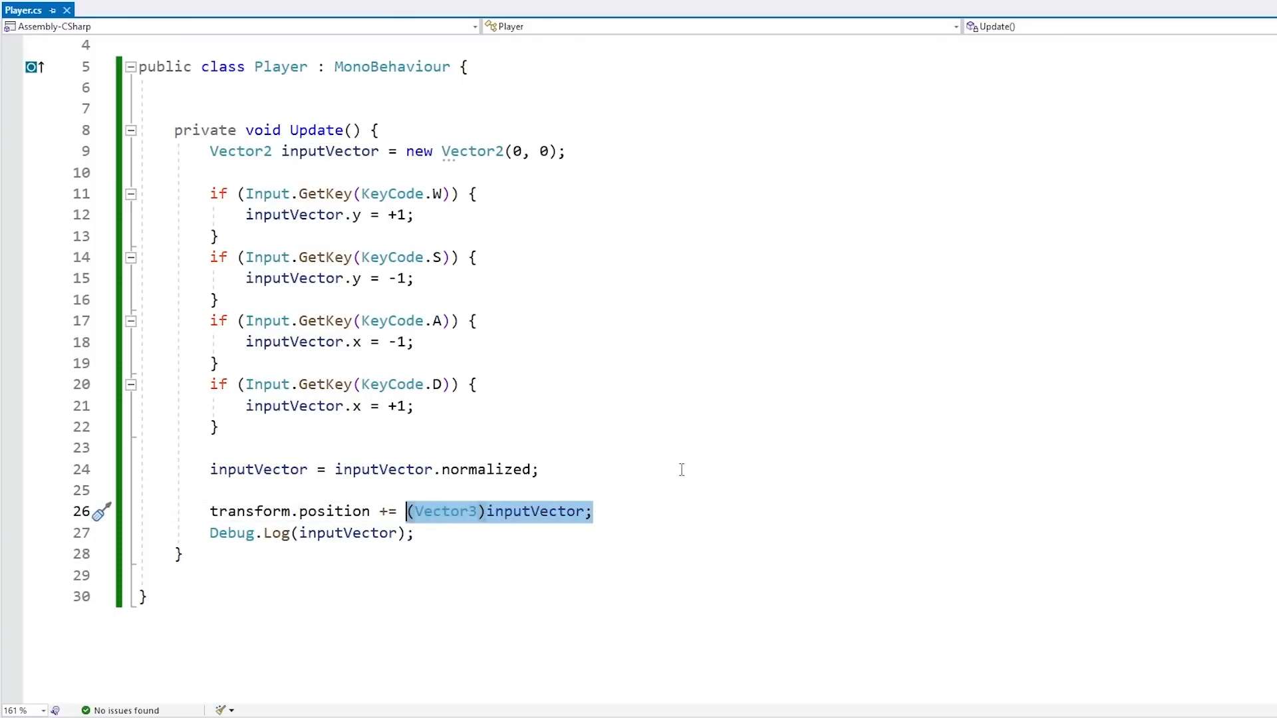
left_click(642, 481)
key("Return")
type("Ve")
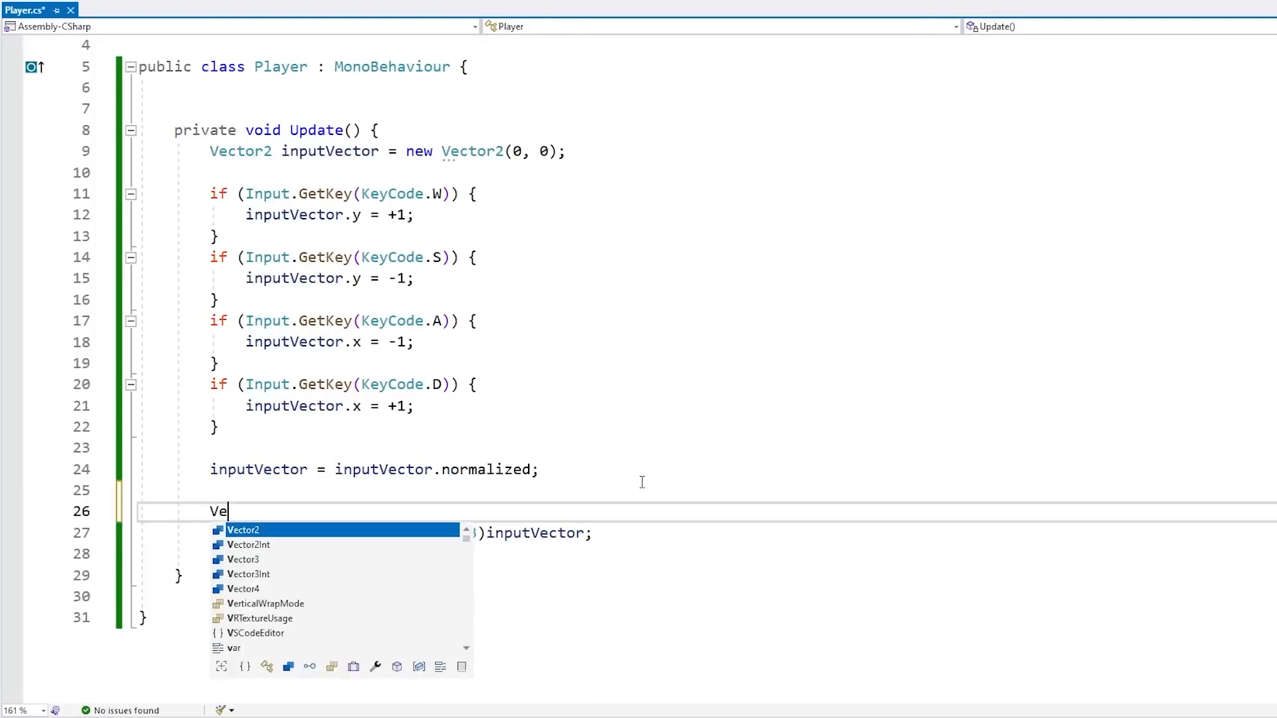
type("ctor3 mov")
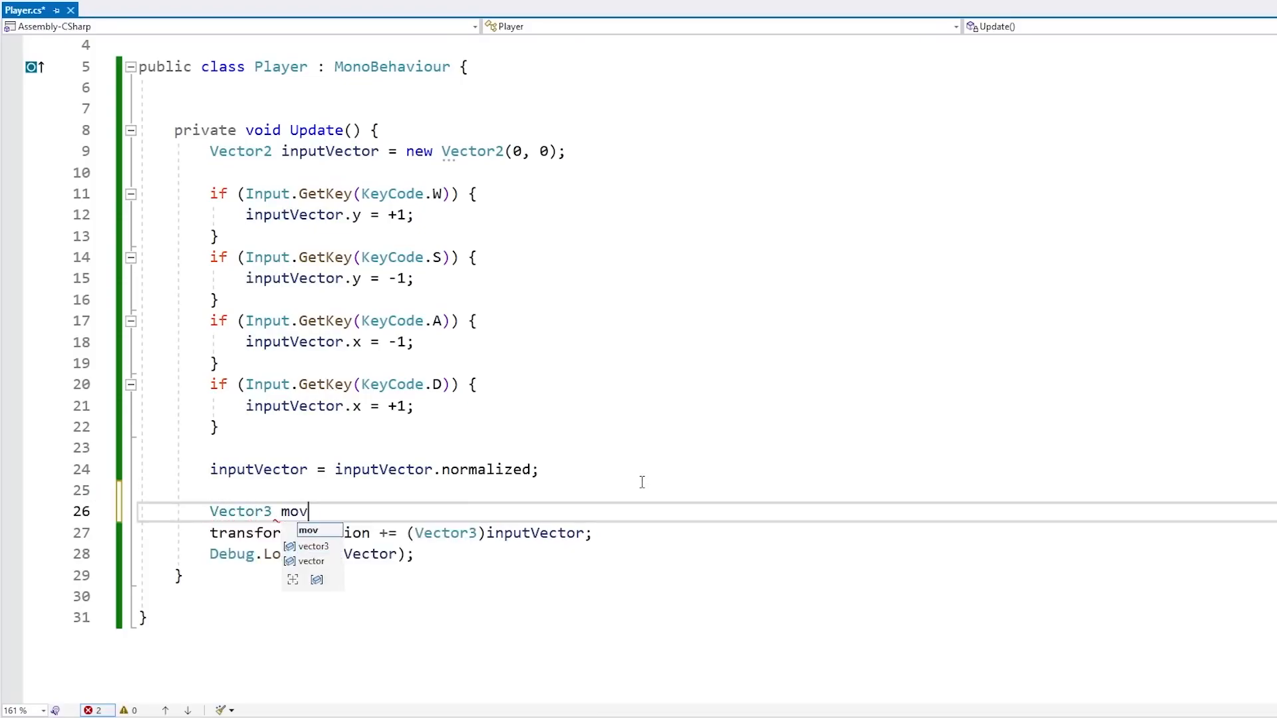
type("eDir = ")
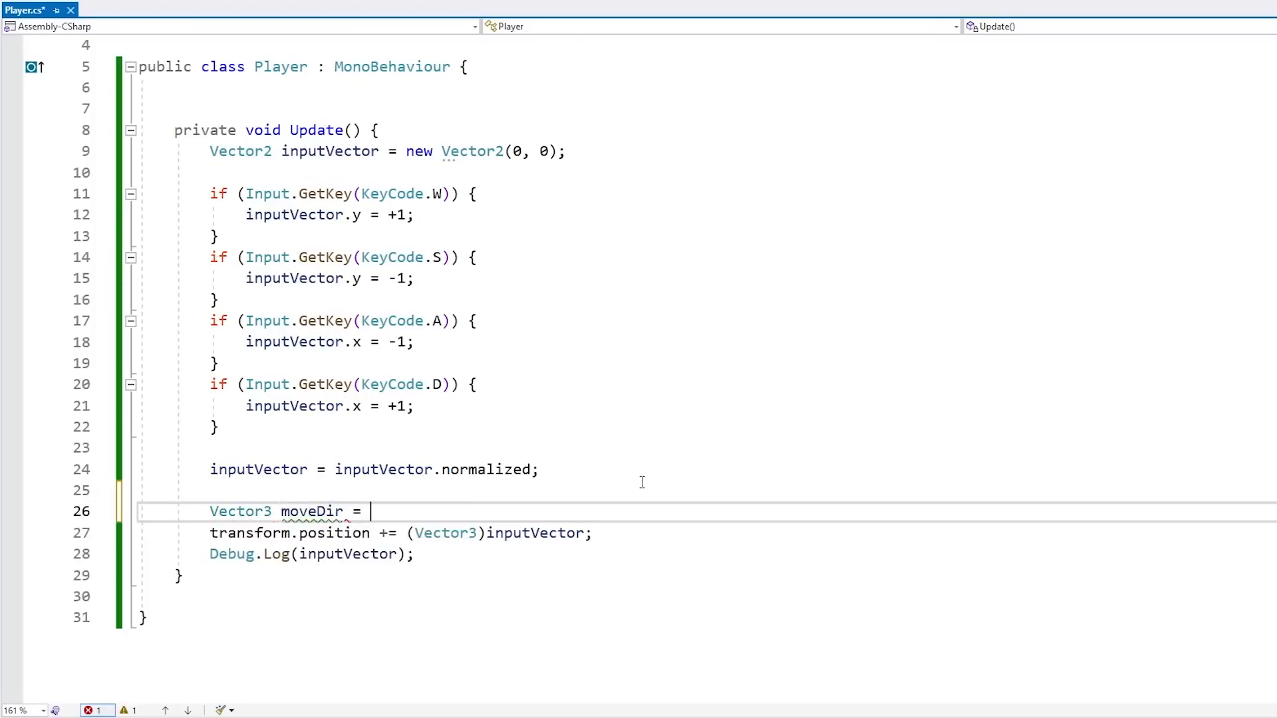
type("new Vector3();")
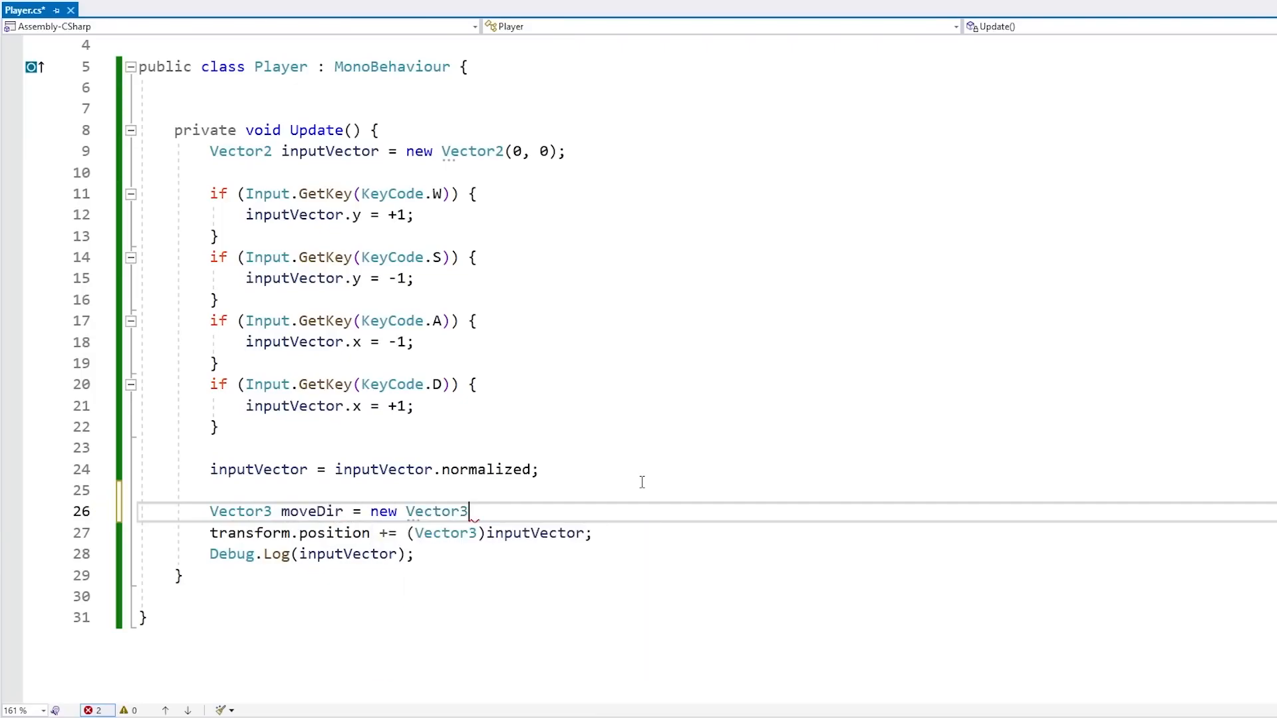
key("Left")
key("Left")
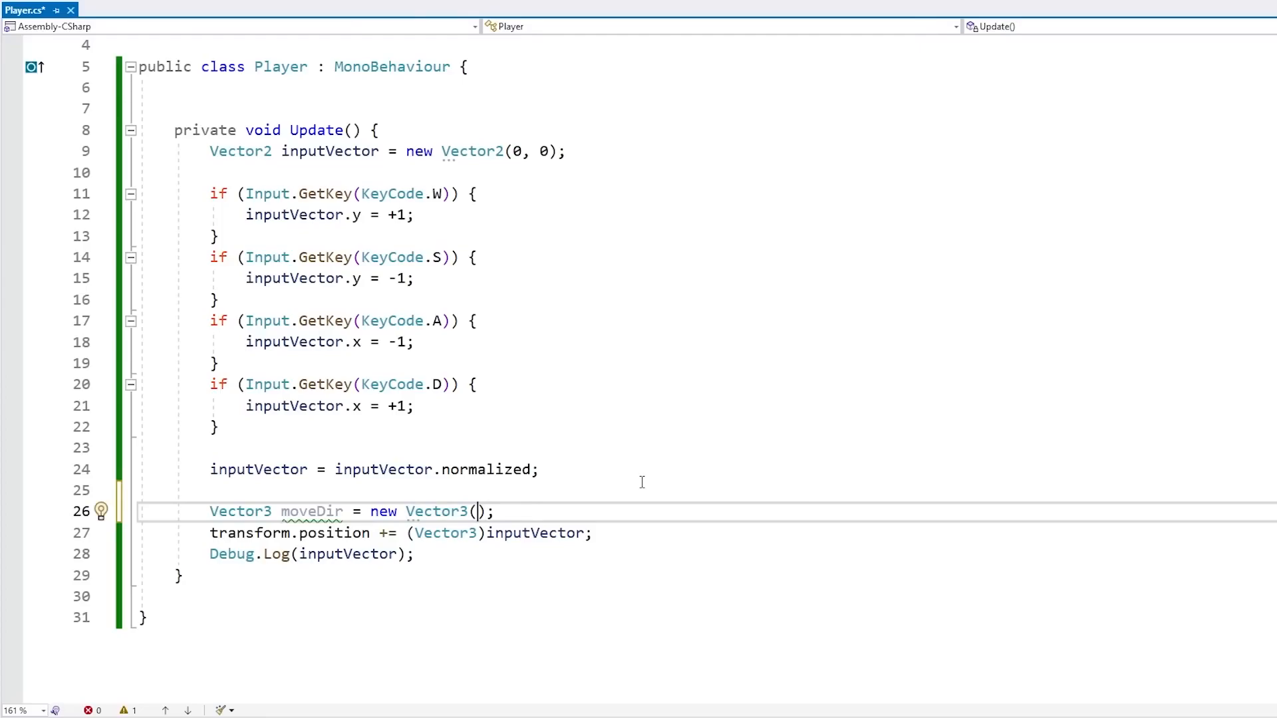
type("inputVector.")
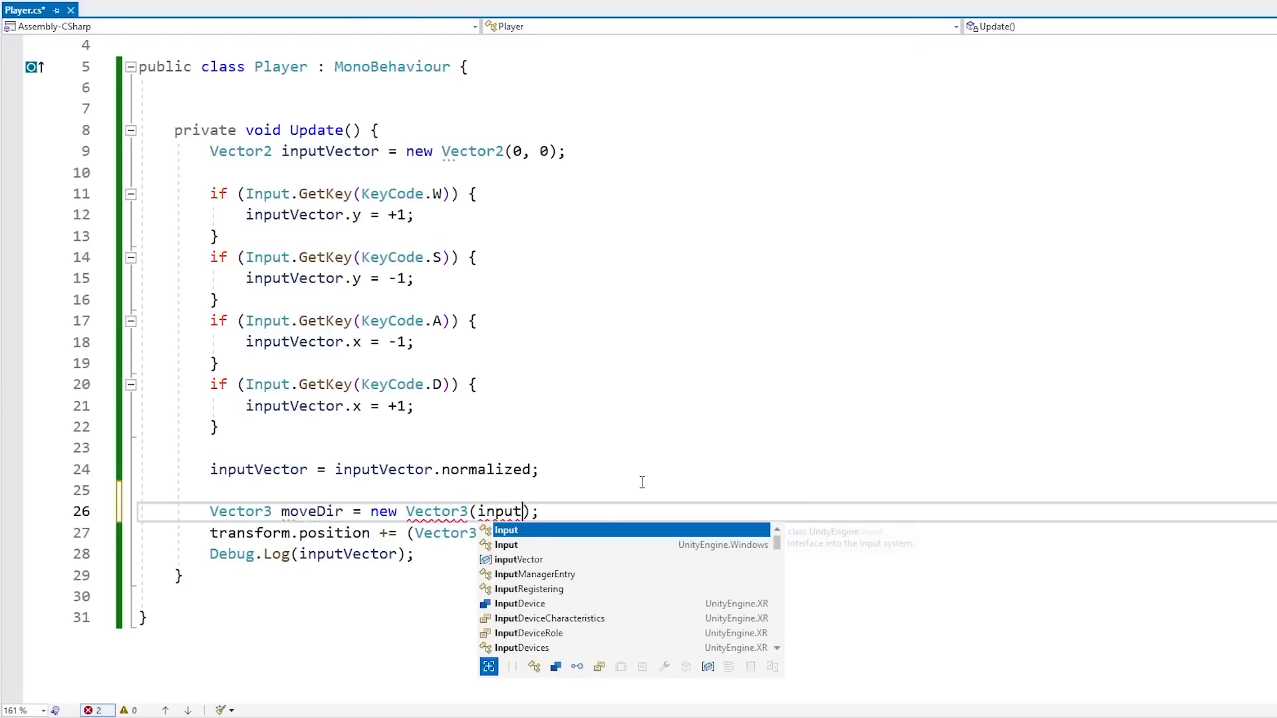
type("x, ")
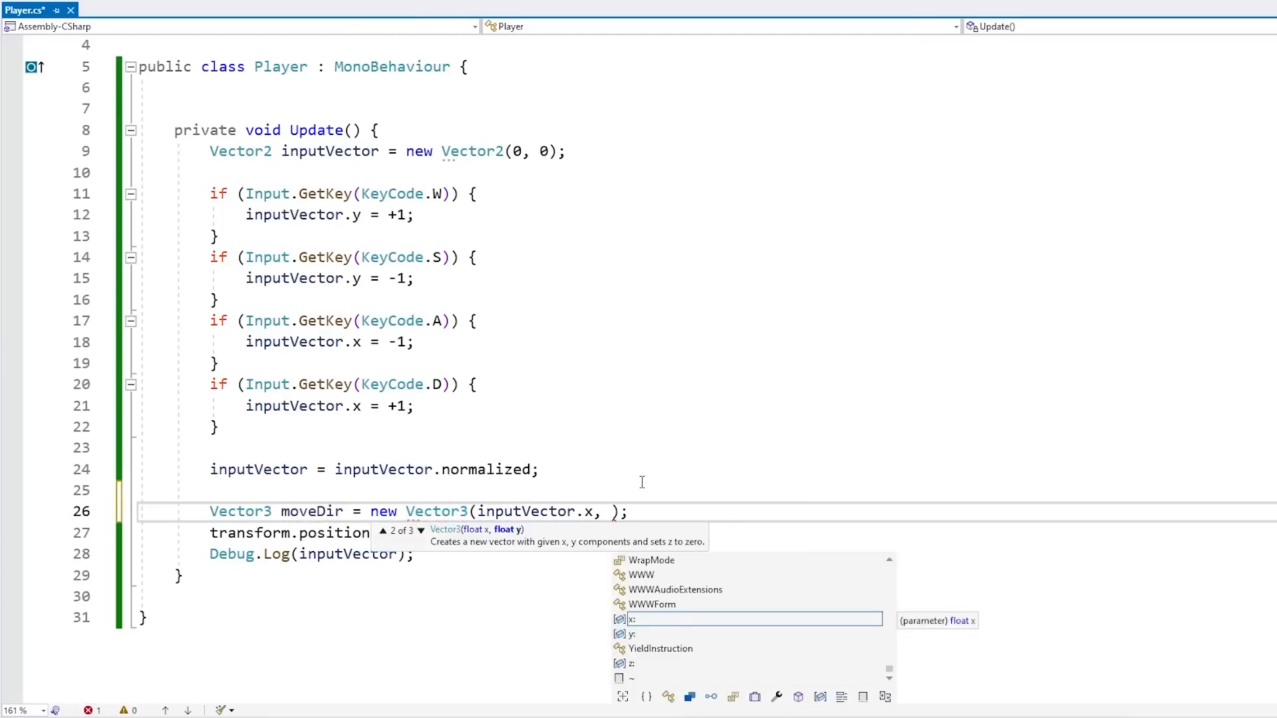
type("0f, ")
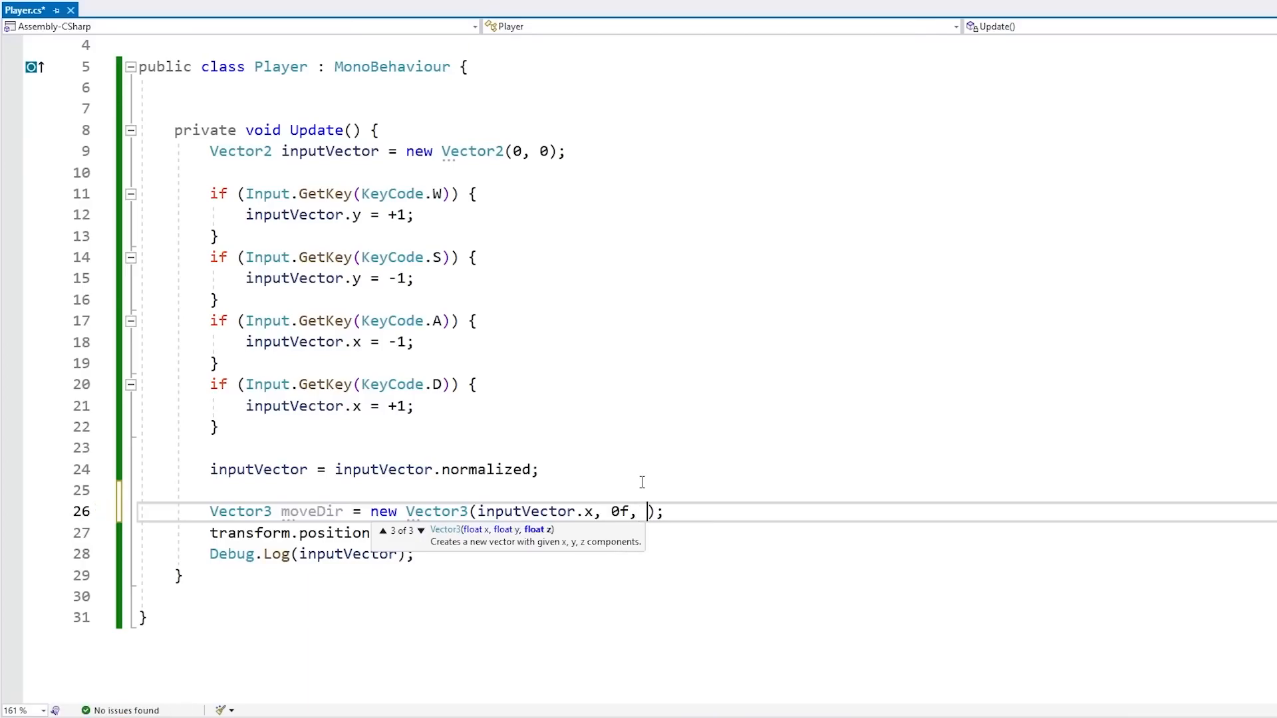
type("inputVector.y")
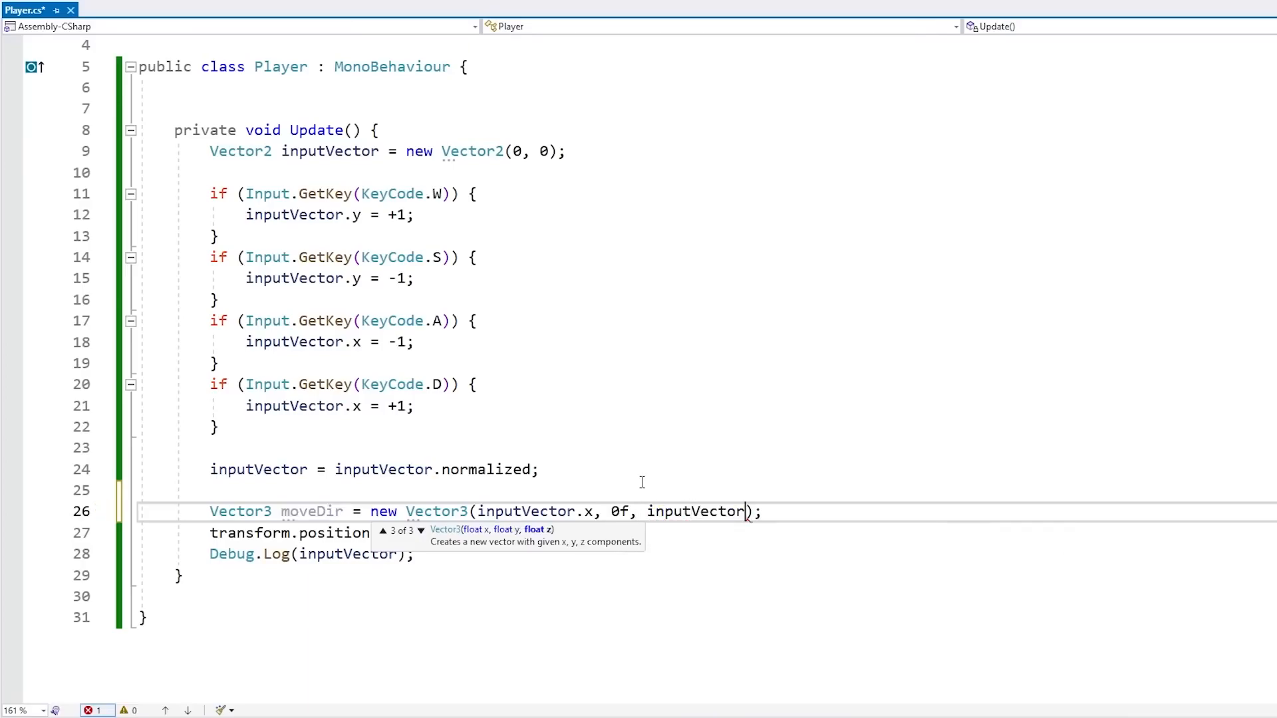
type(")")
key("ctrl+s")
Review the moveDir declaration and the inputVector declaration and assignments by selecting them in the code
key("Home")
key("ctrl+Right")
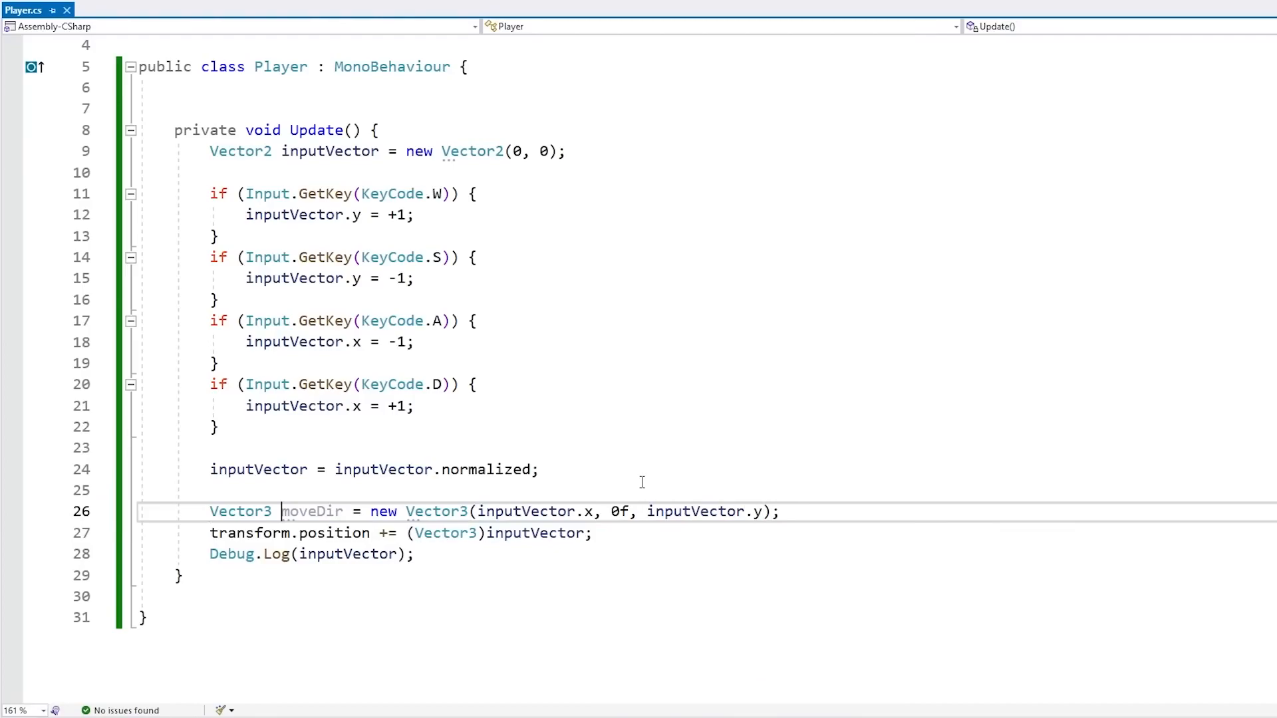
key("ctrl+shift+Right")
key("shift+Left")
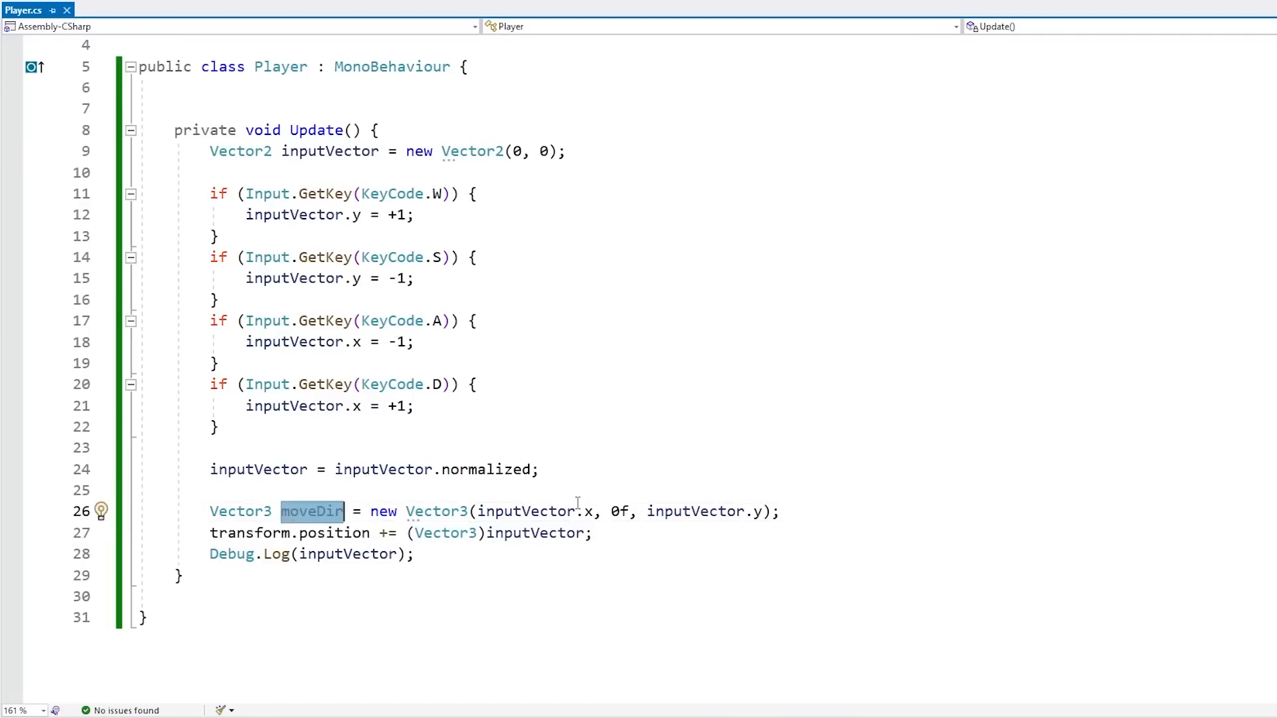
left_click_drag(423, 513, 778, 513)
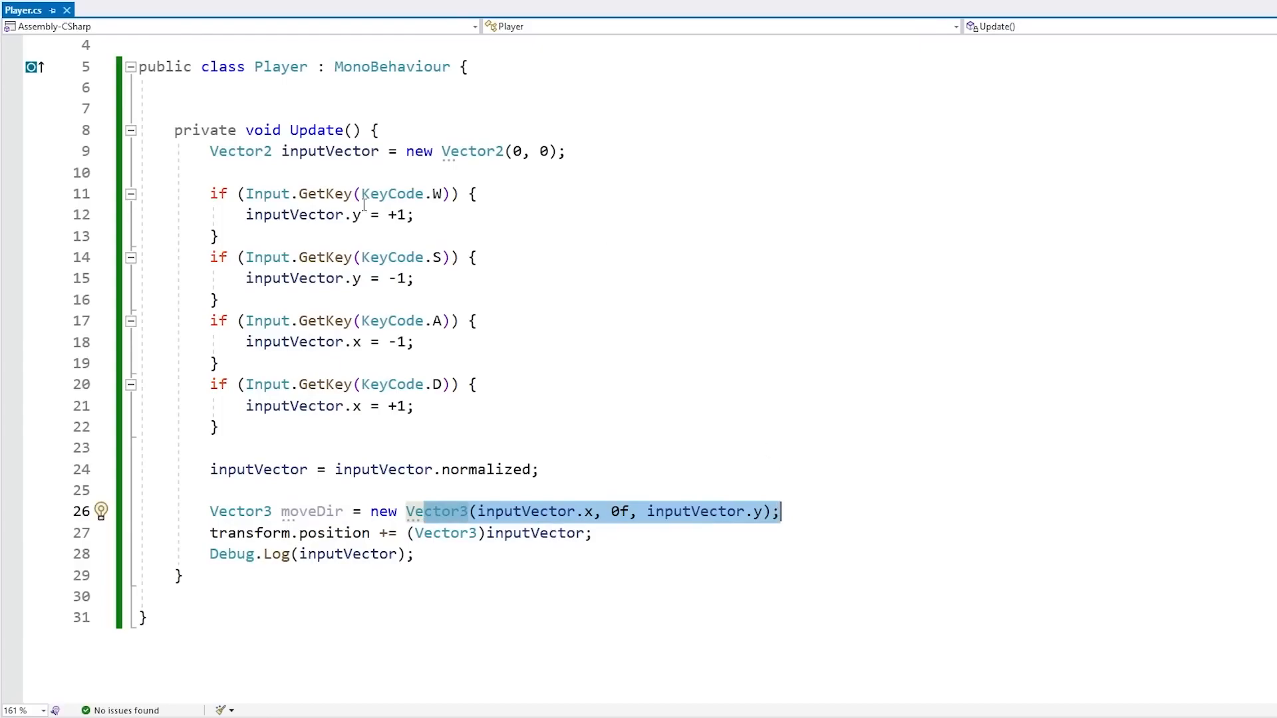
left_click_drag(300, 152, 559, 152)
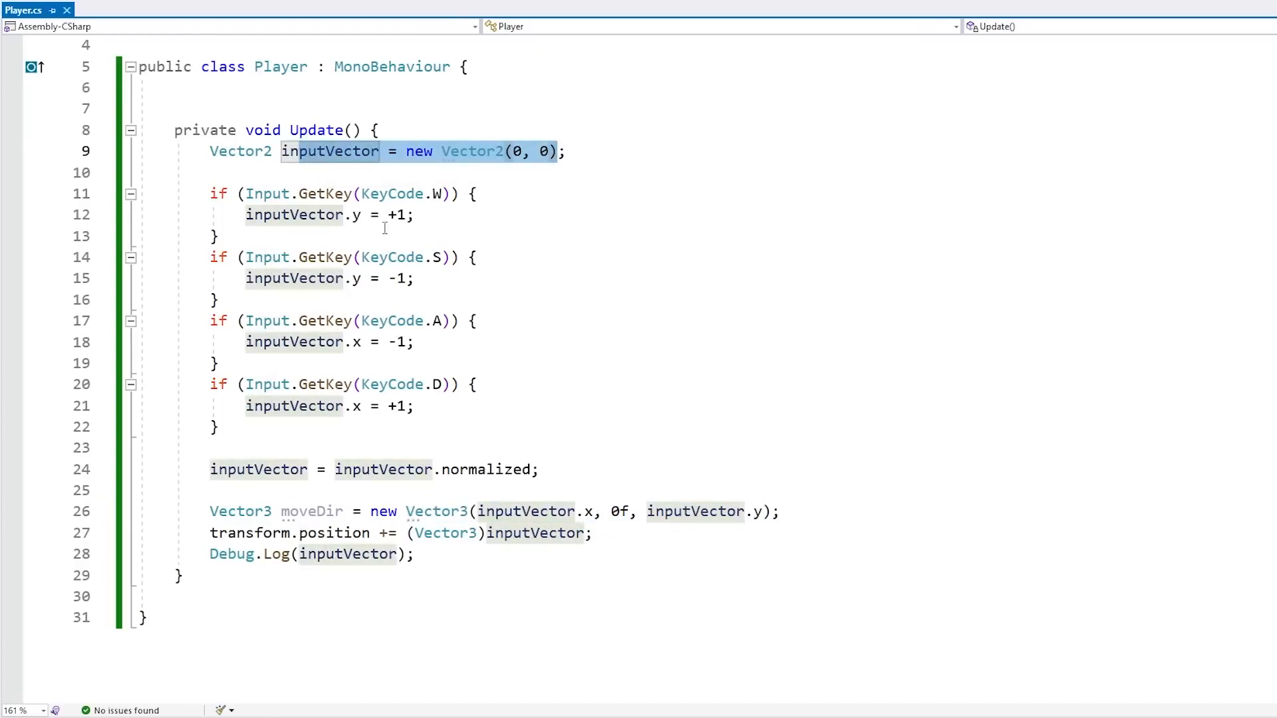
left_click(356, 215)
left_click_drag(353, 278, 389, 282)
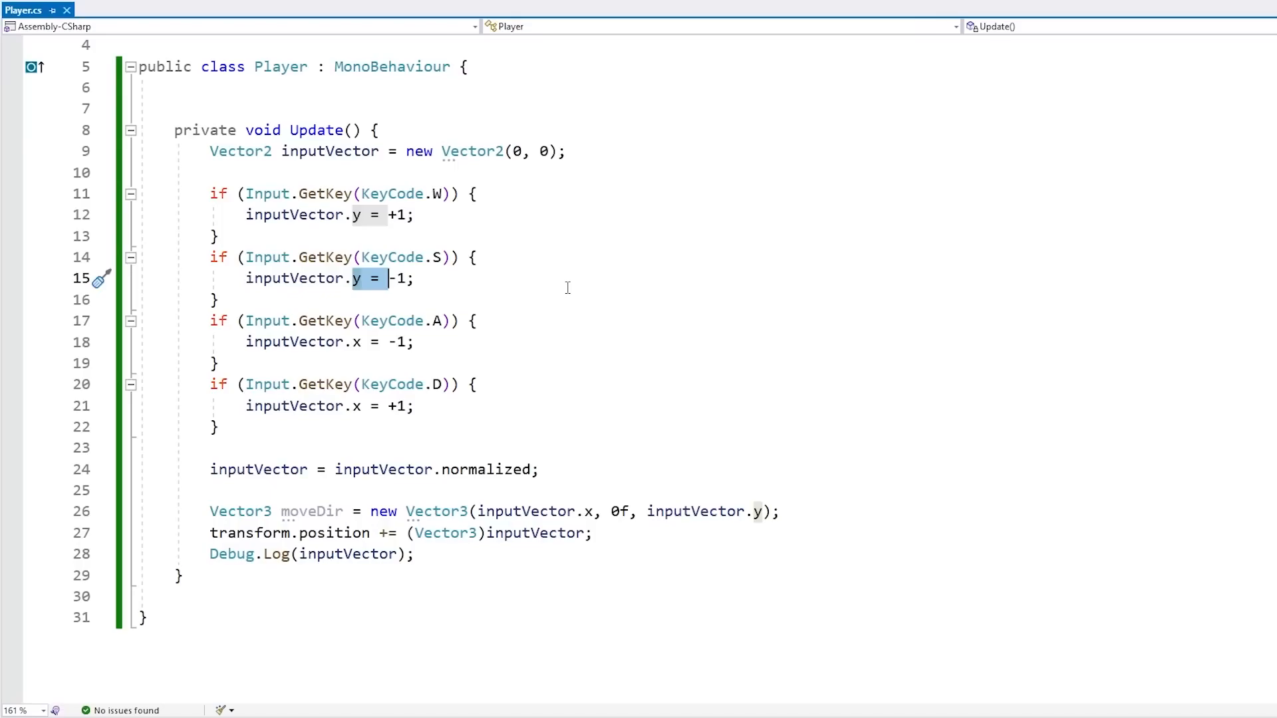
left_click_drag(590, 152, 602, 132)
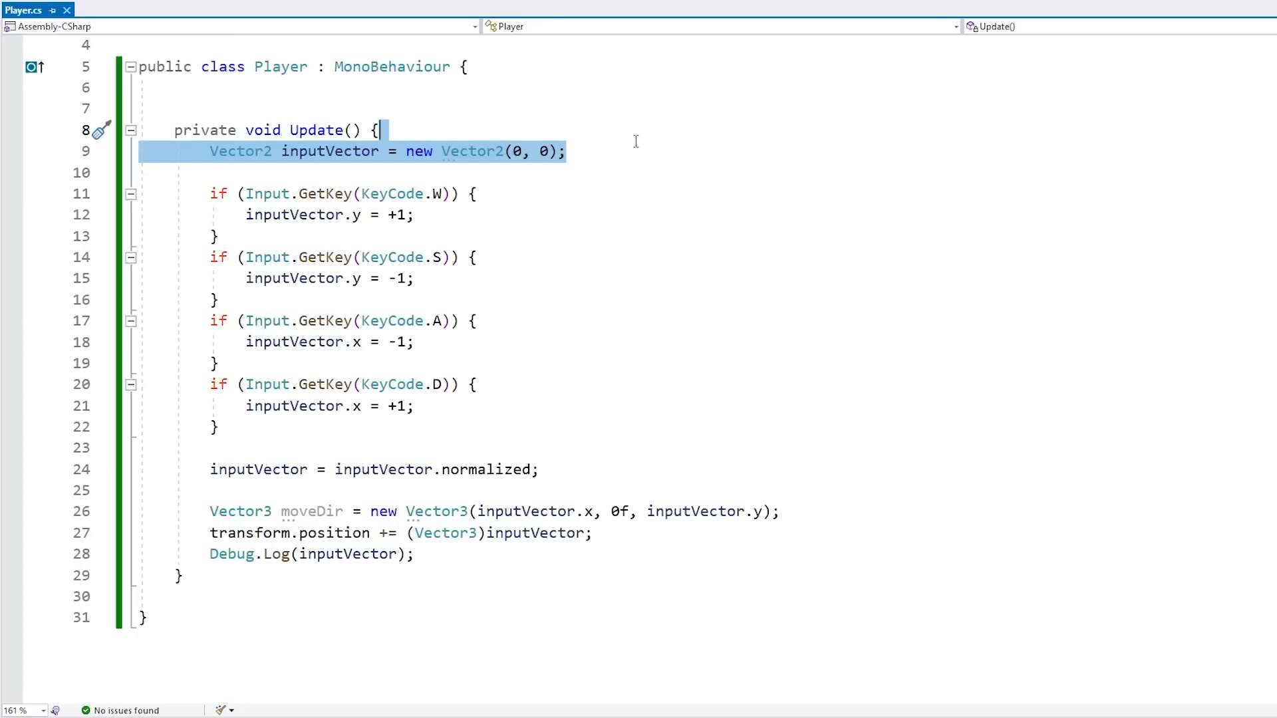
left_click(667, 171)
left_click_drag(485, 133, 474, 551)
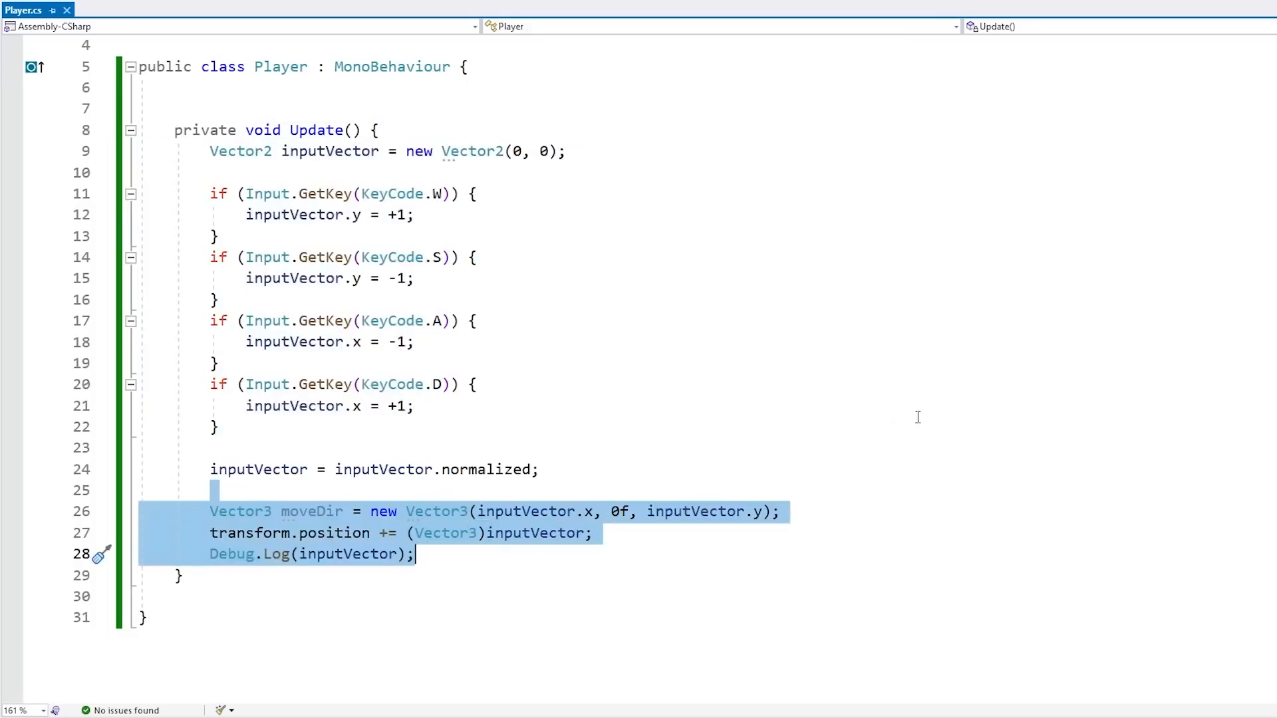
left_click(804, 419)
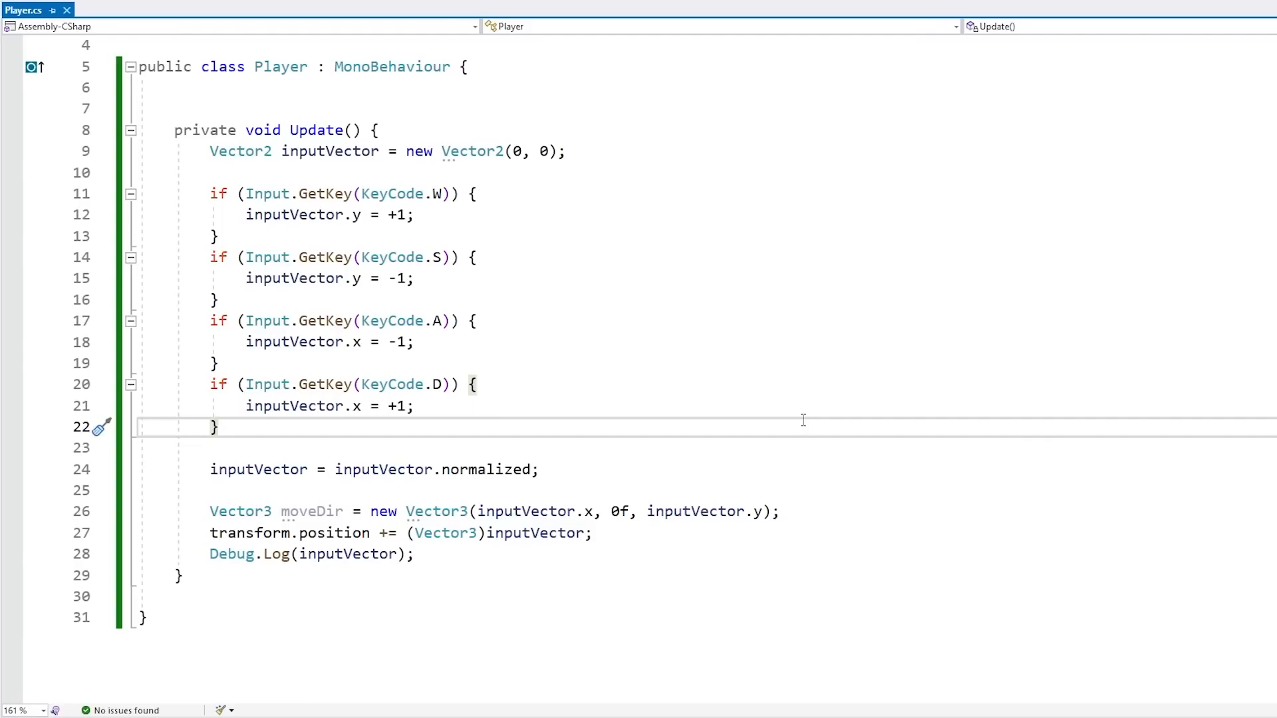
left_click_drag(698, 214, 687, 128)
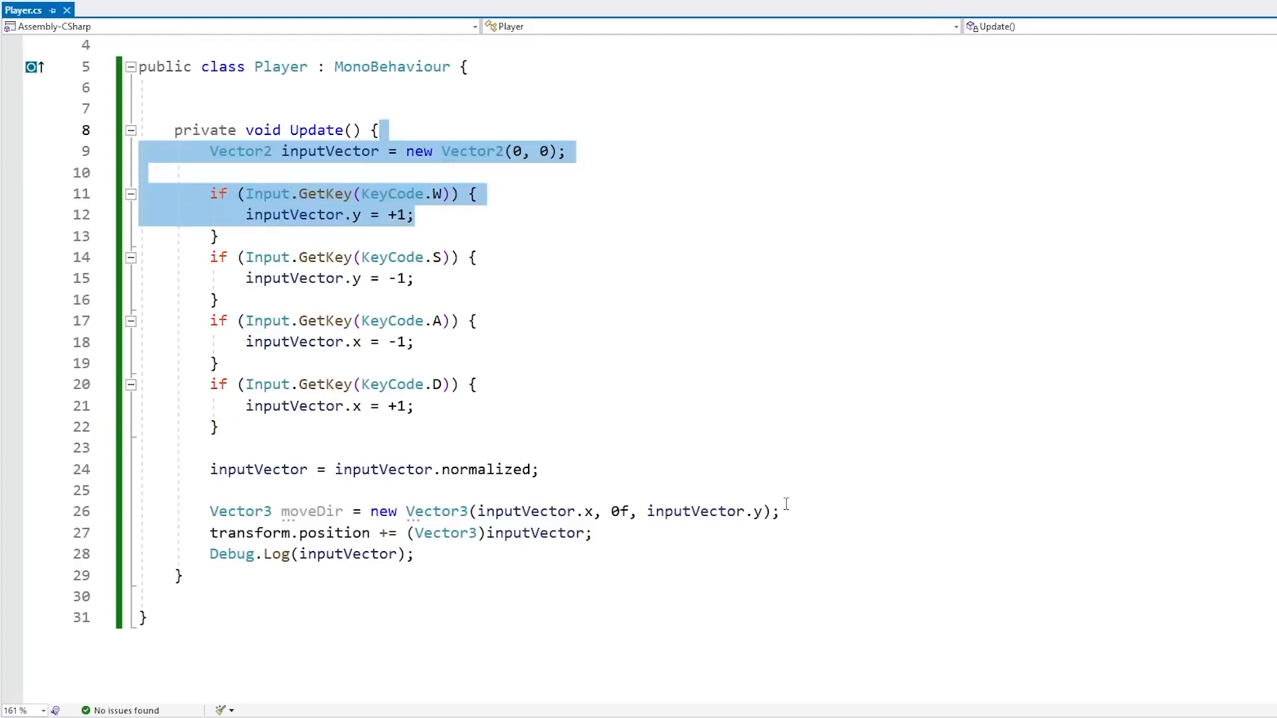
left_click_drag(780, 503, 822, 498)
left_click(810, 499)
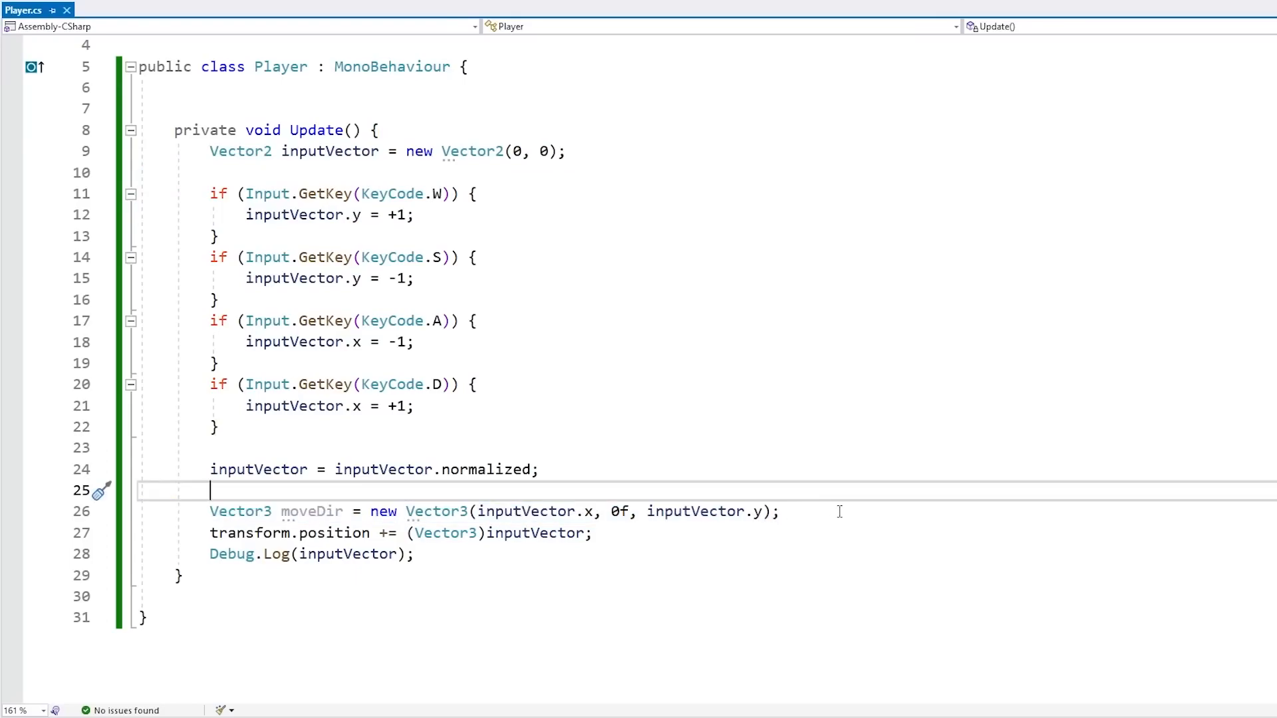
left_click_drag(840, 511, 840, 502)
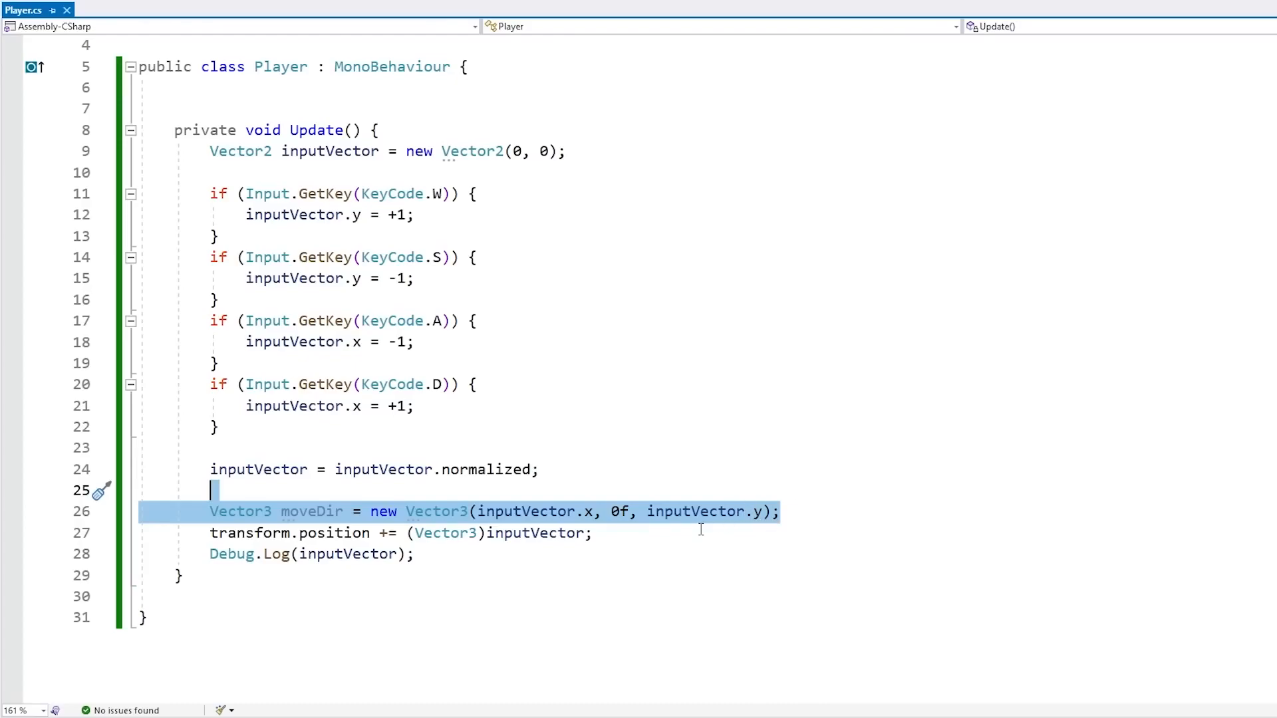
left_click(643, 522)
Replace (Vector3)inputVector in the transform.position line with moveDir and save the script
double_click(317, 513)
key("ctrl+c")
left_click(406, 533)
key("shift+End")
key("shift+Left")
key("ctrl+v")
key("ctrl+s")
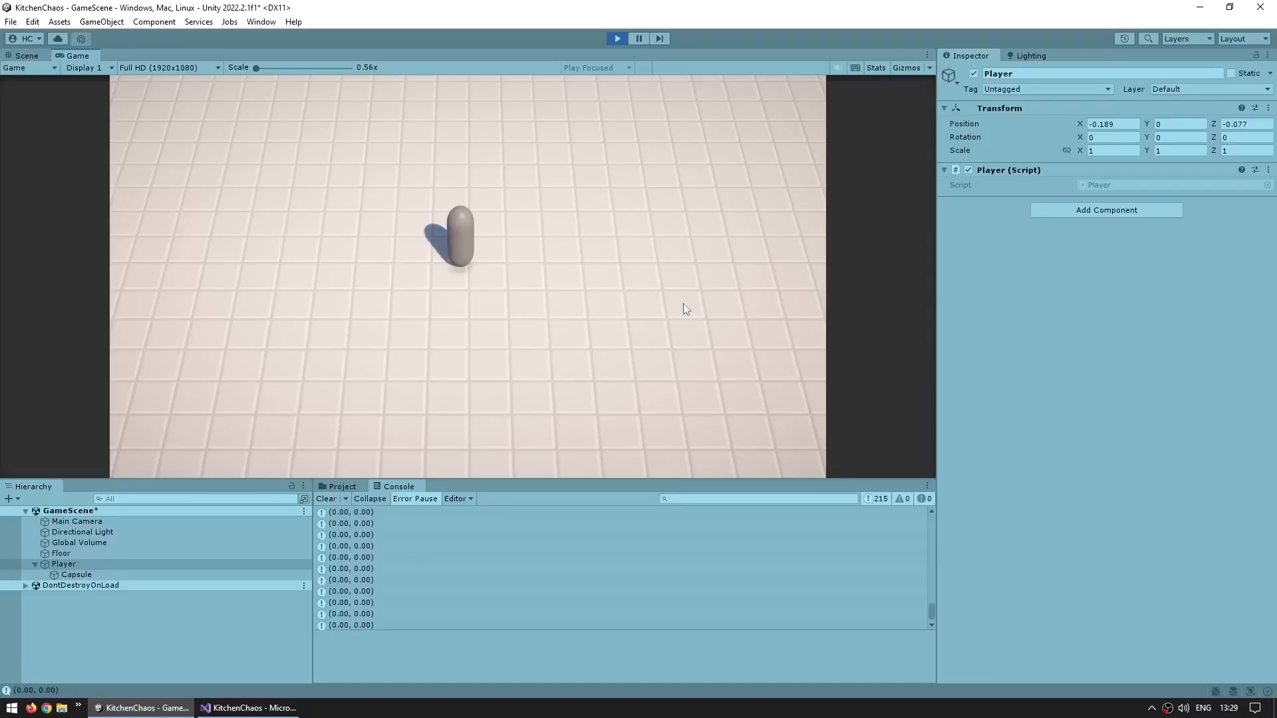
Test WASD movement in Play mode, watching the capsule move across the floor and its Transform position
key("d")
key("a")
key("d")
key("a")
key("w")
key("w")
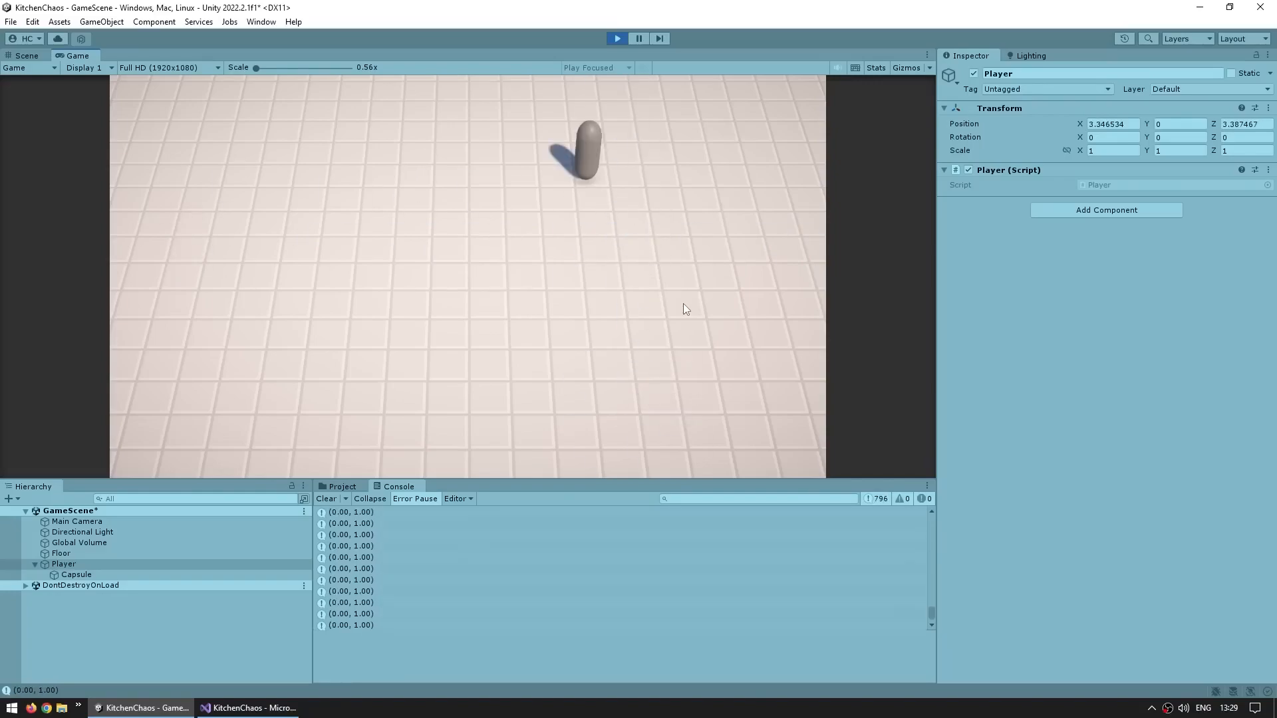
key("a")
key("d")
key("a")
key("w")
key("s")
key("d")
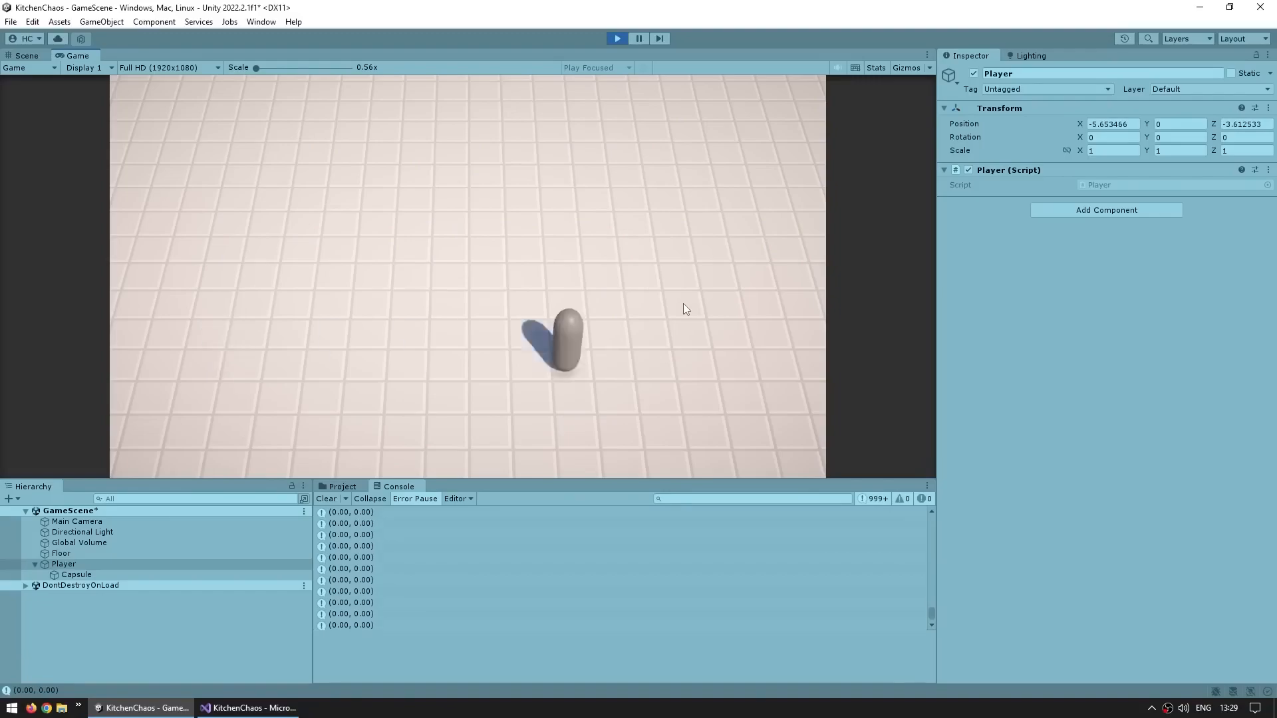
Move the capsule in every WASD direction in Play mode while watching its Transform position
key("d")
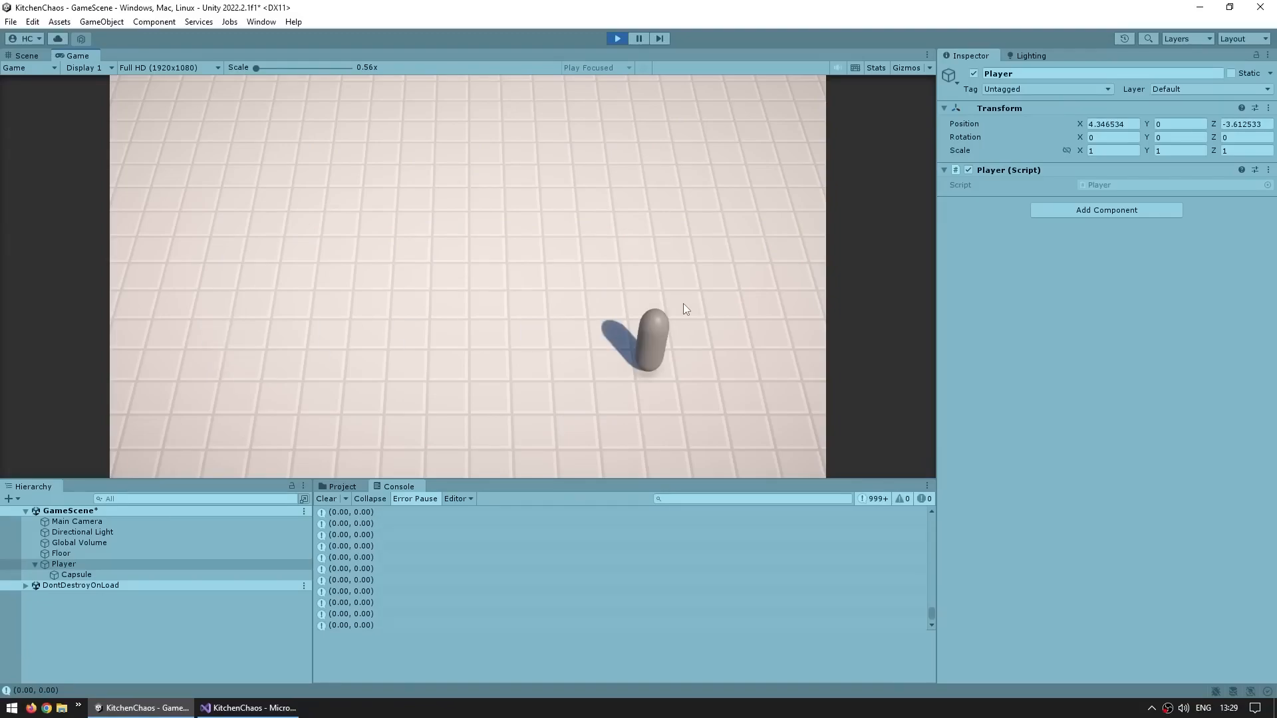
key("a")
key("w")
key("d")
key("s")
key("a")
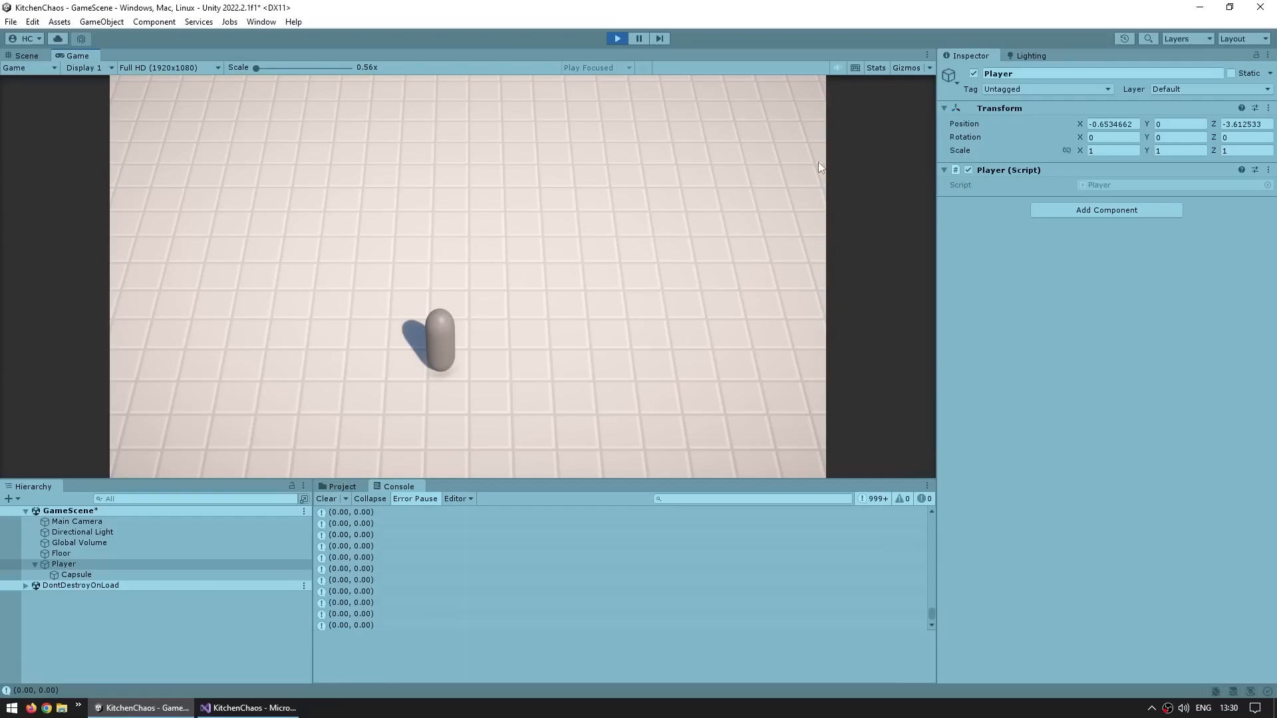
Show the Stats overlay in the Game view, inspect the aspect and VSync options, and move the player with WASD
left_click(877, 68)
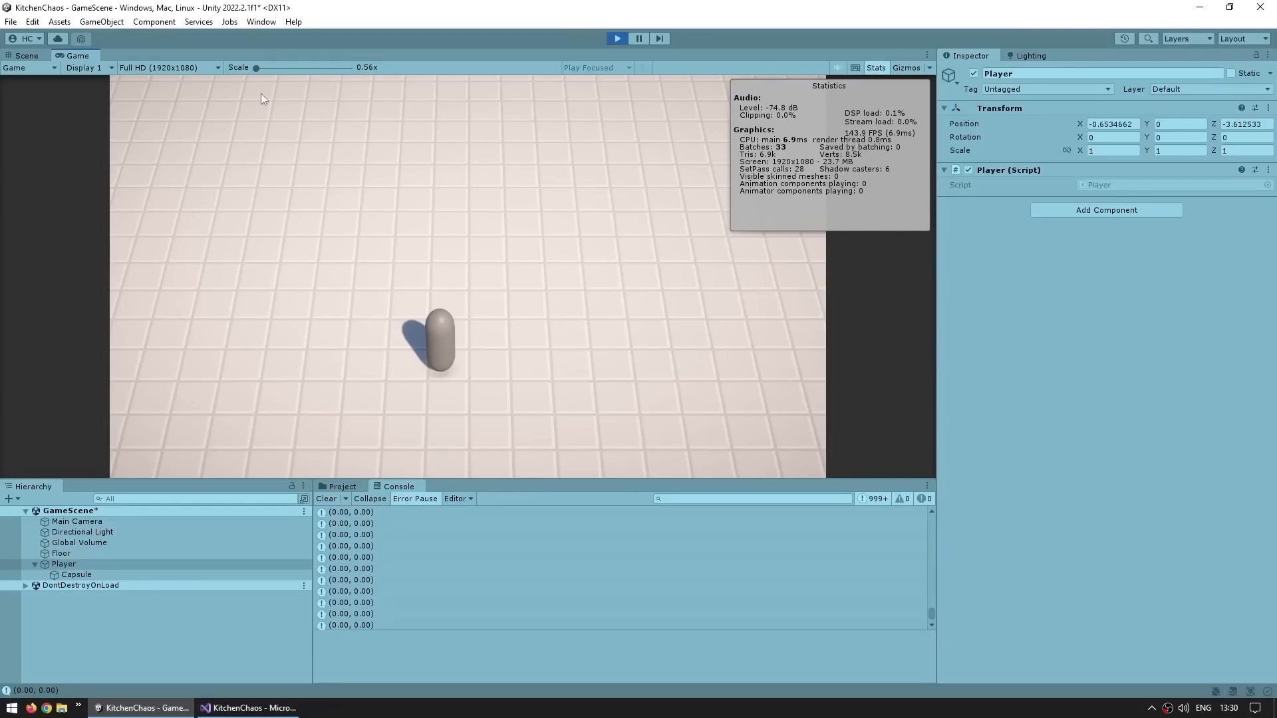
left_click(151, 67)
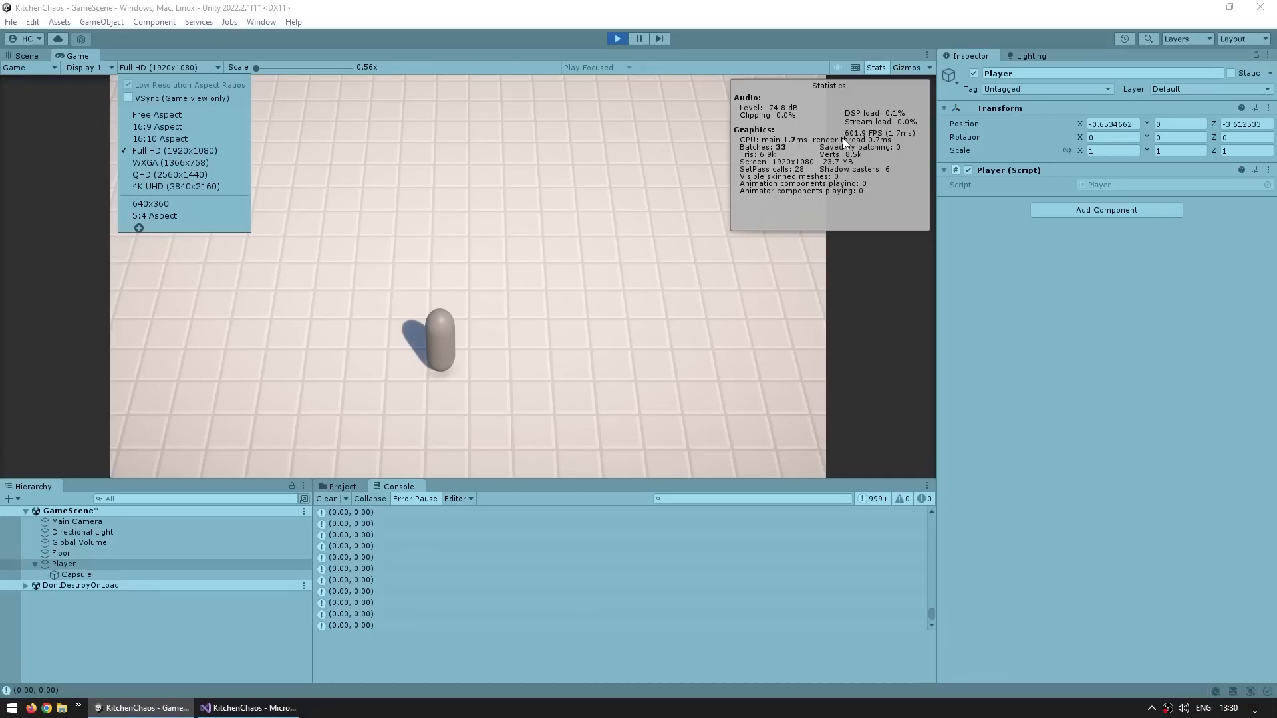
left_click(578, 281)
key("d")
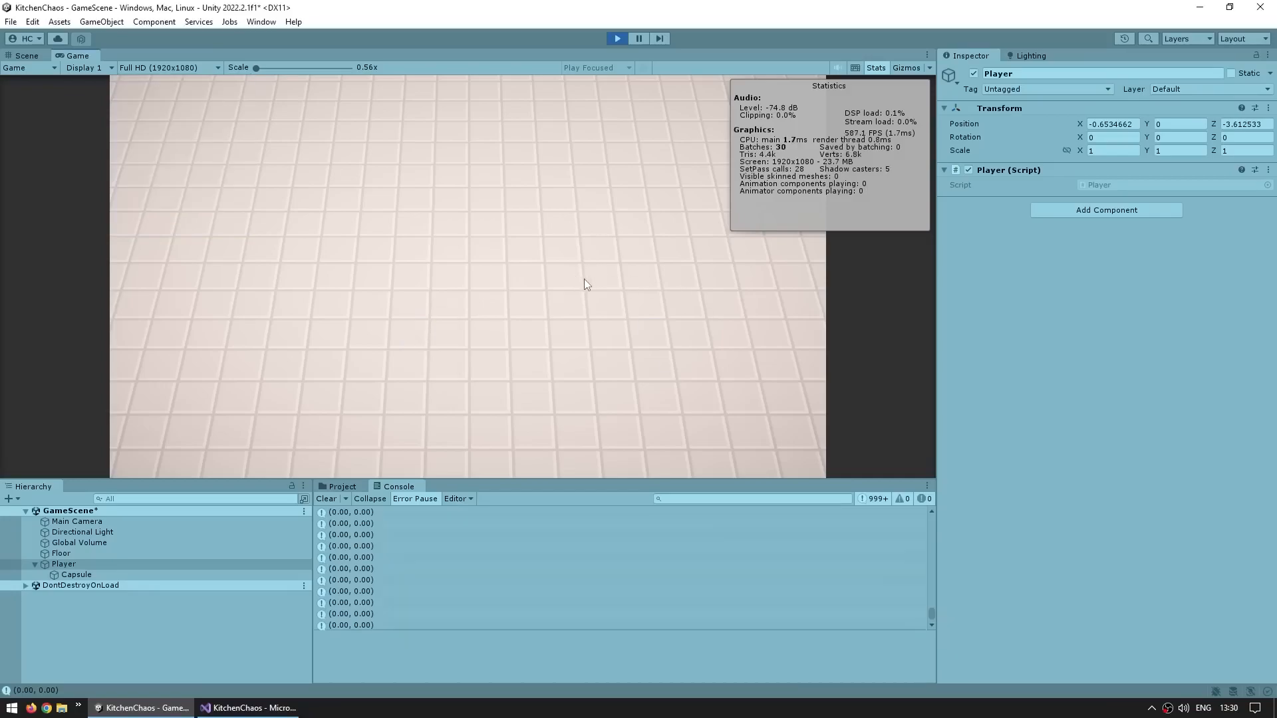
key("w")
key("w")
key("d")
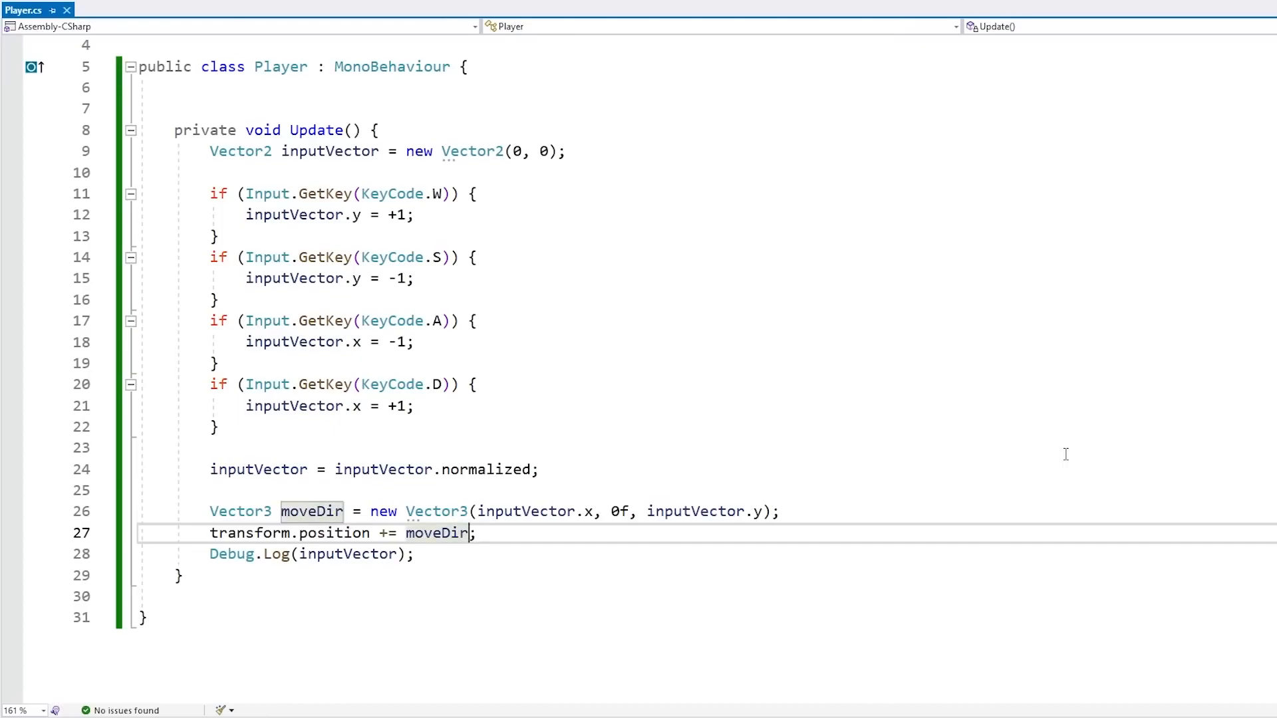
Multiply moveDir by Time.deltaTime in the position line, log Time.deltaTime instead of inputVector, and save the script
type("* Time.deltaTime")
key("ctrl+s")
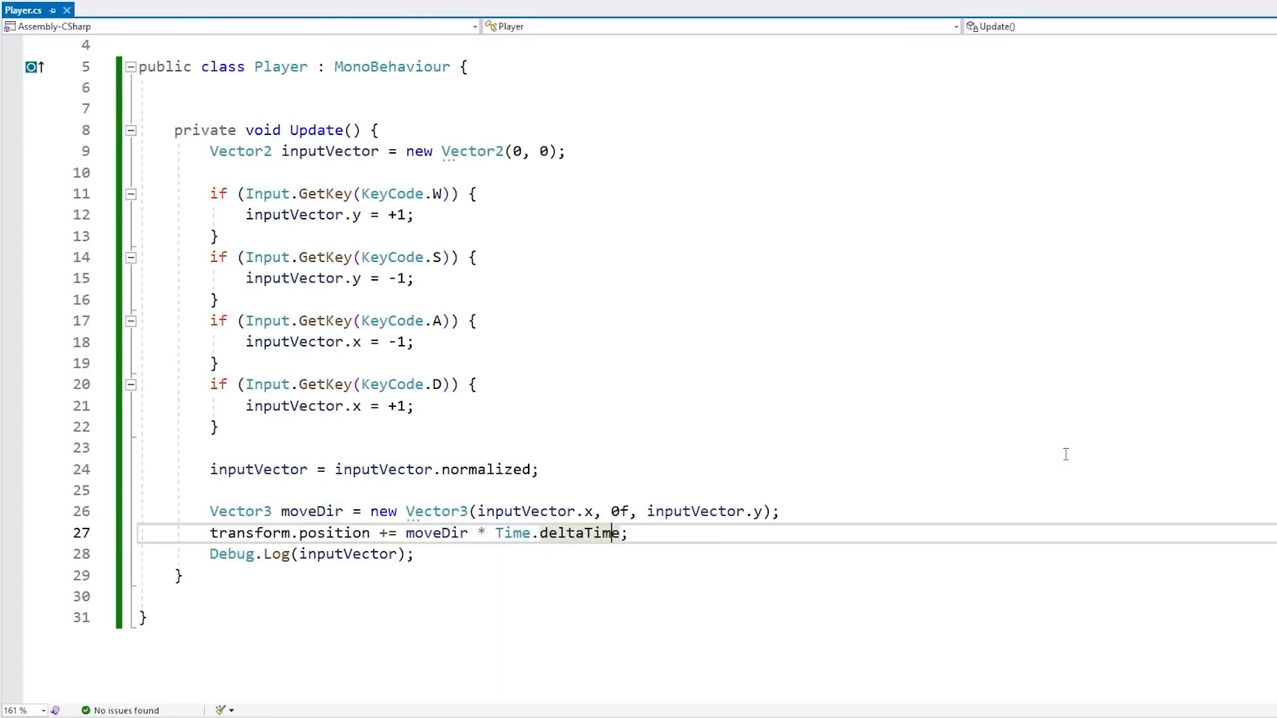
left_click(576, 533)
key("ctrl+shift+Left")
key("ctrl+shift+Left")
key("ctrl+shift+Left")
key("ctrl+c")
key("Down")
key("Left")
key("Left")
key("ctrl+shift+Left")
key("ctrl+v")
key("Home")
key("Return")
key("End")
key("Left")
key("ctrl+s")
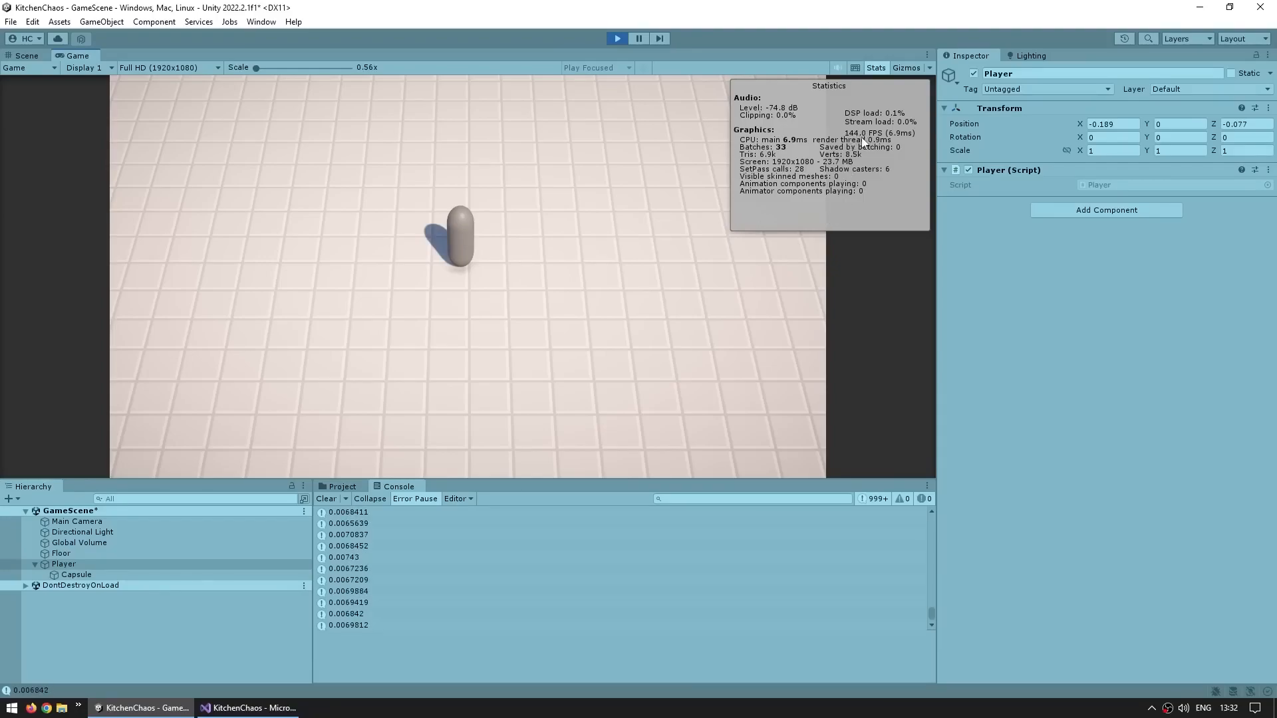
Toggle VSync in the Game view off and on while moving the player, comparing the logged deltaTime values
left_click(171, 67)
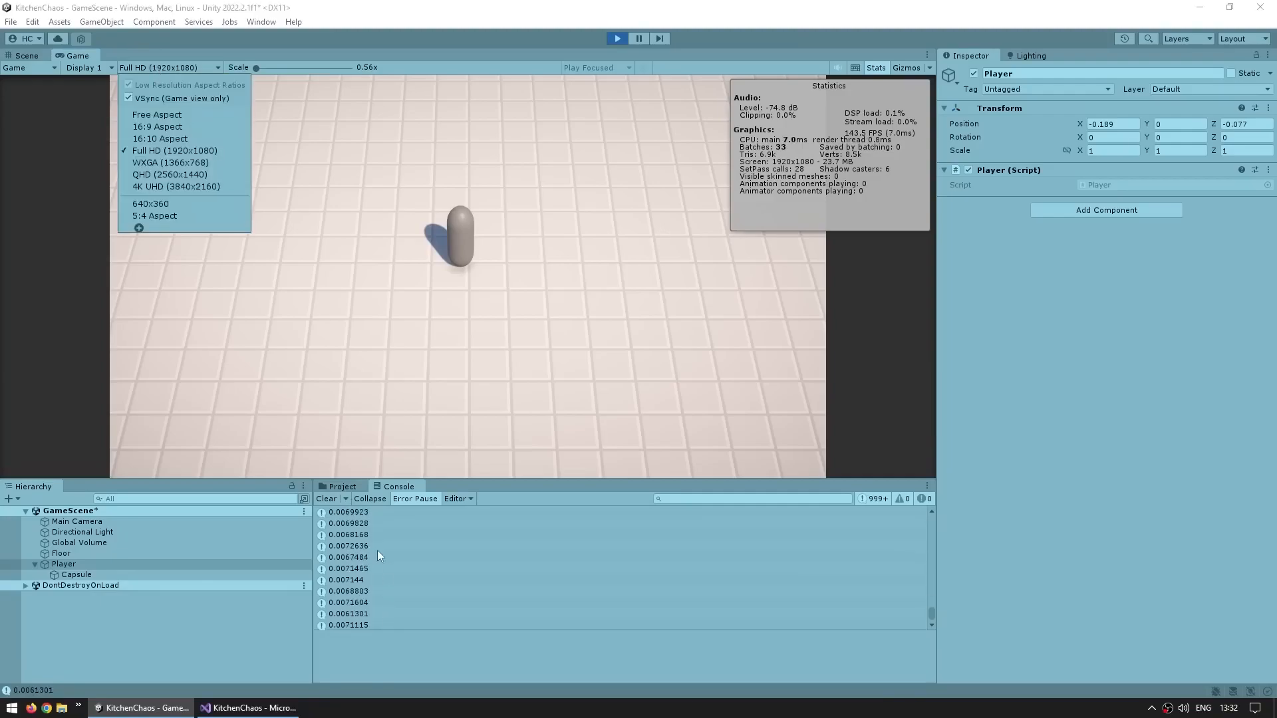
left_click(148, 98)
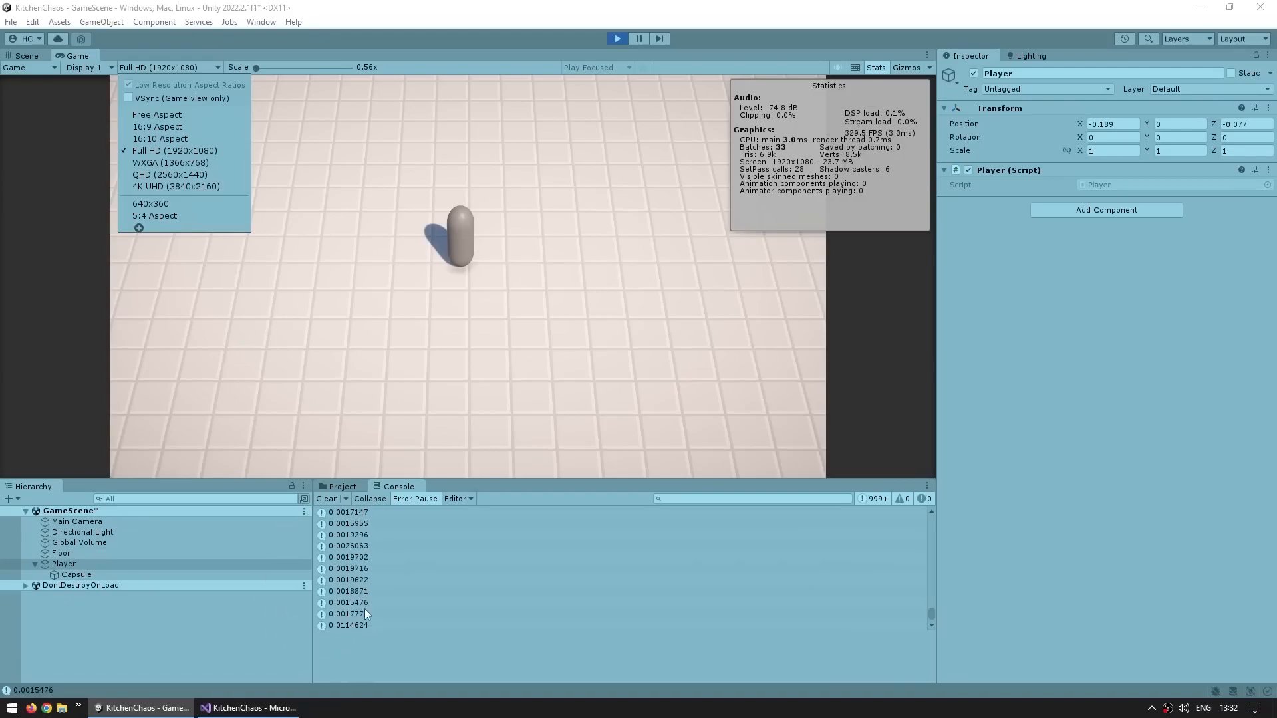
left_click(563, 341)
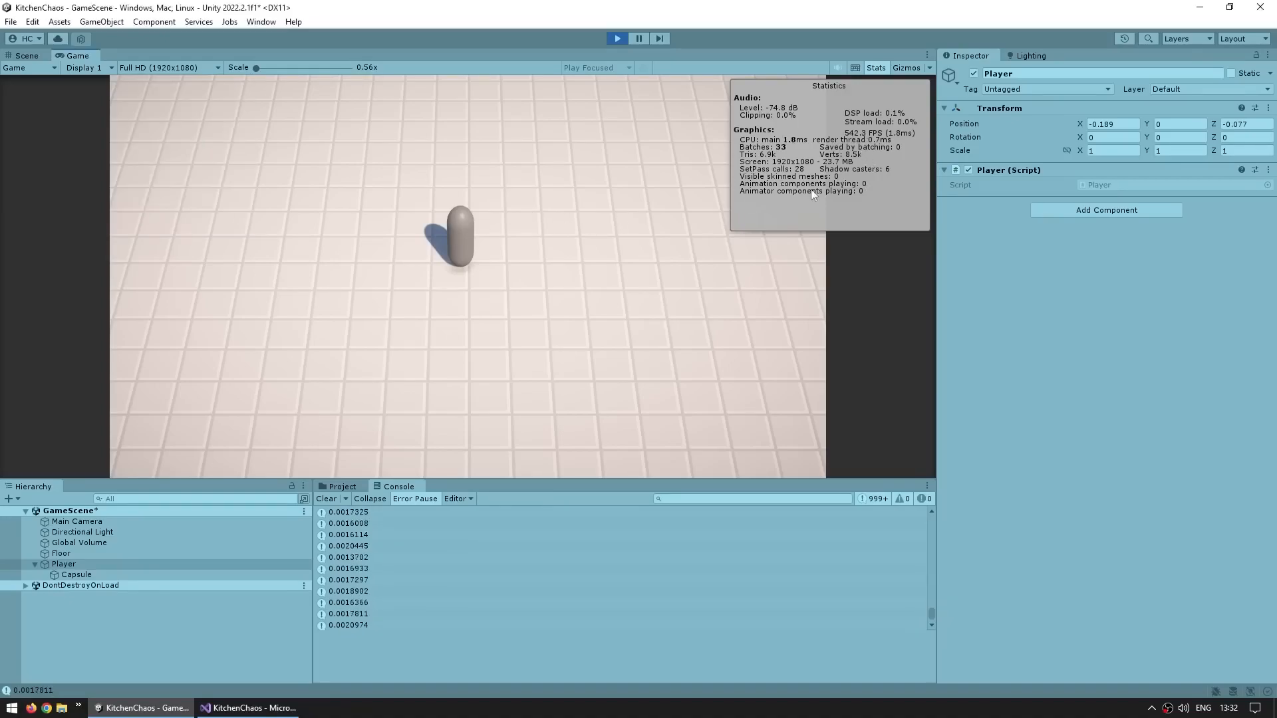
key("d")
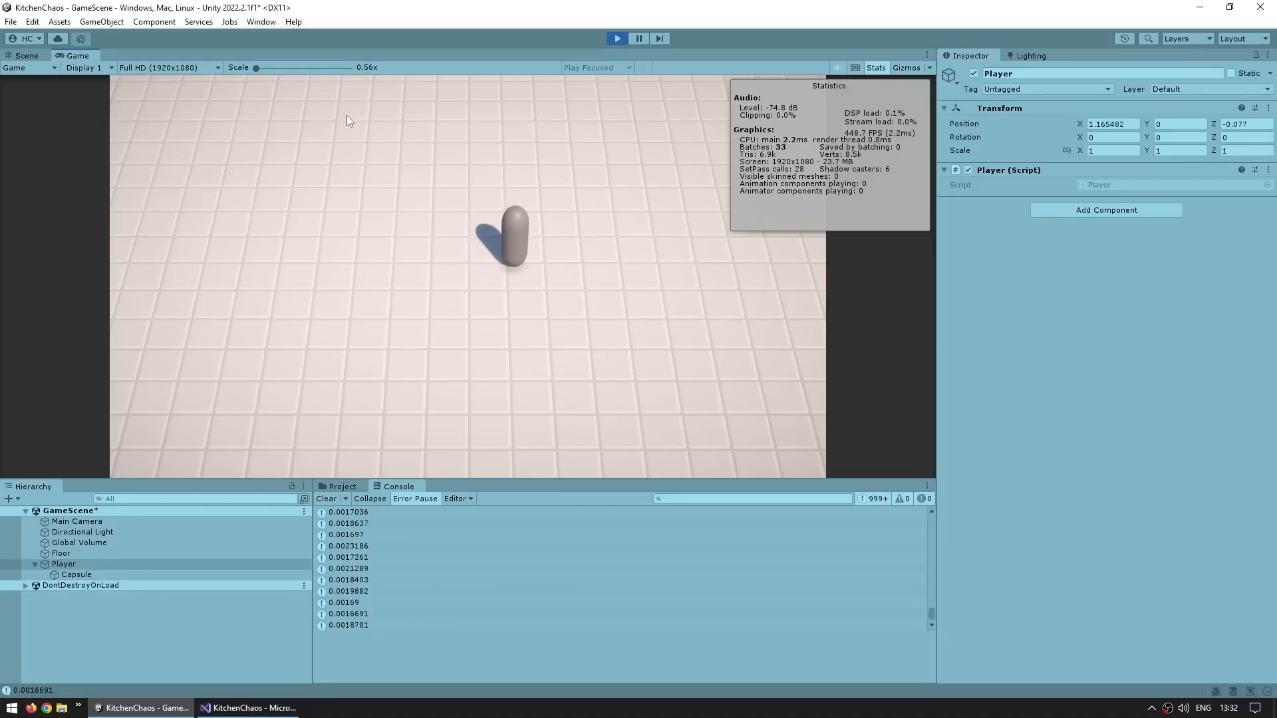
left_click(160, 67)
left_click(149, 99)
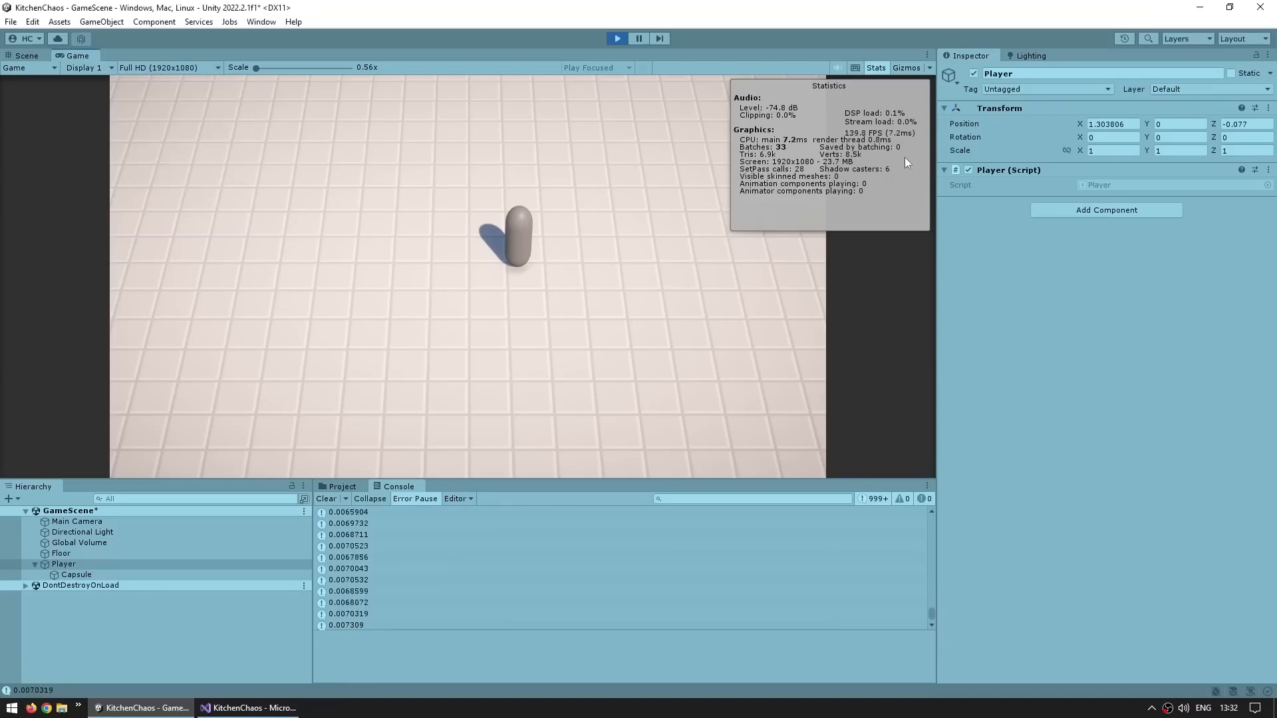
key("d")
key("d")
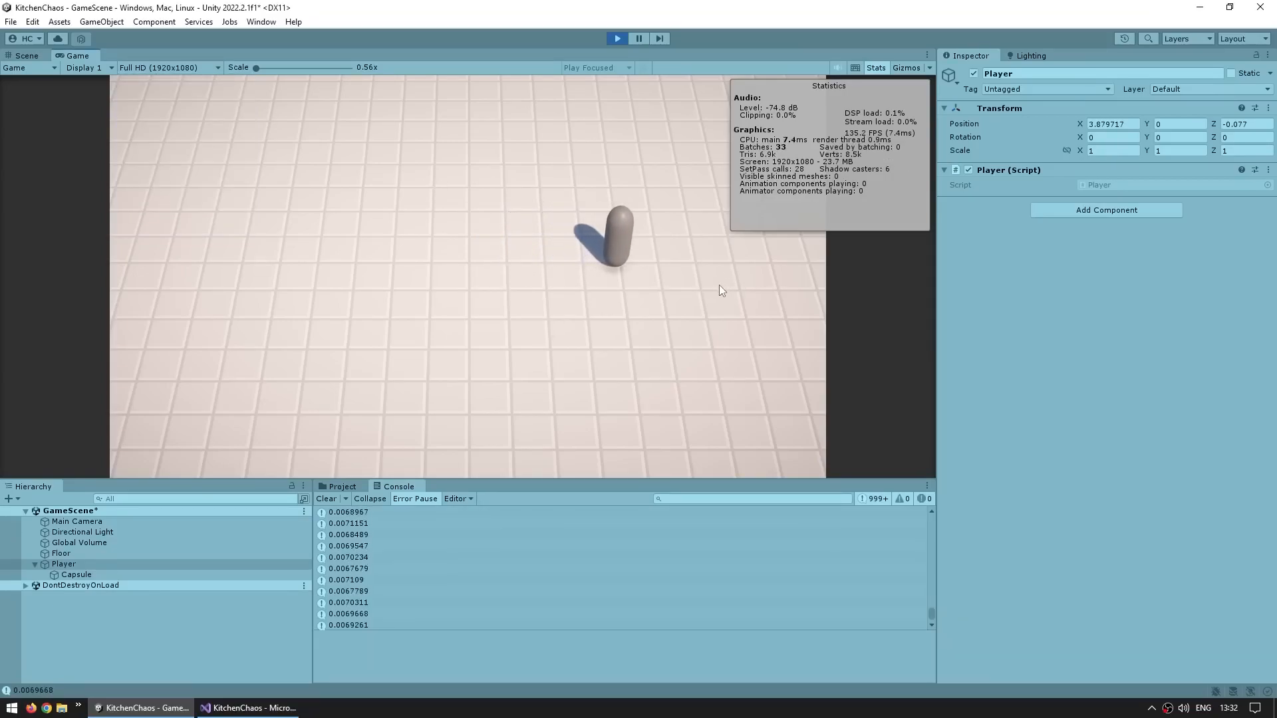
key("w+a")
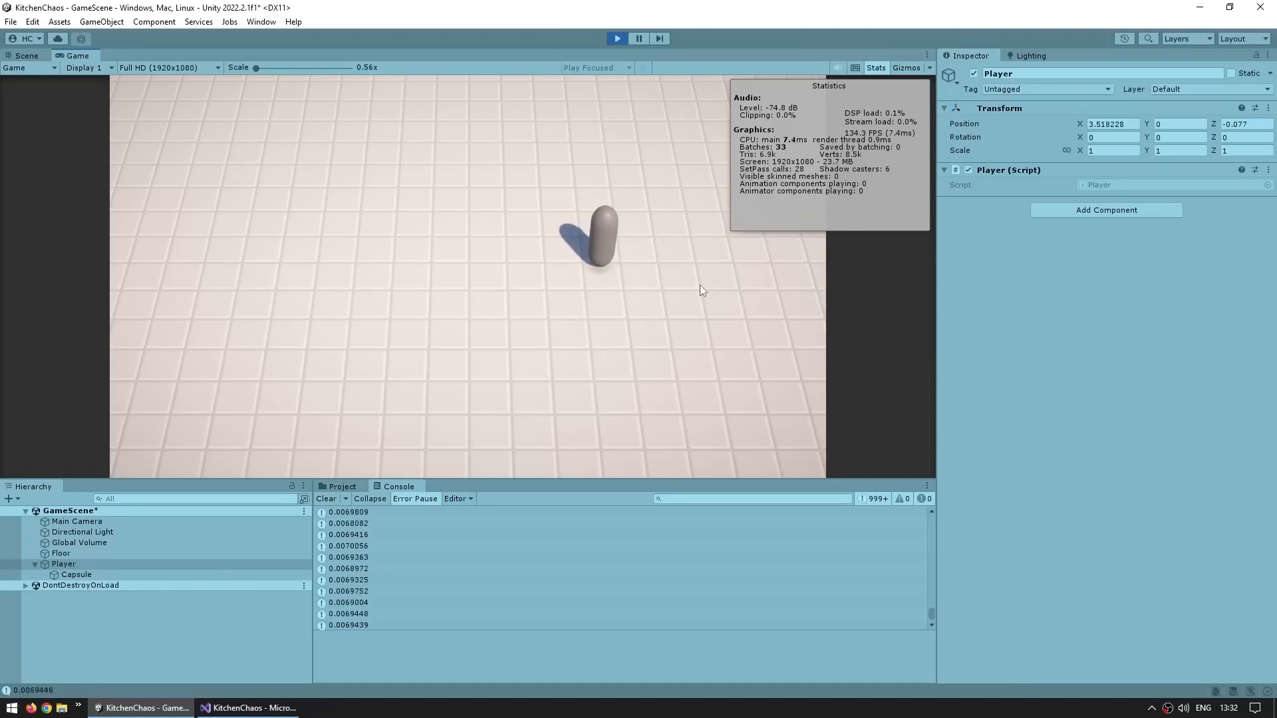
key("s+a")
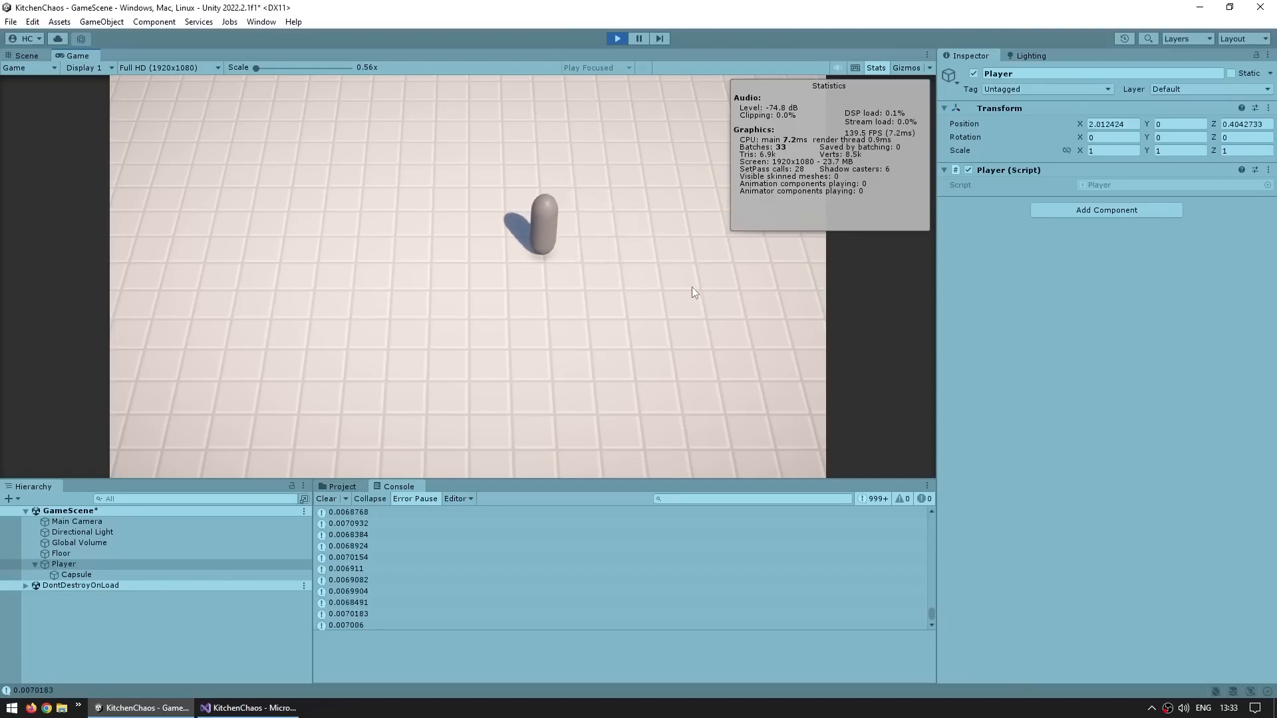
key("s+a")
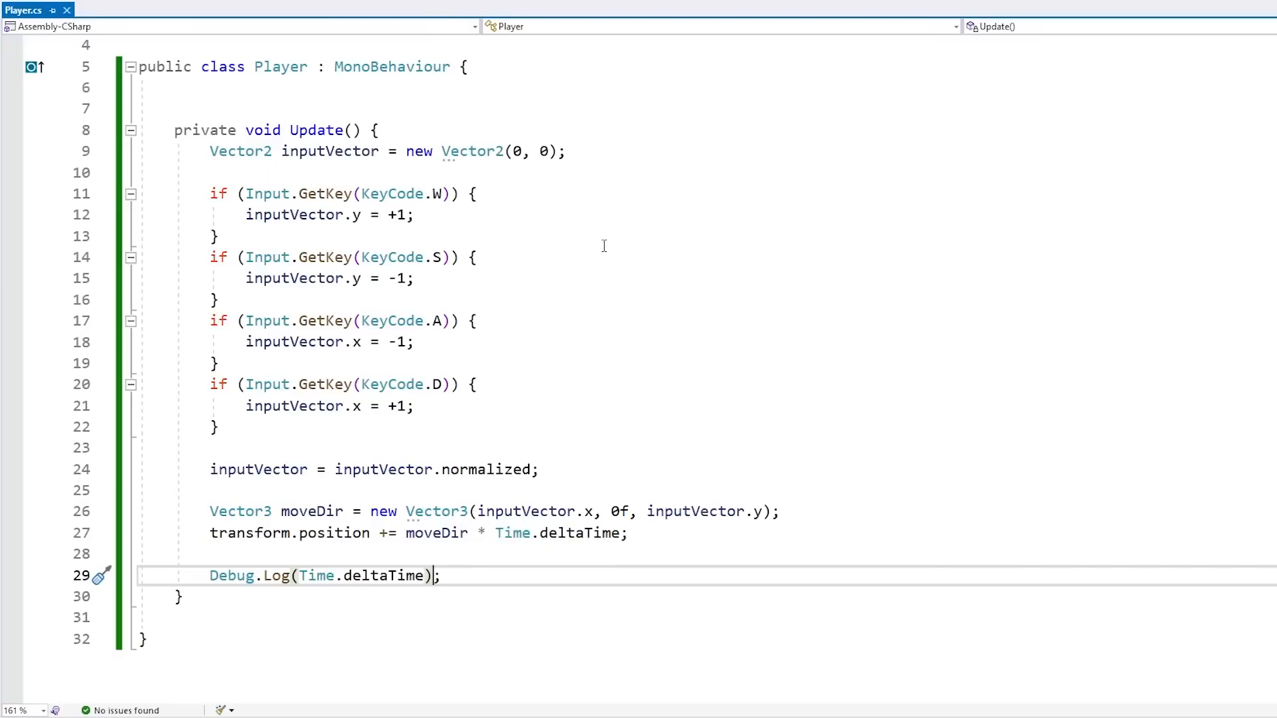
Declare a public float moveSpeed field initialised to 7f above Update and save
left_click(255, 103)
key("Return")
type("public float moveSpeed;")
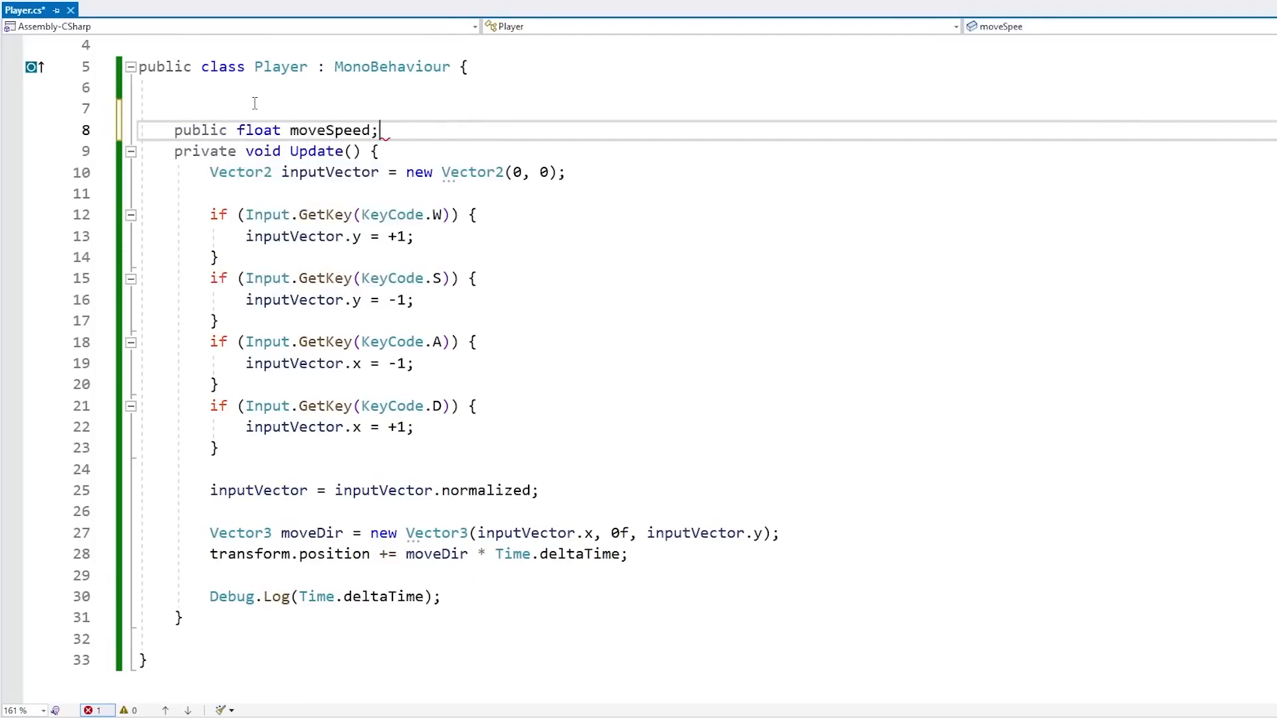
key("Return")
key("Return")
key("Up")
key("Up")
key("End")
key("Left")
key("ctrl+s")
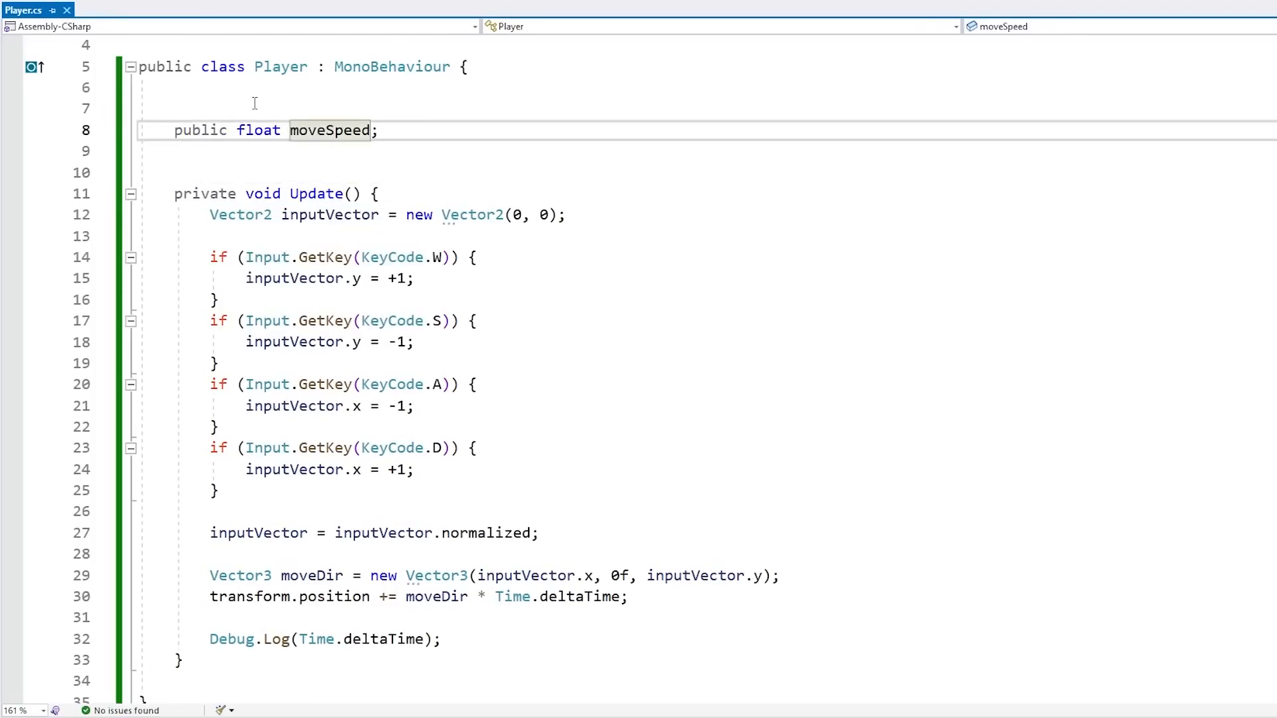
type("= 7f")
key("ctrl+s")
Multiply the position change by moveSpeed in the transform.position line and save the script
key("ctrl+shift+Left")
key("Left")
key("ctrl+Left")
key("Left")
key("ctrl+shift+Left")
key("Down")
key("Down")
key("Down")
key("Down")
key("Down")
key("Down")
key("Down")
key("Down")
key("Down")
key("Down")
key("Down")
key("Down")
key("Down")
key("Down")
key("Down")
key("Down")
key("Down")
key("Down")
key("Down")
key("Down")
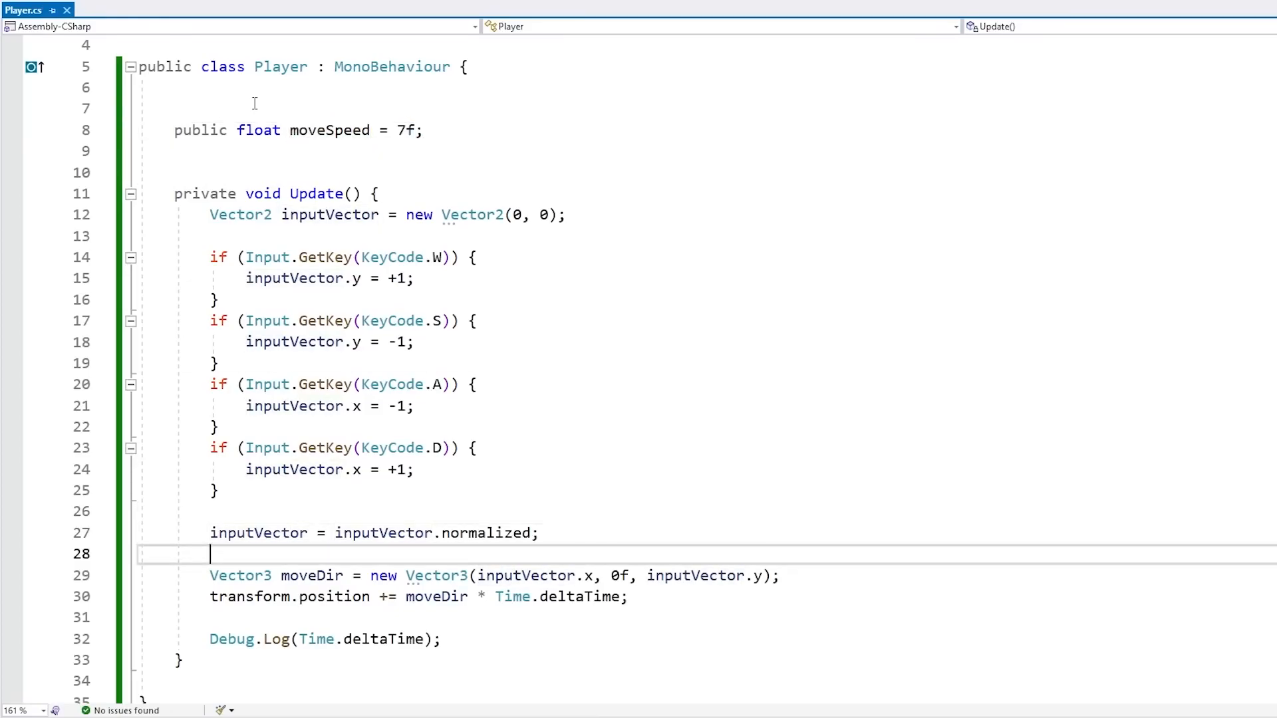
key("End")
key("Left")
key("ctrl+Left")
key("ctrl+Left")
key("ctrl+Left")
type("moveSpeed *")
key("ctrl+s")
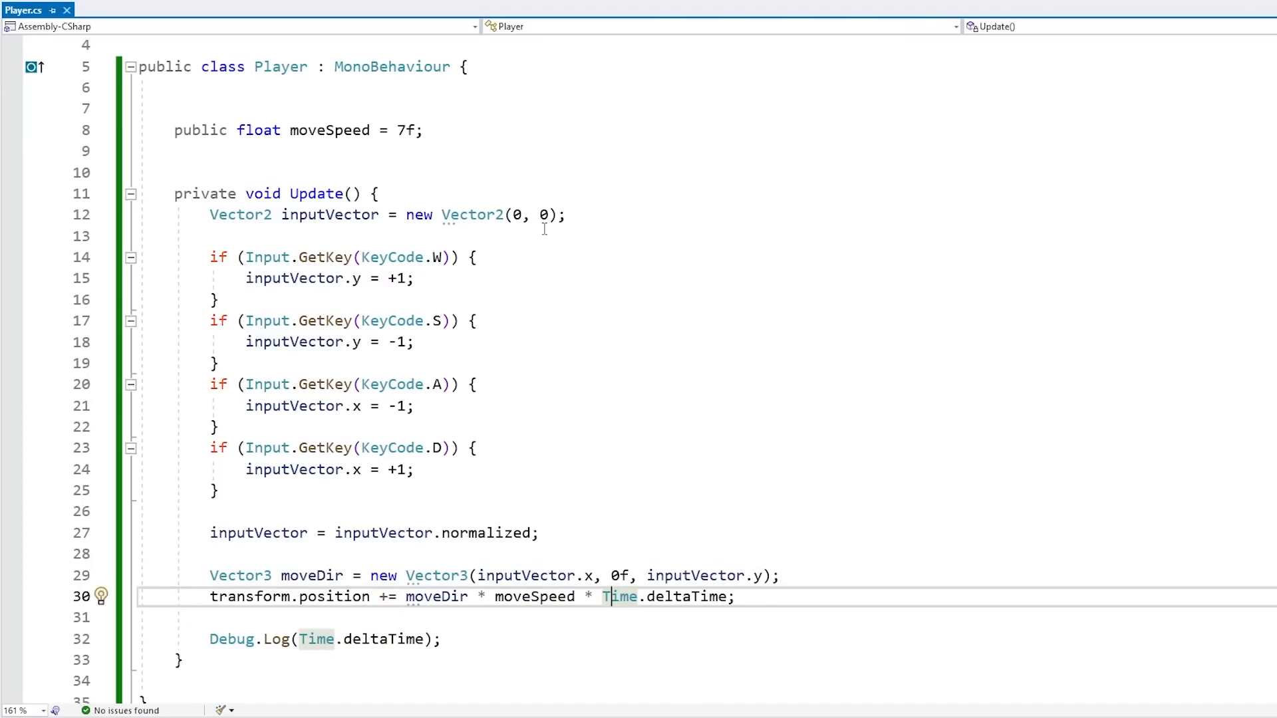
Test the player's movement with WASD in Play mode
left_click_drag(428, 131, 449, 114)
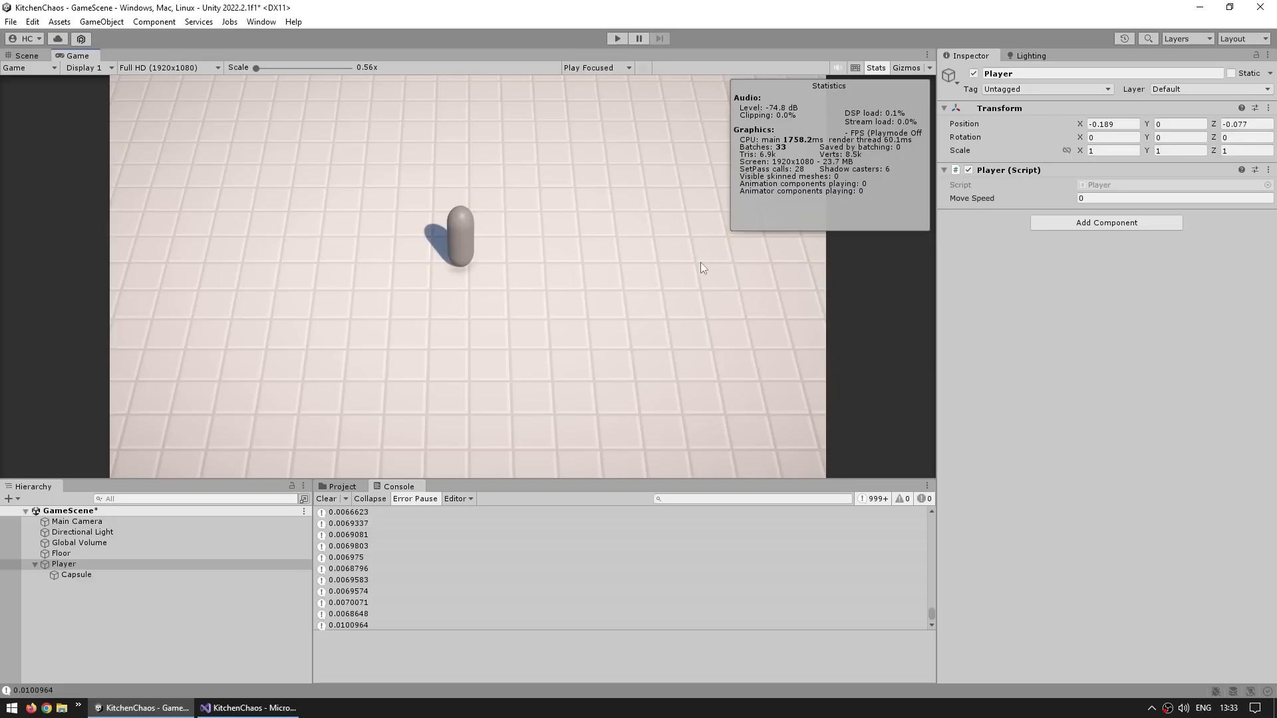
left_click(992, 199)
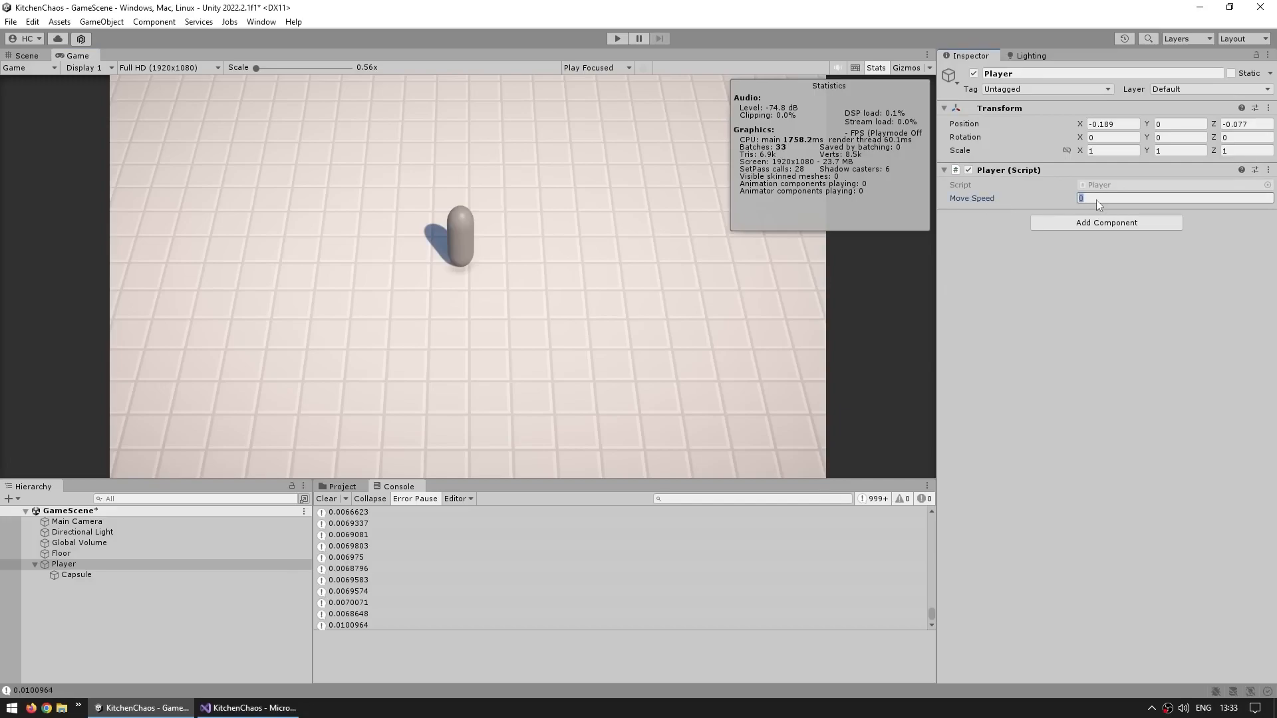
left_click(1066, 317)
left_click(870, 68)
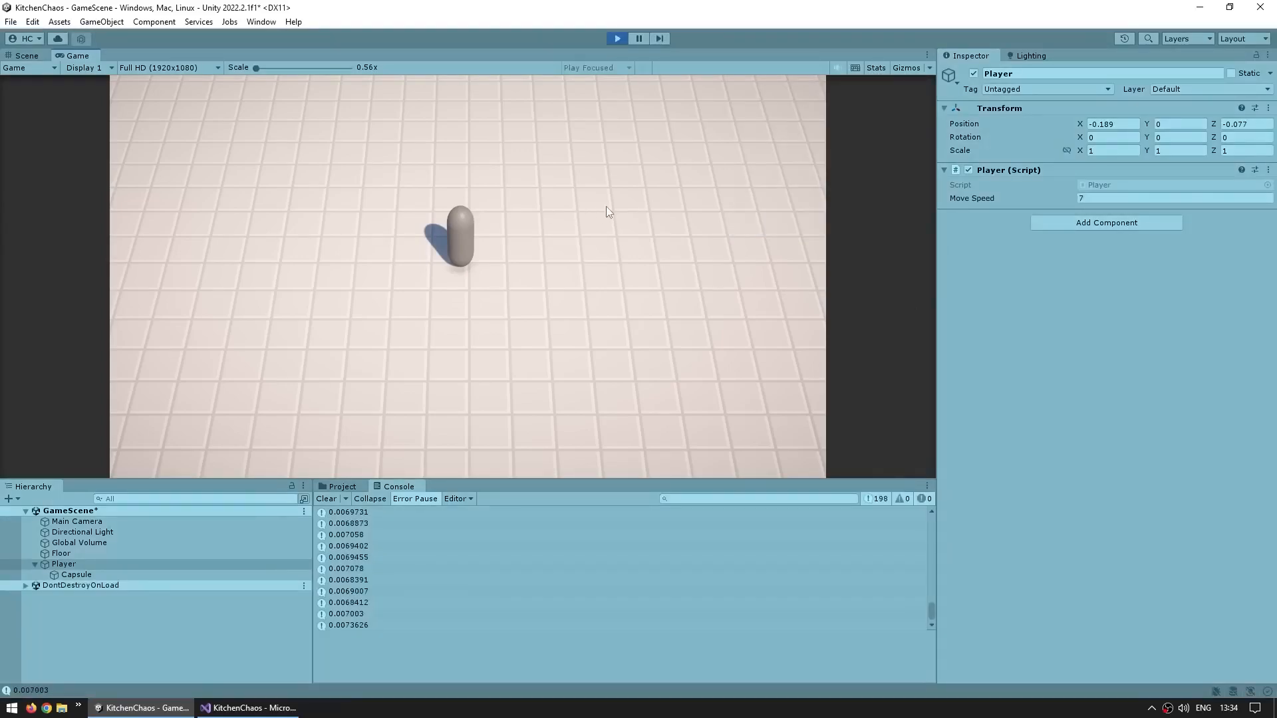
key("d")
key("s")
key("a")
key("d")
key("w")
key("a")
key("s")
key("d")
Try Move Speed values of 10 and 20 in the Inspector, moving the player with WASD after each
left_click(1107, 198)
type("10")
left_click(675, 269)
key("d")
key("w")
key("a")
left_click(1132, 199)
type("20")
left_click(614, 297)
key("d")
key("w")
key("a")
key("s")
key("d")
key("a")
Set the Player's Move Speed back to 7 in the Inspector
left_click(1116, 201)
key("BackSpace")
key("BackSpace")
type("7")
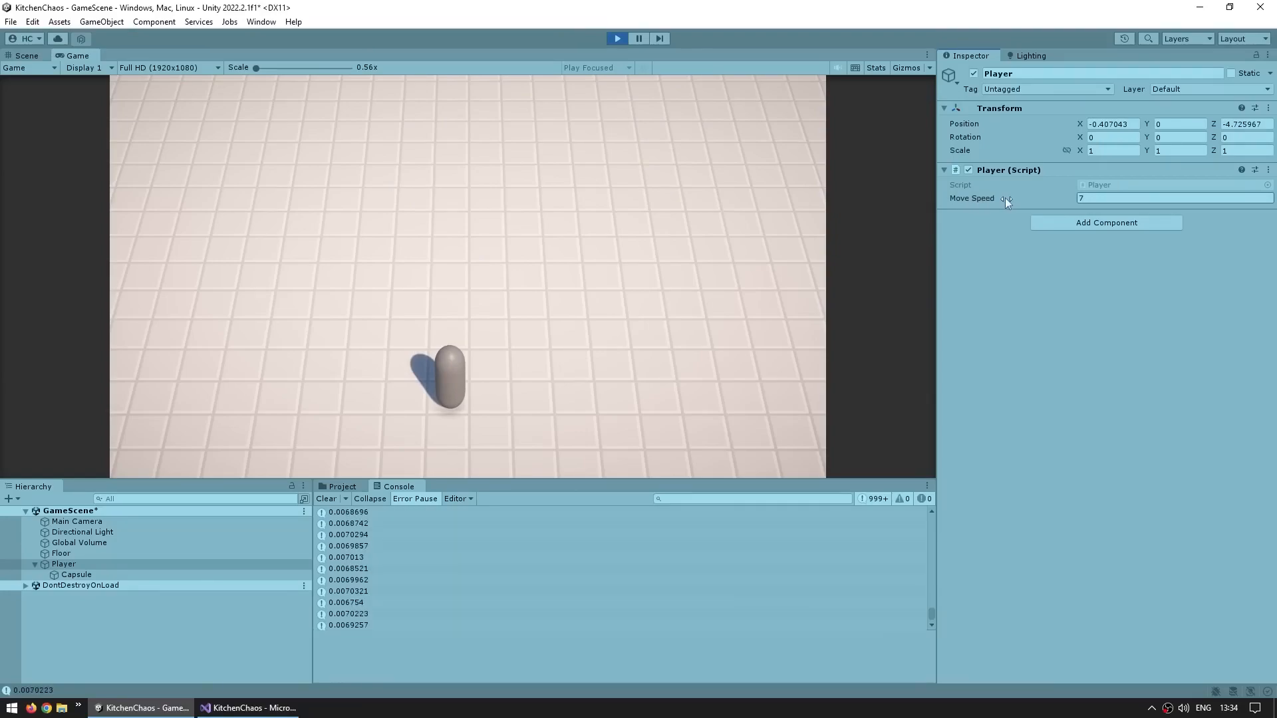
left_click(981, 242)
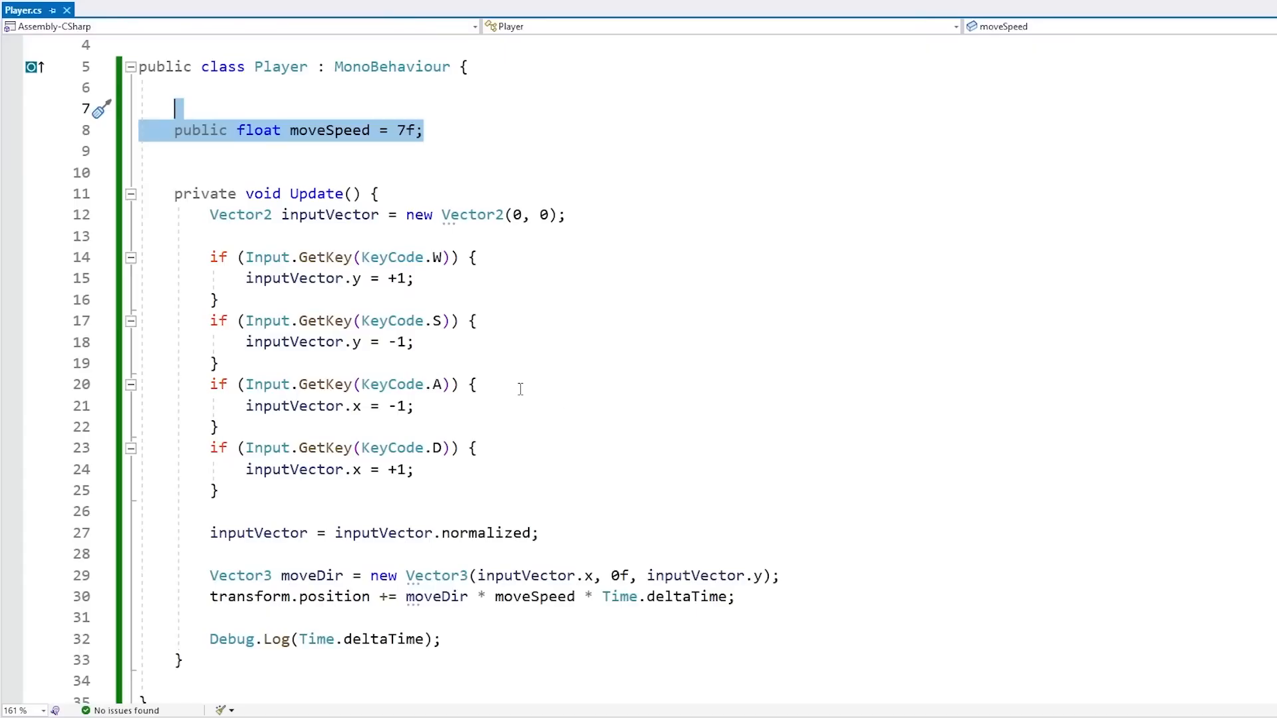
Review the moveSpeed field's access modifier, name and default value in the script
left_click(274, 235)
left_click(220, 131)
double_click(220, 130)
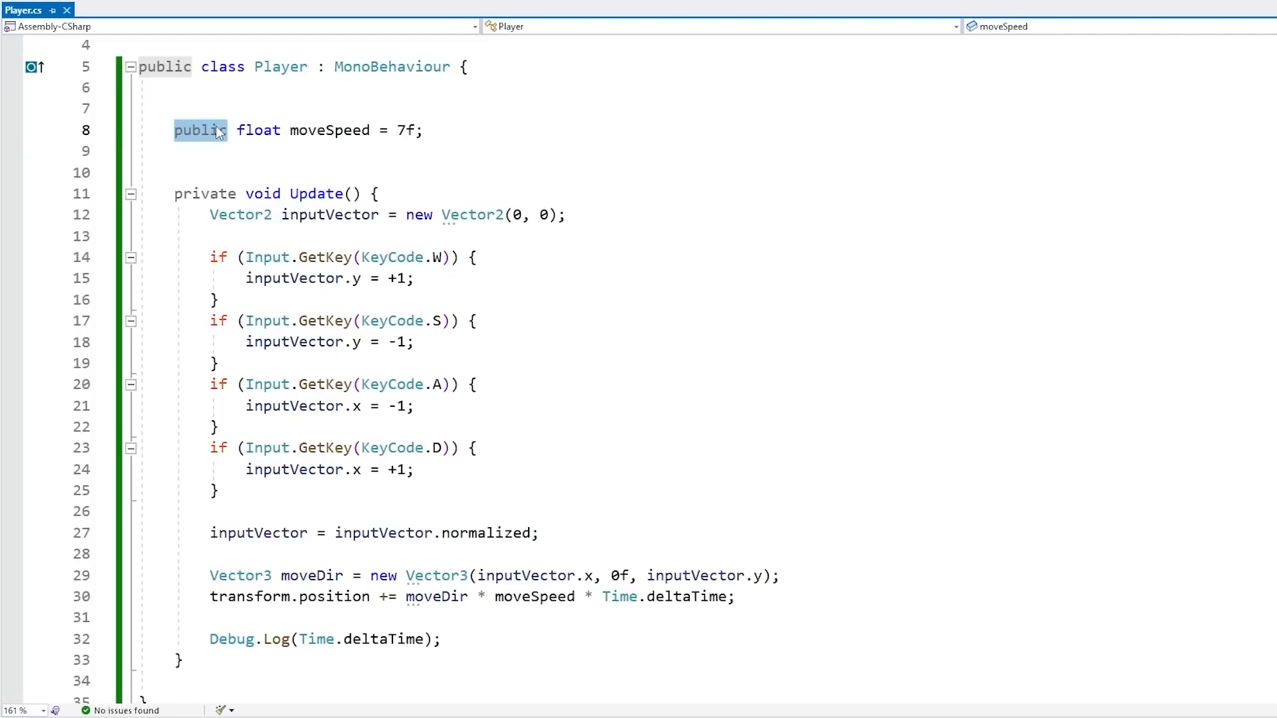
double_click(307, 130)
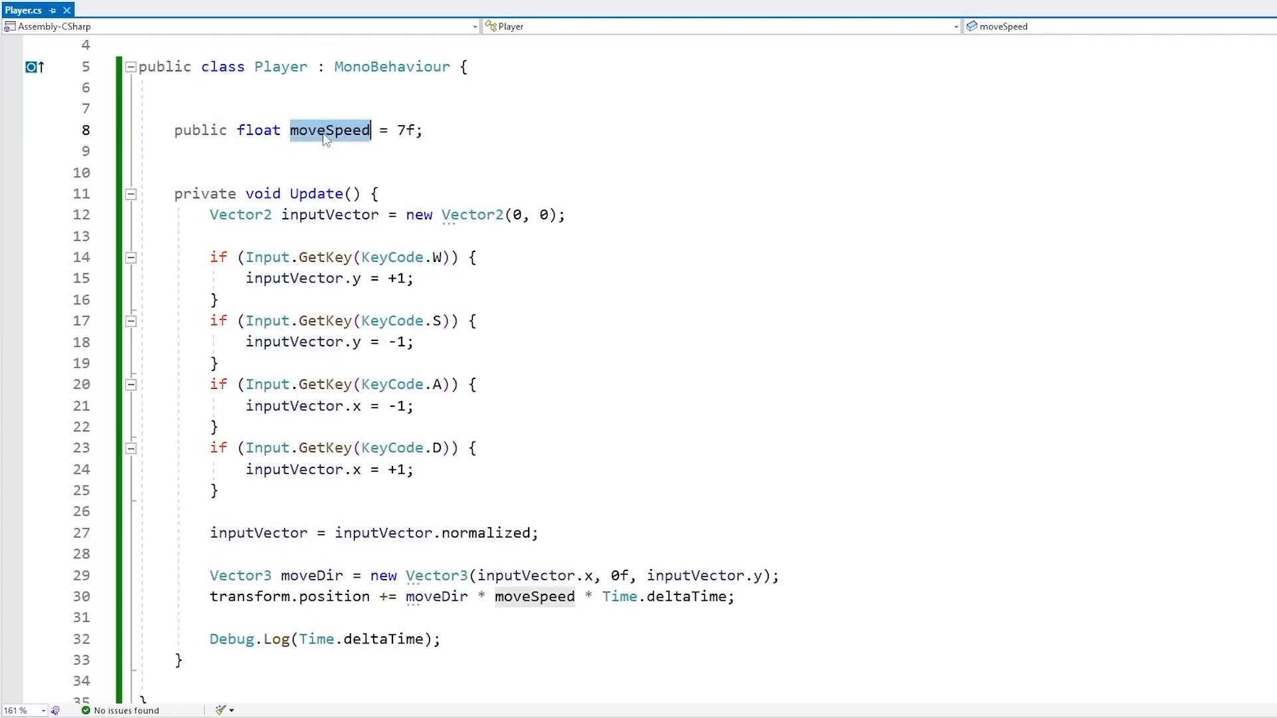
left_click_drag(398, 129, 425, 128)
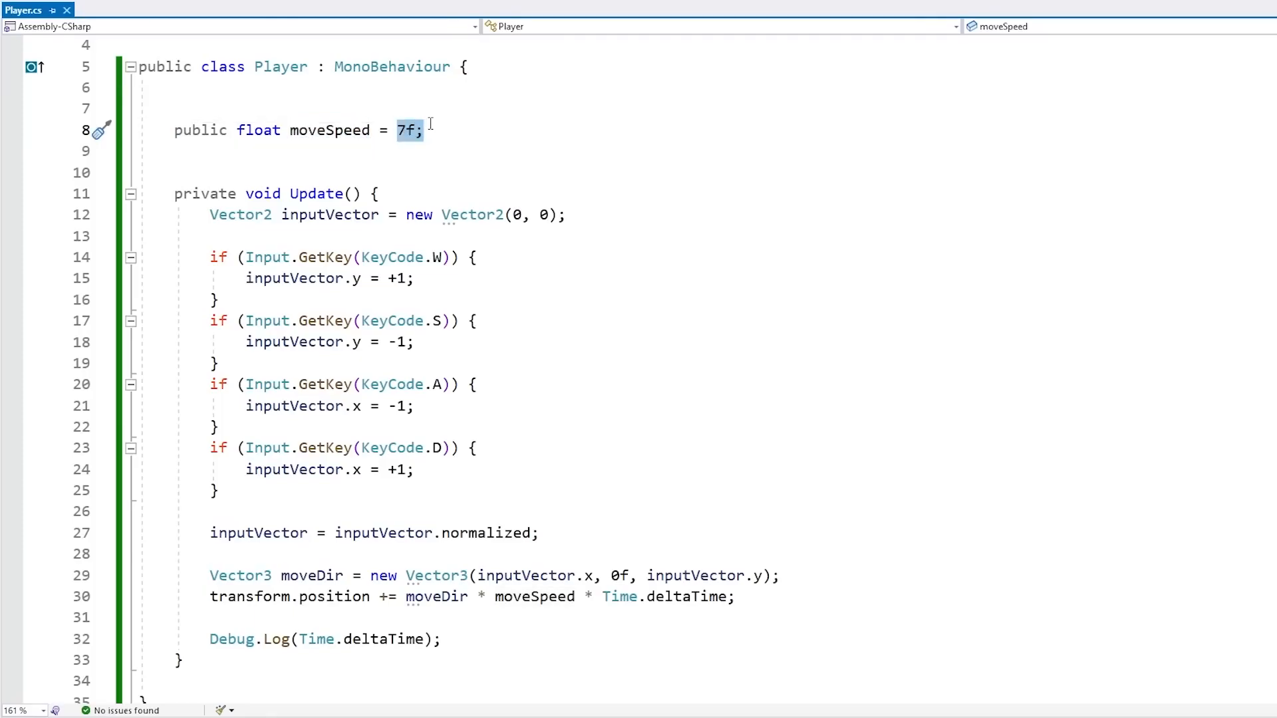
scroll(489, 199, "down", 2)
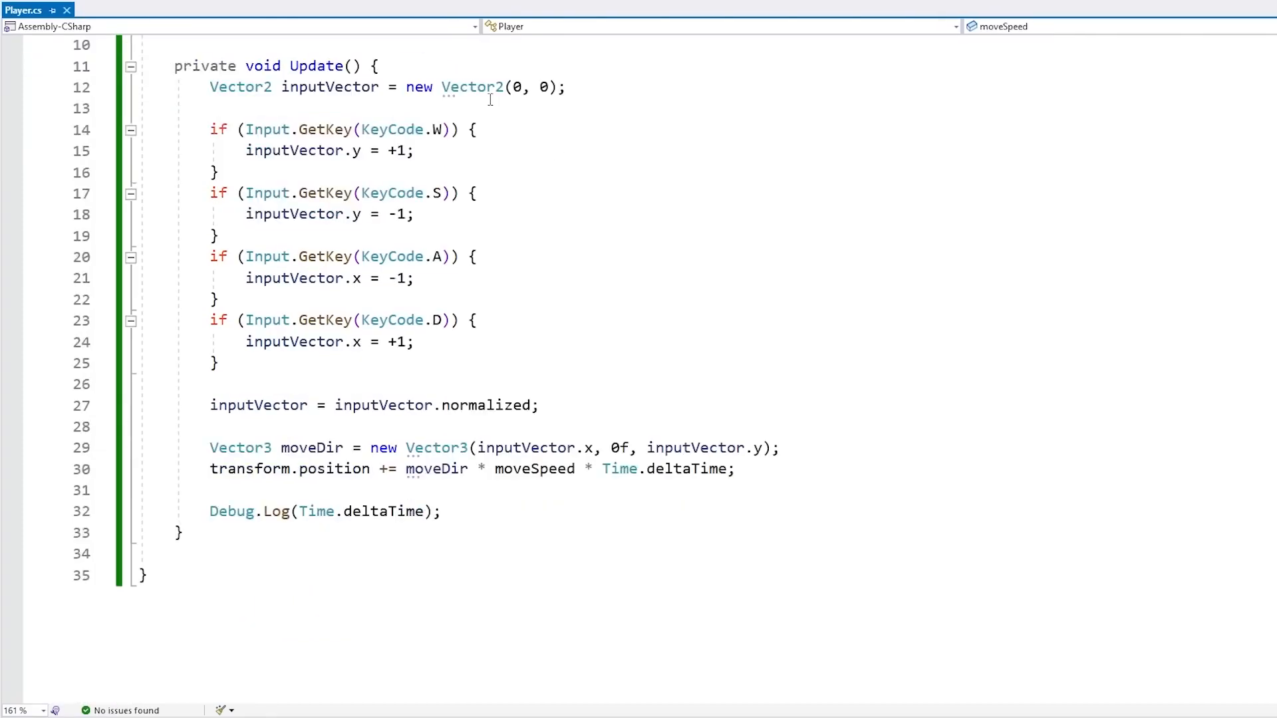
scroll(552, 436, "up", 1)
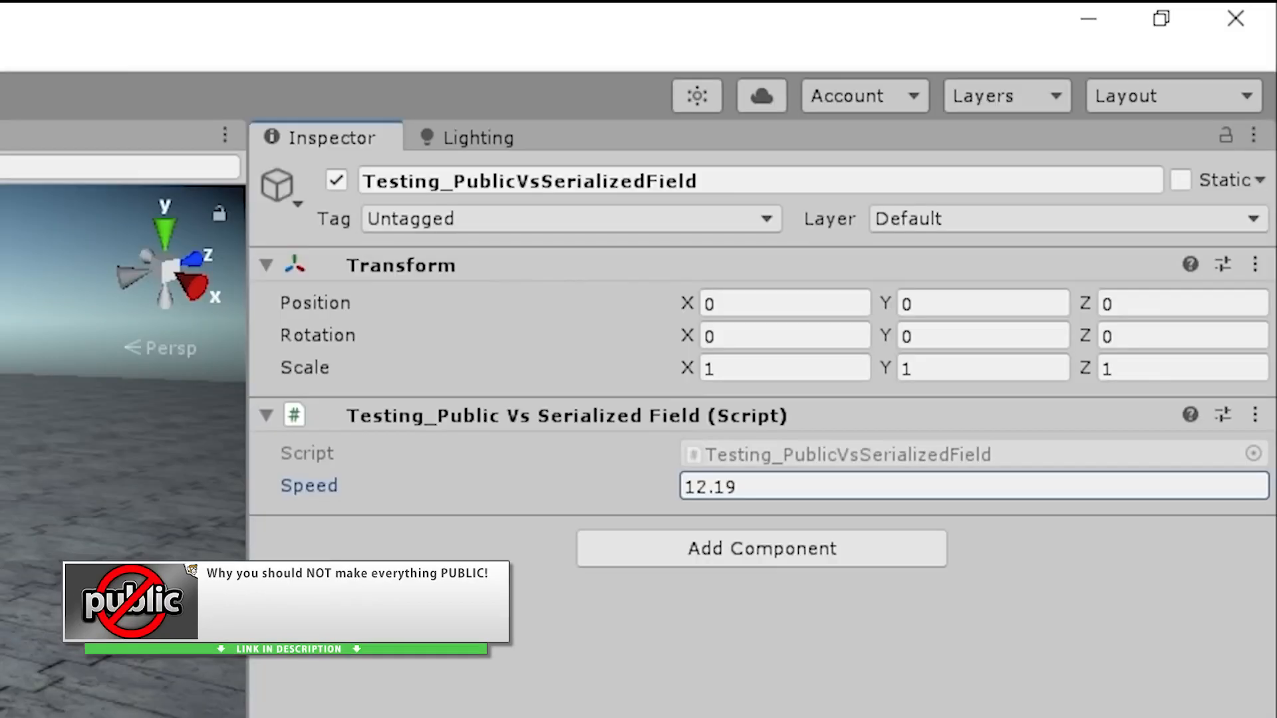
left_click_drag(409, 490, 517, 491)
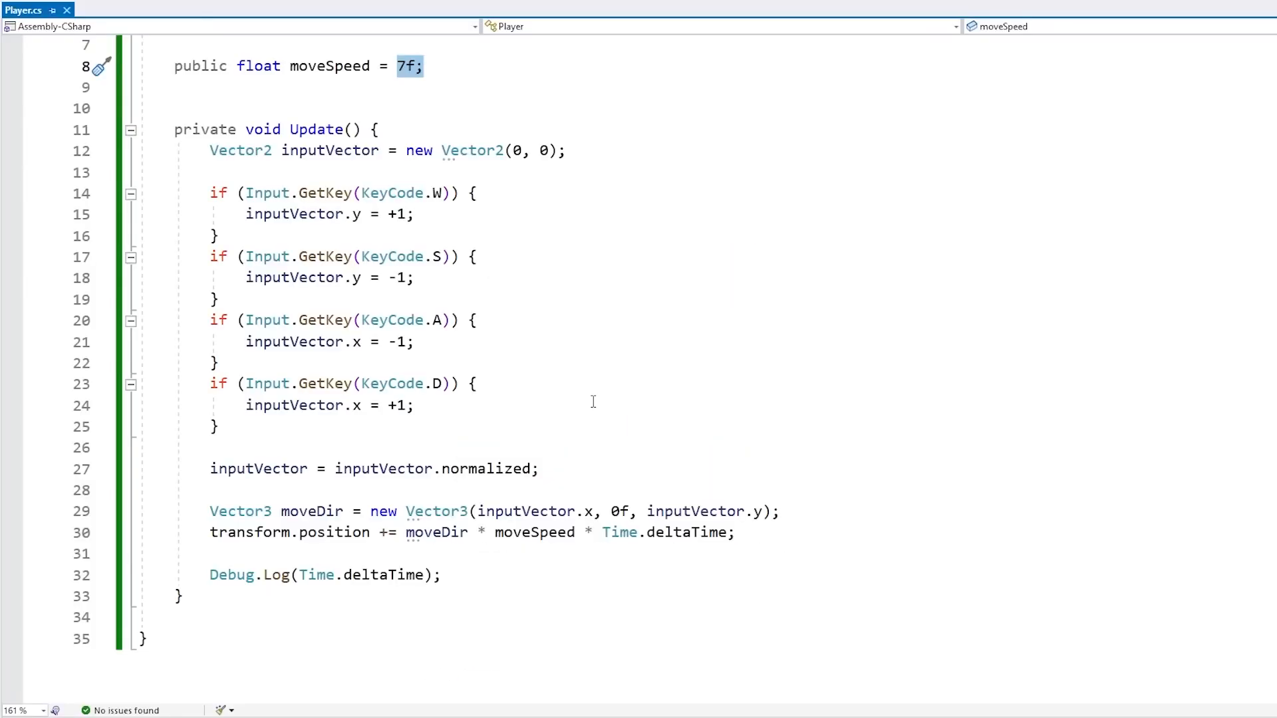
scroll(585, 366, "down", 3, "ctrl")
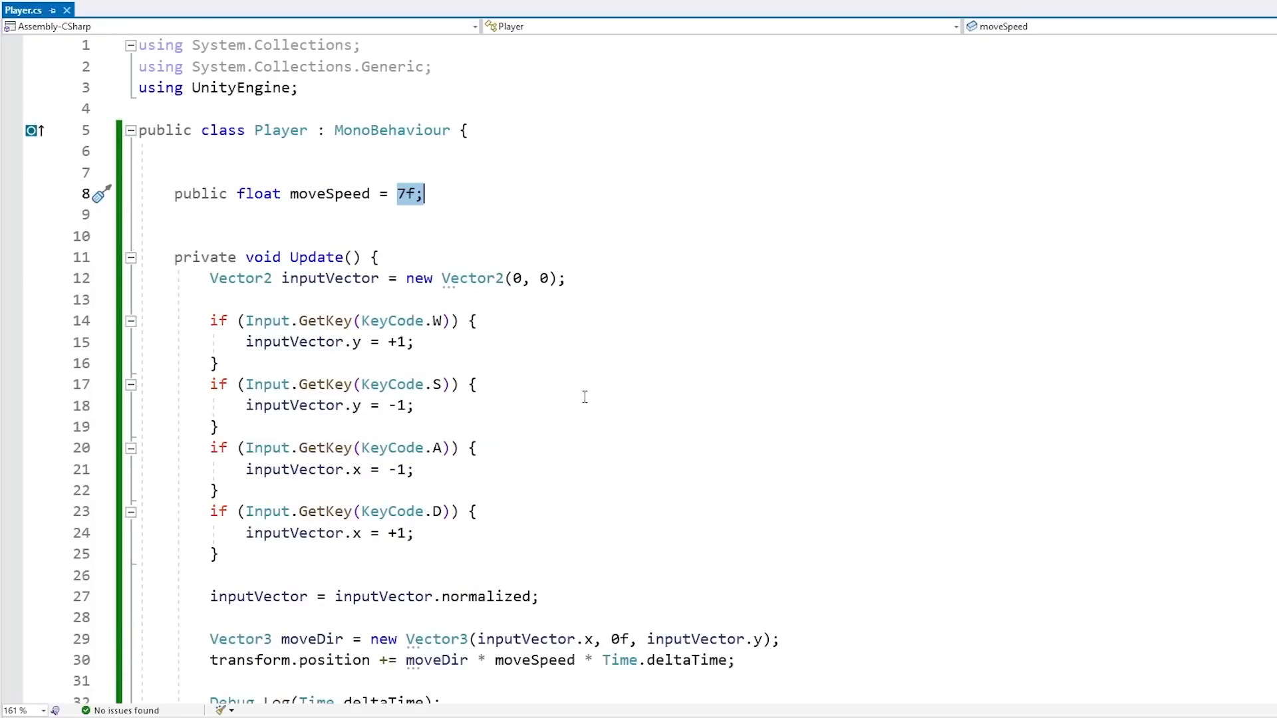
Make the moveSpeed field private
left_click(476, 193)
double_click(200, 195)
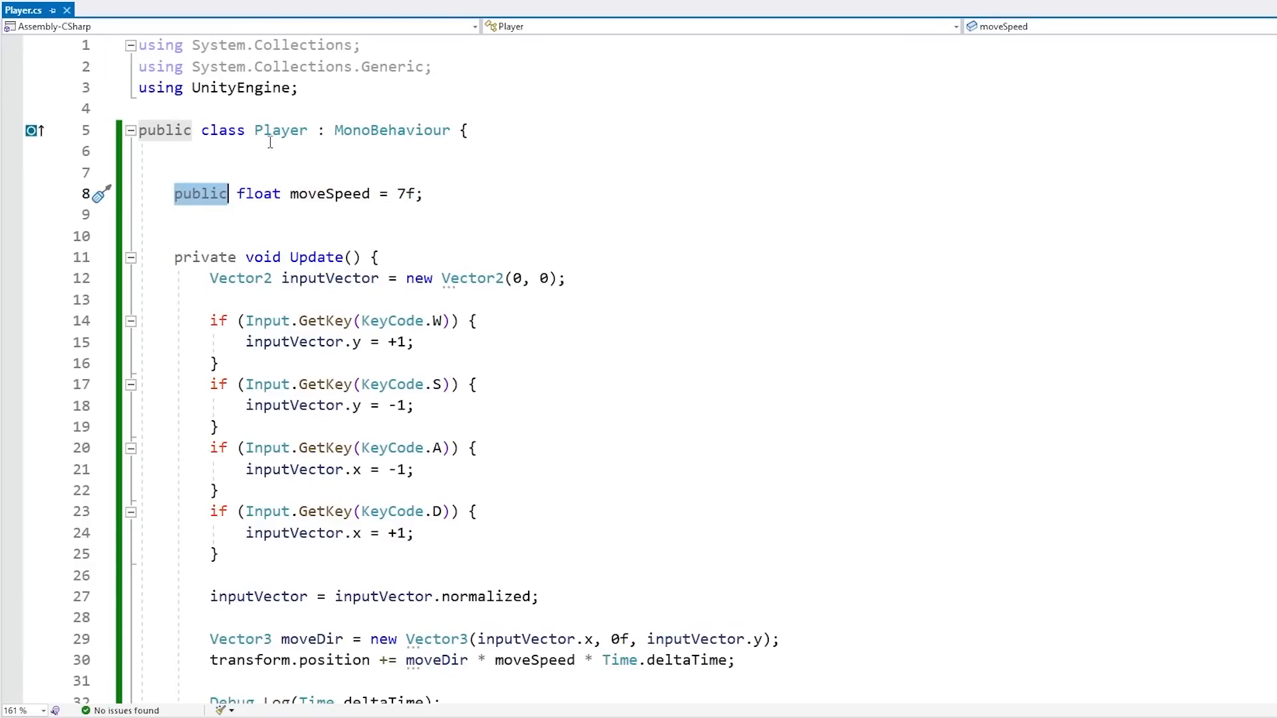
type("private")
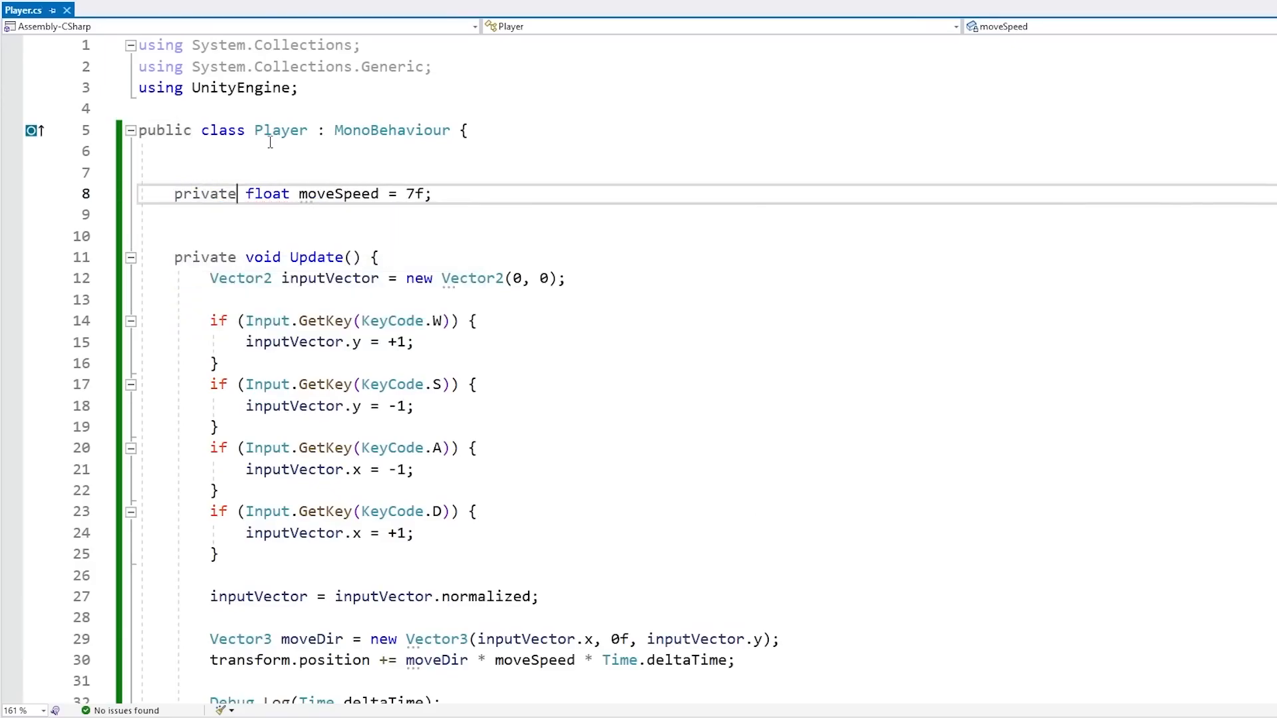
Add the [SerializeField] attribute in front of the private moveSpeed field
left_click_drag(153, 109, 466, 629)
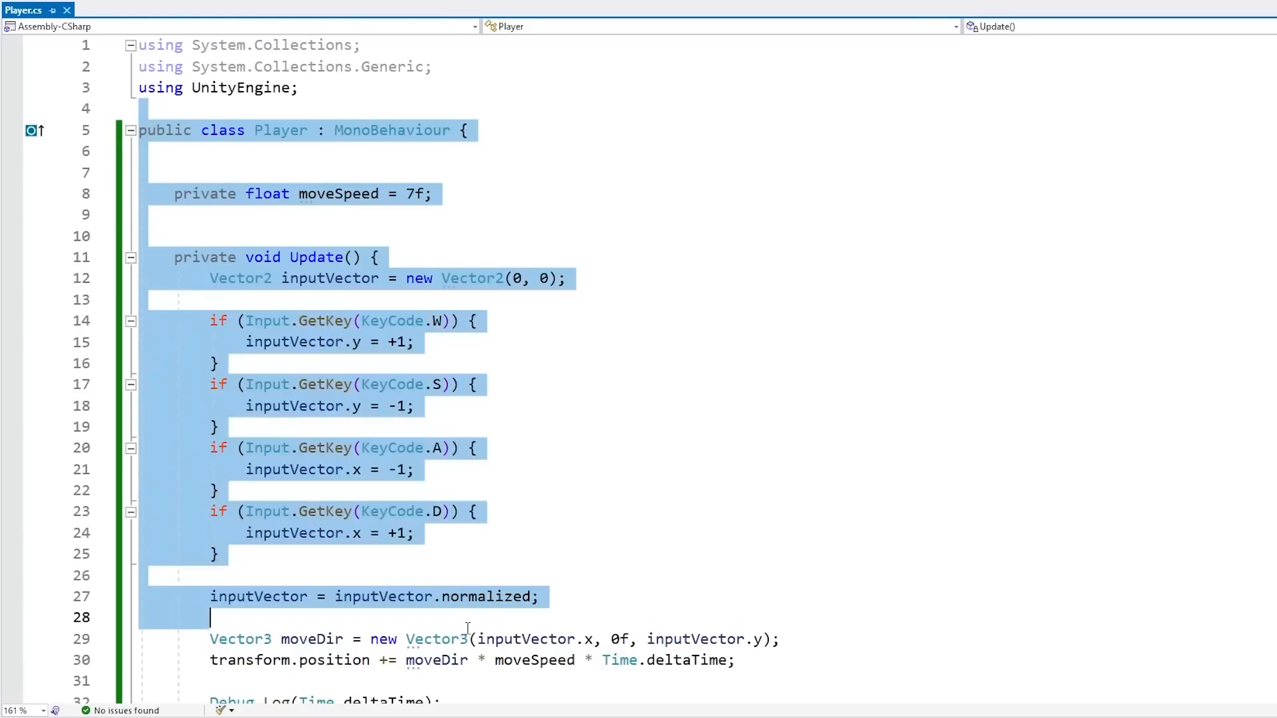
scroll(466, 629, "down", 2)
left_click(422, 604)
scroll(326, 291, "up", 2)
double_click(334, 194)
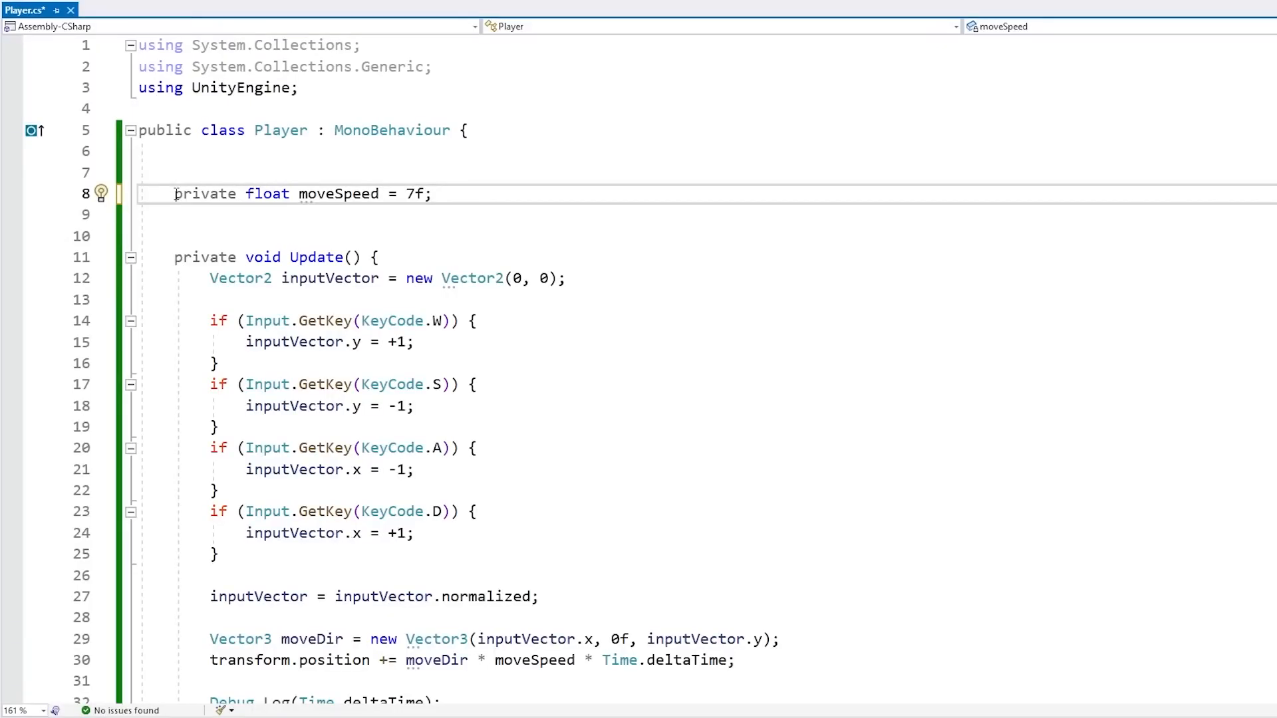
type("[")
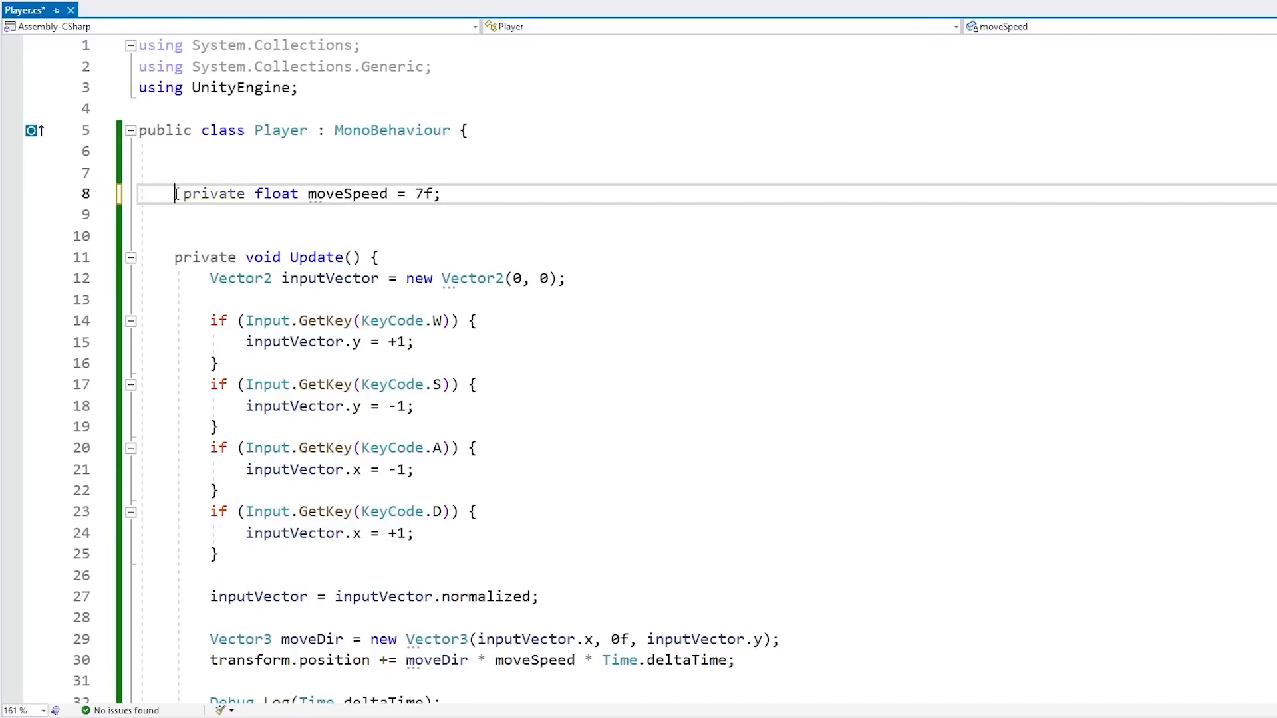
type("Seri")
key("Tab")
type("]")
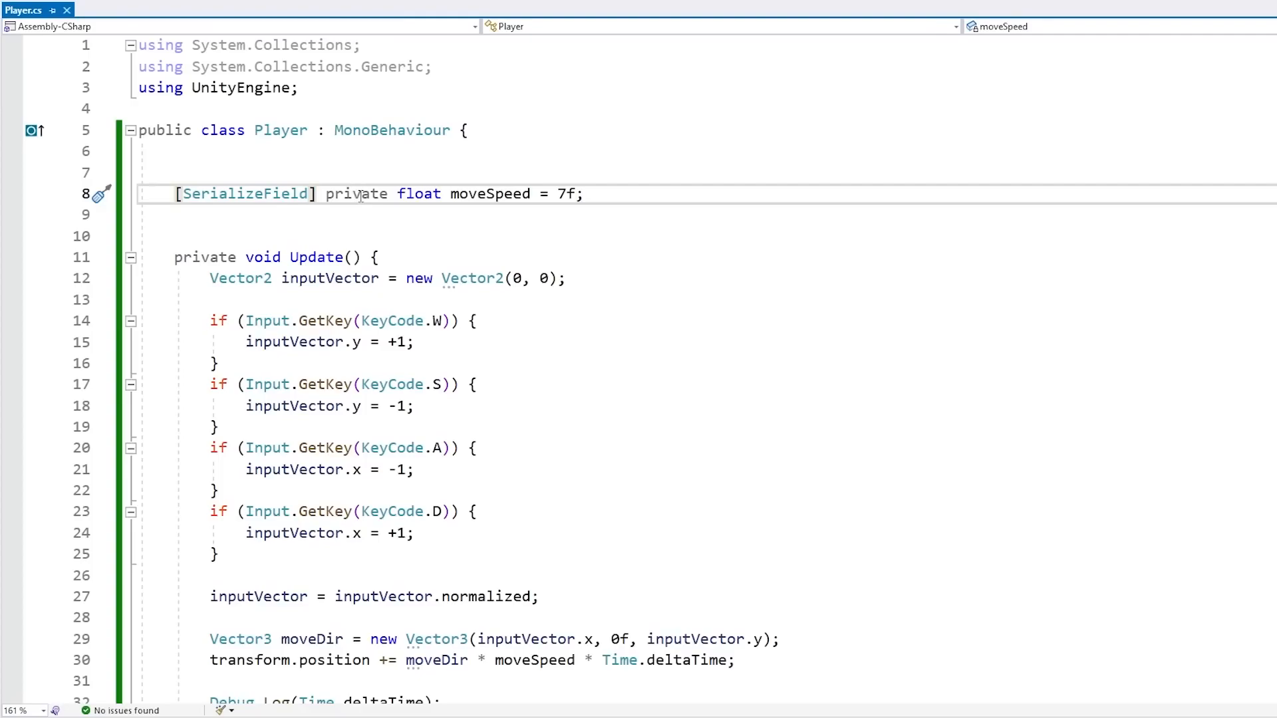
Review the serialized moveSpeed field and the Update method's movement code using Time.deltaTime
double_click(359, 195)
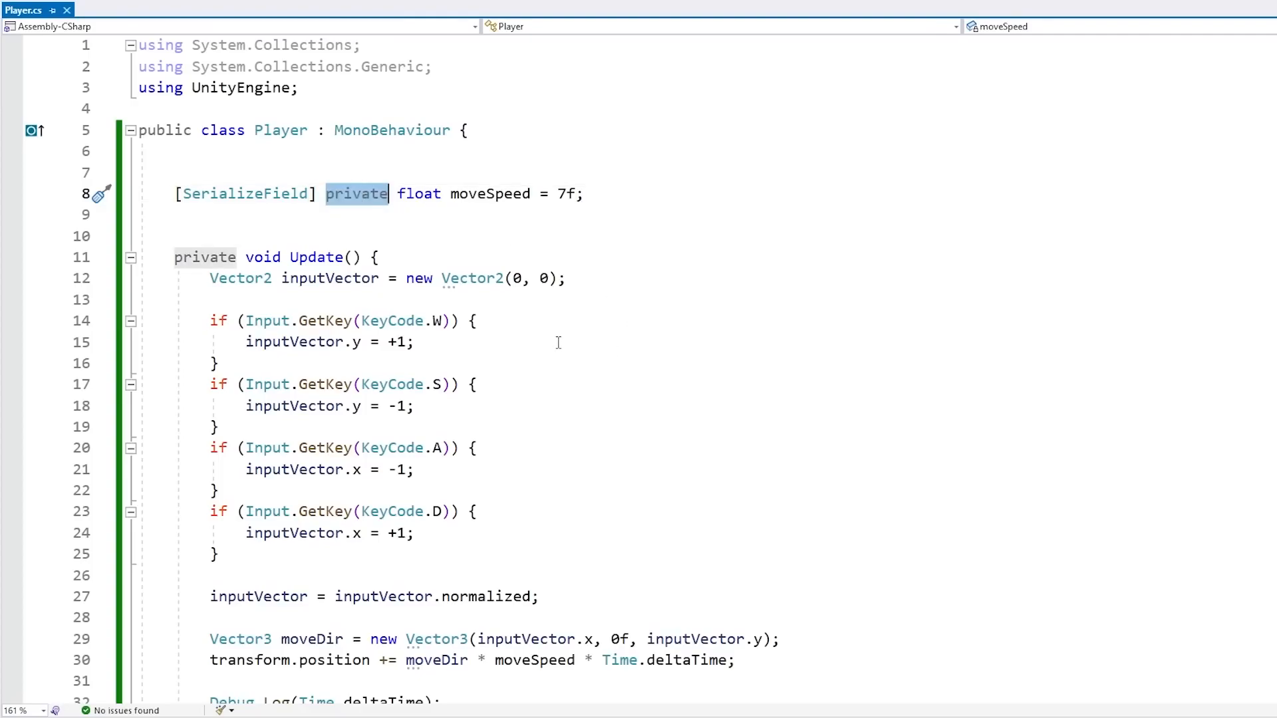
scroll(558, 342, "down", 1)
key("ctrl+a")
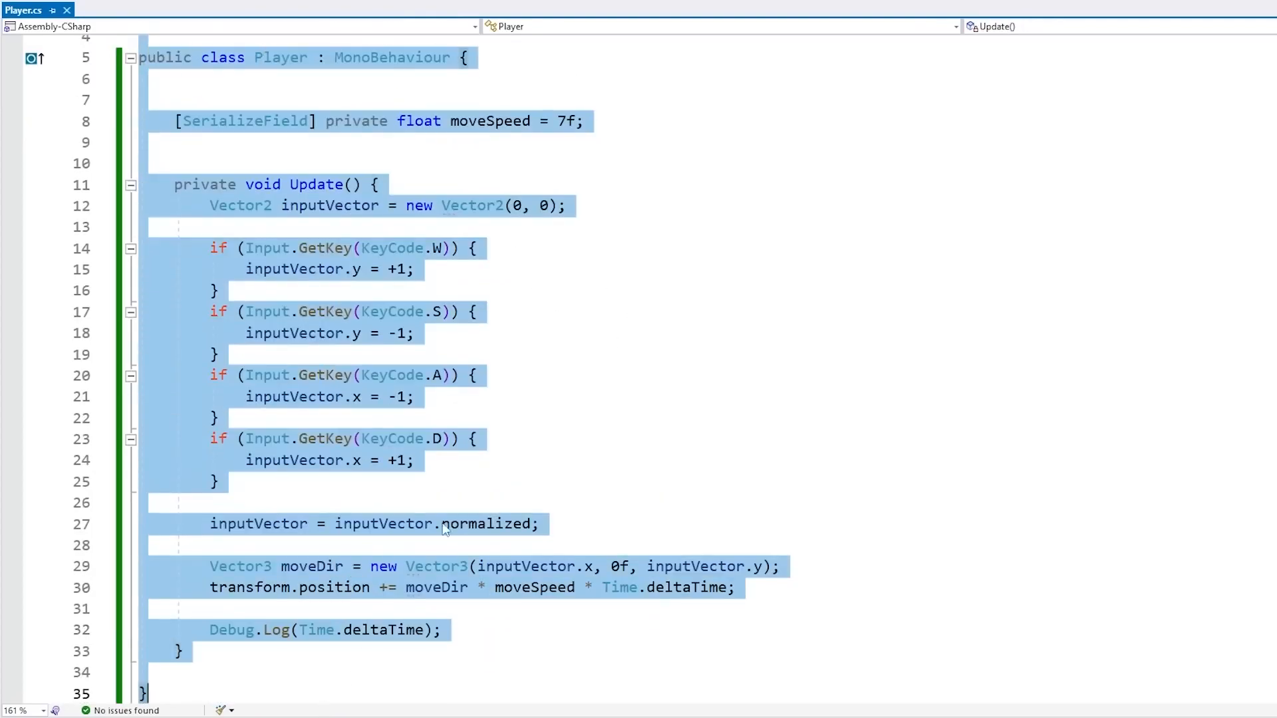
left_click(466, 418)
double_click(244, 121)
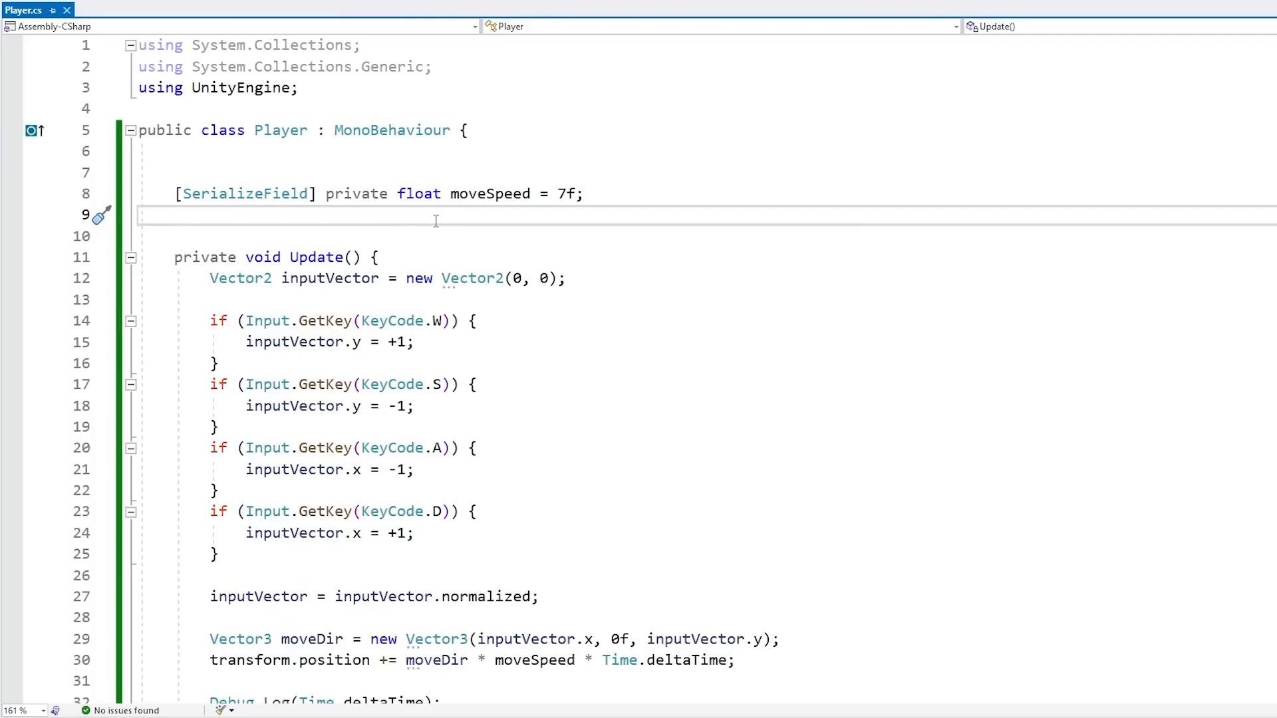
left_click_drag(389, 172, 399, 221)
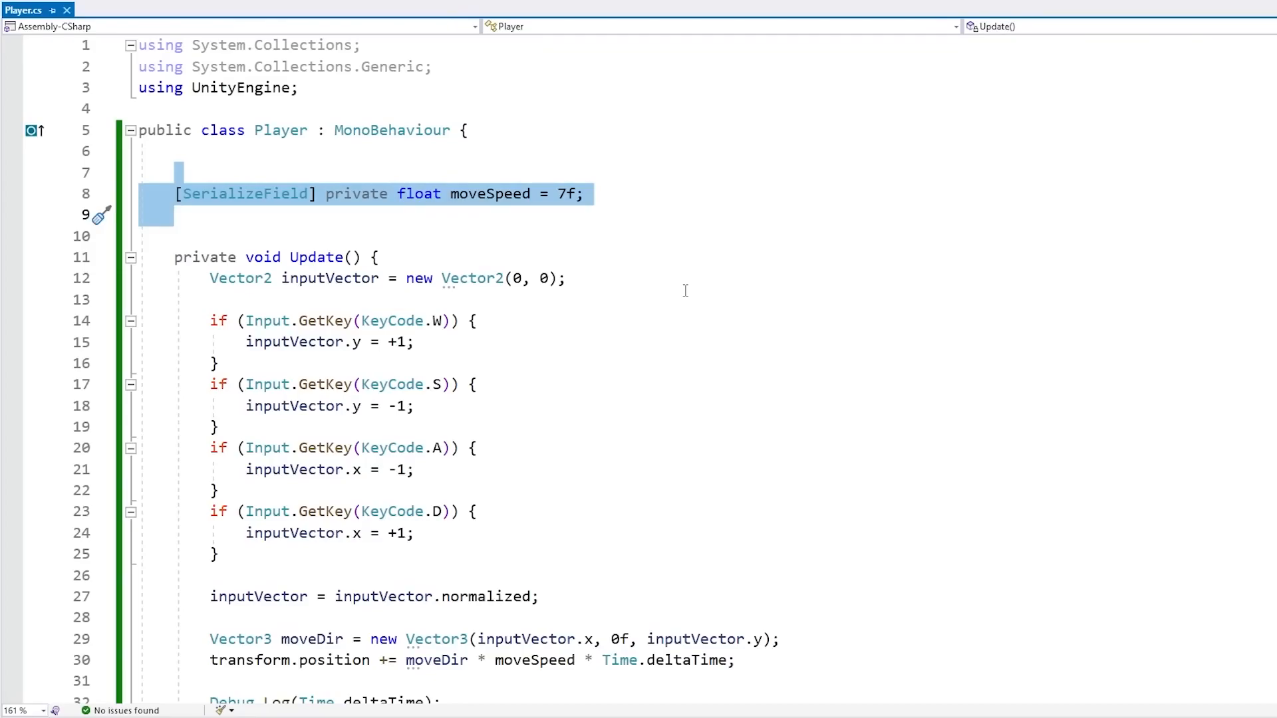
left_click_drag(602, 135, 609, 592)
left_click(590, 219)
left_click_drag(507, 220, 477, 216)
scroll(476, 216, "down", 2)
left_click_drag(323, 108, 461, 622)
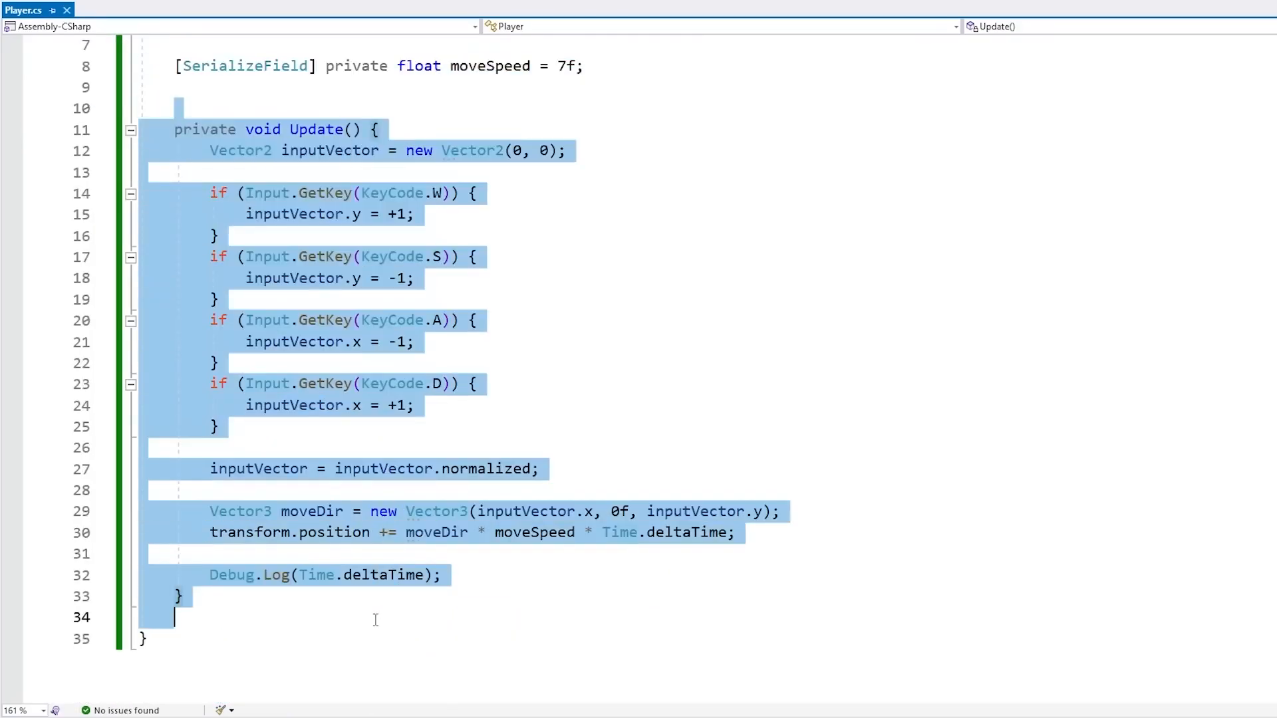
scroll(461, 635, "up", 2)
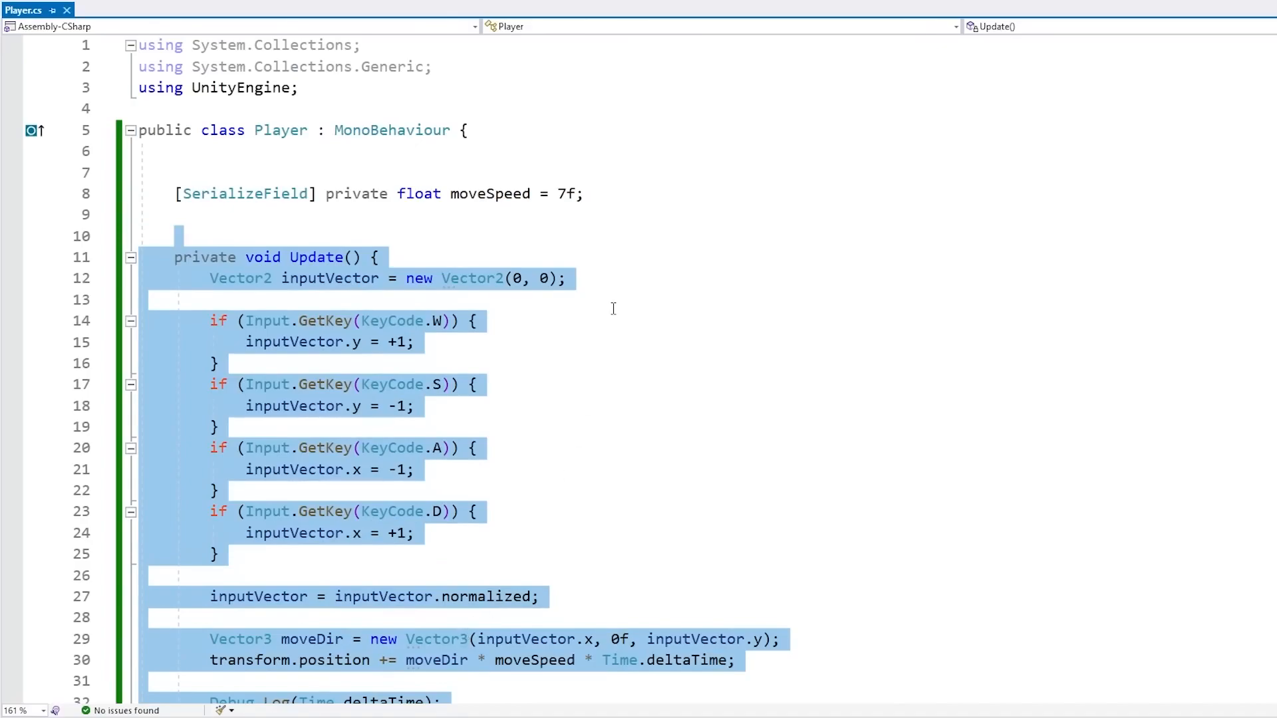
left_click(626, 221)
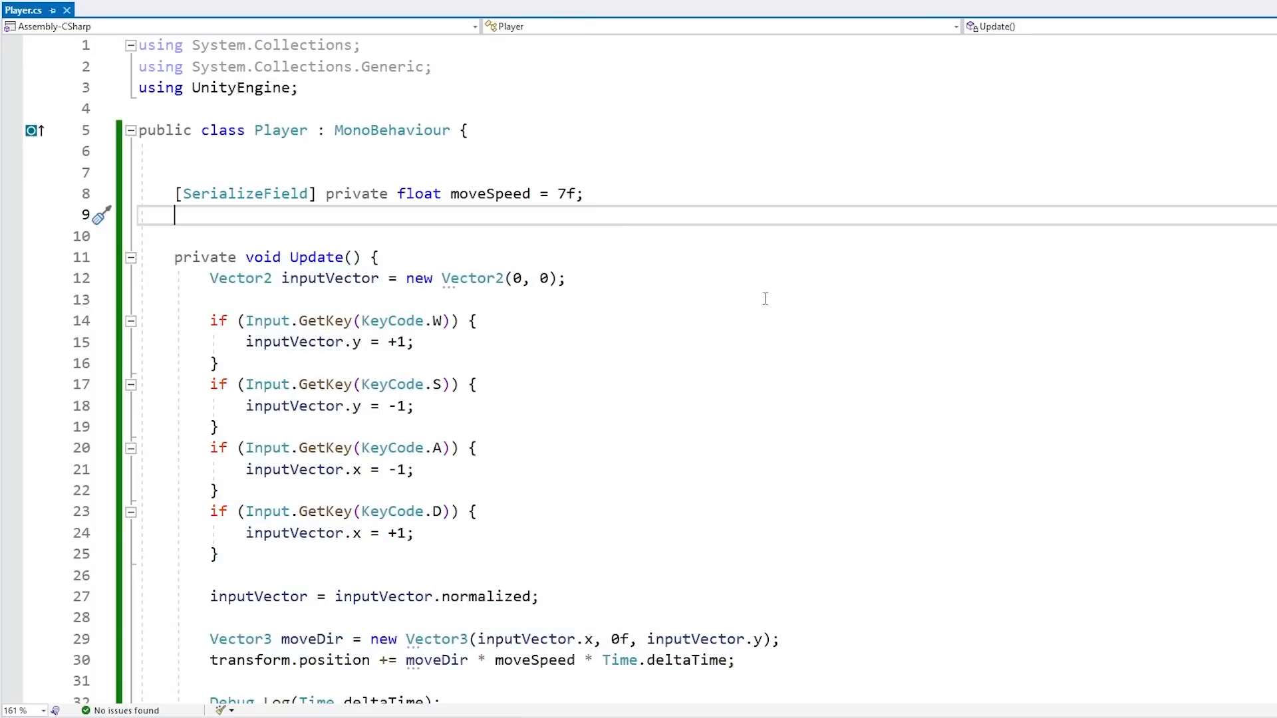
left_click_drag(426, 220, 428, 177)
left_click(565, 216)
double_click(514, 194)
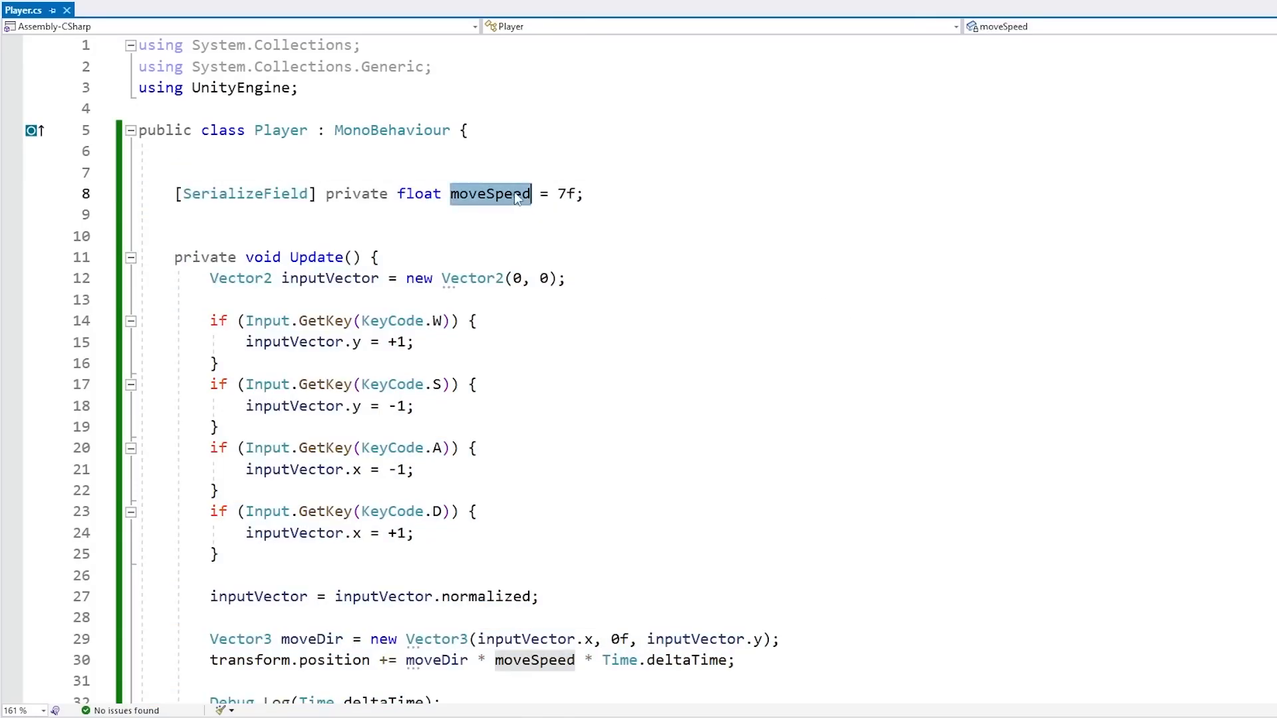
scroll(557, 383, "down", 2)
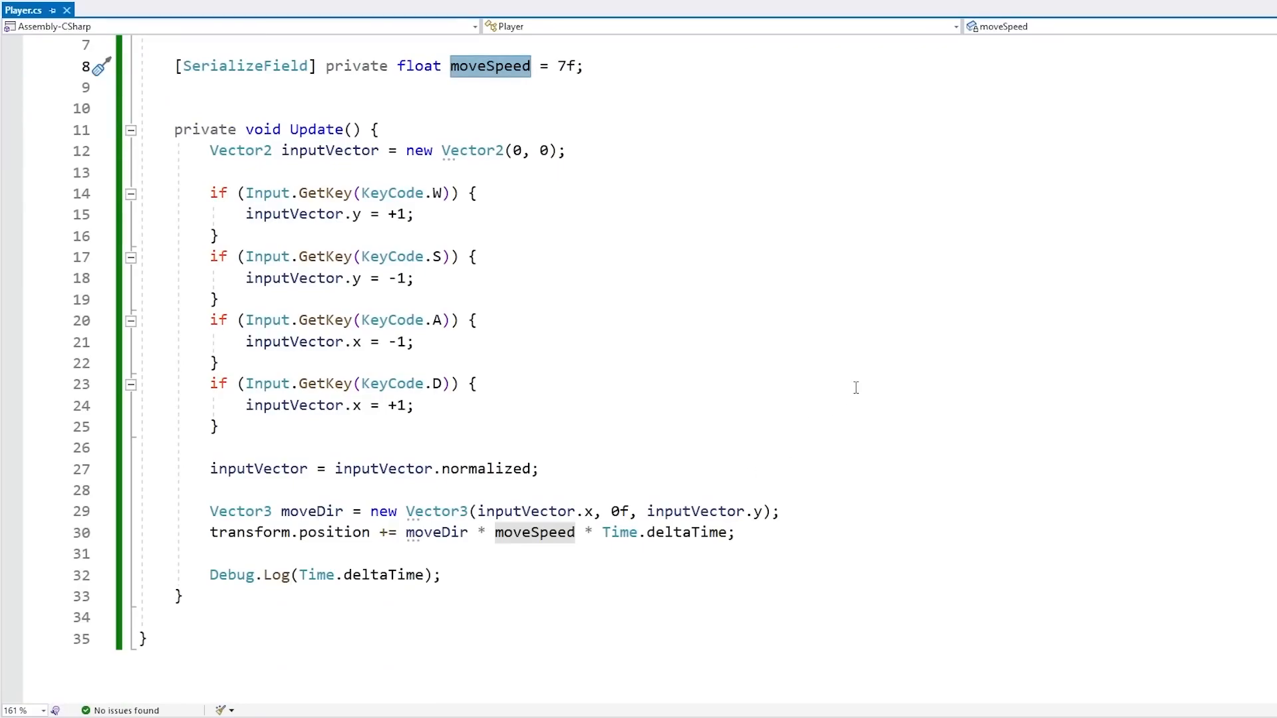
key("ctrl+shift+Down")
key("ctrl+shift+Right")
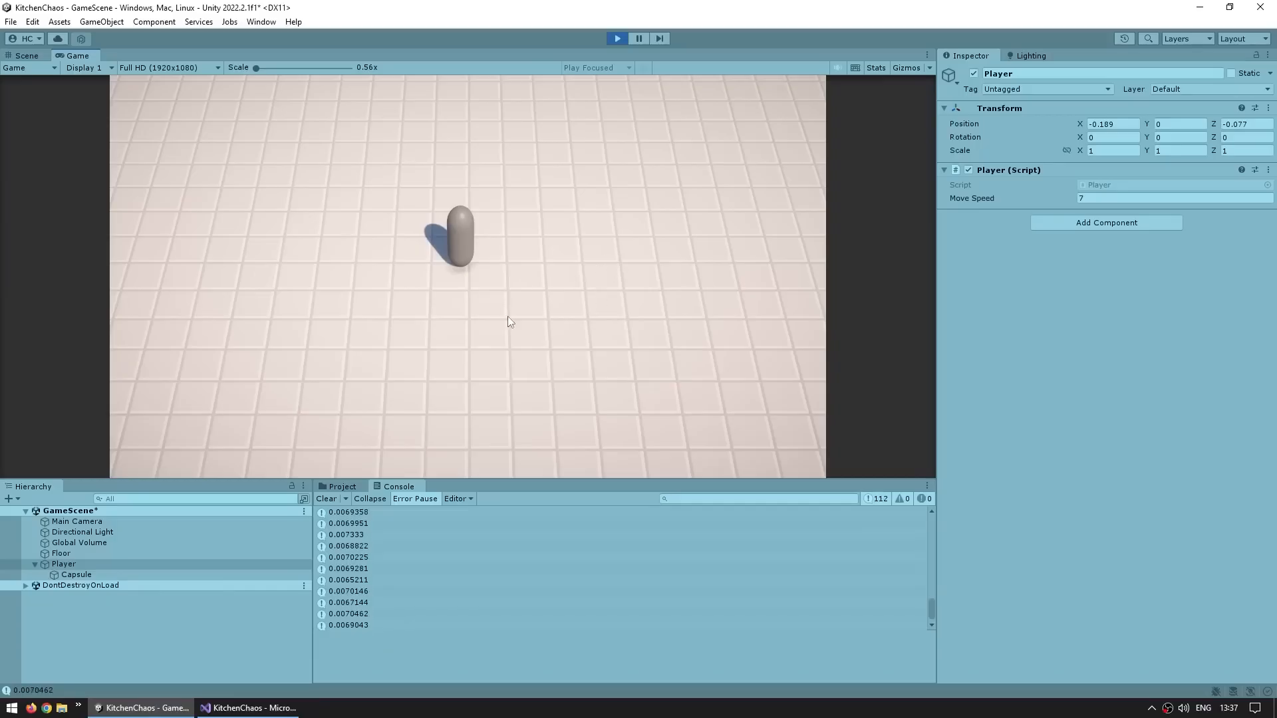
Move the player around with WASD in Play mode to test the movement
key("d")
key("w")
key("a")
key("s")
key("d")
key("s")
key("a")
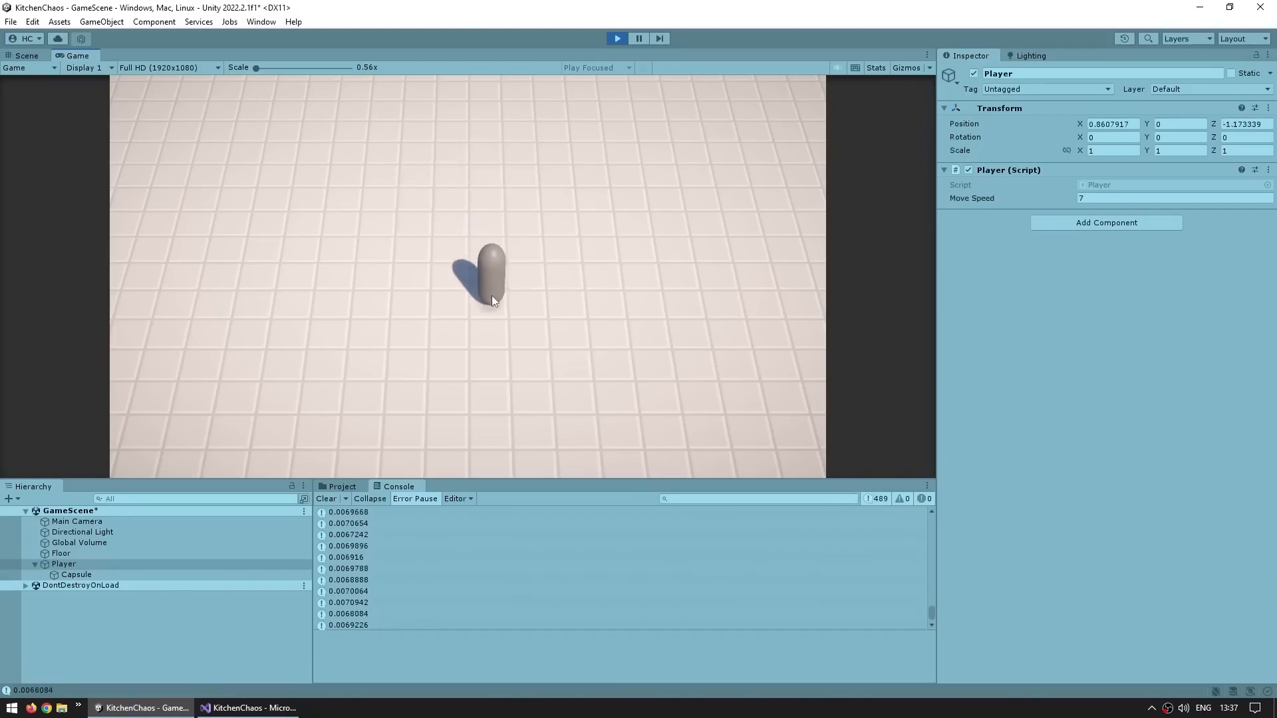
key("s")
key("d")
key("w")
key("a")
key("w")
key("d")
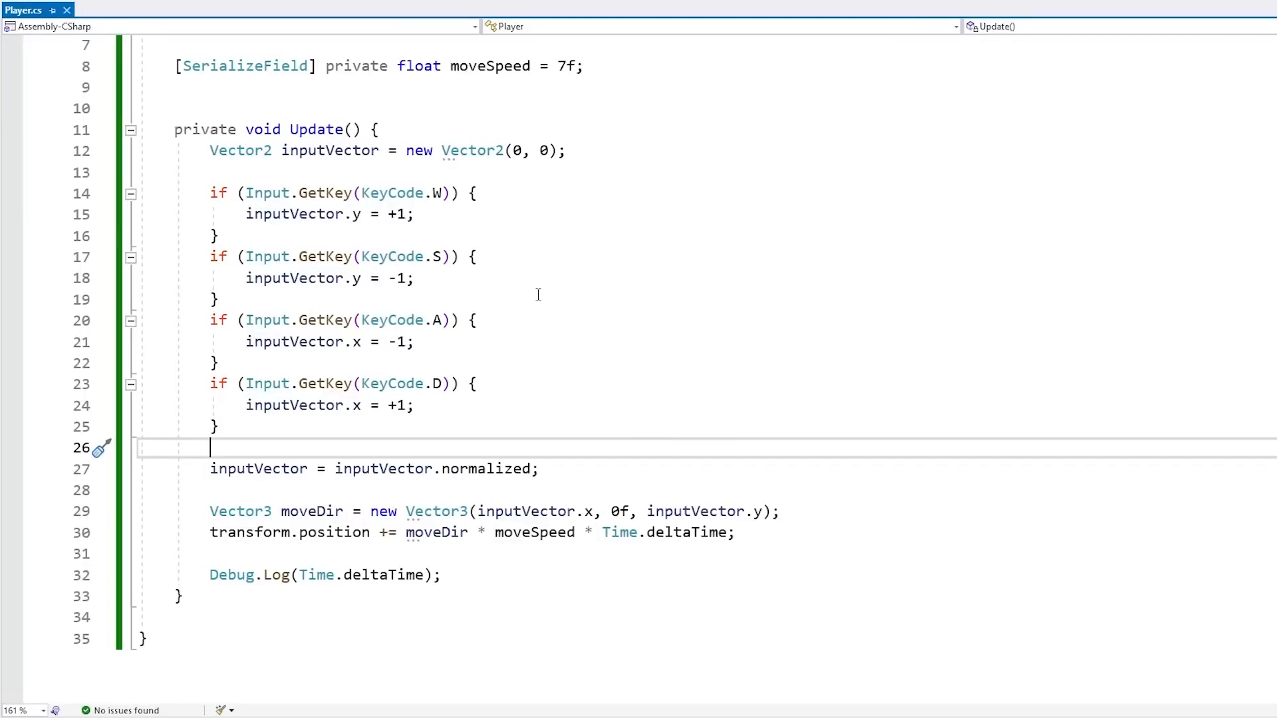
Add the PlayerVisual prefab from the PrefabsVisuals folder as a child of the Player object
left_click_drag(348, 169, 341, 445)
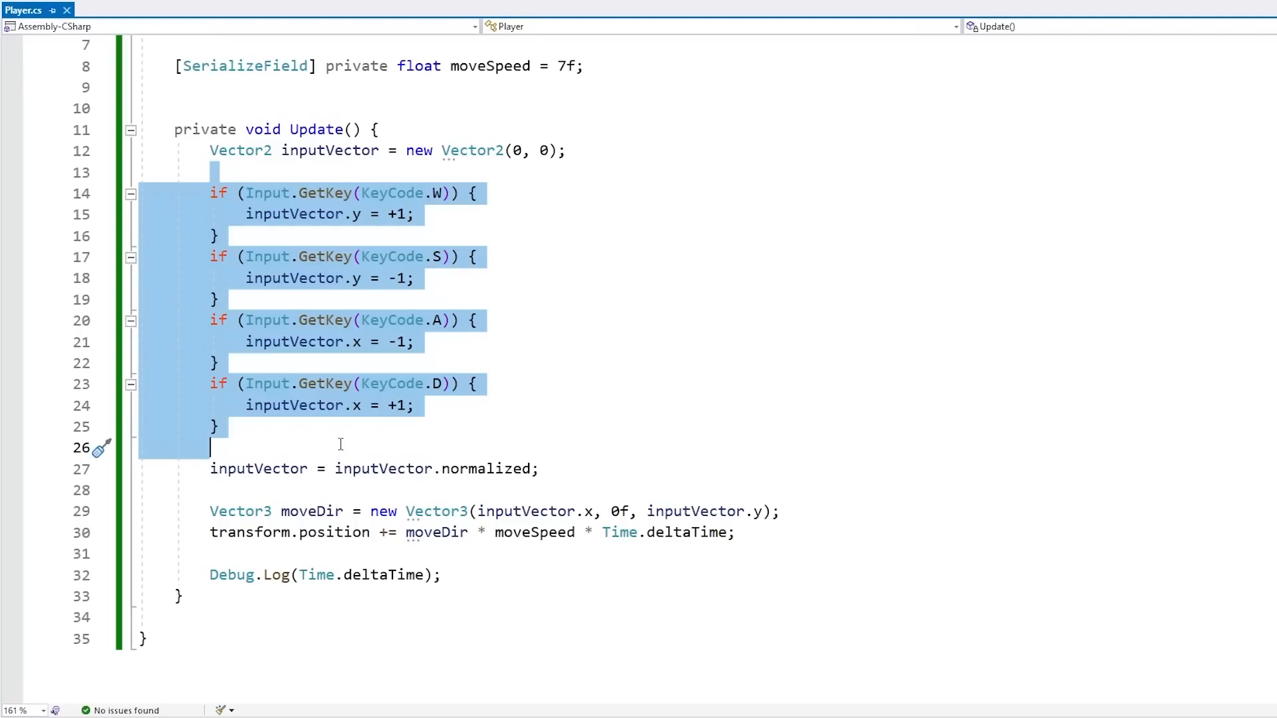
left_click(340, 445)
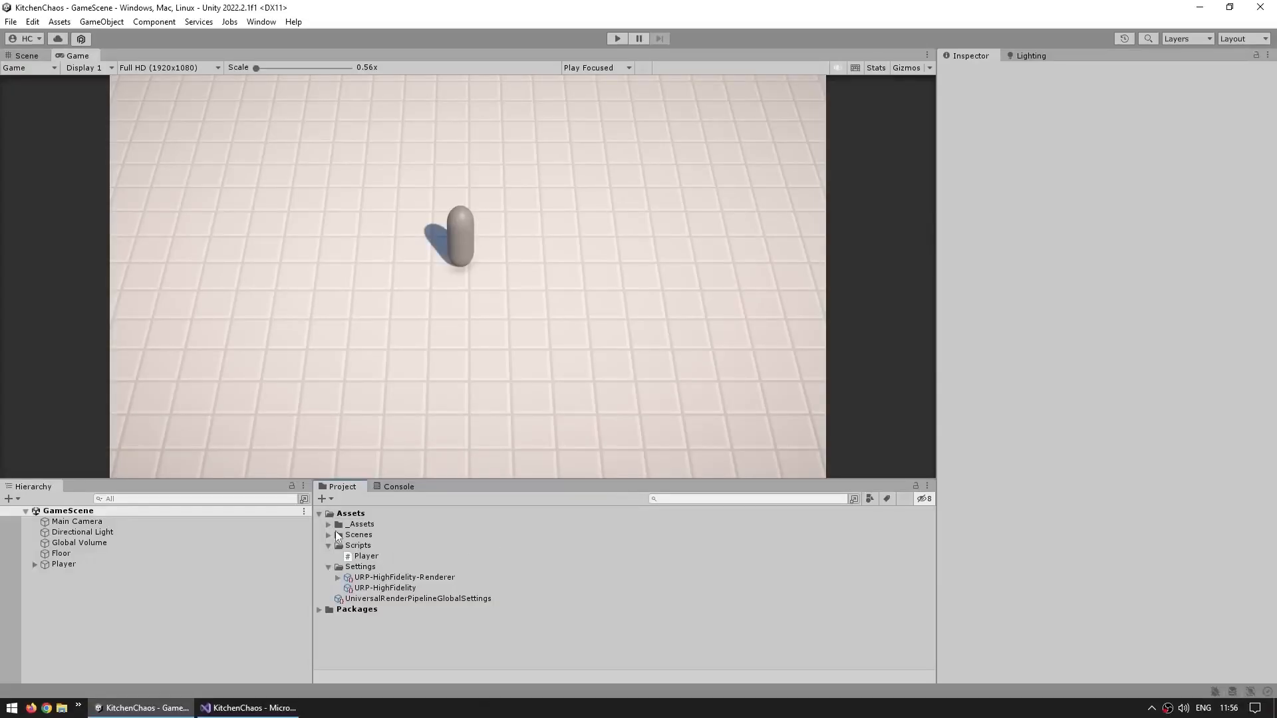
left_click(329, 524)
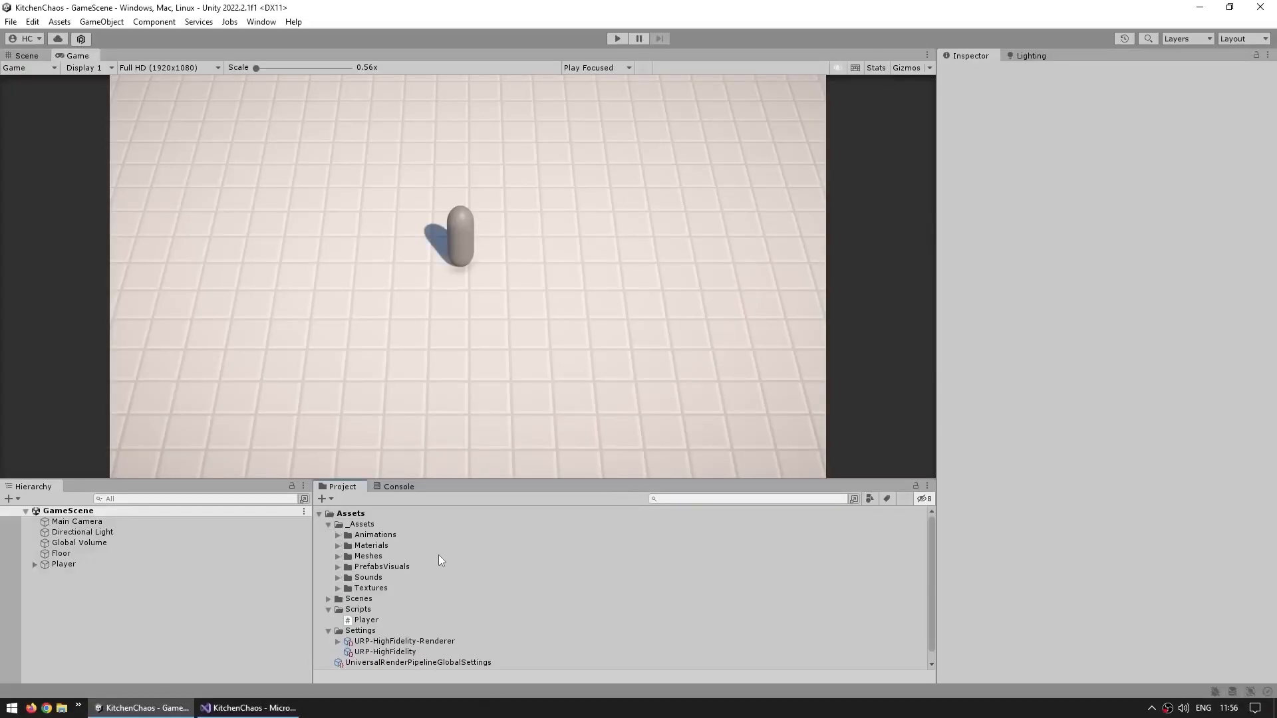
left_click(337, 567)
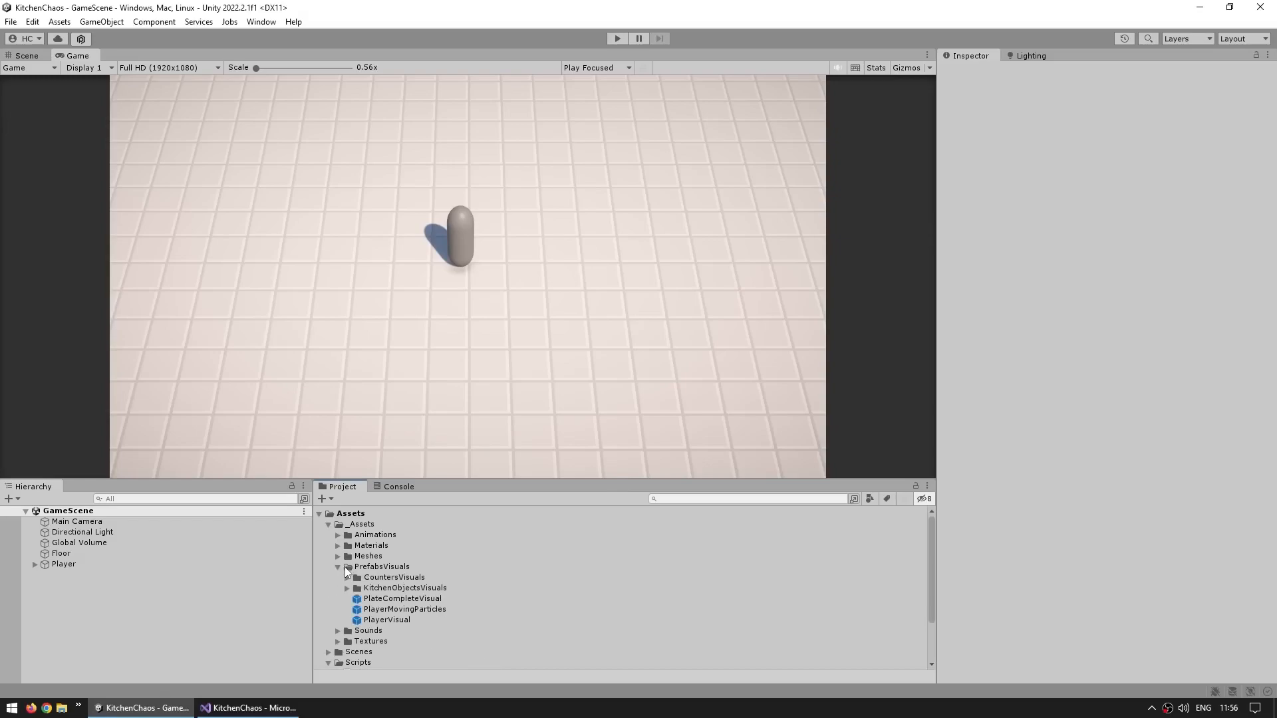
left_click(375, 620)
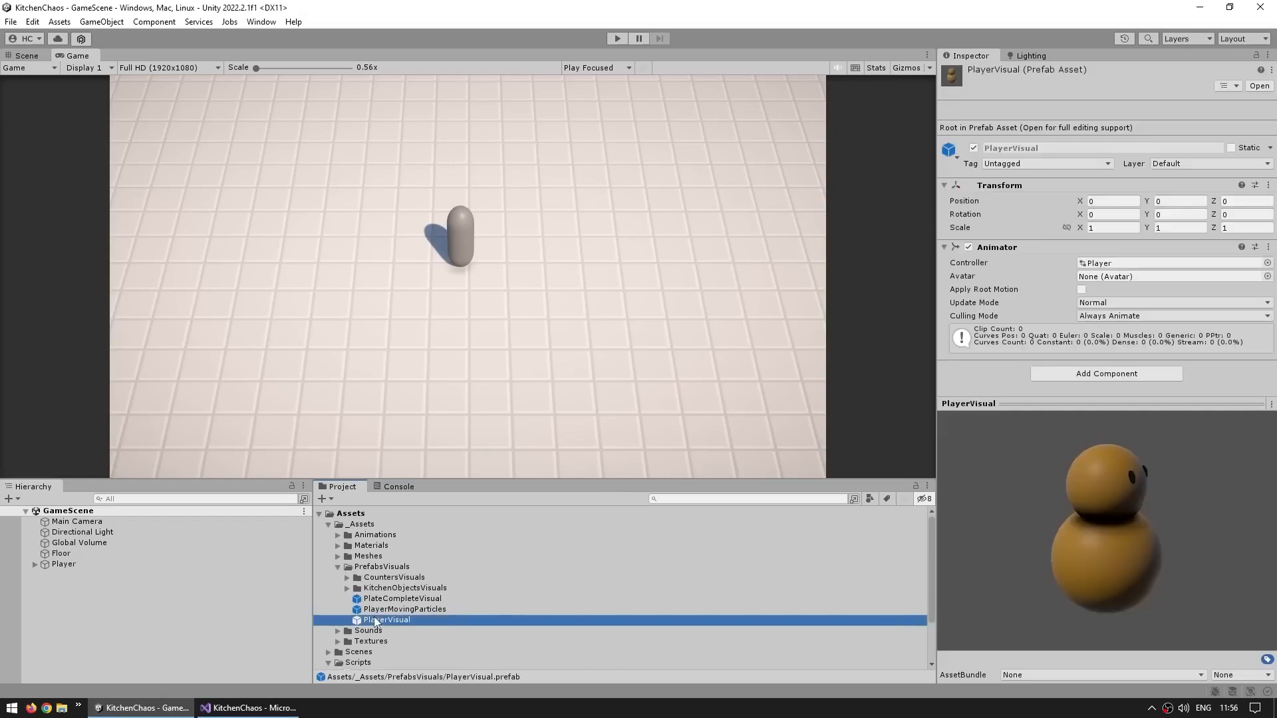
left_click_drag(408, 620, 93, 582)
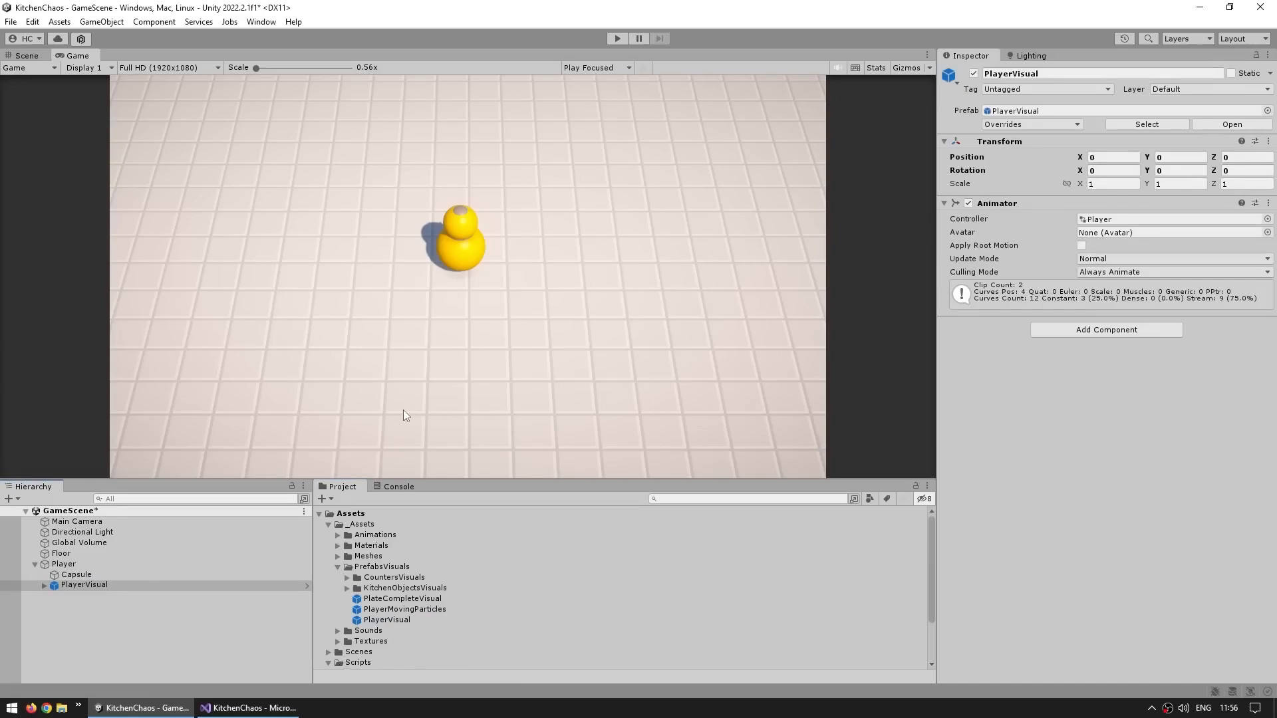
Delete the Capsule child object from the Player
left_click(73, 565)
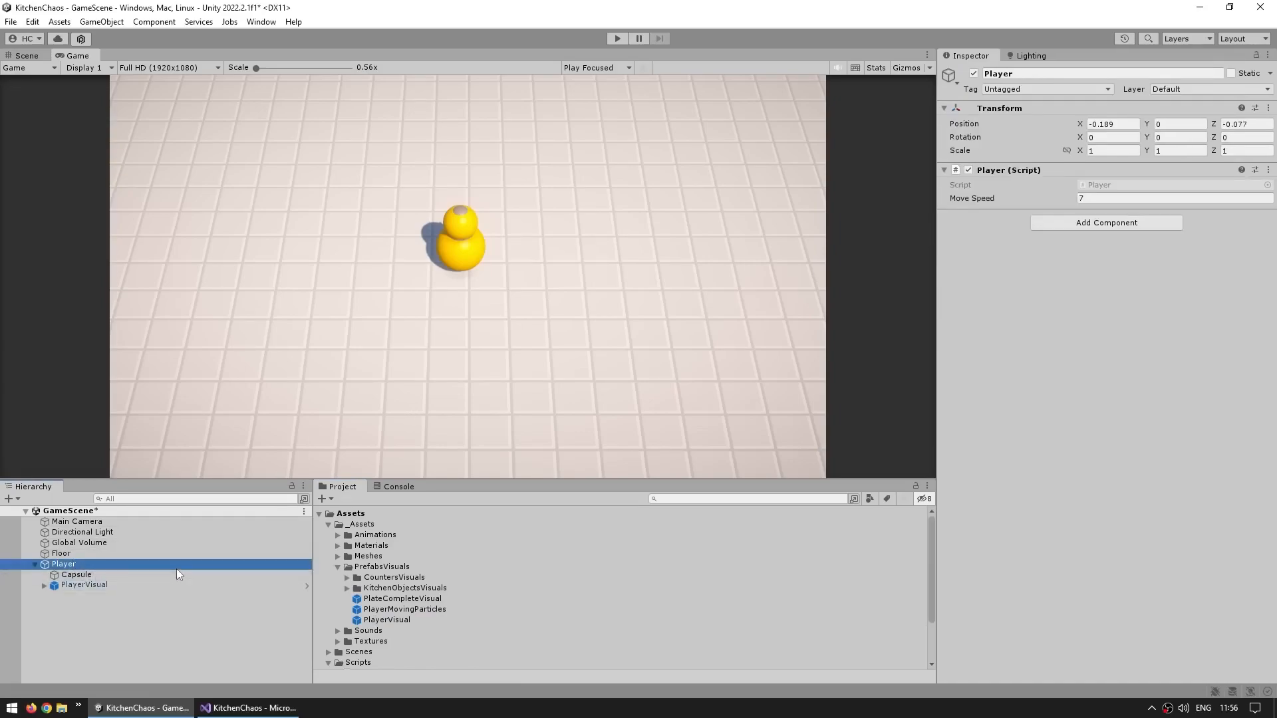
left_click(125, 585)
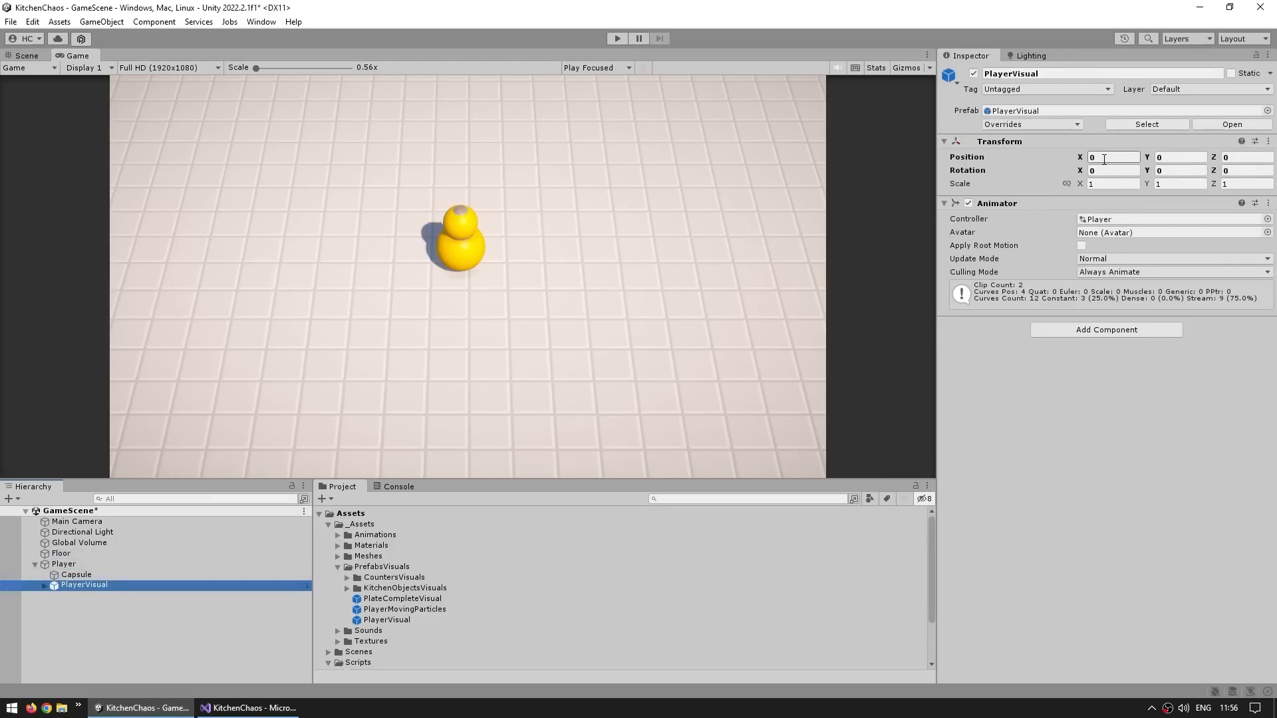
left_click(124, 565)
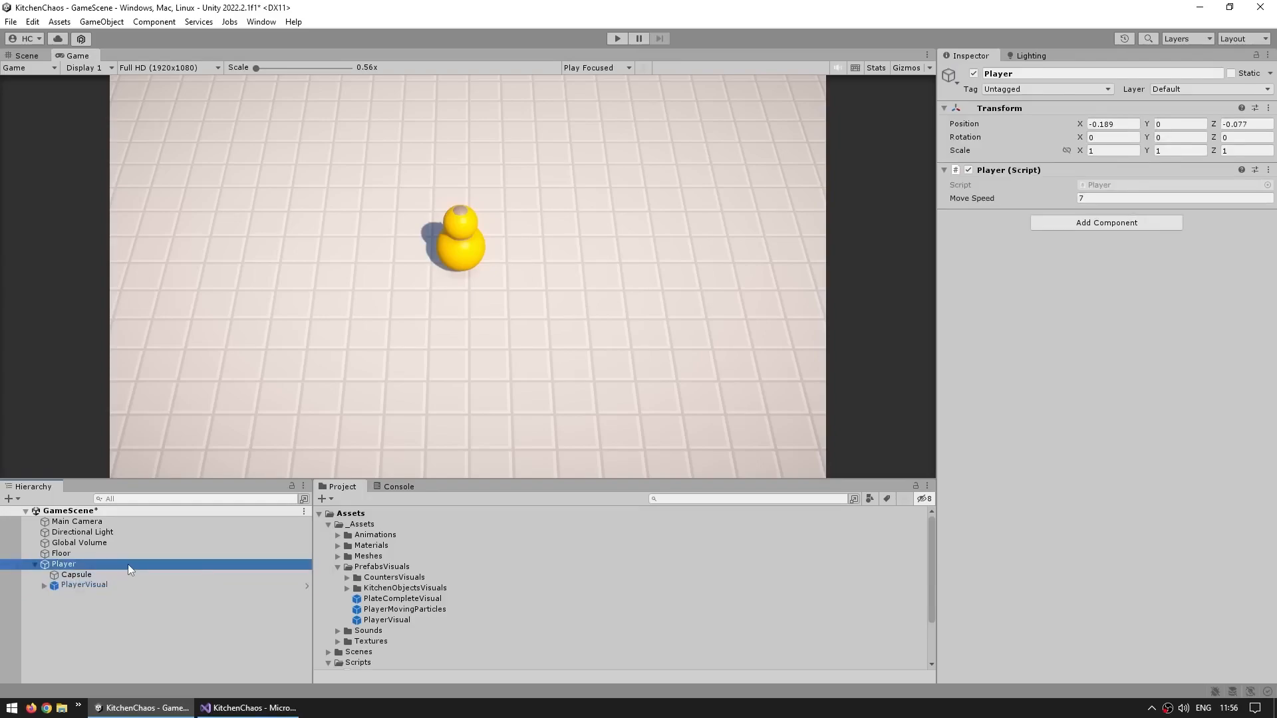
left_click(97, 584)
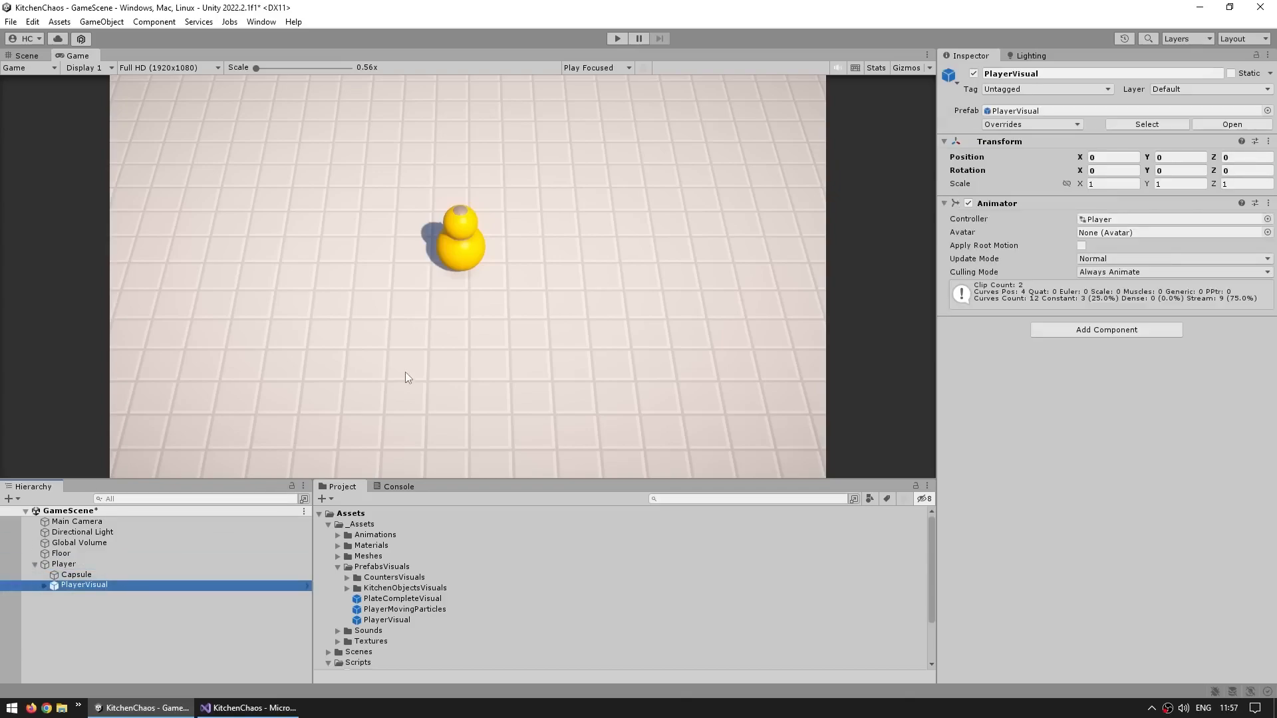
left_click(94, 576)
key("Delete")
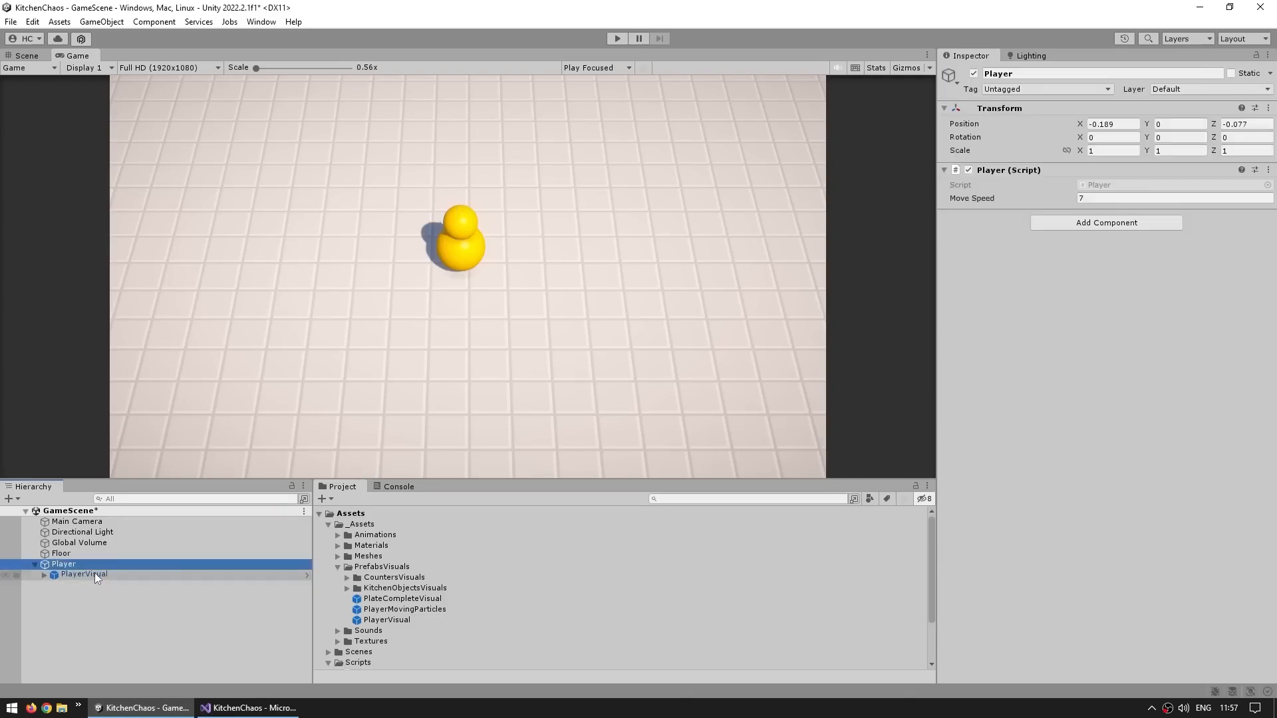
Frame PlayerVisual in the Scene view and select its Body object
double_click(95, 572)
scroll(403, 243, "down", 2)
left_click_drag(401, 273, 920, 295, "alt")
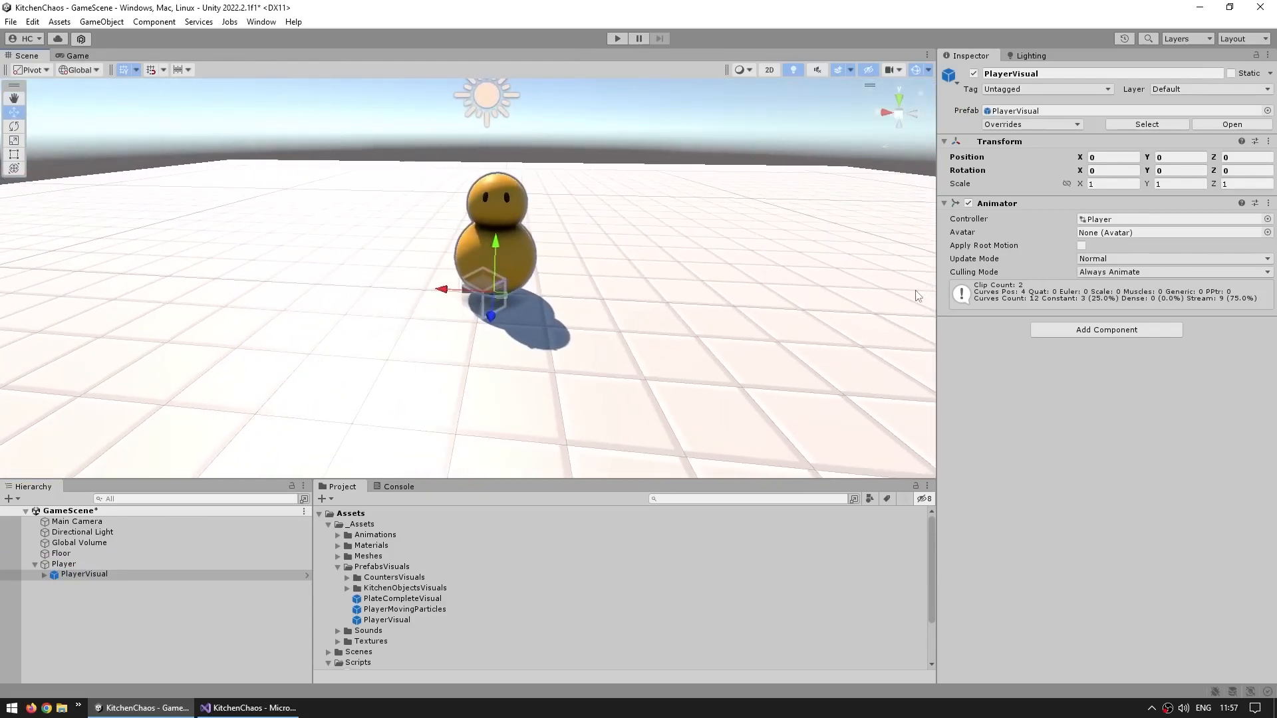
middle_click_drag(637, 263, 550, 308)
left_click(450, 246)
left_click(441, 263)
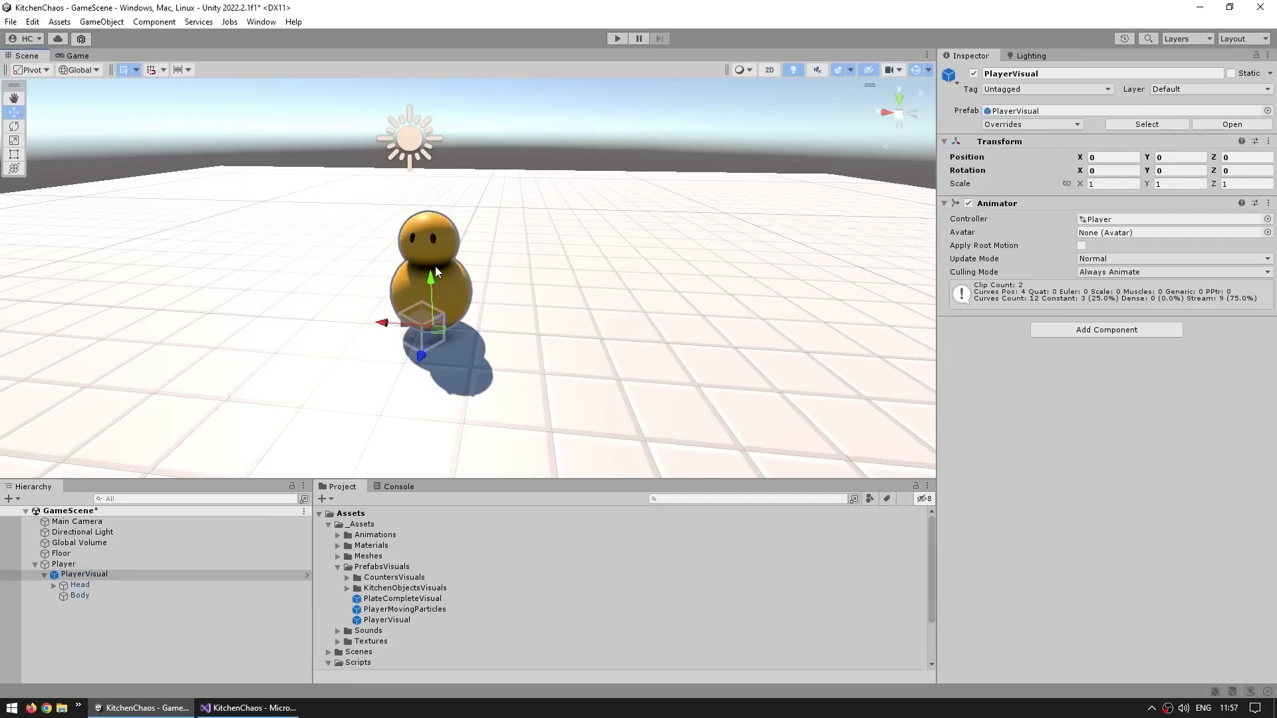
left_click(435, 266)
Inspect the Body's PlayerBody material and its Universal Render Pipeline/Lit shader settings
left_click(1110, 237)
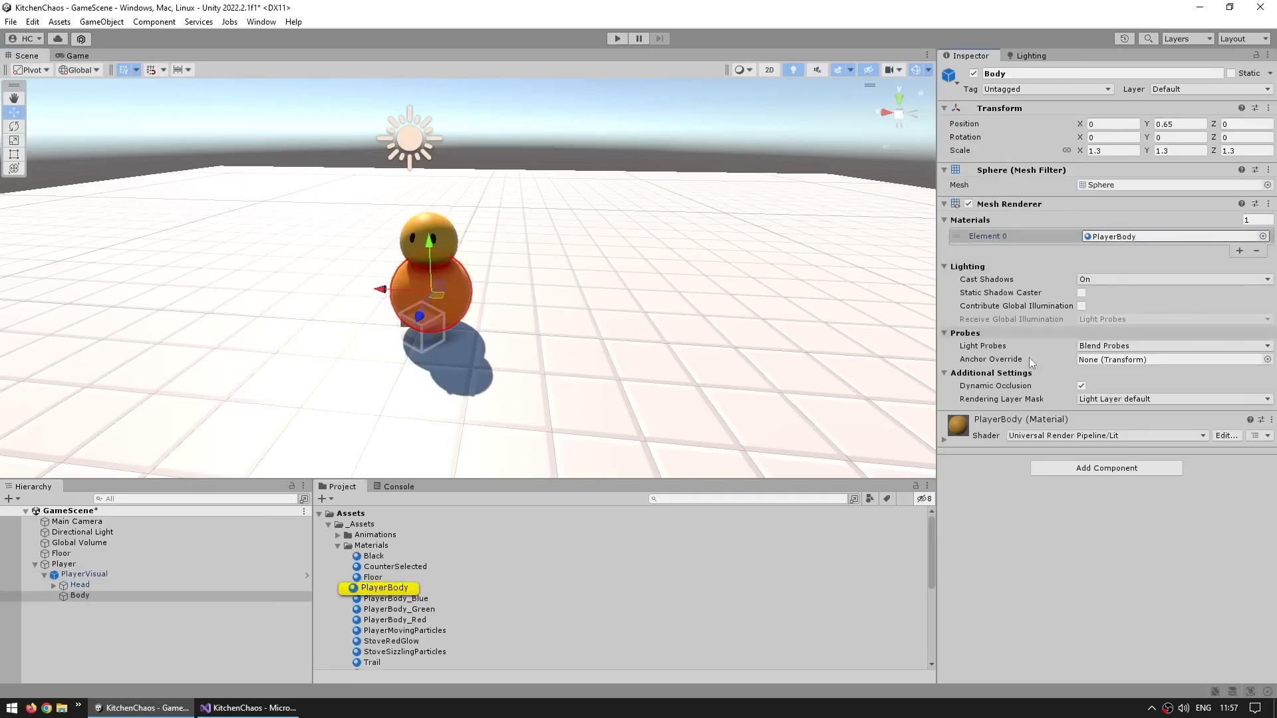
left_click(994, 422)
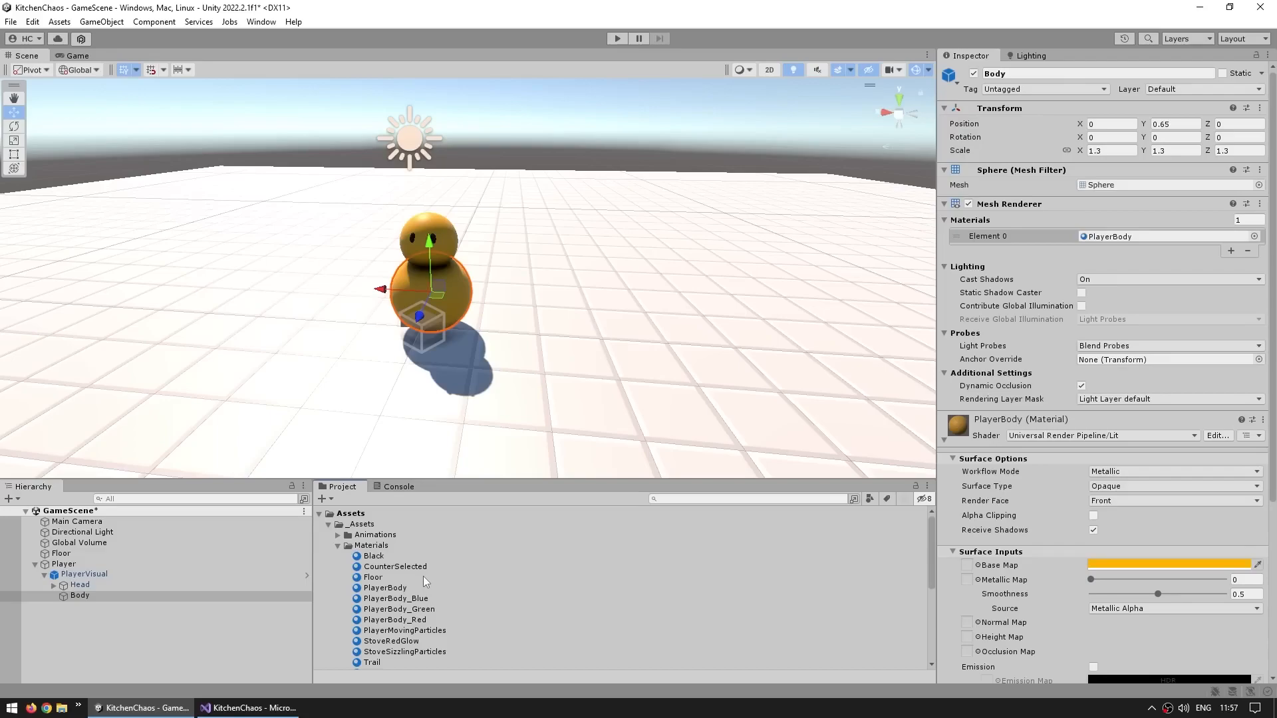
left_click(378, 590)
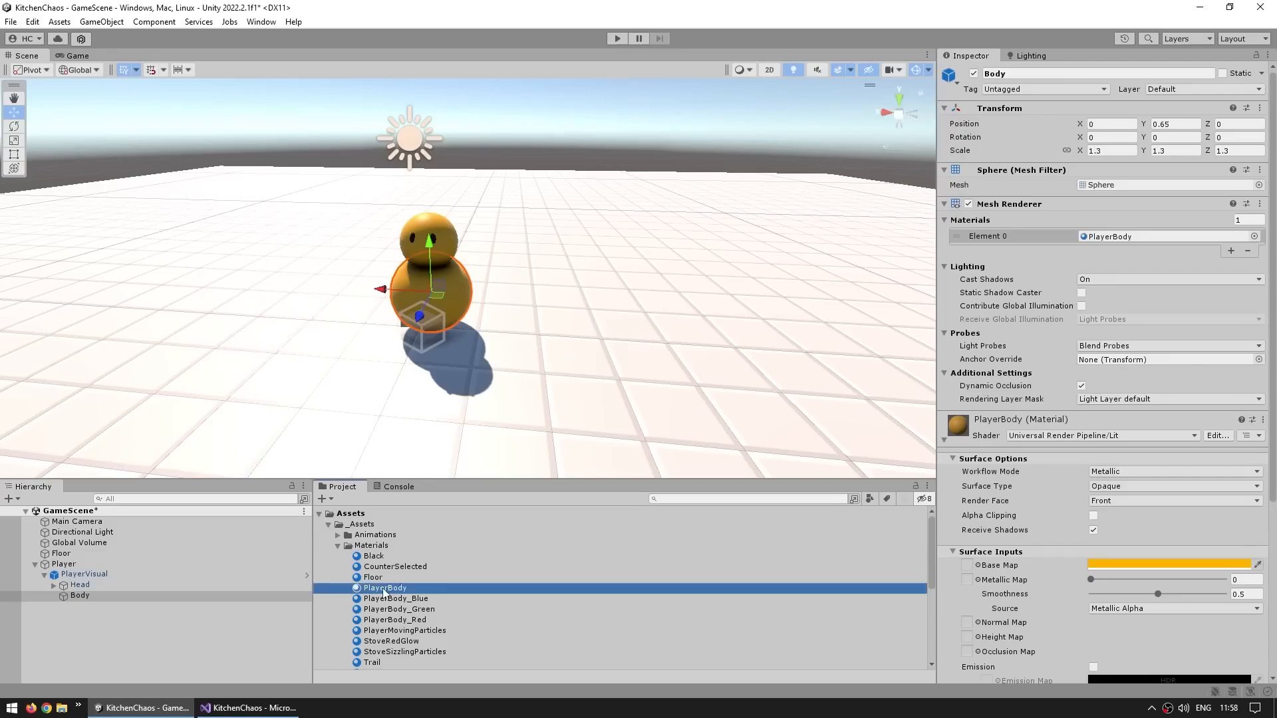
left_click_drag(1016, 415, 1030, 487)
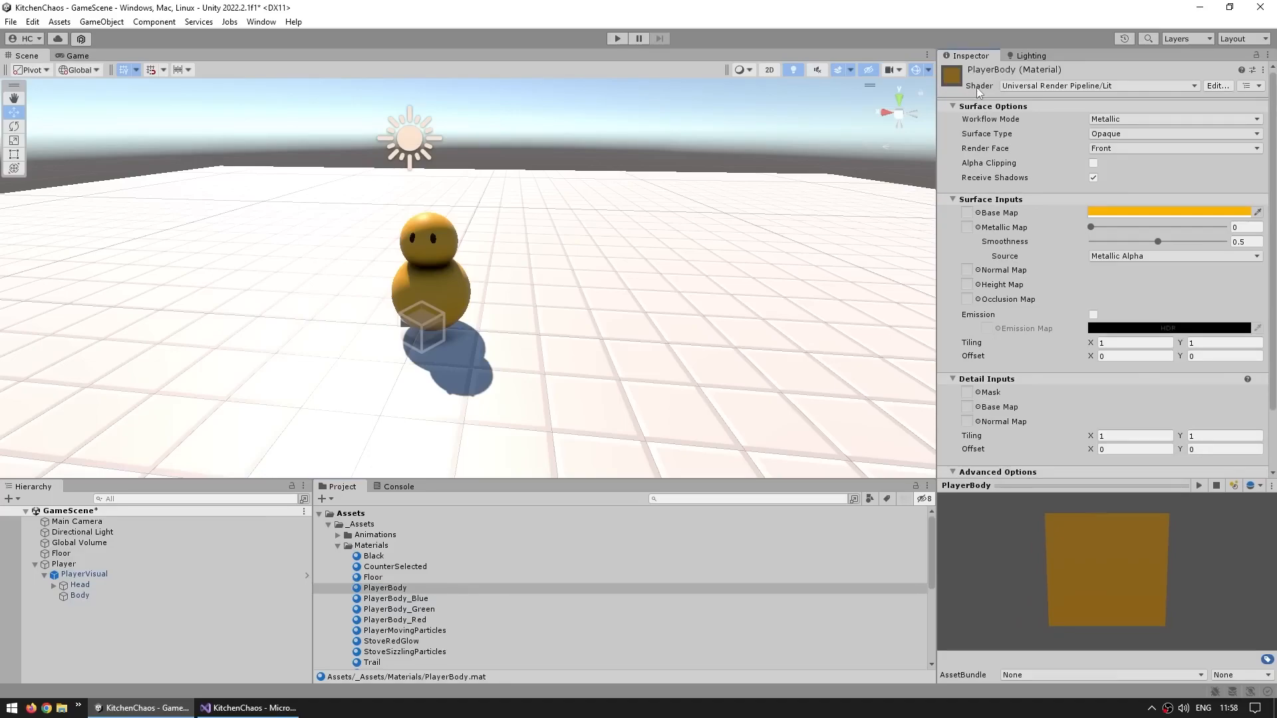
left_click(1061, 87)
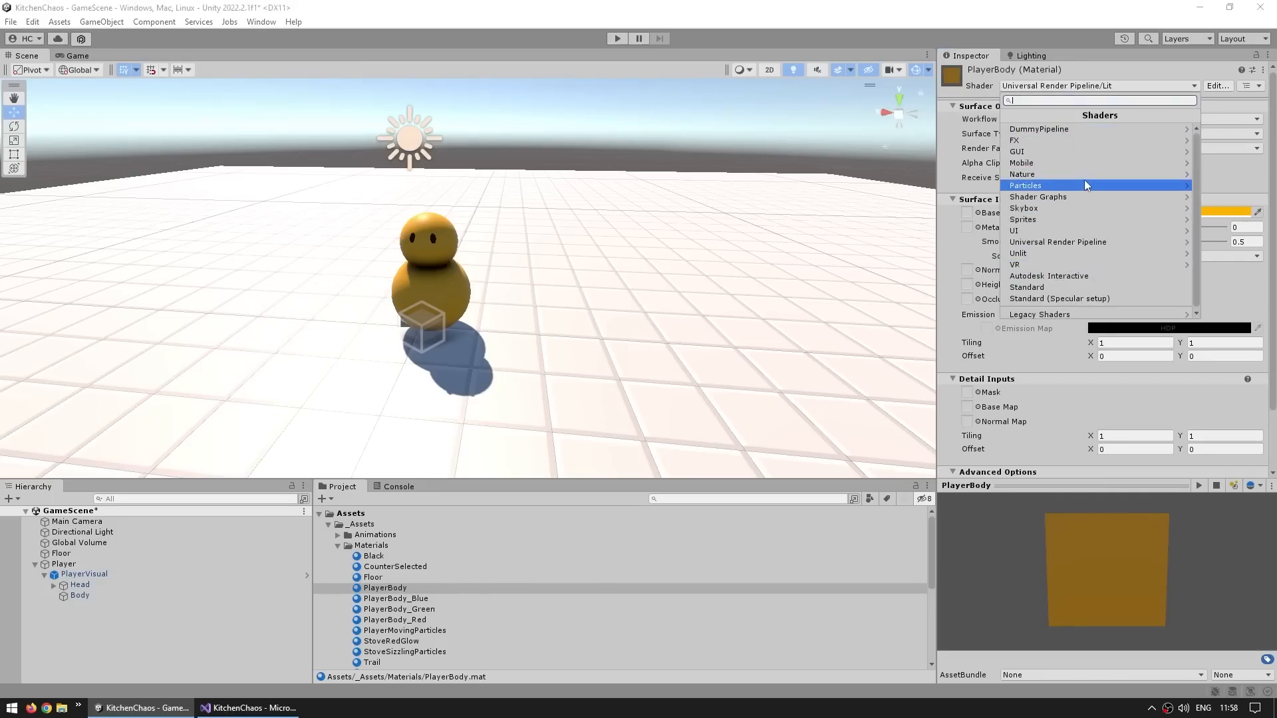
left_click(1044, 241)
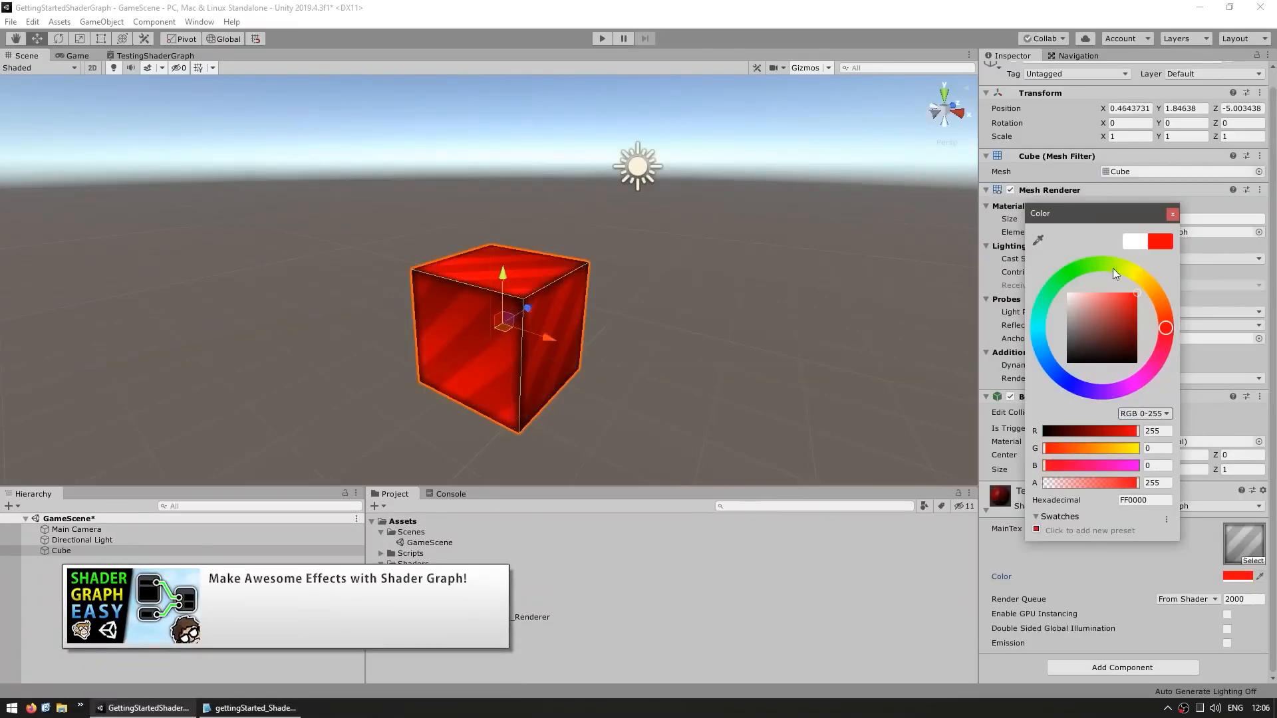
left_click_drag(1112, 269, 1103, 199)
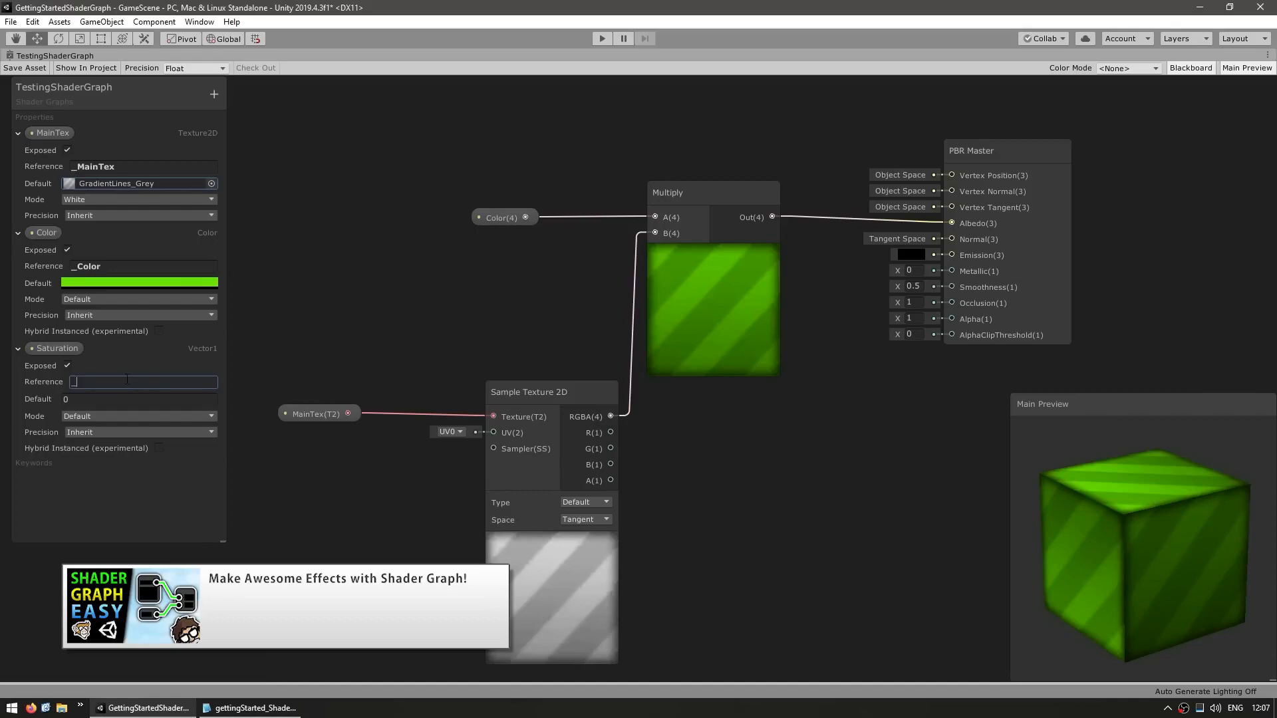
type("Saturation")
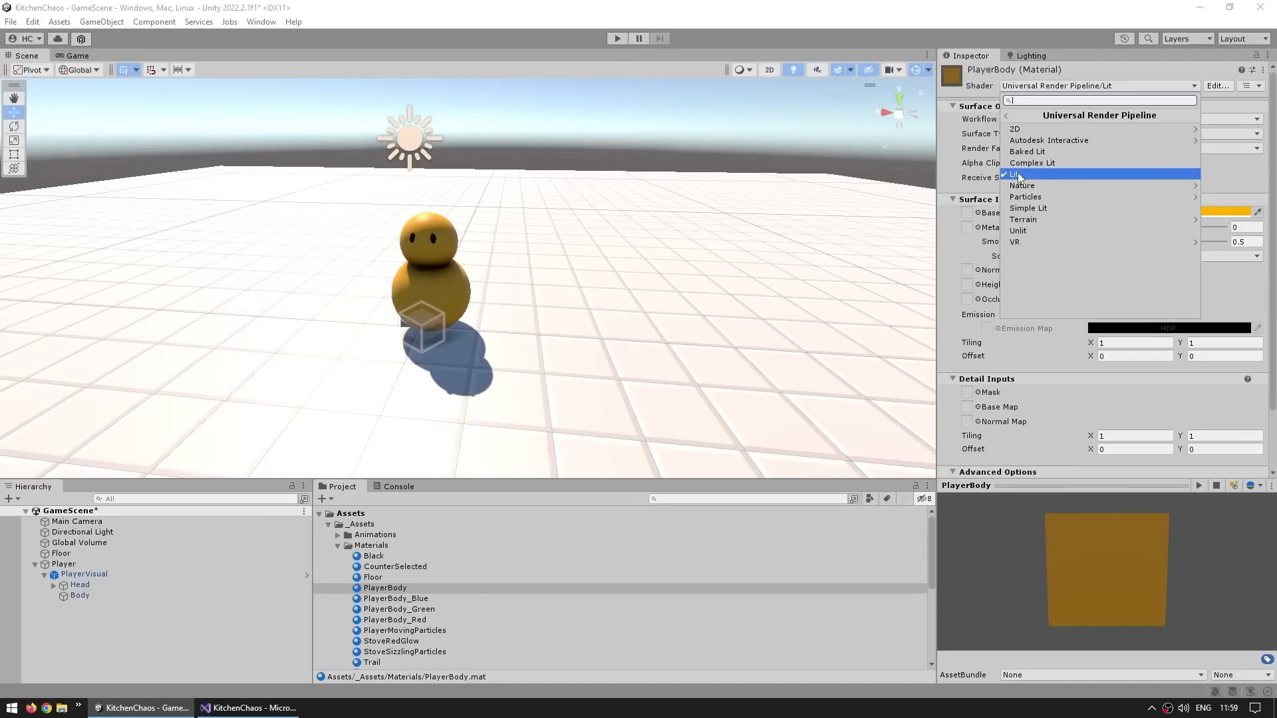
left_click(1019, 176)
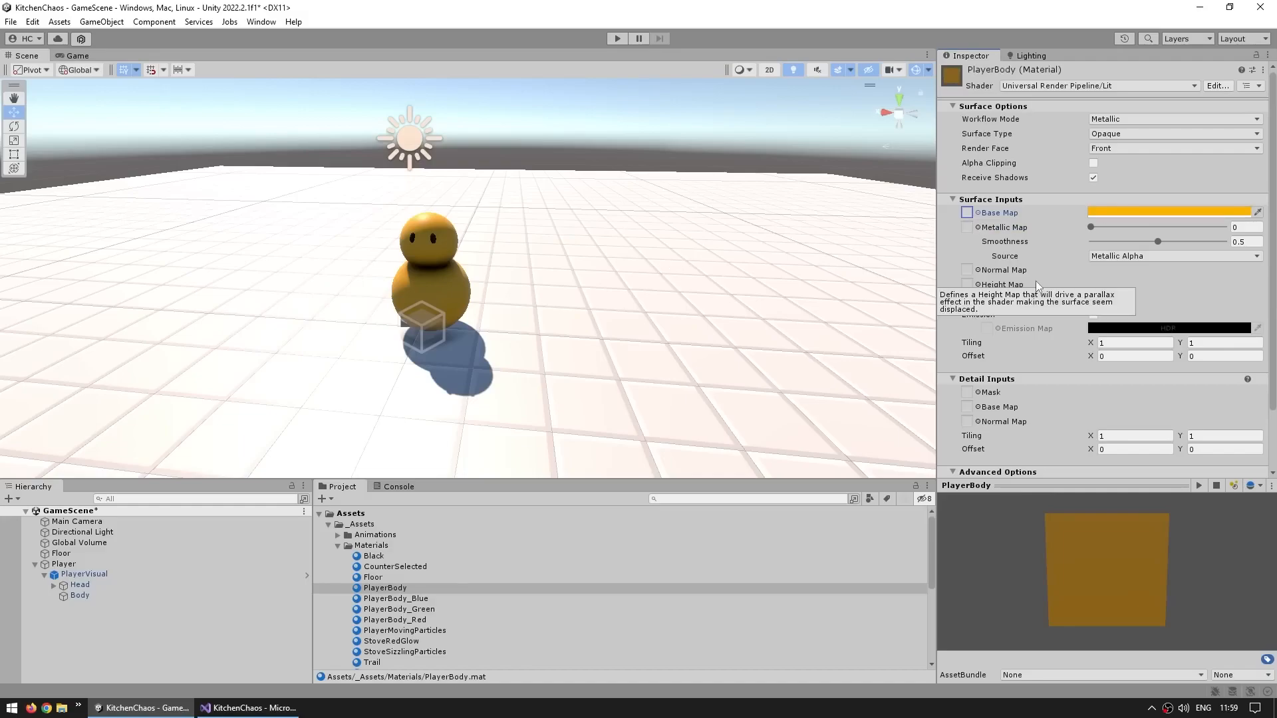
Create a 3D Cube object in the scene
left_click(119, 574)
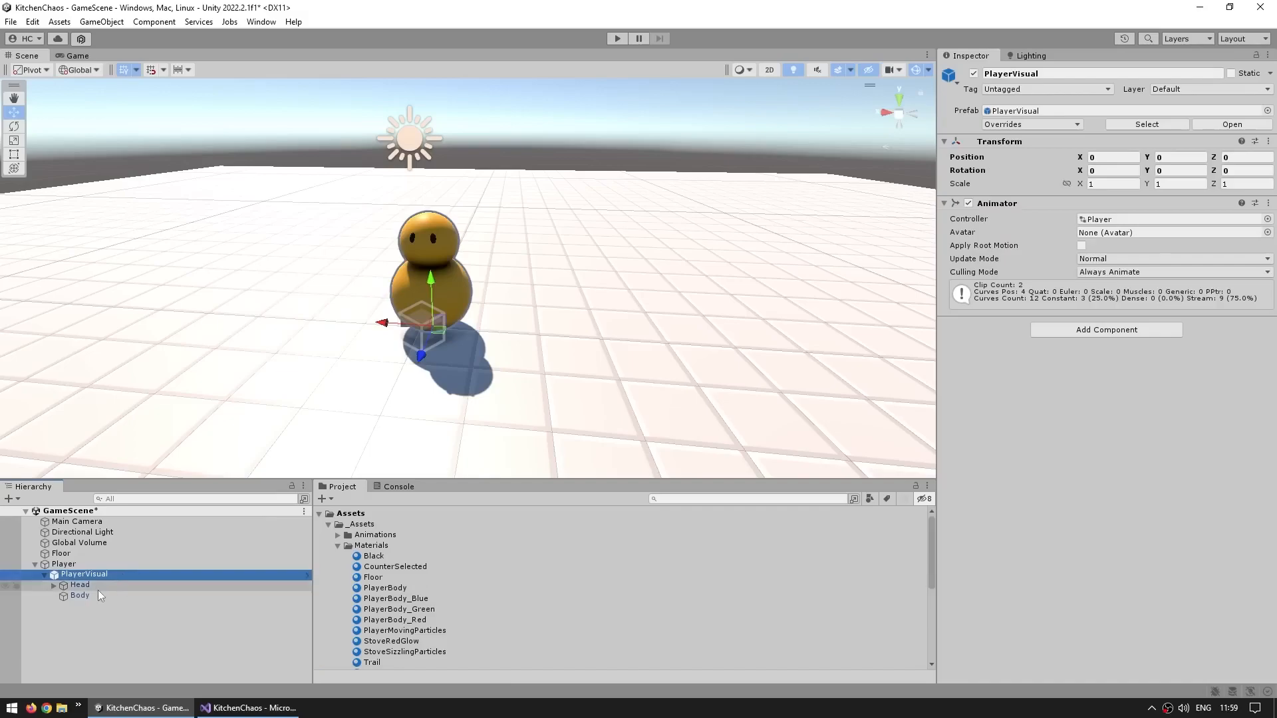
left_click(98, 590)
left_click(88, 596)
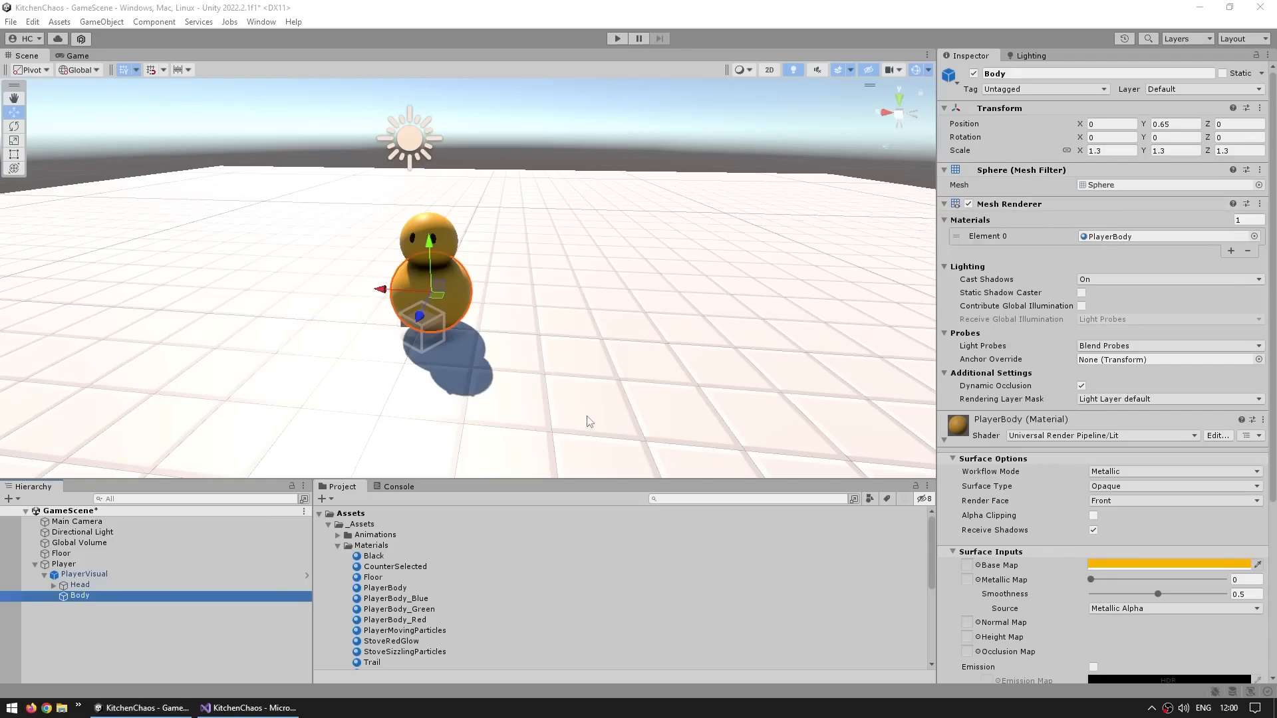
left_click(50, 638)
right_click(57, 646)
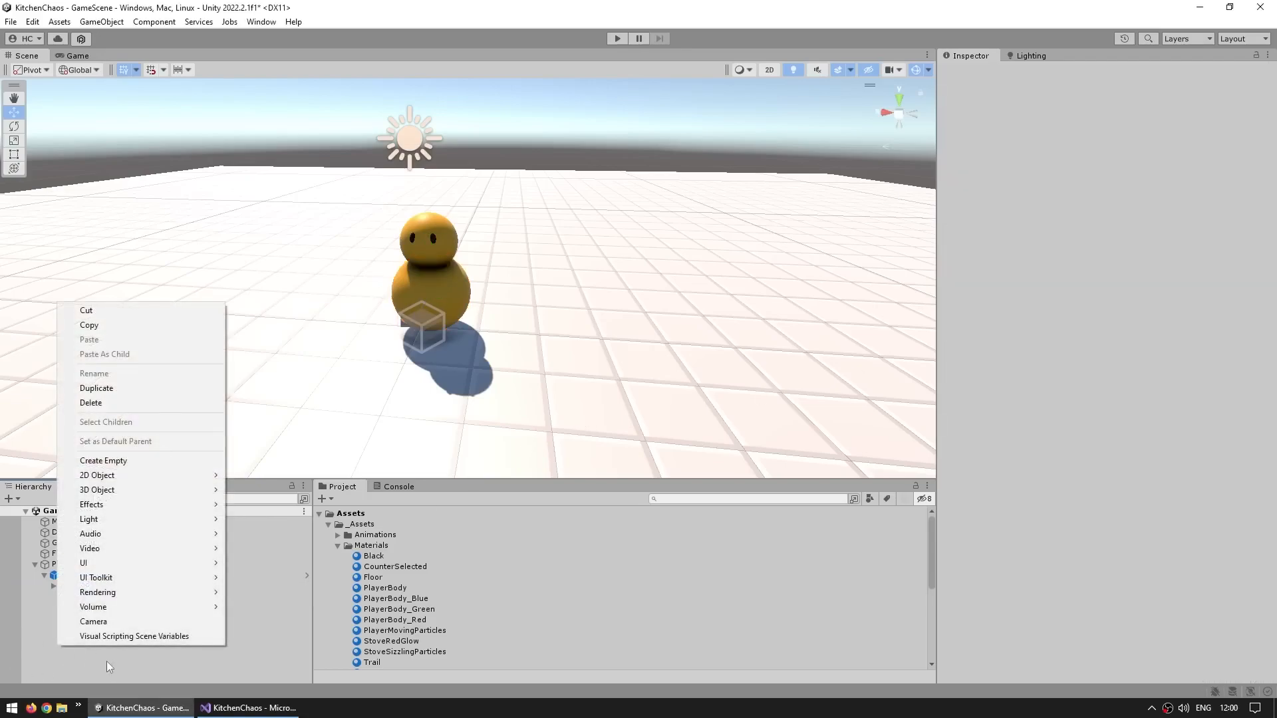
mouse_move(119, 488)
left_click(254, 490)
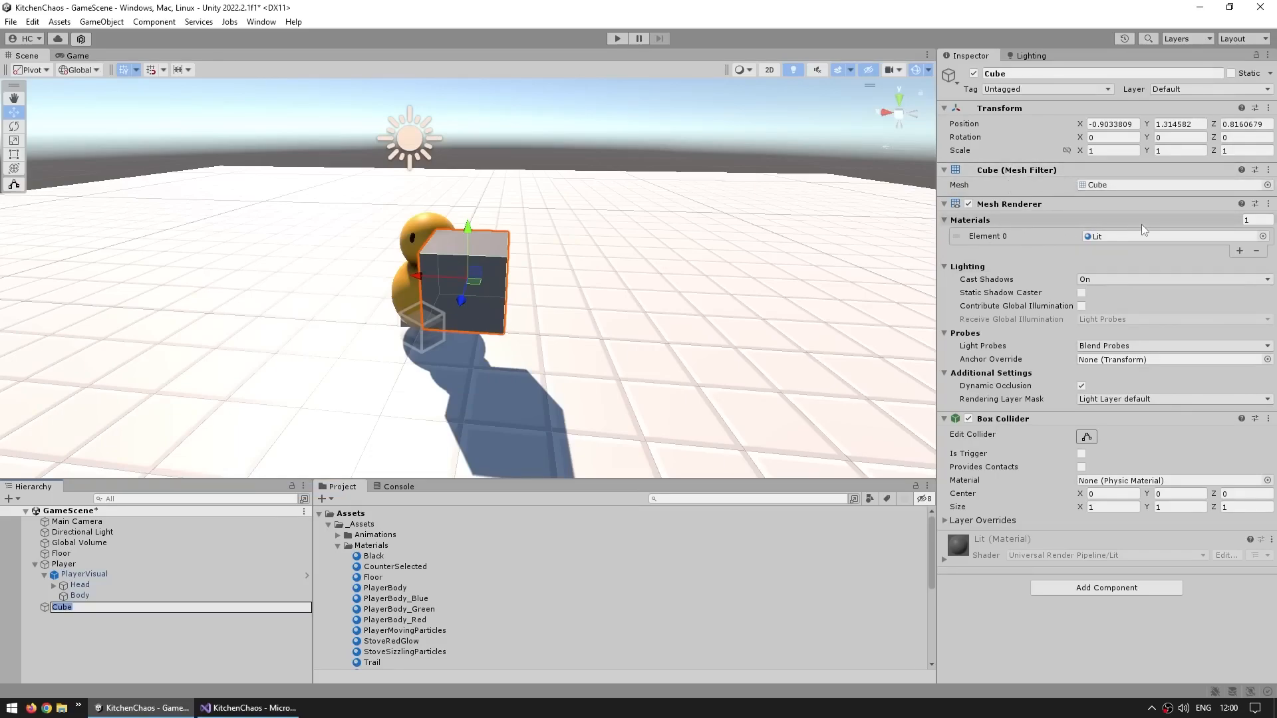
Apply the PlayerBody material to the Cube
left_click(1264, 237)
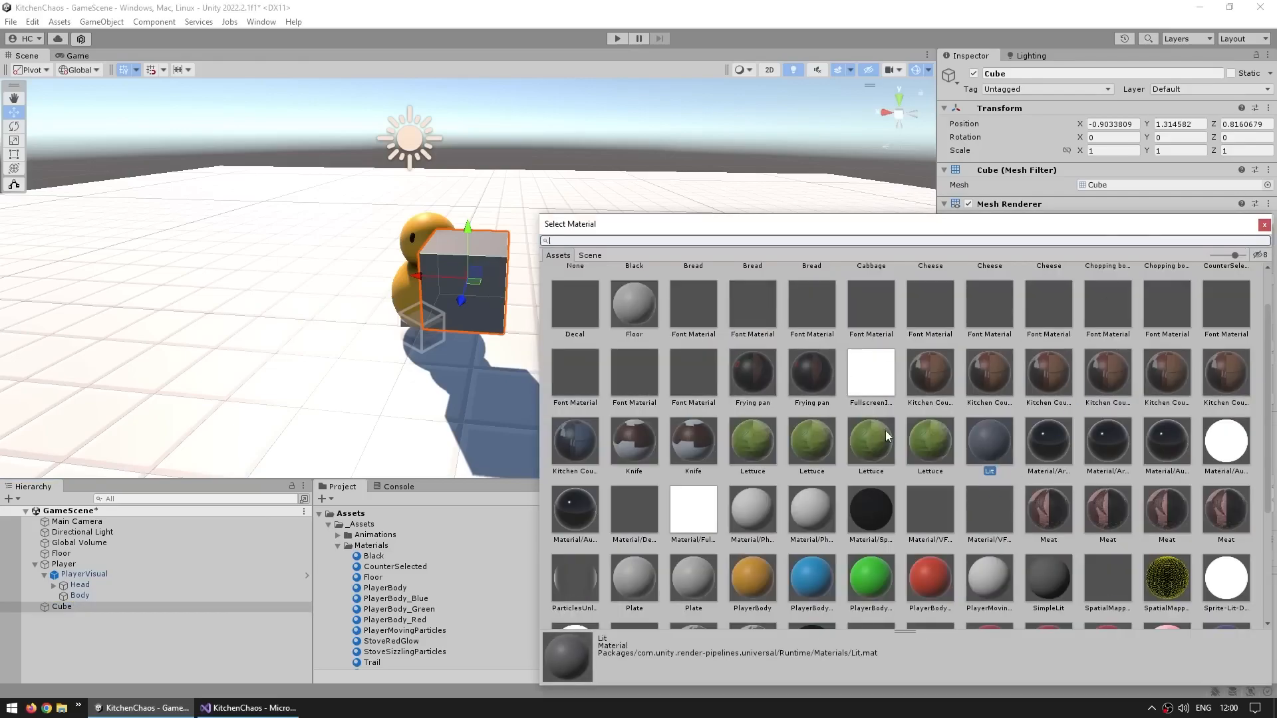
key("Escape")
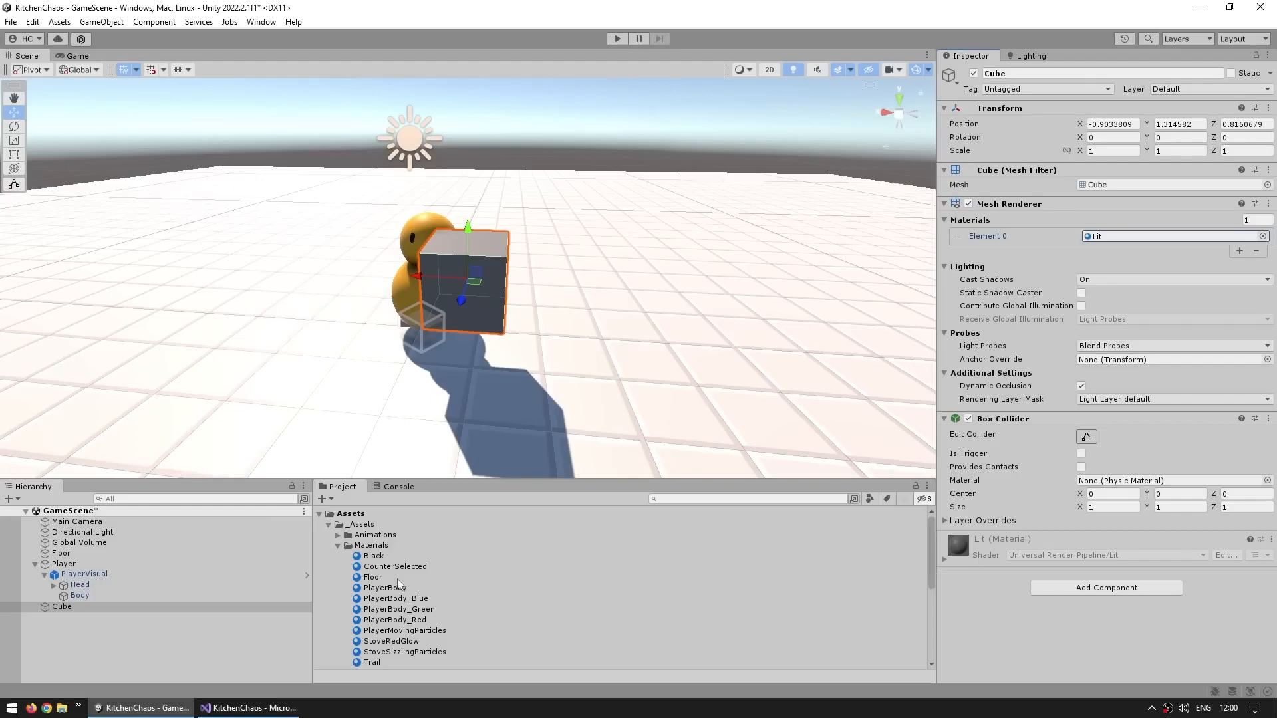
left_click_drag(386, 590, 501, 282)
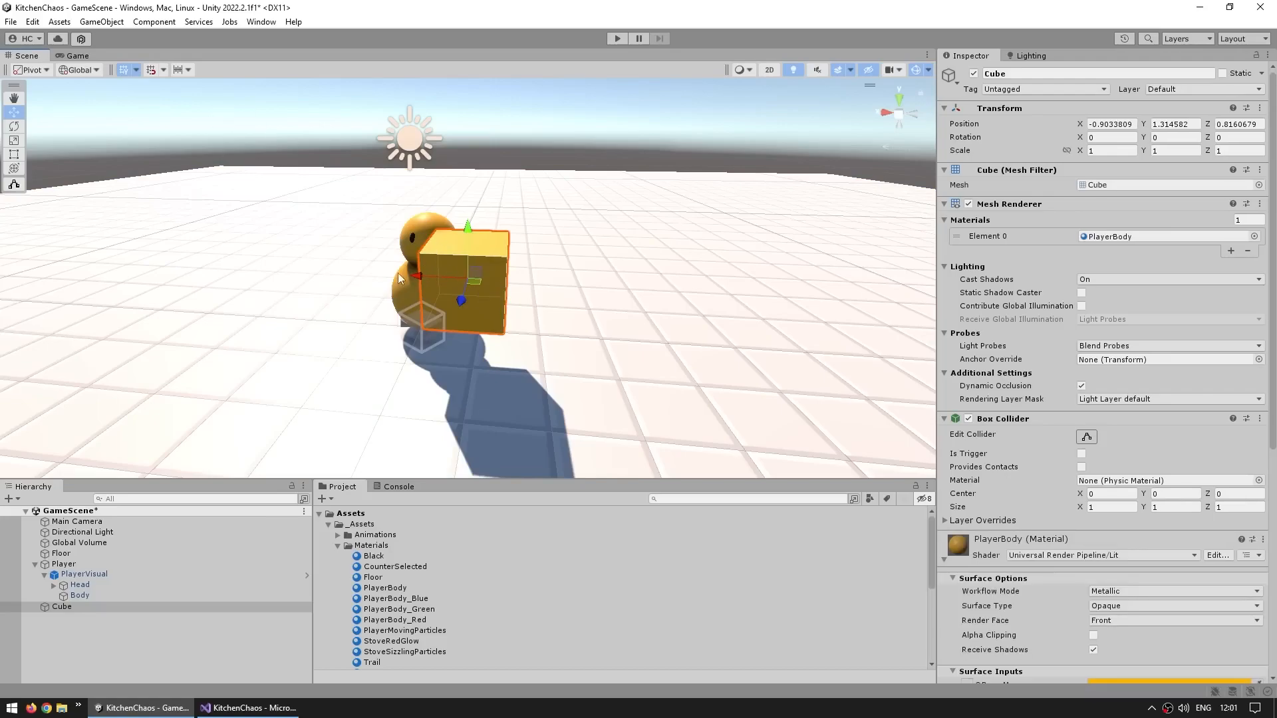
Change the PlayerBody material's Base Map color to white, then undo the change
left_click(75, 55)
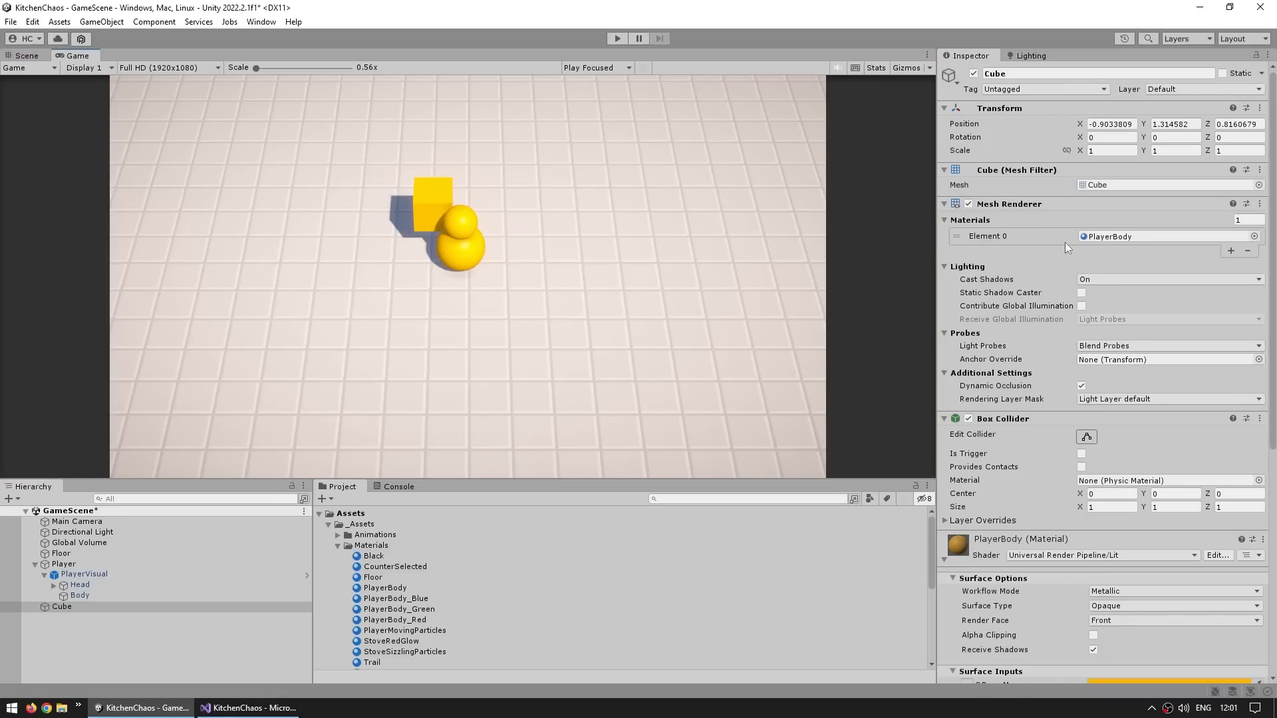
key("ctrl+1")
middle_click_drag(488, 245, 537, 264)
scroll(529, 242, "up", 3)
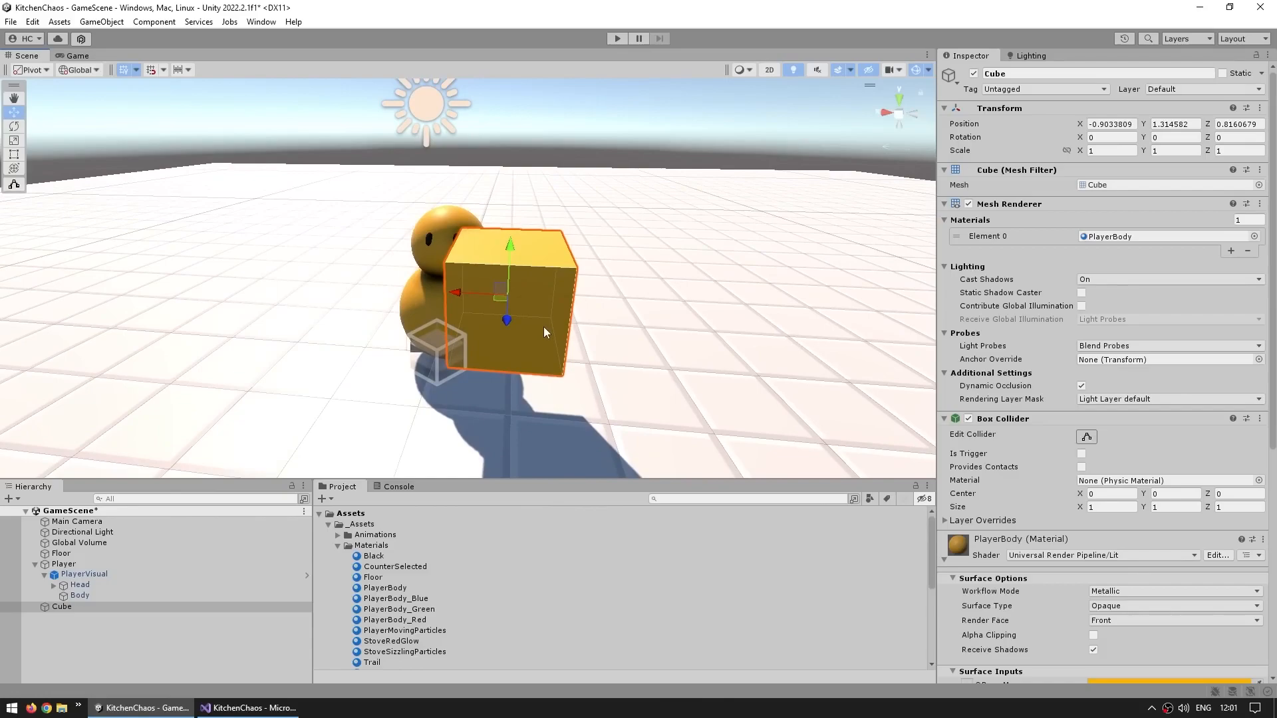
scroll(1044, 546, "down", 4)
left_click(1184, 433)
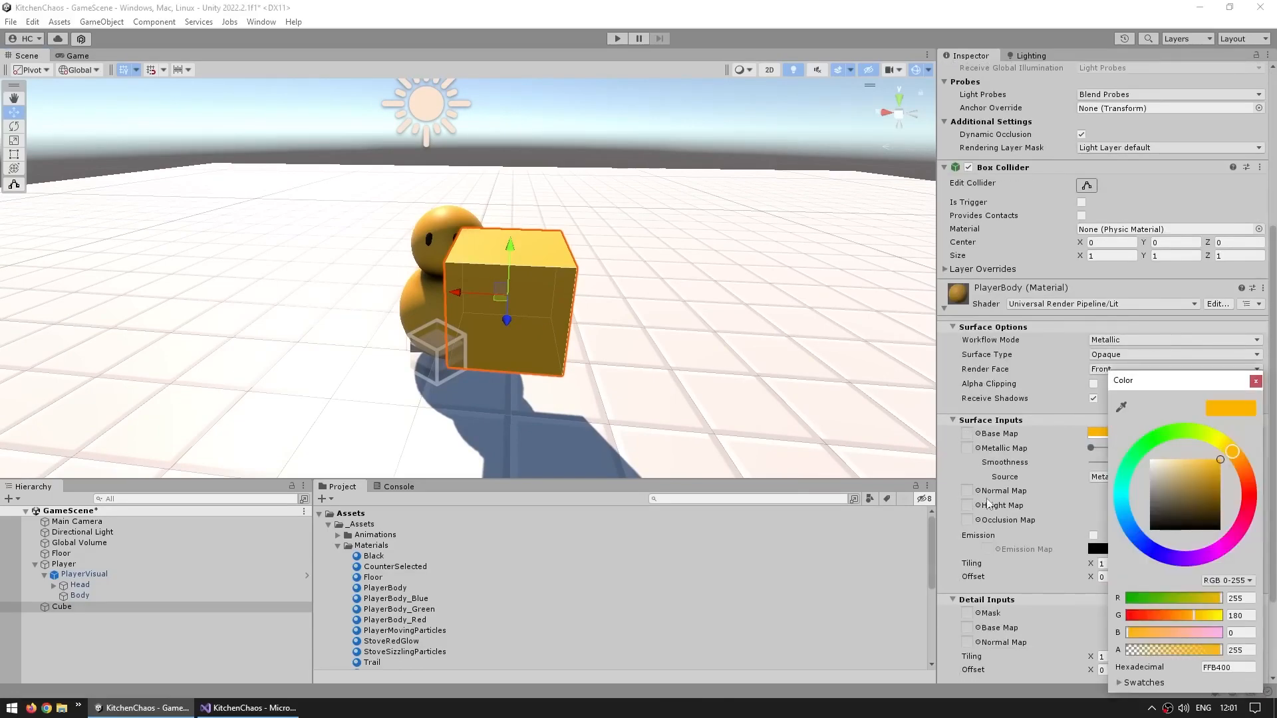
left_click_drag(1188, 471, 1150, 459)
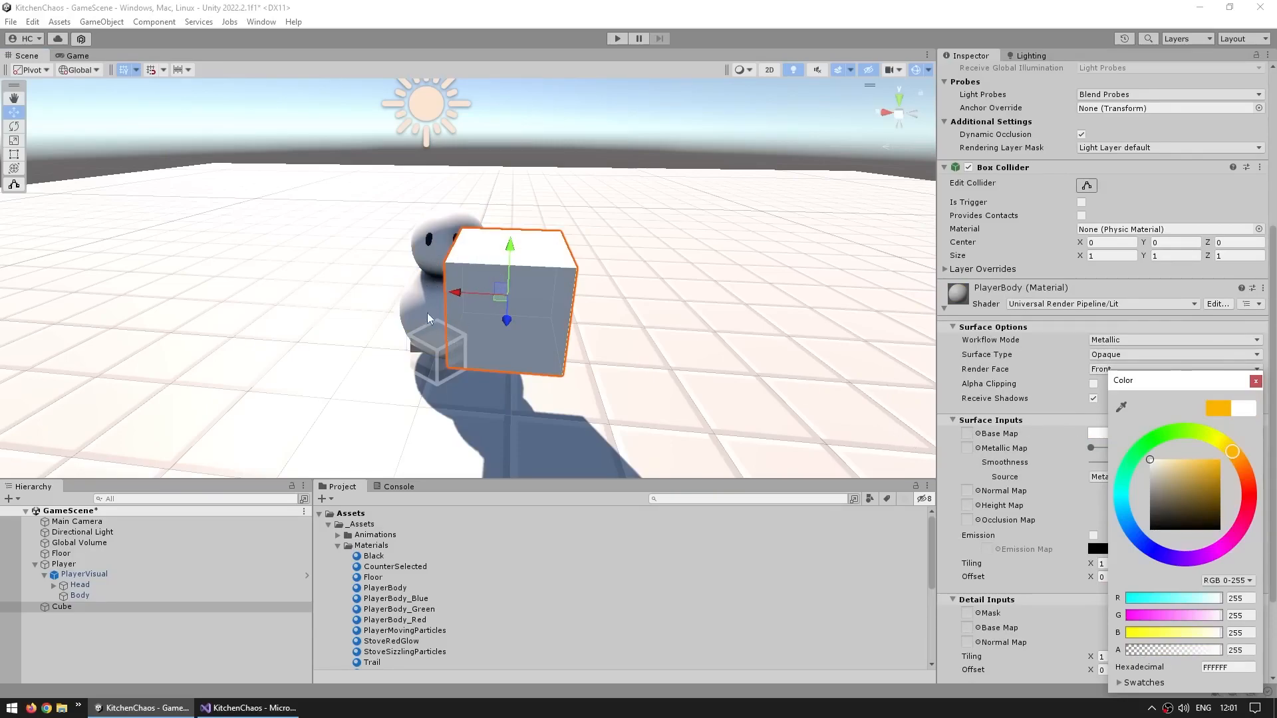
left_click(999, 487)
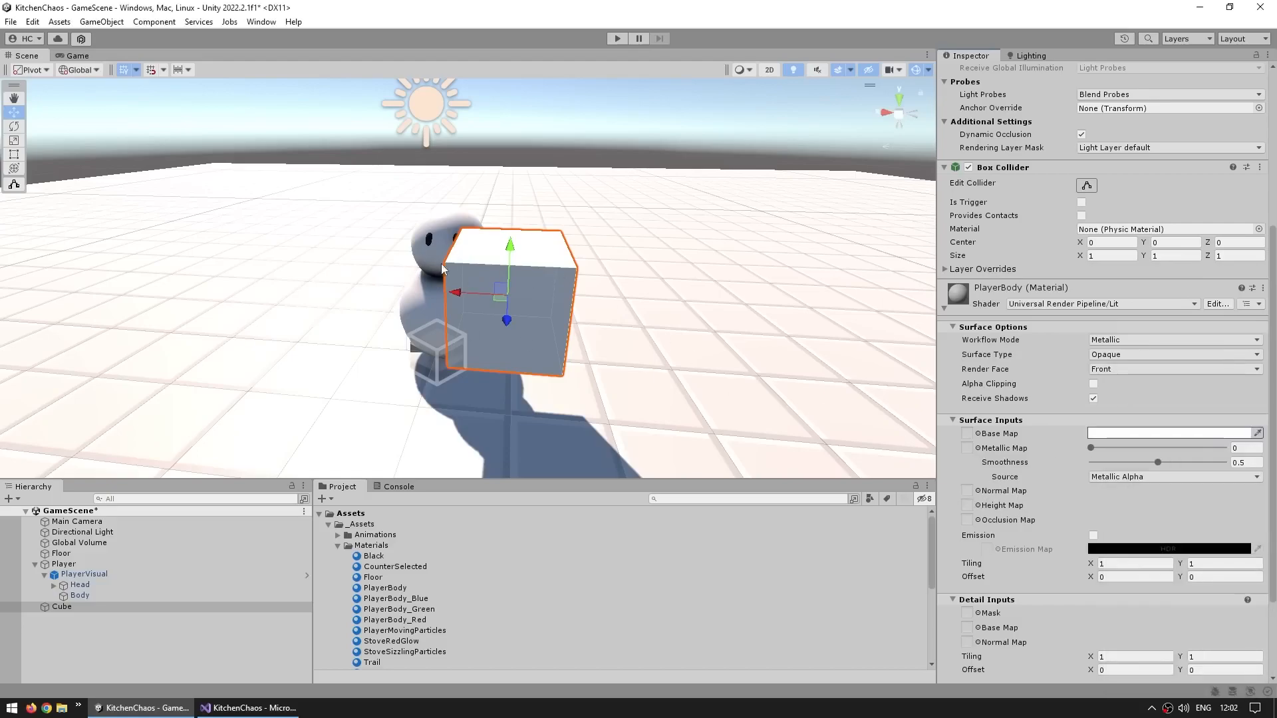
key("ctrl+z")
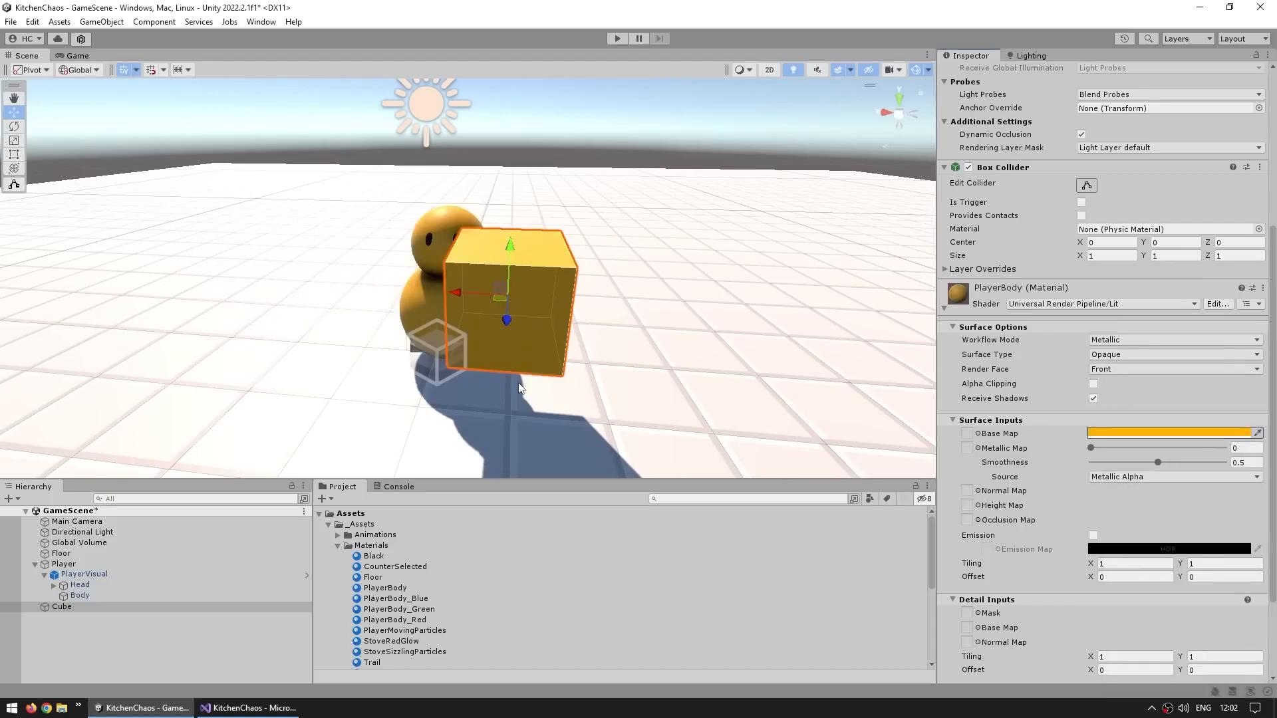
Create a new material in the Materials folder and drag it onto the cube
right_click(377, 546)
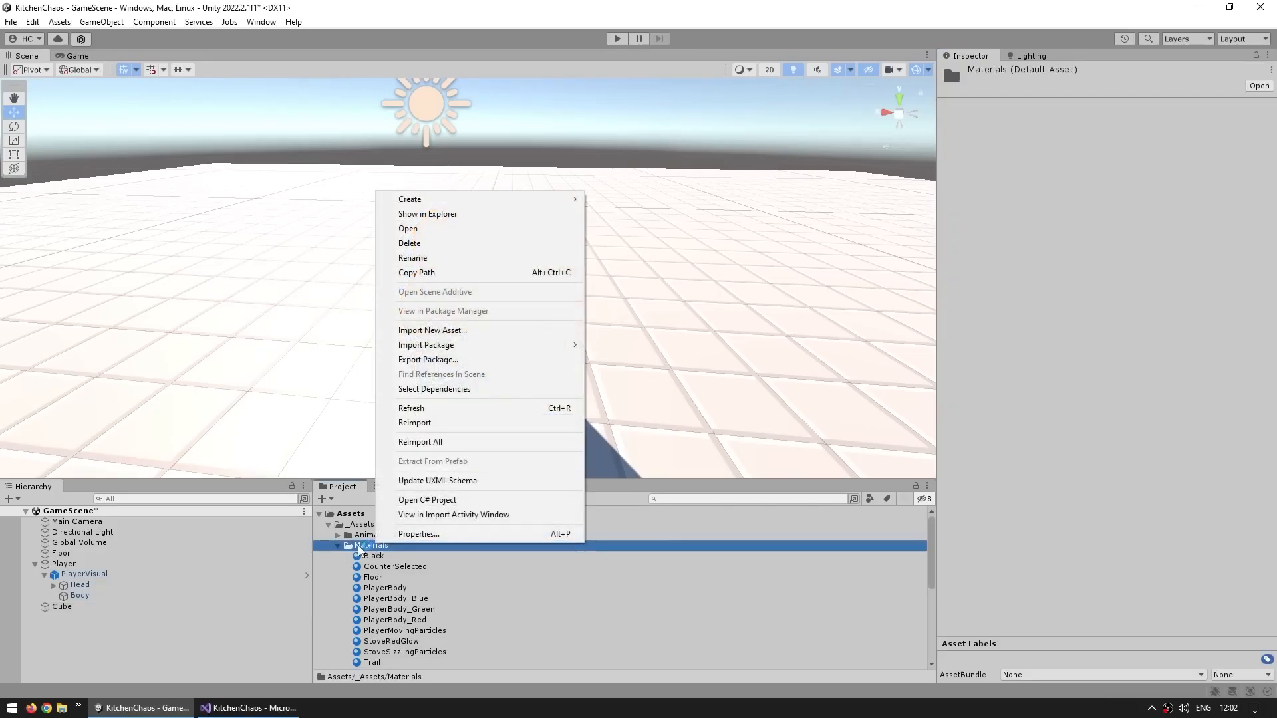
mouse_move(410, 200)
left_click(628, 373)
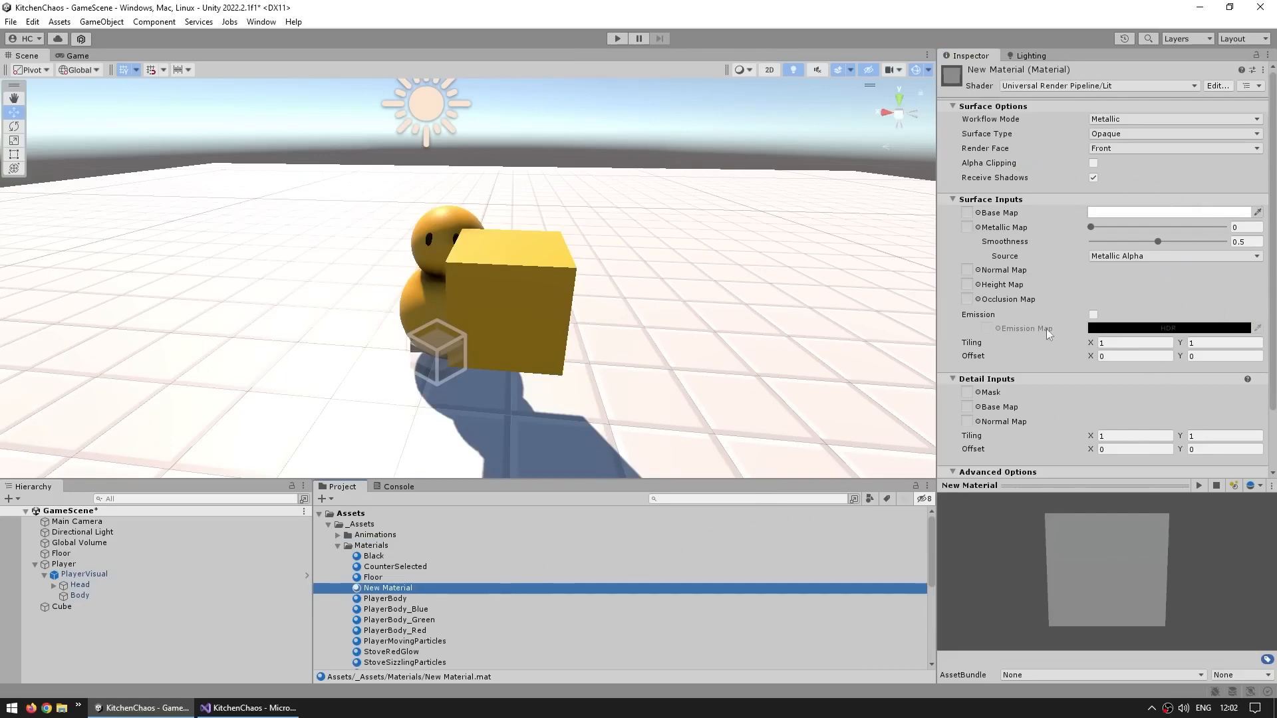
left_click_drag(393, 589, 564, 380)
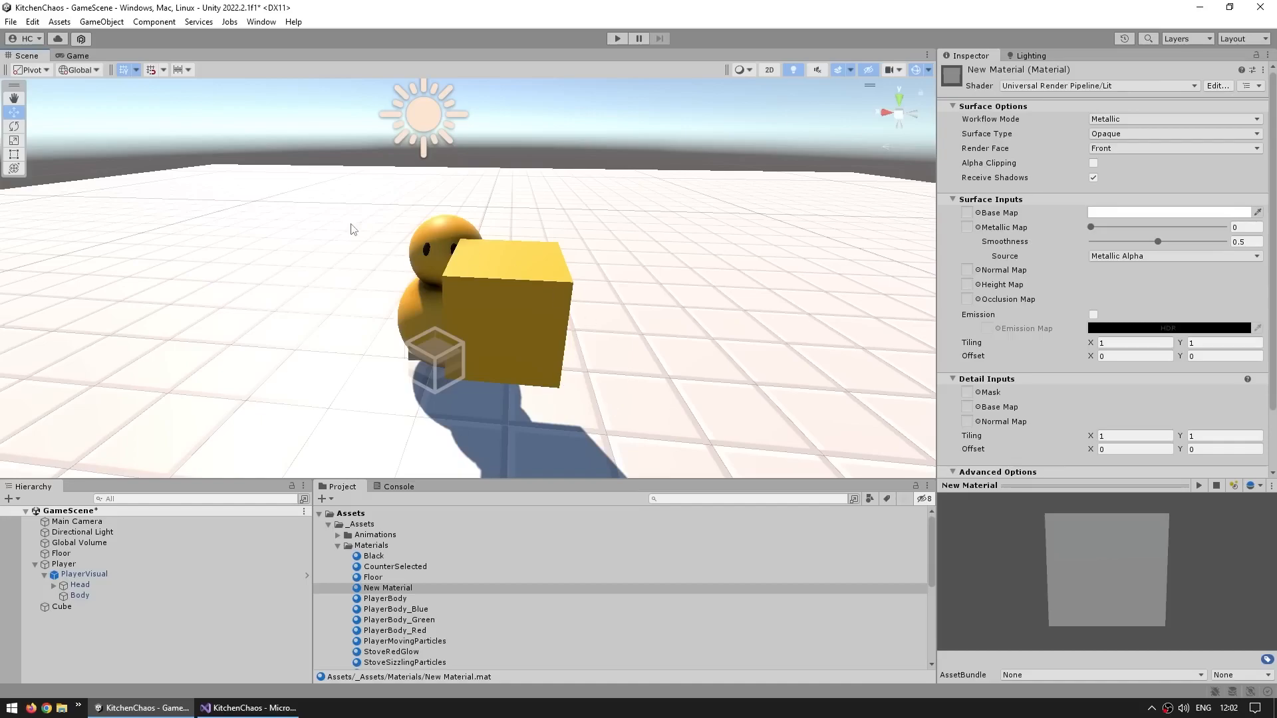
scroll(396, 251, "up", 1)
Delete the Cube object from the scene
left_click(89, 574)
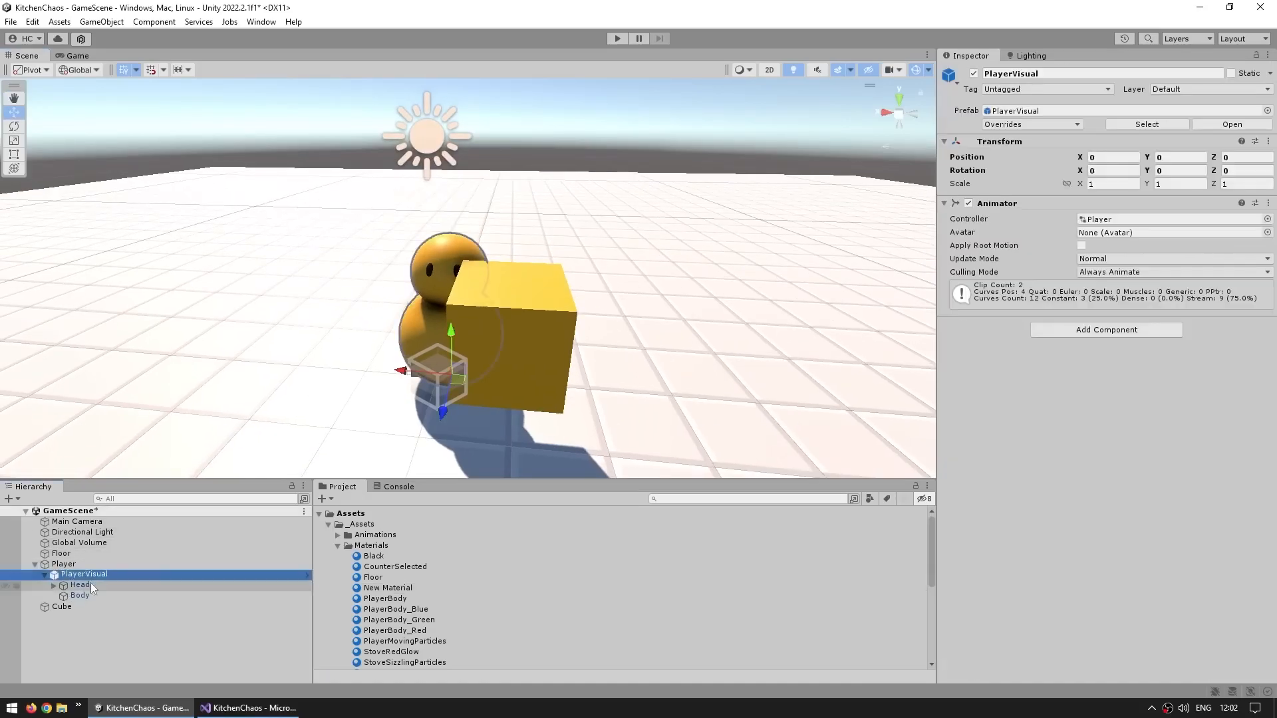
left_click(74, 585)
left_click(63, 607)
key("Delete")
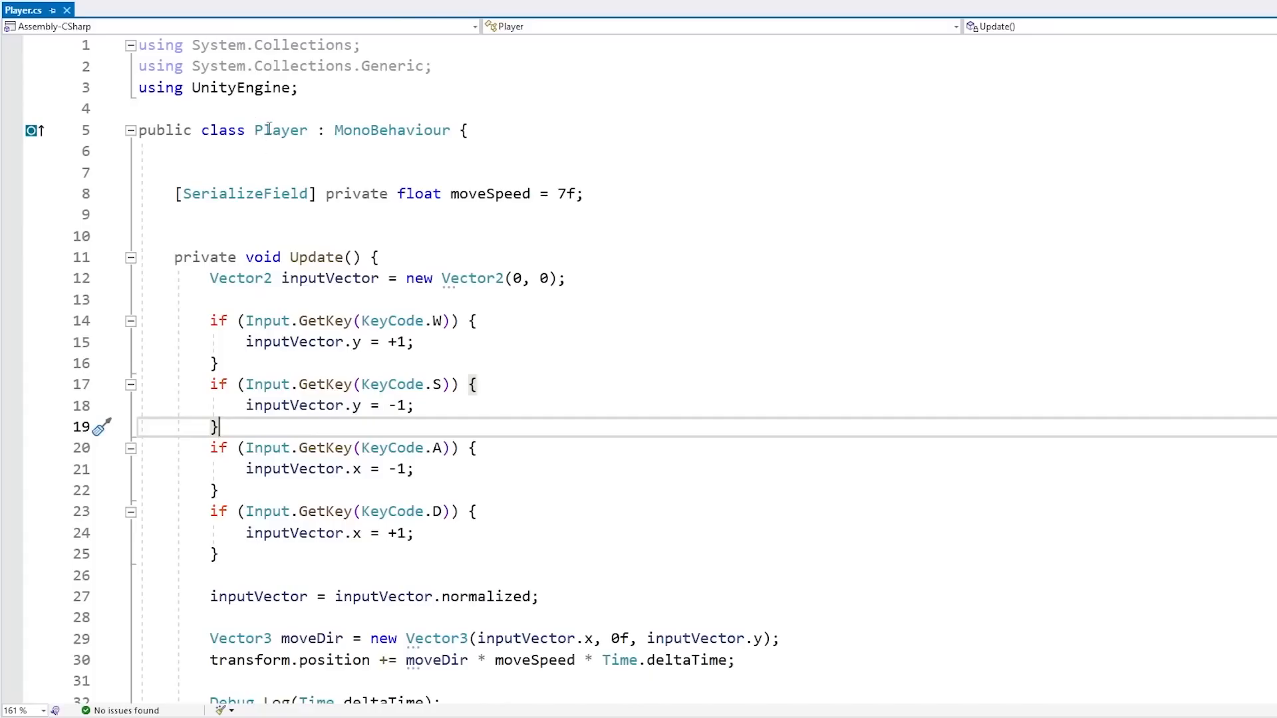
In Player.cs, start a new transform.rotation line below the position update in Update
left_click(269, 130)
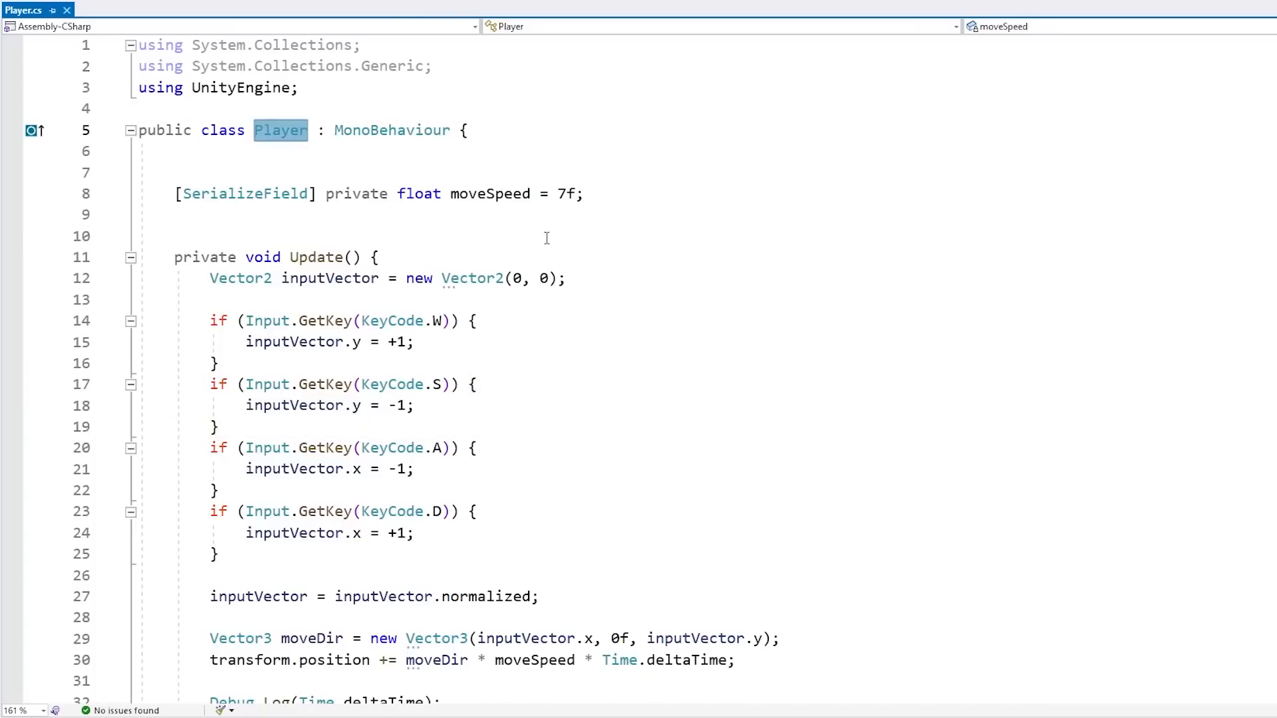
scroll(579, 359, "down", 3)
double_click(301, 447)
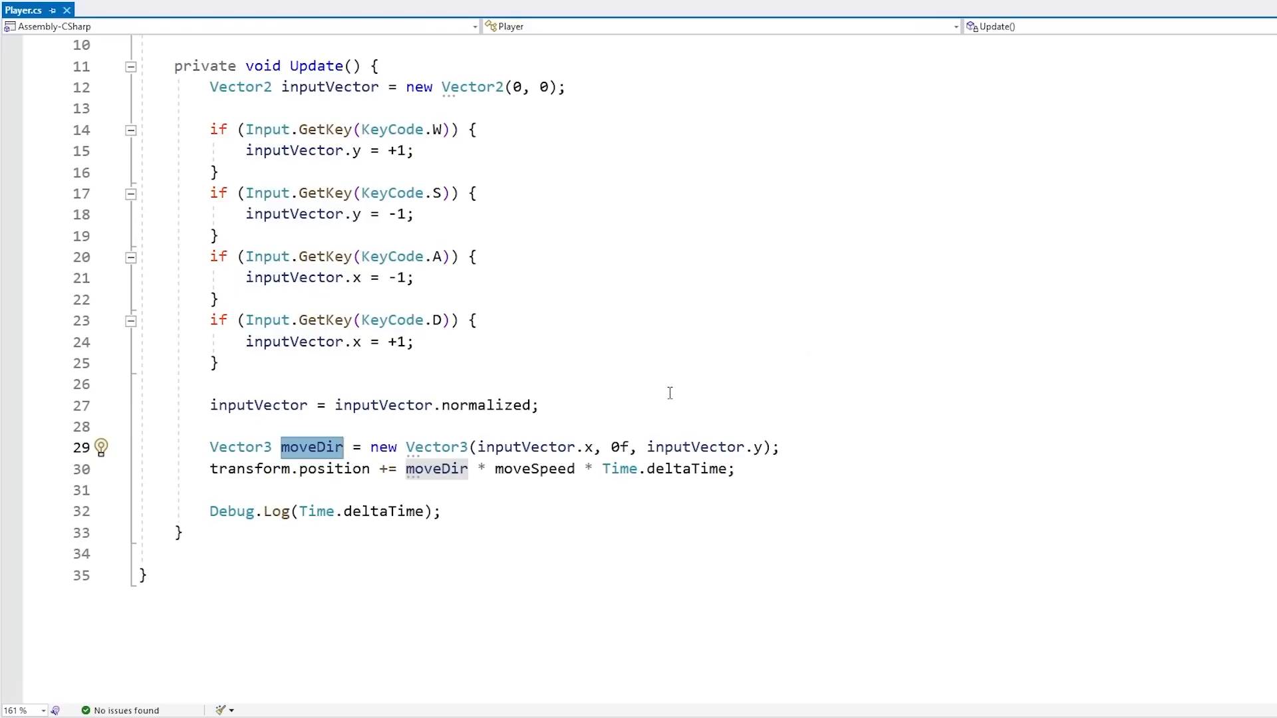
left_click(365, 491)
key("Return")
type("transfor")
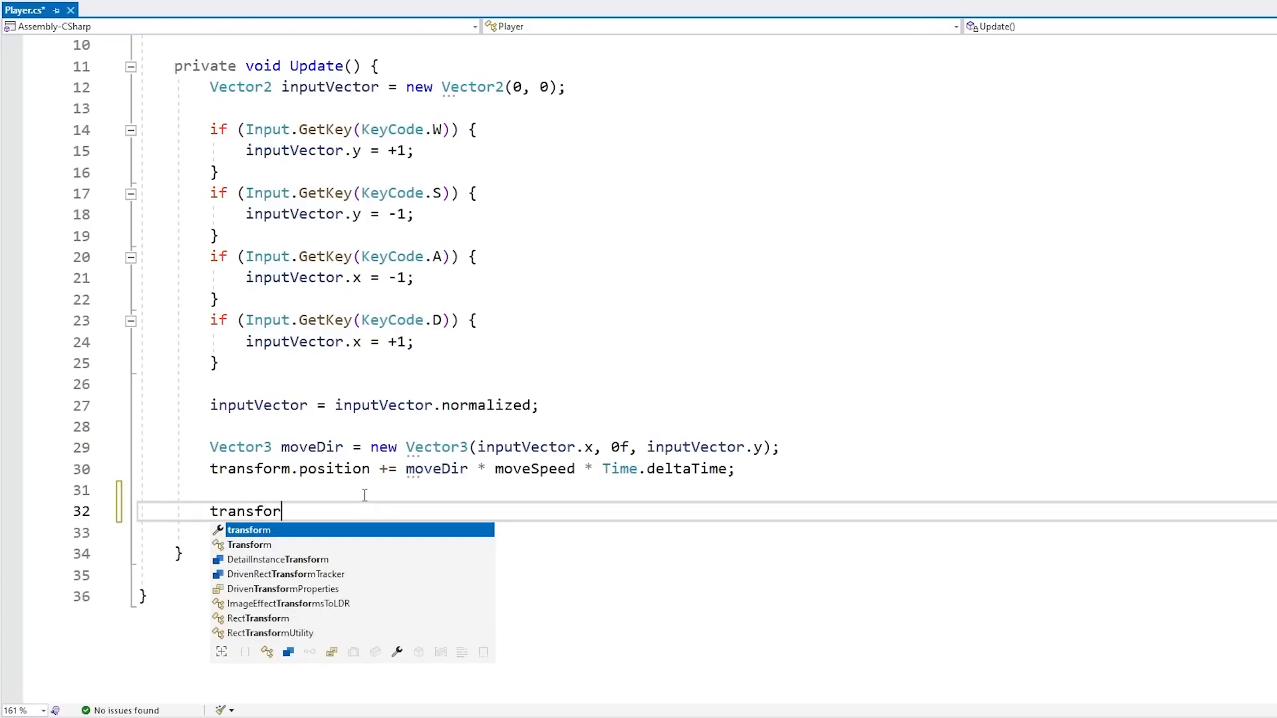
type("m.rotation")
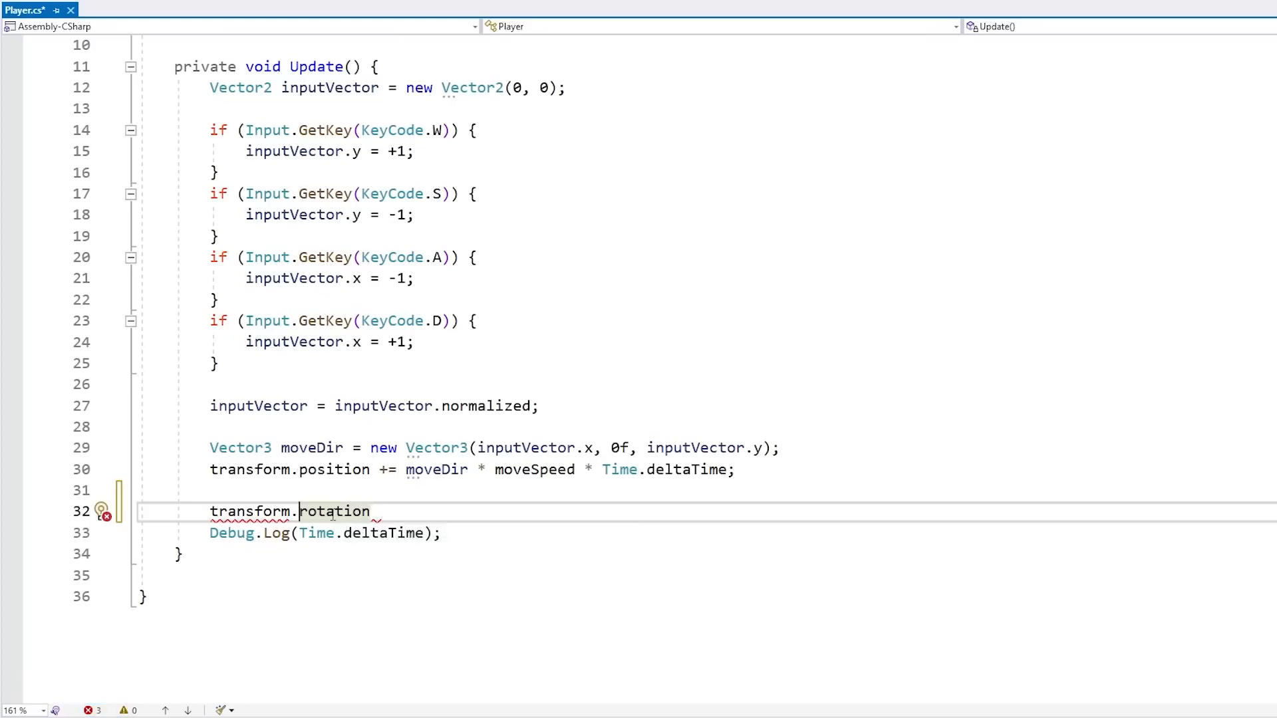
Replace rotation with eulerAngles on the new transform line
double_click(332, 512)
type("eur")
key("BackSpace")
type("l")
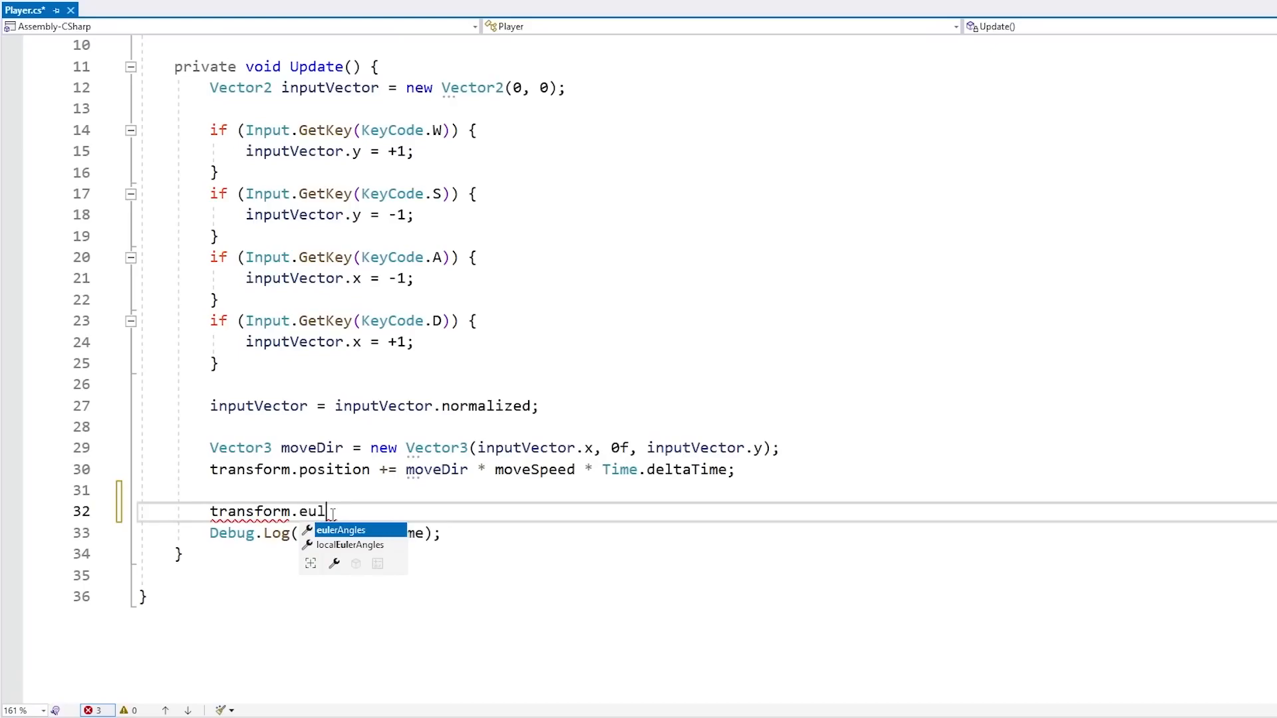
key("Tab")
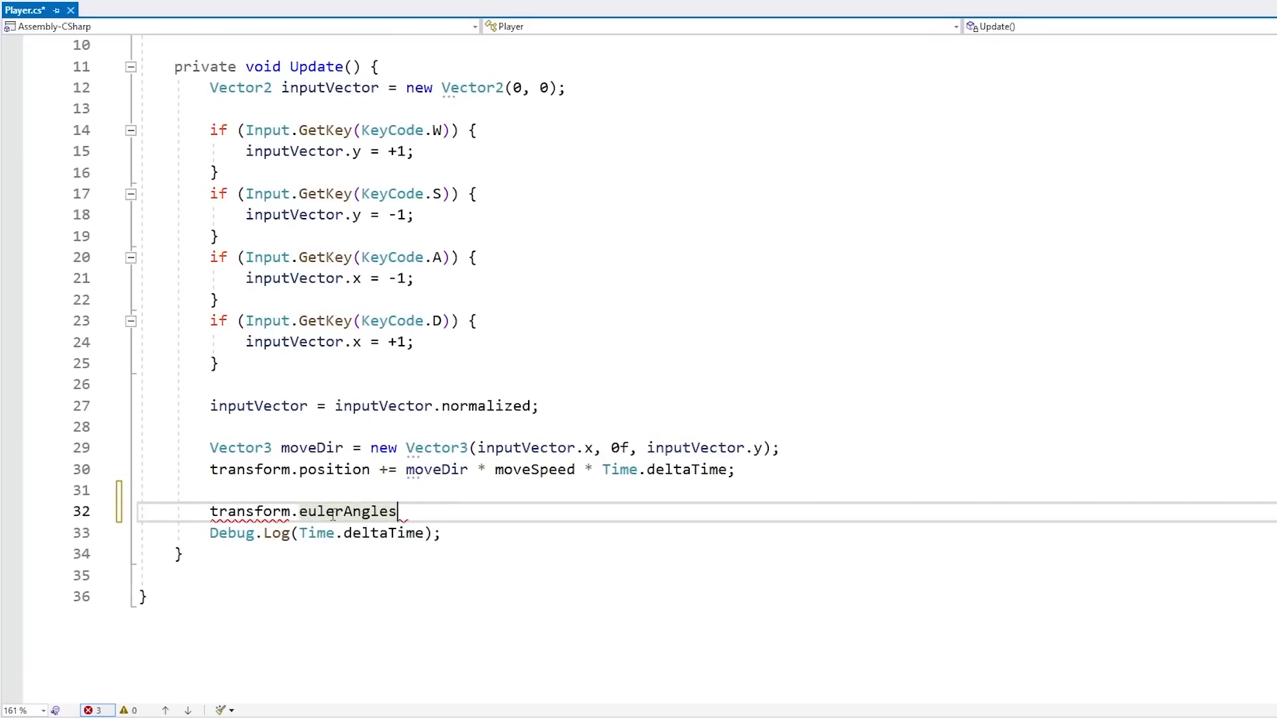
Try replacing eulerAngles with a LookAt call on the new line and review its overloads
double_click(354, 510)
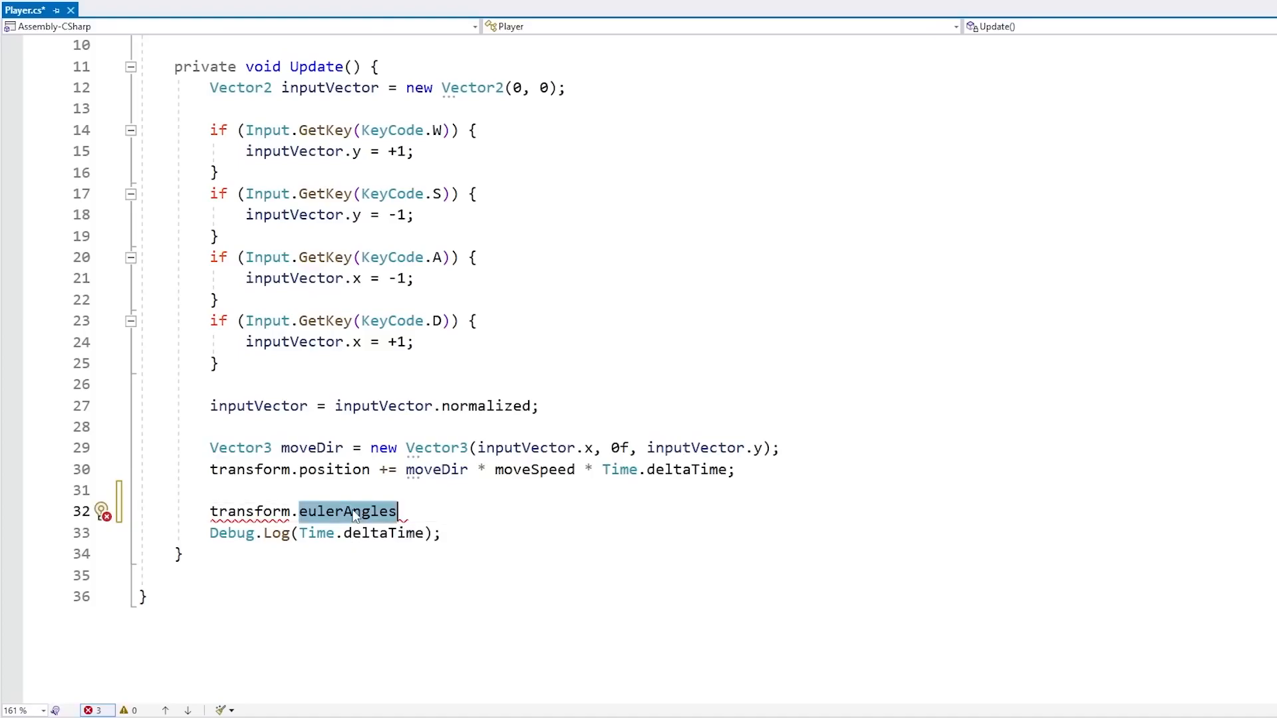
type("Look")
key("Tab")
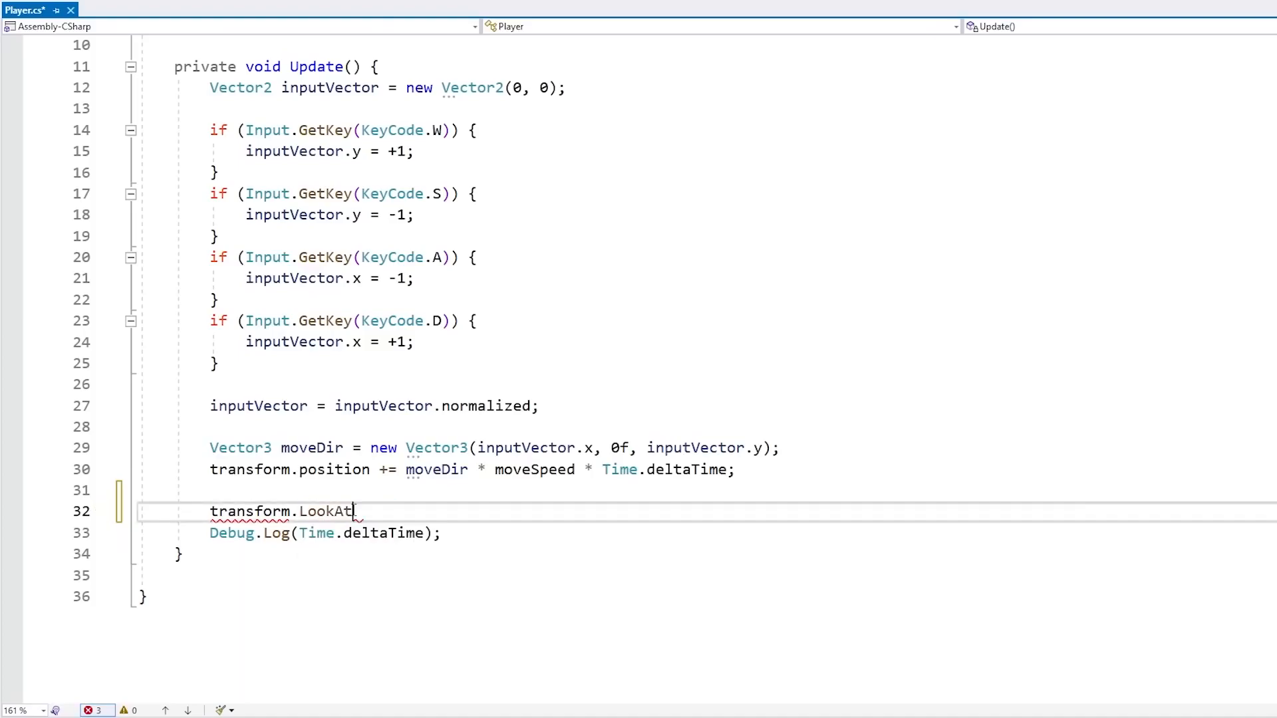
type("(")
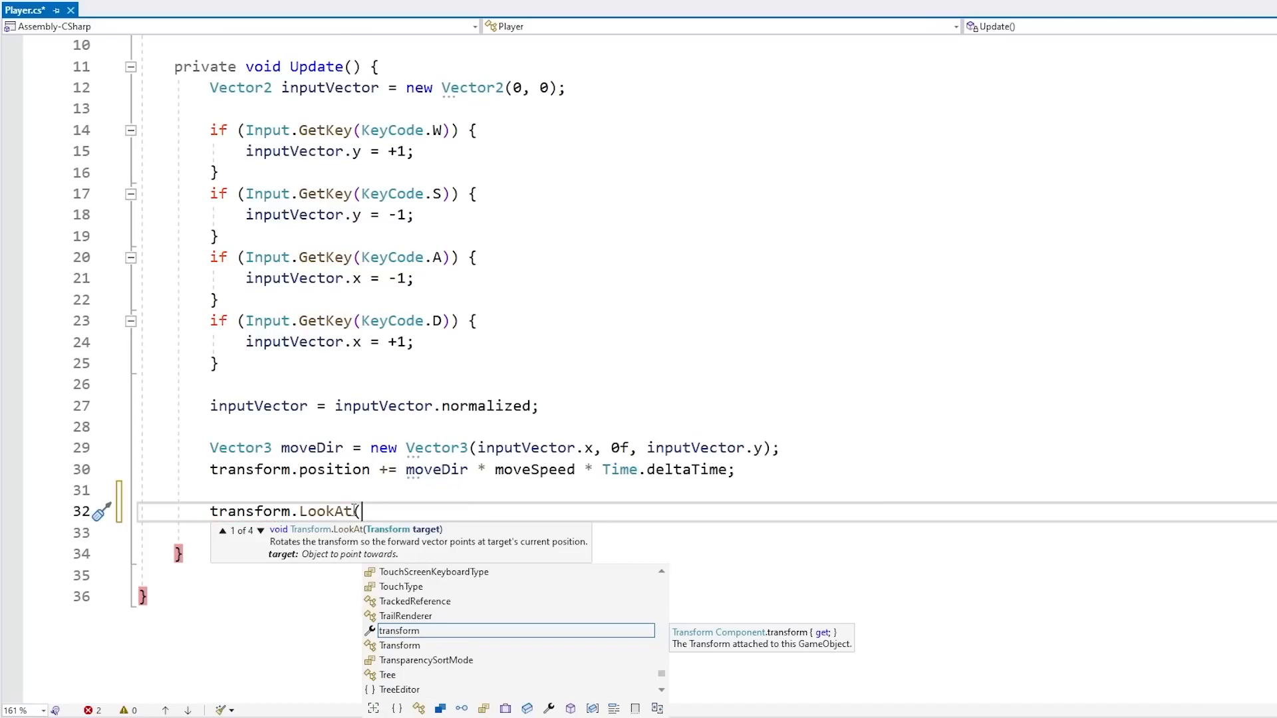
left_click(260, 531)
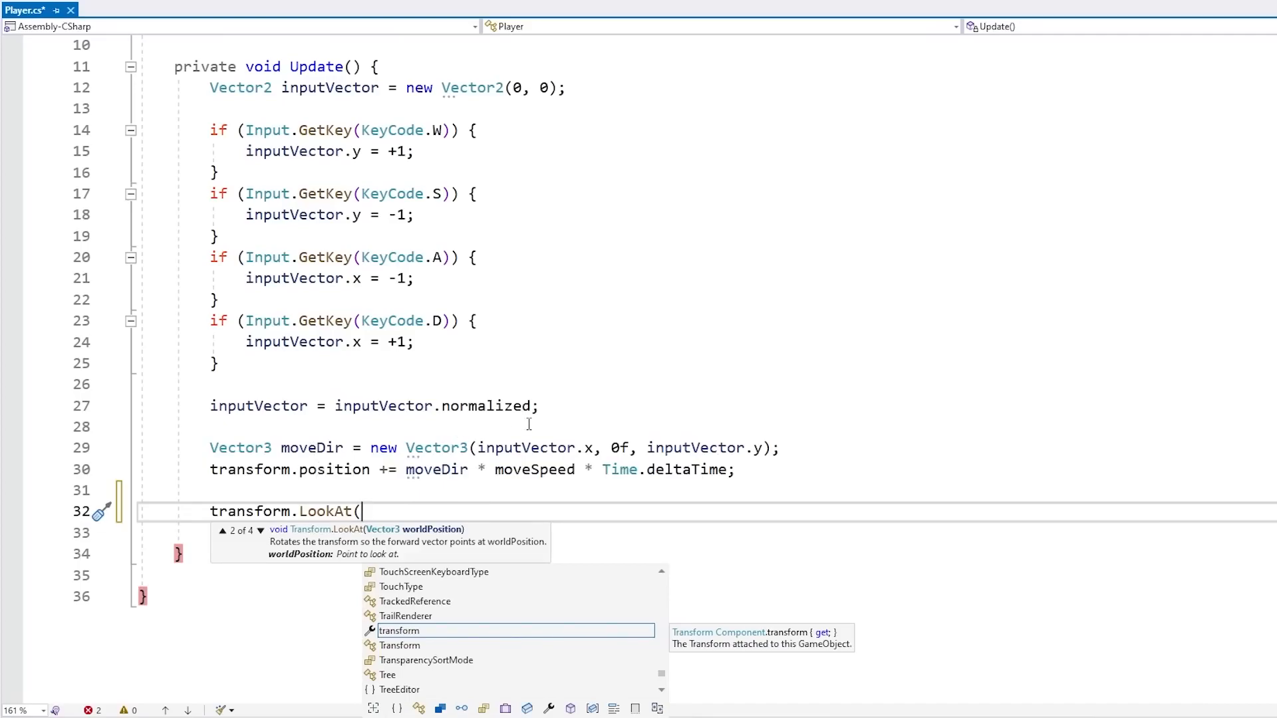
key("Escape")
Rewrite the new line to set transform.forward = moveDir and save the script
key("ctrl+shift+Left")
key("ctrl+shift+Left")
type("forward")
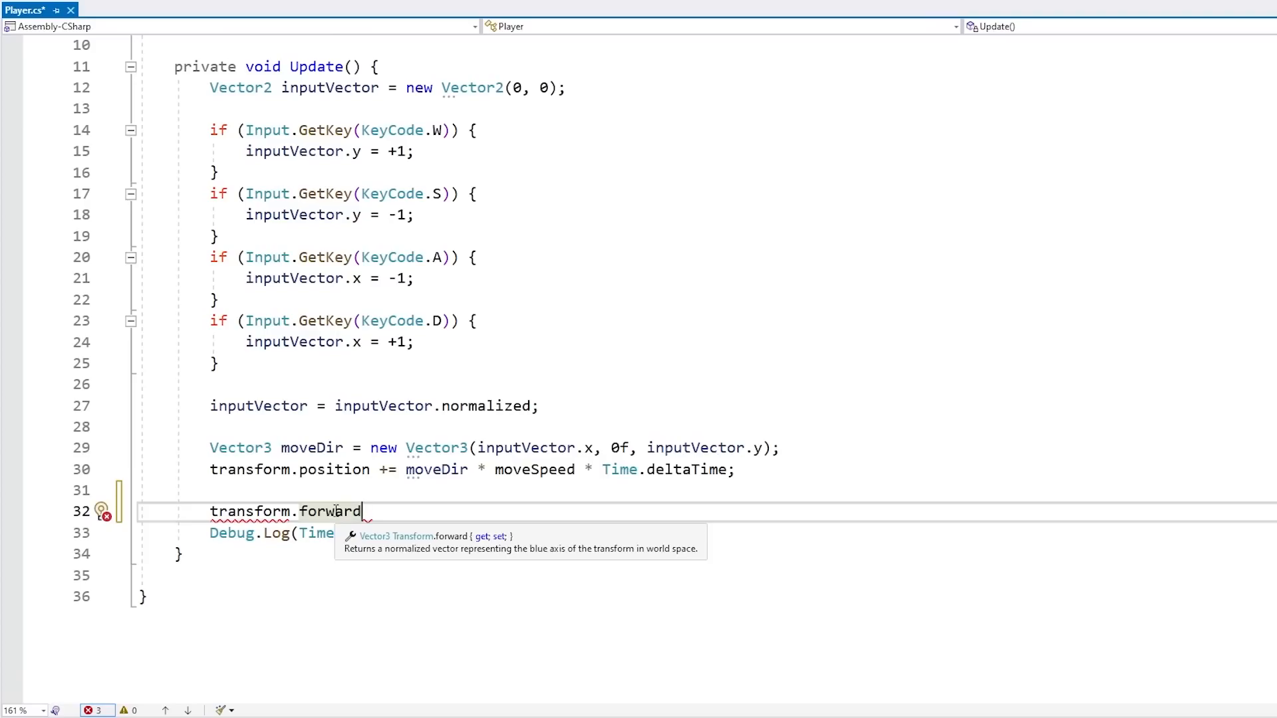
key("ctrl+BackSpace")
type("up")
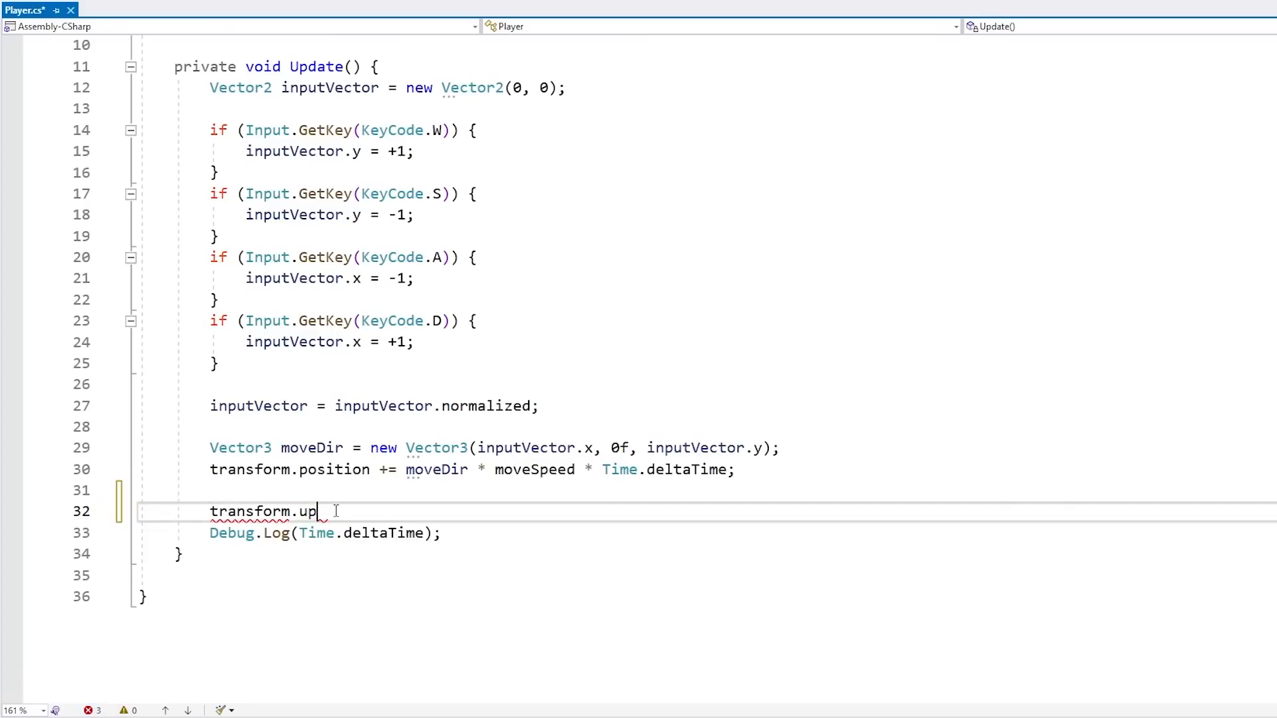
key("ctrl+BackSpace")
type("righ")
key("Tab")
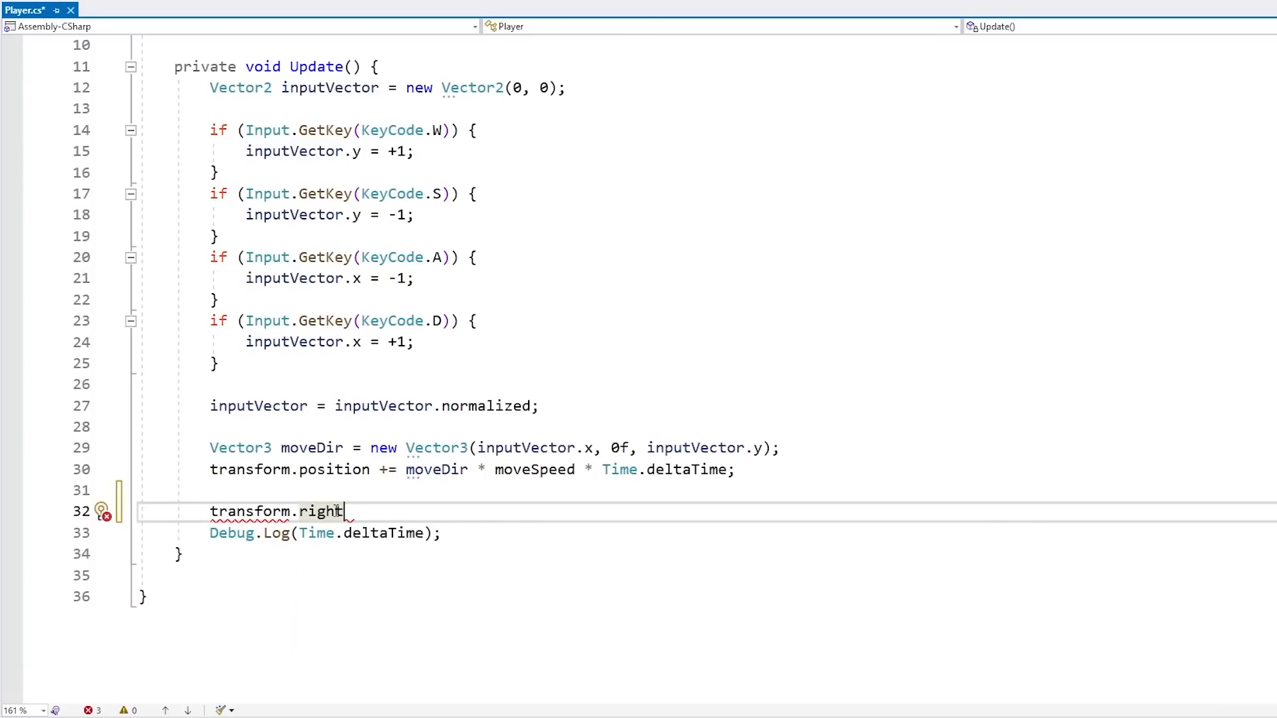
key("ctrl+BackSpace")
type("fo")
key("Tab")
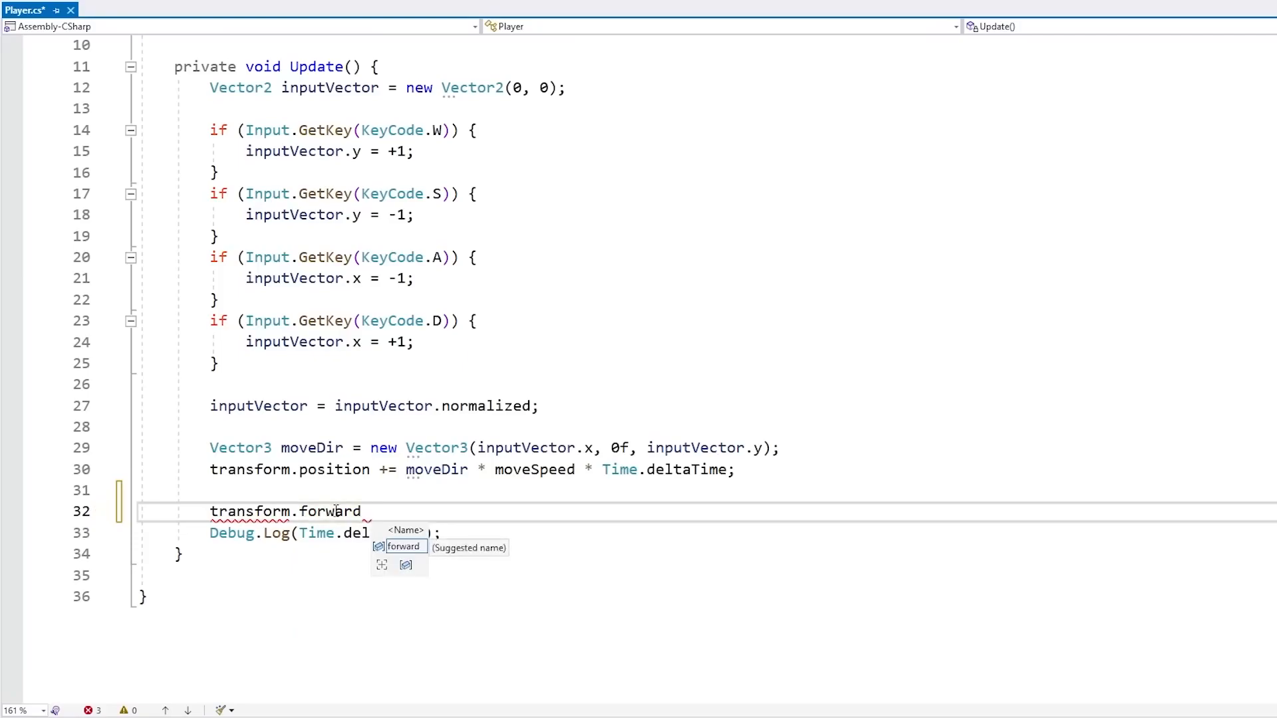
type("= move")
key("Tab")
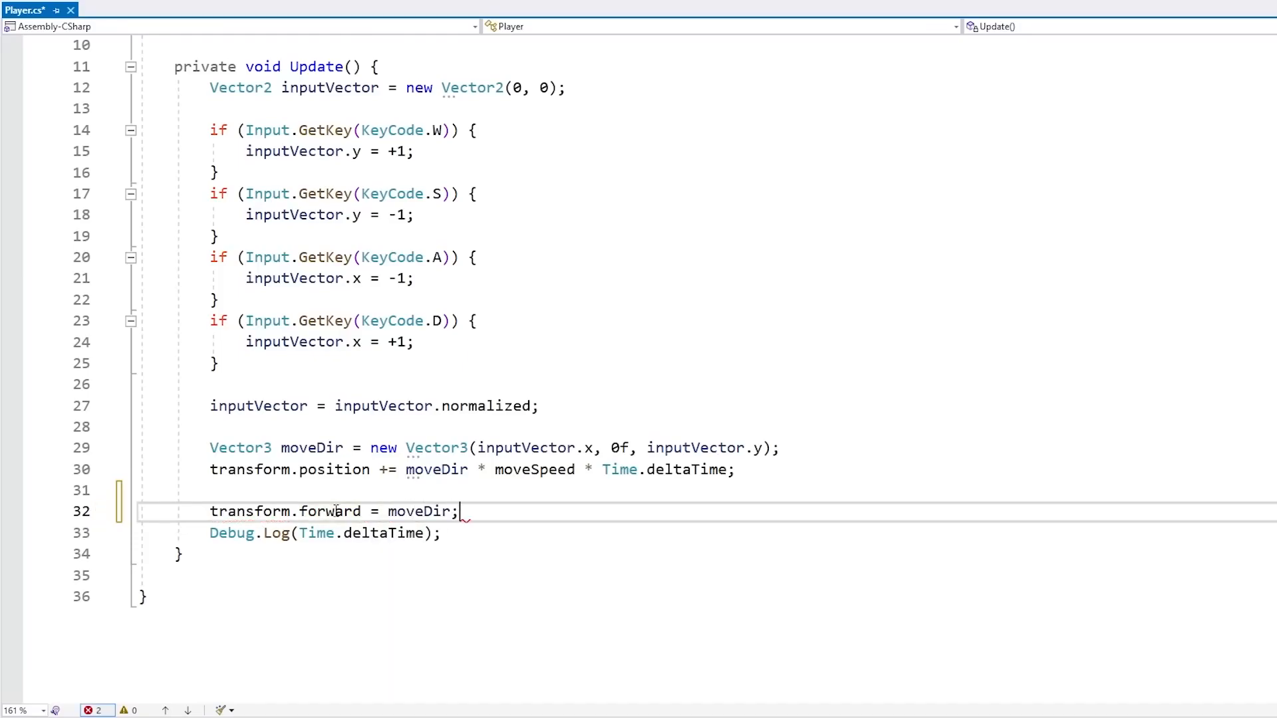
key("ctrl+s")
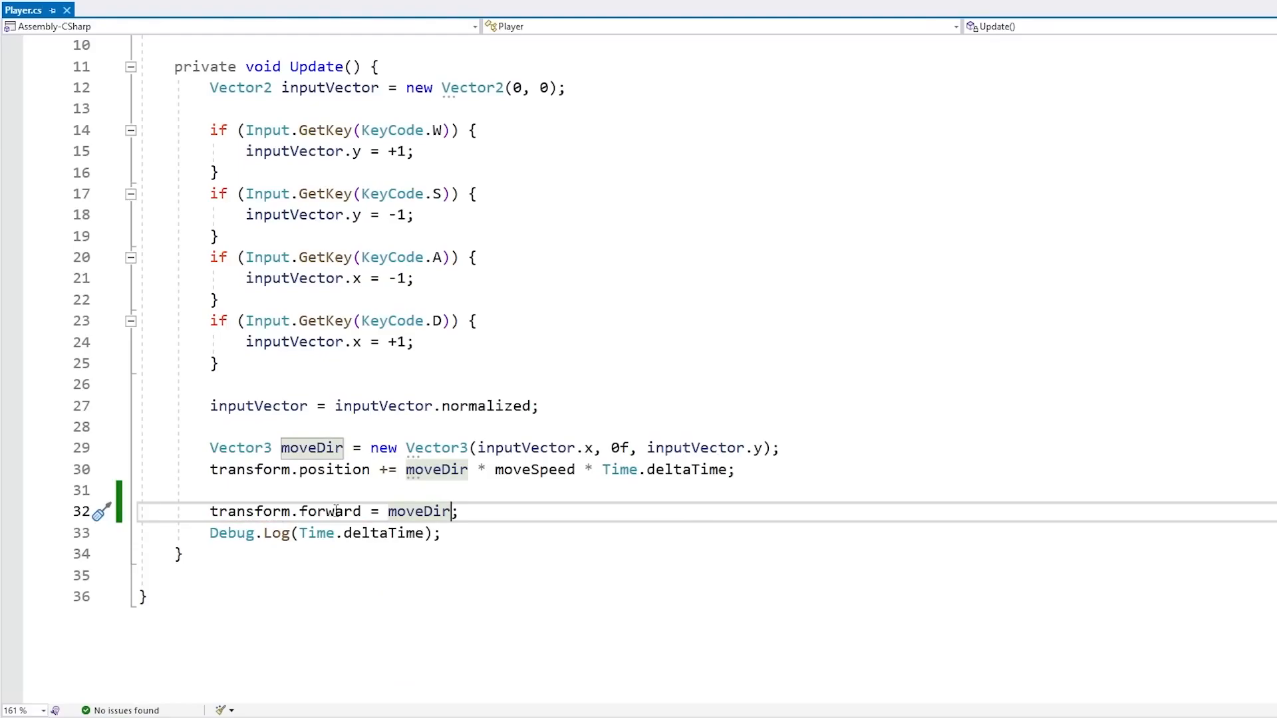
Remove the Debug.Log line from Update and save the script
key("Down")
key("ctrl+x")
key("Up")
key("End")
key("Left")
key("ctrl+s")
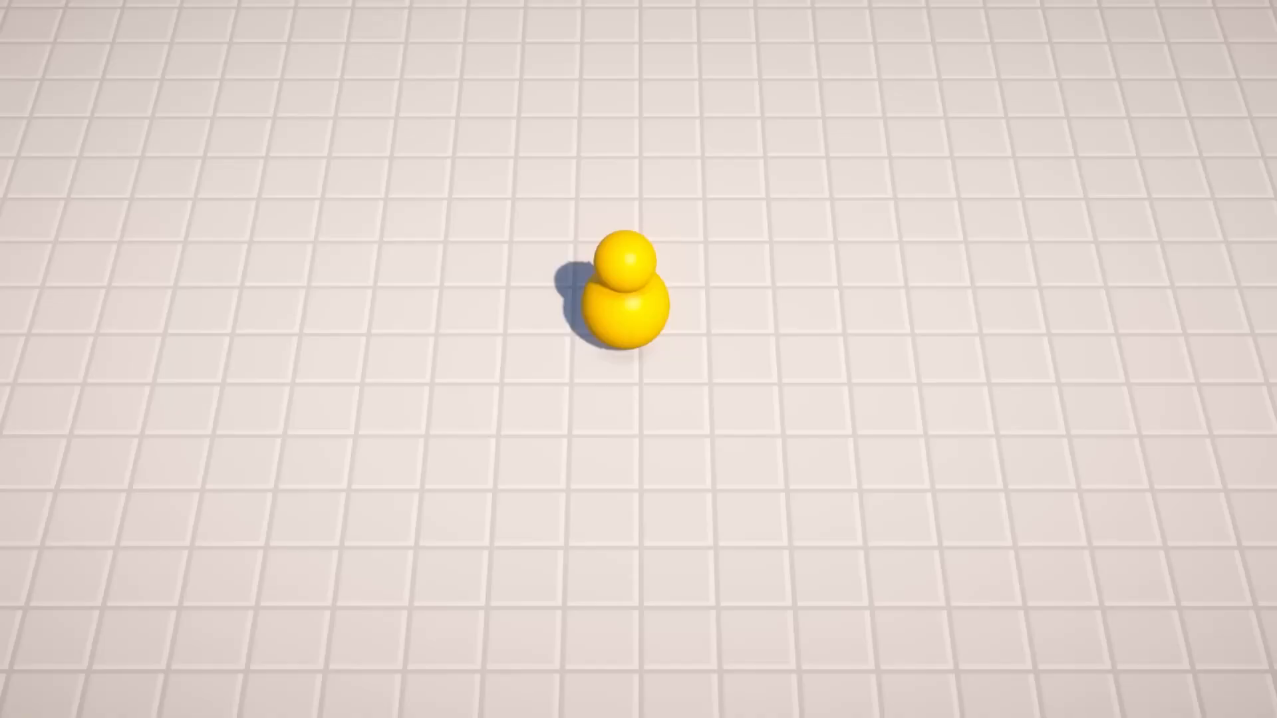
Play the game and move the player with WASD to check it faces its movement direction
key("d")
key("s")
key("a")
key("w")
key("s")
key("d")
key("w")
key("a")
key("s")
key("d")
key("w")
key("s")
key("a")
key("w")
key("s")
key("d")
key("s")
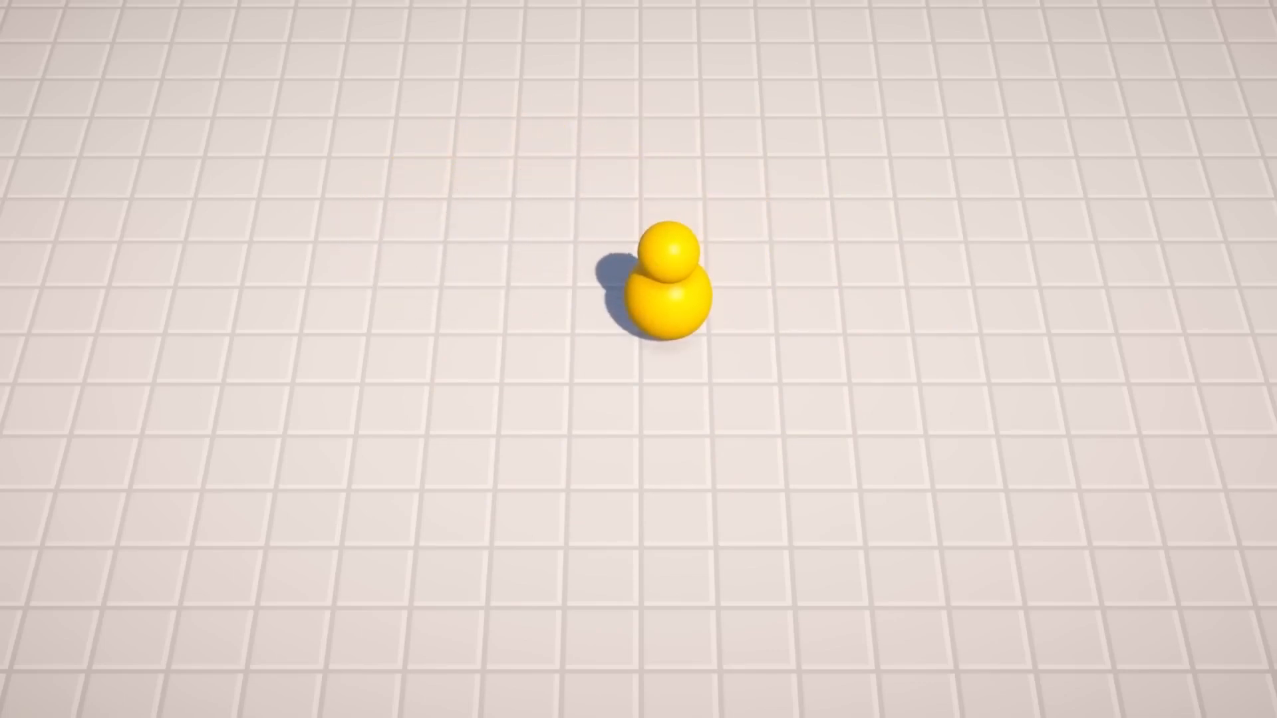
key("d")
key("a")
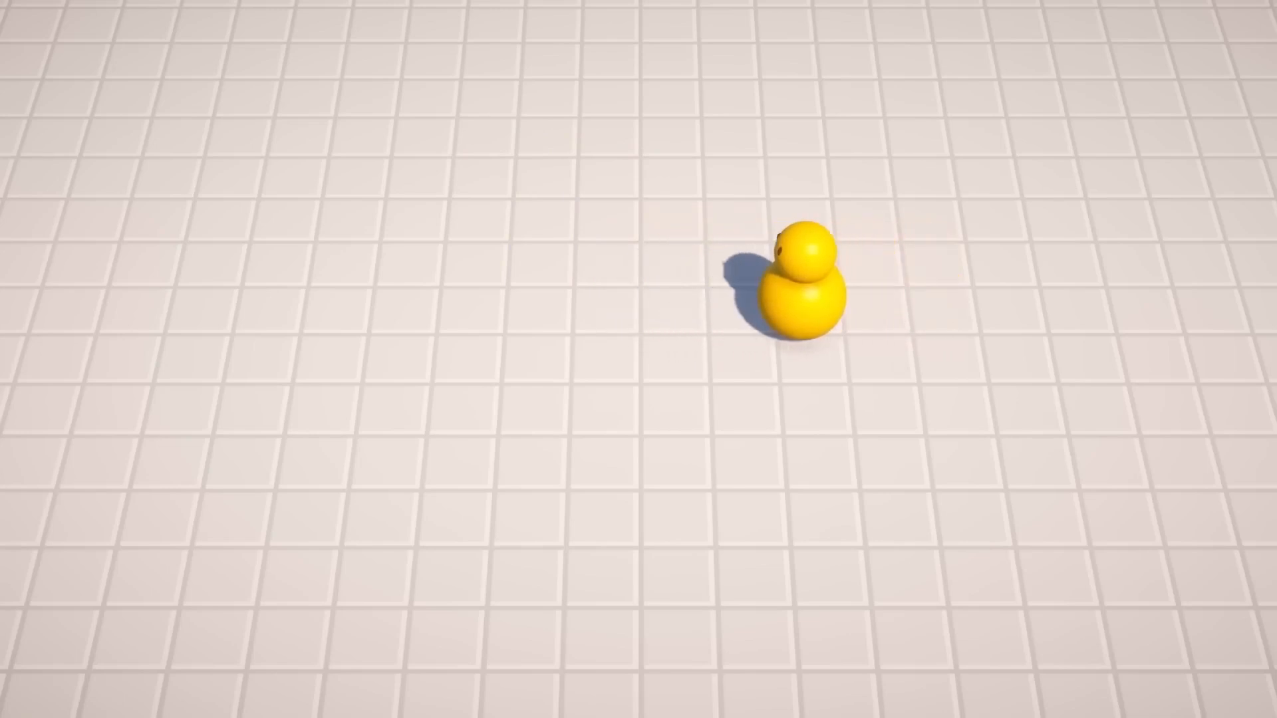
key("d")
key("w")
key("a")
key("s")
key("d")
key("s")
key("a")
key("d")
key("s")
key("a")
key("w")
key("a")
key("s")
key("d")
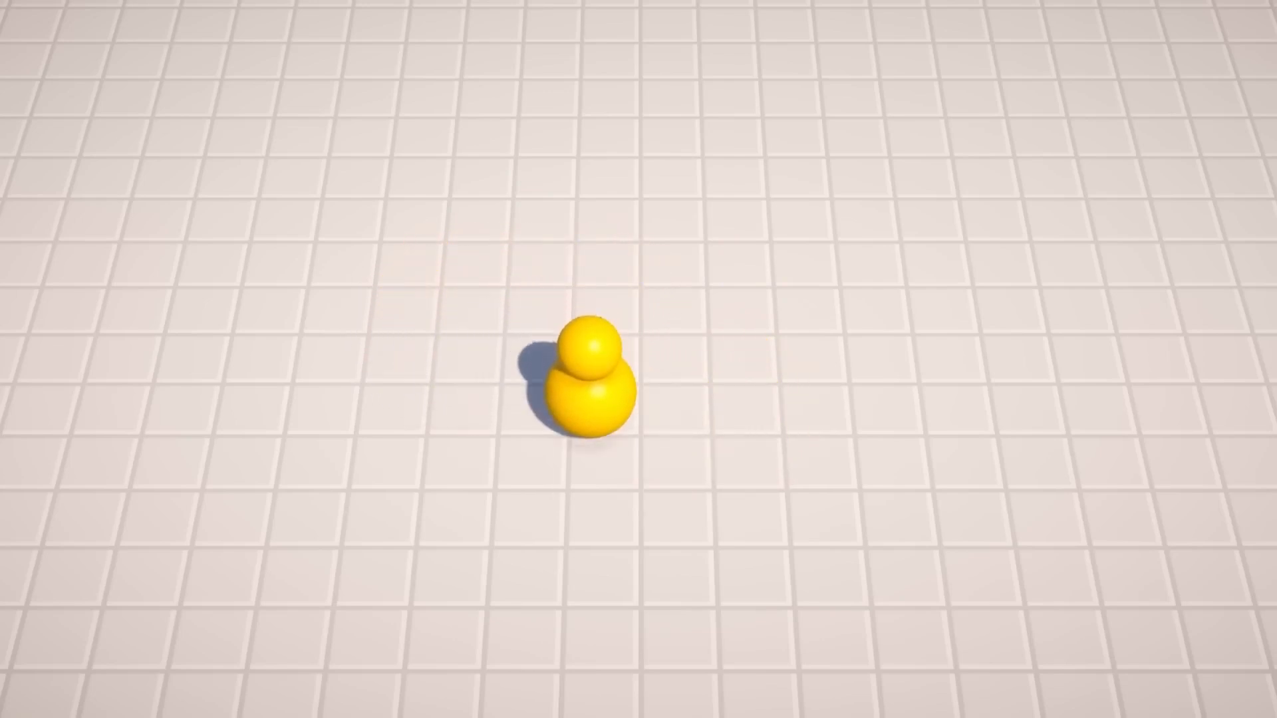
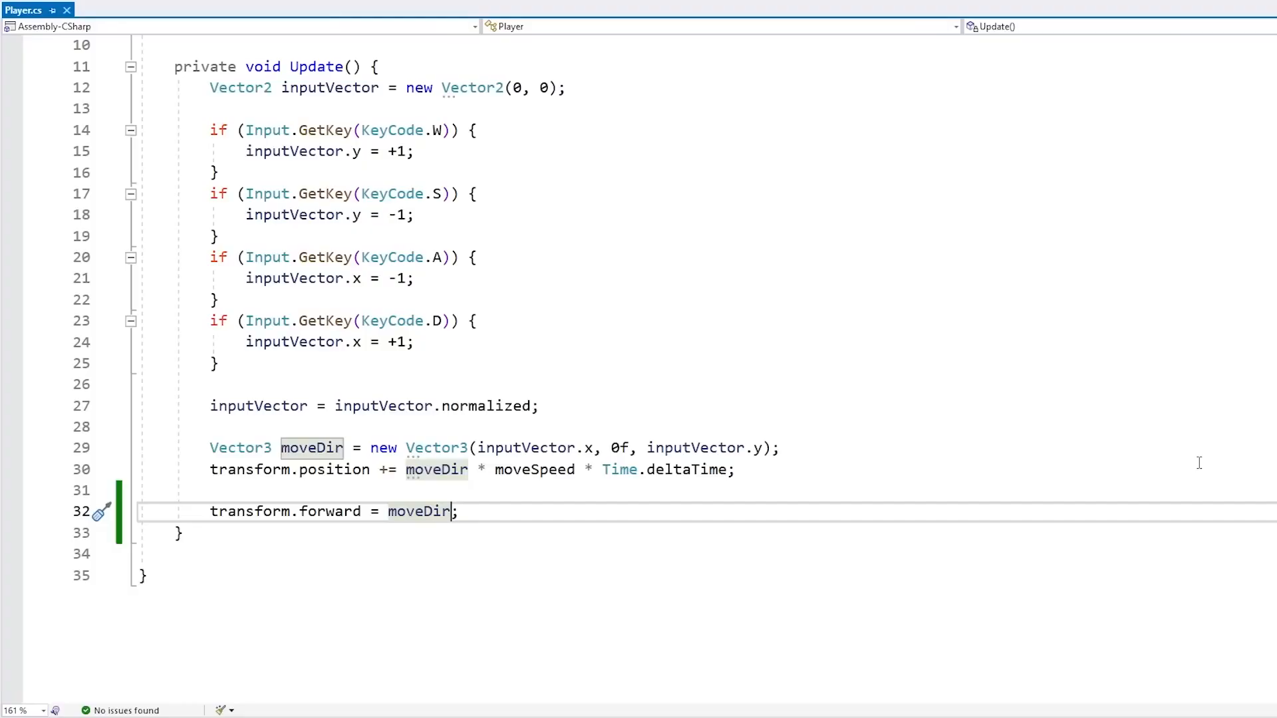
Begin wrapping moveDir in a Vector3.Slerp call on the transform.forward assignment line
key("ctrl+Left")
key("Left")
type("Vector3")
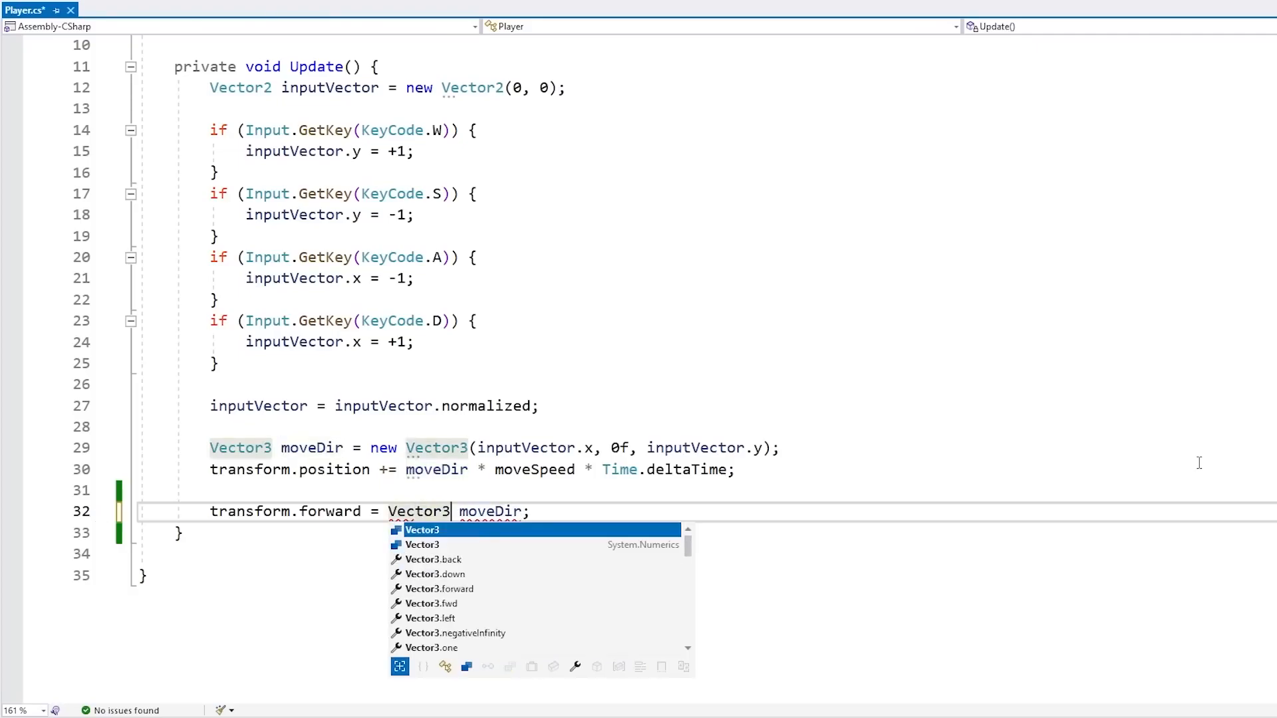
type(".Ler")
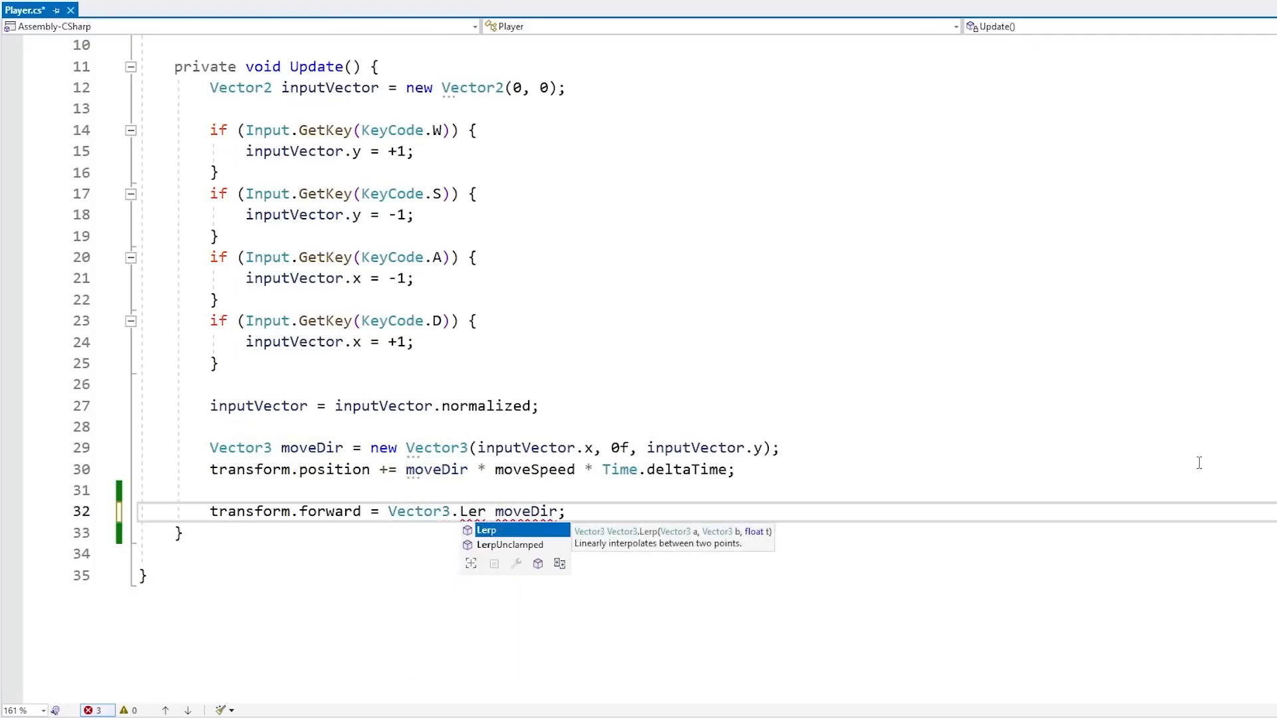
key("BackSpace")
key("BackSpace")
key("BackSpace")
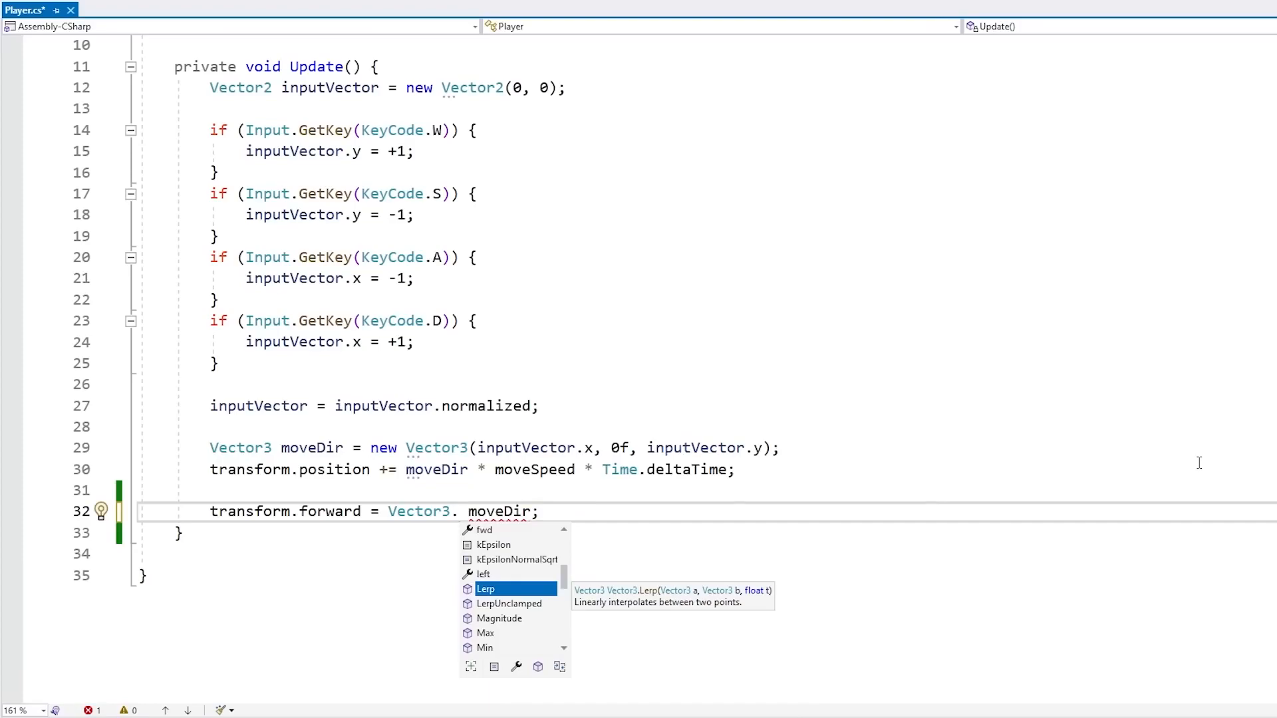
type("Lerp")
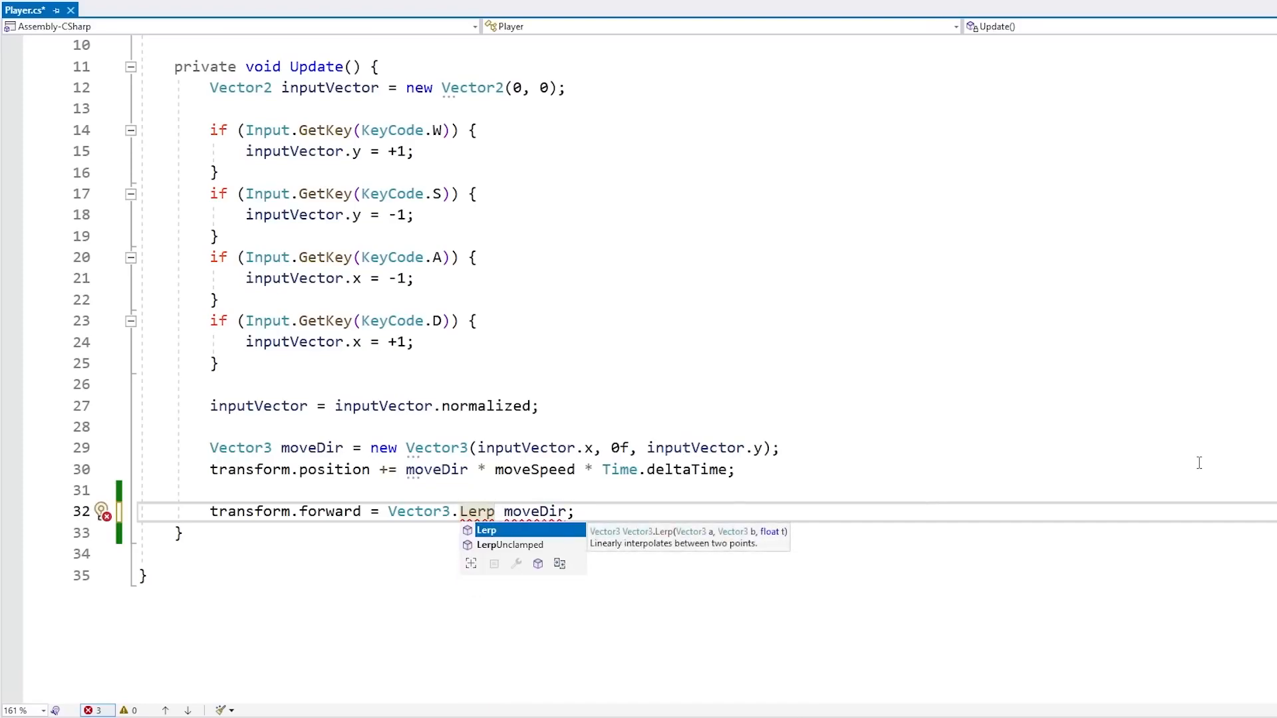
key("ctrl+shift+Left")
type("Sle")
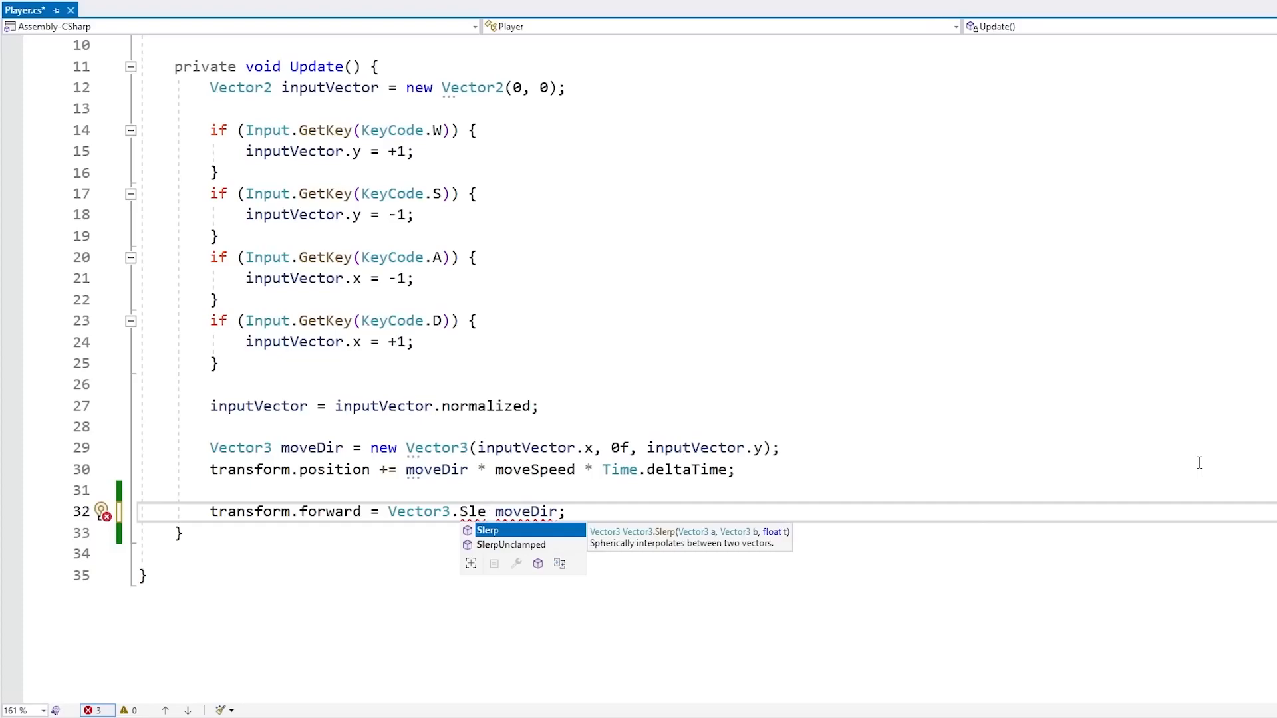
key("Tab")
type("(")
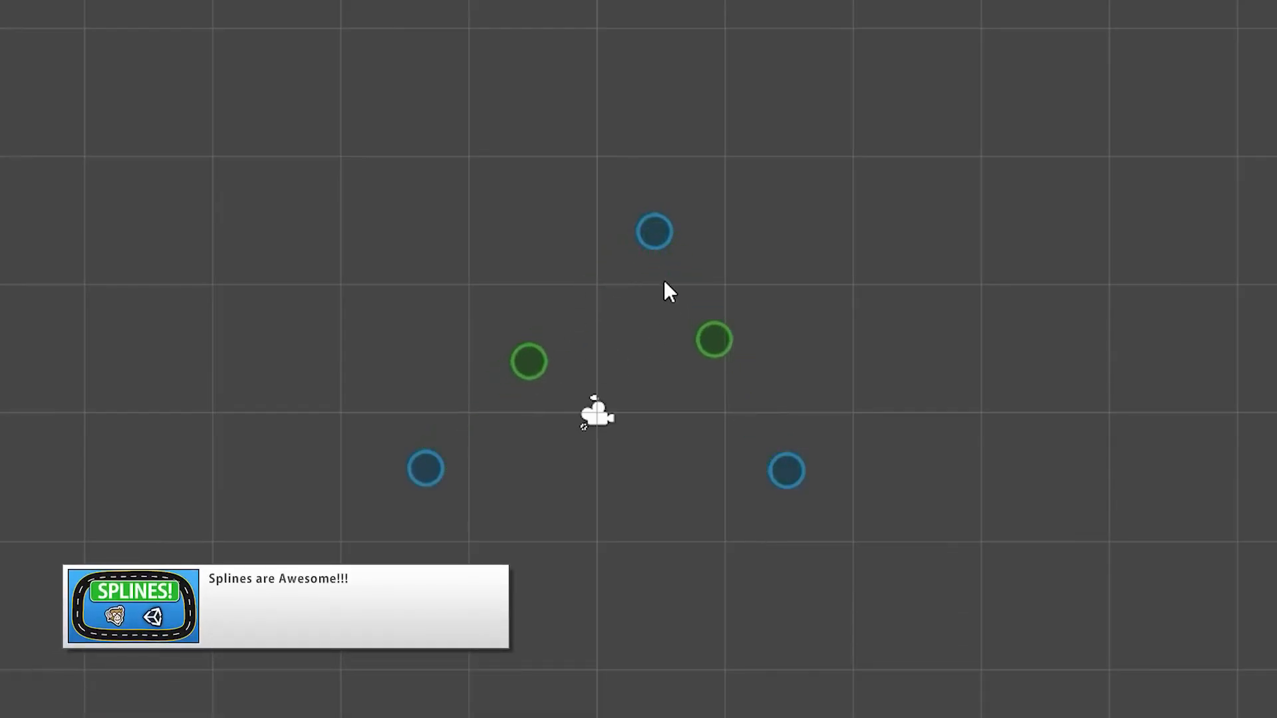
scroll(890, 391, "up", 2)
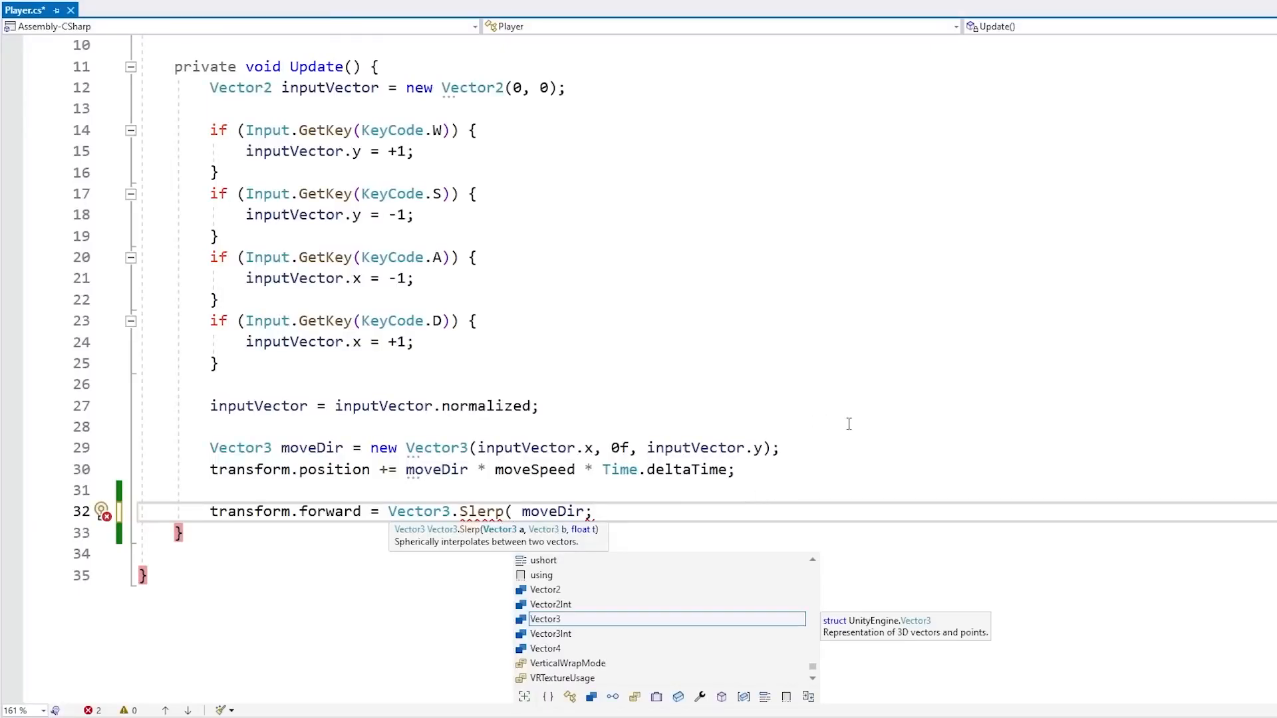
Fill in the Slerp arguments as transform.forward, moveDir and Time.deltaTime, close the call, and save the script
type("transform.for")
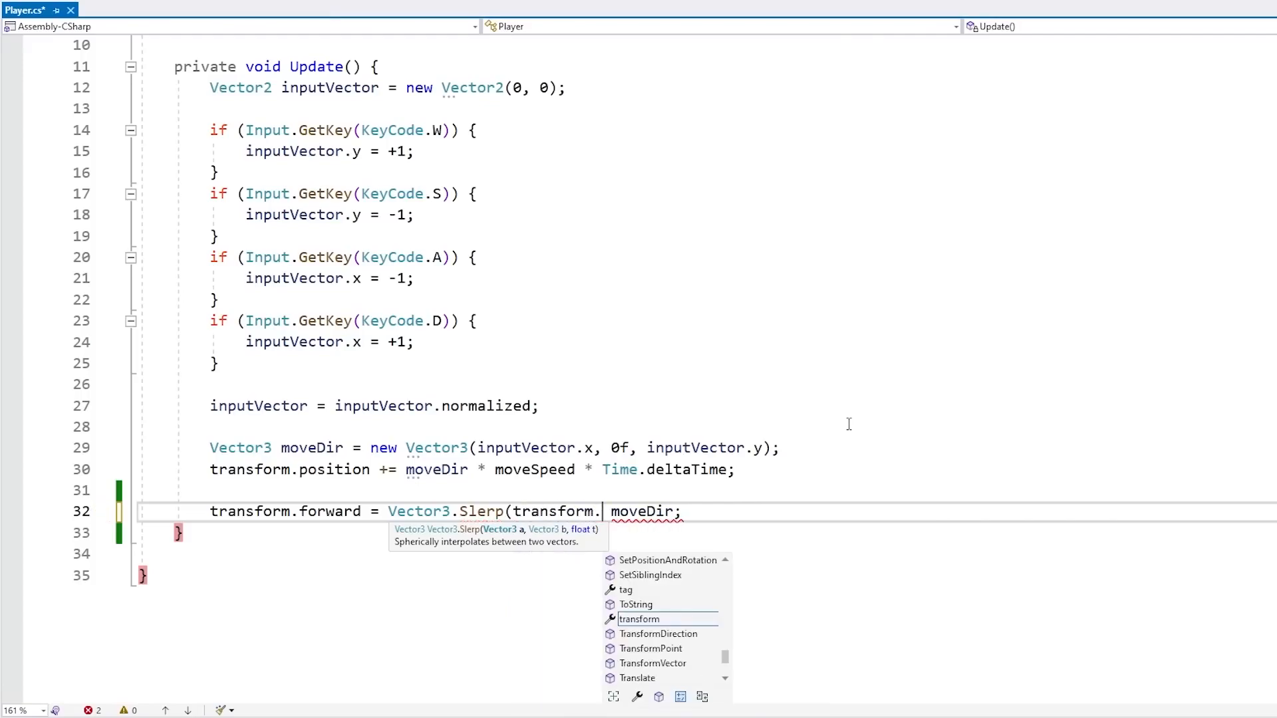
type("ward,")
key("BackSpace")
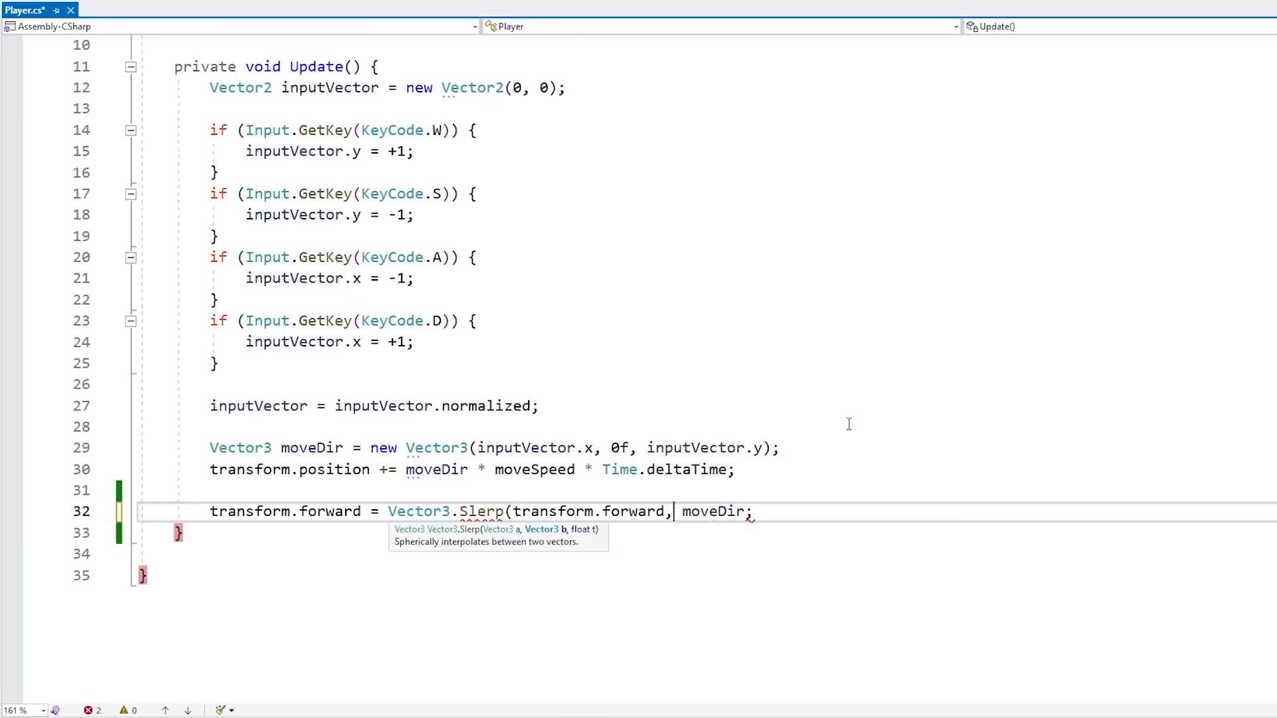
key("ctrl+Right")
type(", Time.deltaTime")
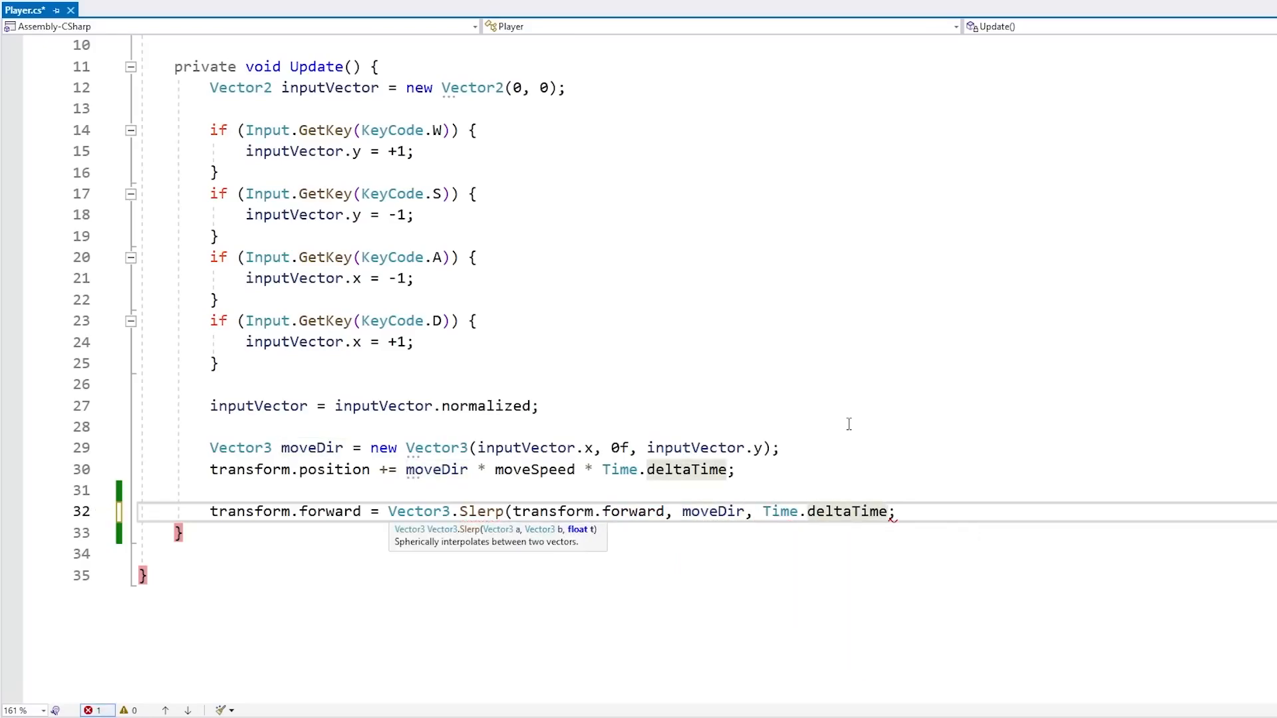
type(")")
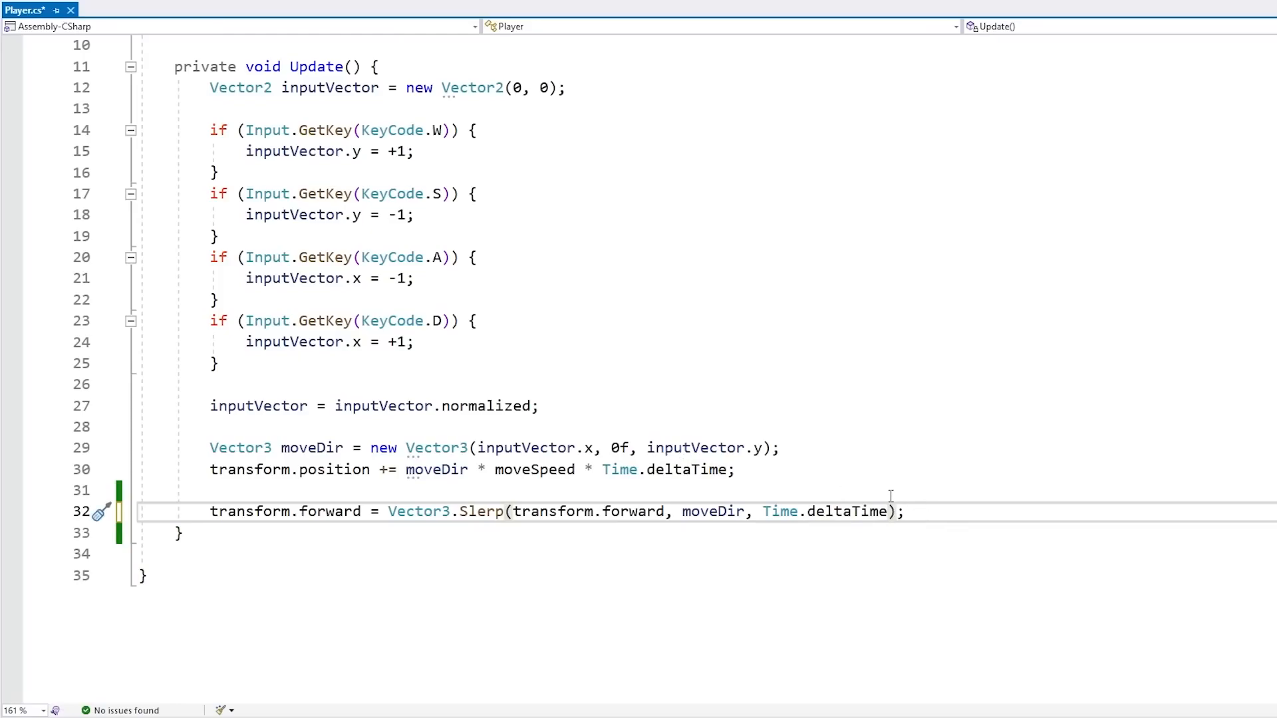
left_click(746, 511)
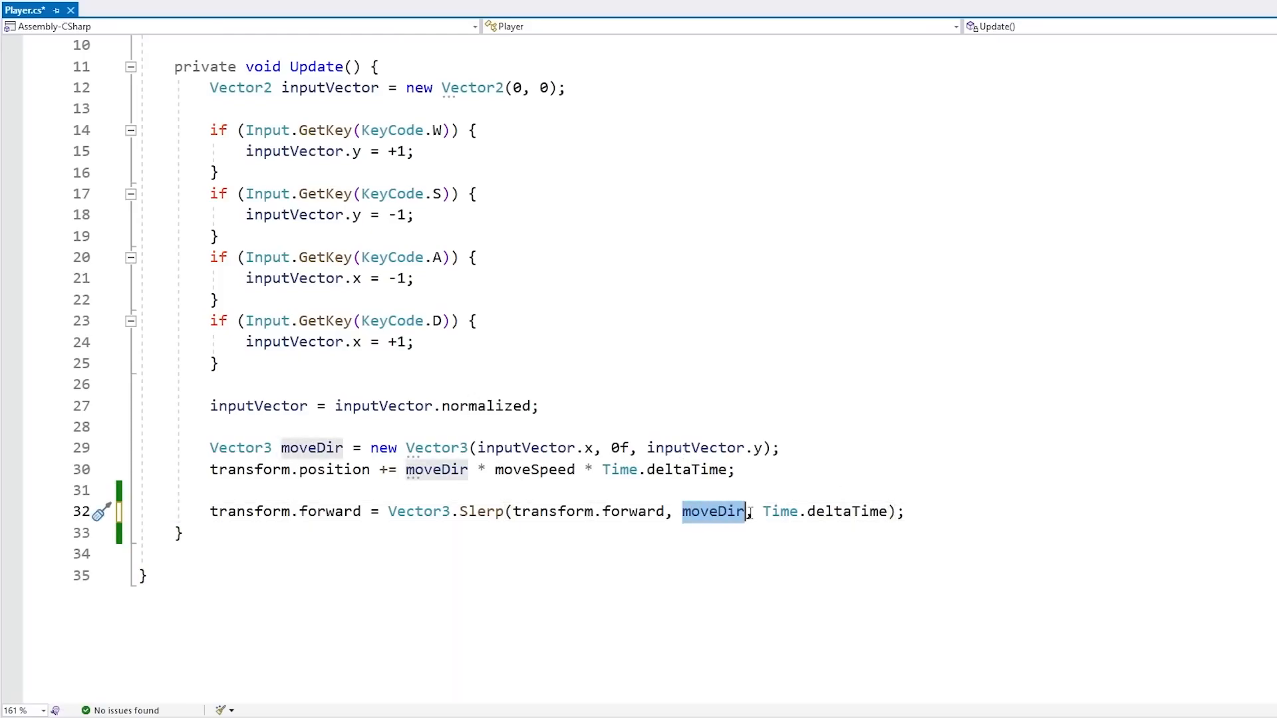
key("ctrl+s")
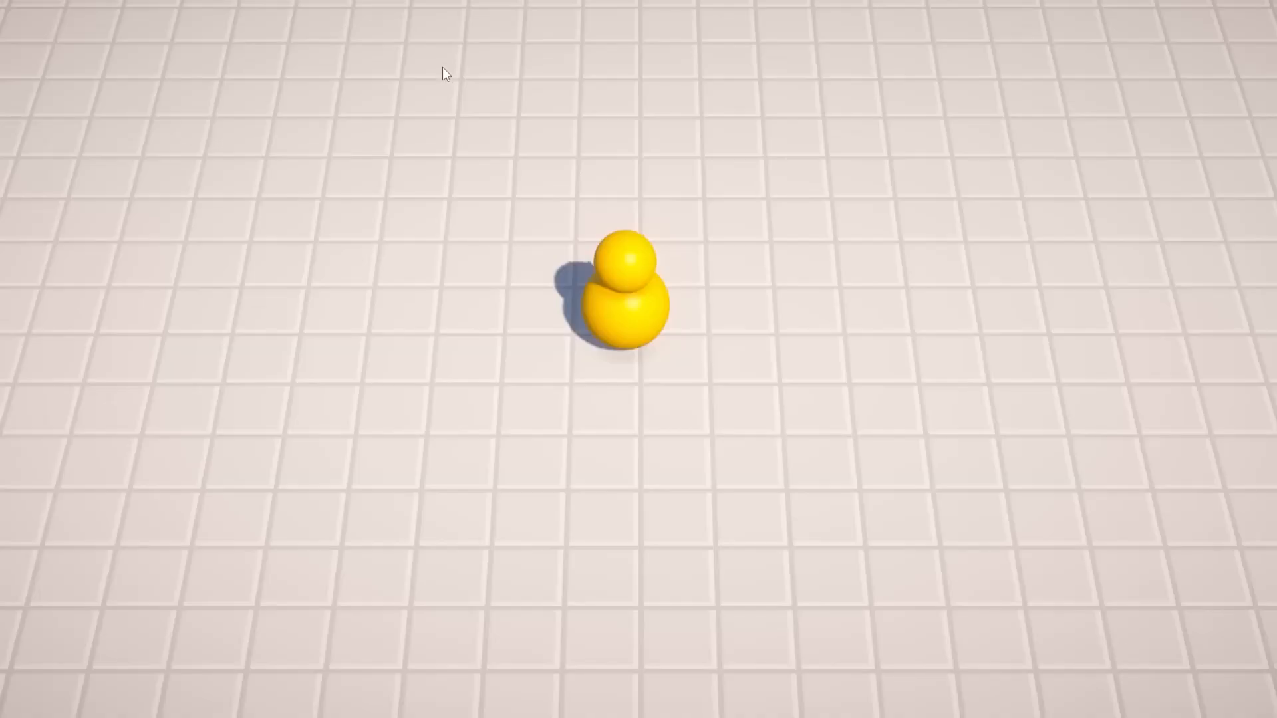
Play the game and move the player with WASD to check the smoothed rotation
key("d")
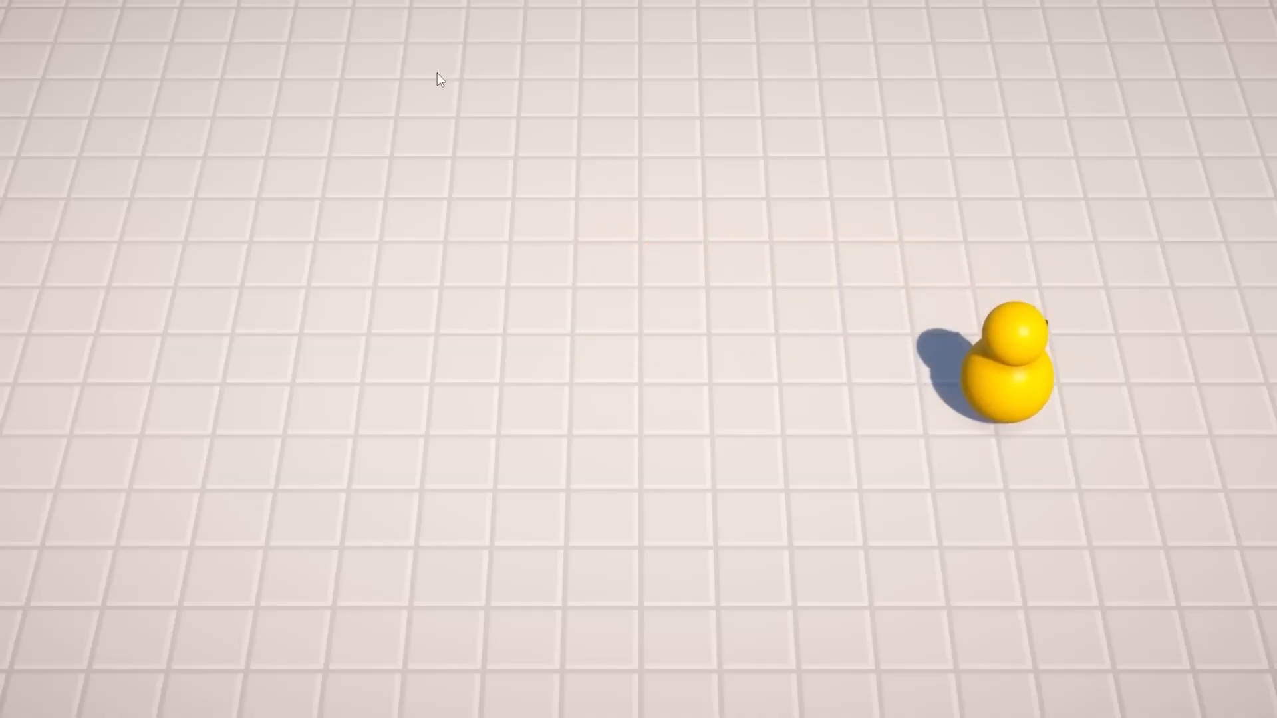
key("a")
key("s")
key("d")
key("w")
key("a")
key("s")
key("d")
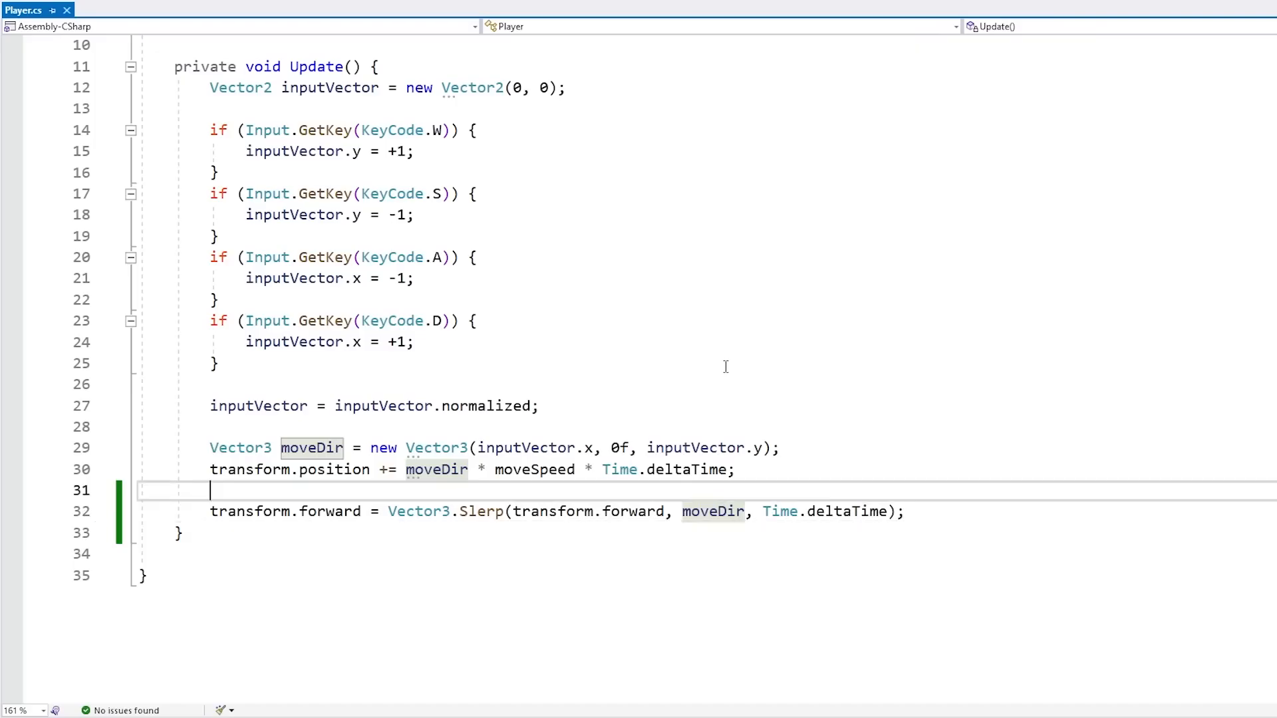
Add a local variable float rotateSpeed = 10f above the Slerp line and copy its name
key("Return")
type("float rotateSpeed = 10f;")
key("ctrl+Left")
key("ctrl+Left")
key("ctrl+Left")
key("ctrl+Left")
key("ctrl+shift+Right")
key("ctrl+c")
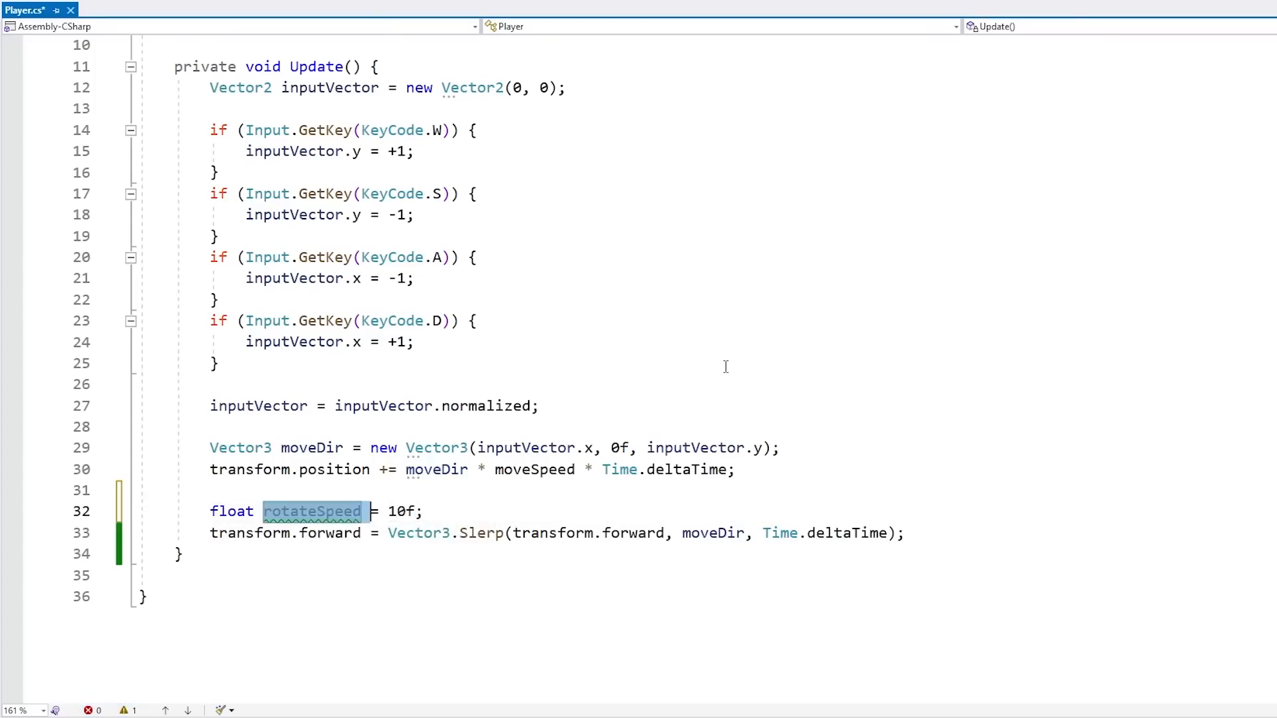
Multiply Time.deltaTime by rotateSpeed in the Slerp call and save the script
key("Down")
key("End")
key("Left")
key("Left")
type("*")
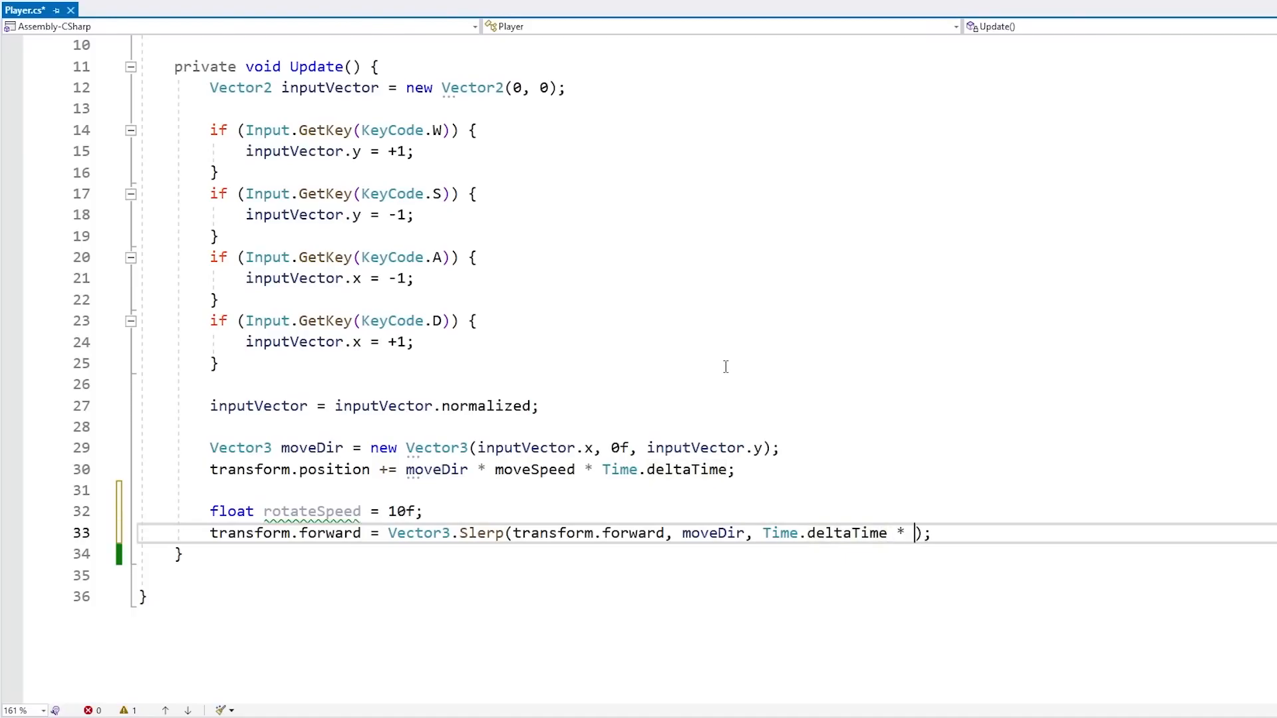
key("ctrl+v")
key("ctrl+s")
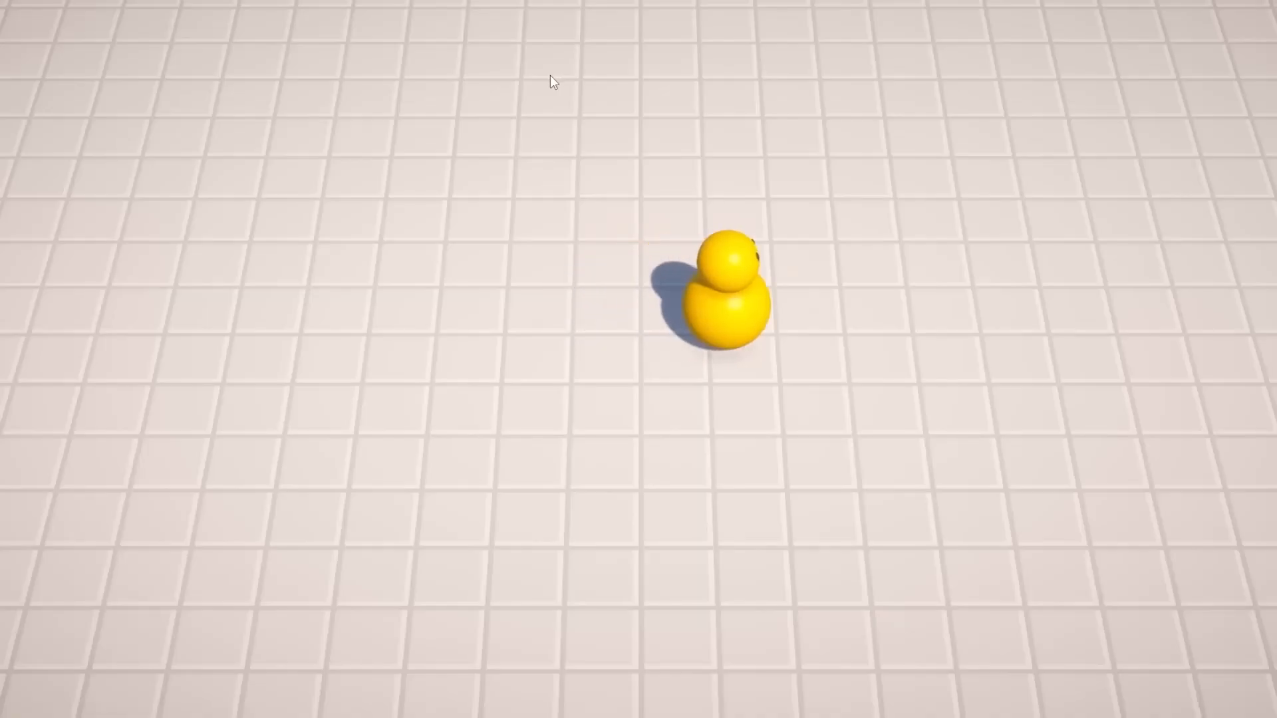
Play the game and move the player in all directions with WASD to check the faster smooth rotation
key("d")
key("a")
key("s")
key("d")
key("w")
key("a")
key("d")
key("a")
key("s")
key("d")
key("s")
key("a")
key("w")
key("s")
key("d")
key("w")
key("d")
key("s")
key("a")
key("s")
key("d")
key("w")
key("a")
key("s")
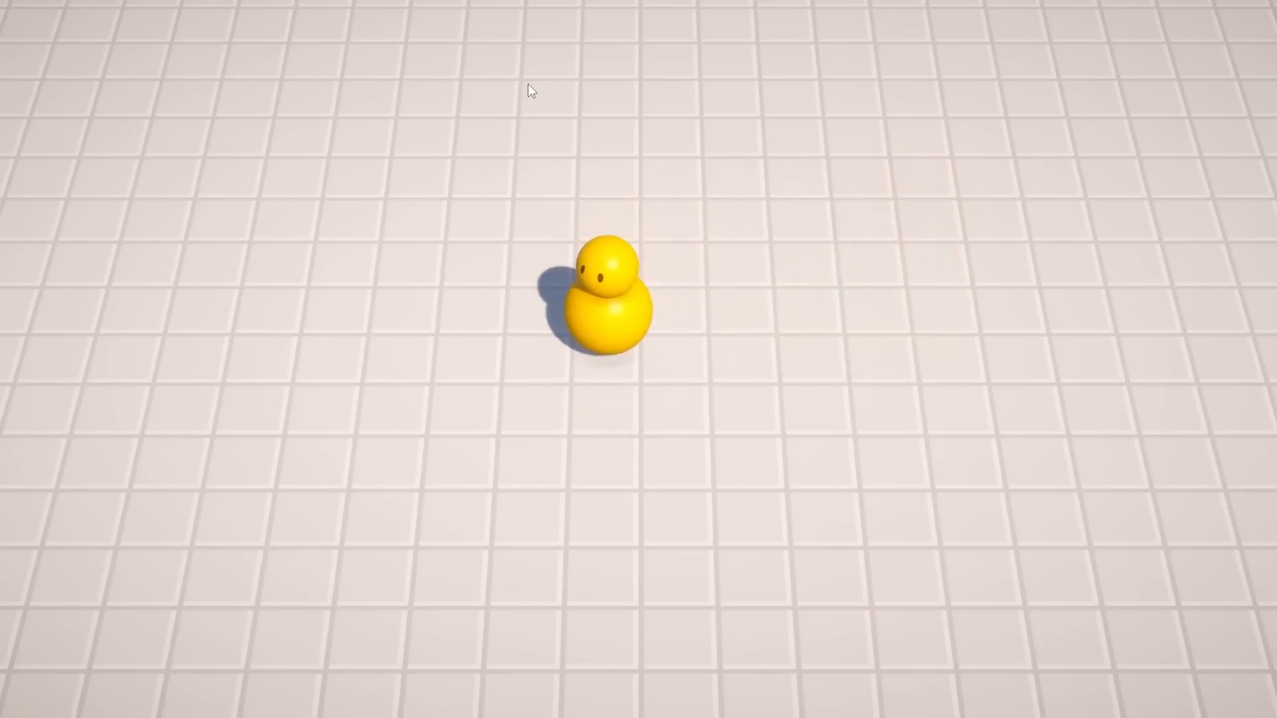
key("d")
key("s")
key("a")
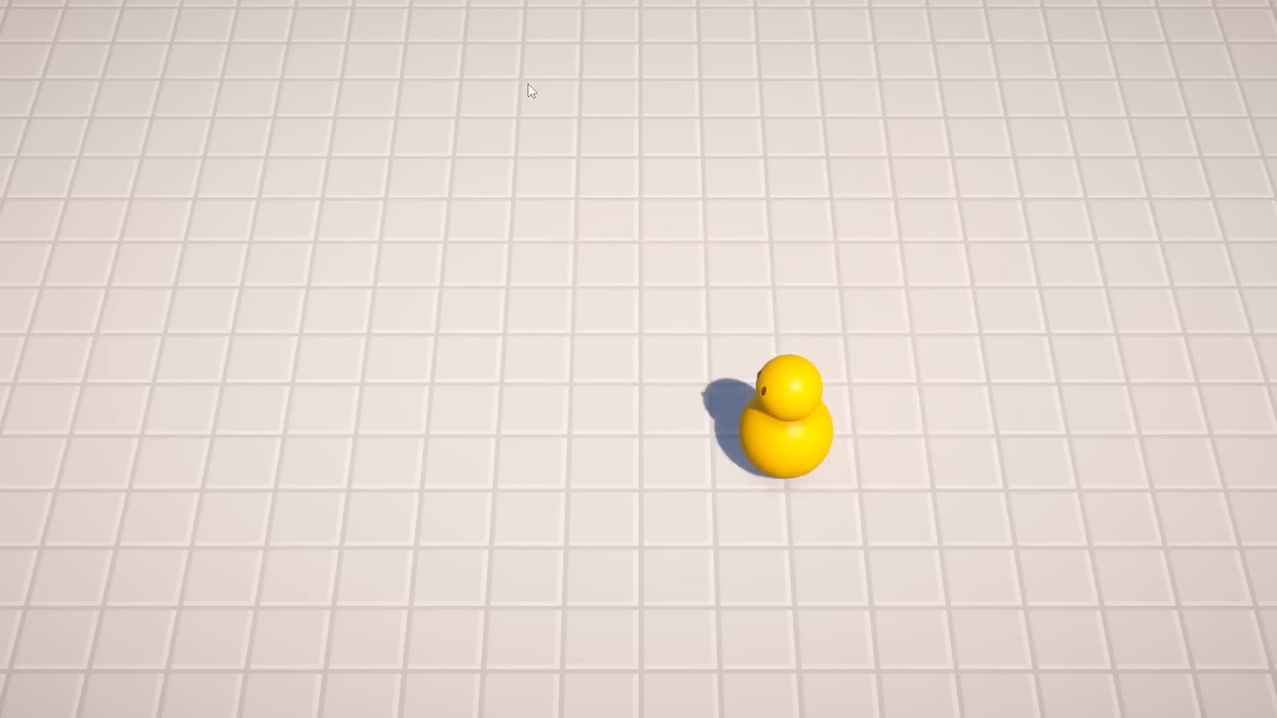
key("w")
key("a")
key("s")
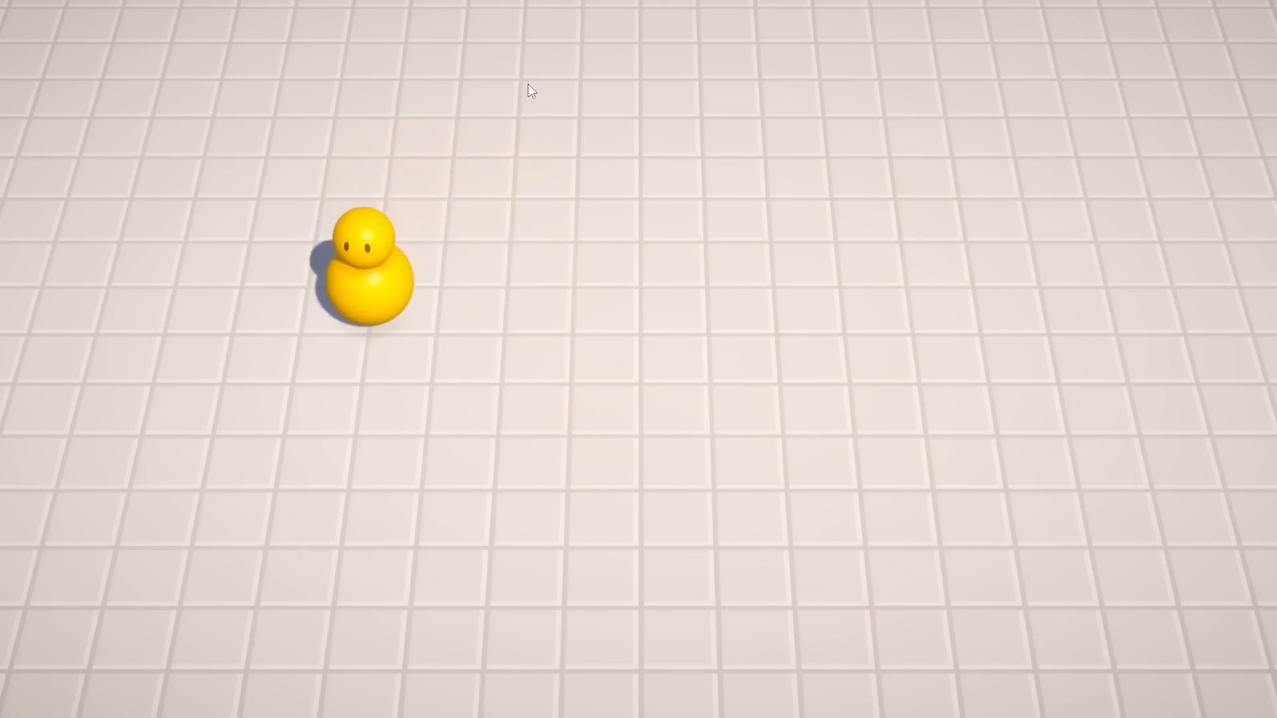
key("d")
key("s")
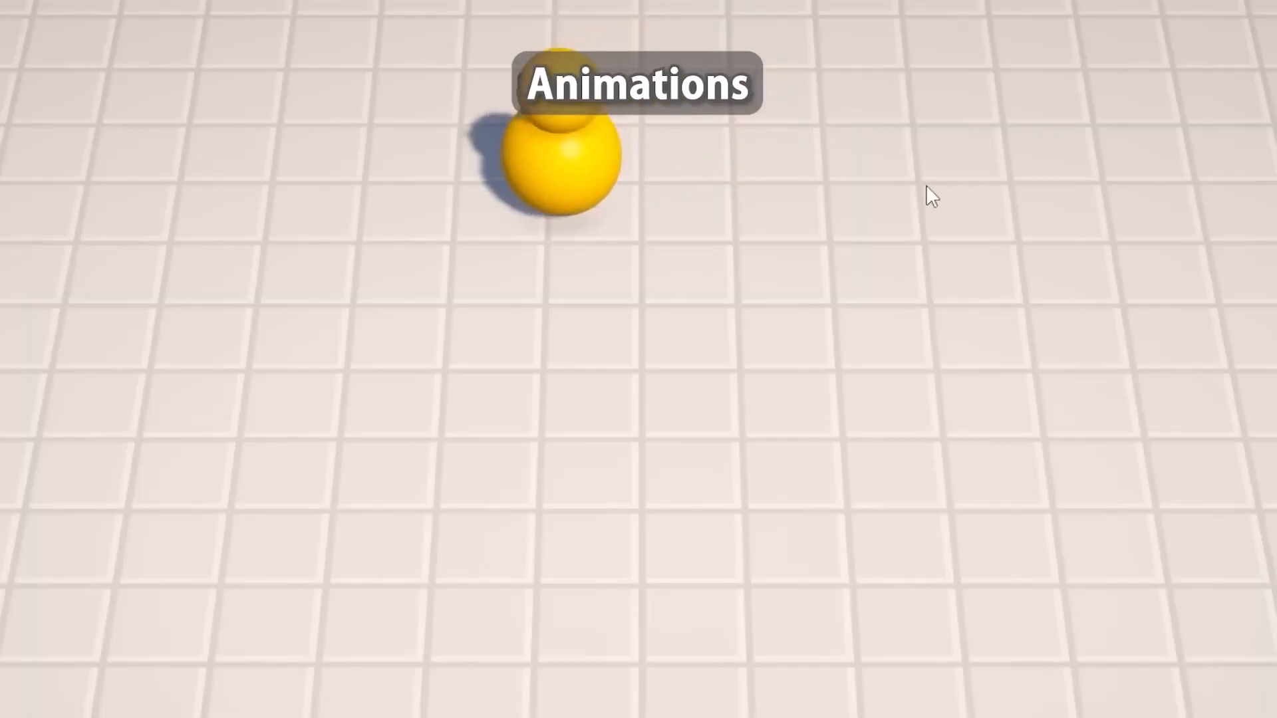
key("s")
key("d")
key("w")
key("s")
key("a")
key("s")
key("d")
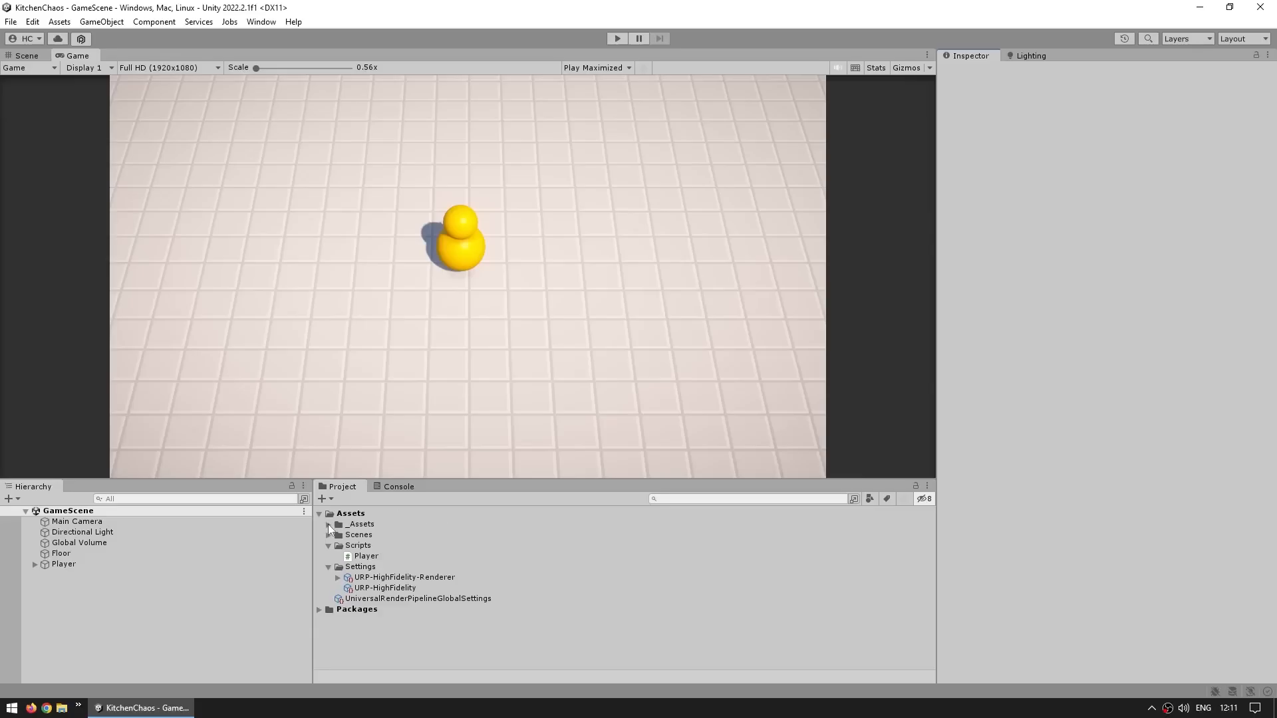
Remove the Animator component from the PlayerVisual object under Player
left_click(328, 524)
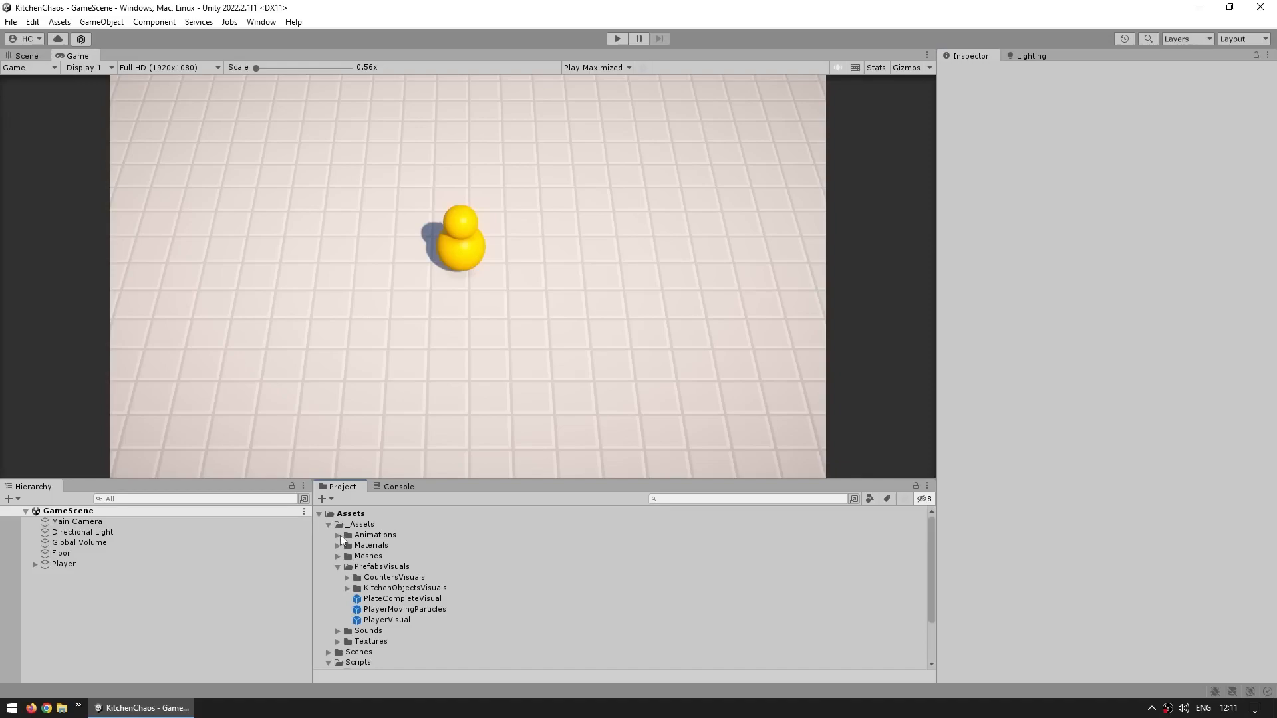
left_click(339, 535)
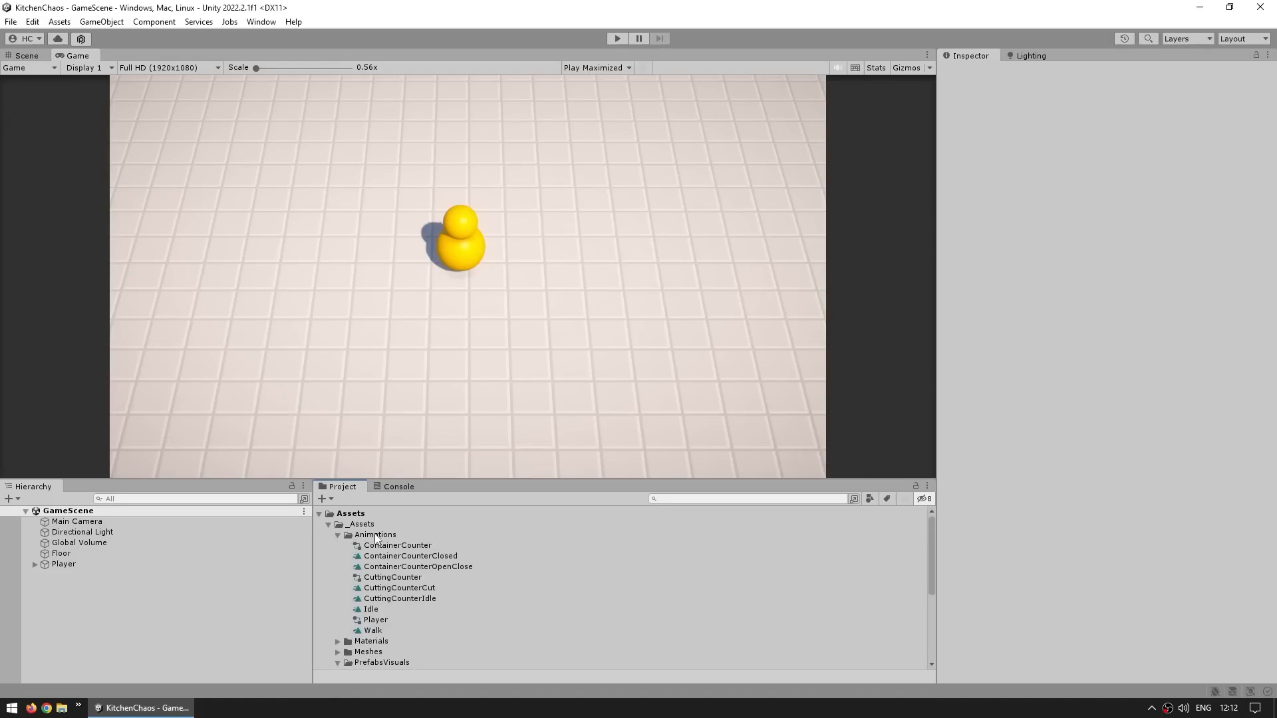
left_click(329, 525)
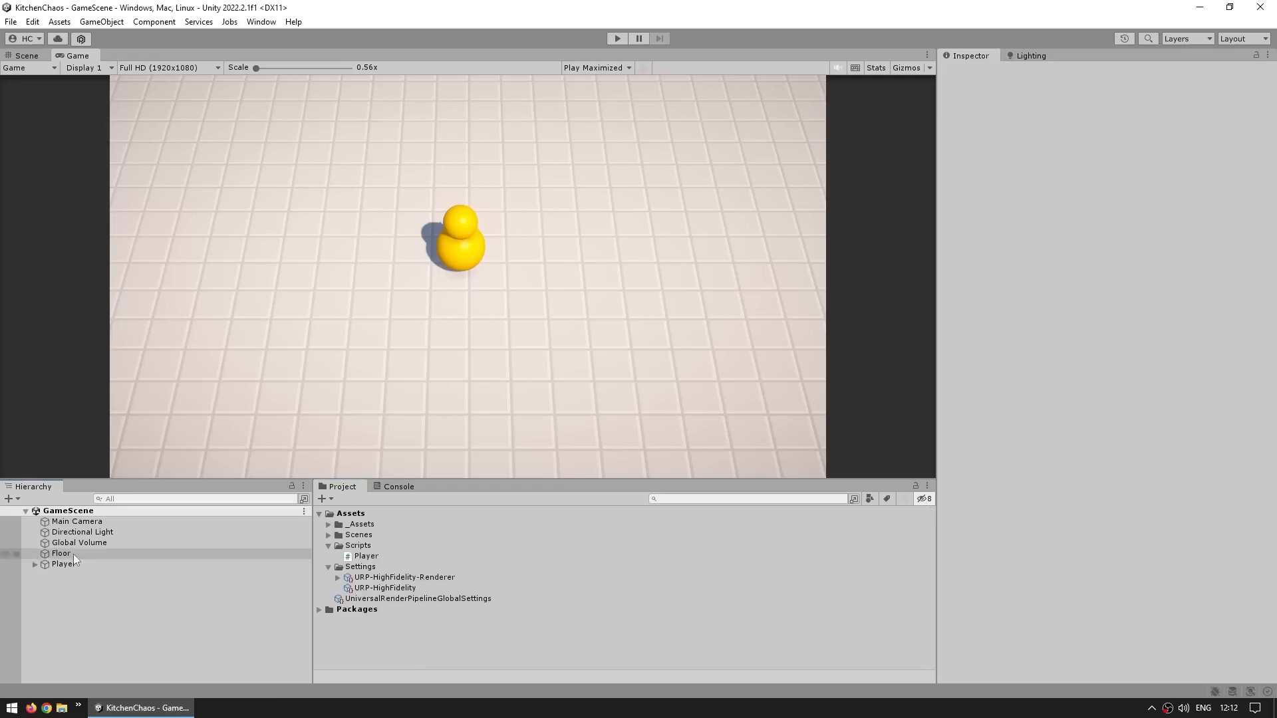
left_click(35, 565)
left_click(62, 576)
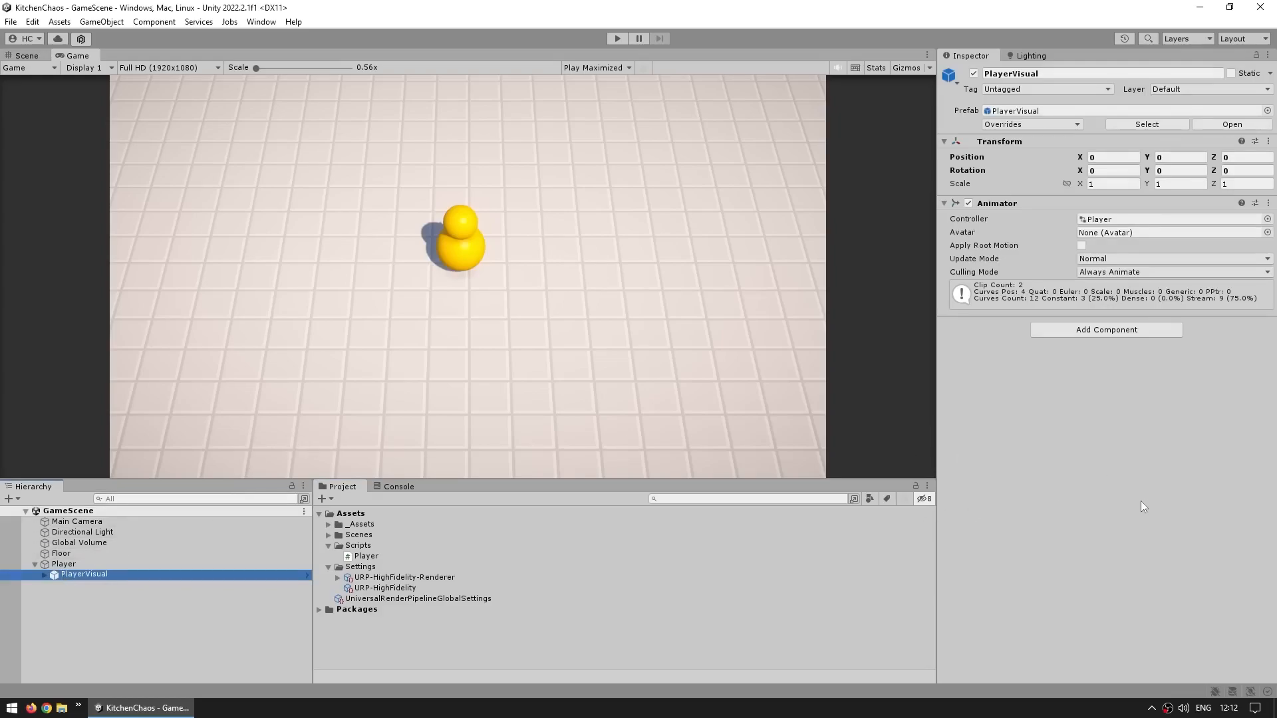
left_click(1027, 485)
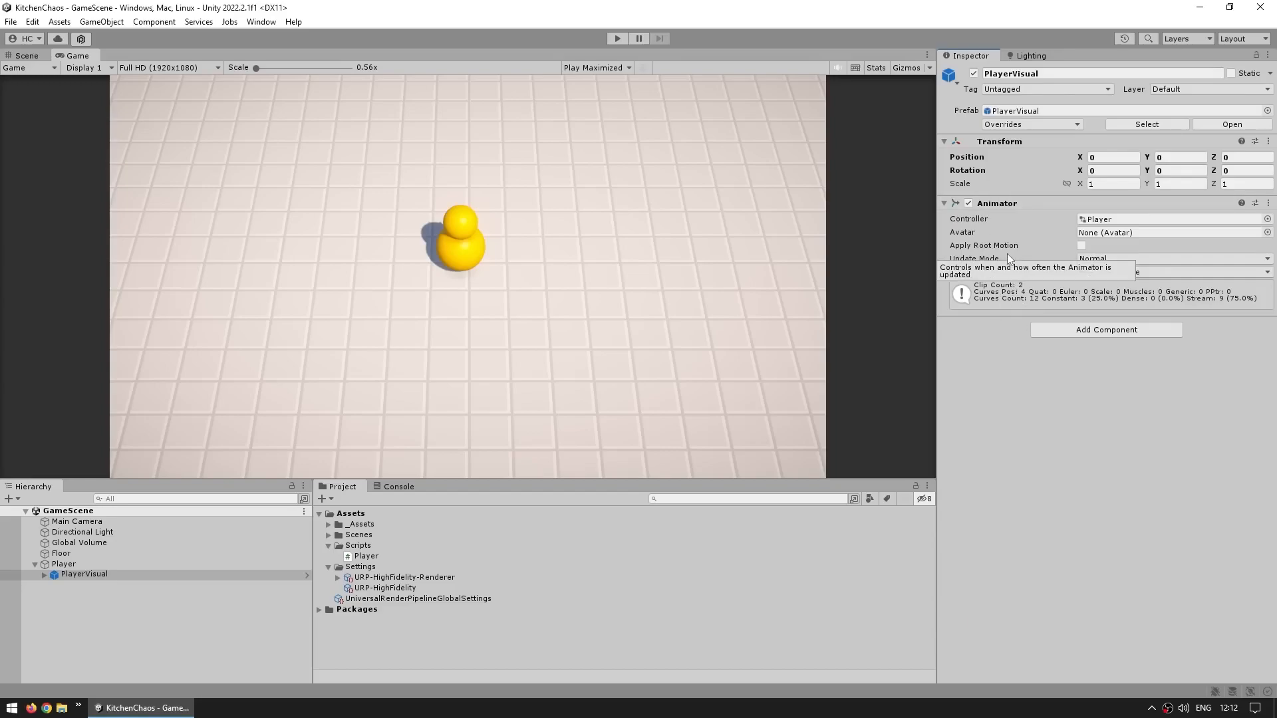
right_click(1013, 203)
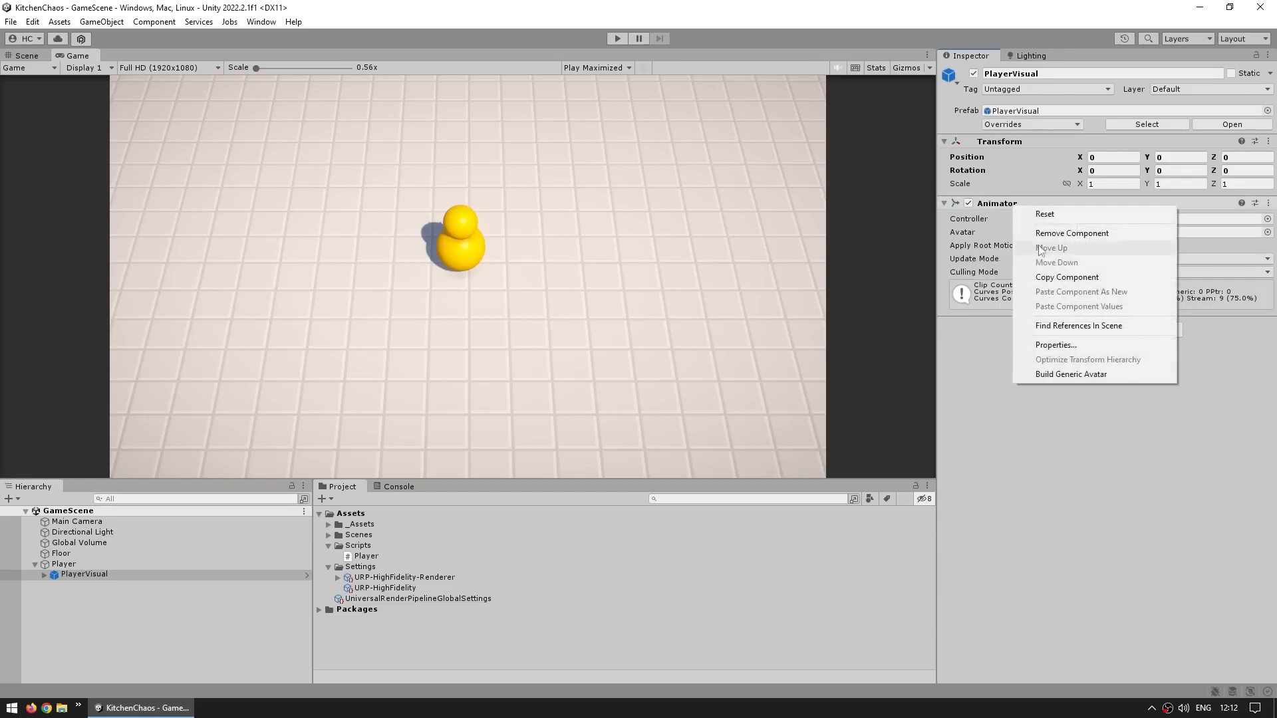
left_click(1041, 234)
Add a new Animator component to PlayerVisual
left_click(1098, 229)
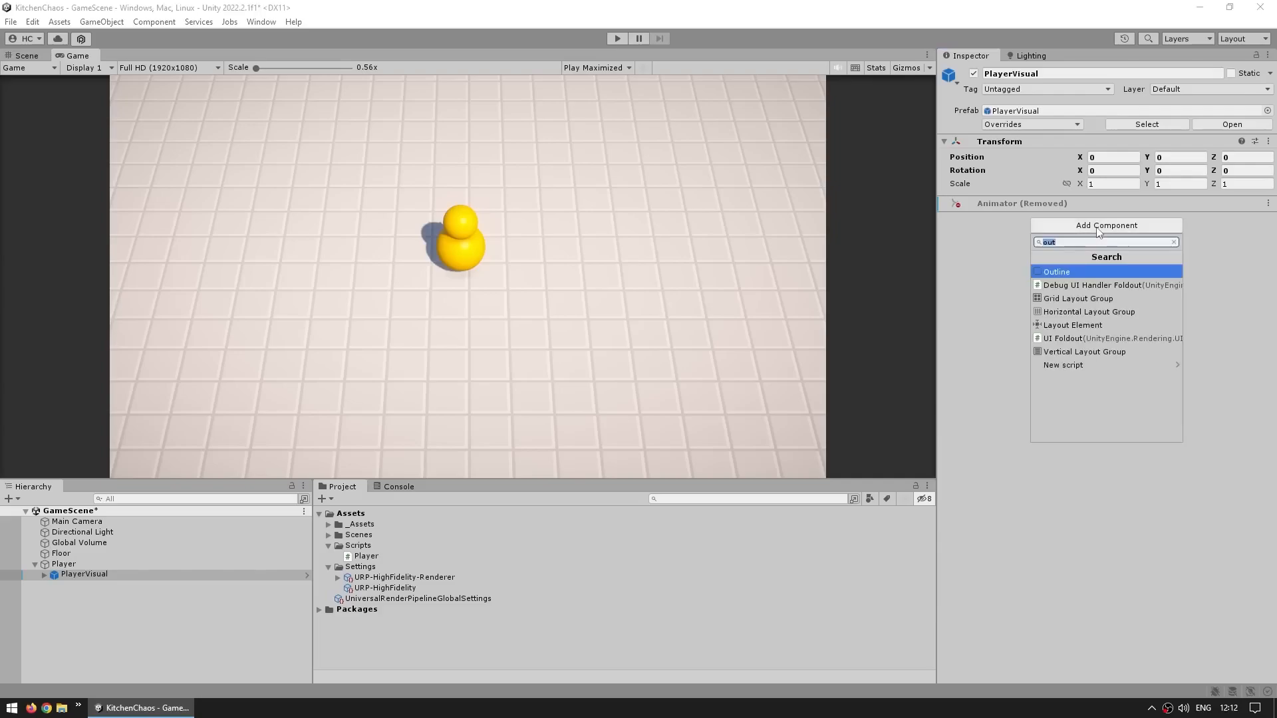
type("animator")
key("Return")
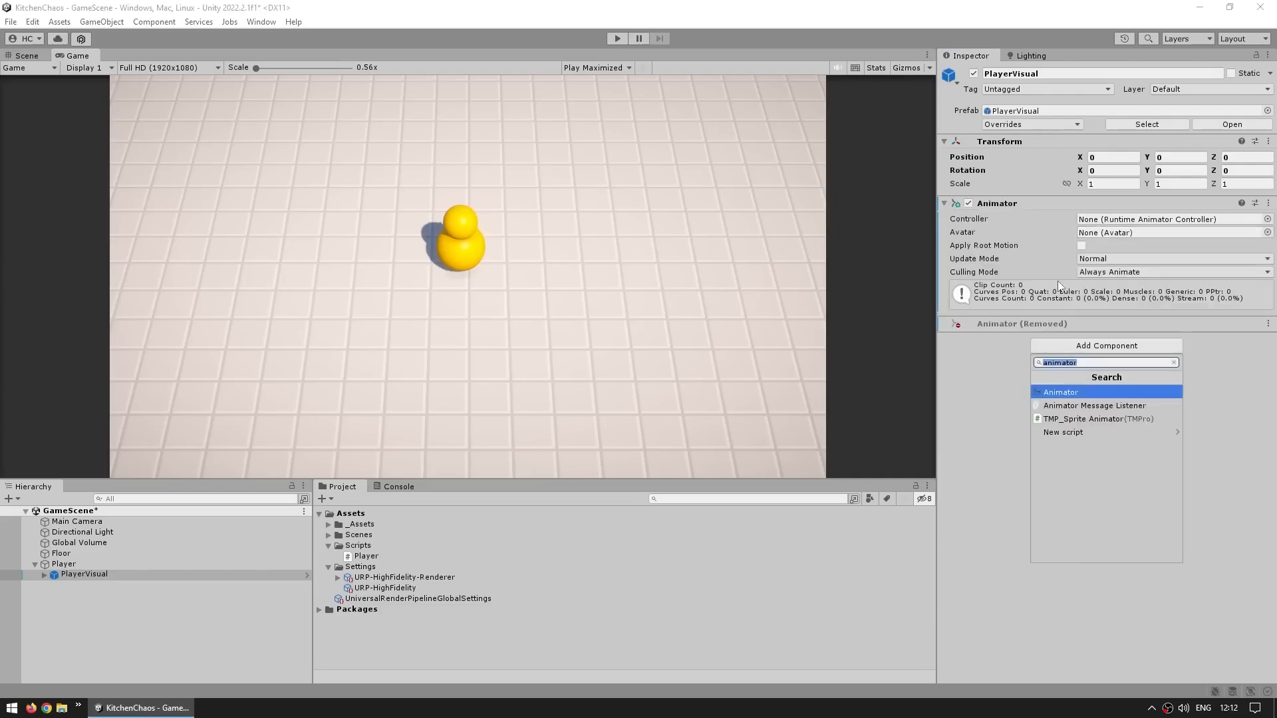
type("animat")
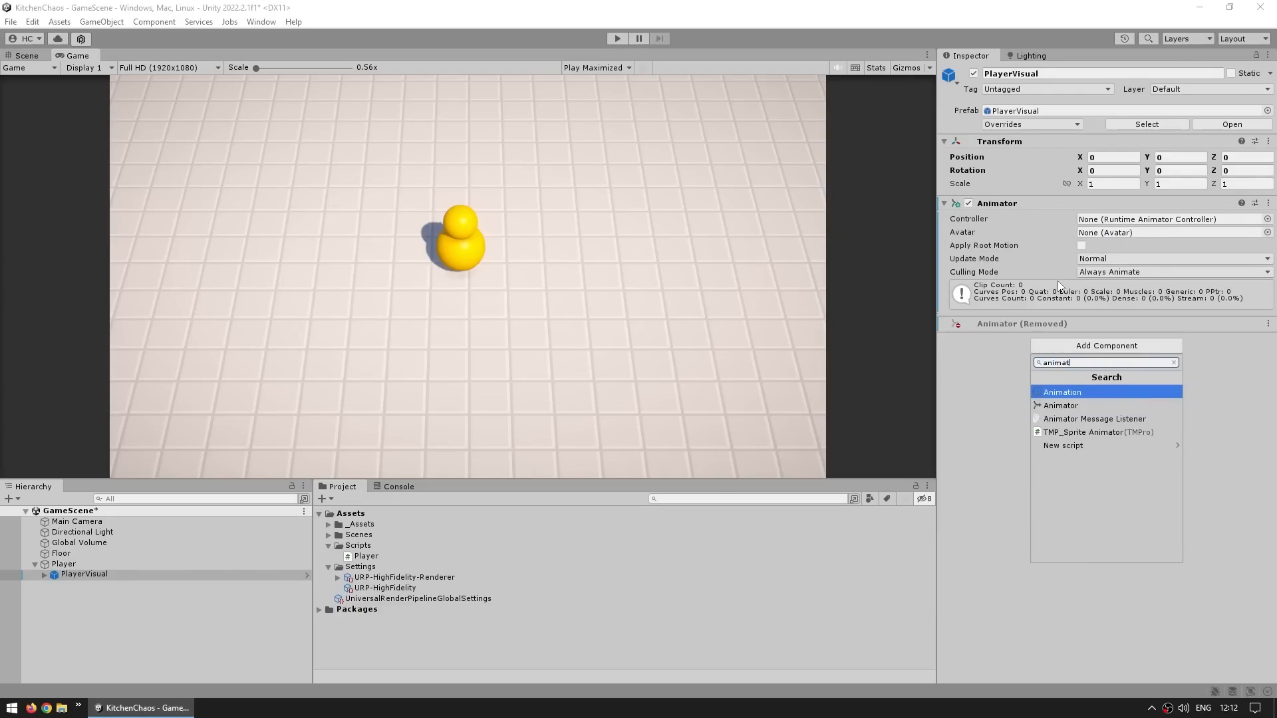
left_click(1092, 407)
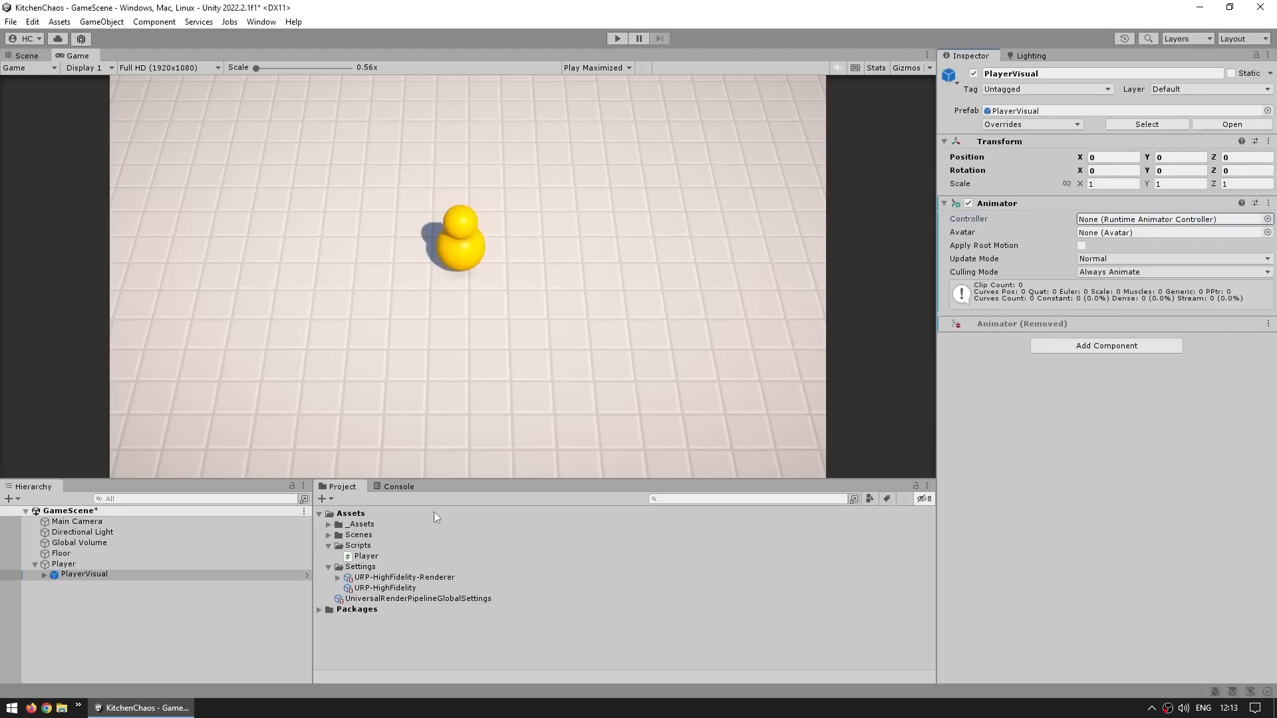
Create an Animator Controller named MyPlayerAnimator and assign it as the controller of PlayerVisual's Animator
left_click(329, 500)
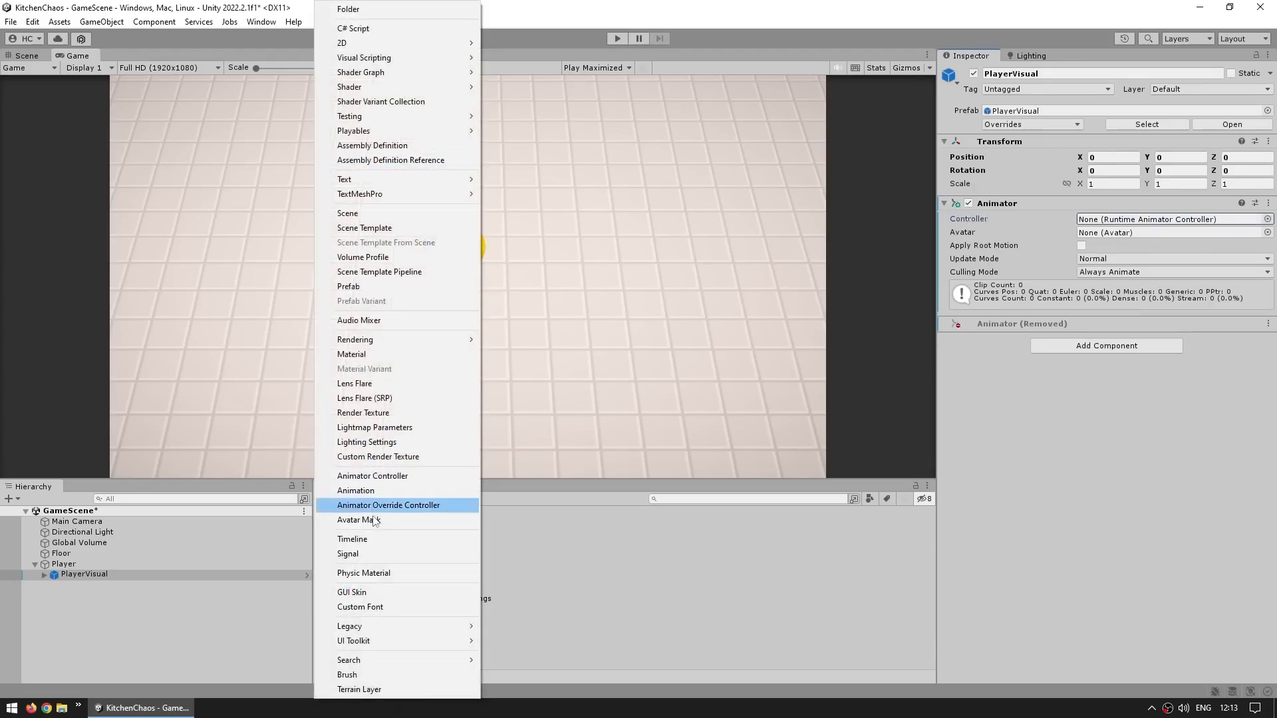
left_click(365, 476)
type("MyPlayerAnimat")
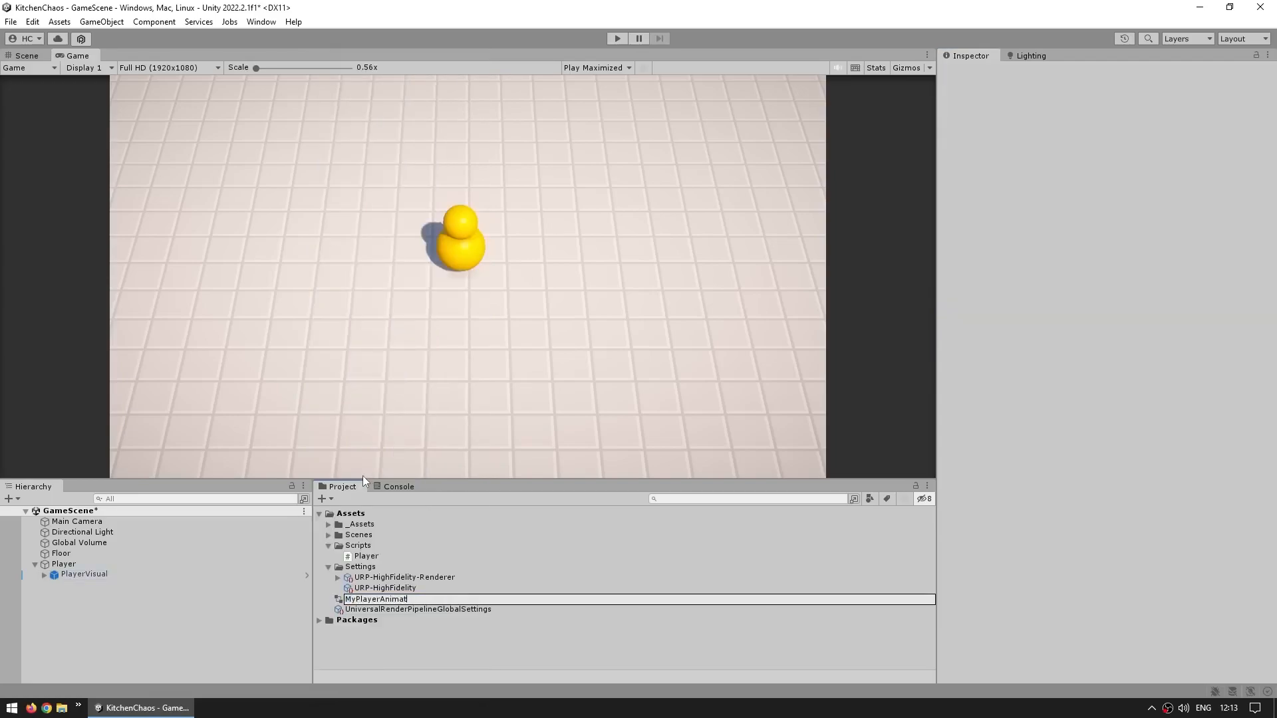
type("or")
key("Return")
left_click(73, 574)
left_click_drag(377, 600, 1128, 221)
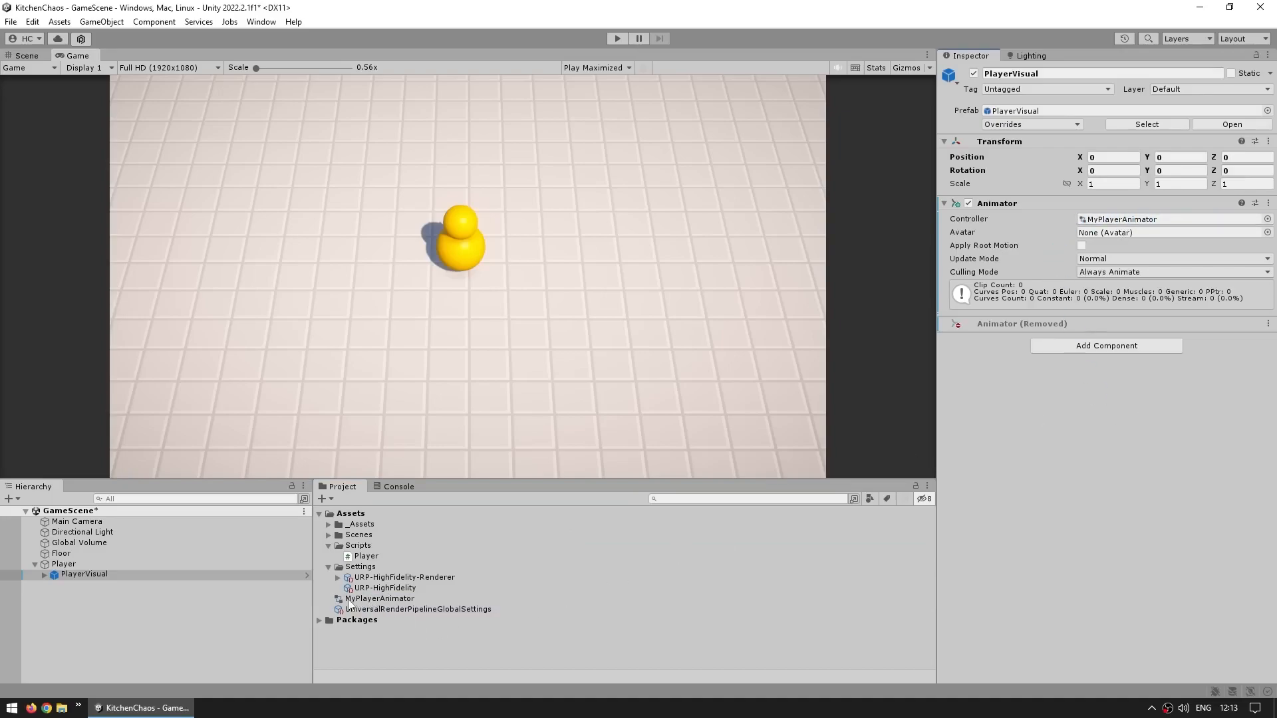
Open the MyPlayerAnimator controller in the Animator window
double_click(1105, 220)
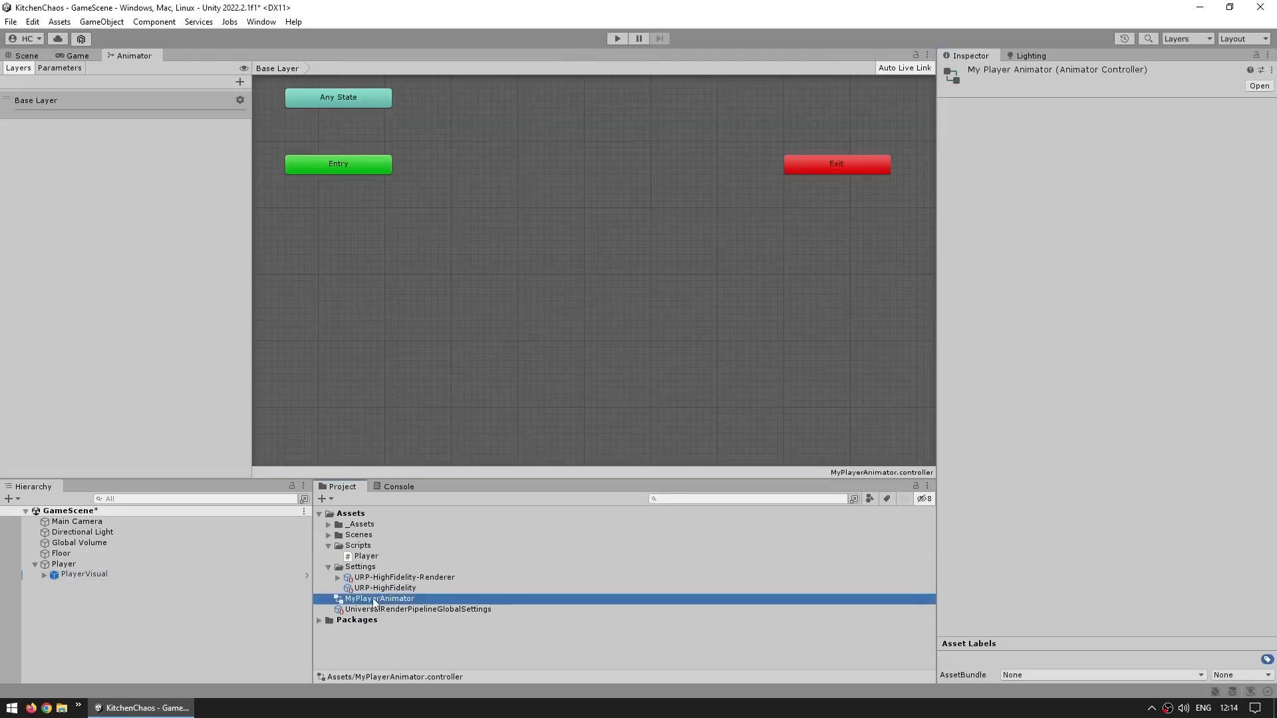
left_click(706, 258)
left_click(262, 22)
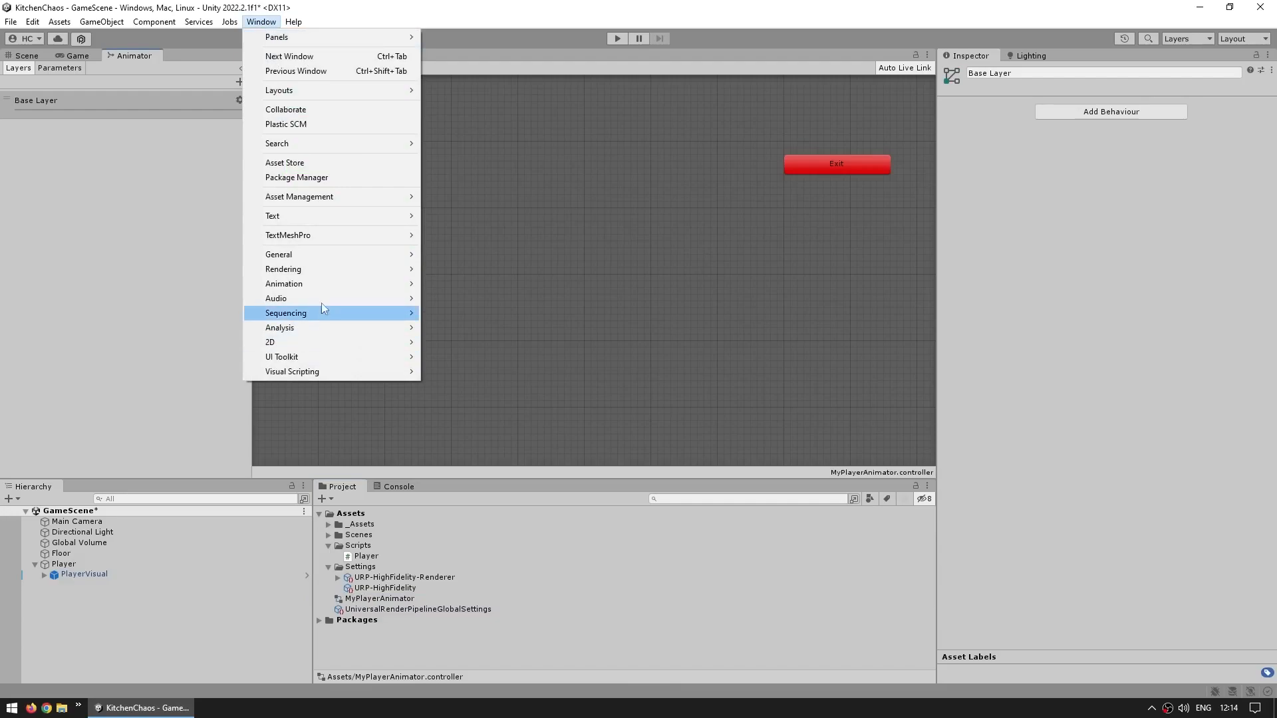
mouse_move(398, 284)
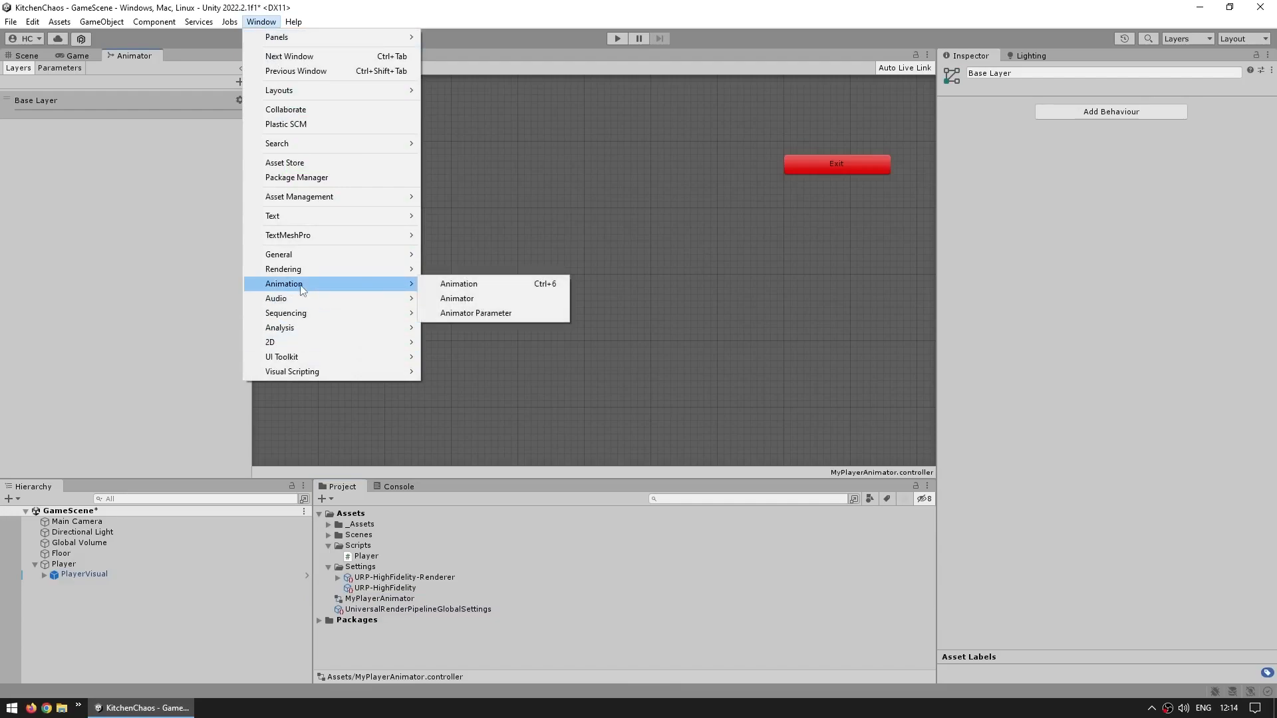
left_click(459, 299)
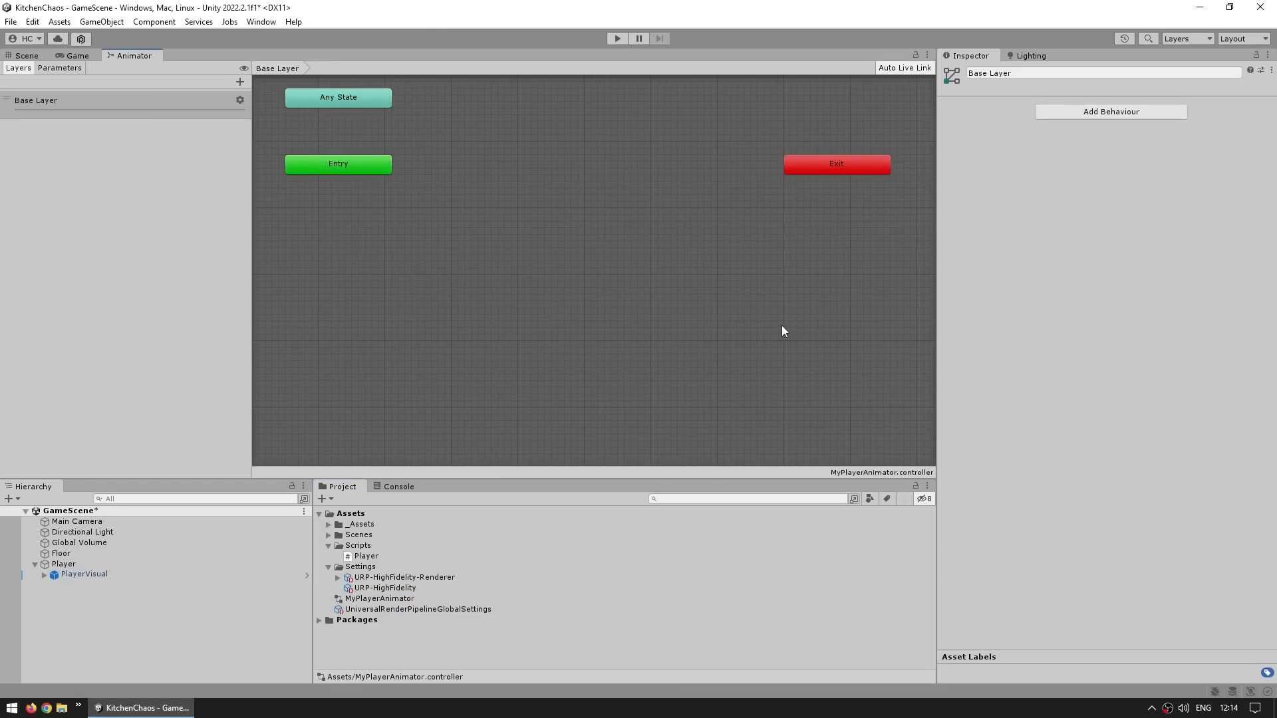
left_click(1226, 38)
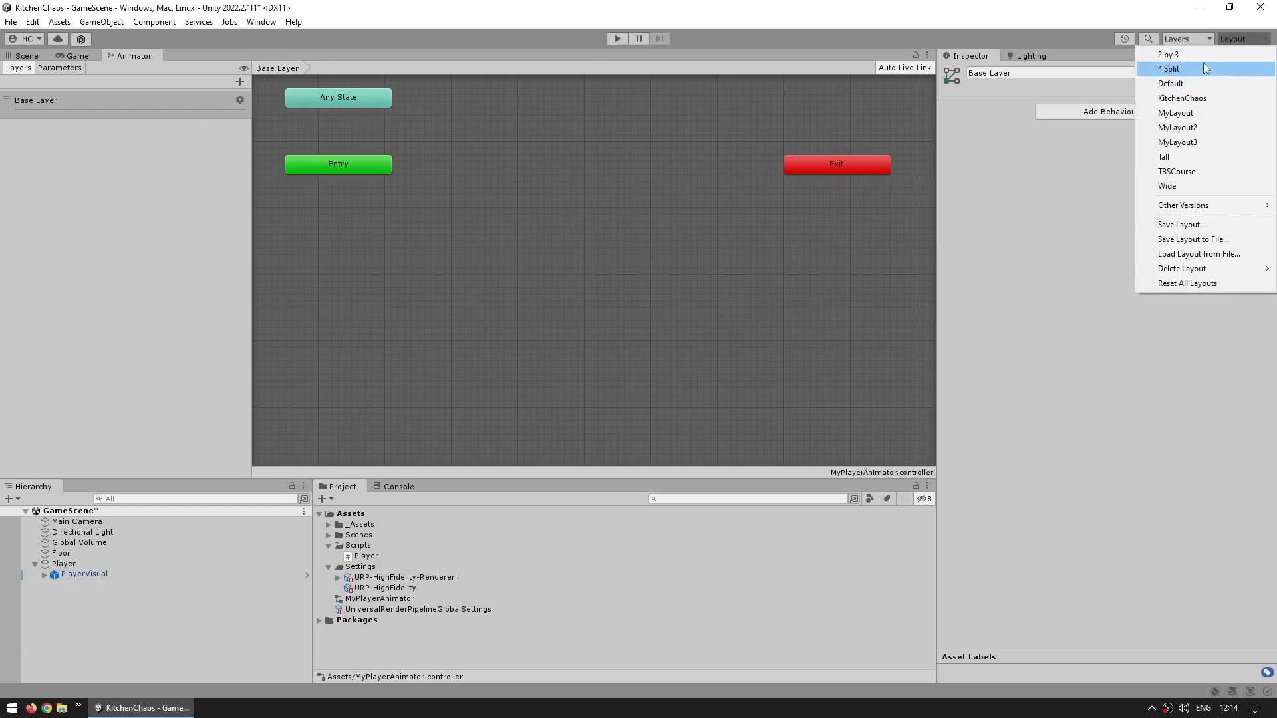
left_click(1177, 100)
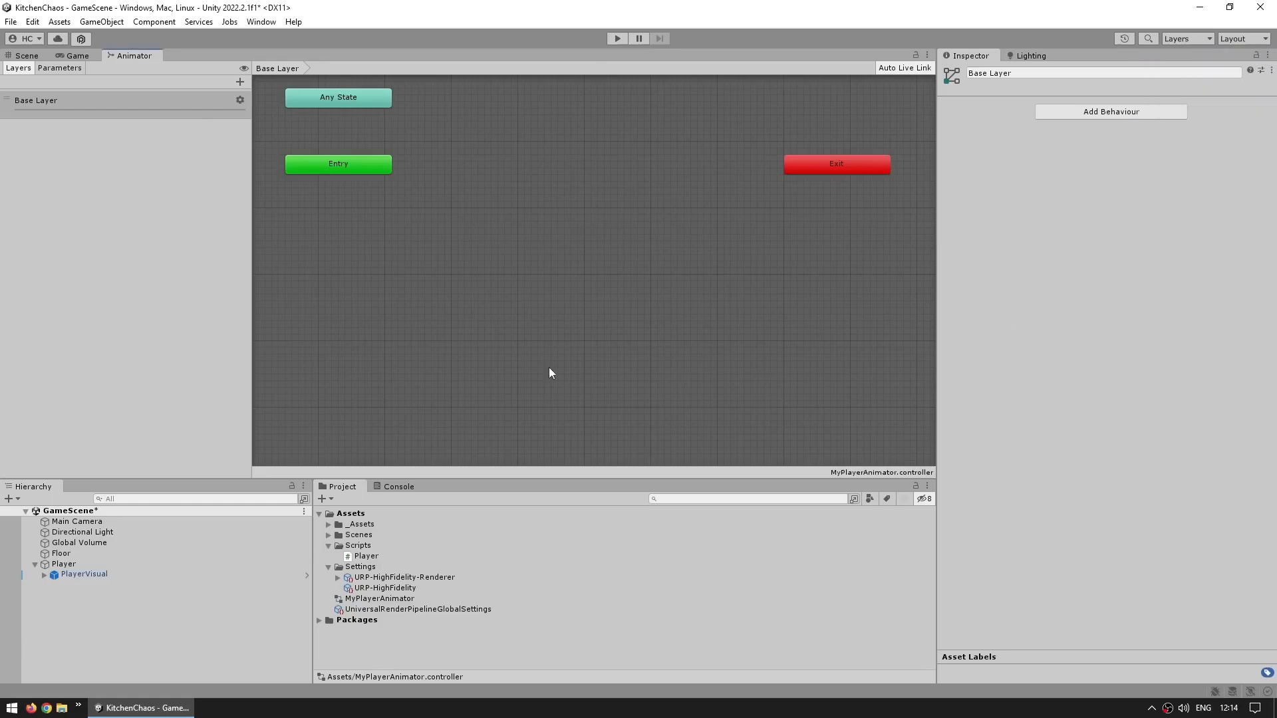
middle_click_drag(563, 196, 565, 281)
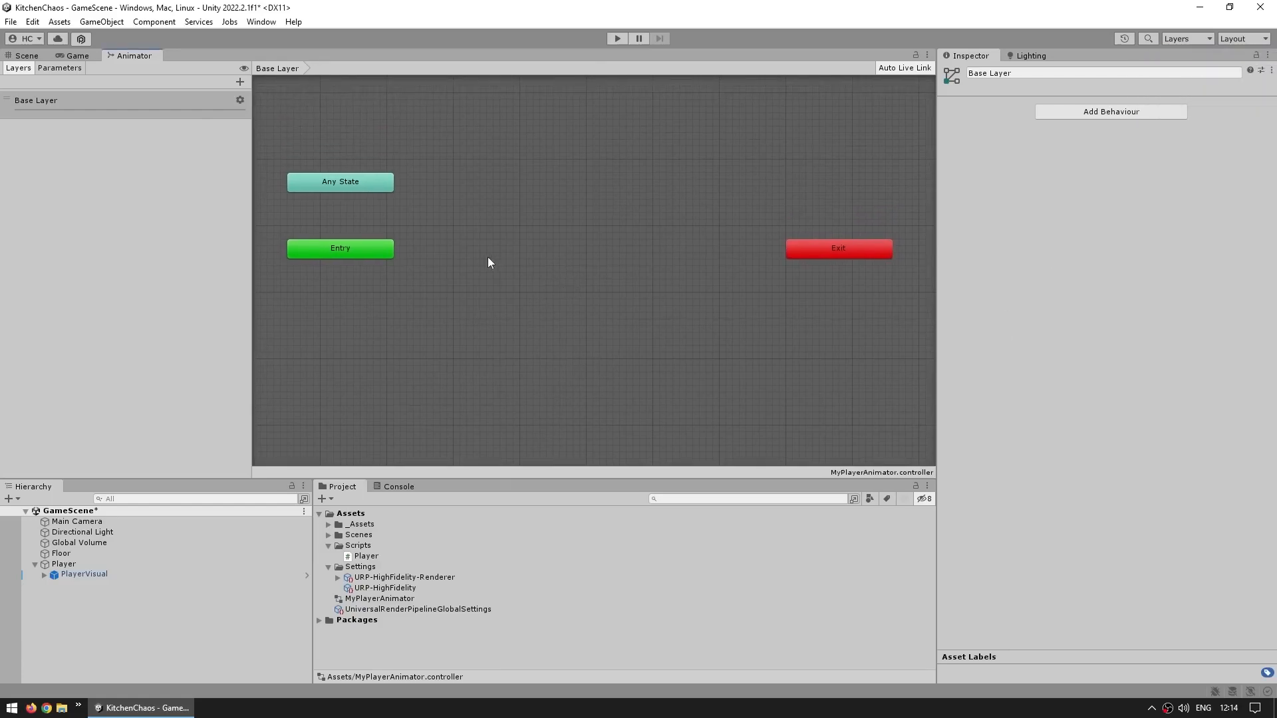
left_click(89, 574)
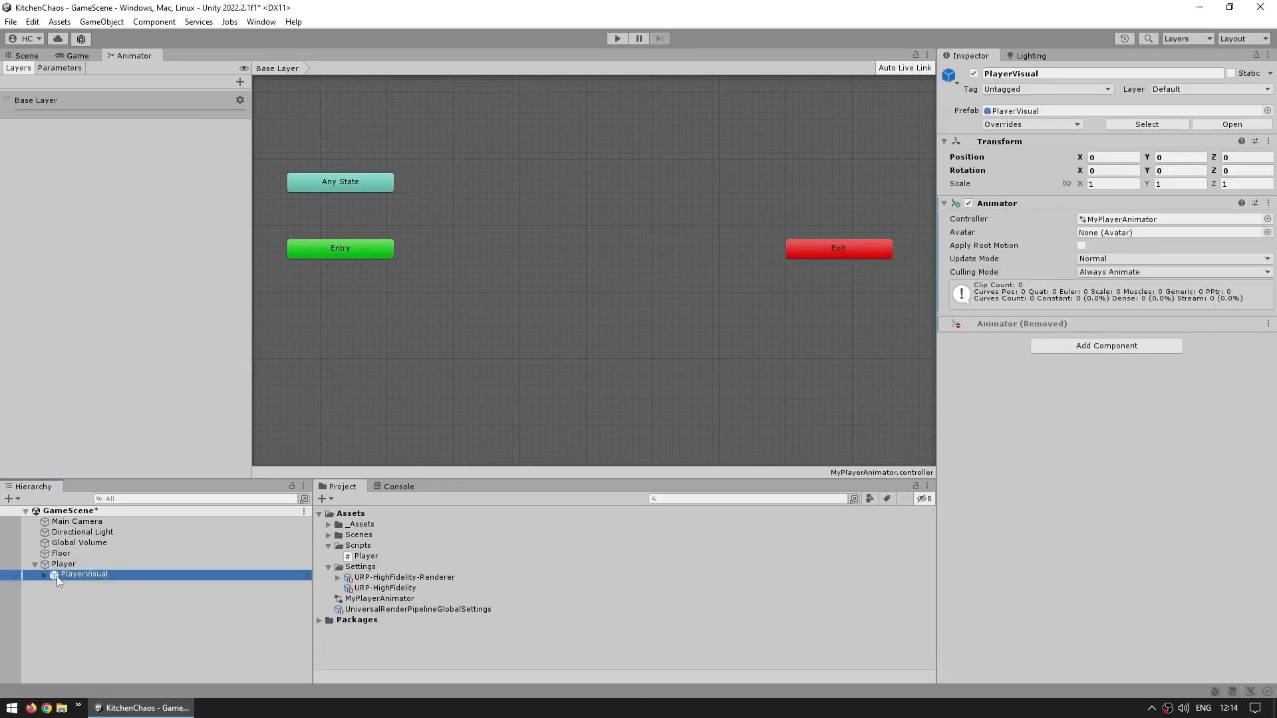
scroll(556, 312, "down", 3)
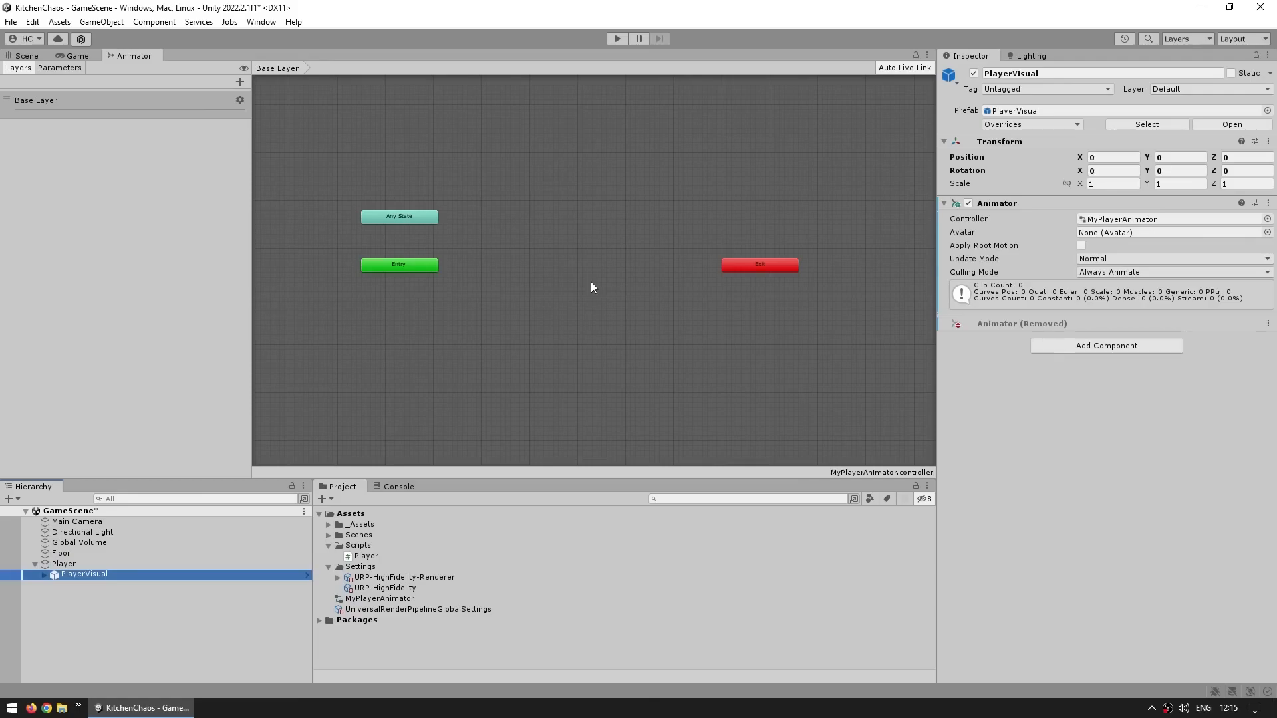
left_click_drag(340, 184, 813, 325)
left_click_drag(478, 249, 322, 294)
left_click_drag(673, 221, 846, 298)
left_click_drag(481, 163, 341, 234)
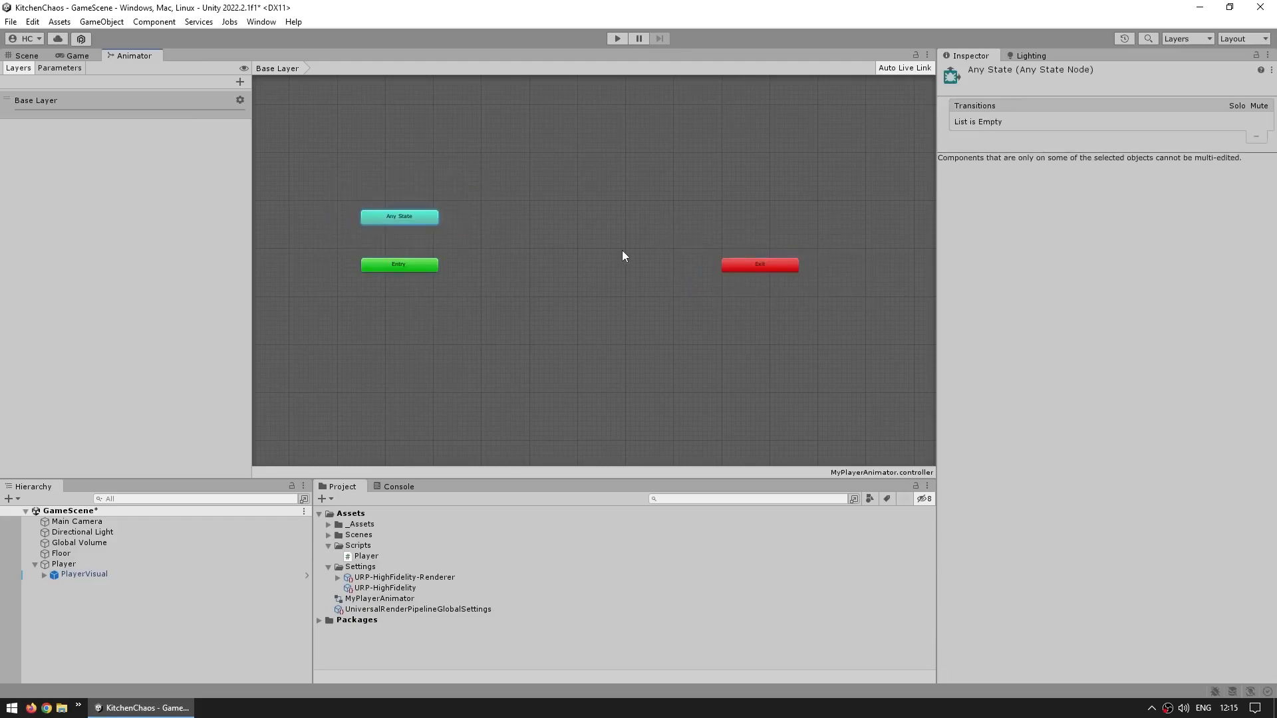
left_click(563, 252)
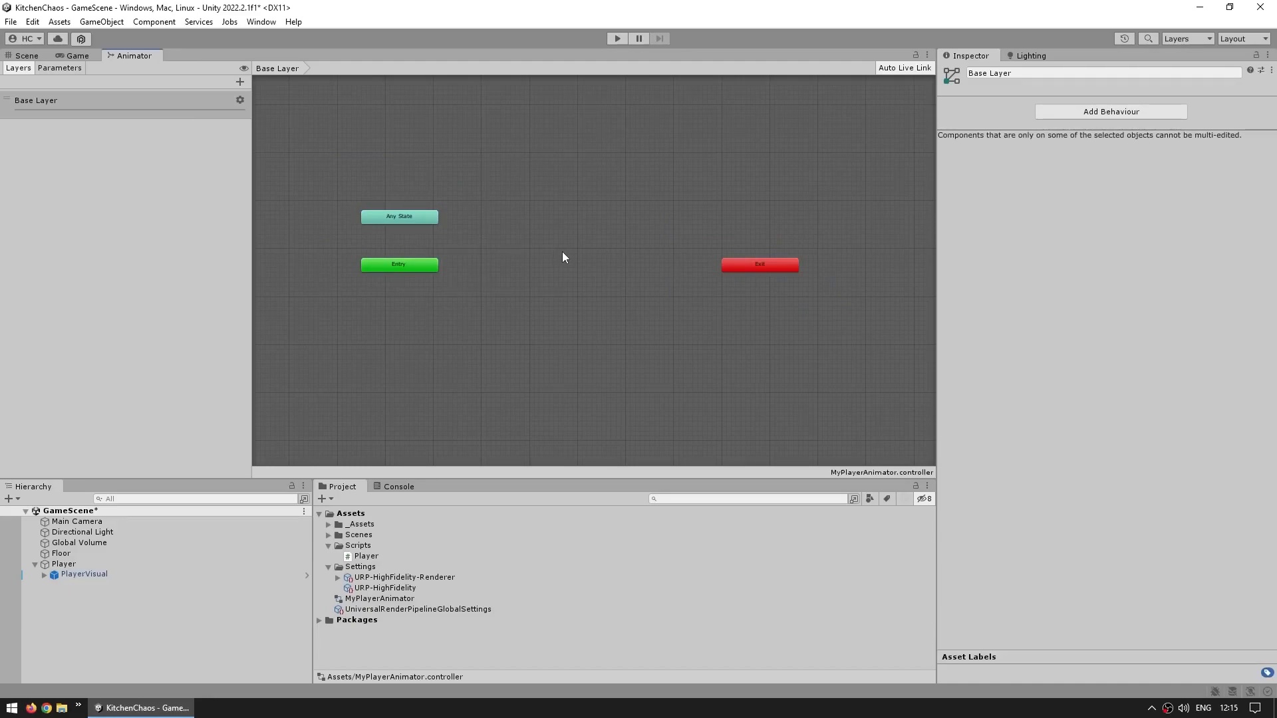
Open the Animation window and dock it beside the Project and Console tabs
left_click(267, 24)
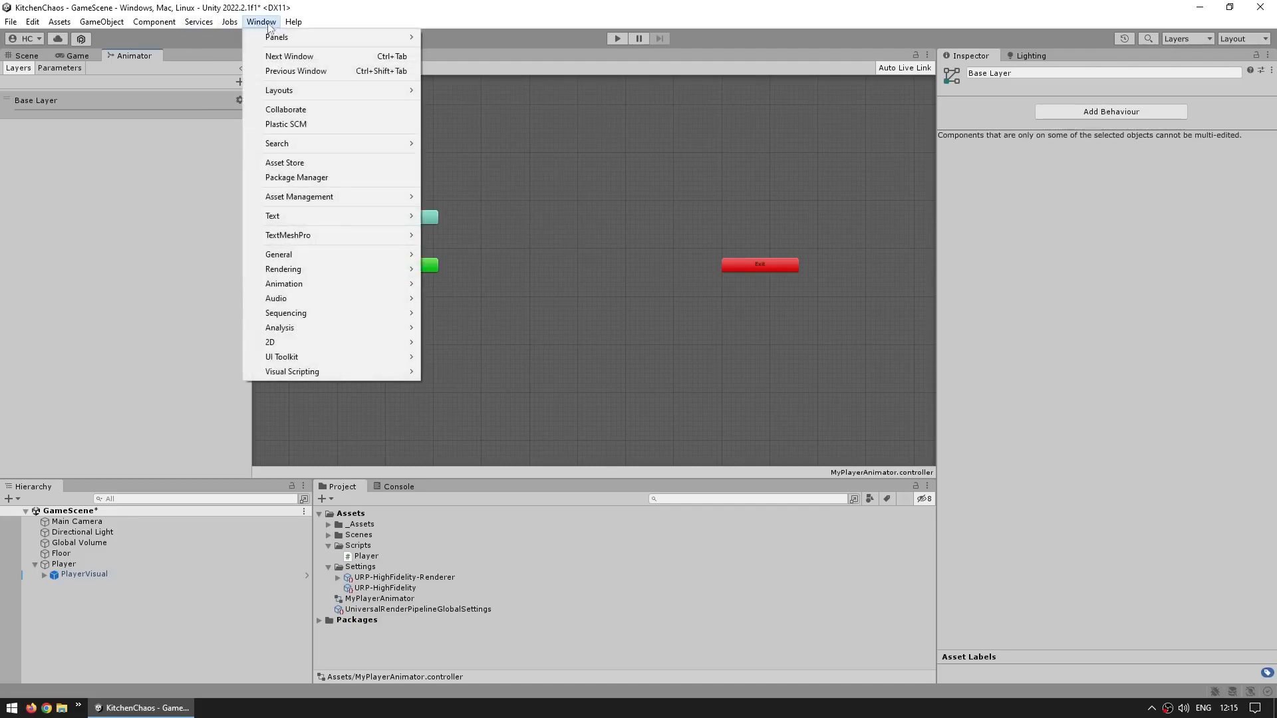
mouse_move(292, 285)
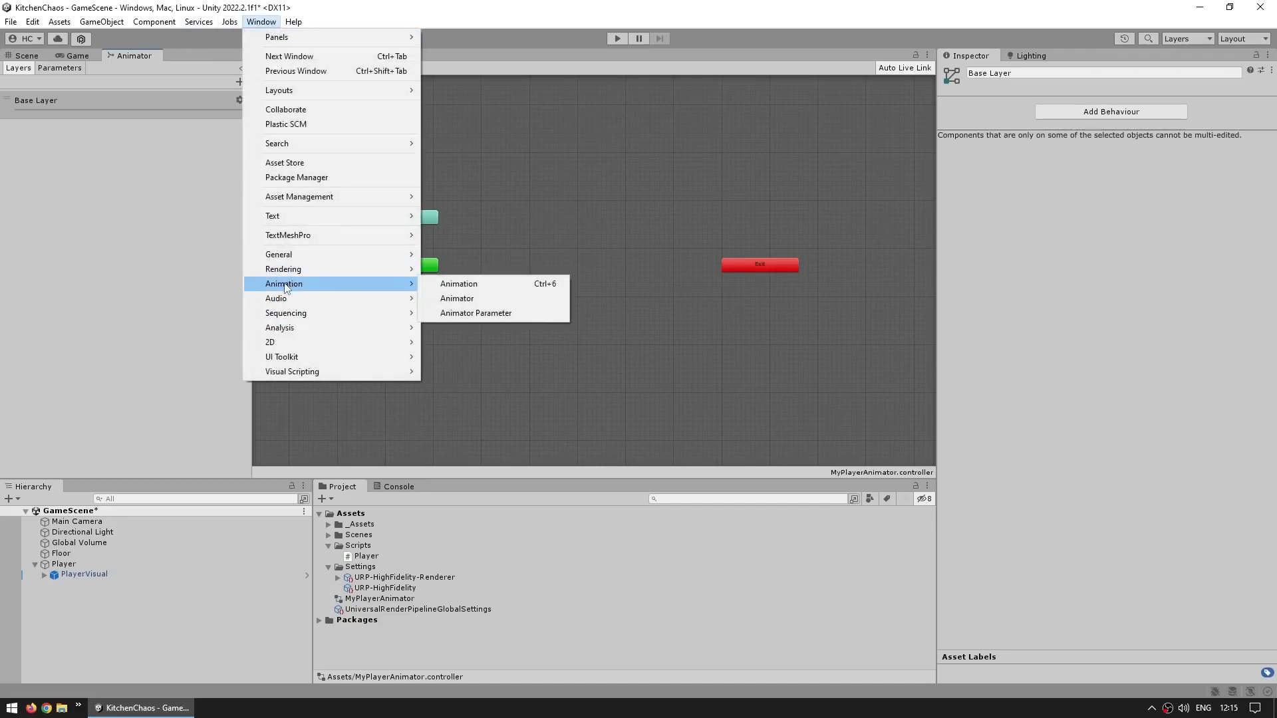
left_click(469, 285)
left_click_drag(749, 189, 717, 223)
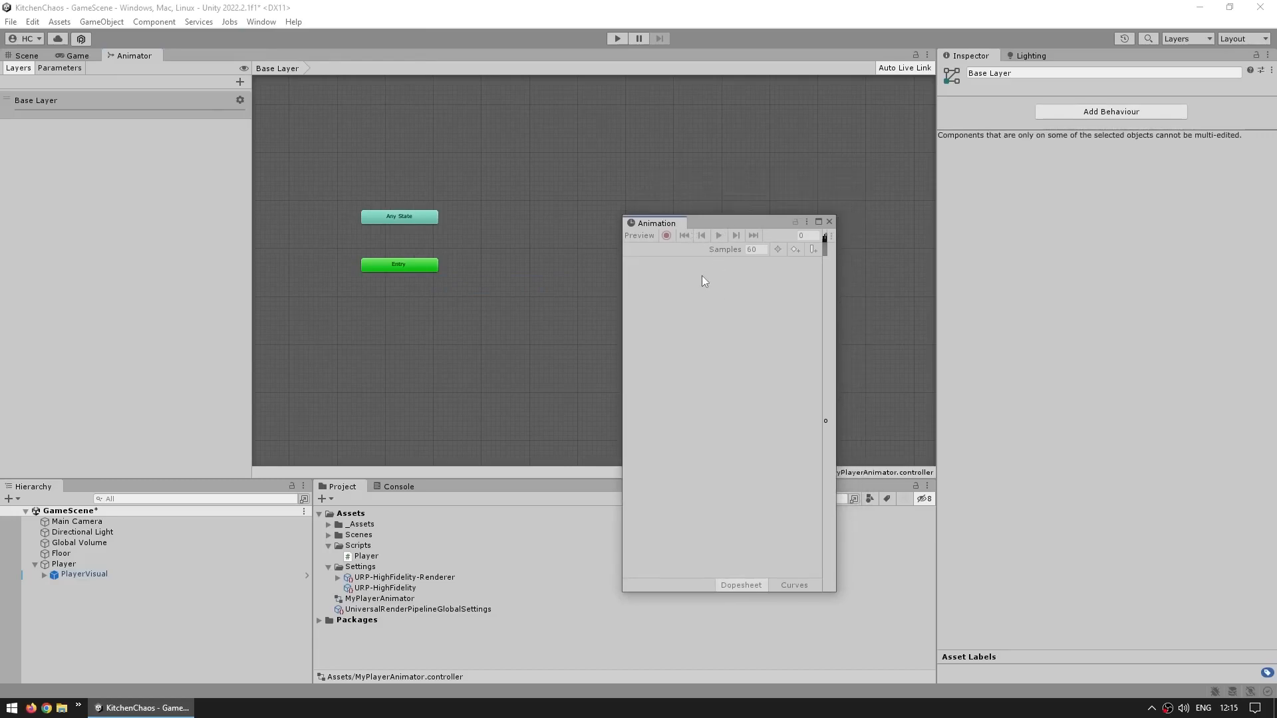
left_click_drag(660, 222, 459, 486)
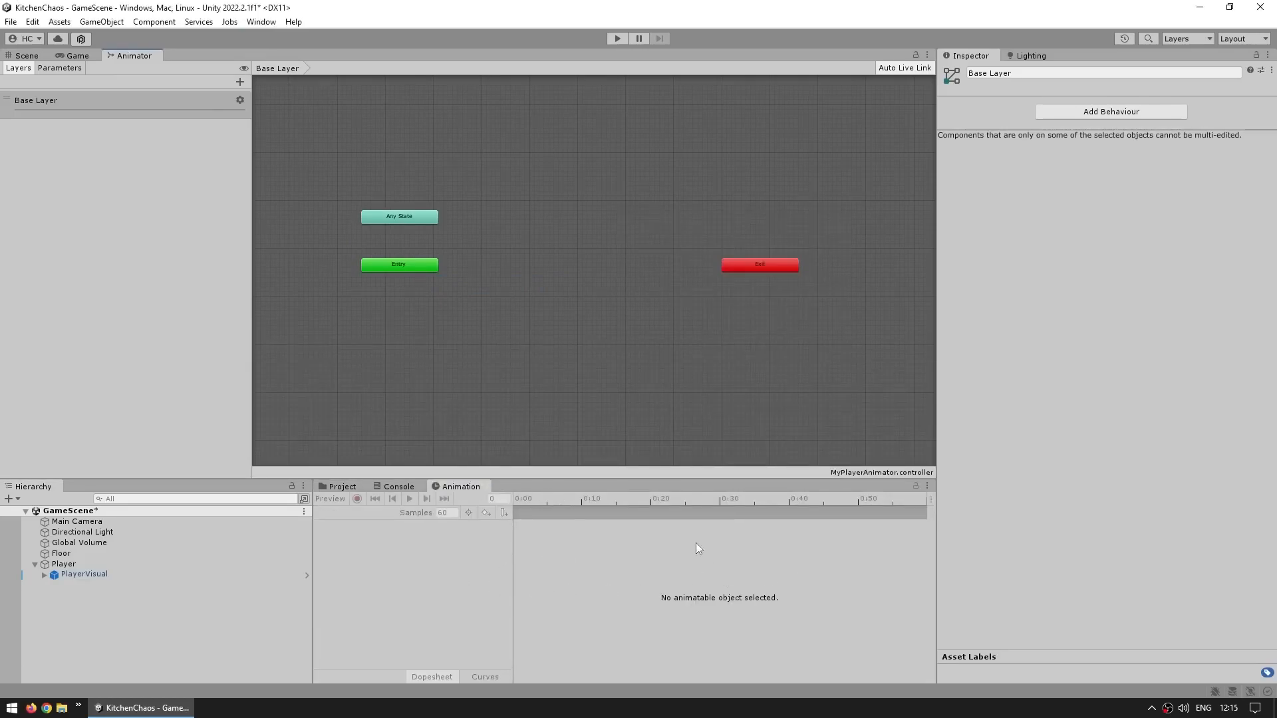
Create a new animation clip for PlayerVisual named Idle in the Assets folder
left_click(70, 573)
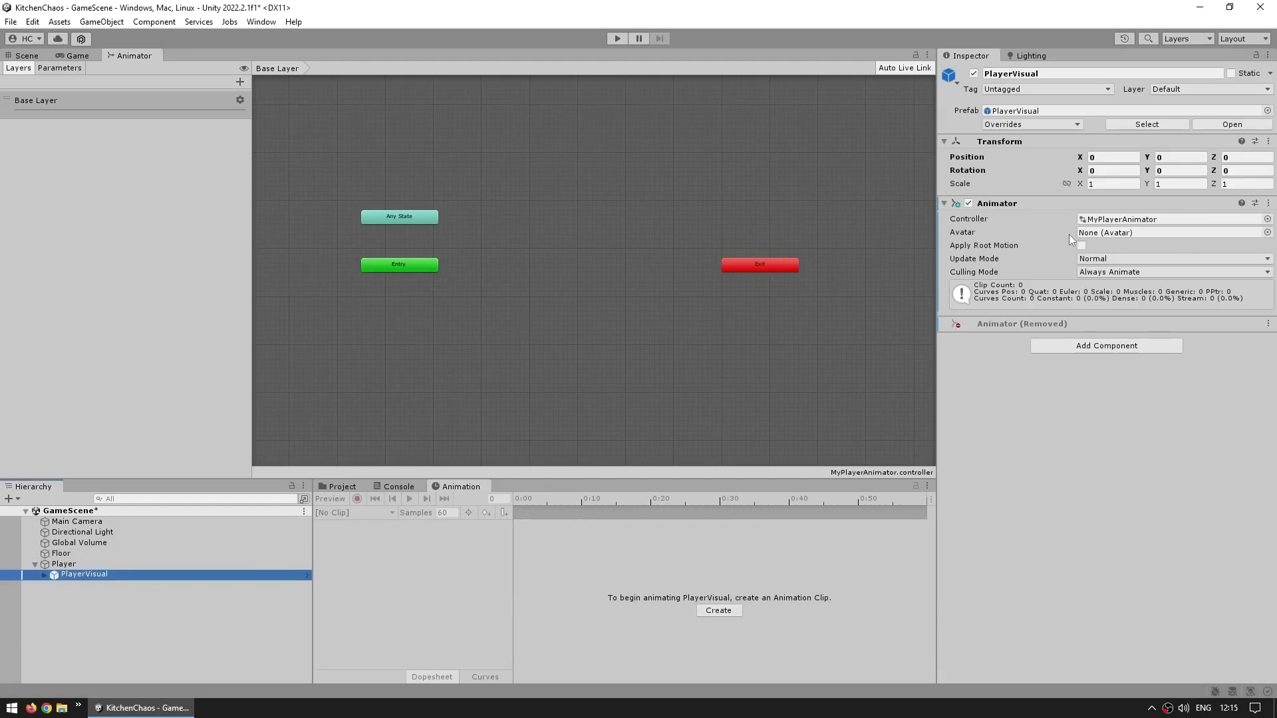
left_click(652, 619)
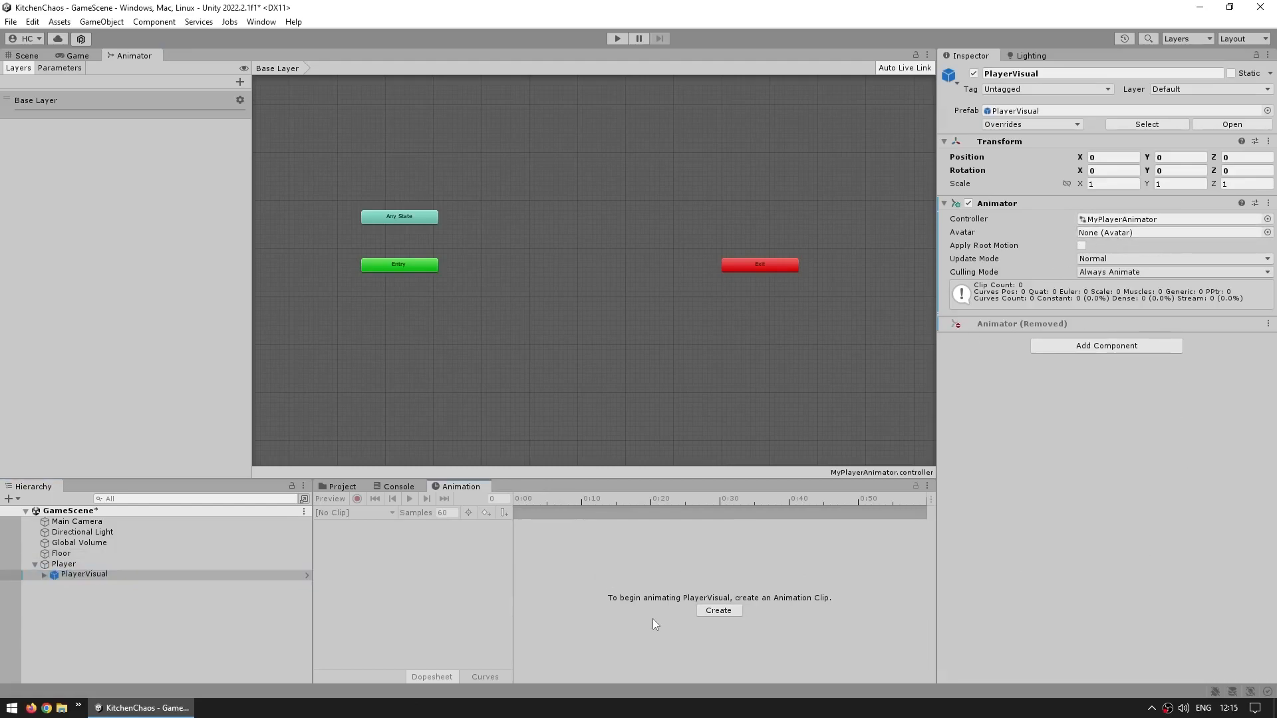
left_click(711, 611)
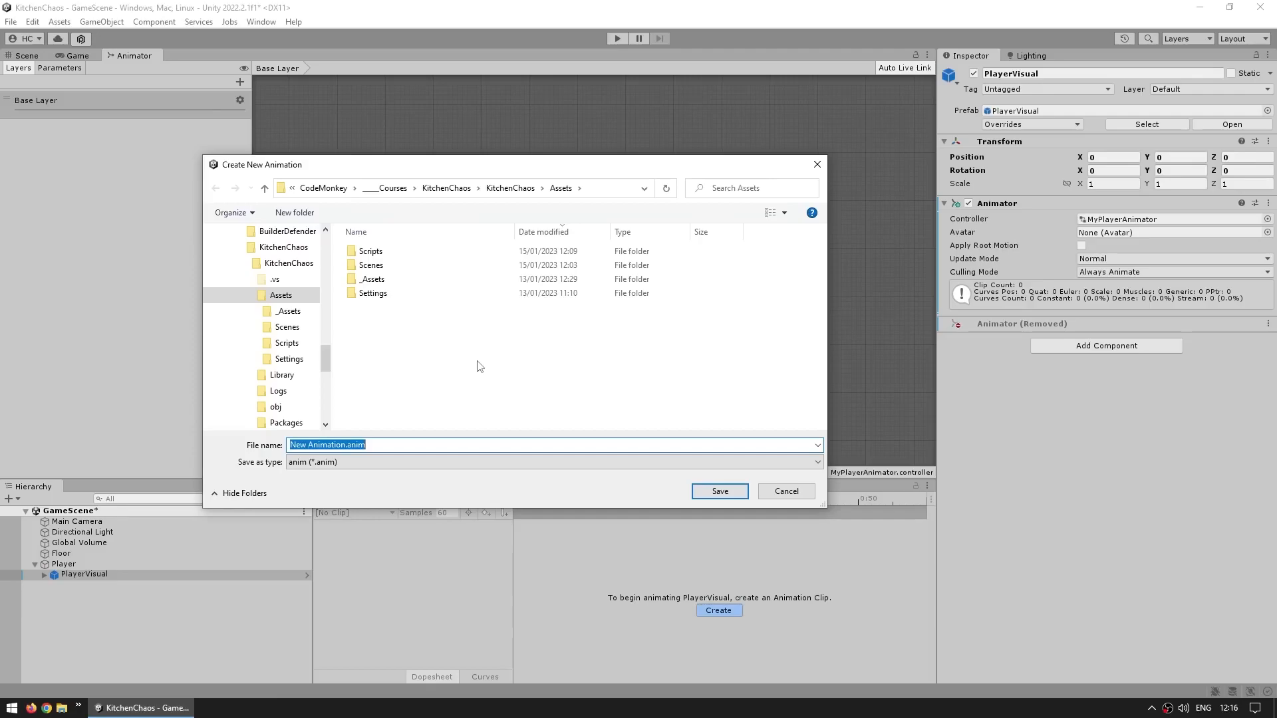
type("Idle")
key("Return")
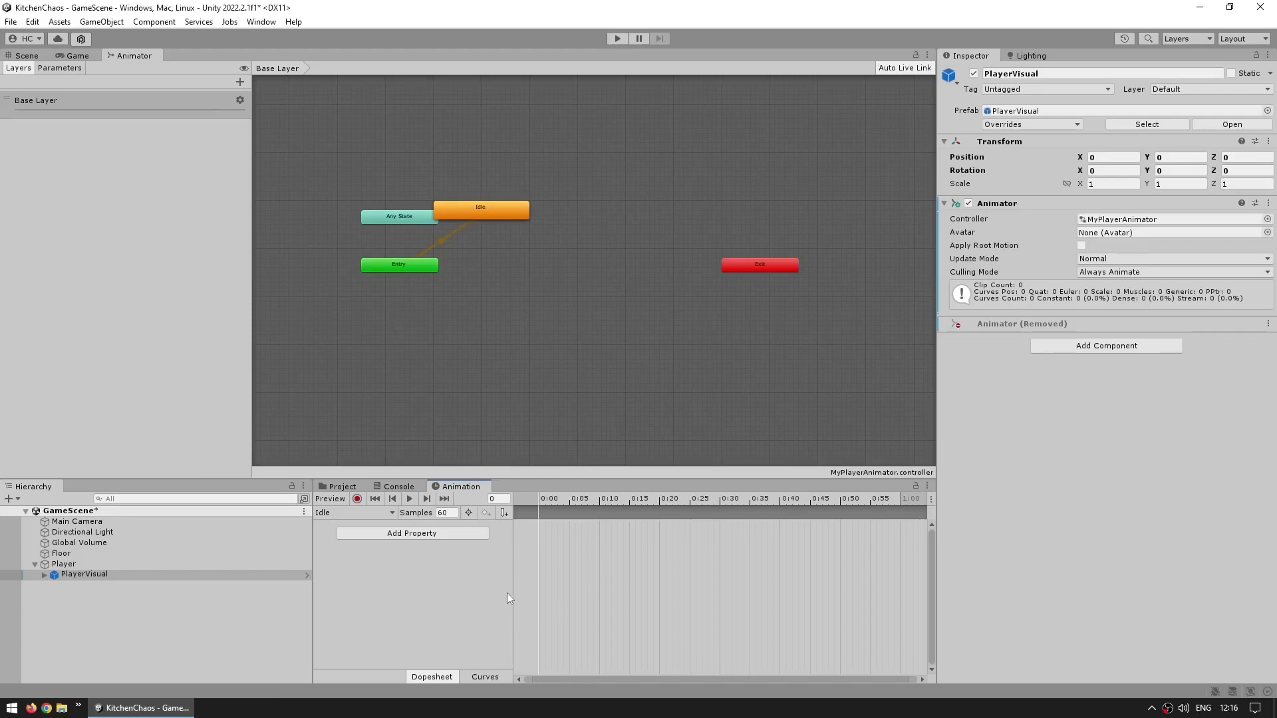
Move the Idle state in the Animator graph to sit below the Entry node
left_click_drag(608, 498, 444, 508)
left_click(474, 283)
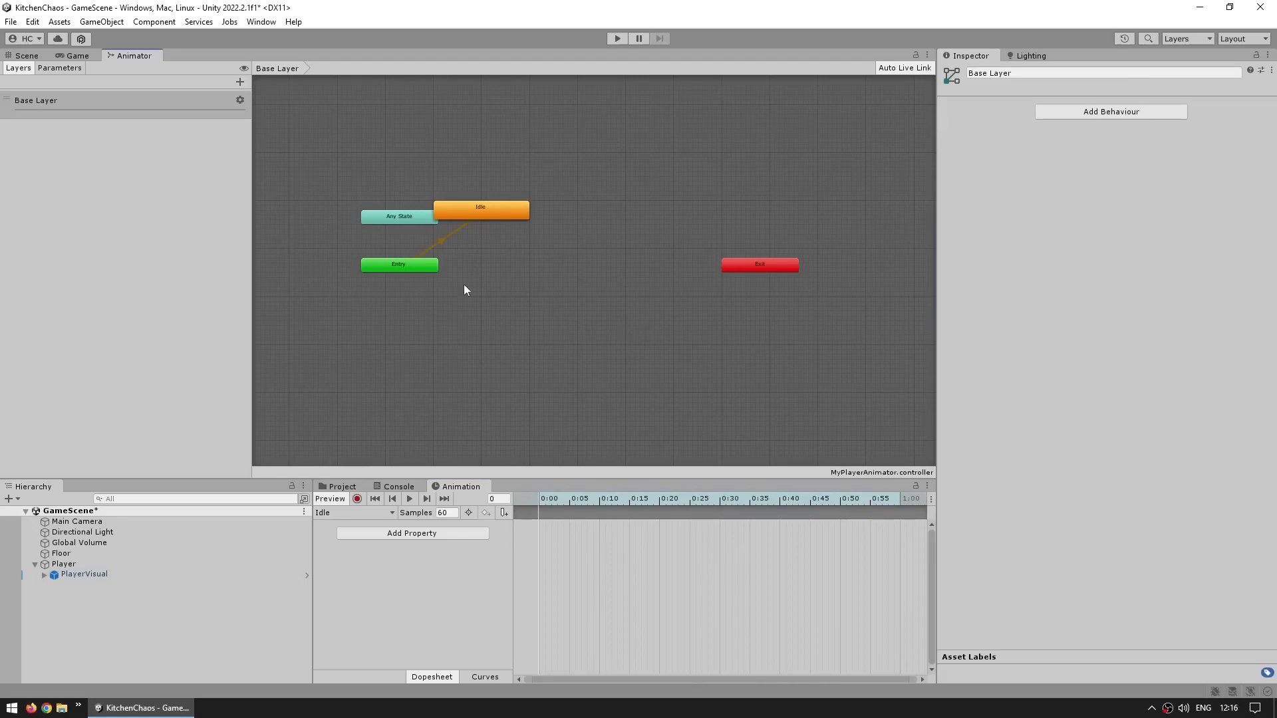
left_click_drag(477, 220, 412, 338)
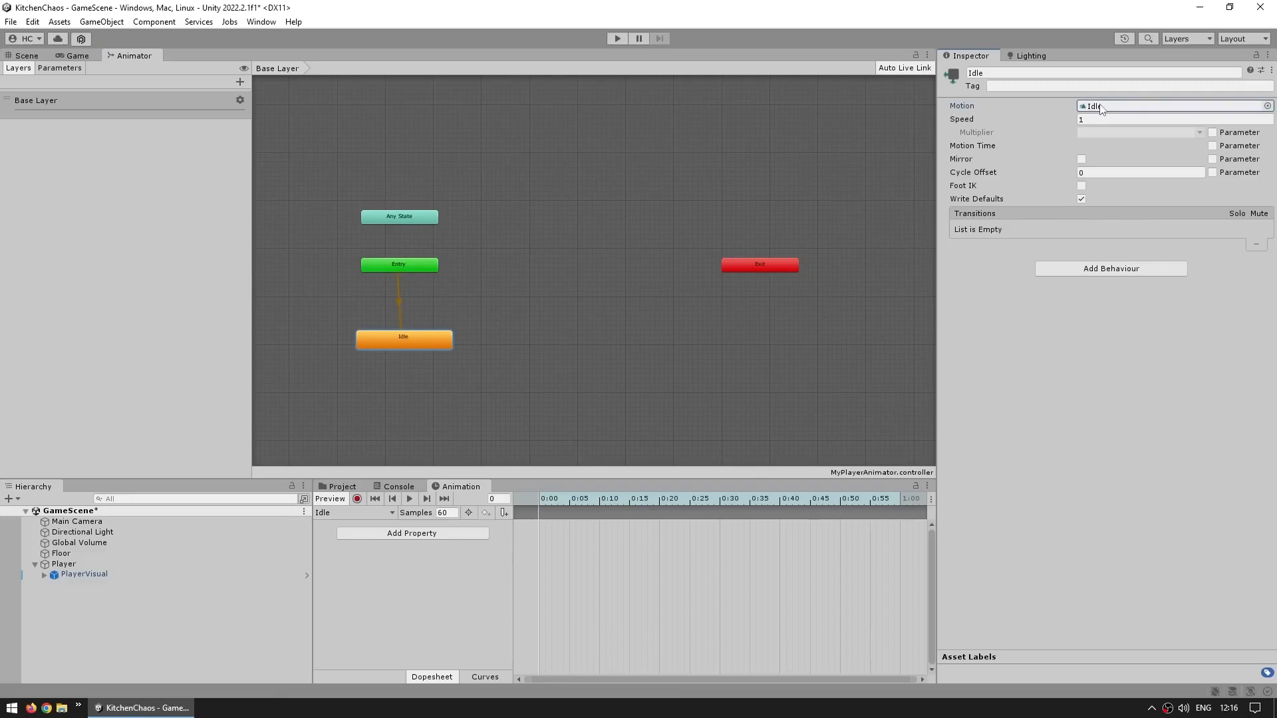
left_click(504, 321)
left_click(399, 305)
scroll(385, 313, "up", 5)
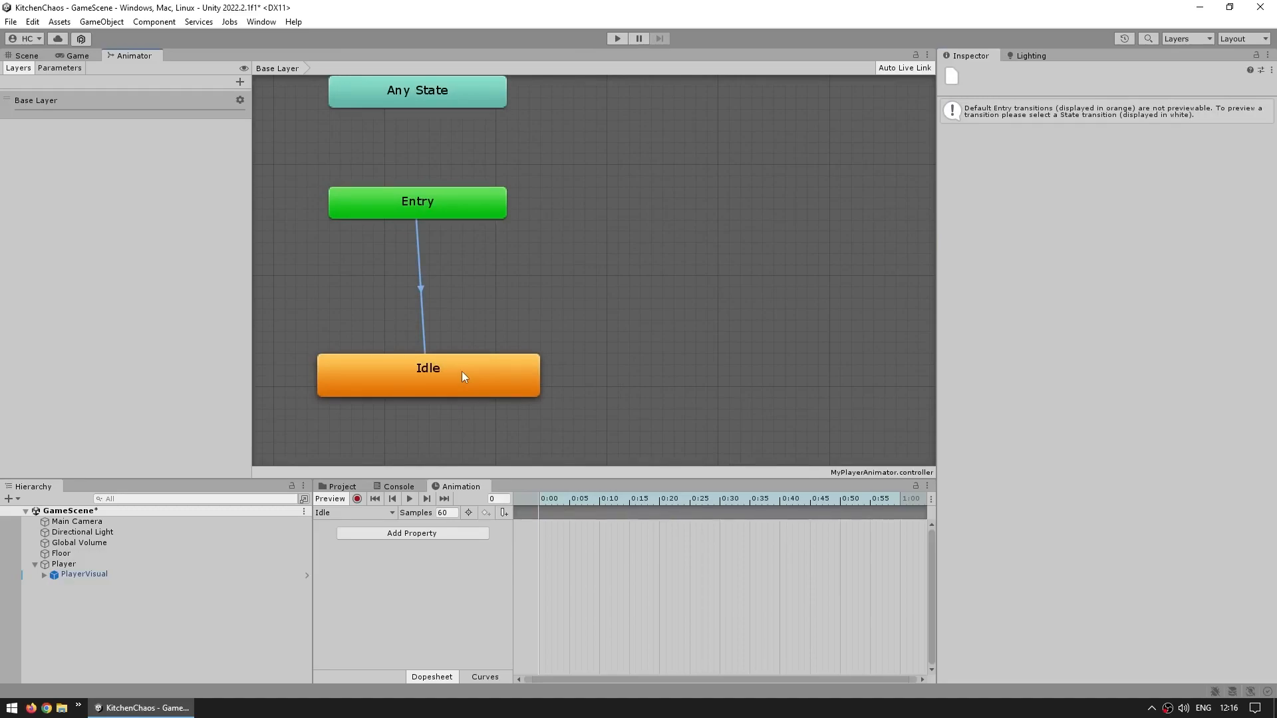
left_click_drag(600, 311, 402, 435)
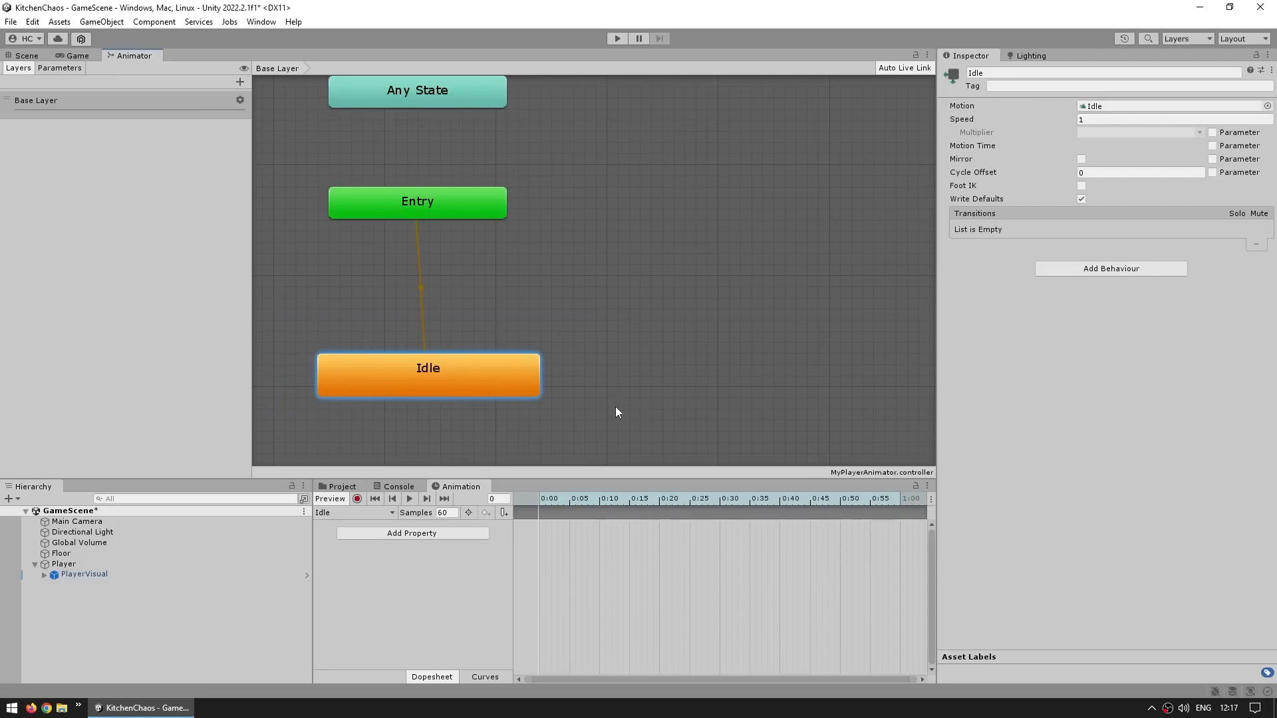
Switch the Inspector to Debug mode for the Idle clip, toggle its Legacy option, and return to Normal mode
left_click(346, 487)
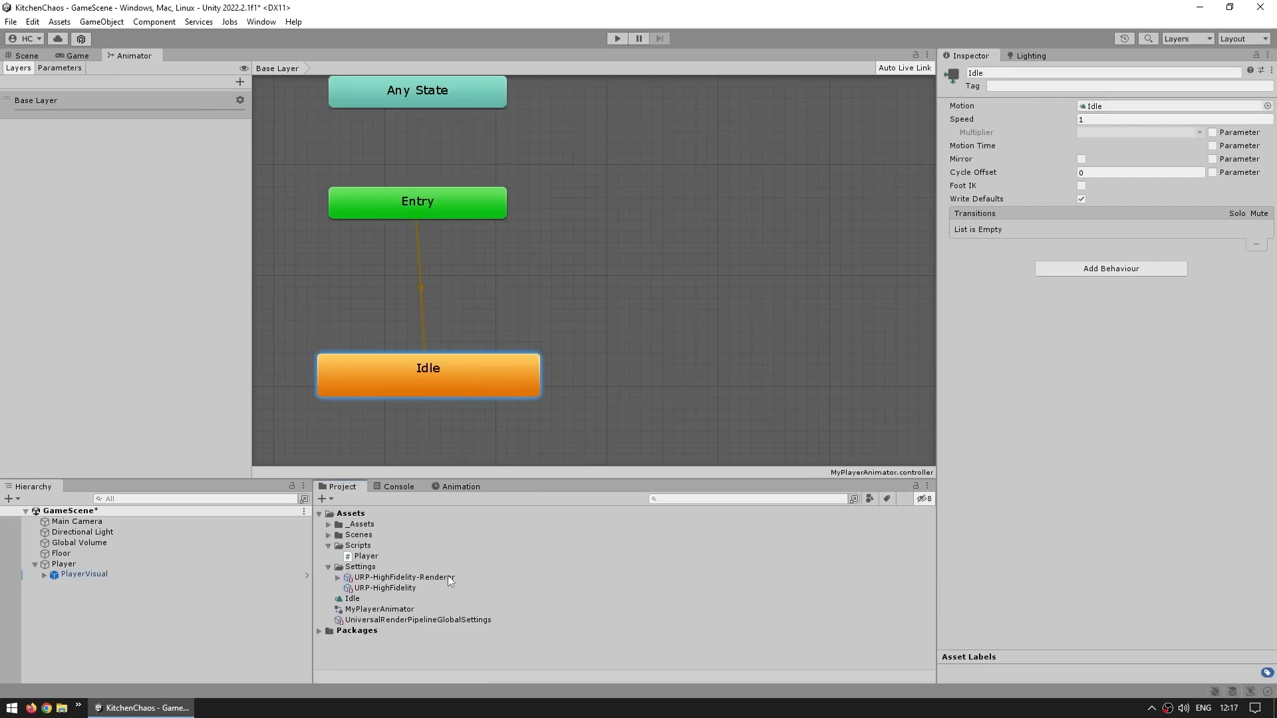
left_click(347, 599)
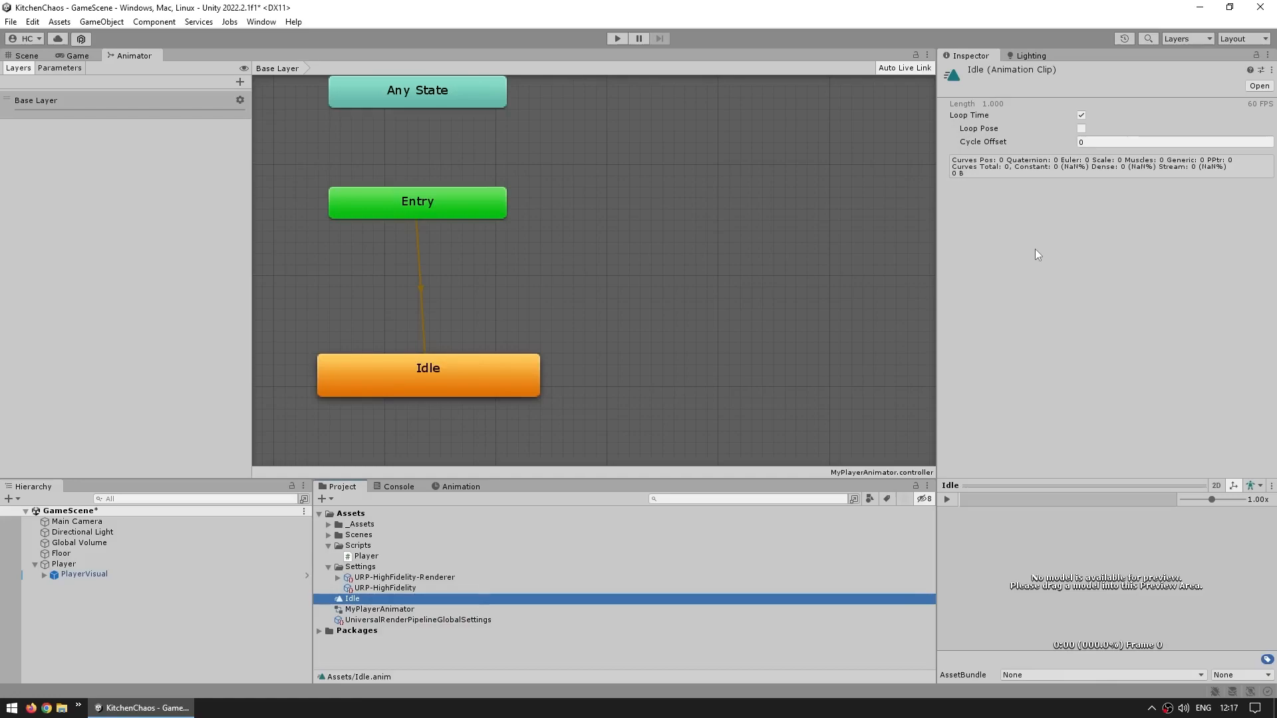
left_click(1036, 255)
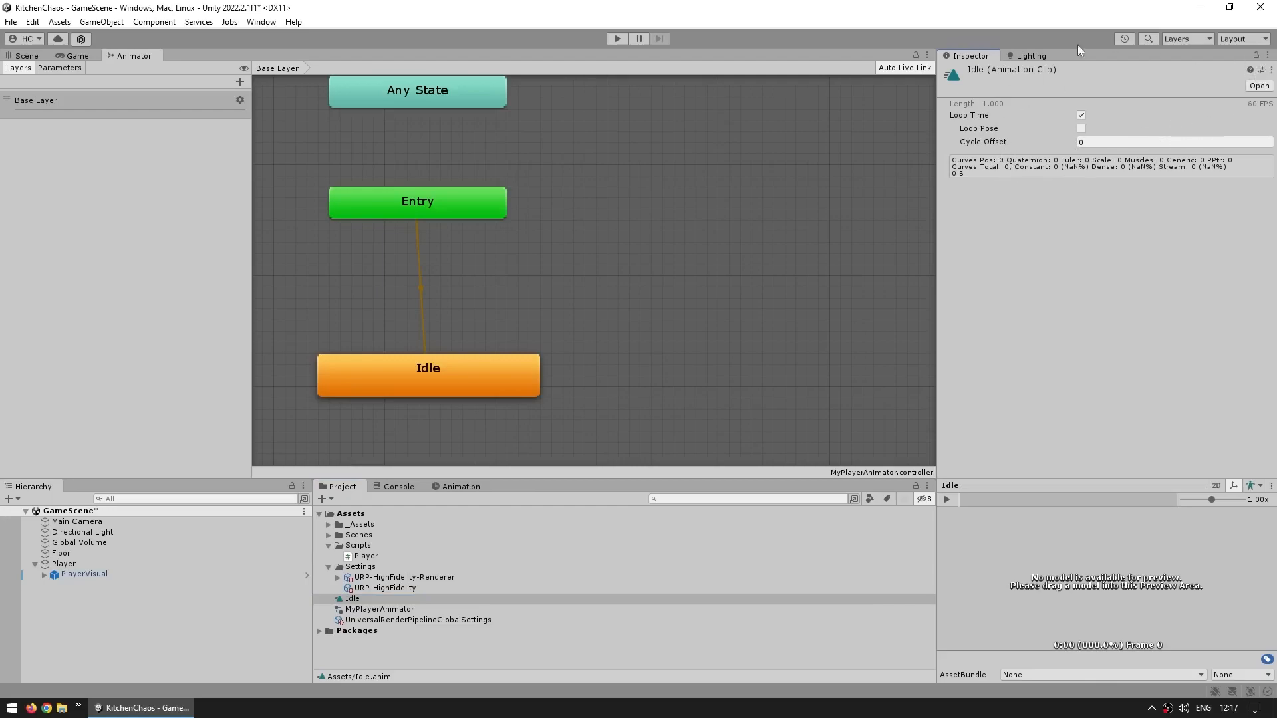
left_click(1268, 55)
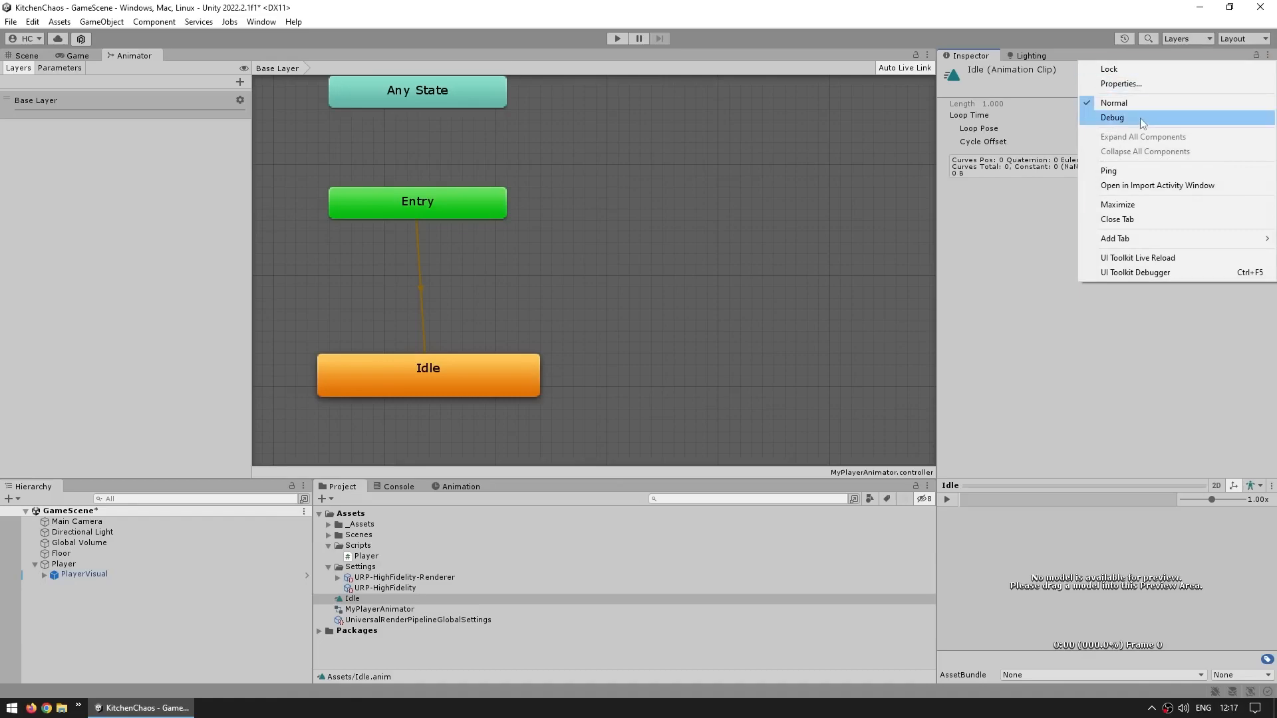
left_click(1109, 120)
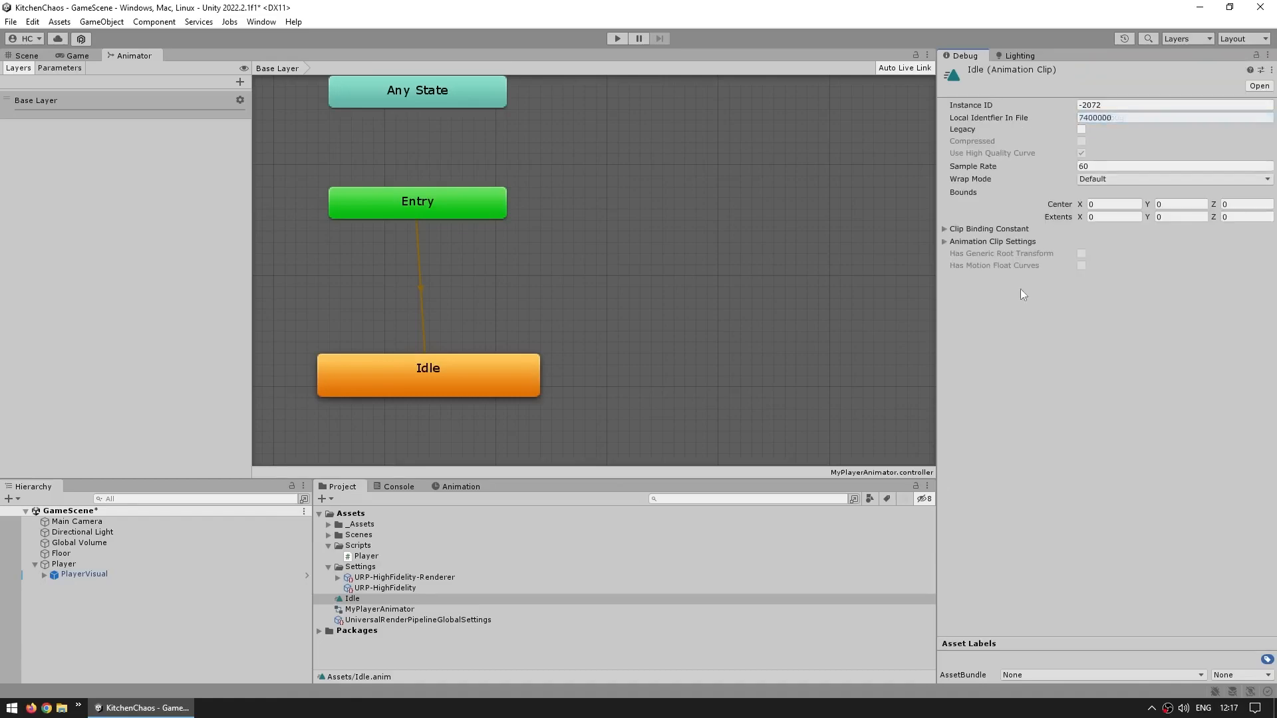
left_click(962, 129)
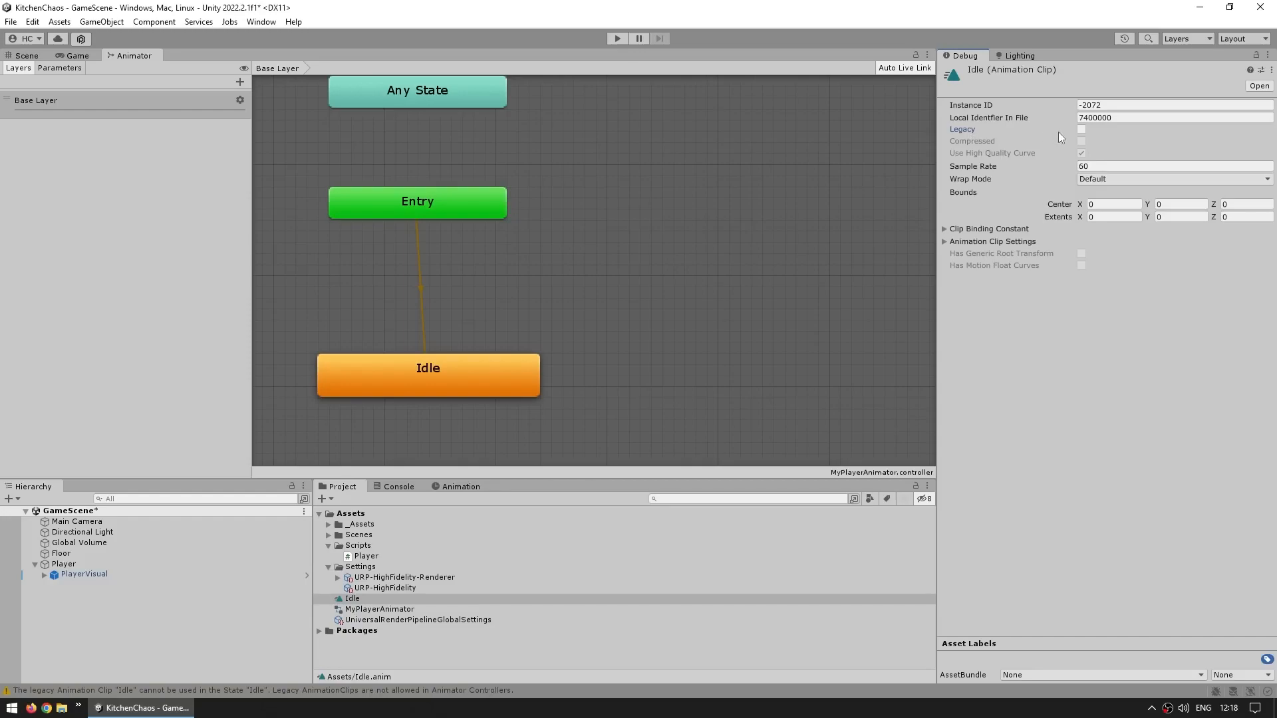
left_click(1270, 55)
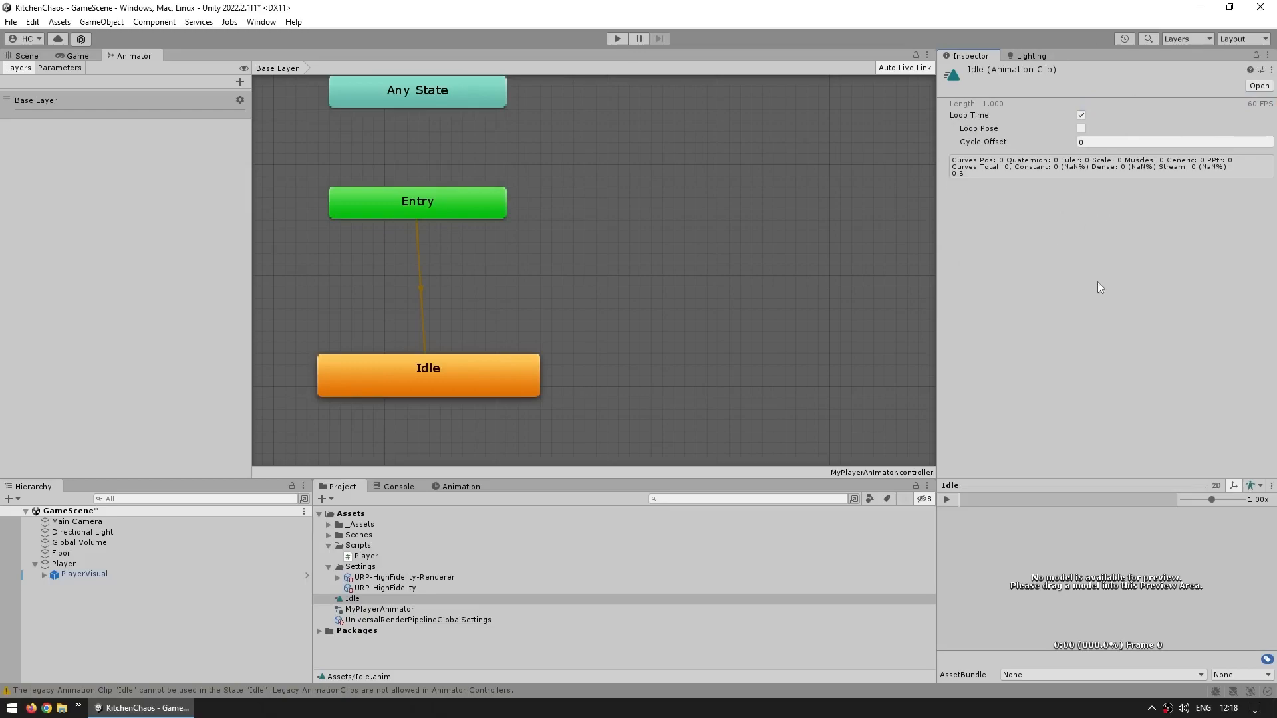
Turn on keyframe recording for PlayerVisual's Idle clip in the Animation window
left_click(678, 336)
left_click_drag(655, 321, 267, 451)
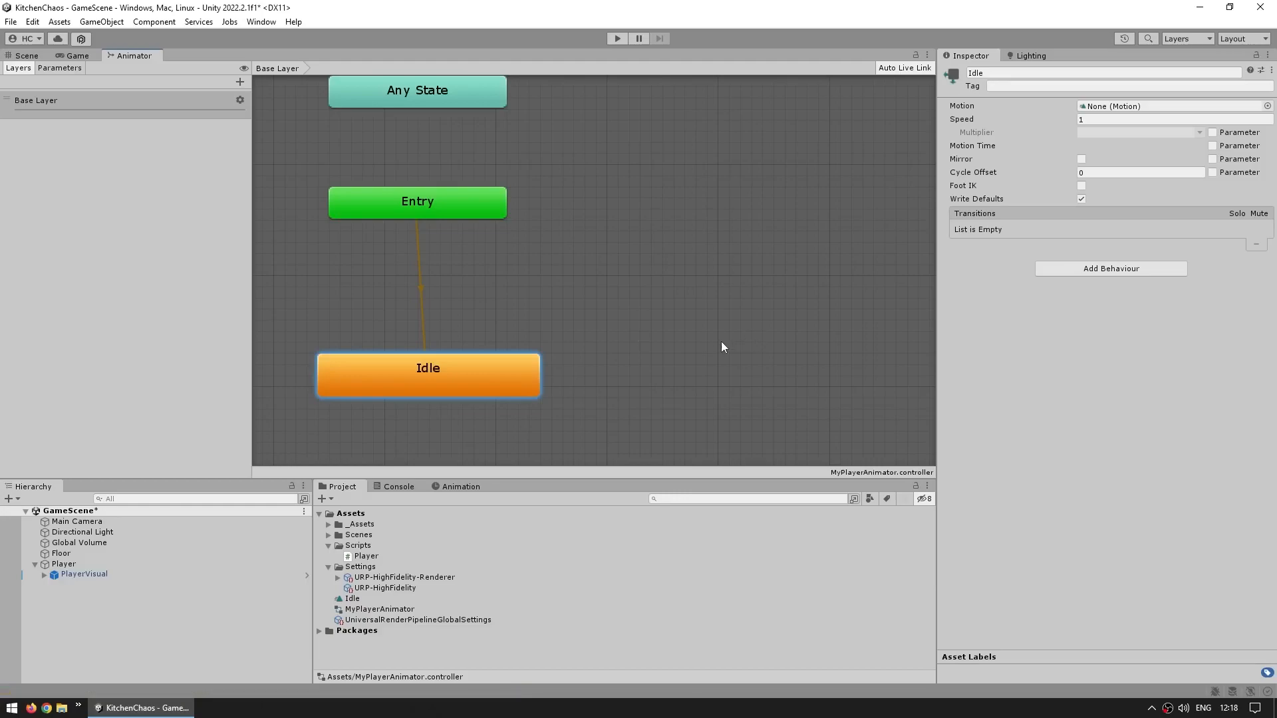
left_click(454, 487)
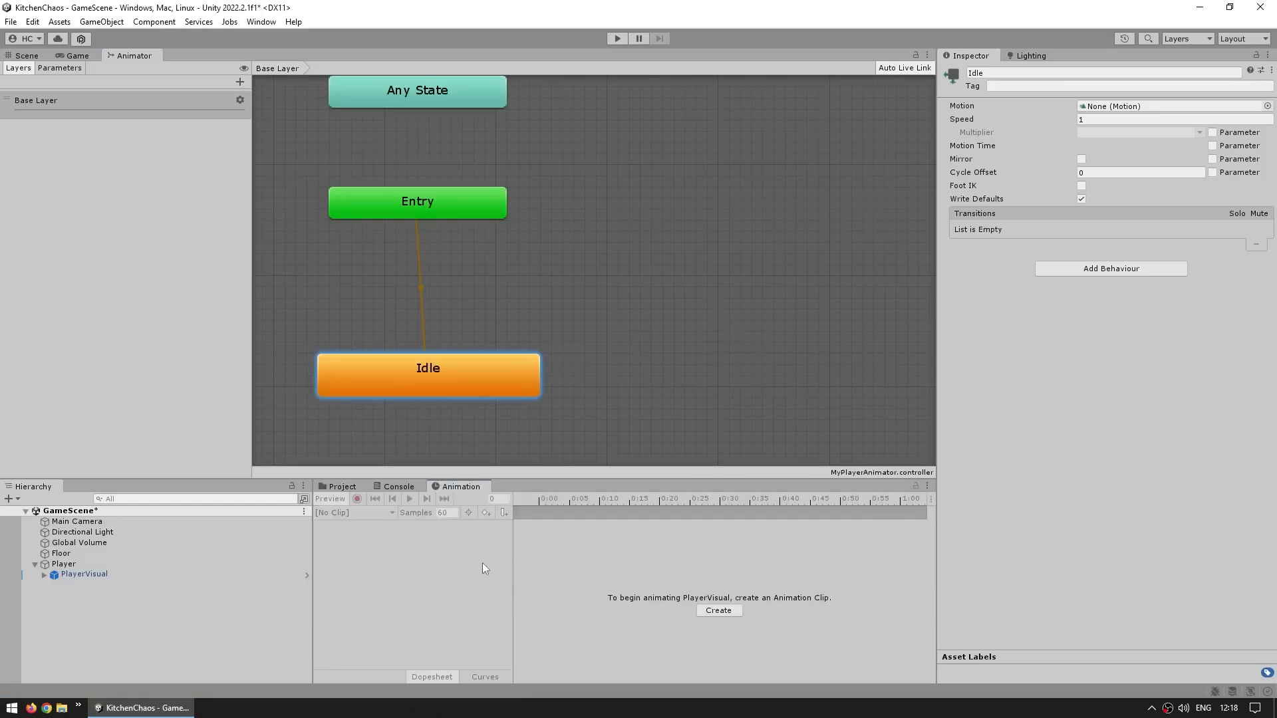
left_click(60, 574)
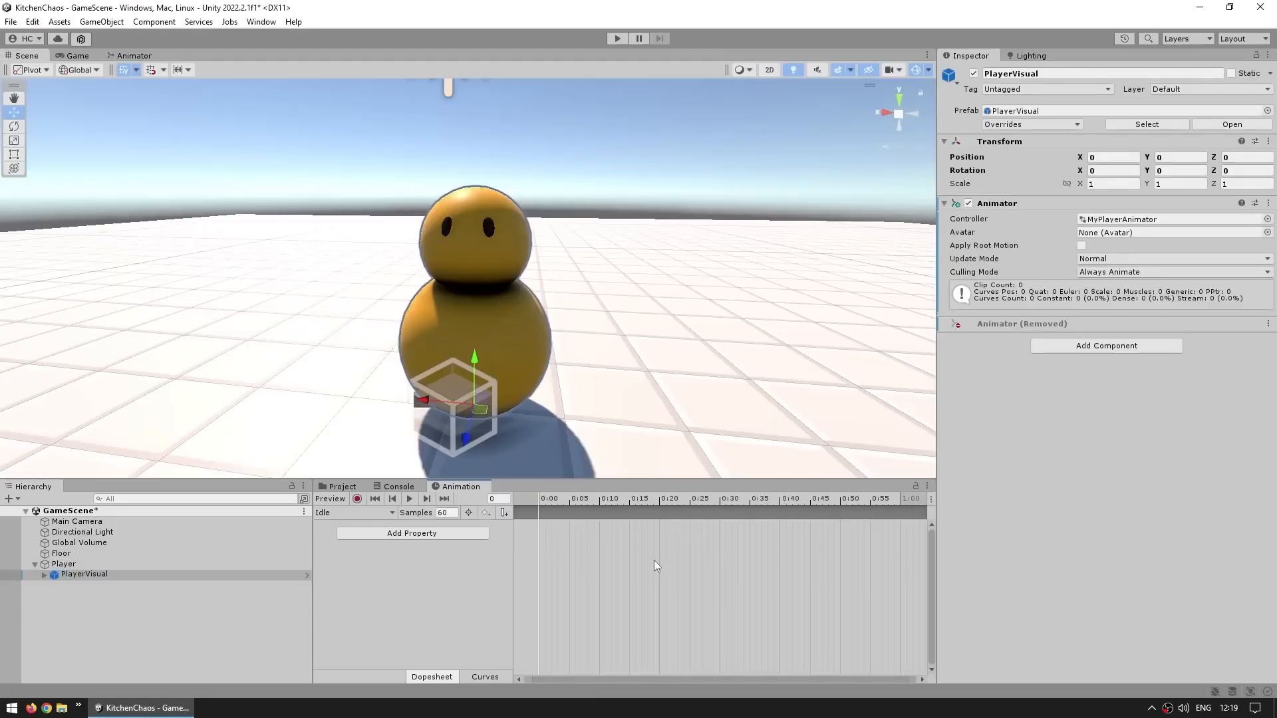
left_click(357, 499)
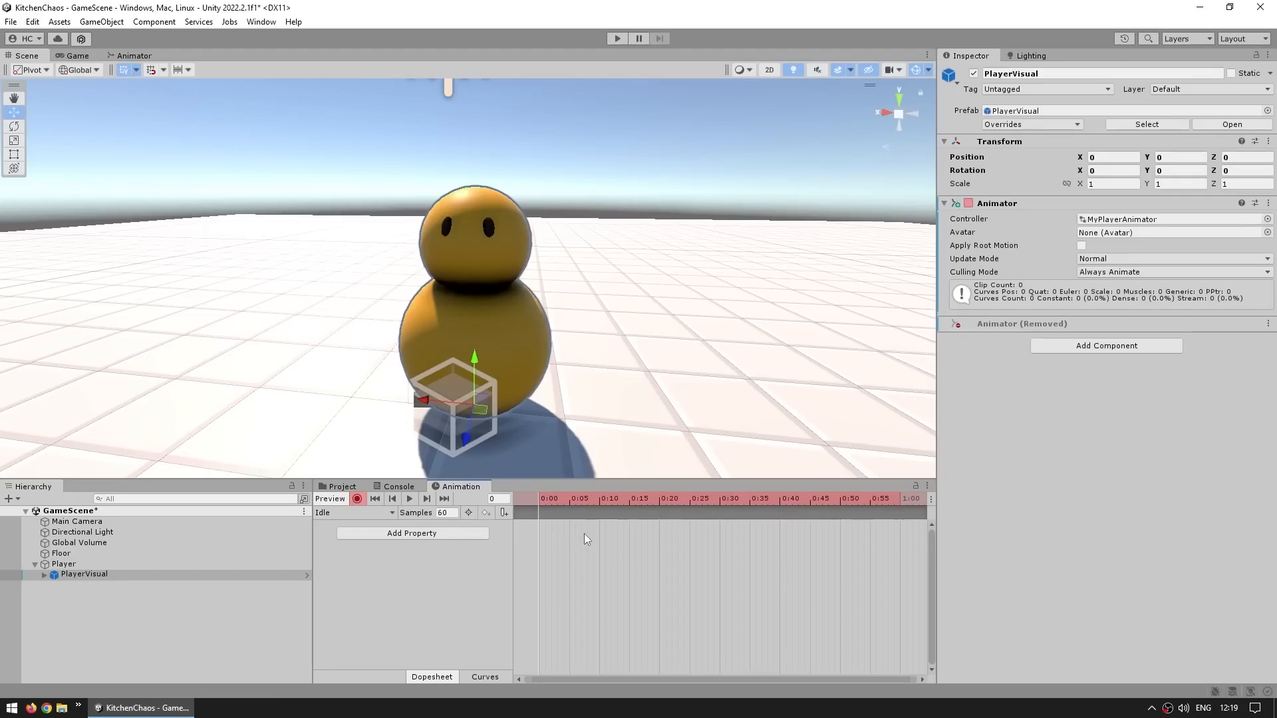
Turn on keyframe recording for PlayerVisual and record a Head position key at frame 0 of the Idle clip
left_click(66, 564)
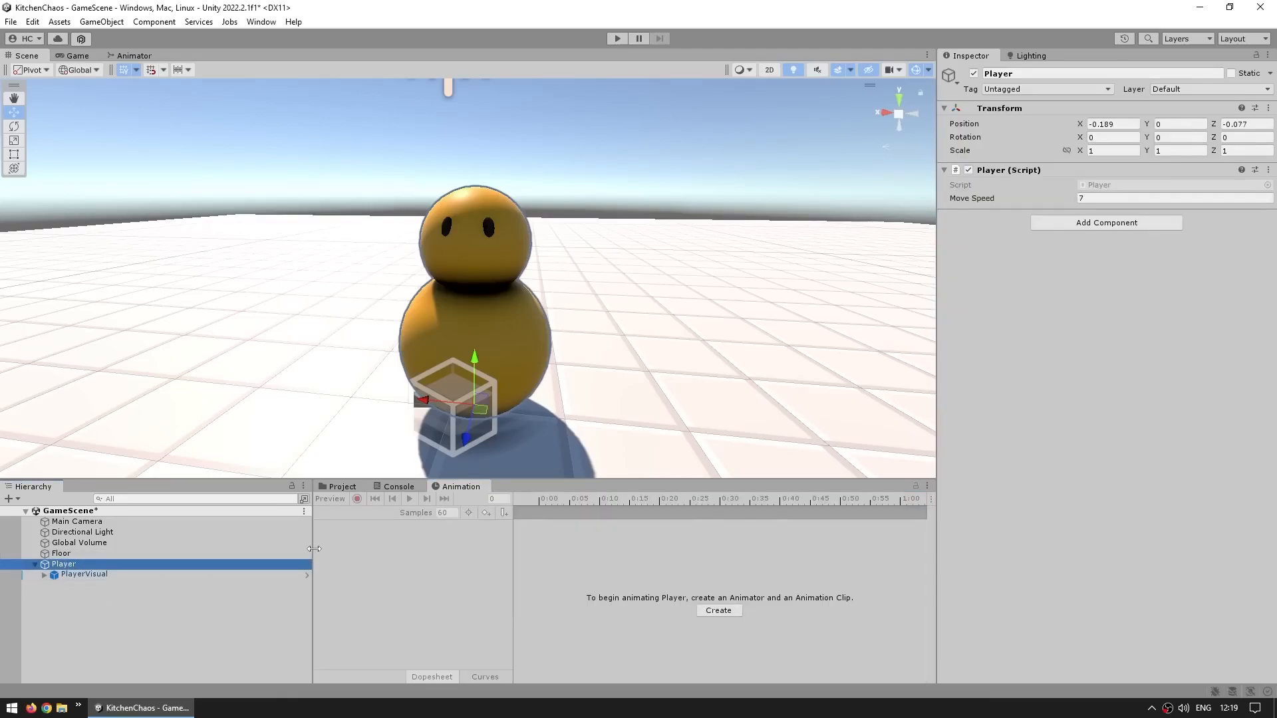
left_click(131, 576)
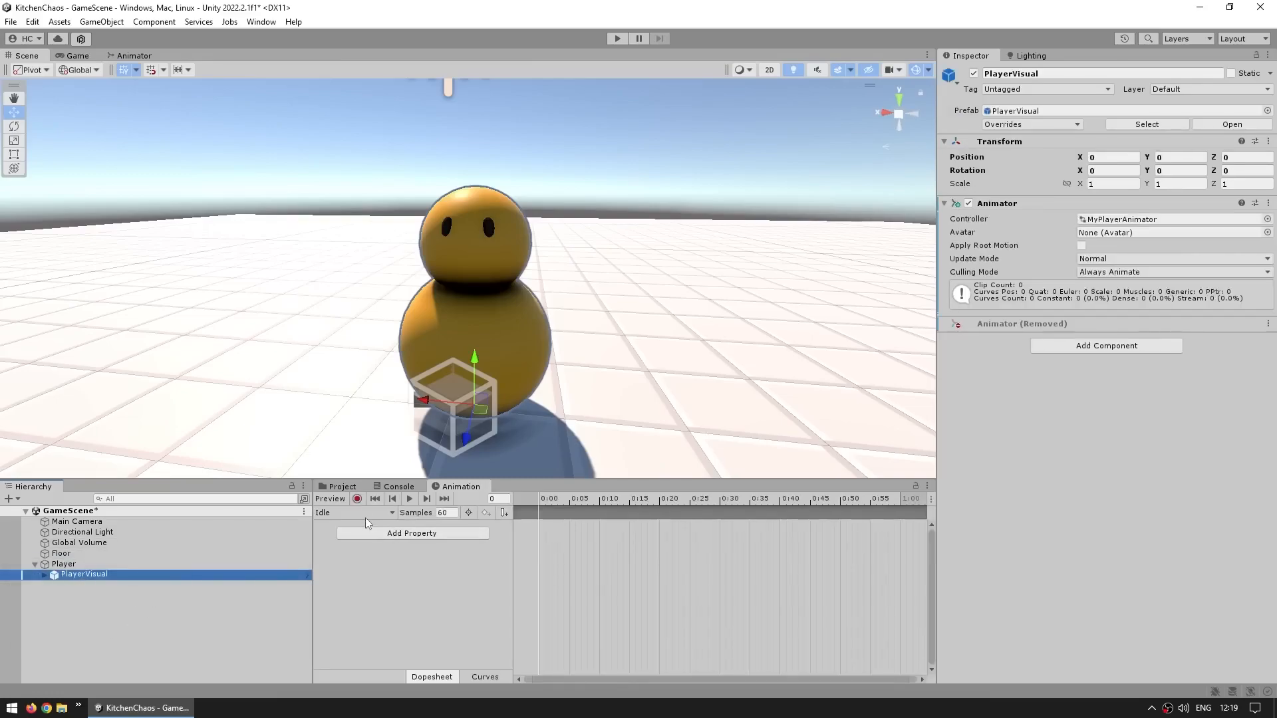
left_click(357, 499)
left_click(44, 575)
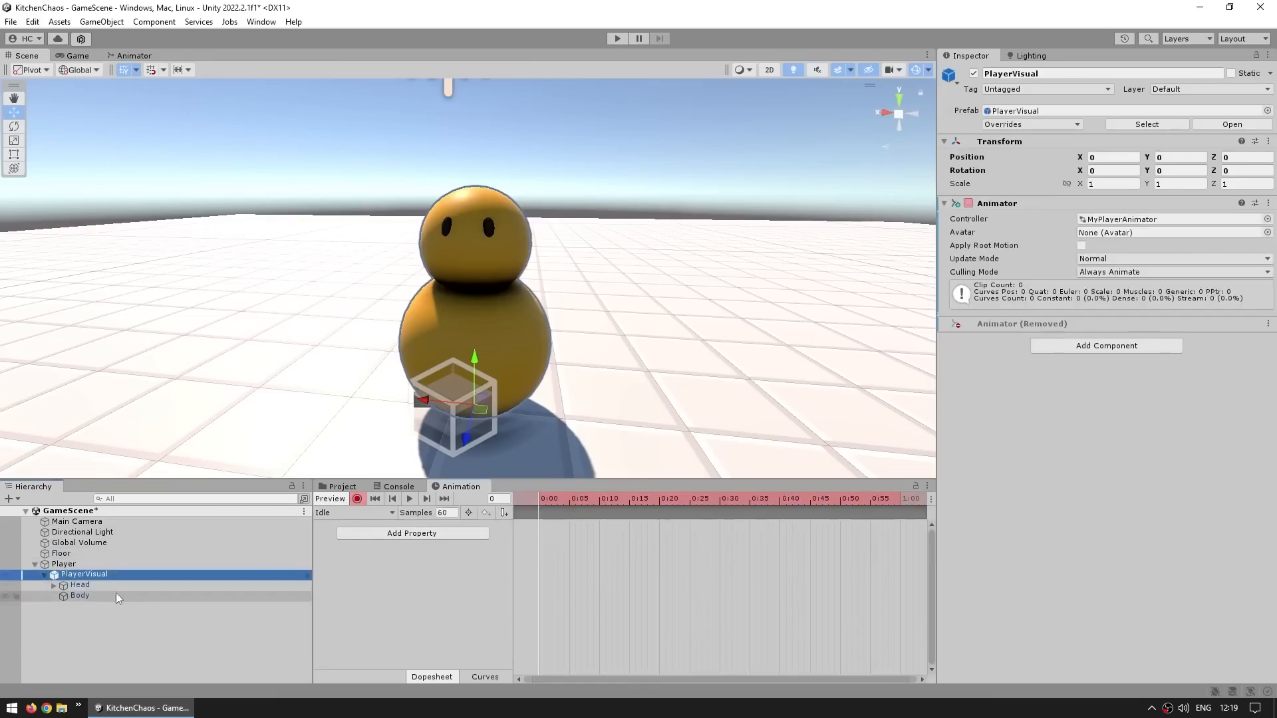
left_click(576, 504)
left_click_drag(576, 504, 532, 504)
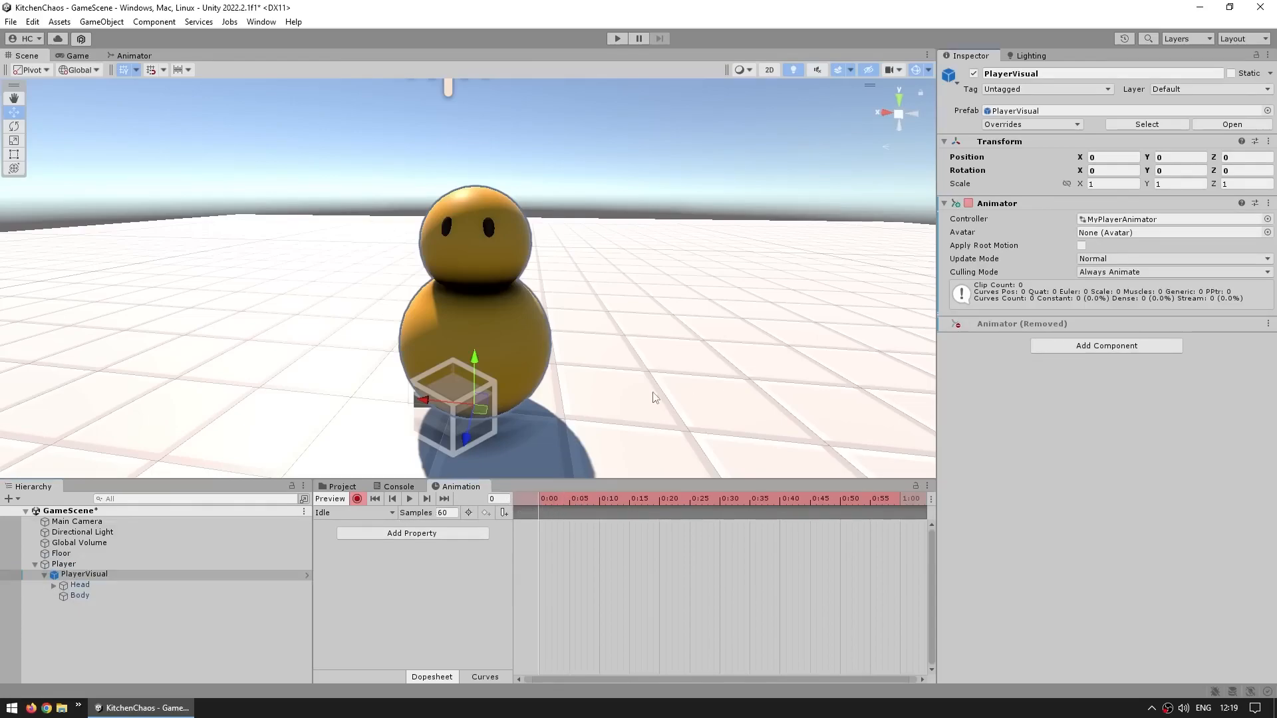
left_click(177, 585)
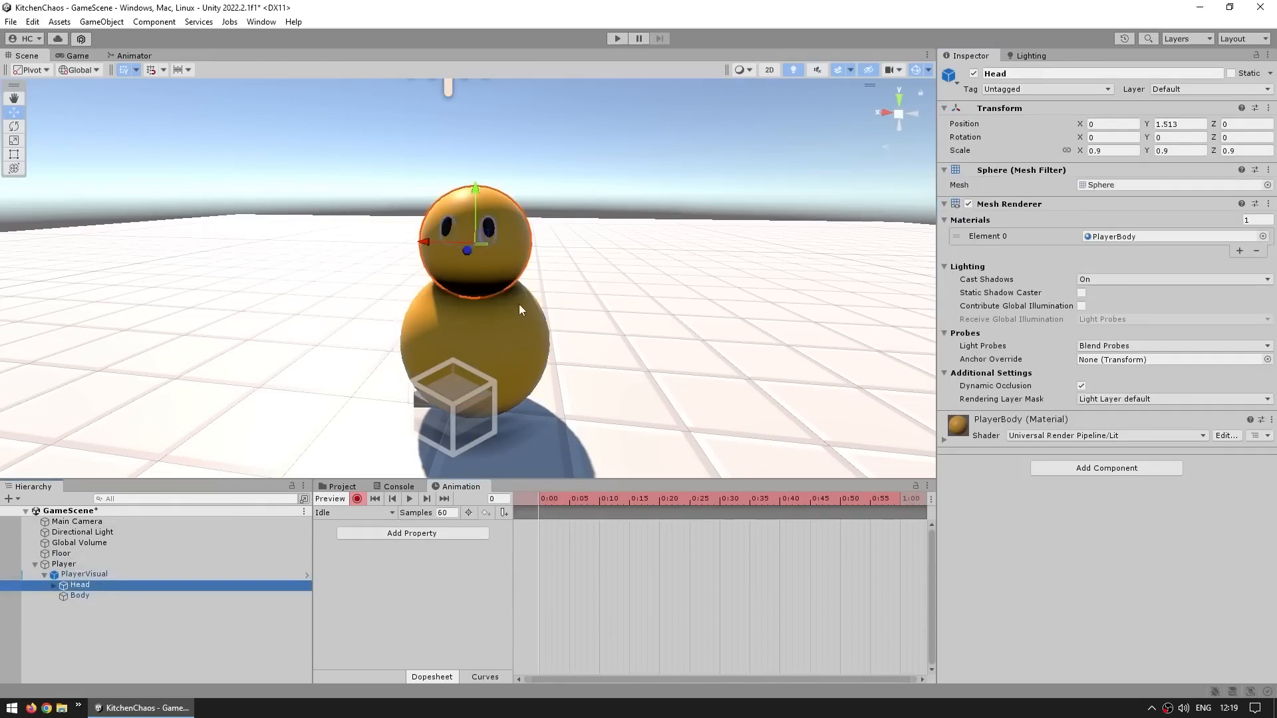
left_click_drag(479, 190, 481, 186)
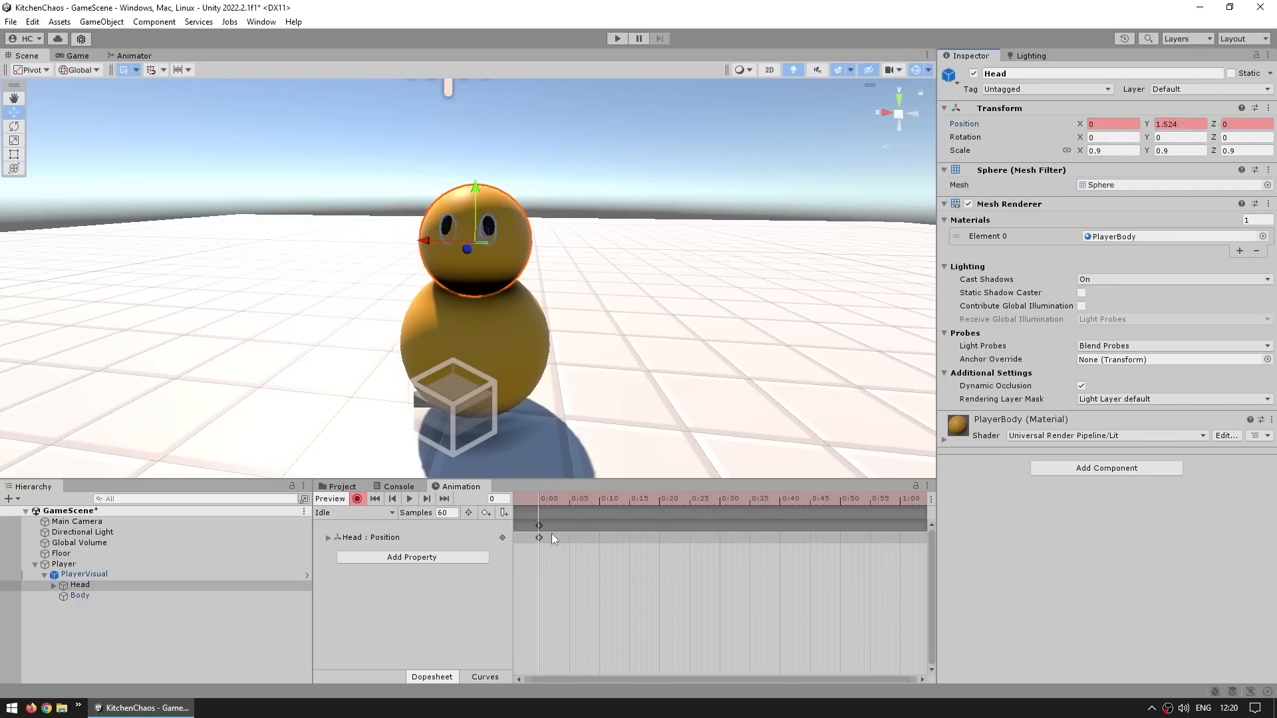
At frame 30, raise the Head to about Y 1.68 to record a second position key
left_click_drag(549, 497, 719, 494)
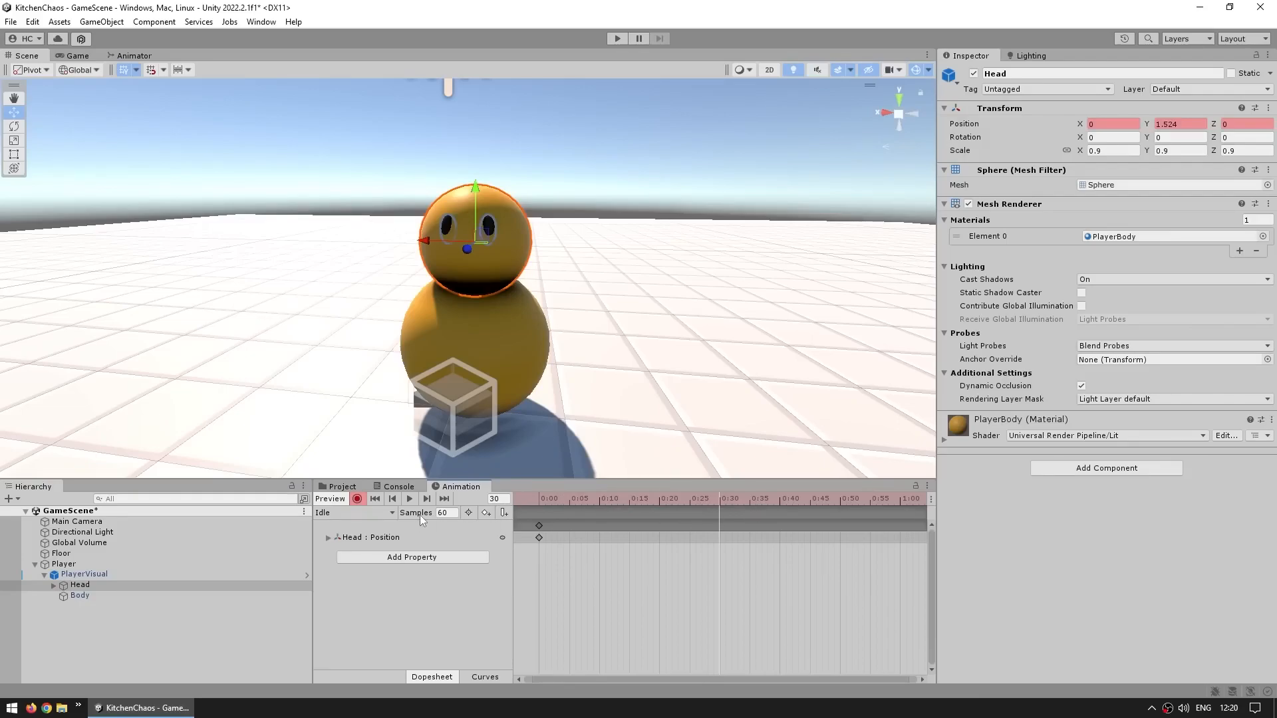
left_click(911, 497)
left_click_drag(912, 498, 900, 503)
left_click(721, 499)
scroll(669, 581, "down", 5)
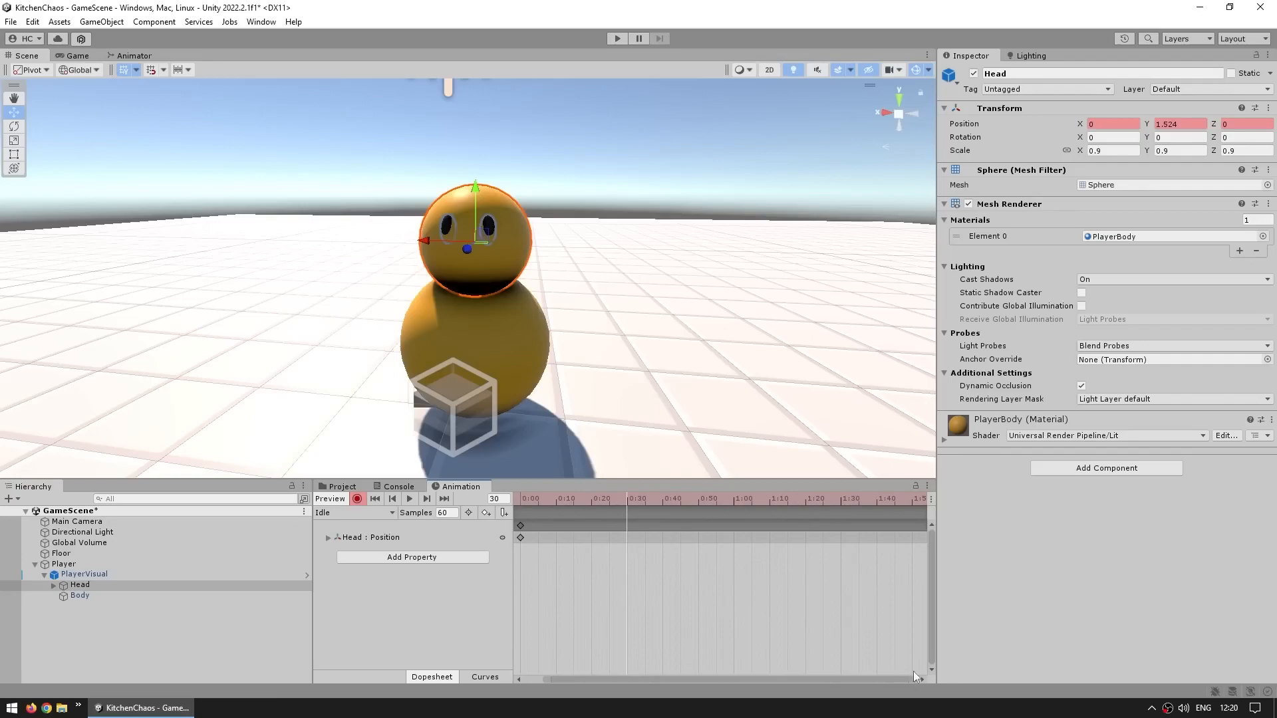
scroll(642, 588, "down", 1)
scroll(663, 588, "down", 1)
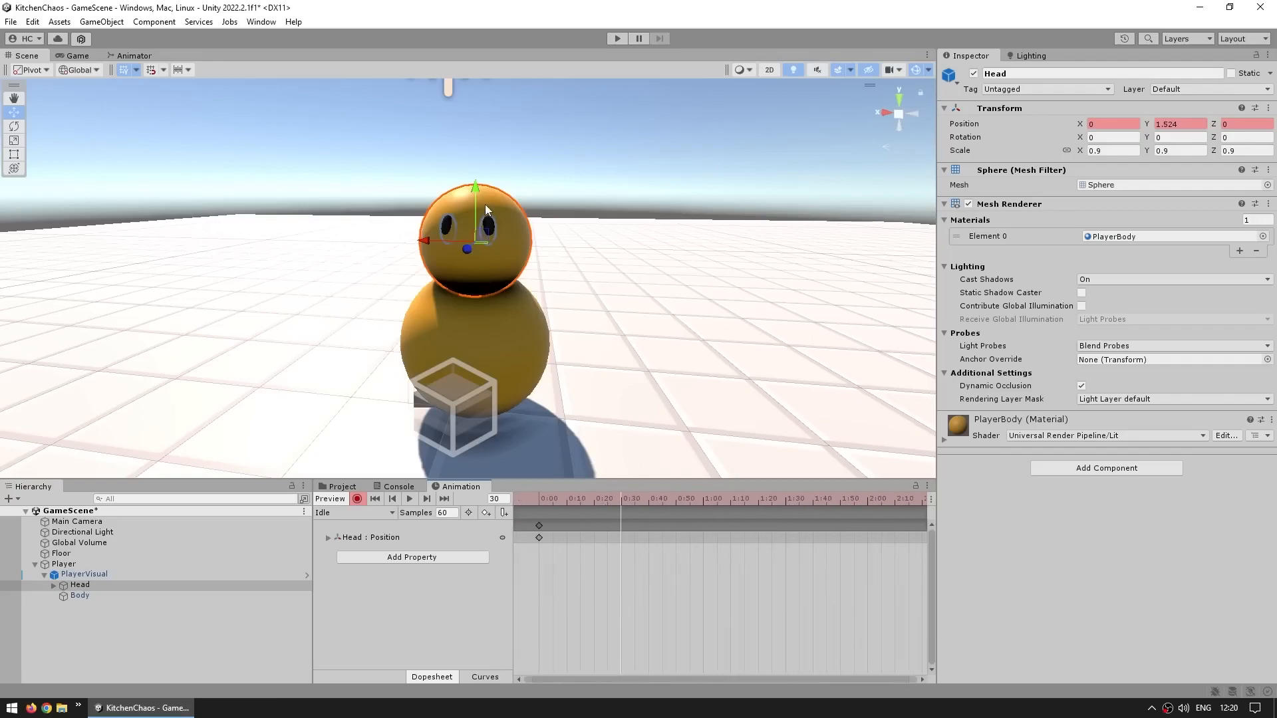
left_click_drag(475, 193, 474, 173)
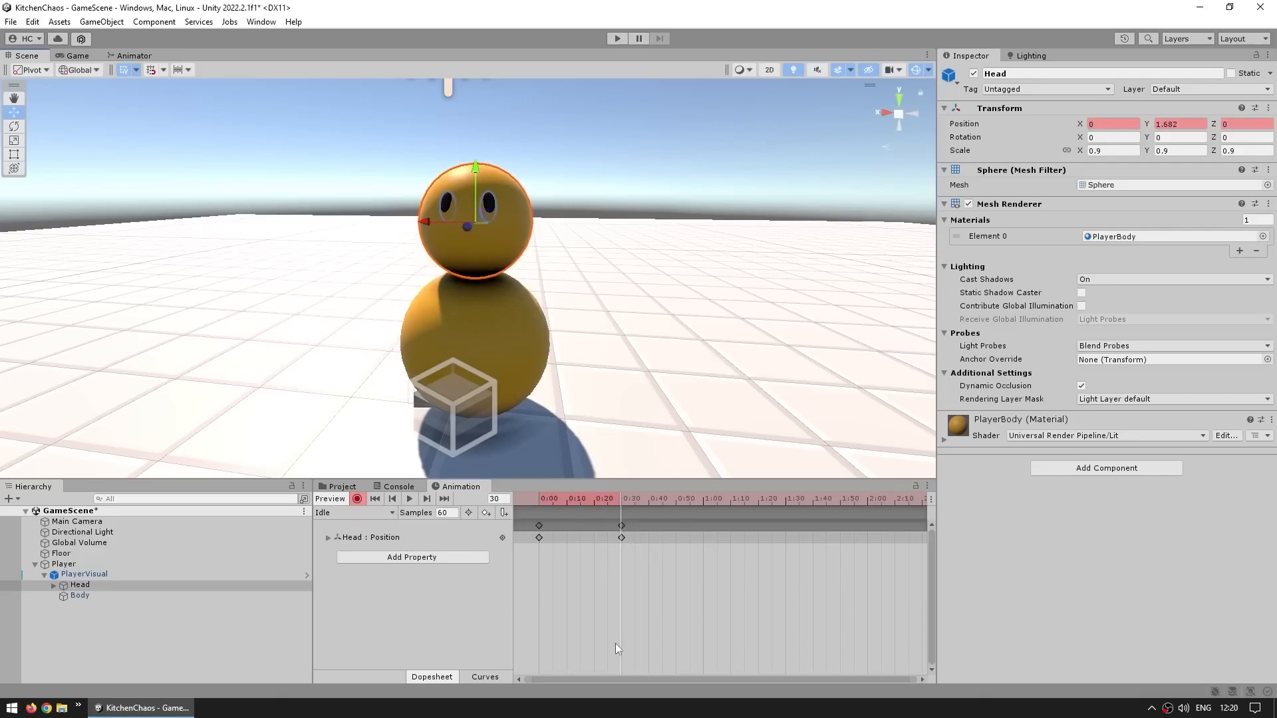
Preview the bobbing, then copy the Head's frame-0 key and paste it at frame 60
left_click(410, 499)
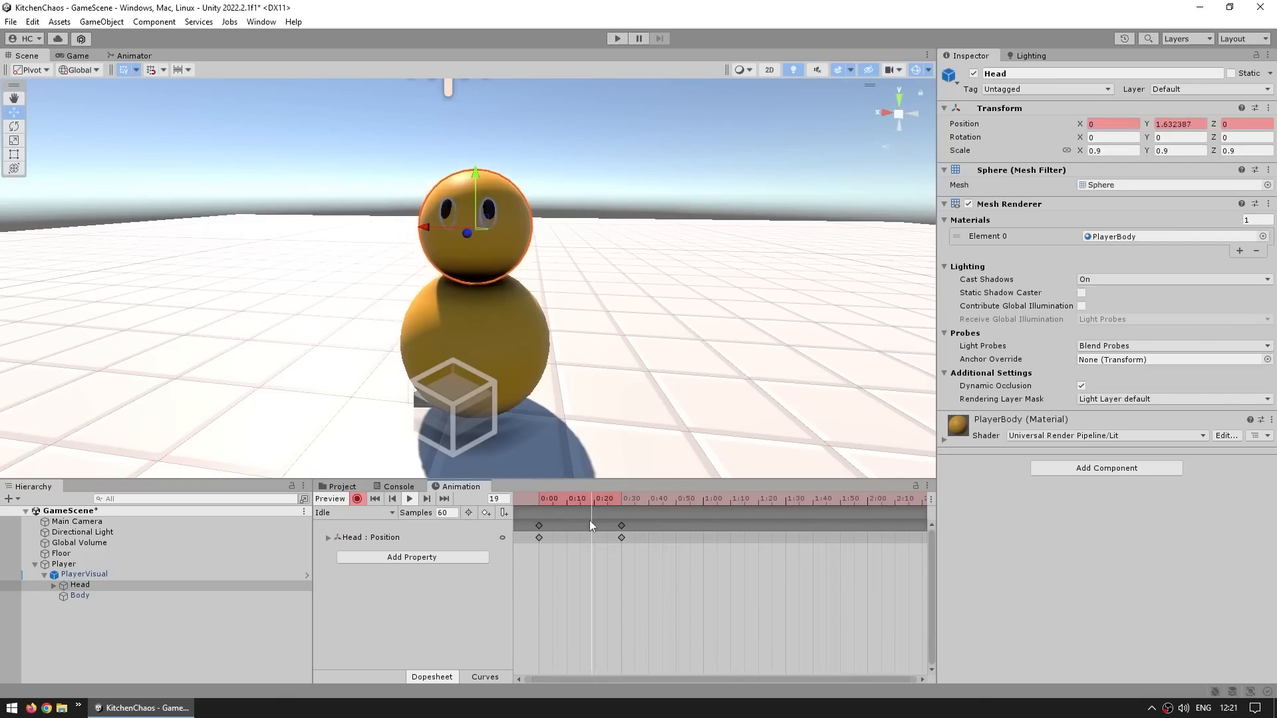
left_click(410, 499)
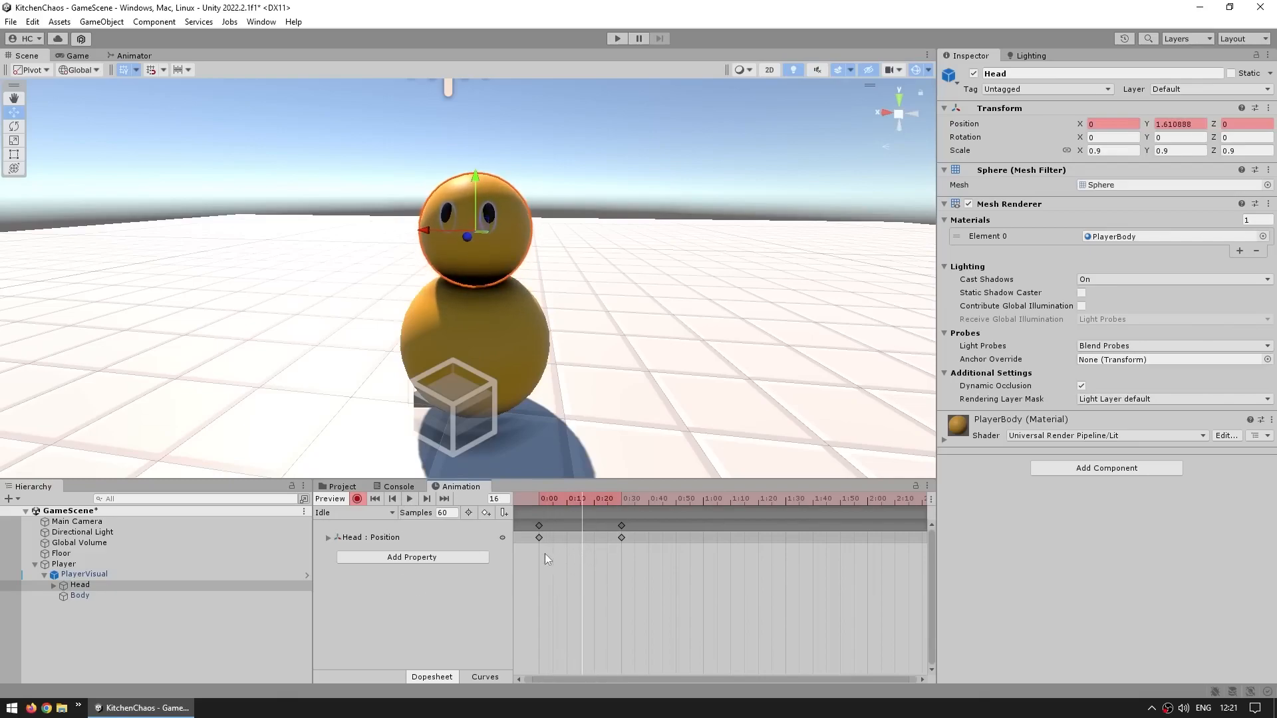
left_click(538, 526)
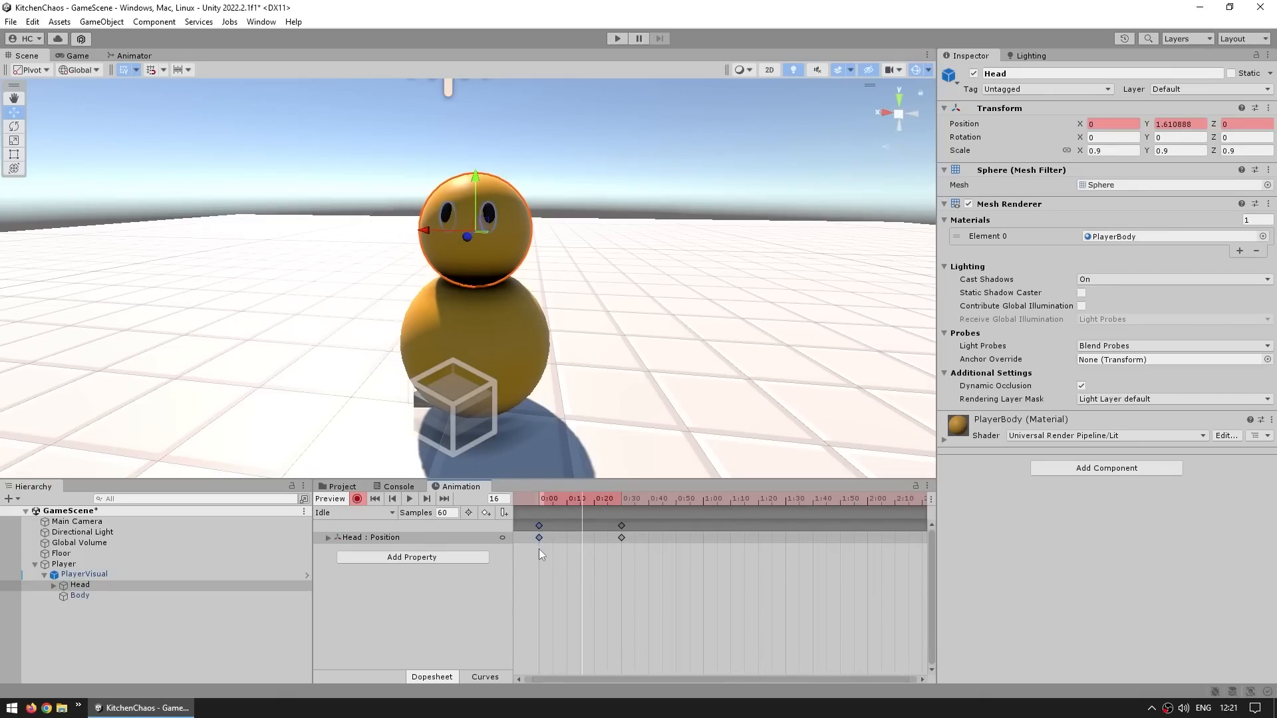
left_click_drag(678, 497, 702, 500)
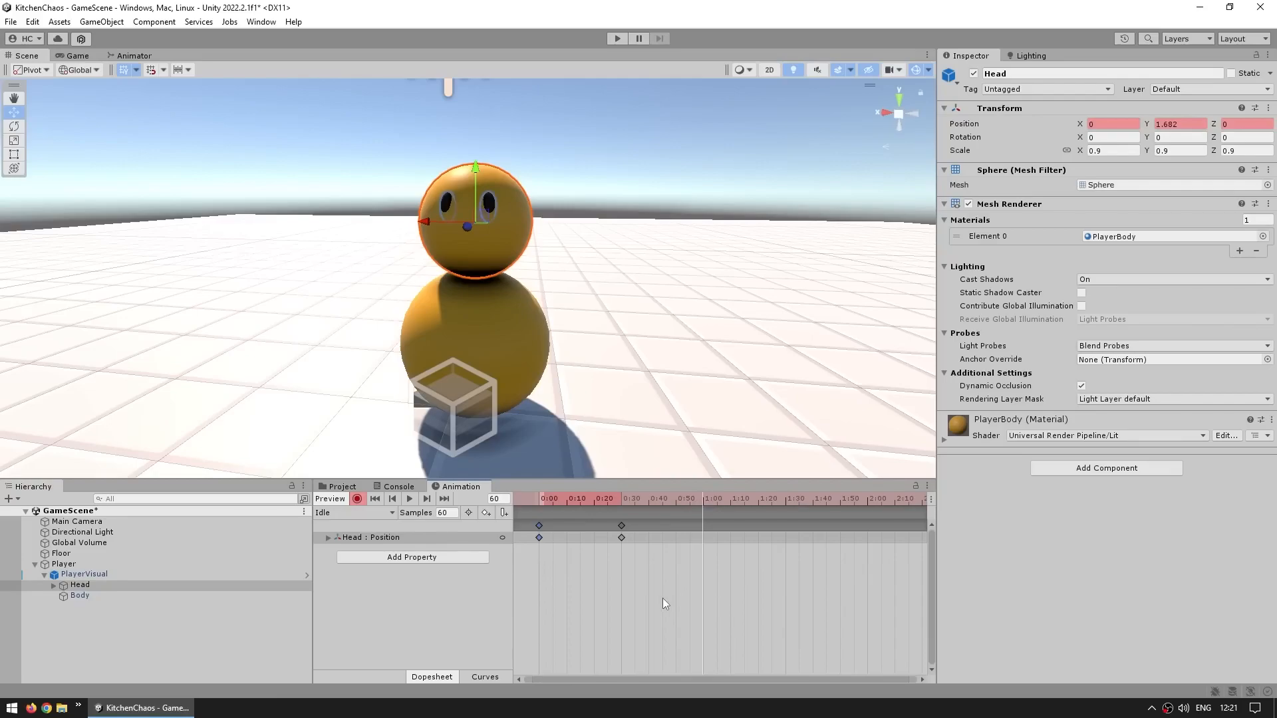
key("ctrl+v")
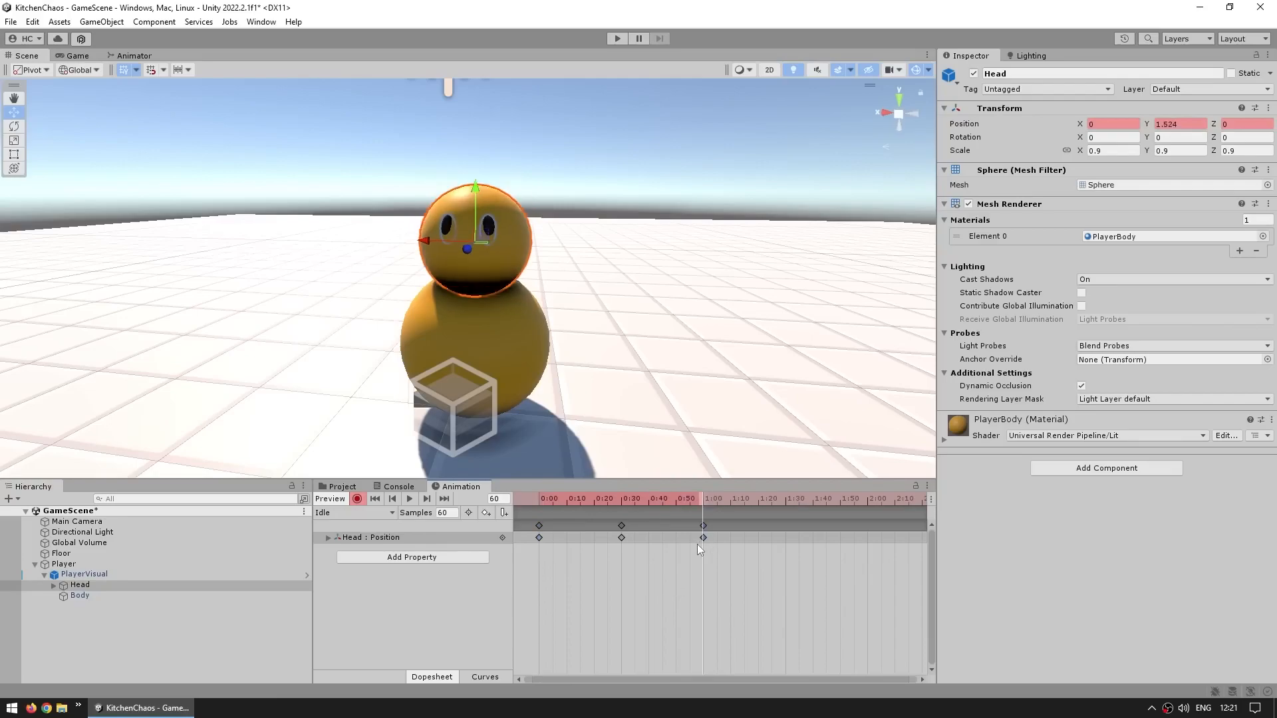
Record a Body position key at frame 0 with X set to 0, then turn off keyframe recording
left_click(410, 499)
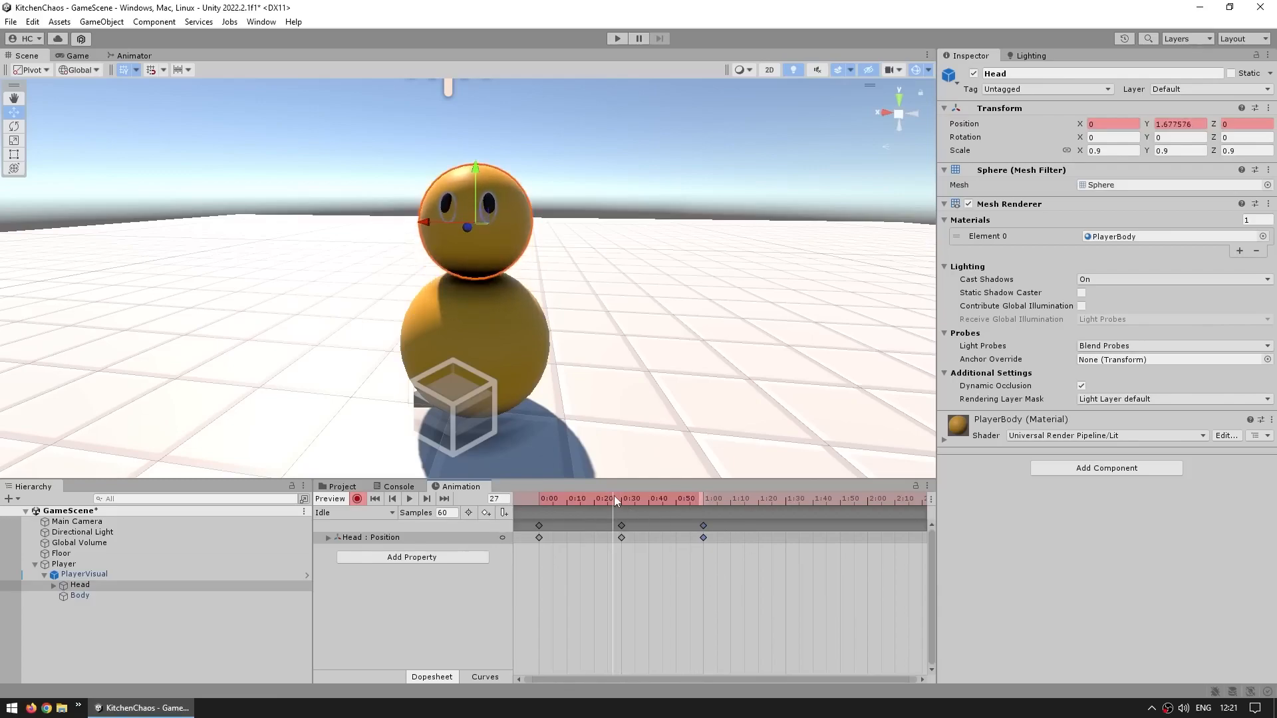
left_click(531, 497)
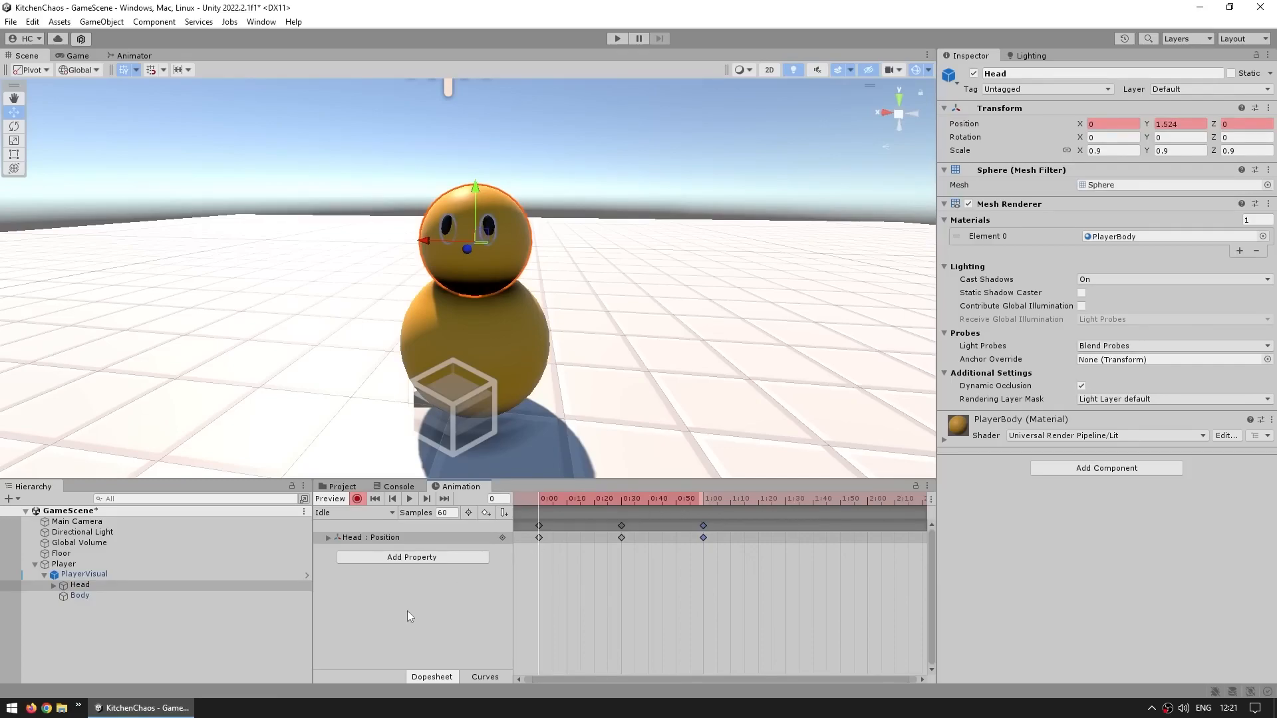
left_click(105, 596)
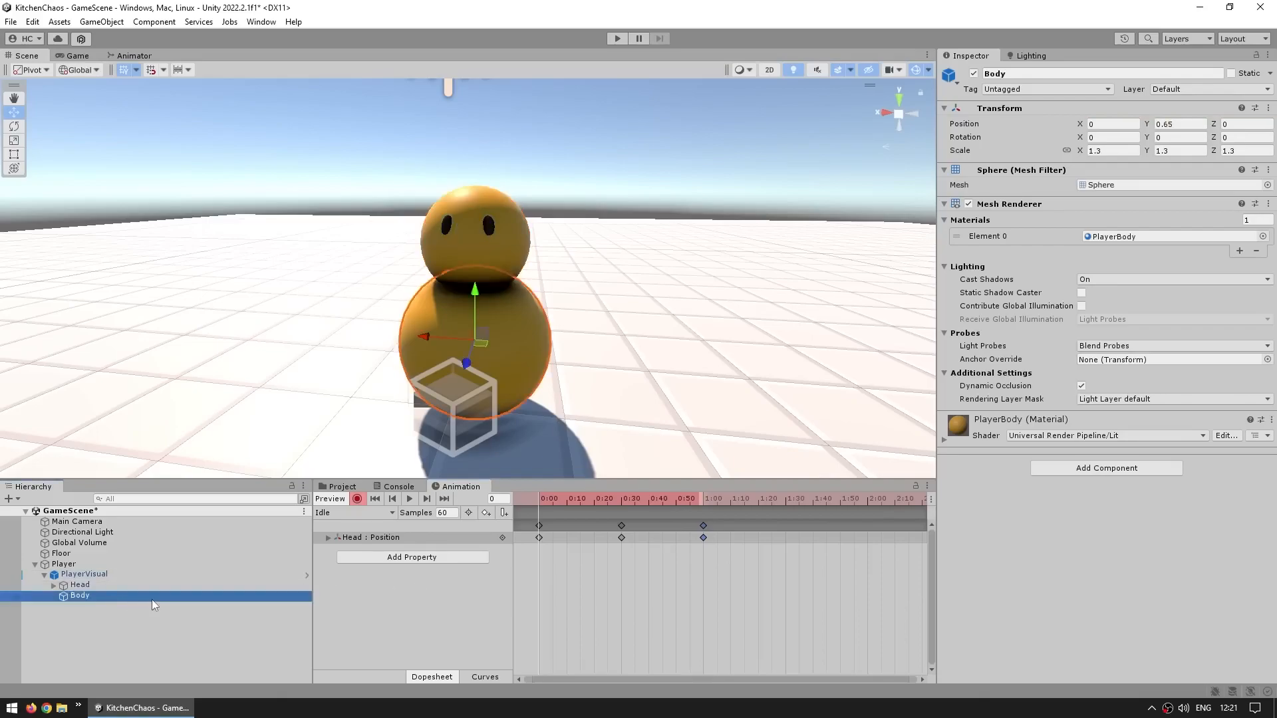
left_click_drag(422, 334, 430, 335)
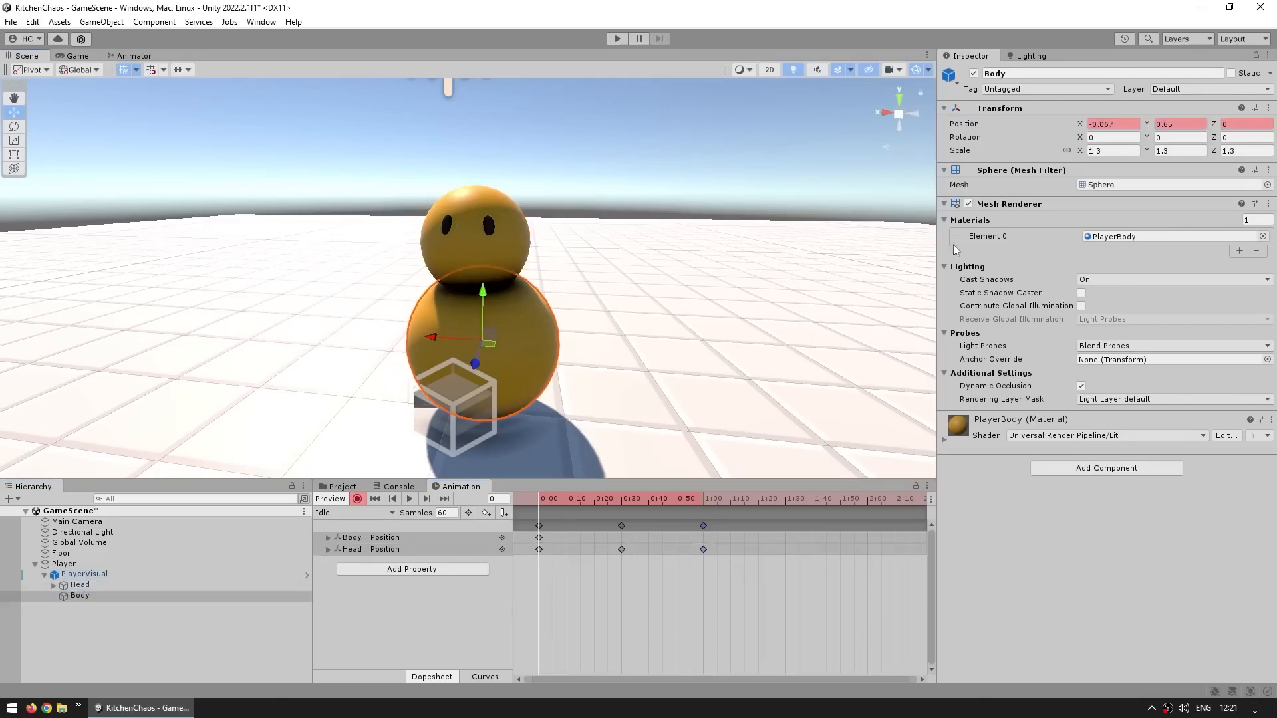
left_click(1113, 122)
left_click(1120, 124)
type("0")
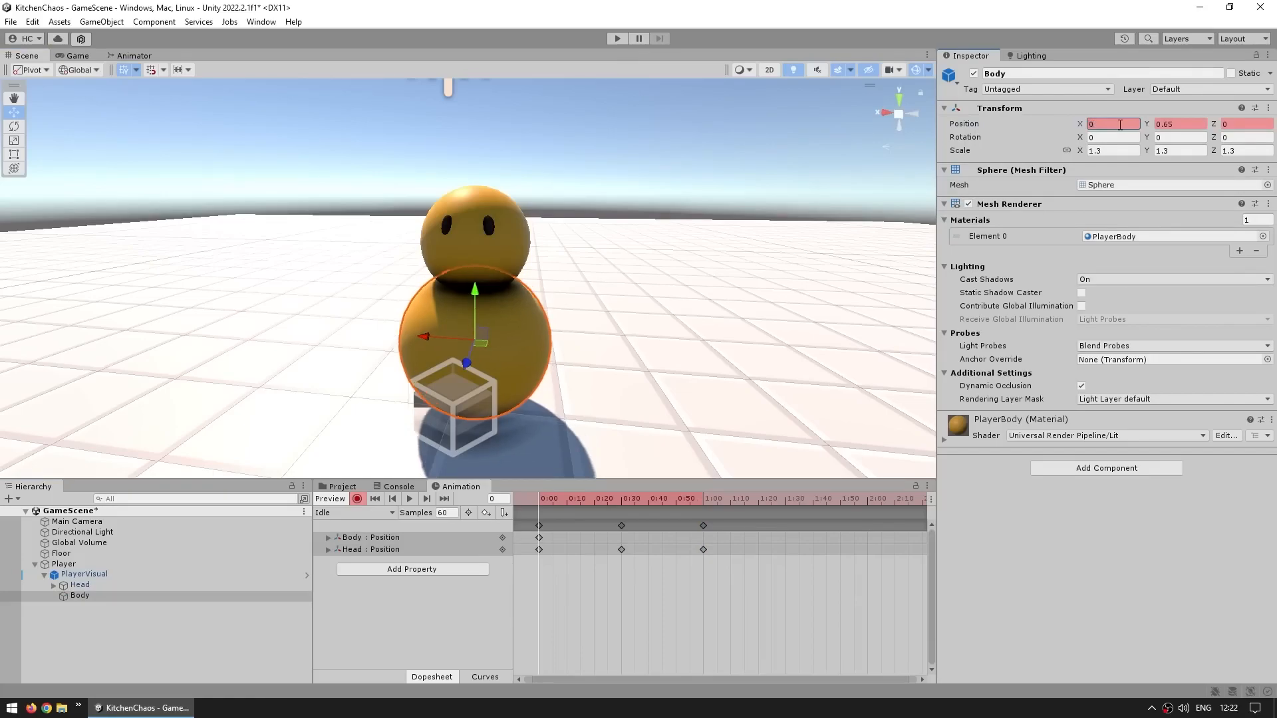
left_click(542, 538)
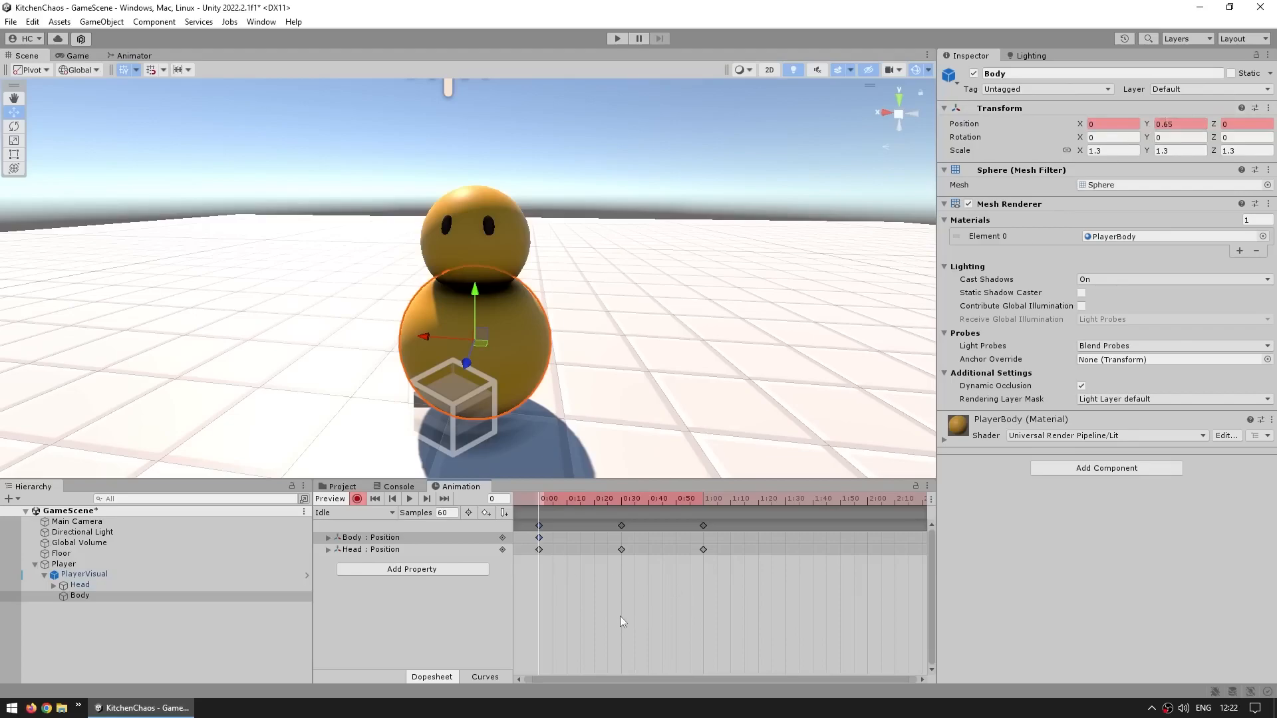
left_click(357, 499)
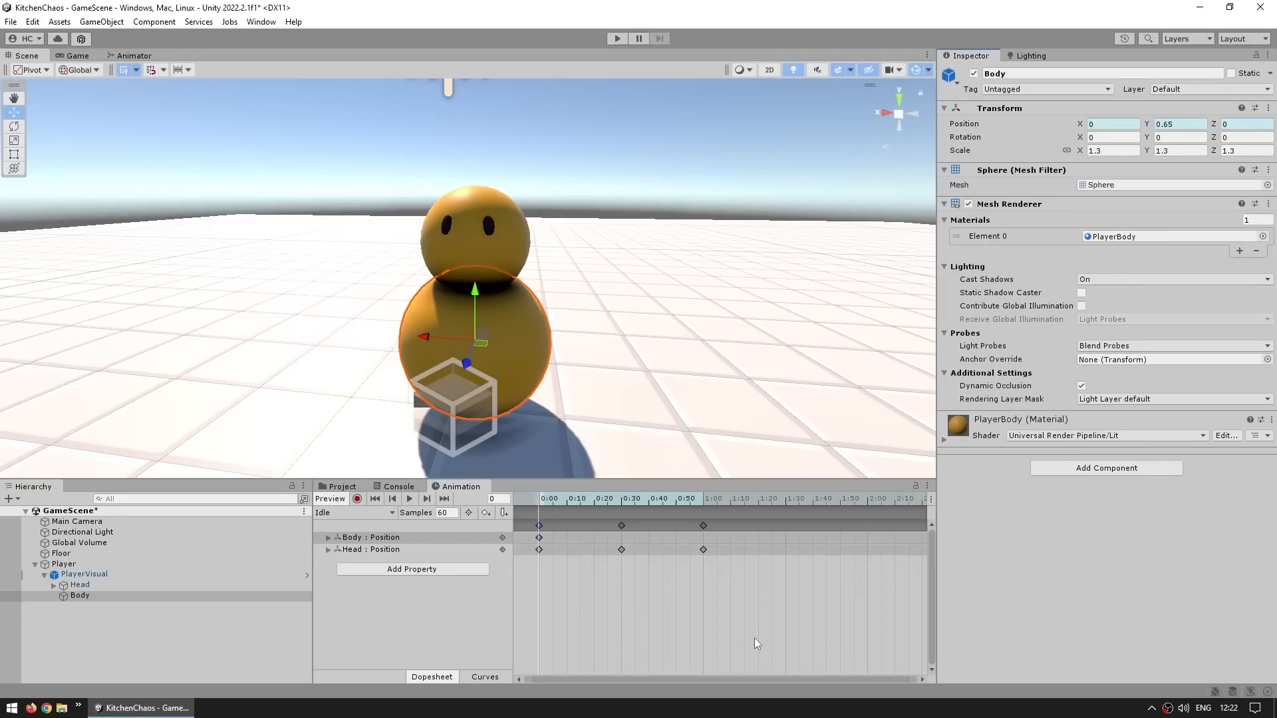
Inspect the Idle clip asset's settings and the Animator controller's state graph
left_click(342, 488)
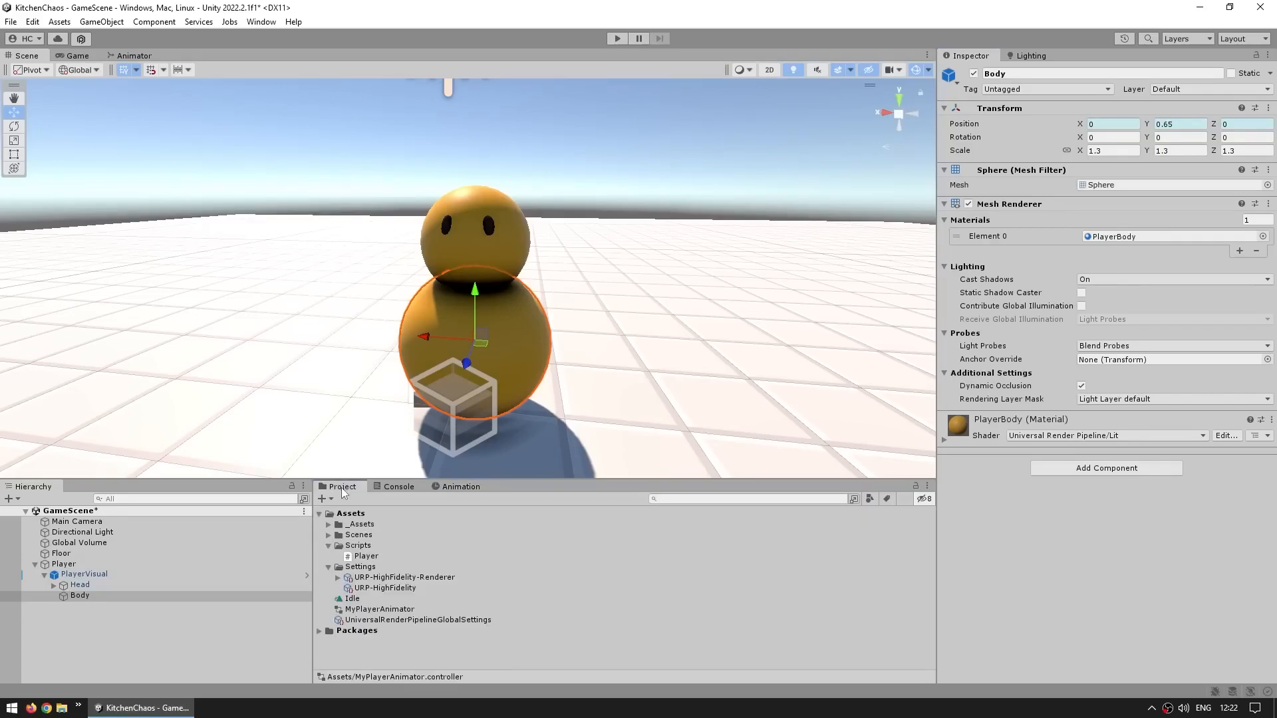
left_click(353, 599)
left_click(1094, 296)
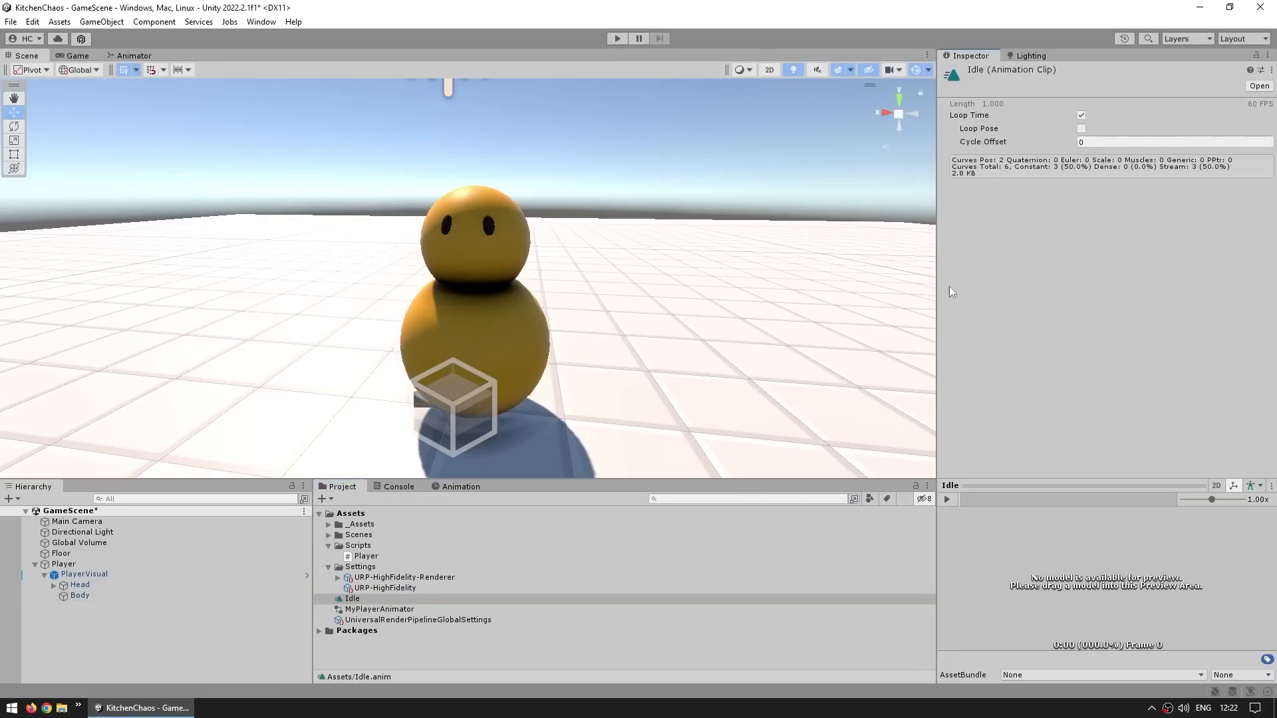
left_click(134, 56)
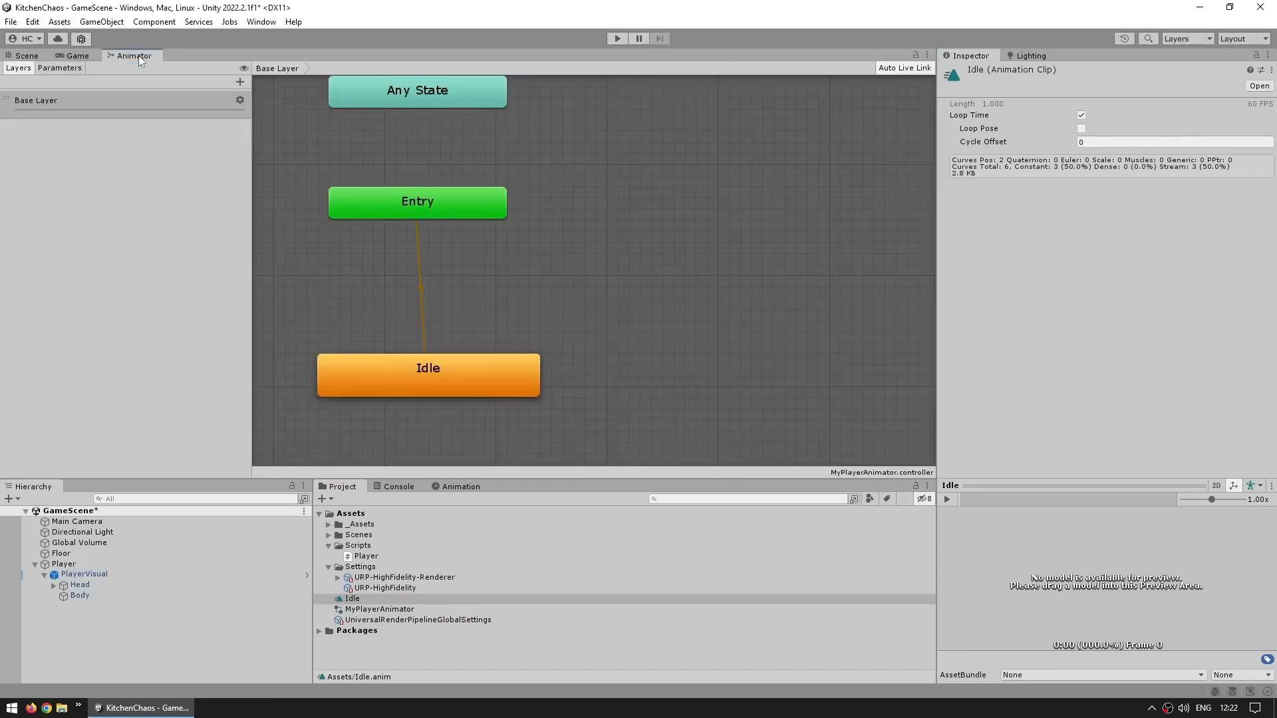
left_click(566, 304)
left_click(463, 377)
left_click(588, 317)
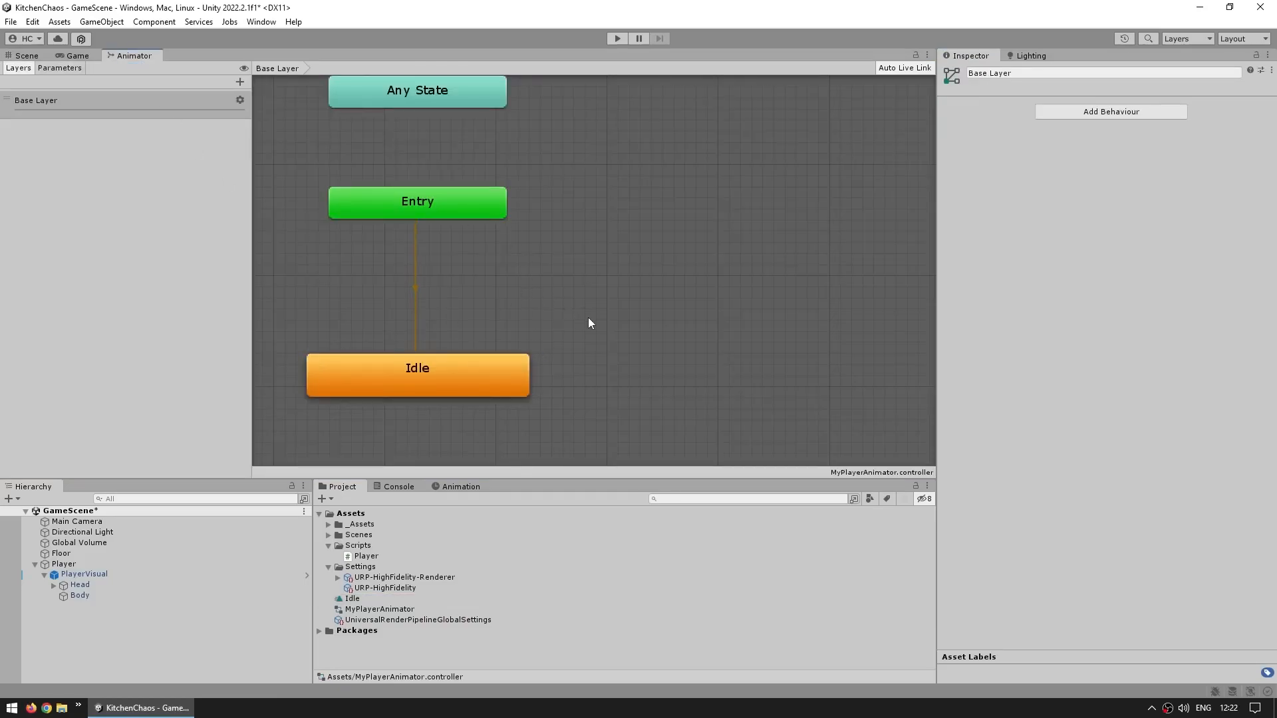
middle_click_drag(588, 318, 643, 304)
left_click_drag(671, 299, 325, 425)
left_click(359, 297)
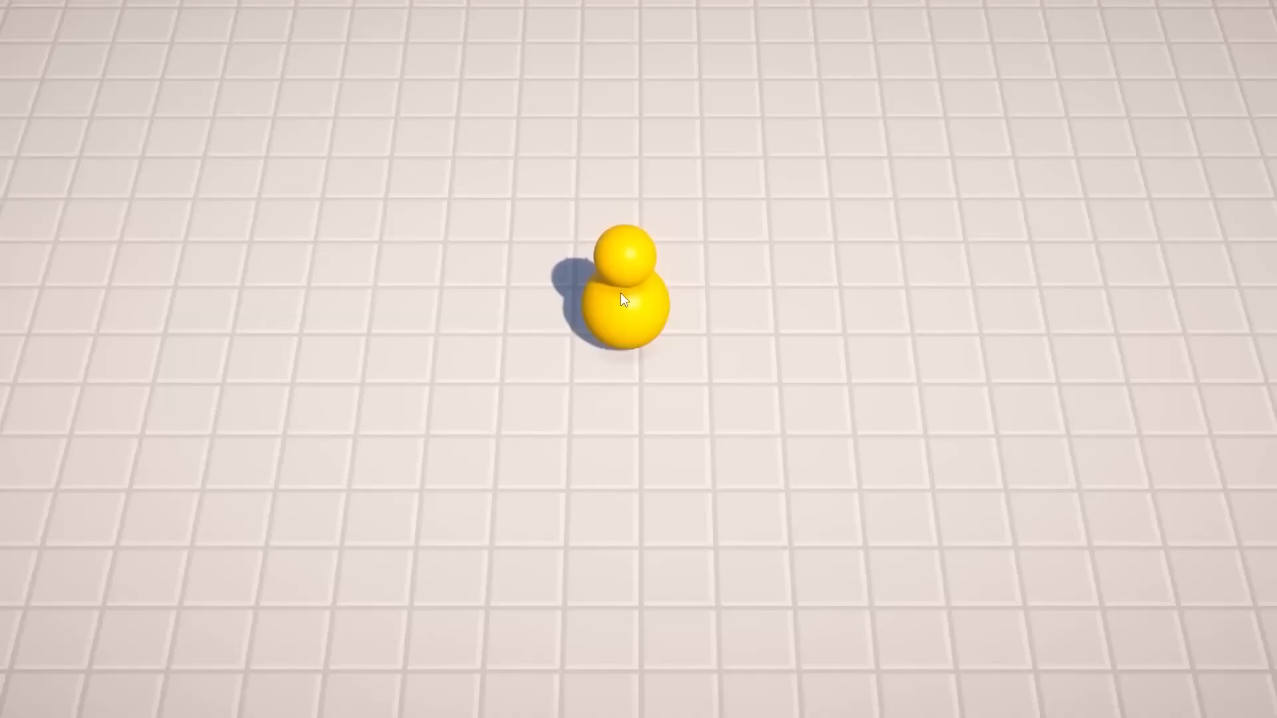
key("s")
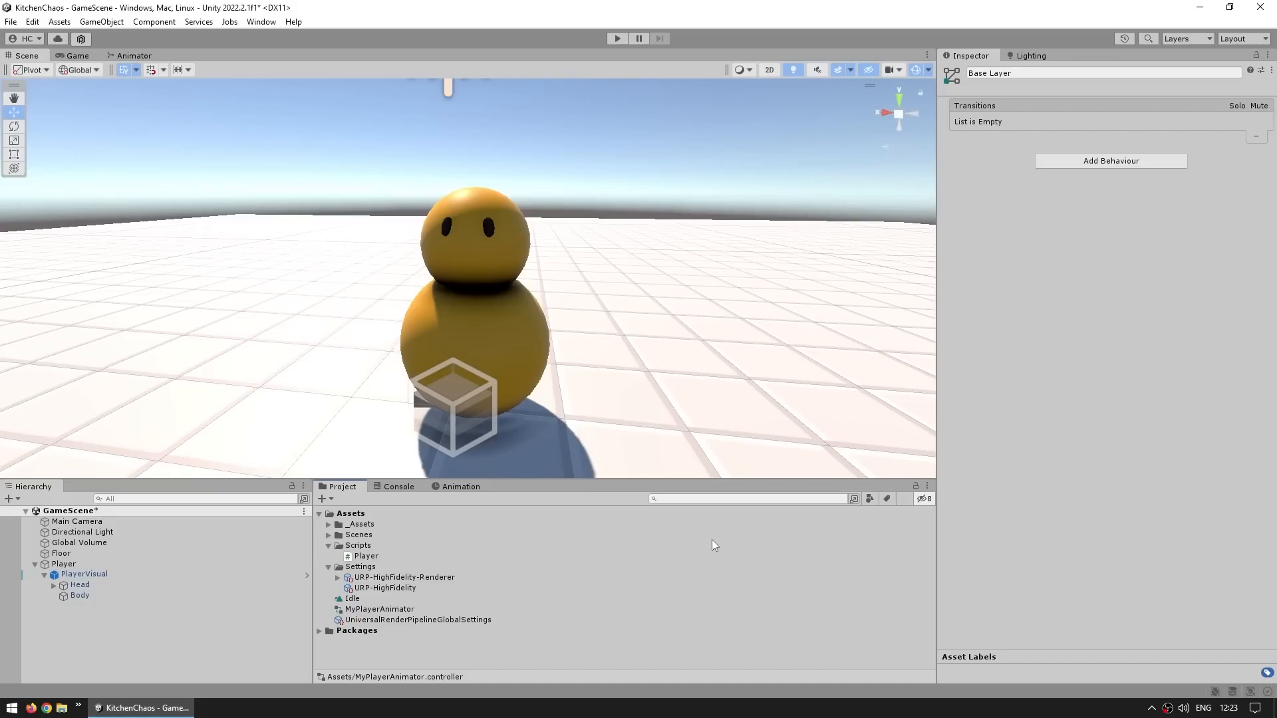
Duplicate the Idle animation clip and rename the copy Walk
left_click(368, 602)
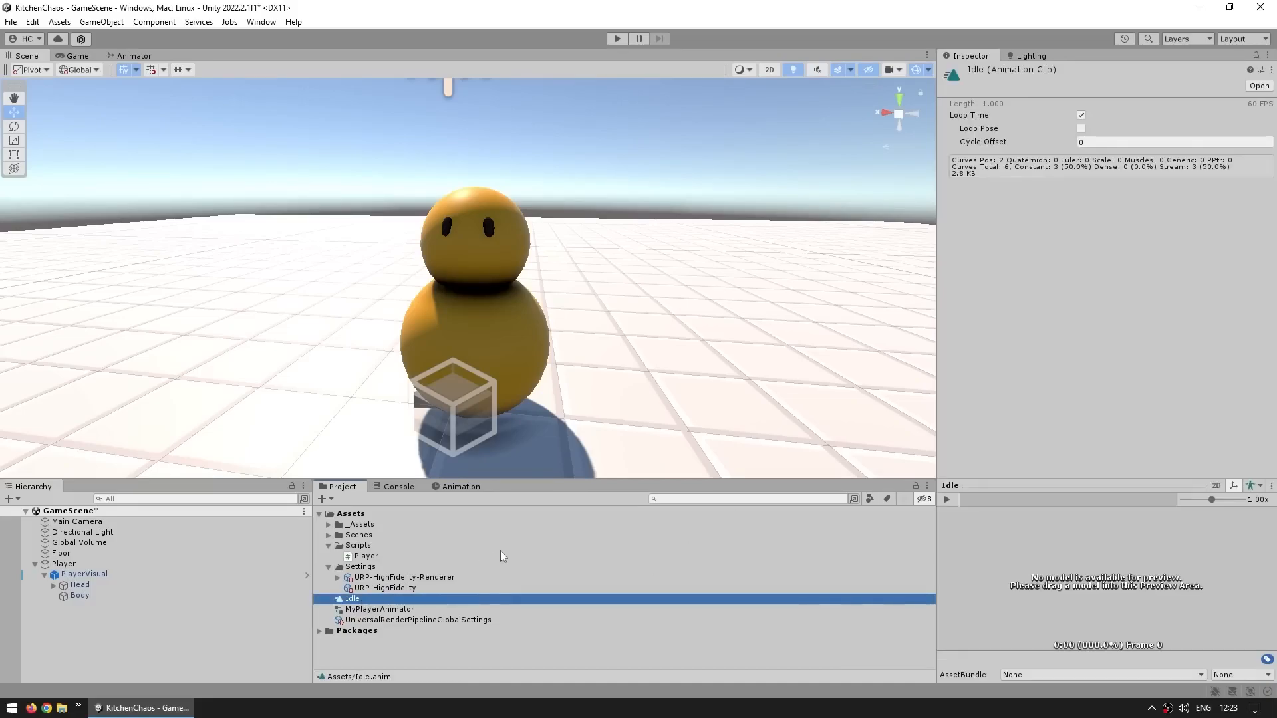
key("ctrl+d")
key("F2")
type("Walk")
key("Return")
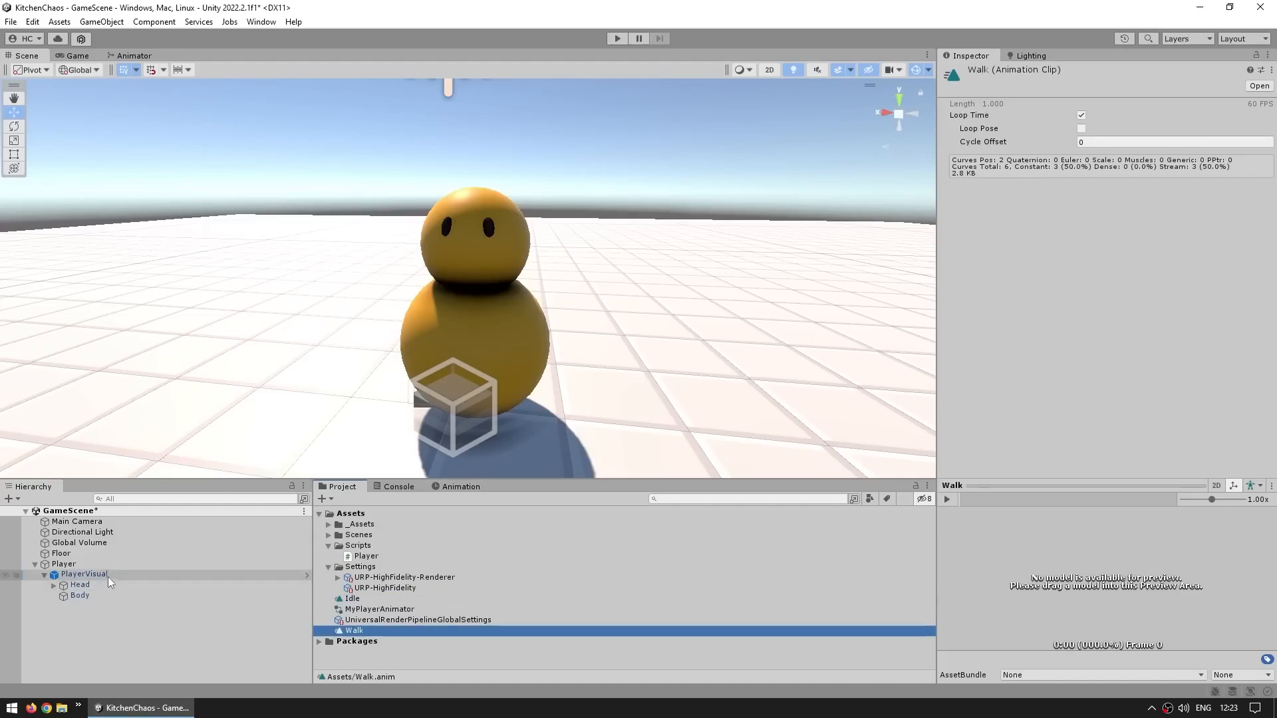
Check PlayerVisual's available clips in the Animation window and its Animator state graph
left_click(108, 574)
left_click(464, 487)
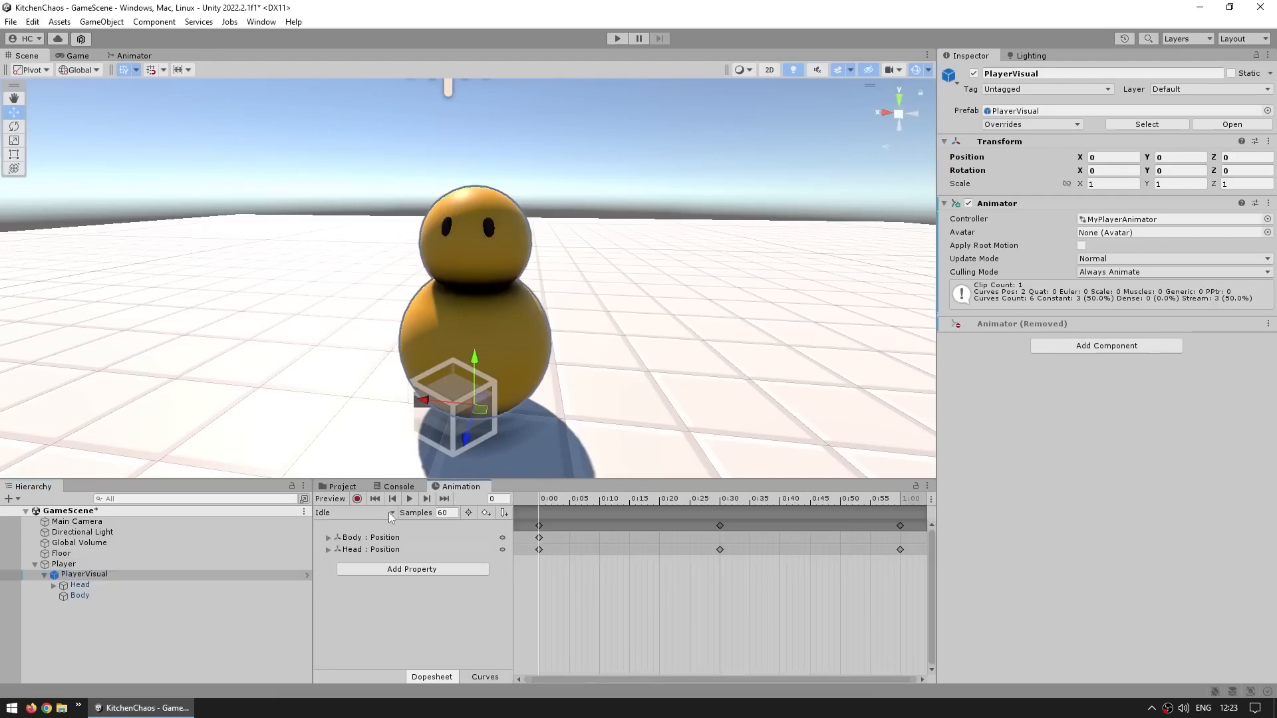
left_click(334, 514)
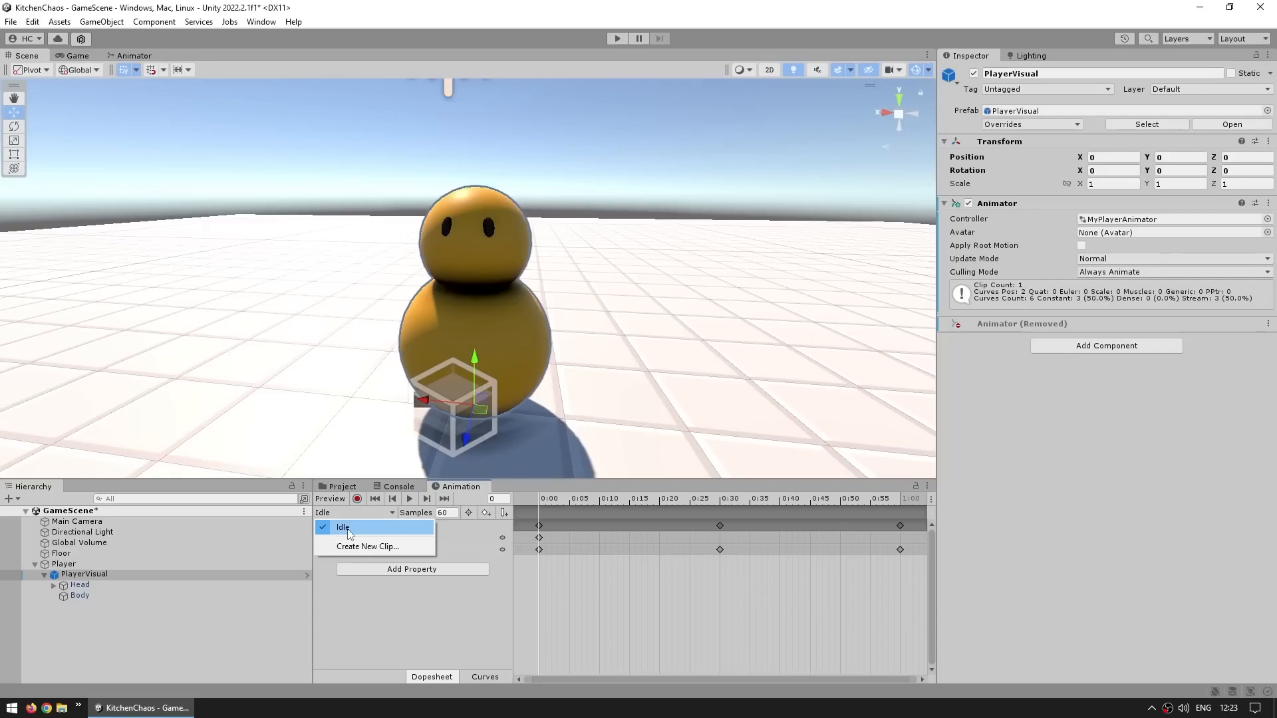
left_click(145, 57)
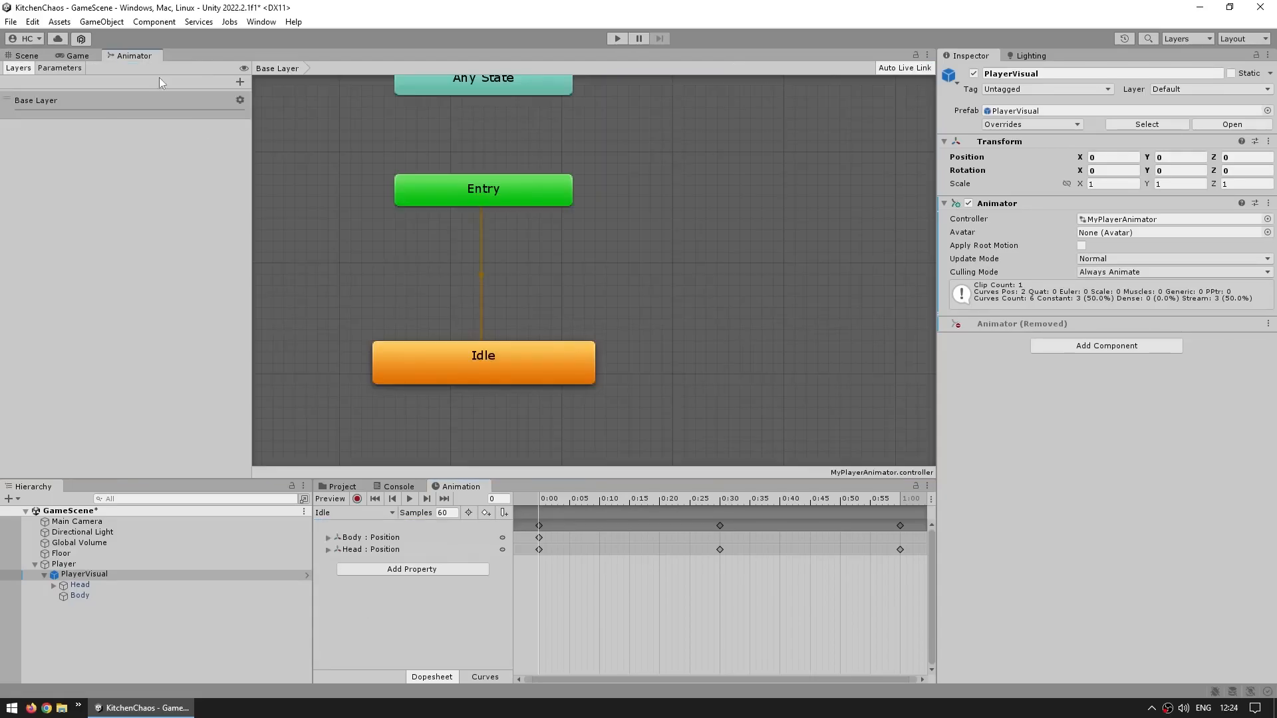
scroll(480, 356, "down", 3)
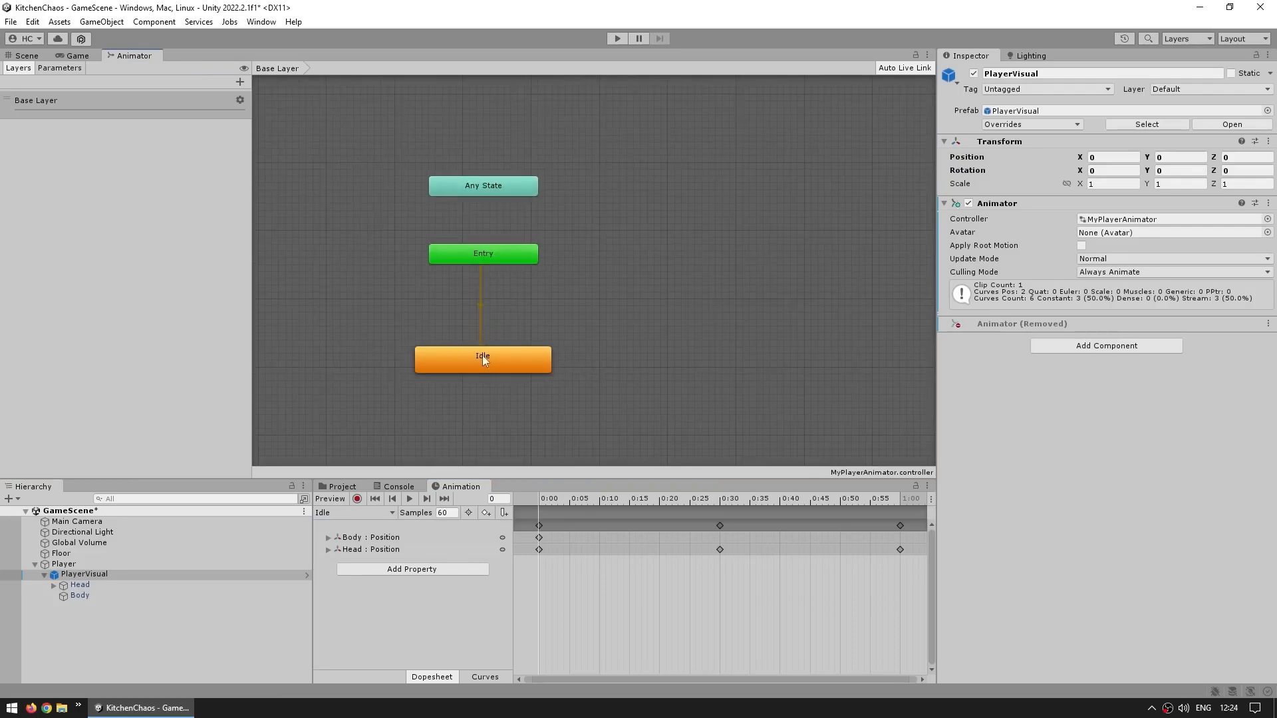
left_click(336, 486)
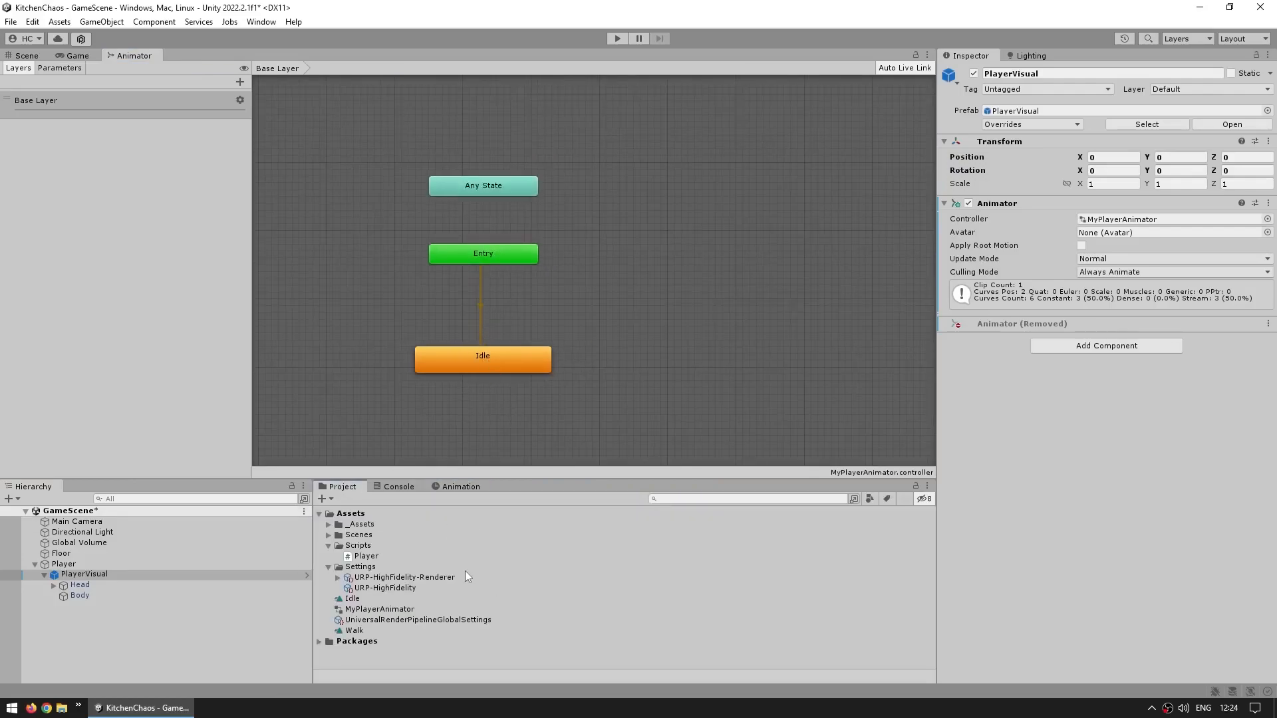
Add a Walk state to the Animator controller by placing the Walk clip into the state graph
left_click_drag(354, 631, 638, 322)
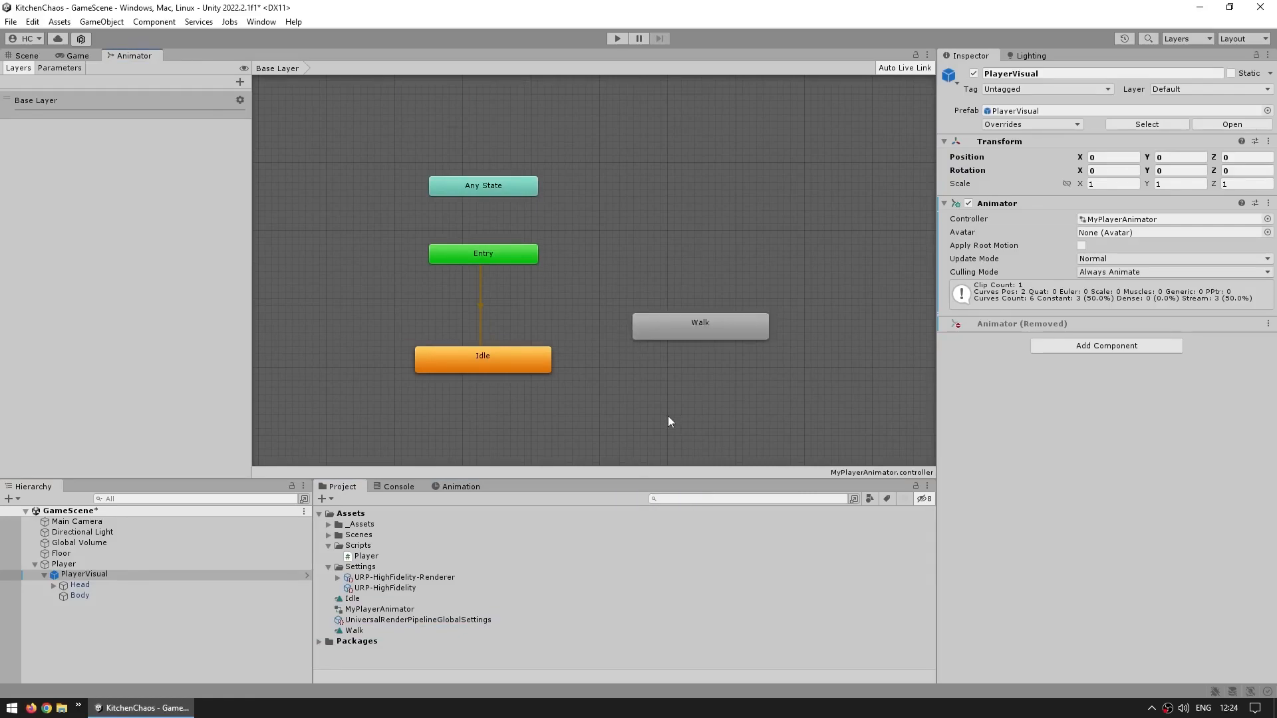
left_click(669, 417)
left_click_drag(779, 304, 605, 365)
left_click(605, 365)
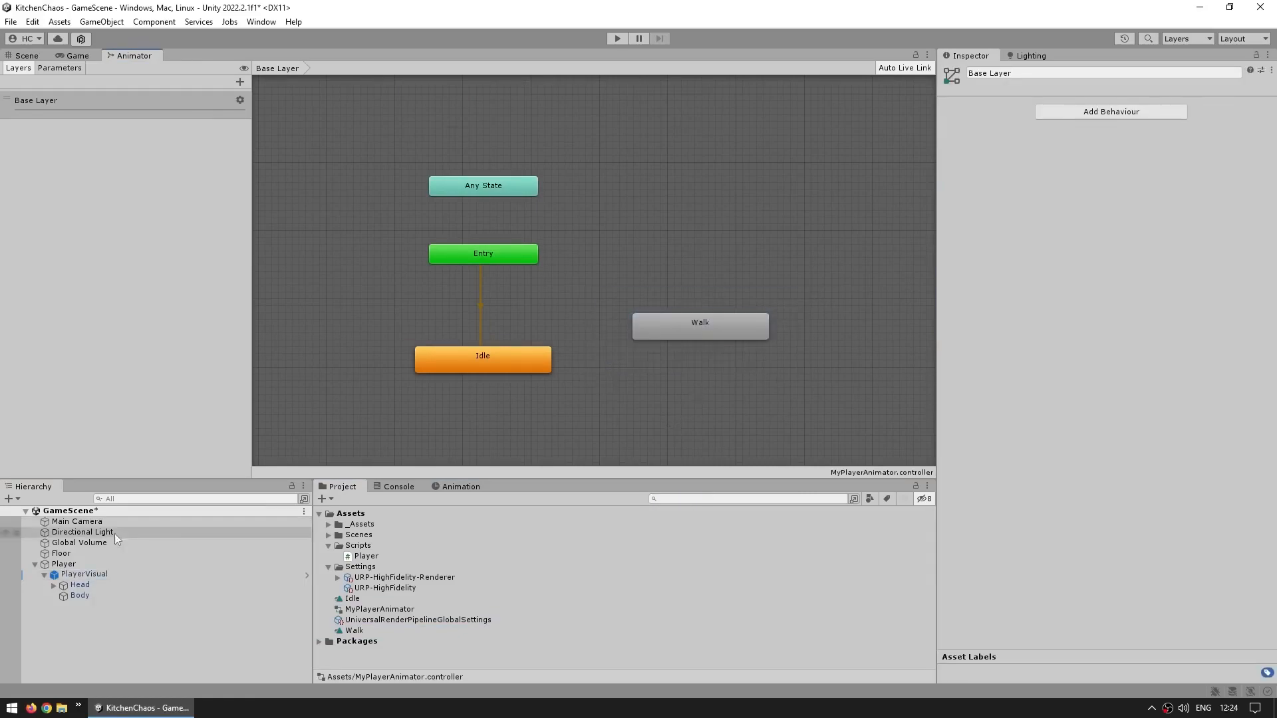
left_click(106, 575)
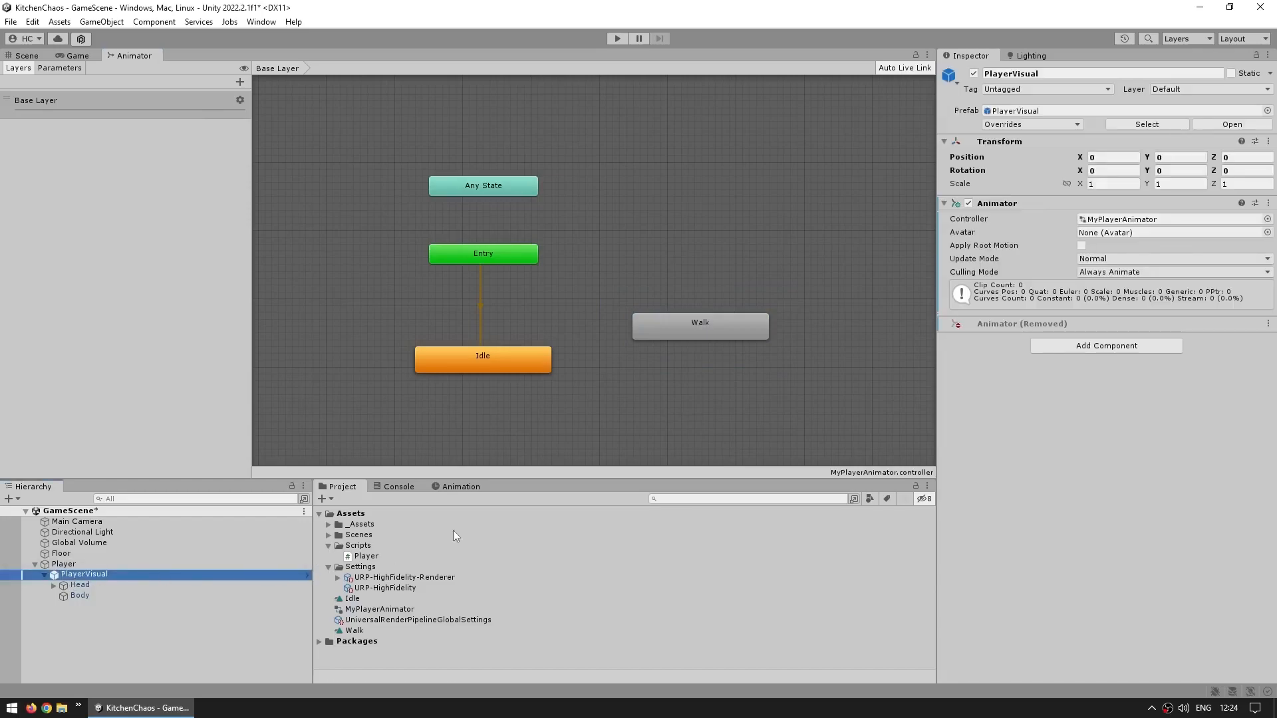
Switch the Animation window to the Walk clip for PlayerVisual and turn on keyframe recording
left_click(468, 487)
left_click(358, 513)
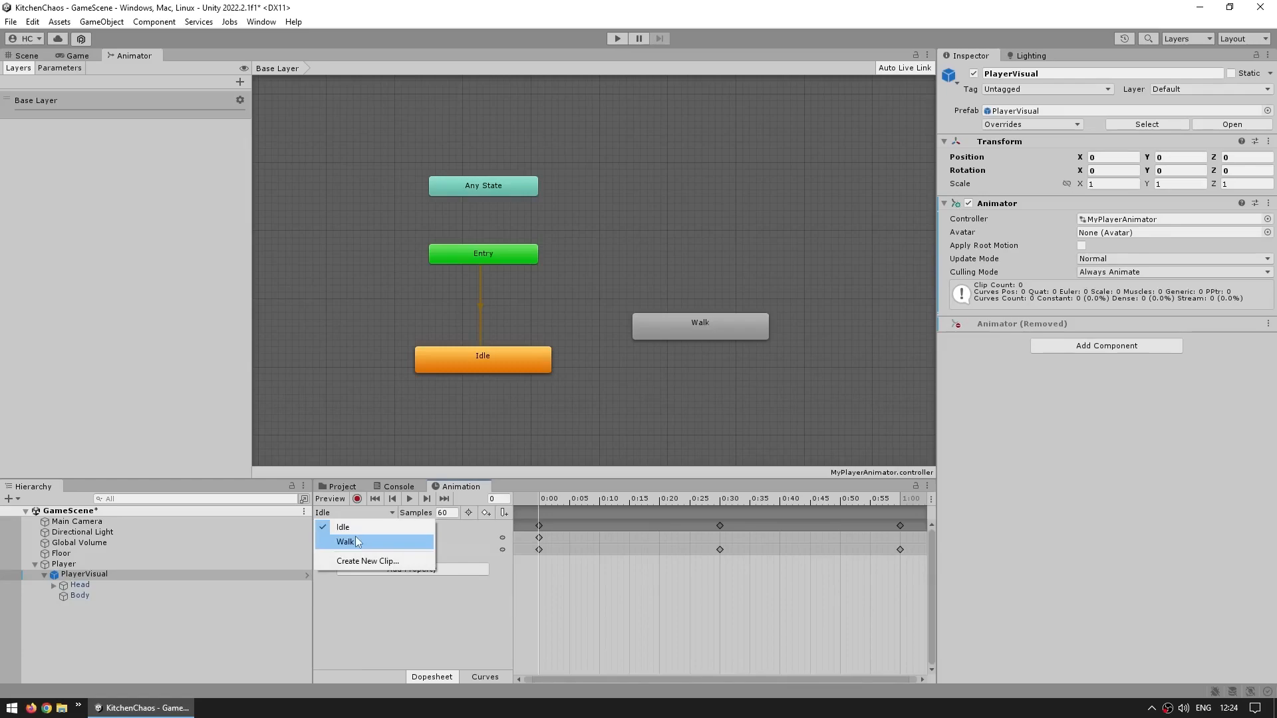
left_click(358, 541)
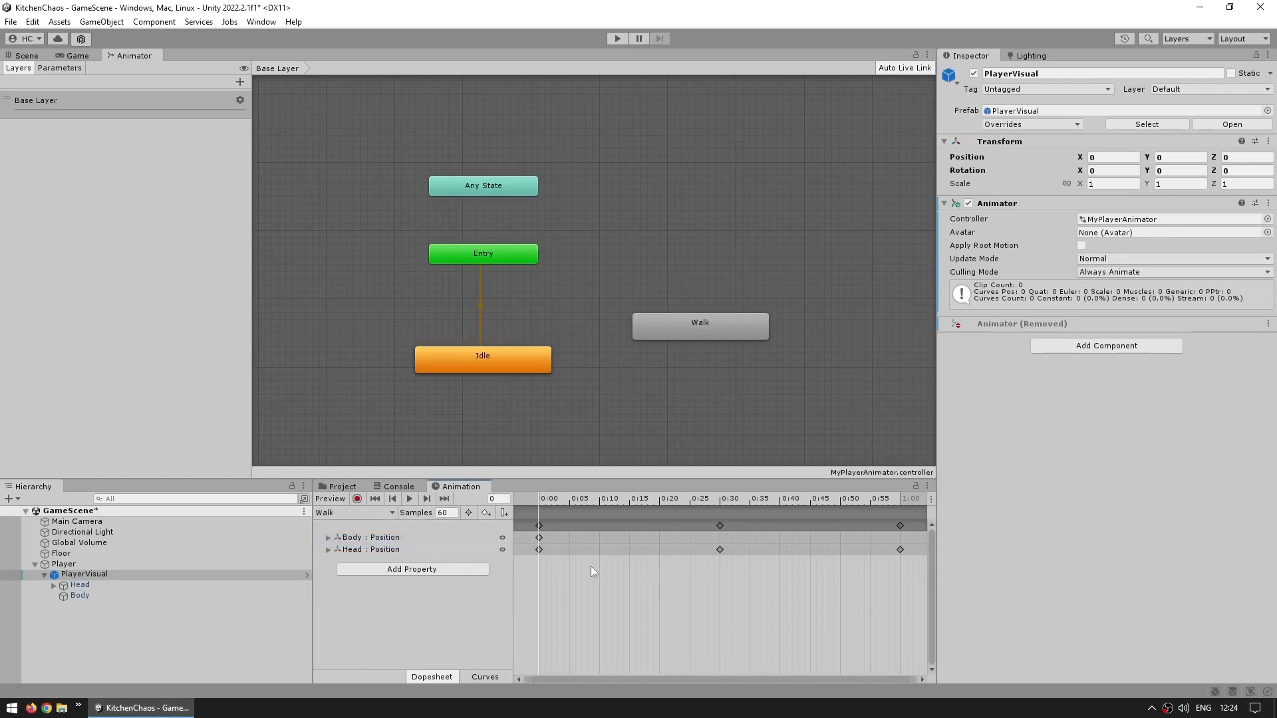
left_click(27, 56)
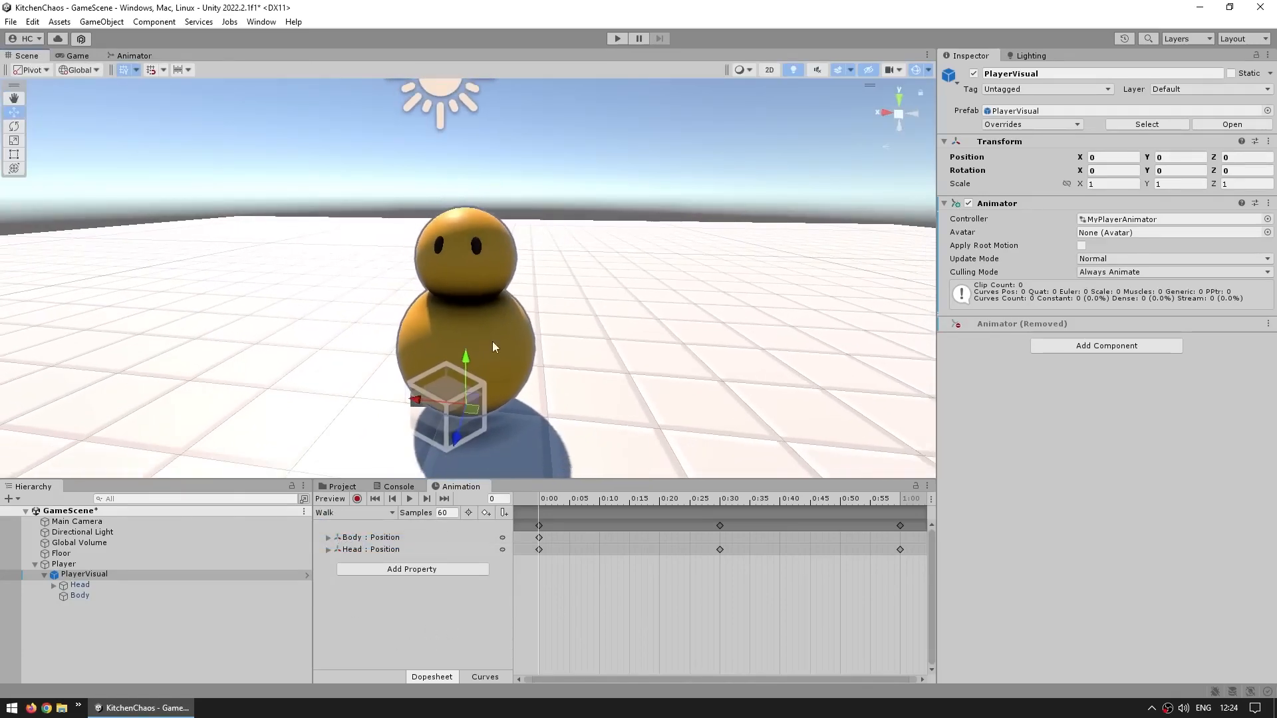
left_click_drag(573, 322, 601, 320, "alt")
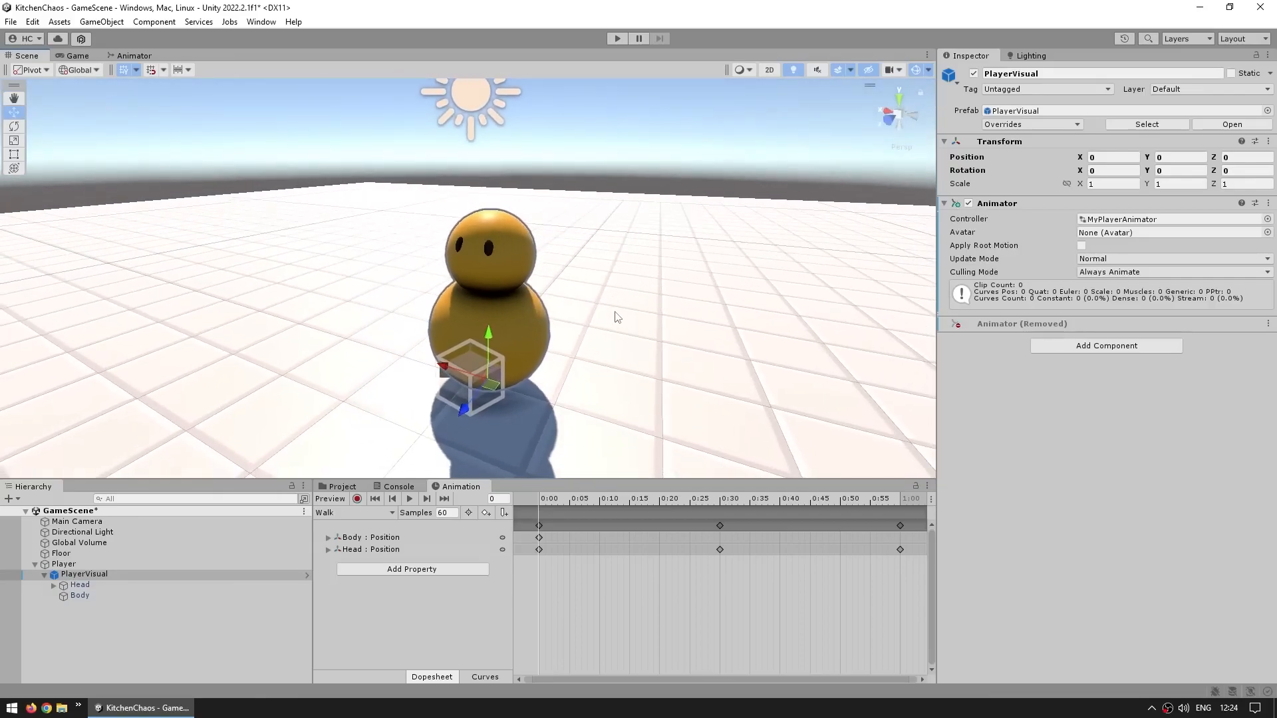
left_click(357, 499)
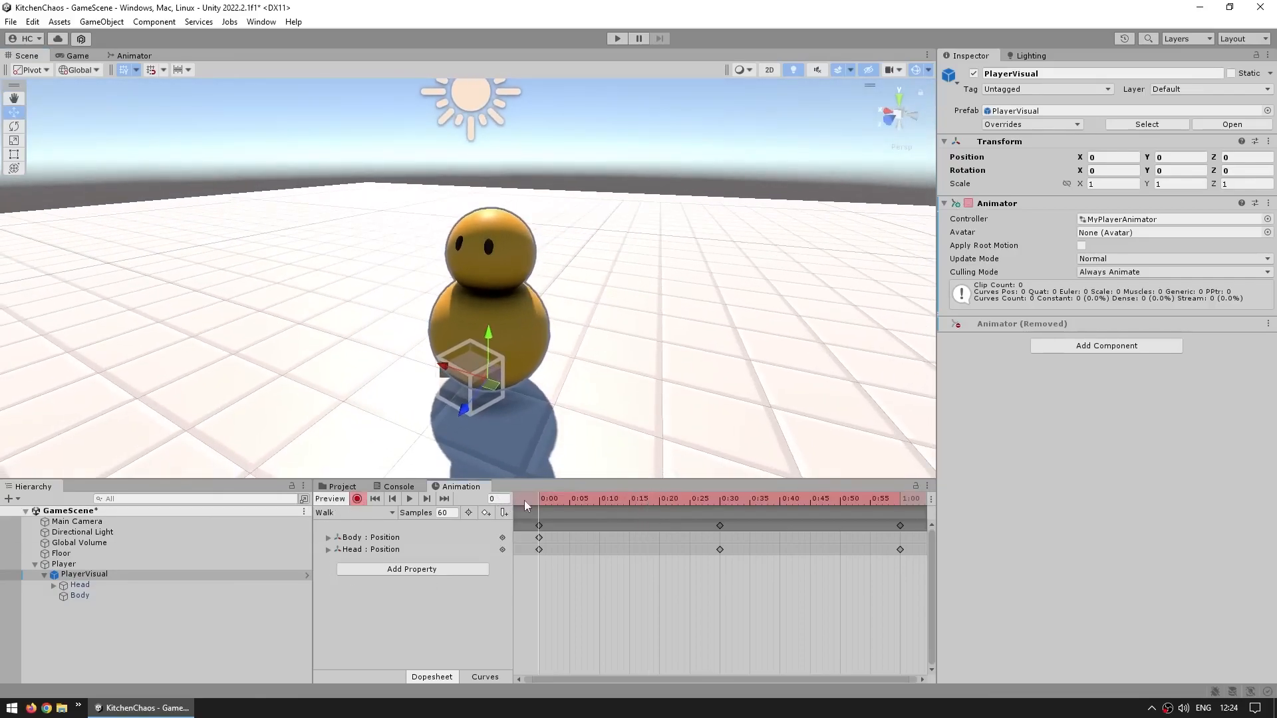
At frame 30, raise the Body to about Y 0.82 to record a Body position key
left_click(78, 596)
mouse_move(701, 498)
left_mouse_down()
mouse_move(738, 494)
mouse_move(719, 498)
left_mouse_up()
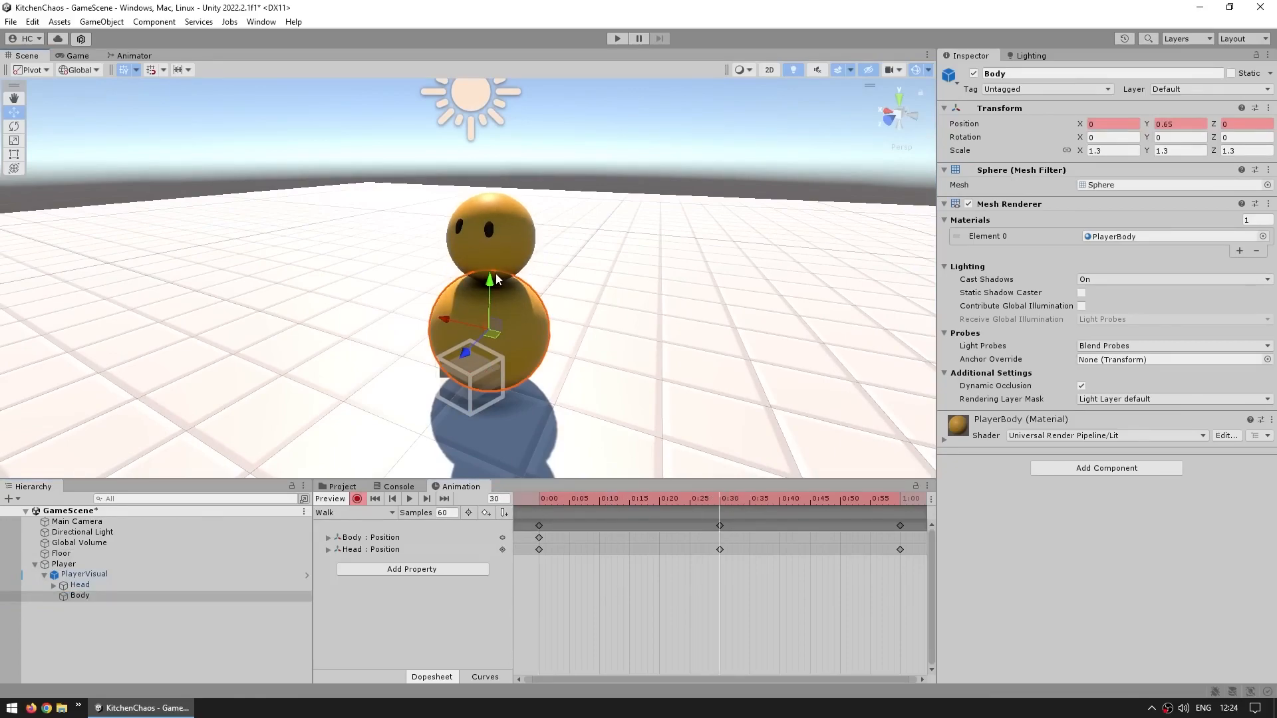
left_click_drag(498, 279, 498, 265)
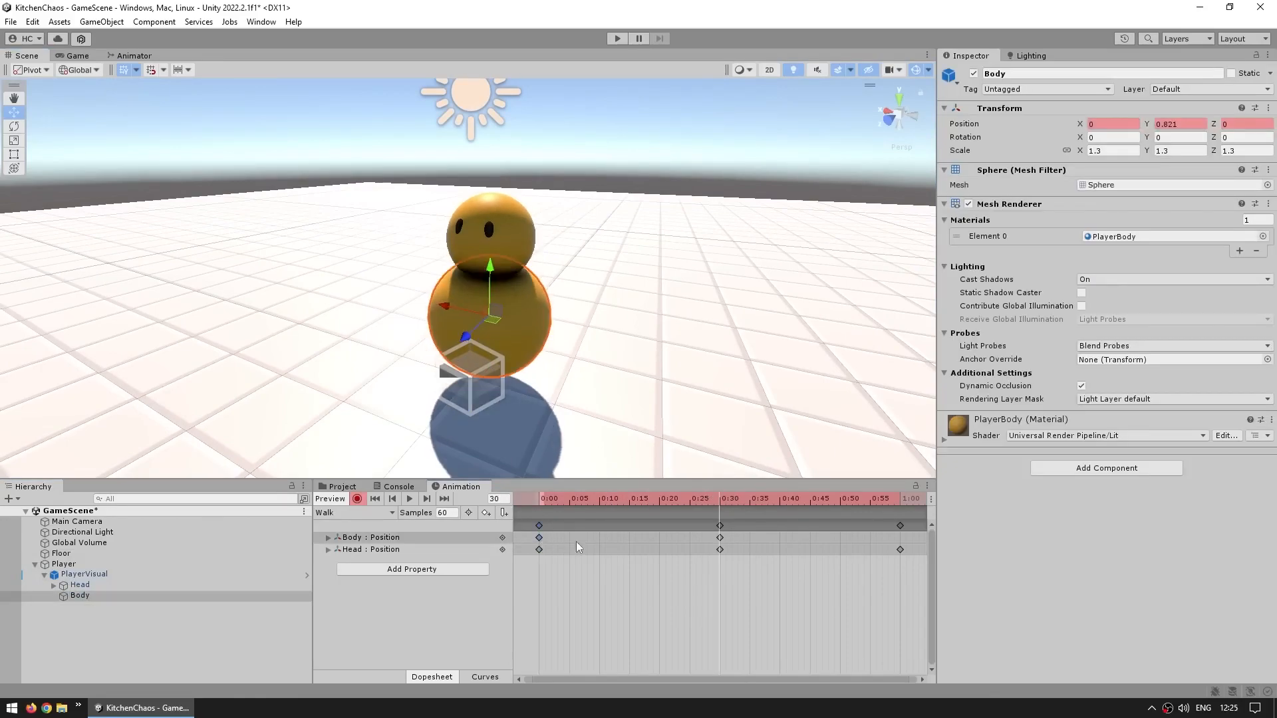
Paste a Body position key at the 1:00 mark and move the middle Body key earlier in the Walk clip
left_click(900, 500)
key("ctrl+v")
left_click_drag(556, 480, 672, 548)
left_click(696, 509)
left_click(648, 510)
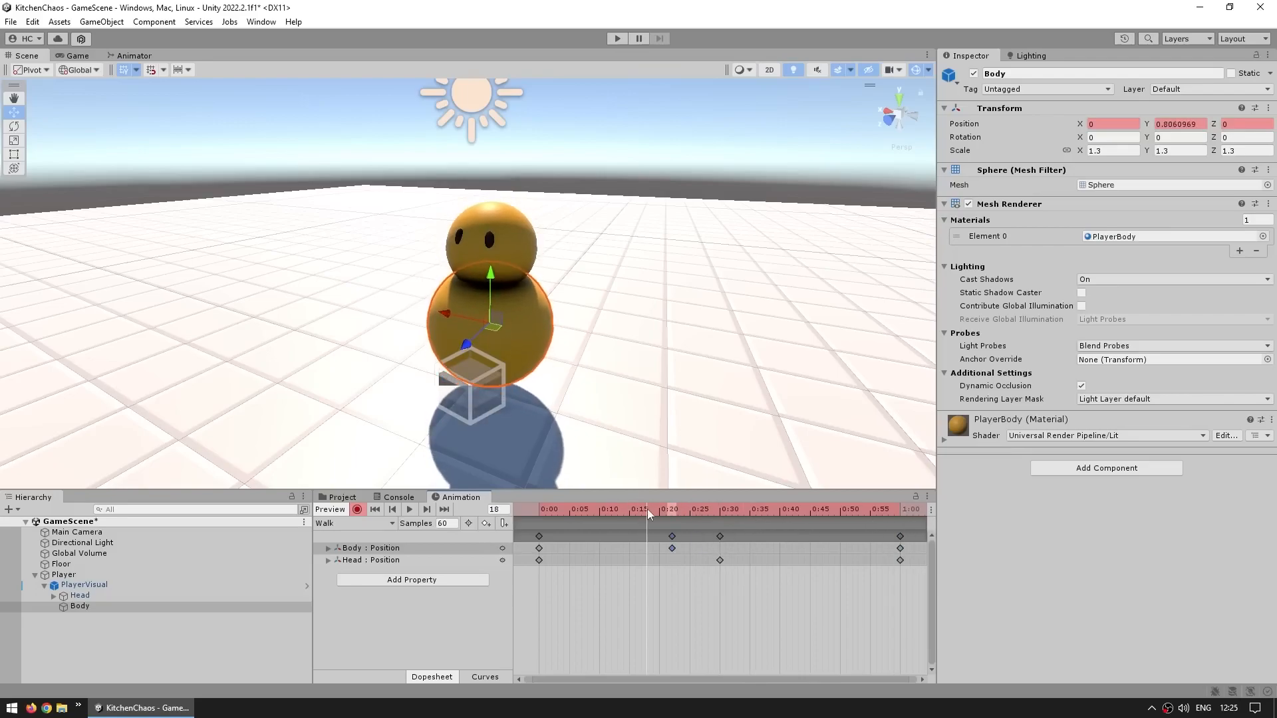
Preview the Walk animation playback
left_click(603, 554)
left_click(409, 510)
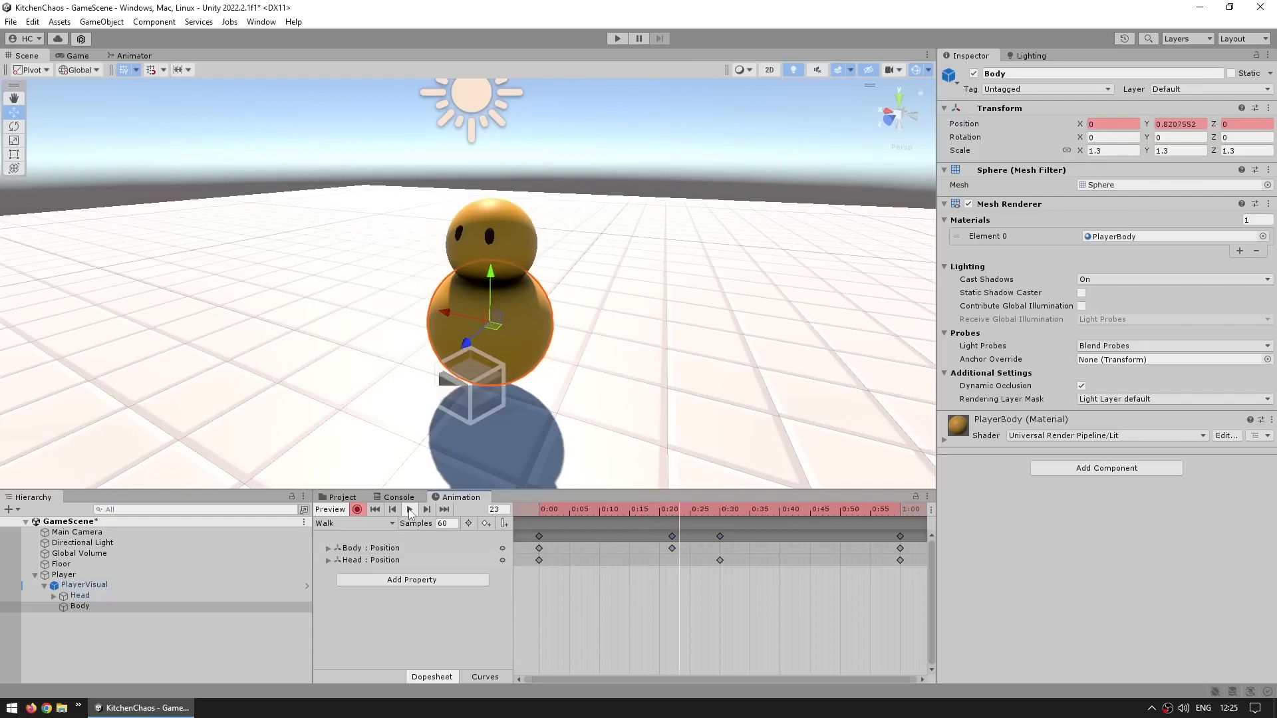
left_click(410, 511)
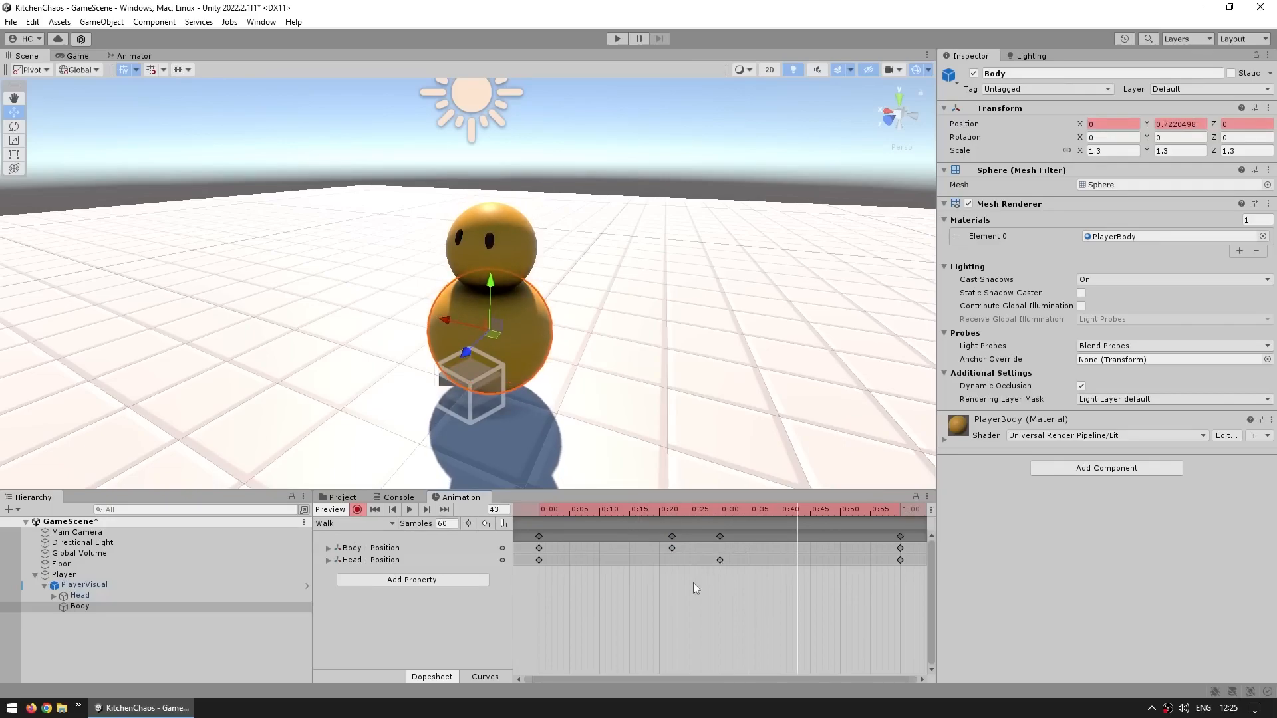
Select all Walk keyframes and compress them so the clip ends at about frame 20
scroll(559, 531, "down", 3)
left_click(601, 536)
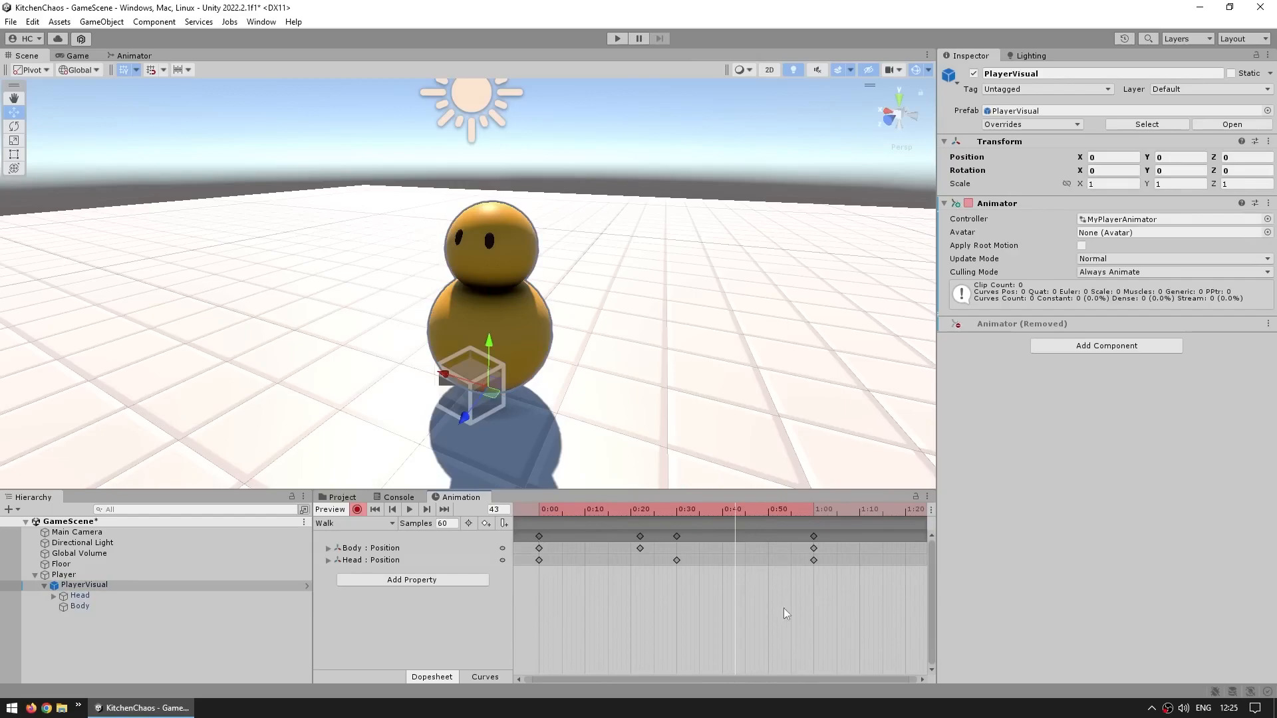
left_click(812, 536)
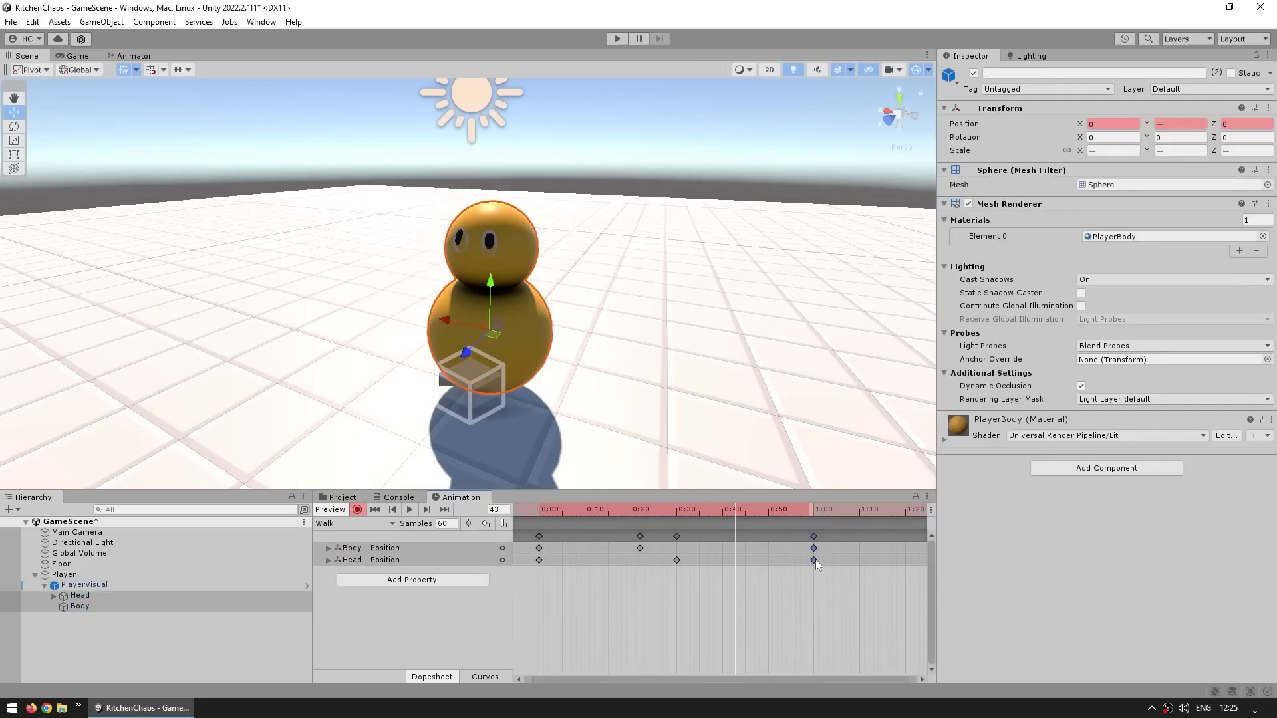
left_click(761, 534)
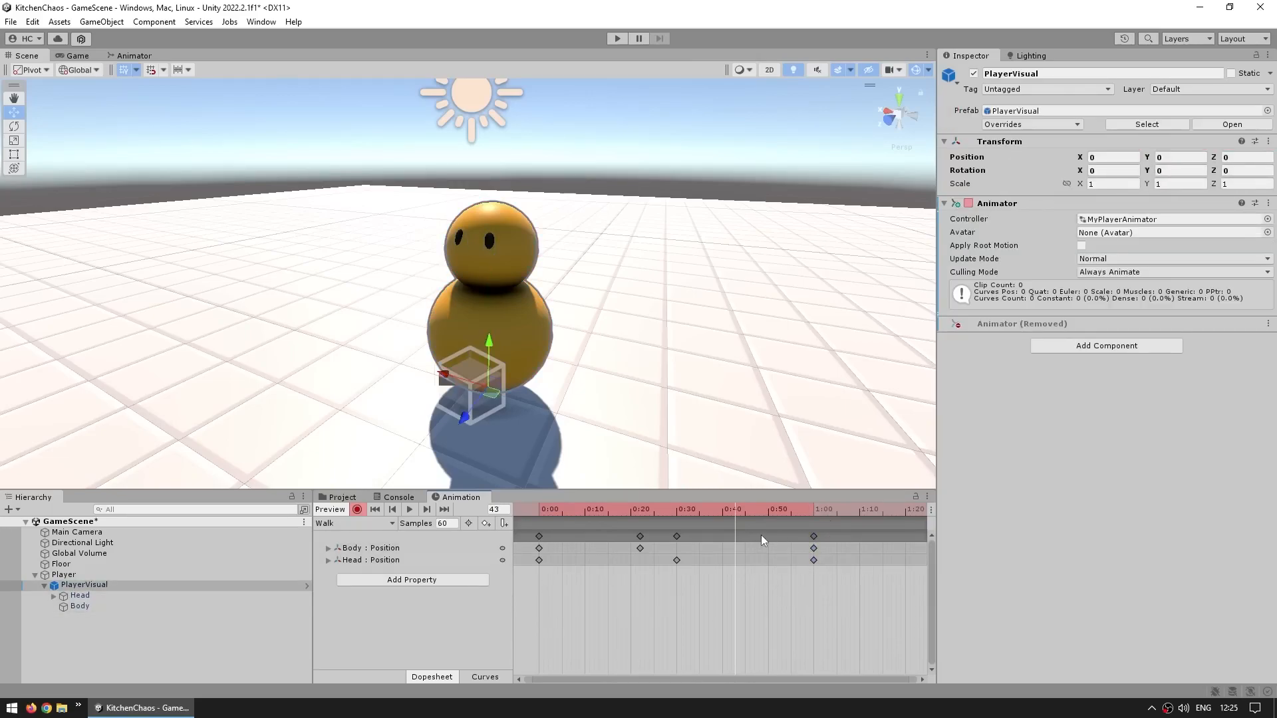
left_click_drag(776, 533, 596, 530)
left_click_drag(849, 534, 516, 564)
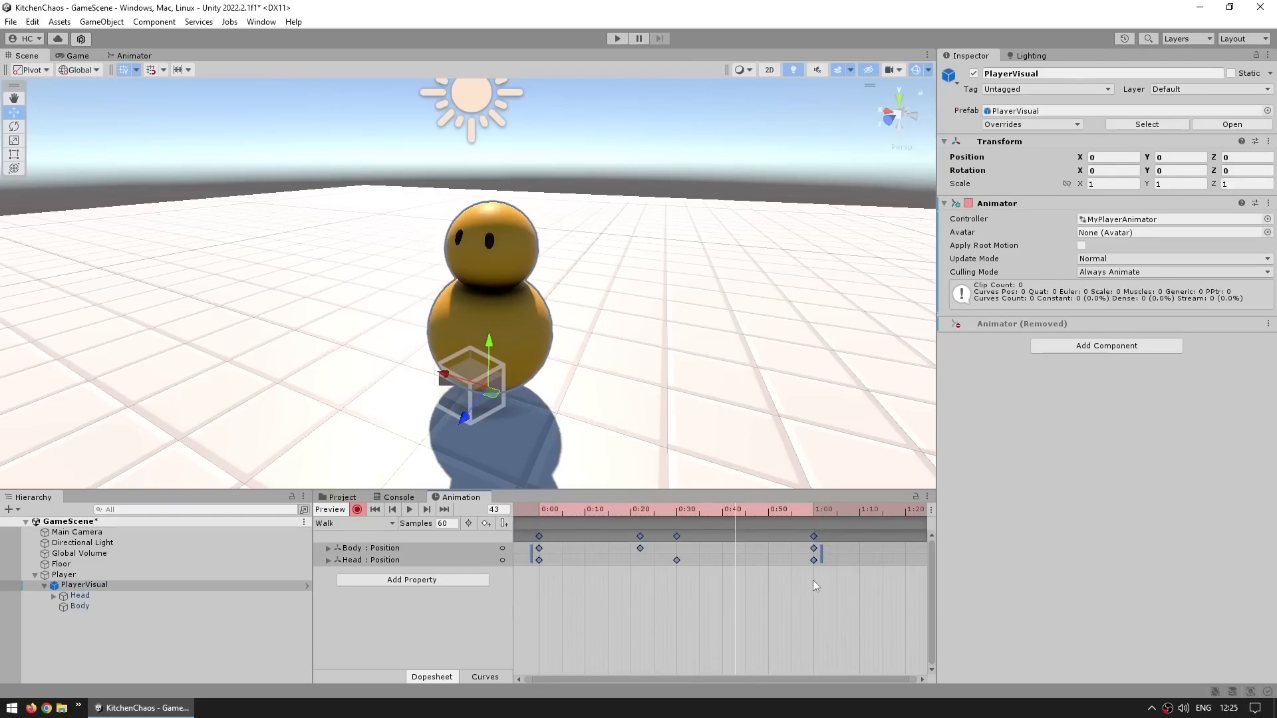
left_click_drag(823, 552, 638, 547)
Preview the shortened Walk clip and turn off keyframe recording
left_click(409, 510)
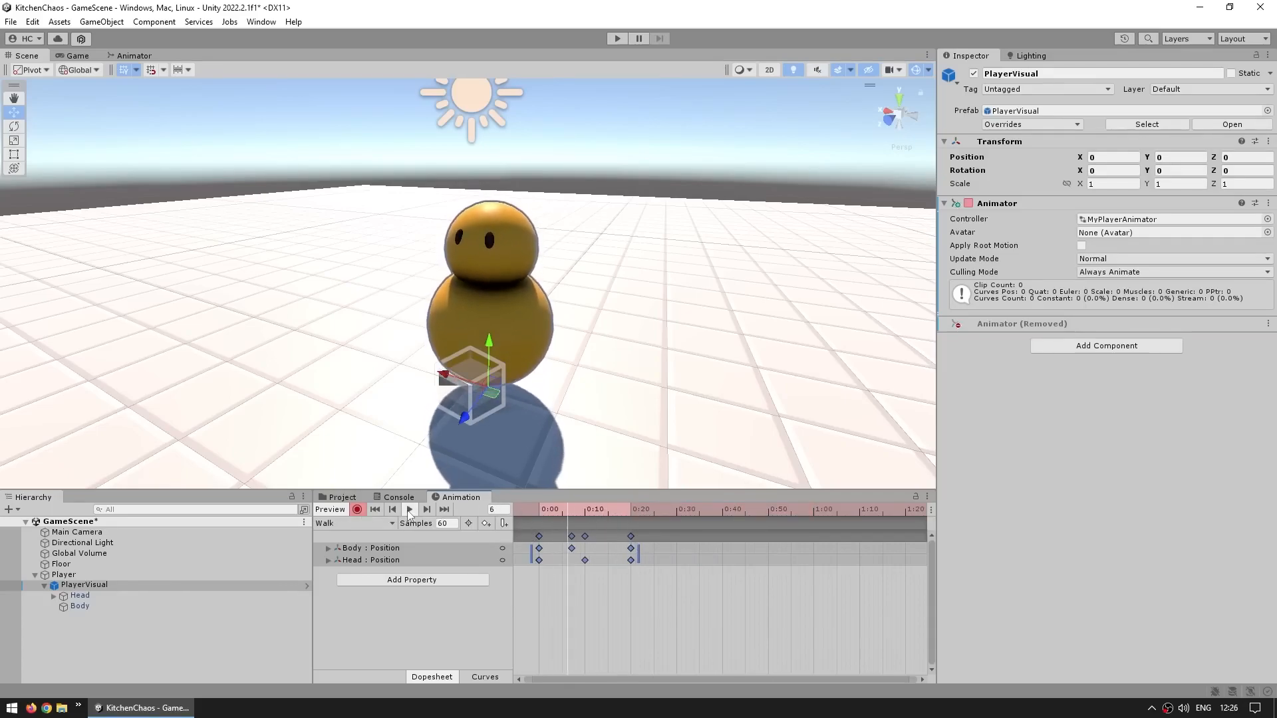
left_click(357, 510)
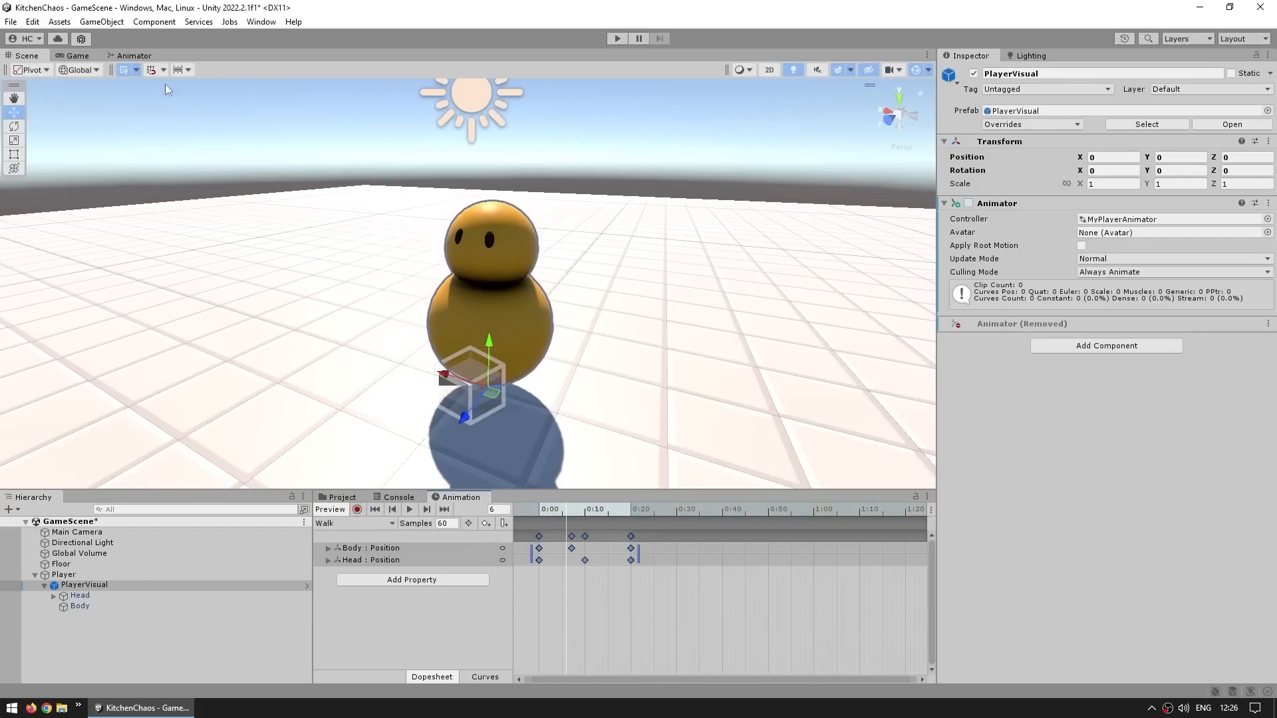
Align the Walk state level with the Idle state in the Animator graph
left_click(132, 56)
left_click(796, 237)
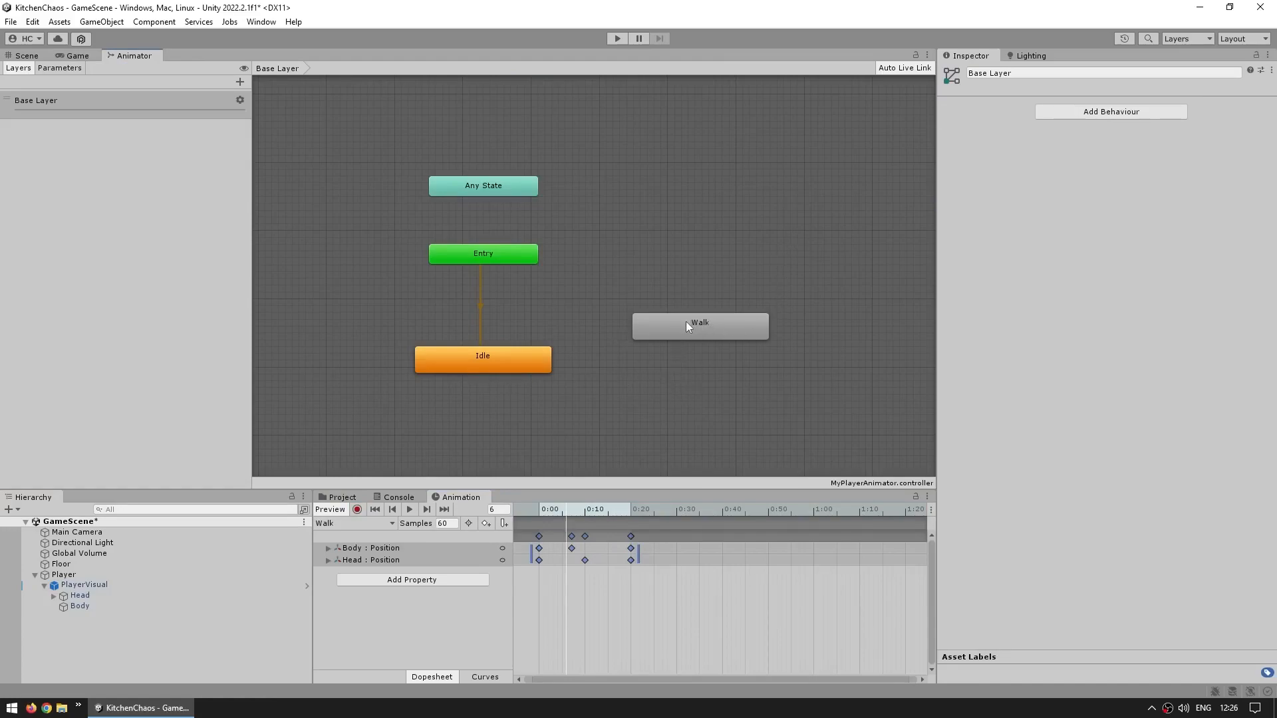
left_click_drag(685, 321, 697, 368)
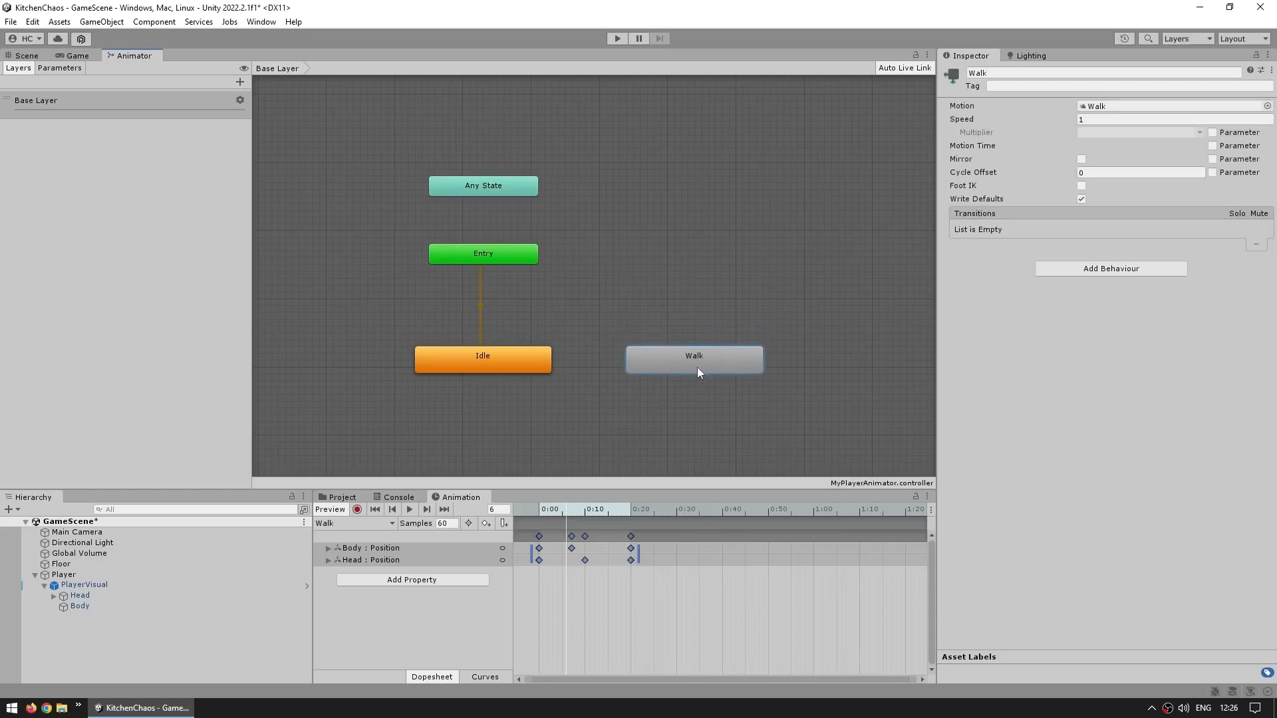
left_click(693, 330)
Create a transition from the Idle state to the Walk state and expand its settings
right_click(481, 360)
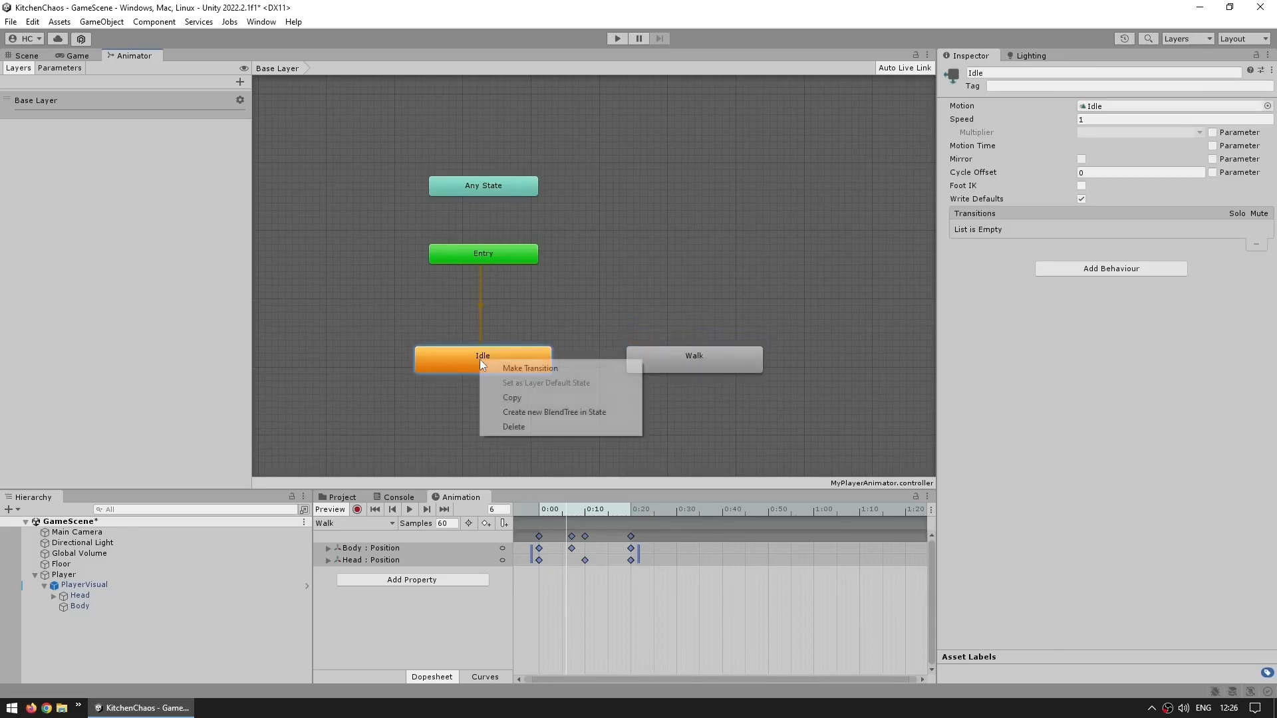
left_click(525, 369)
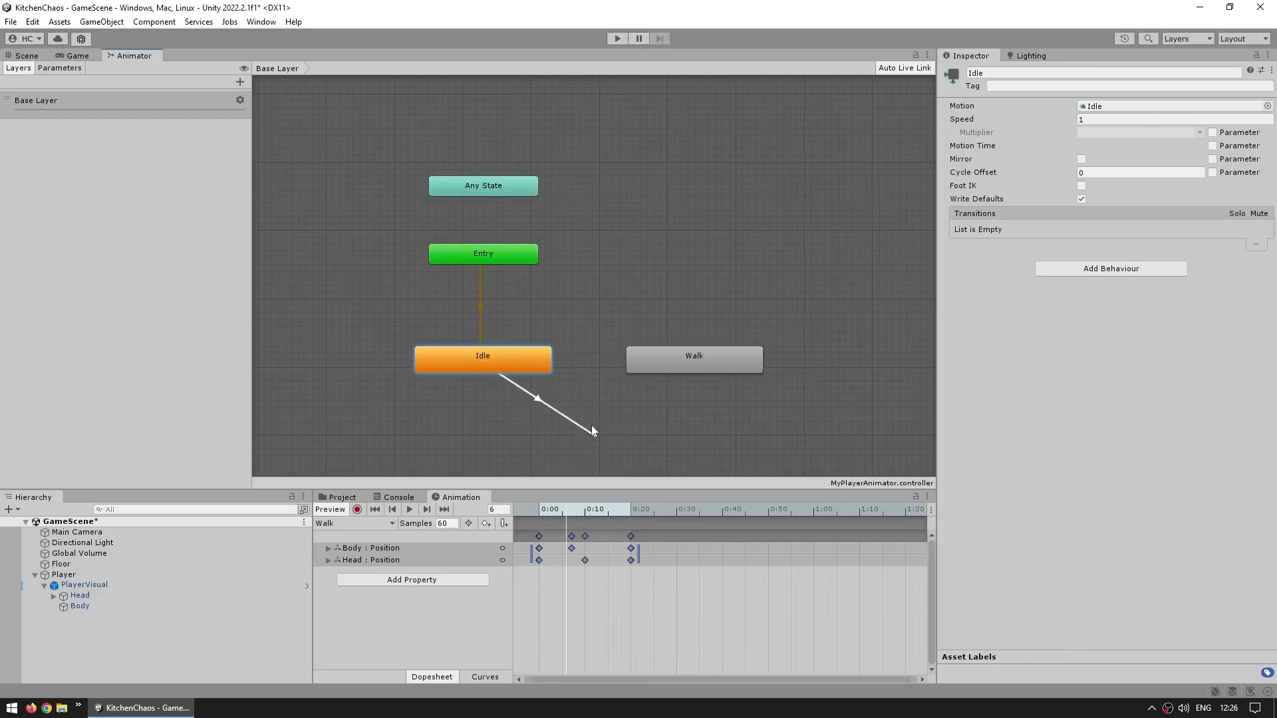
left_click(704, 357)
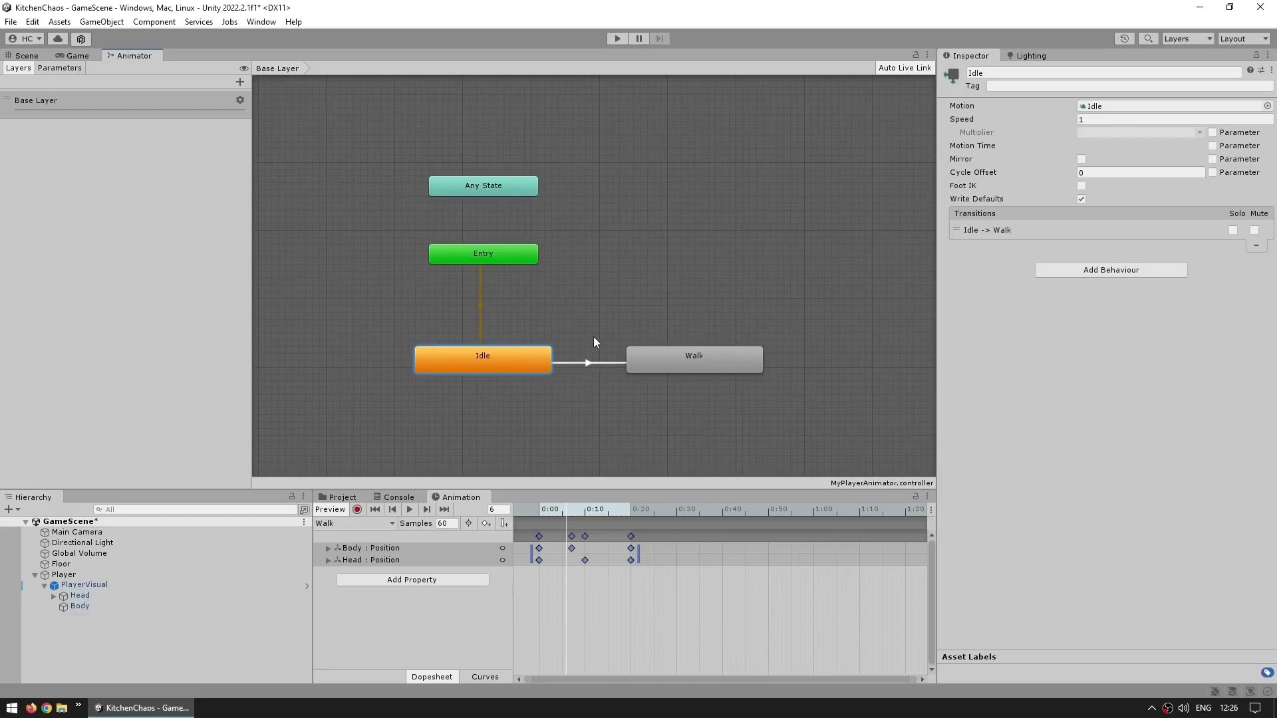
left_click(589, 363)
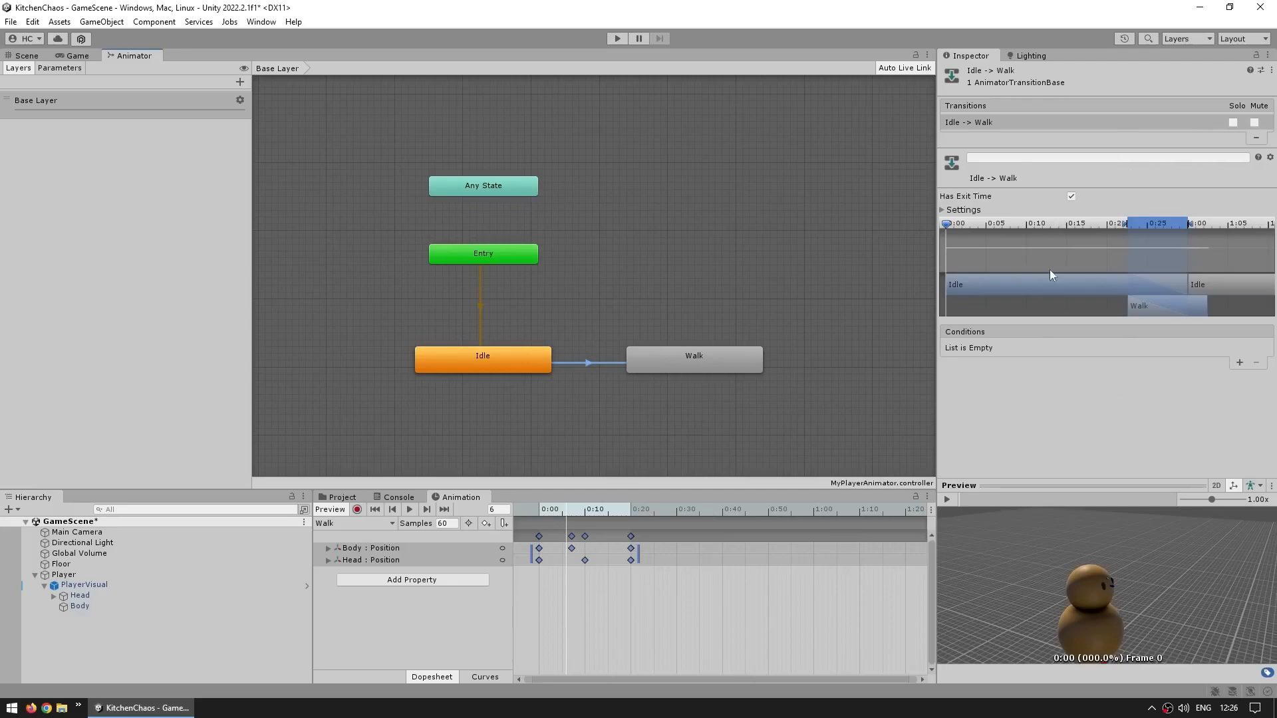
left_click(943, 213)
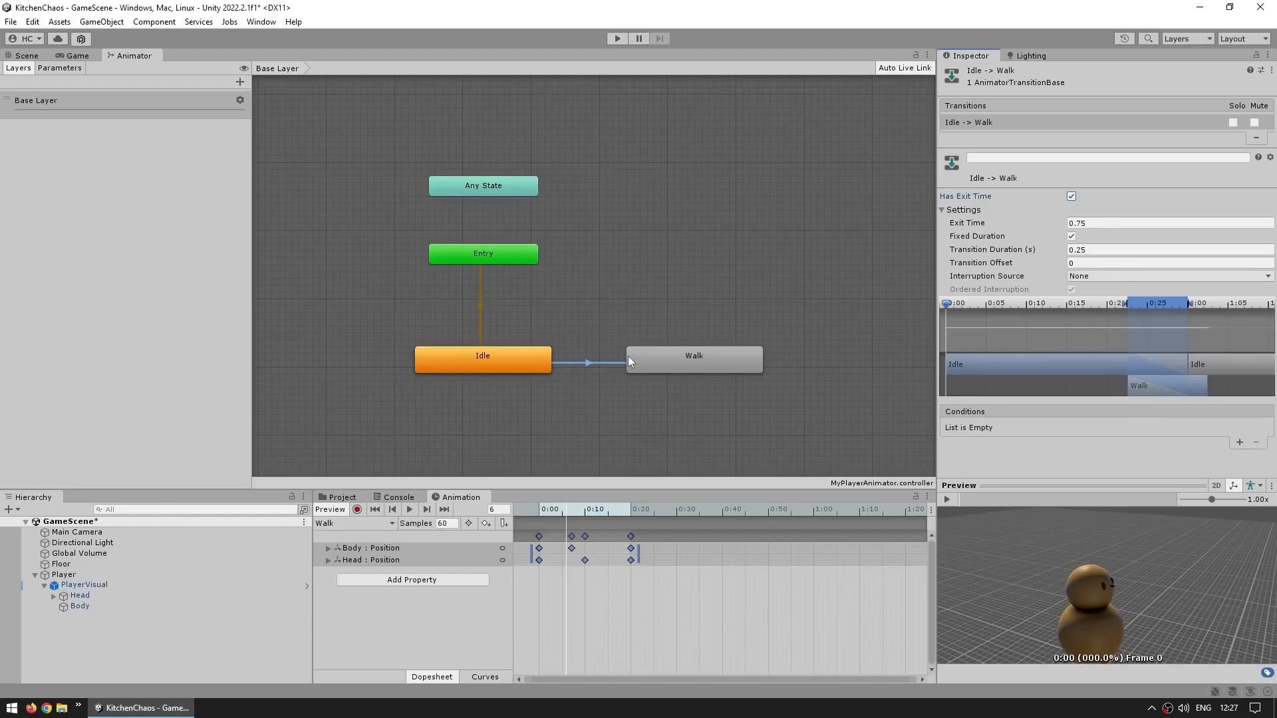
Save the scene
left_click_drag(550, 337, 370, 393)
left_click_drag(623, 325, 829, 397)
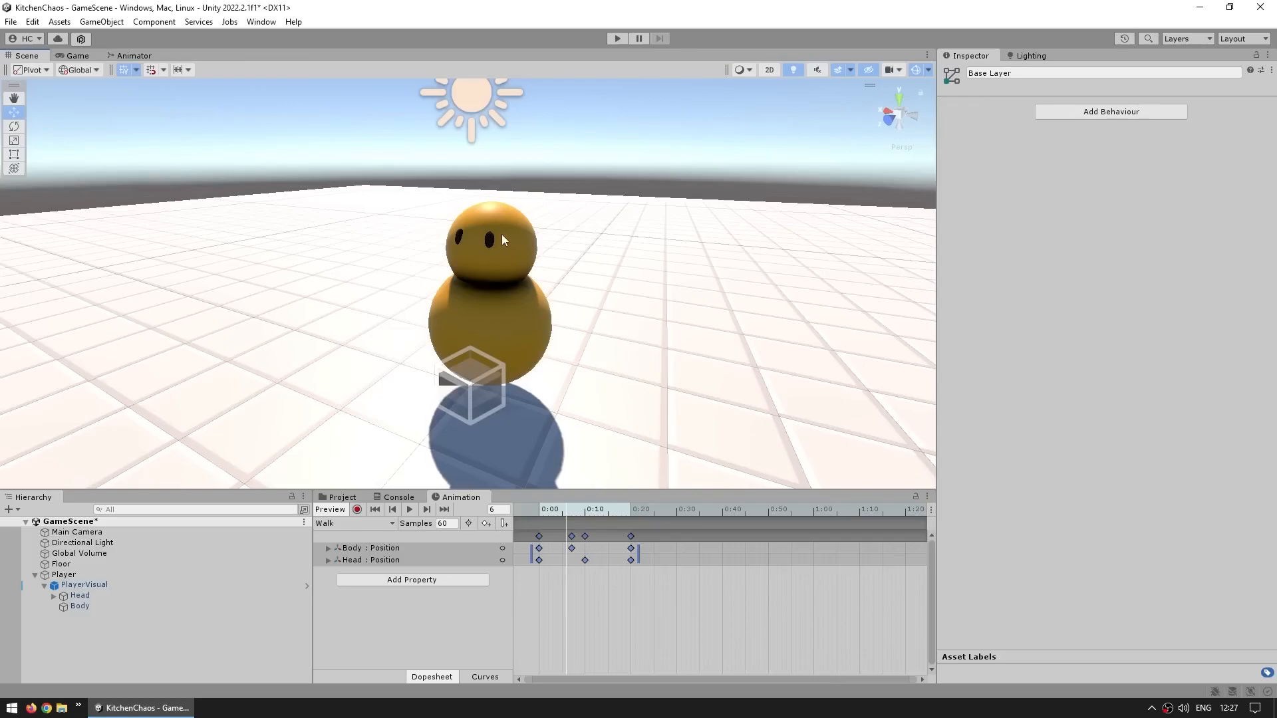
key("ctrl+s")
Enter Play mode to test the player's animation, then leave it
left_click(616, 39)
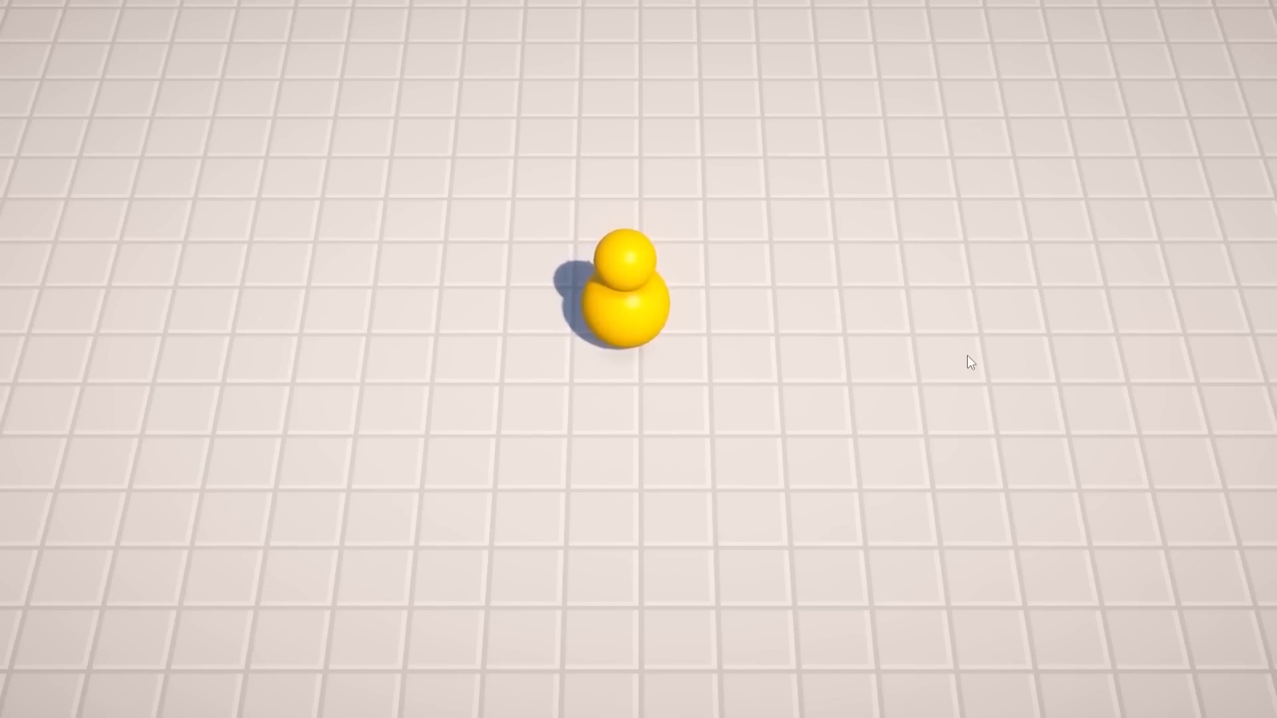
left_click(765, 345)
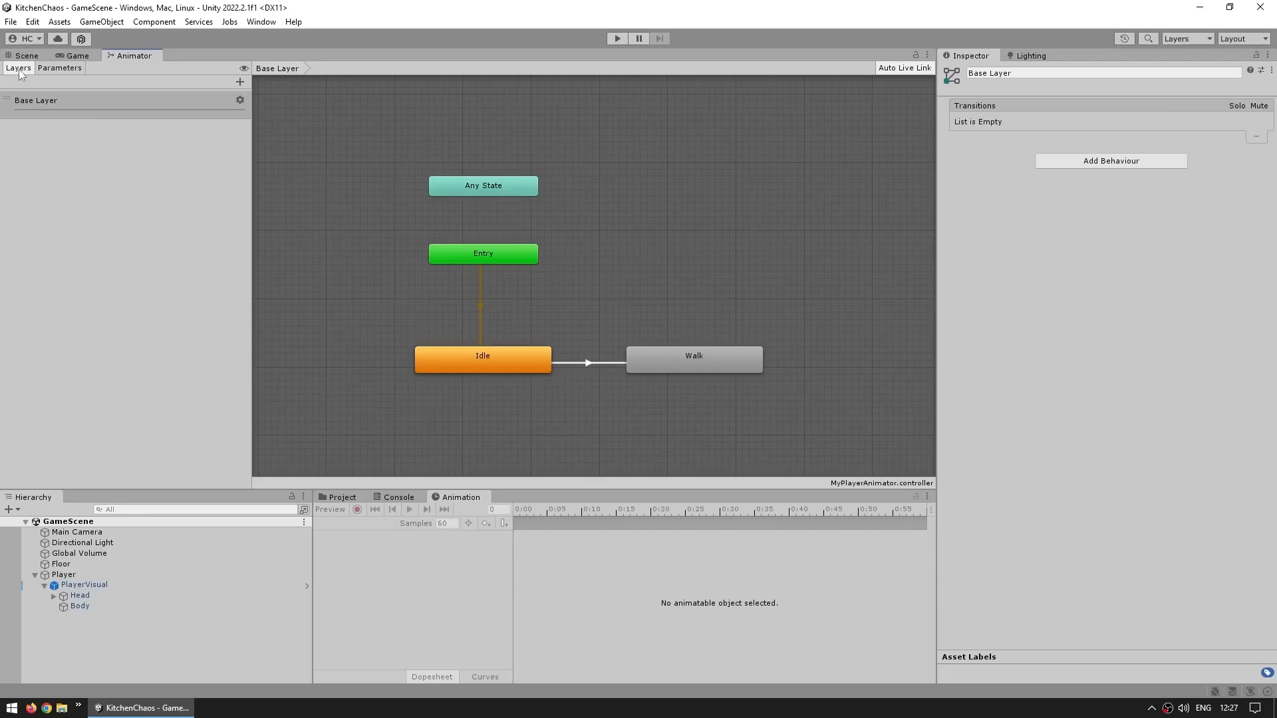
Add a Bool parameter named IsWalking to the Animator controller
left_click(58, 68)
left_click(238, 82)
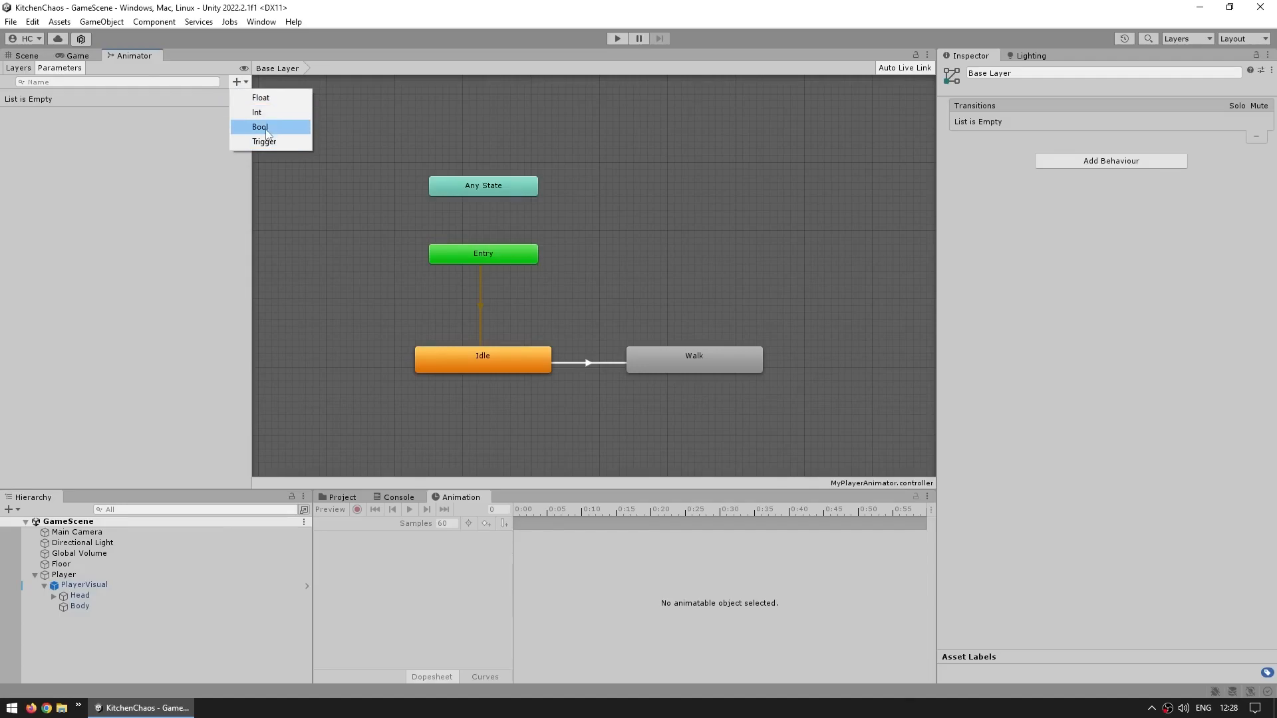
left_click(261, 127)
type("IsWalking")
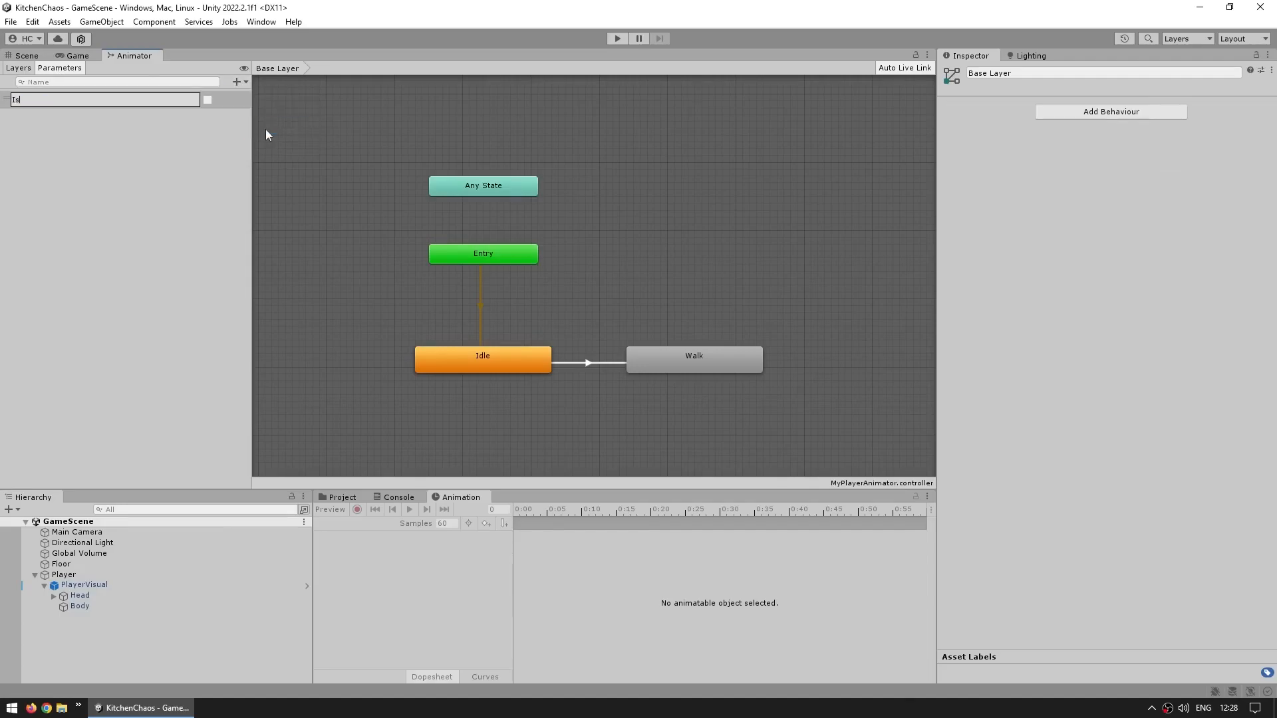
key("Return")
double_click(51, 99)
left_click(52, 100)
key("Home")
key("Delete")
type("i")
key("BackSpace")
type("I")
key("Return")
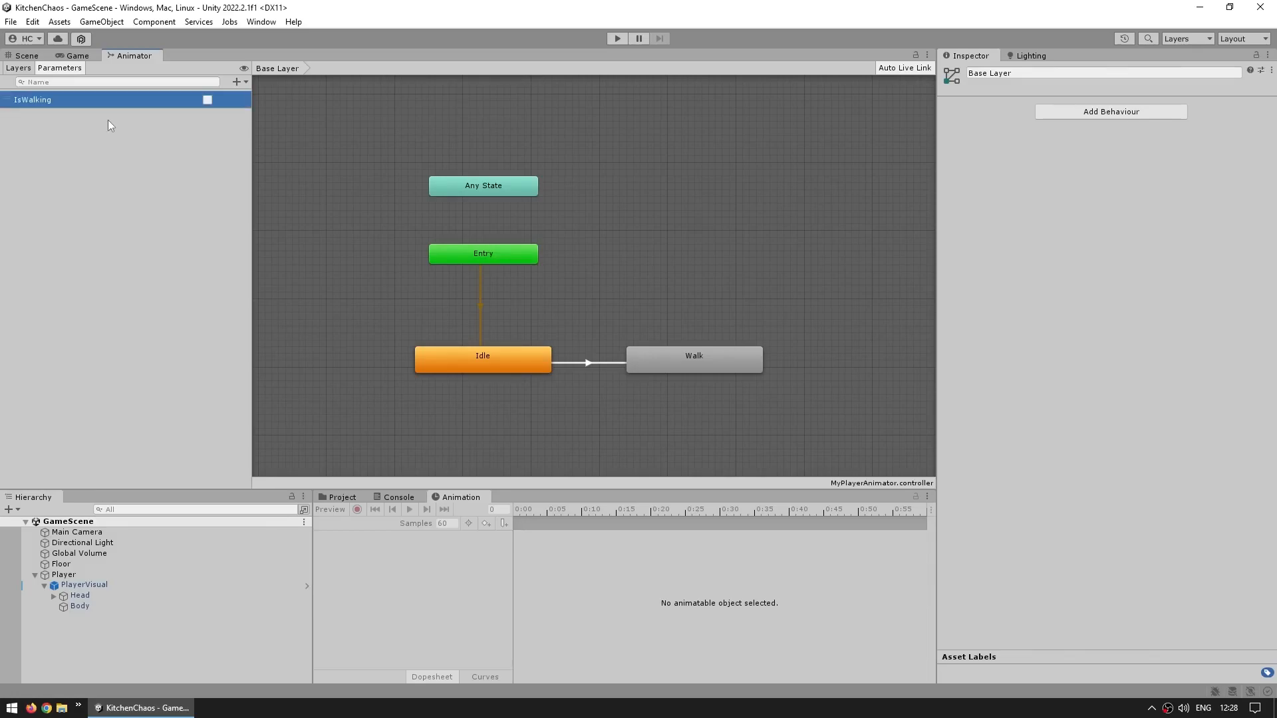
Turn off Has Exit Time on the Idle-to-Walk transition
left_click(583, 363)
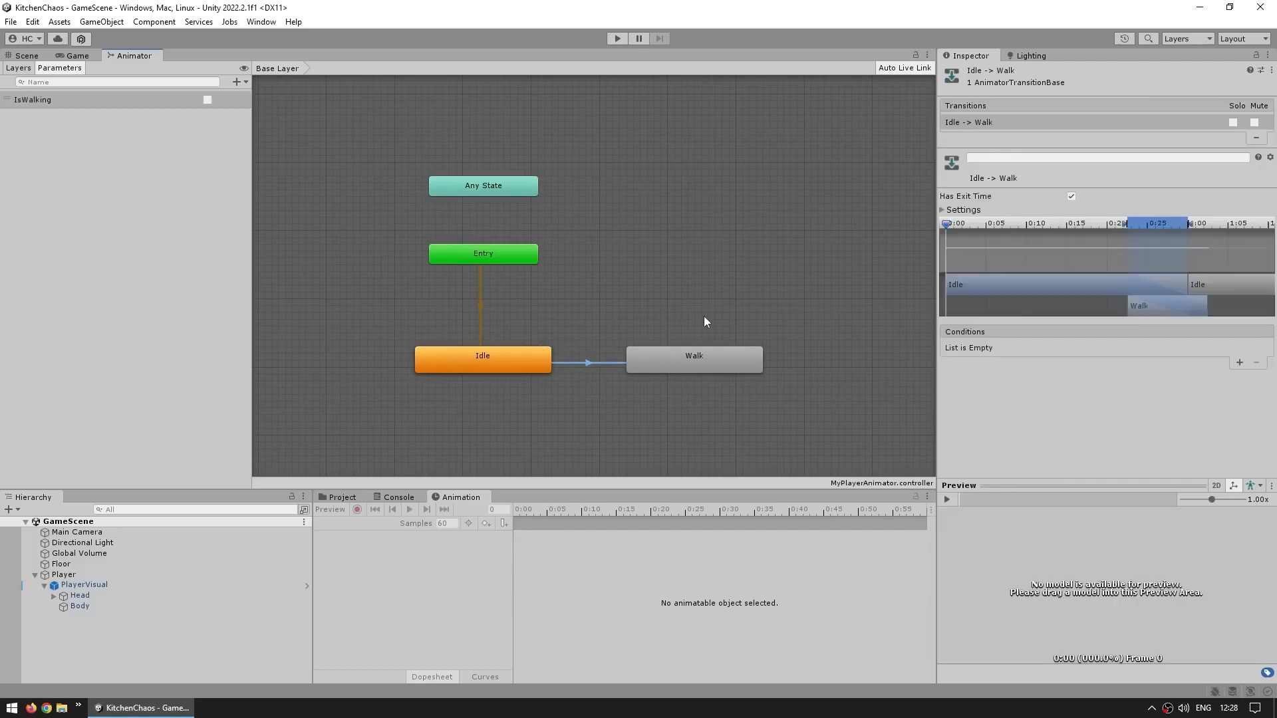
left_click(1073, 197)
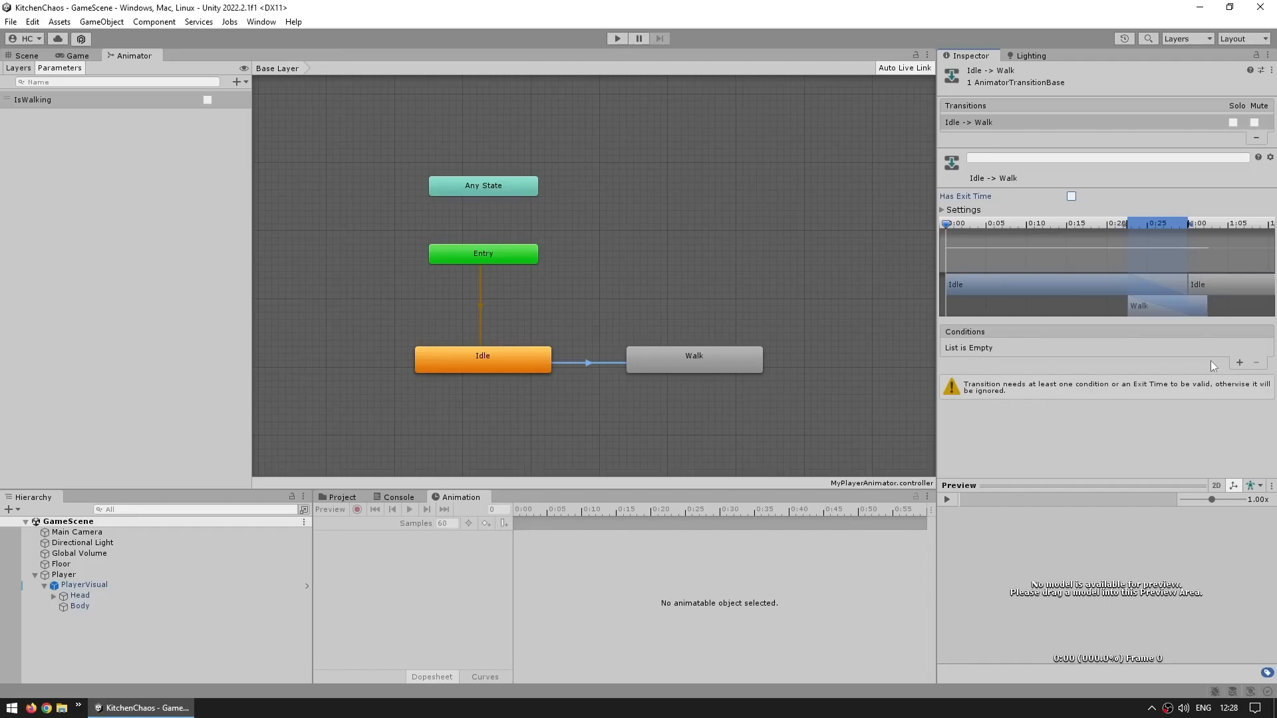
Add an IsWalking condition to the Idle-to-Walk transition and create a transition from Walk back to Idle
left_click(1240, 363)
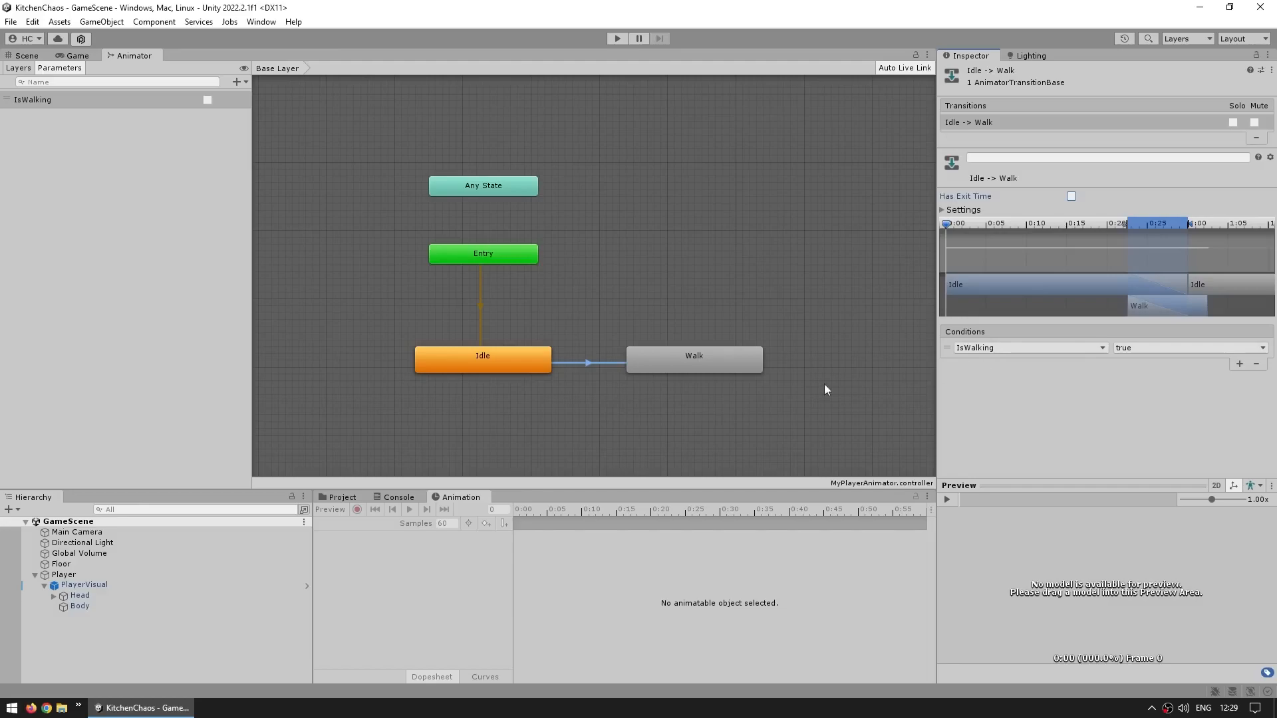
left_click(708, 362)
right_click(708, 362)
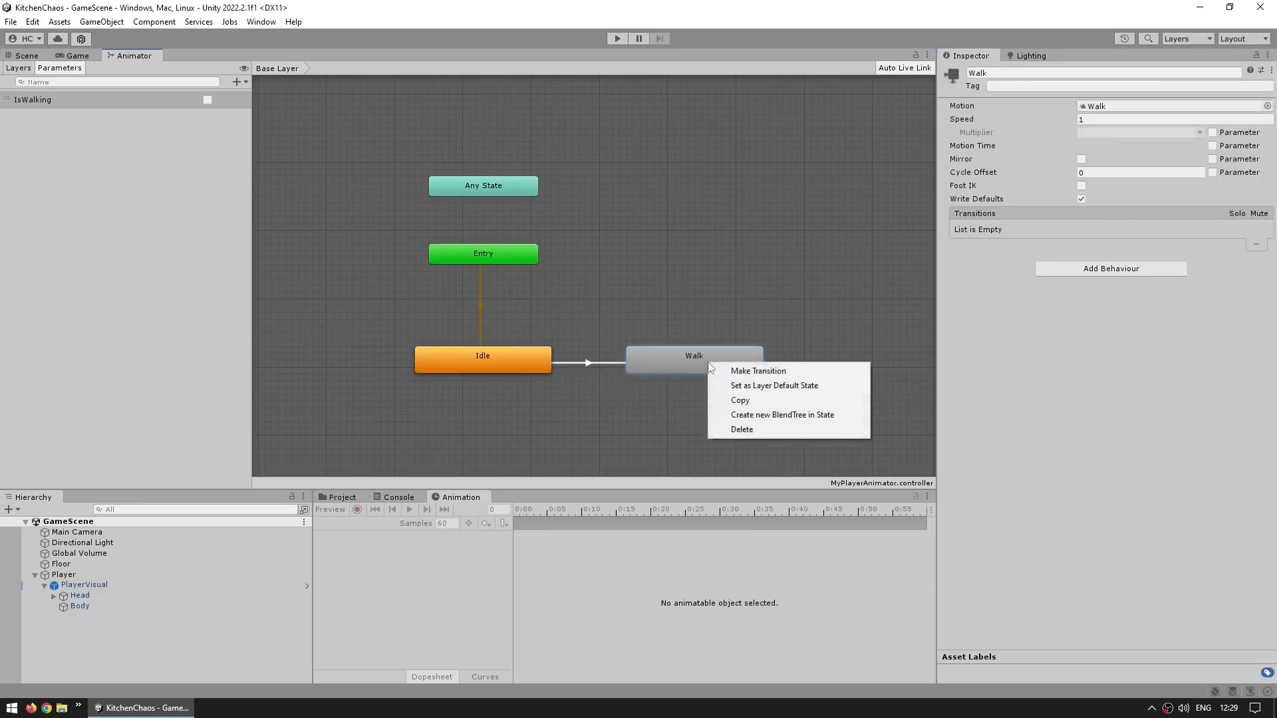
left_click(759, 370)
left_click(532, 351)
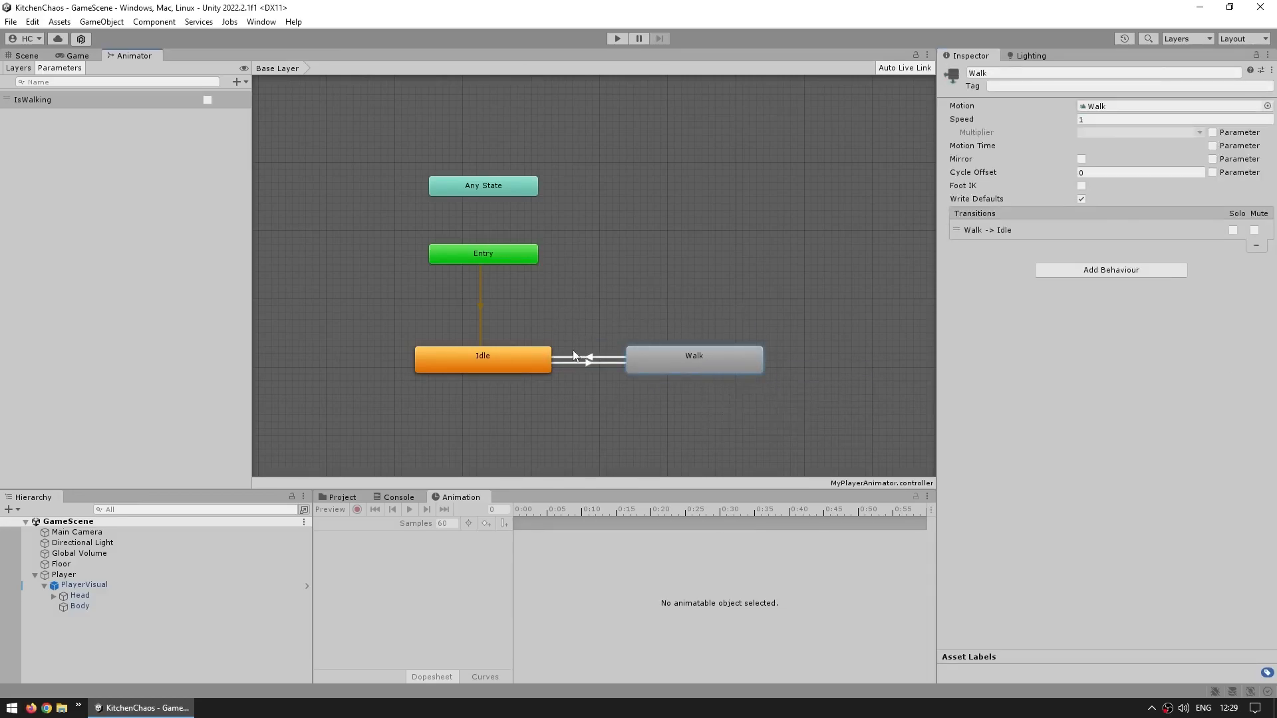
On the Walk-to-Idle transition, turn off Has Exit Time and add an IsWalking condition set to false
left_click(591, 357)
left_click(1071, 196)
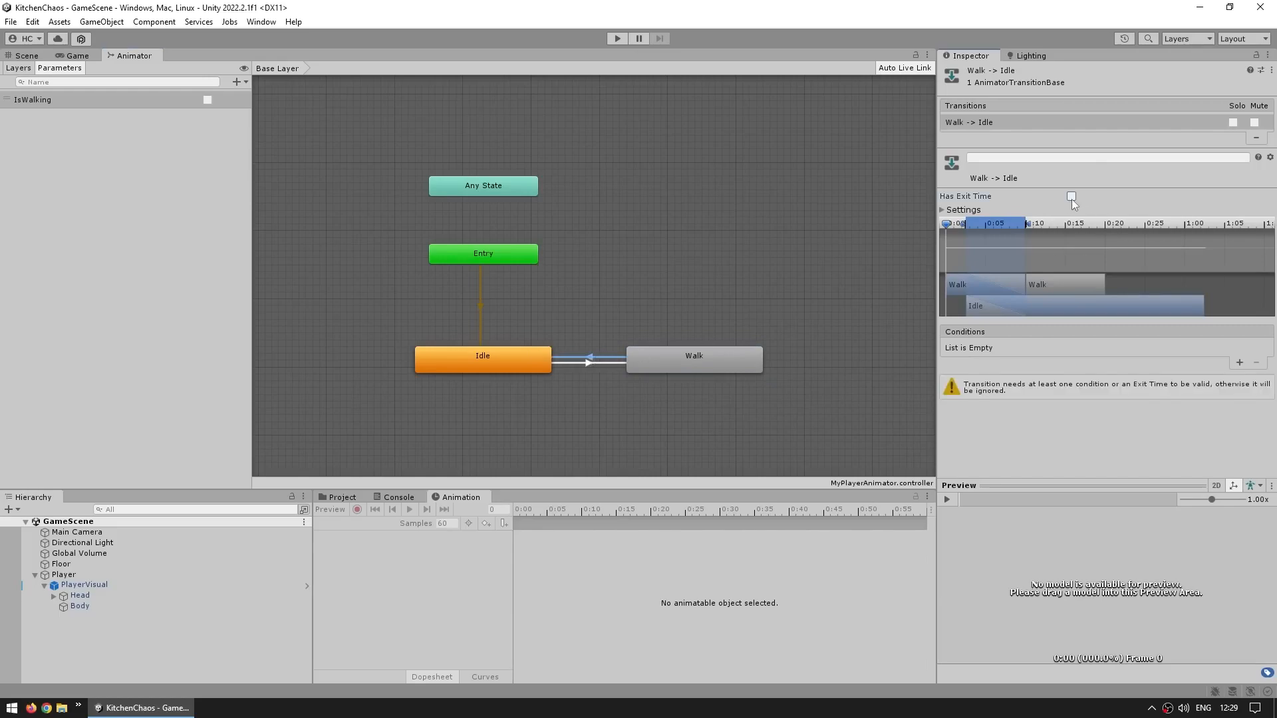
left_click(1239, 363)
left_click(1160, 349)
left_click(1151, 373)
left_click_drag(822, 370, 374, 403)
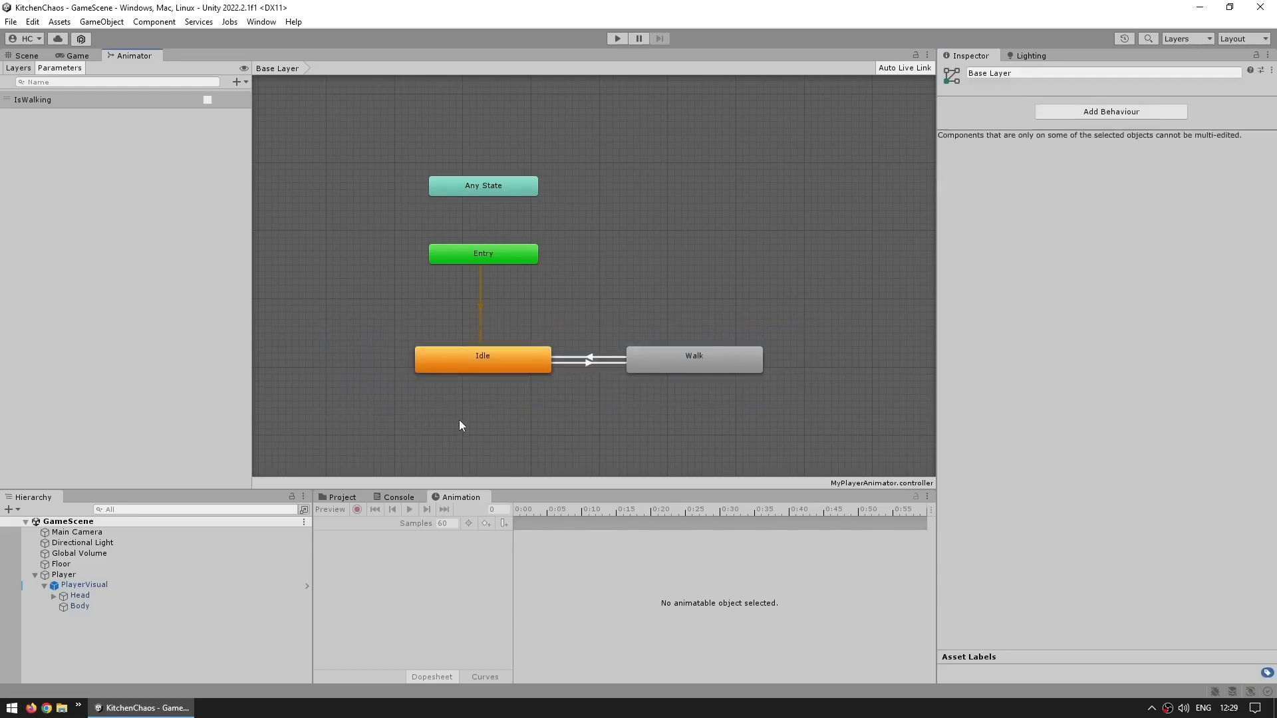
Enter Play mode and dock the Animator window beside the Game view
key("ctrl+p")
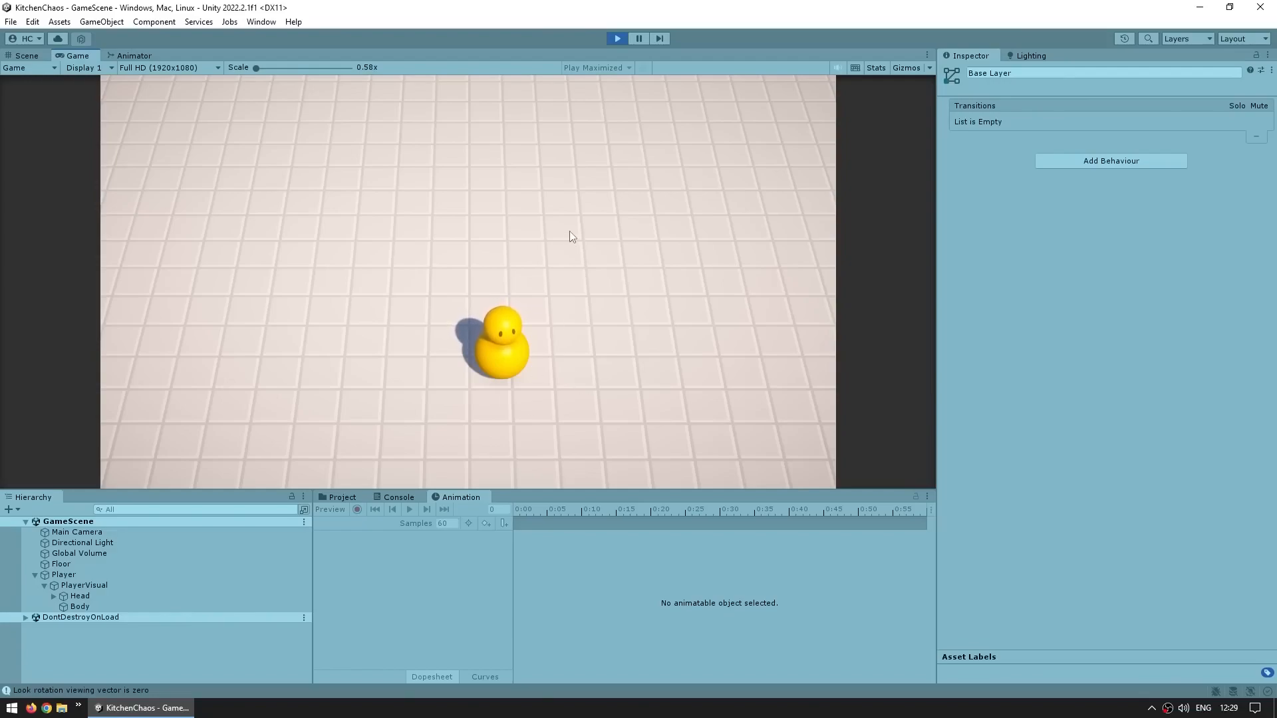
left_click(132, 56)
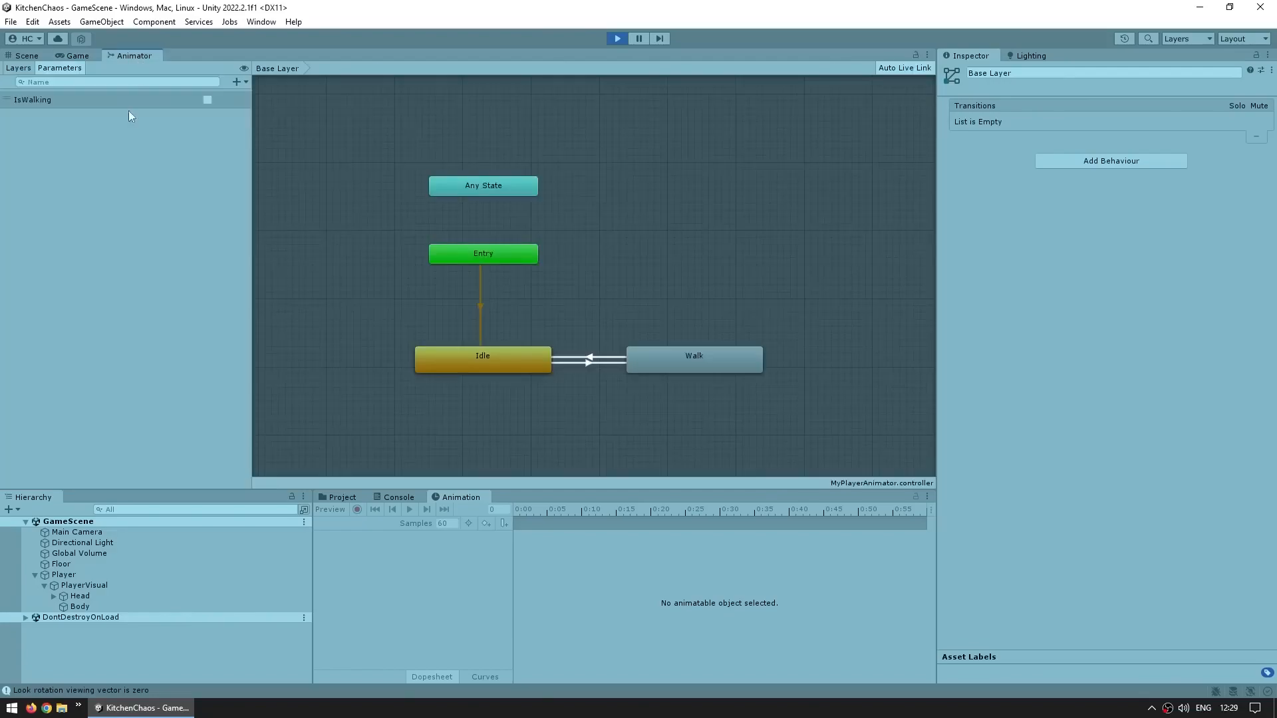
left_click_drag(132, 55, 732, 293)
mouse_move(776, 332)
middle_mouse_down()
mouse_move(849, 322)
mouse_move(728, 313)
mouse_move(777, 317)
middle_mouse_up()
left_click_drag(623, 326, 493, 327)
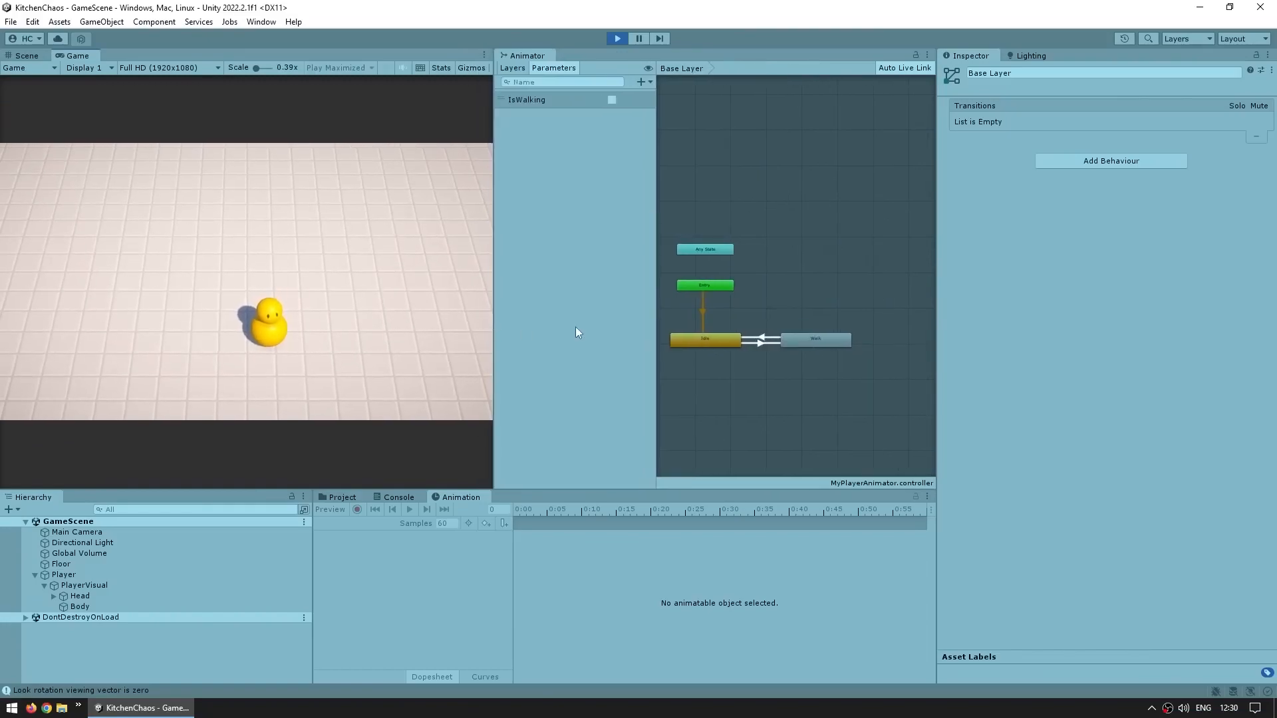
Select PlayerVisual and toggle the IsWalking parameter on and off to watch the Idle and Walk states switch
scroll(721, 372, "up", 2)
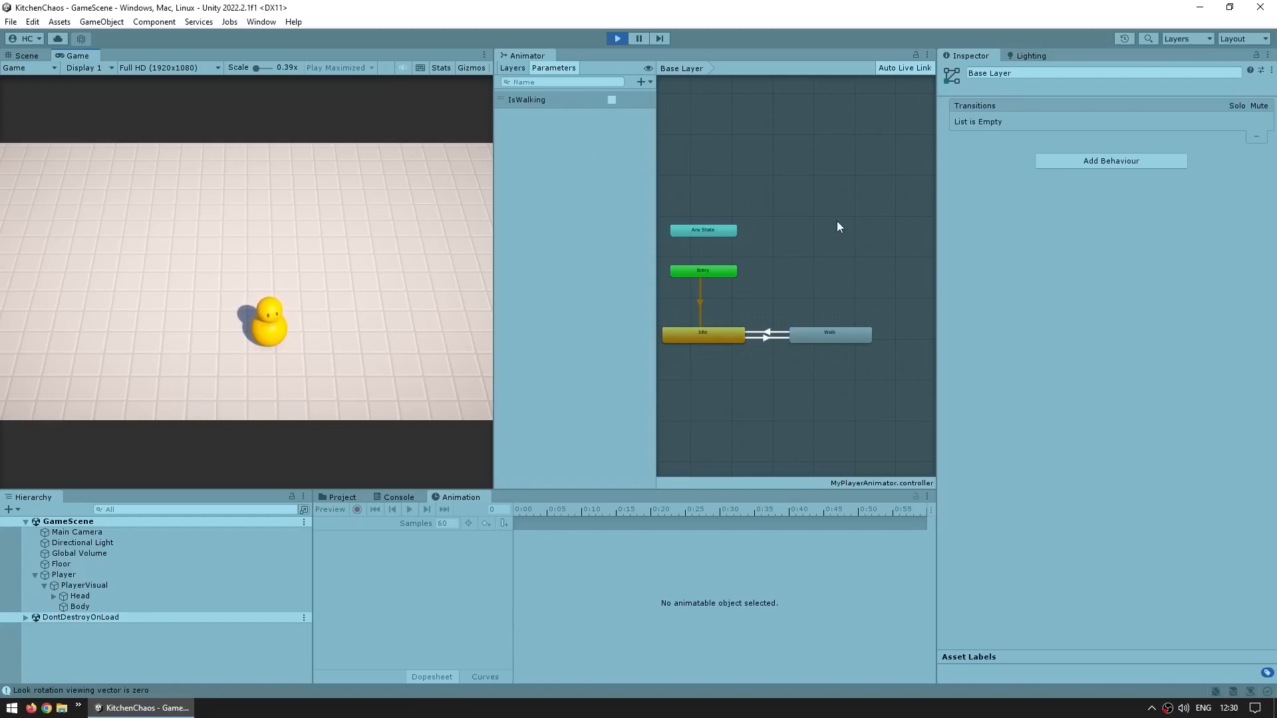
left_click(126, 589)
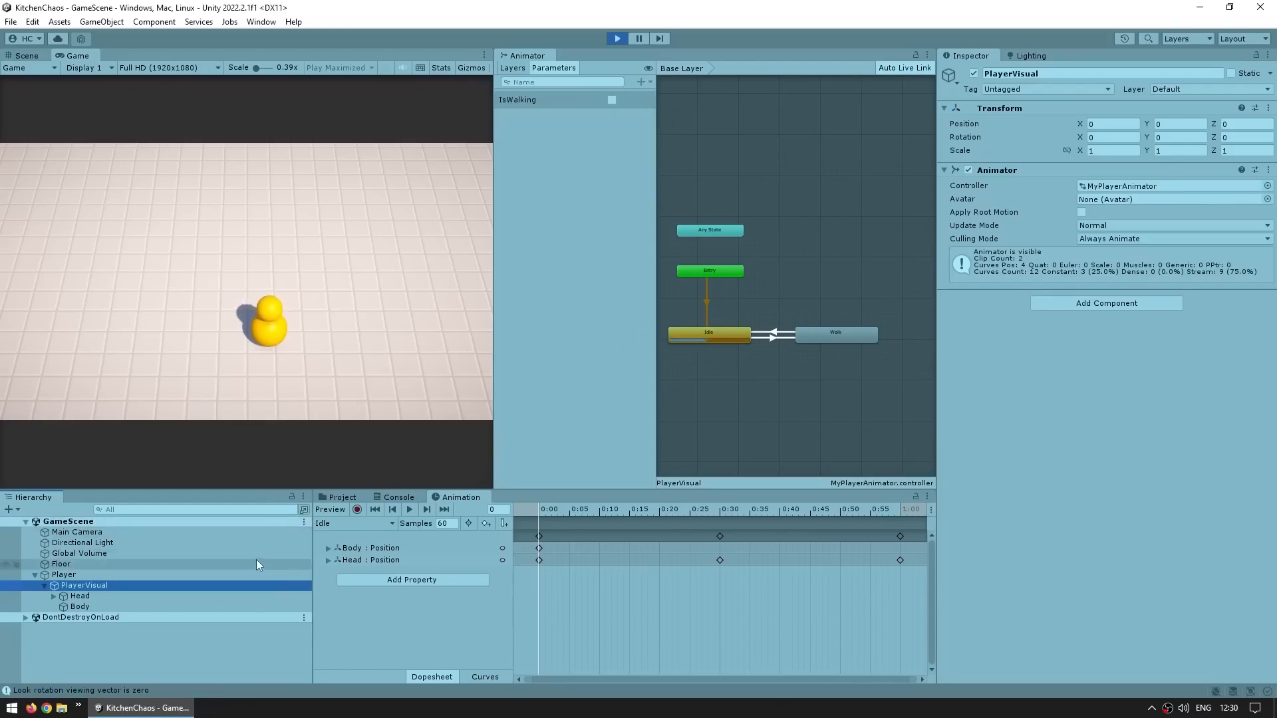
scroll(721, 362, "up", 3)
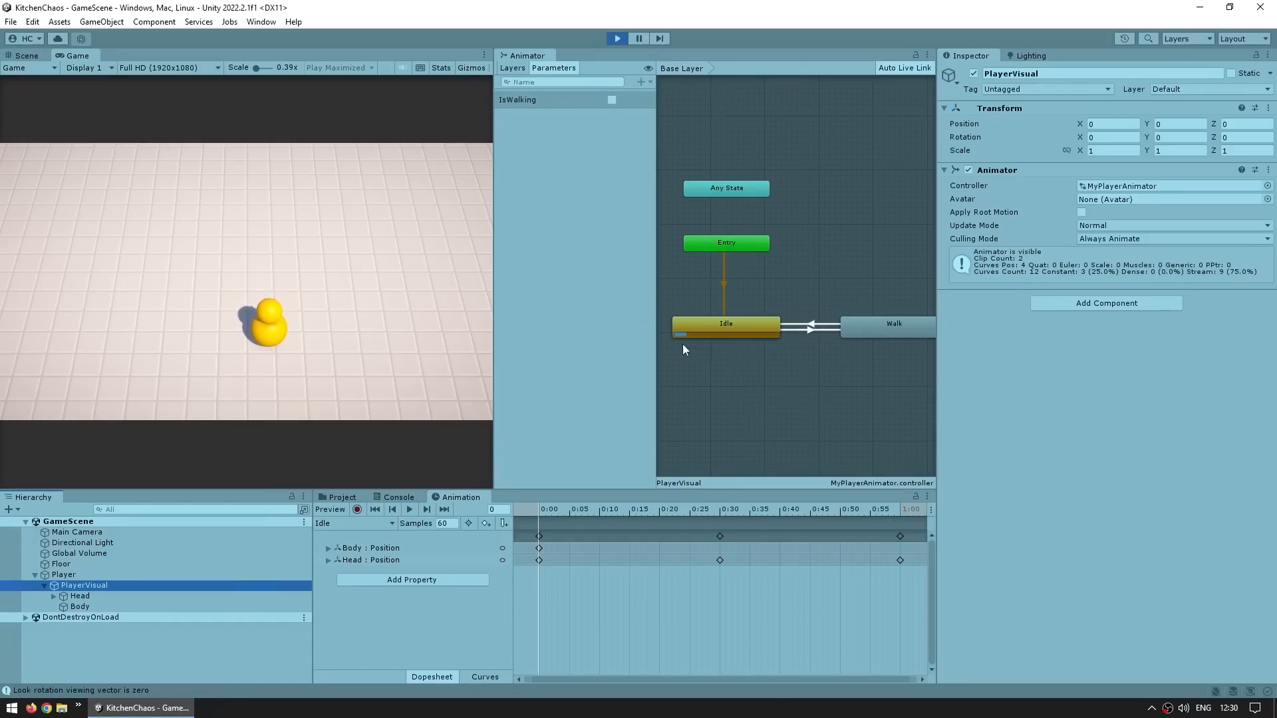
left_click(776, 387)
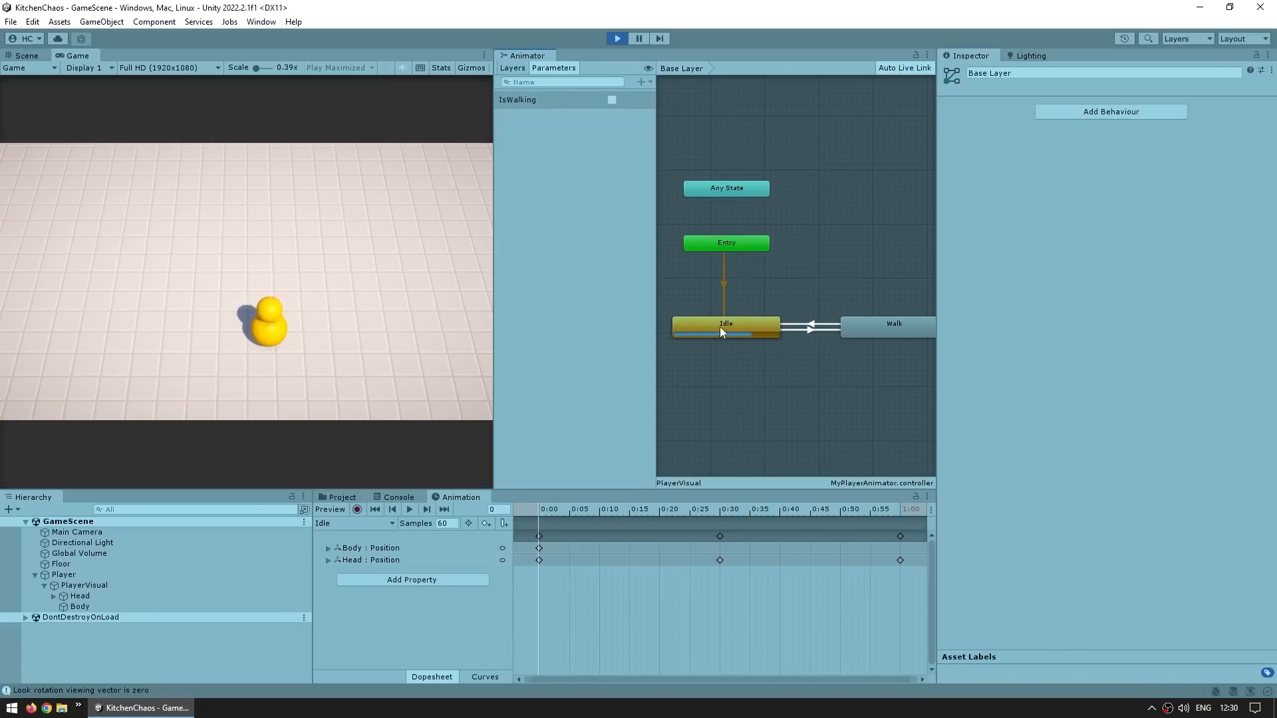
left_click(612, 100)
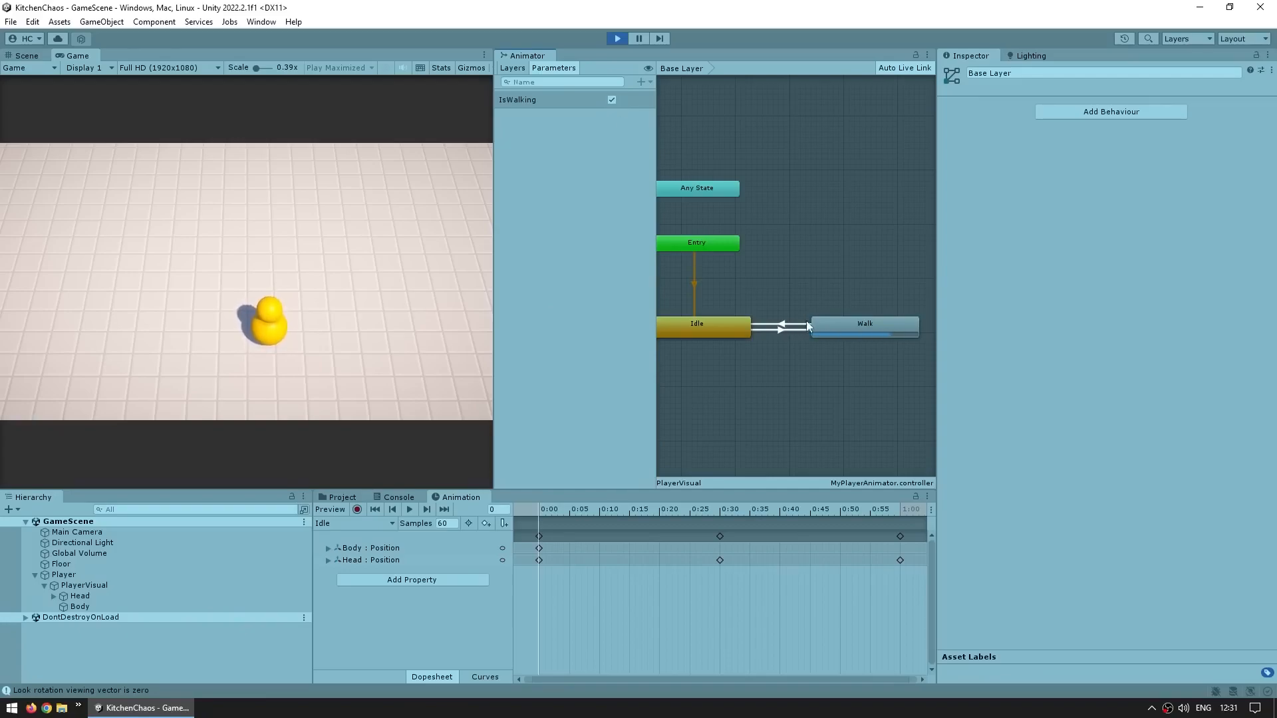
left_click(612, 100)
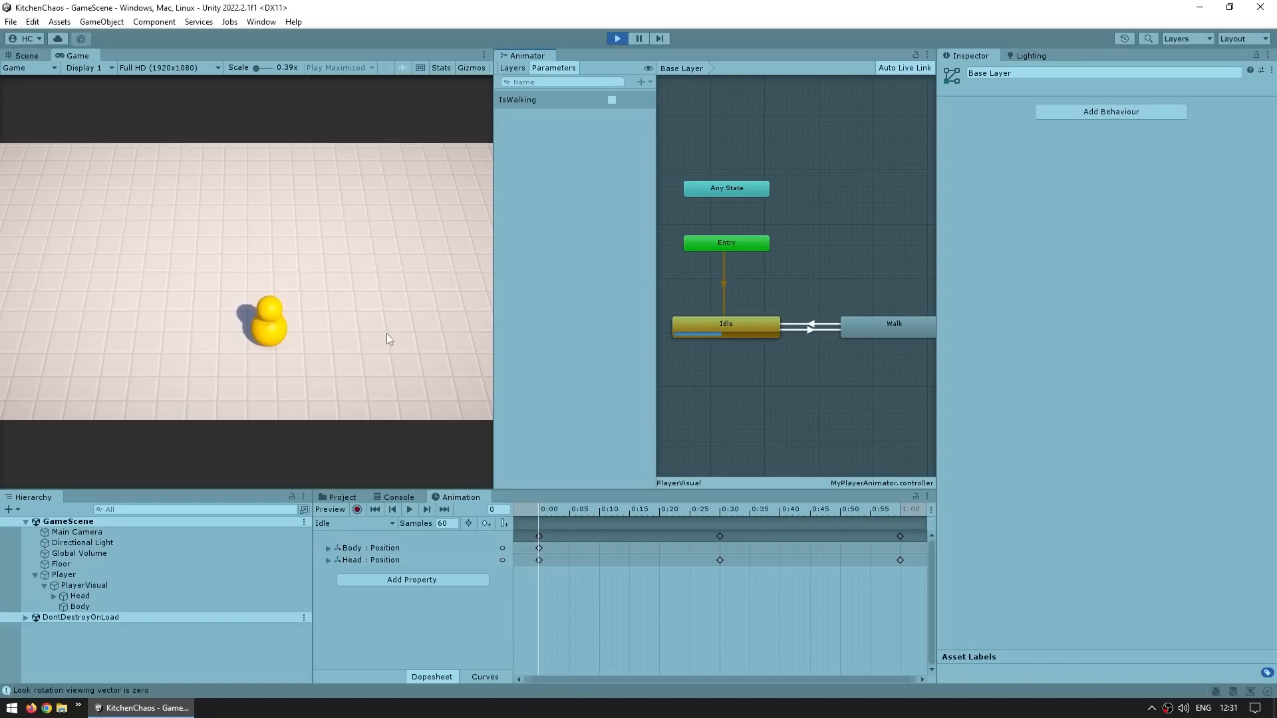
left_click(611, 100)
left_click(612, 100)
left_click(612, 100)
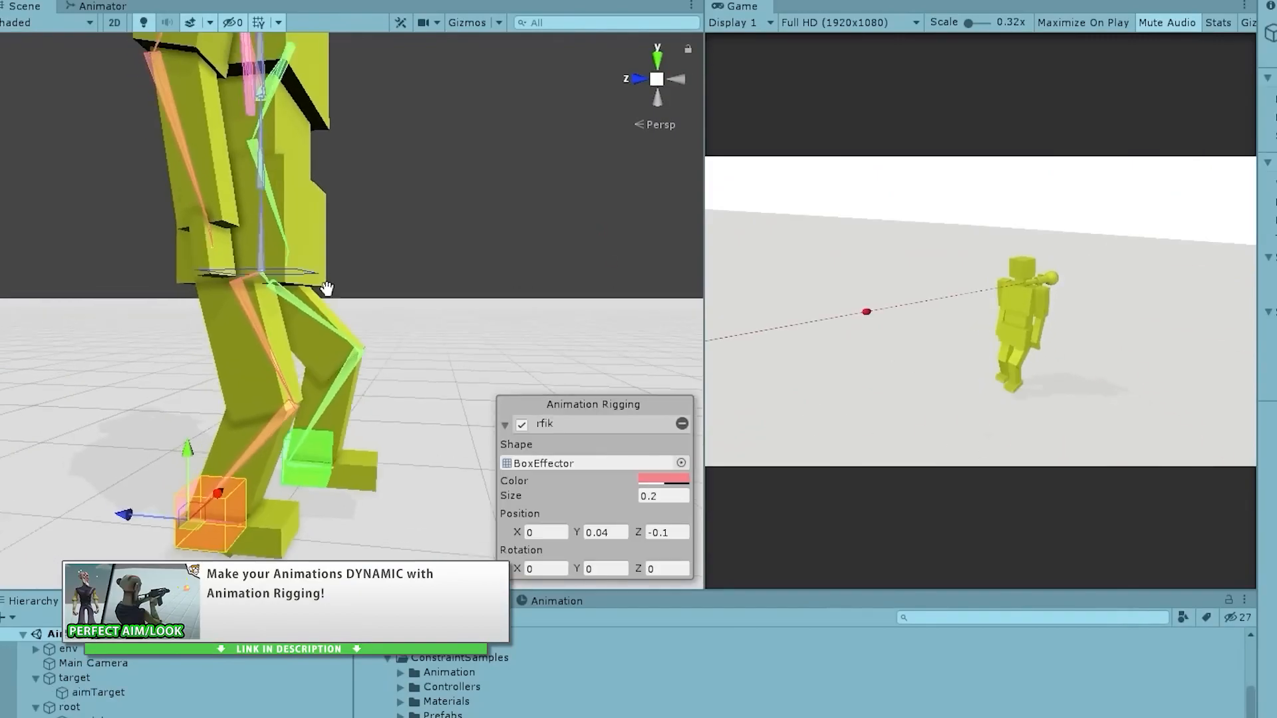
middle_click_drag(327, 288, 344, 268)
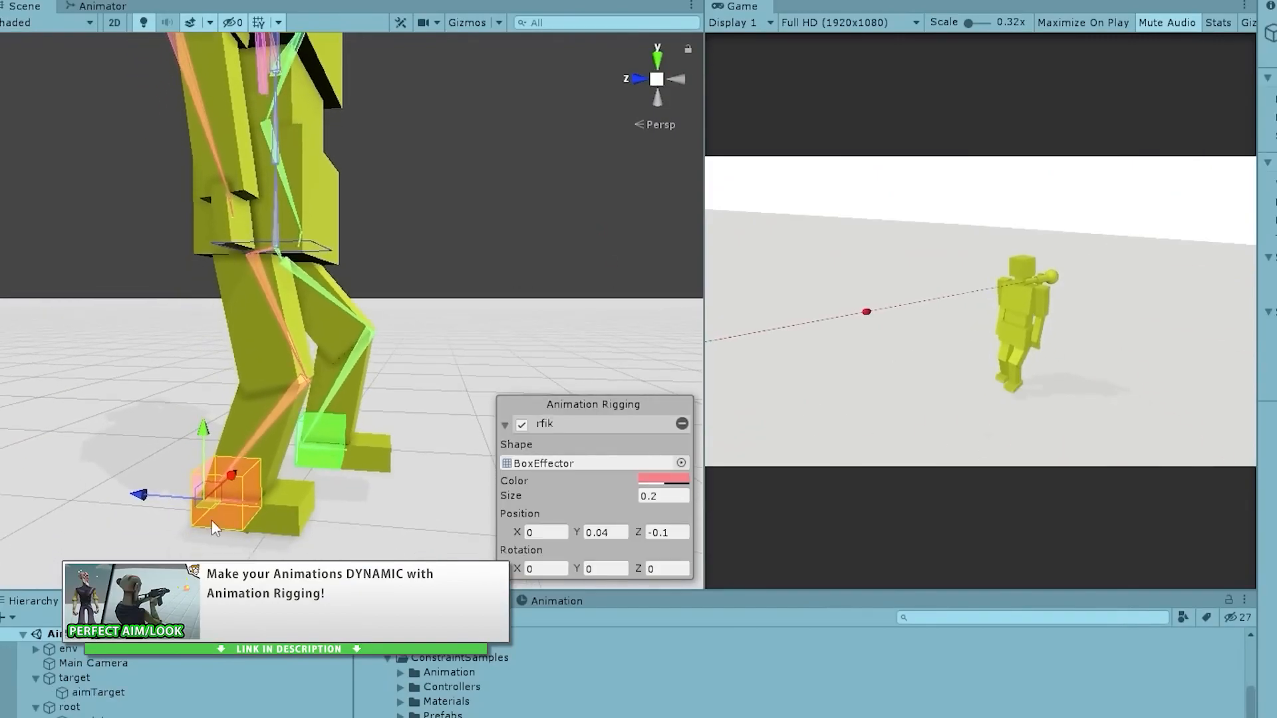
mouse_move(216, 492)
left_mouse_down()
mouse_move(324, 445)
mouse_move(144, 516)
mouse_move(274, 487)
mouse_move(223, 495)
left_mouse_up()
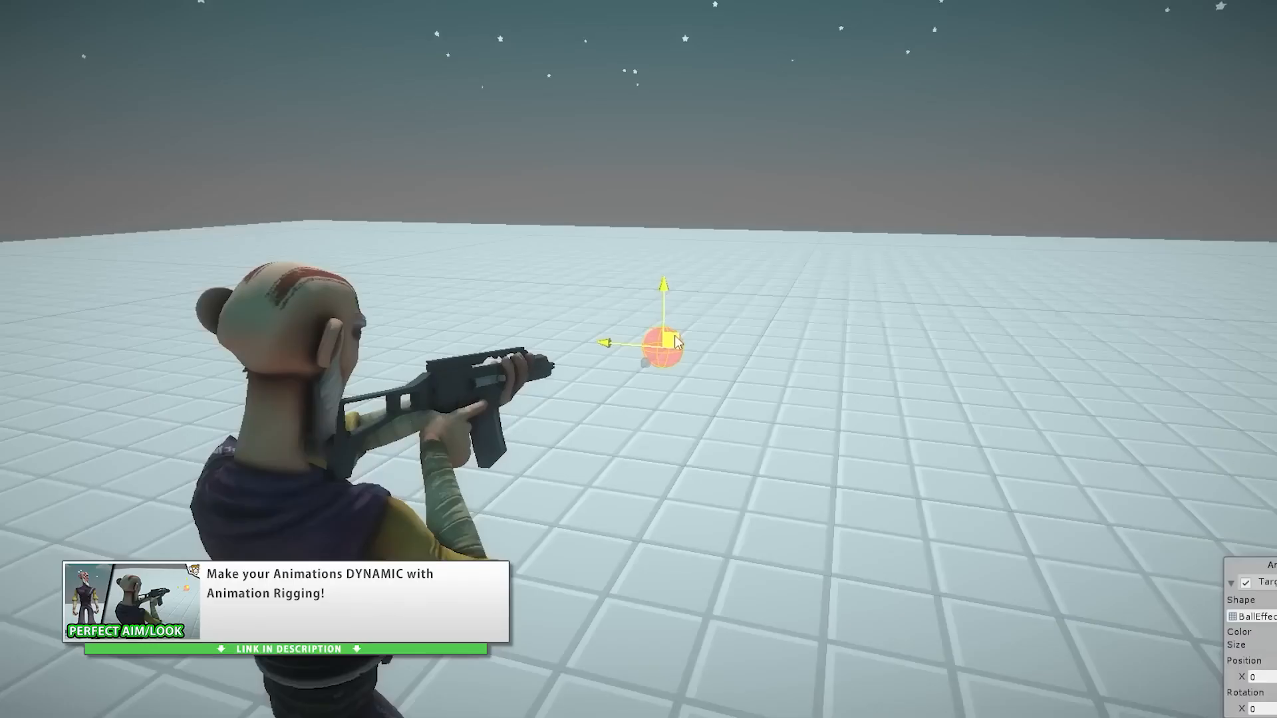
left_click_drag(676, 343, 976, 458)
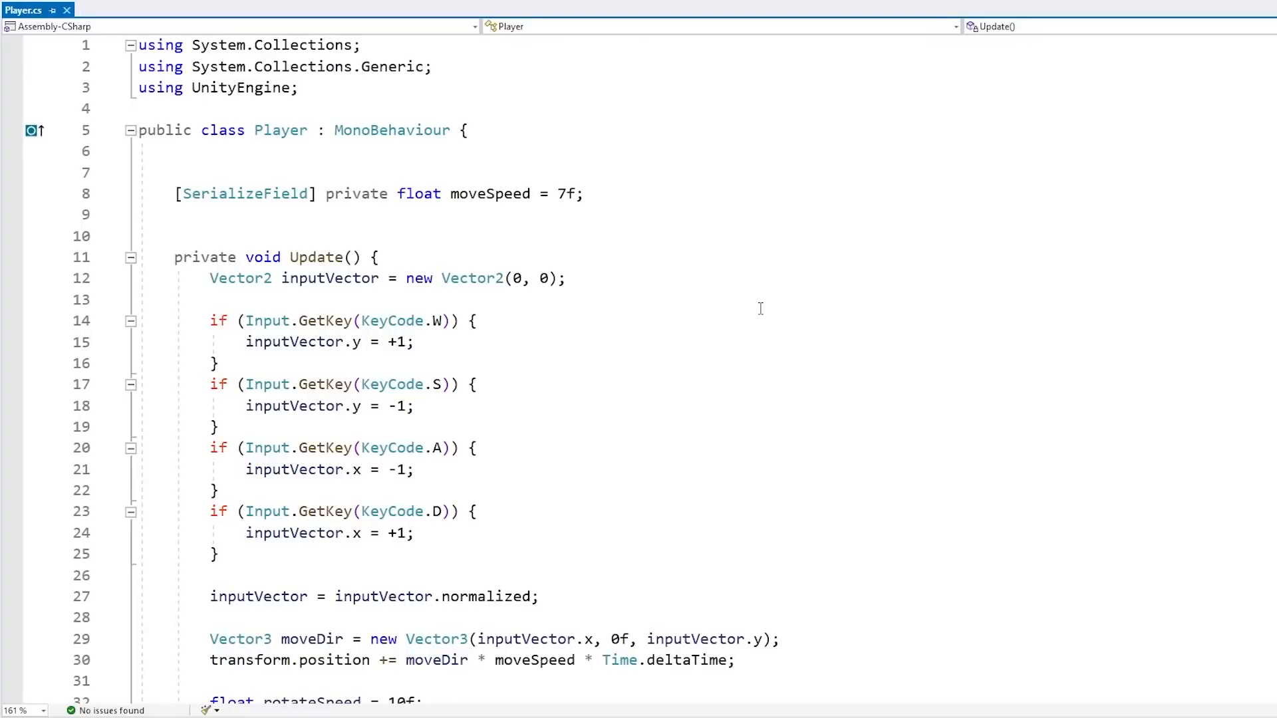
left_click(272, 132)
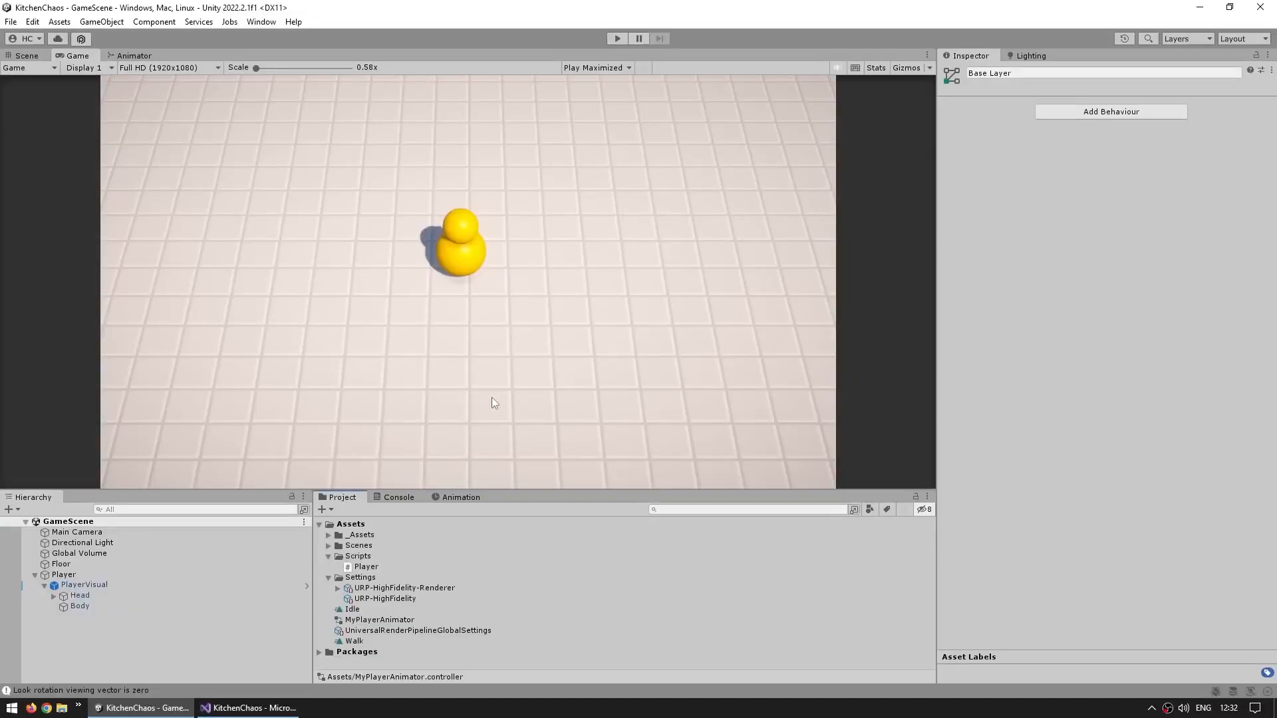
Create a C# script named PlayerAnimator in the Scripts folder and attach it to PlayerVisual
right_click(373, 557)
mouse_move(486, 212)
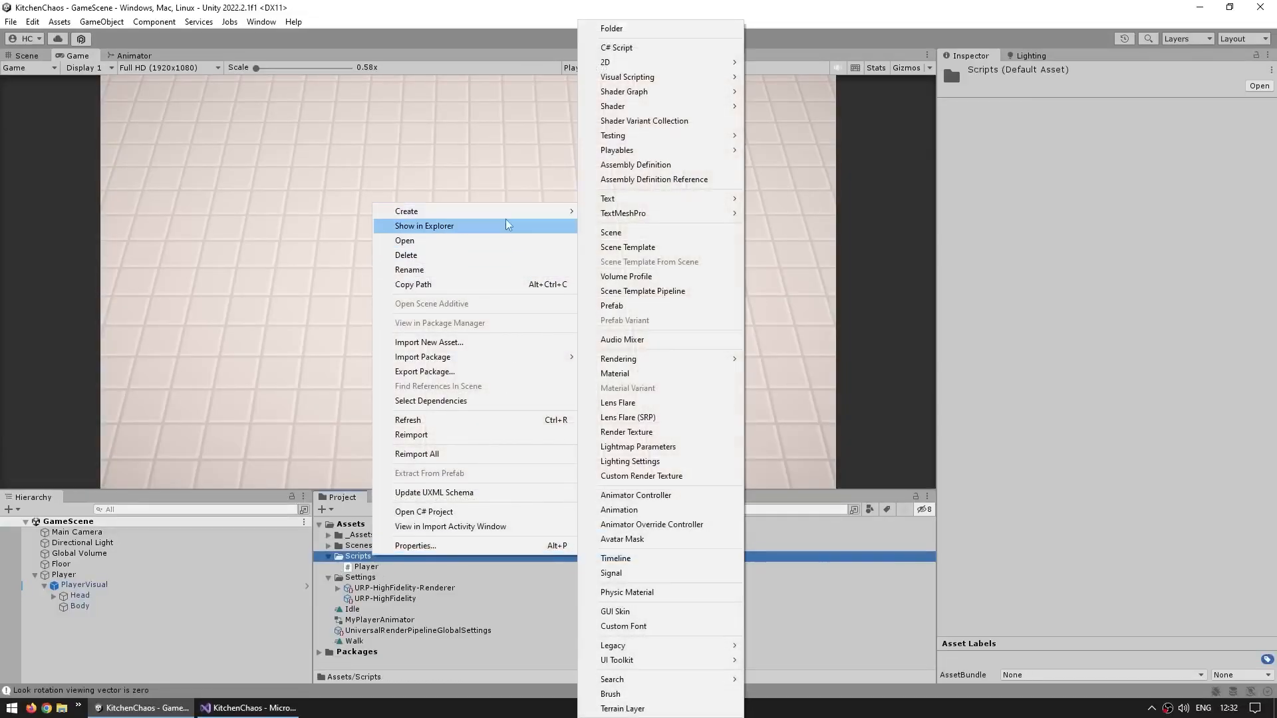
left_click(615, 47)
type("PlayerAnimator")
key("Return")
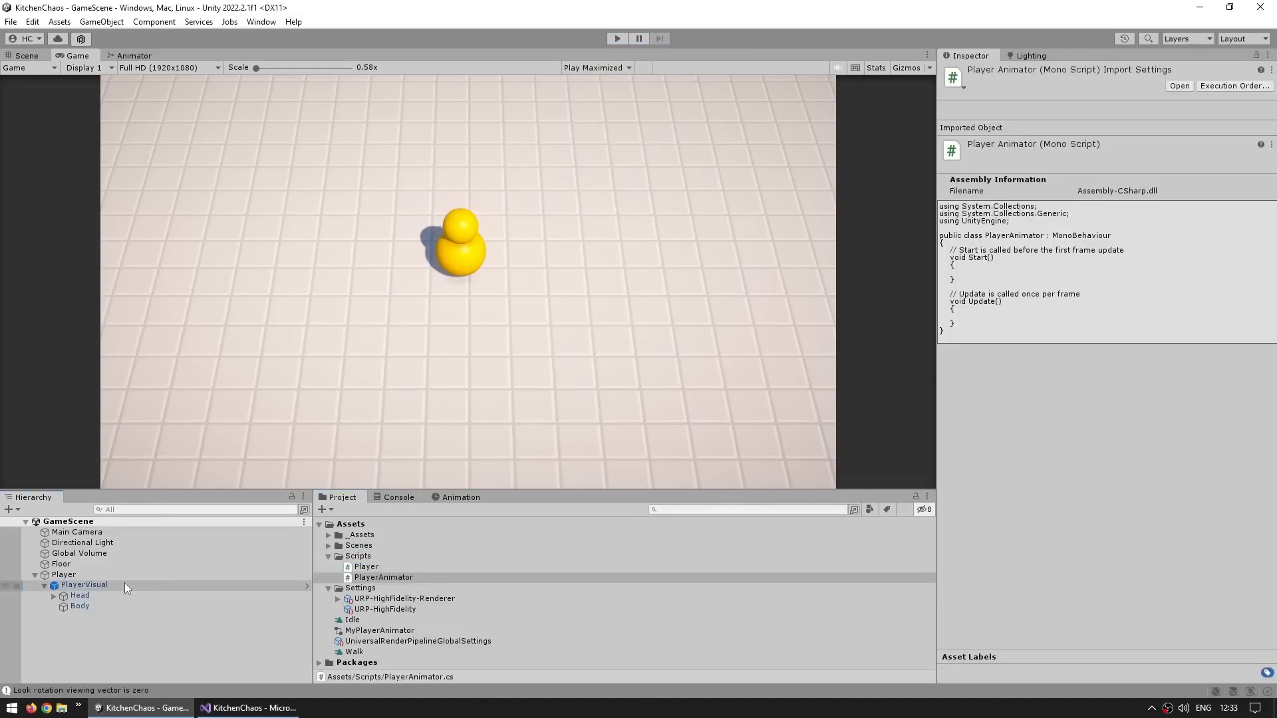
left_click(125, 584)
left_click_drag(364, 583, 1069, 499)
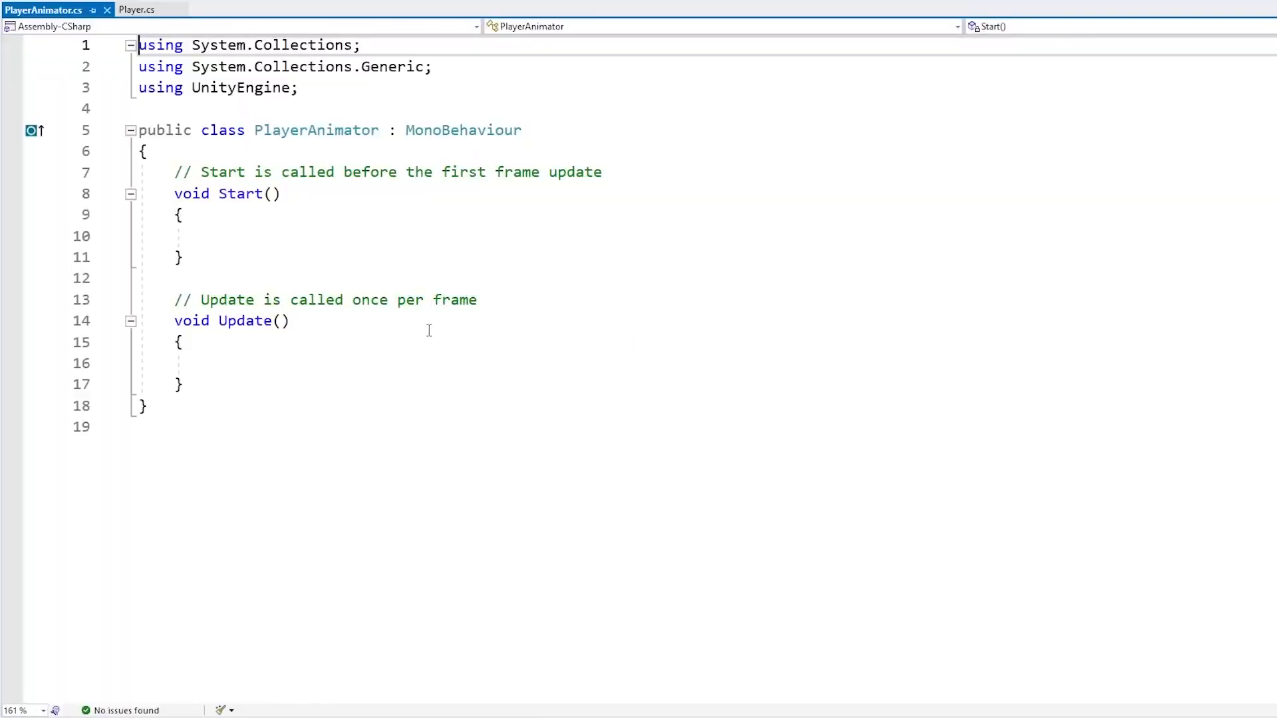
Delete the template Start and Update methods, leaving an empty PlayerAnimator class body
left_click_drag(137, 175, 445, 470)
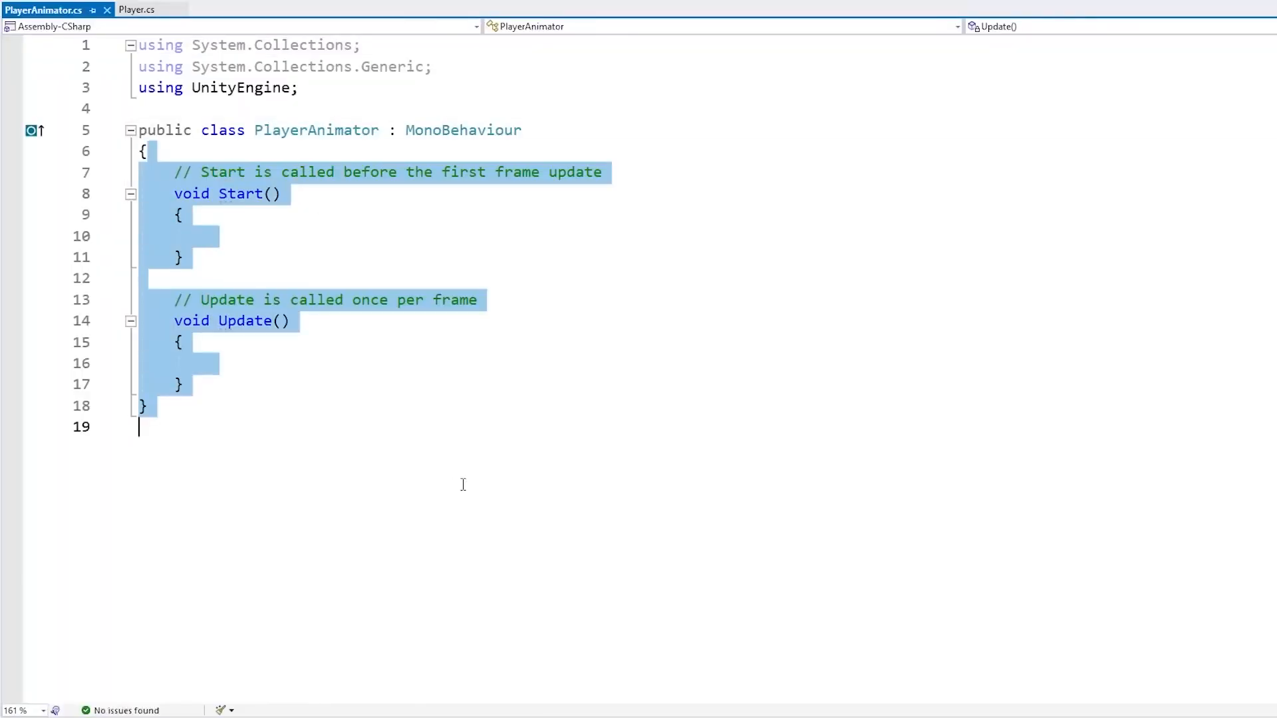
key("Delete")
key("Return")
key("Return")
type("}")
key("Up")
key("Return")
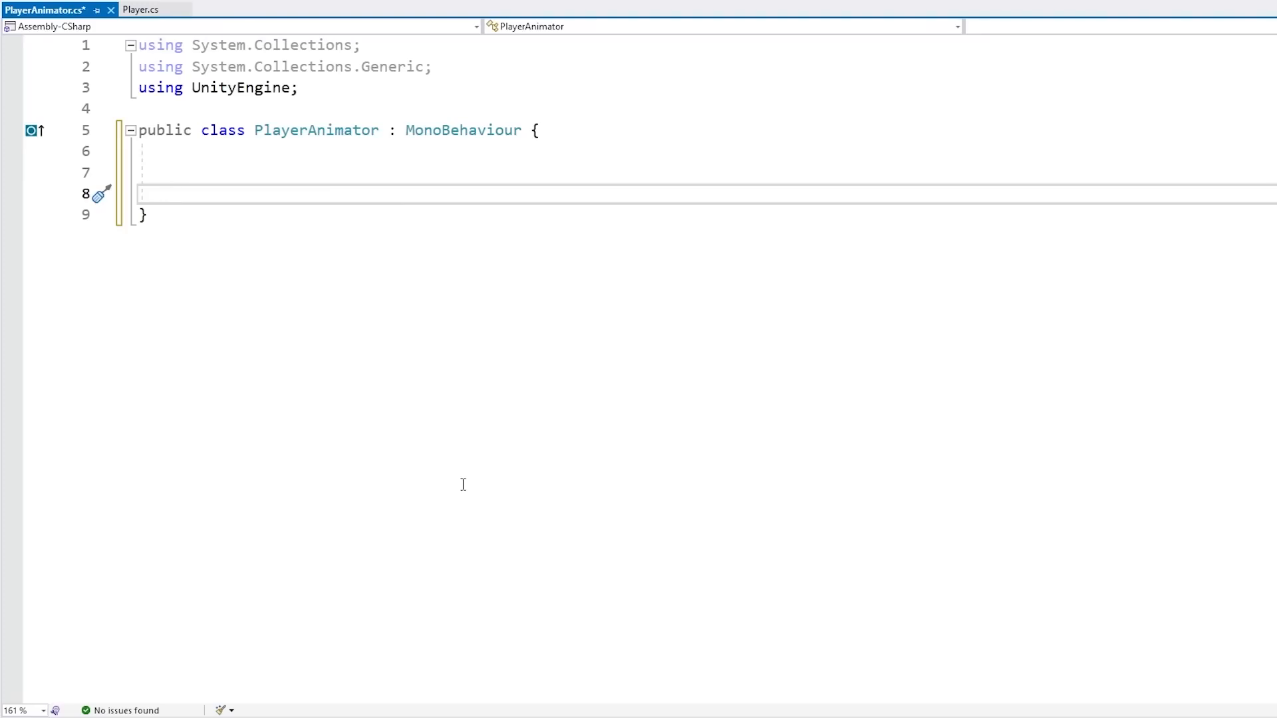
Declare a private Animator field named animator and assign it with GetComponent<Animator>() in a new Awake method
type("private Animator animator;")
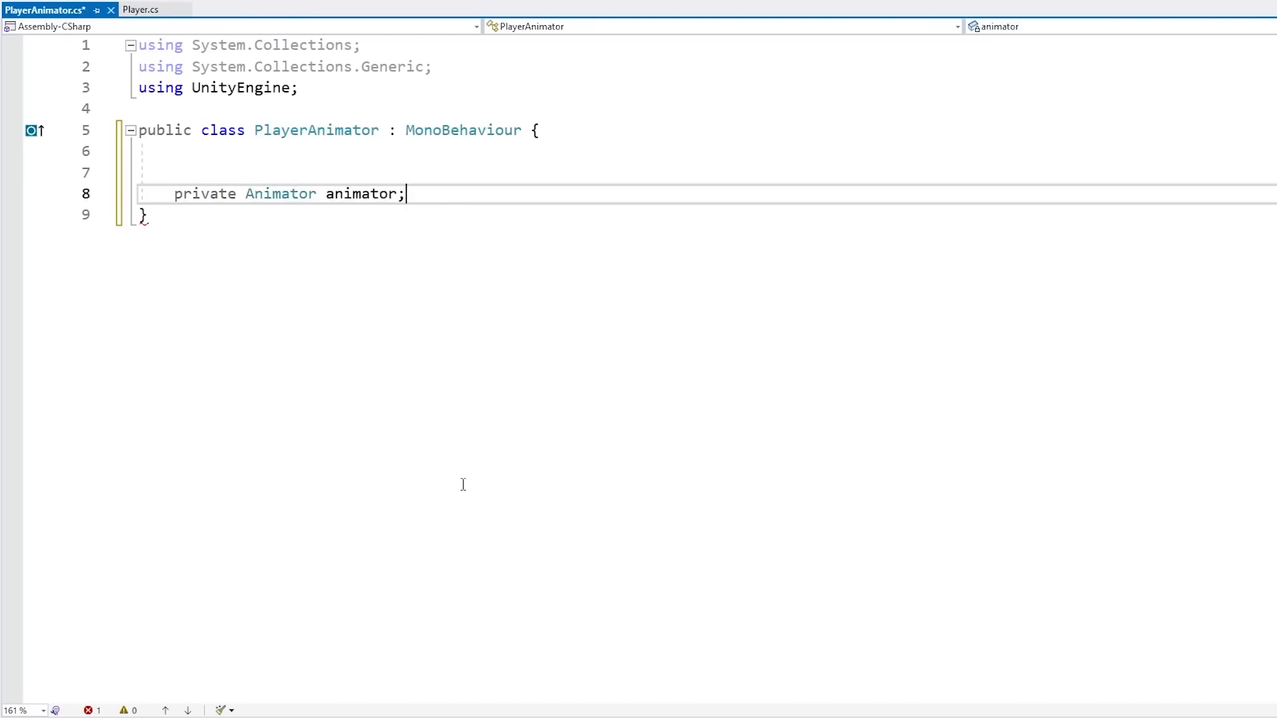
key("Return")
type("private void Awake() {")
key("Return")
type("GetComponent")
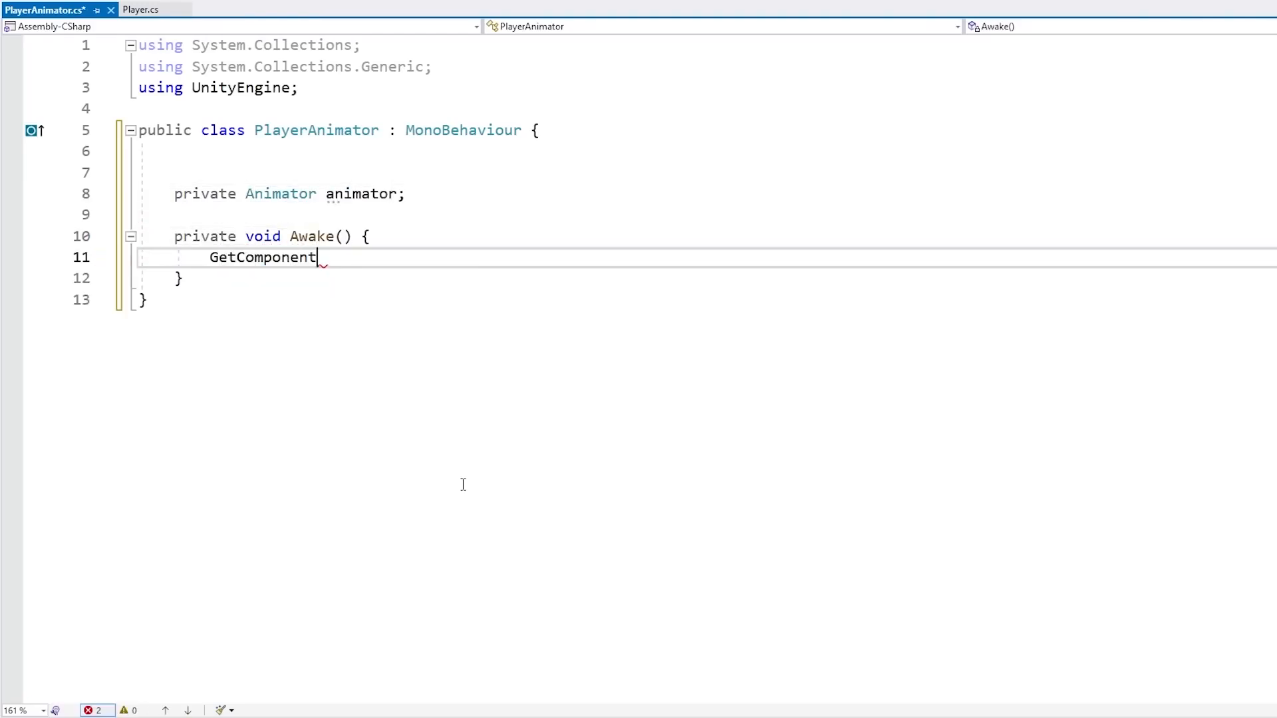
type("<Animator>();")
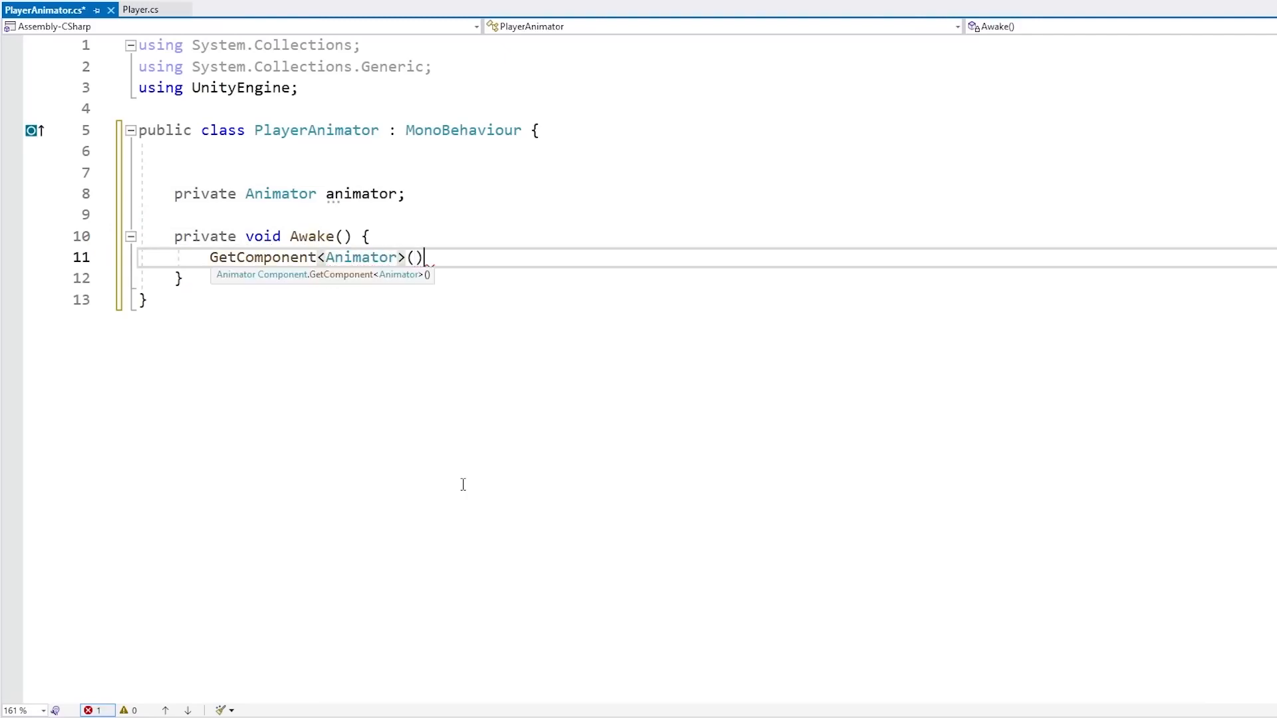
key("Home")
type("animator =")
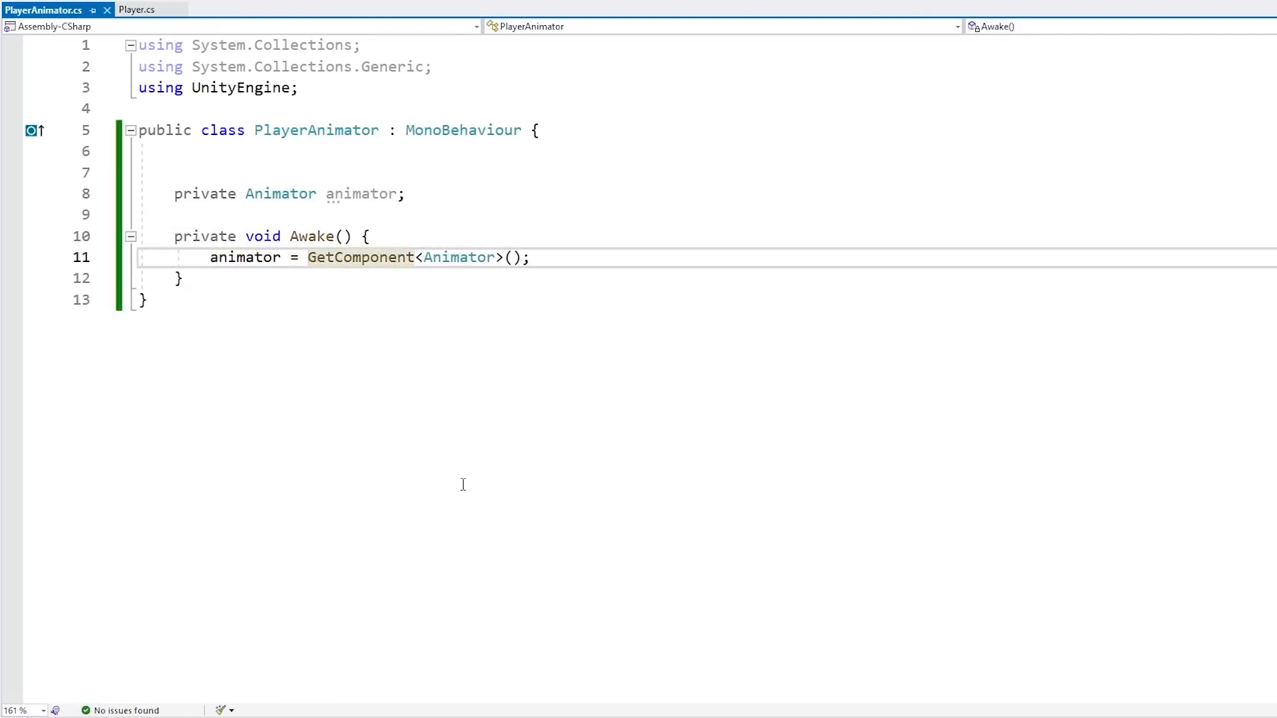
key("ctrl+Right")
key("ctrl+Right")
key("ctrl+Right")
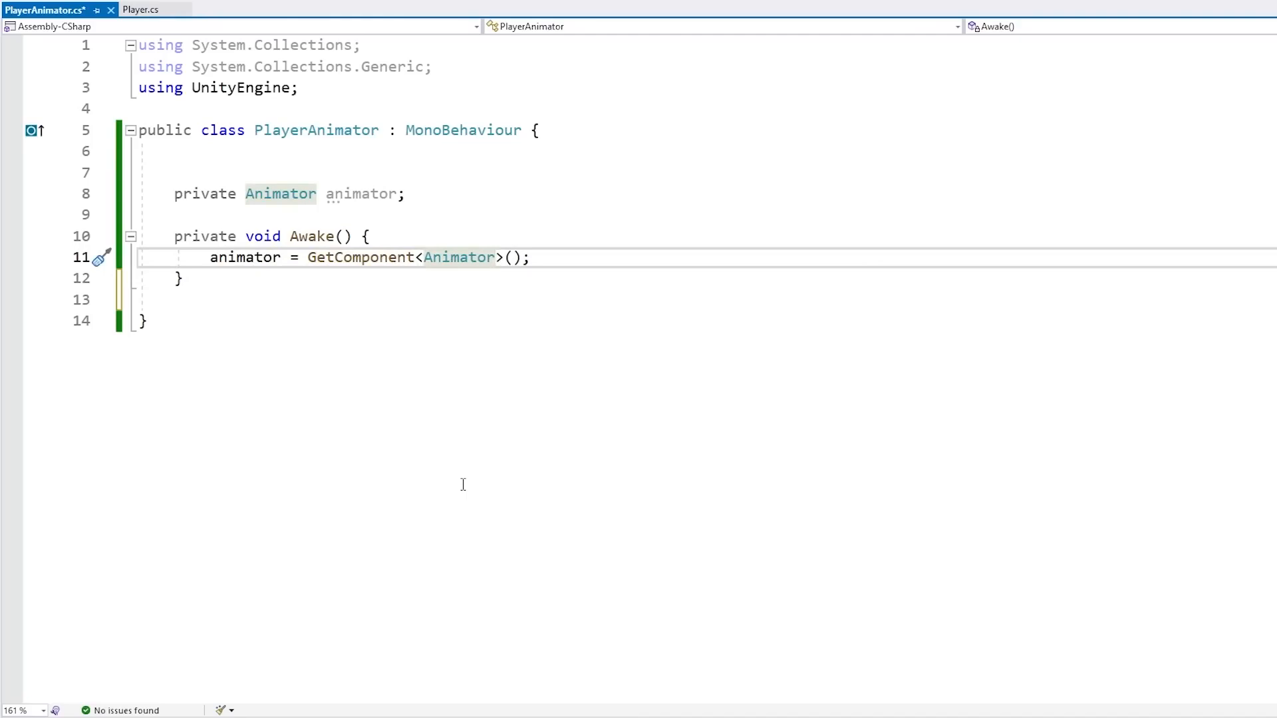
key("BackSpace")
key("BackSpace")
type("ion")
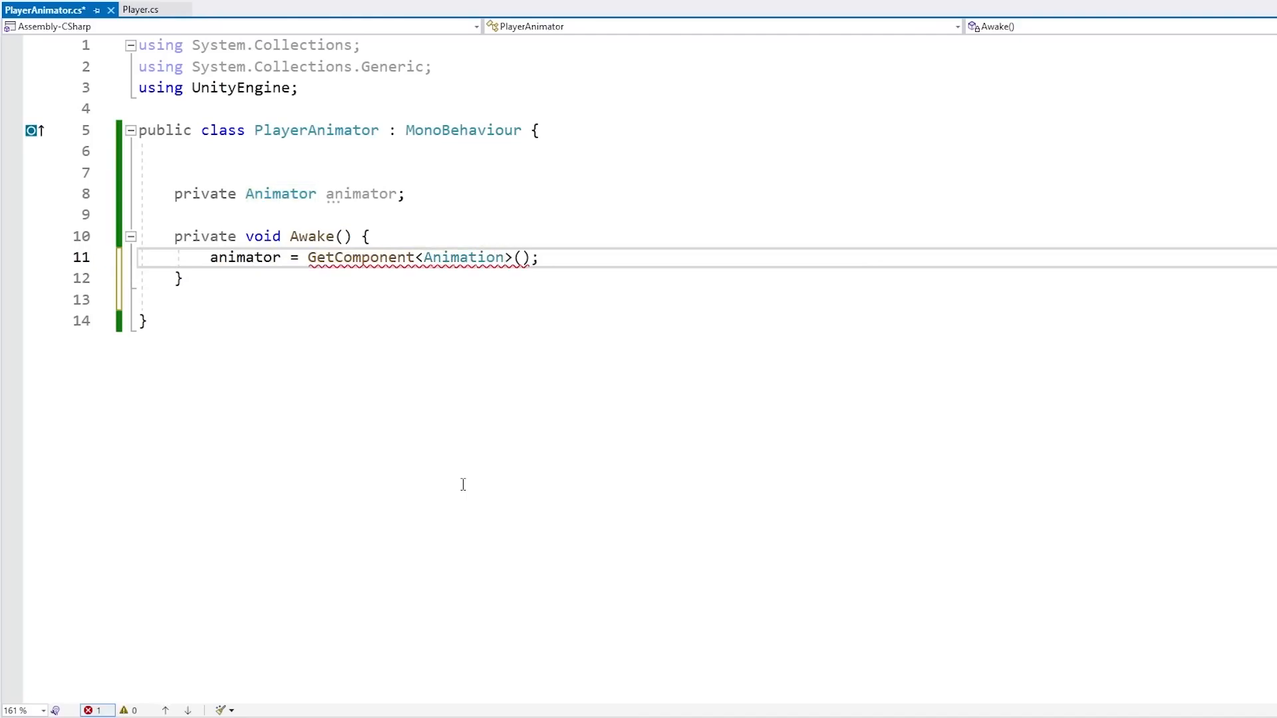
key("shift+Left")
key("shift+Left")
key("shift+Left")
type("or")
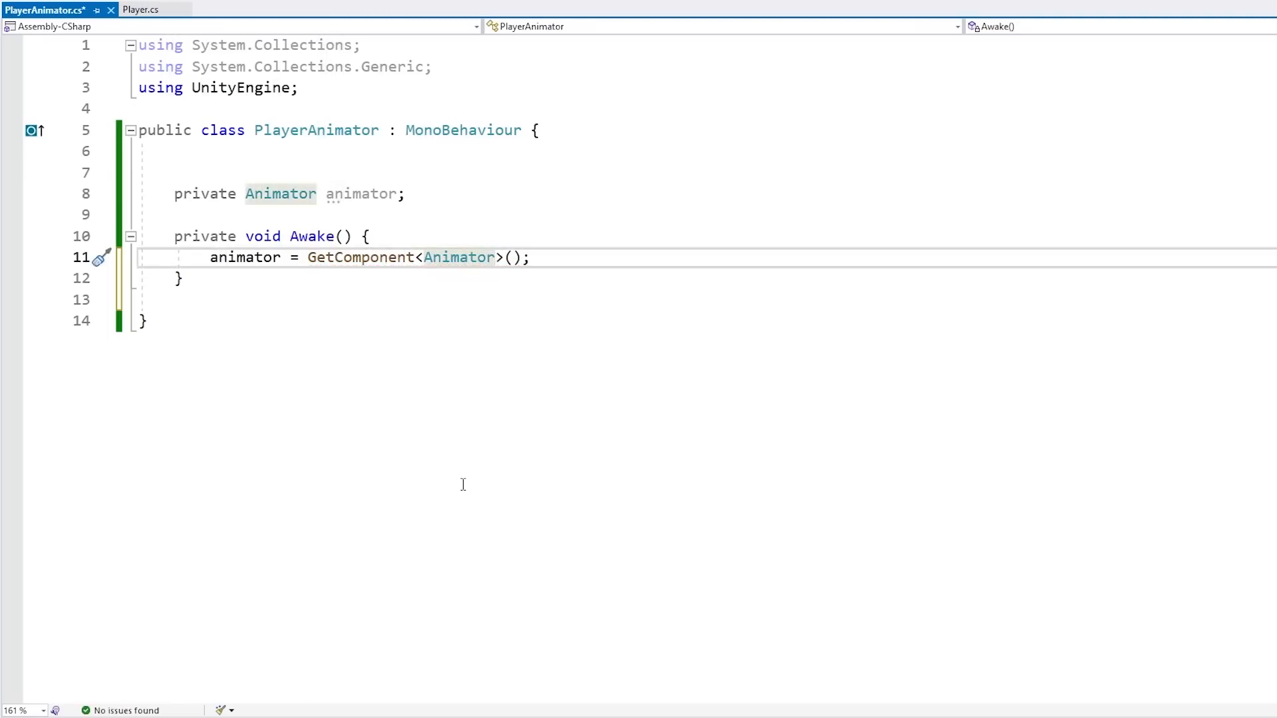
Start an animator.SetBool call in Awake with the string "IsWalking" as its parameter name
key("Home")
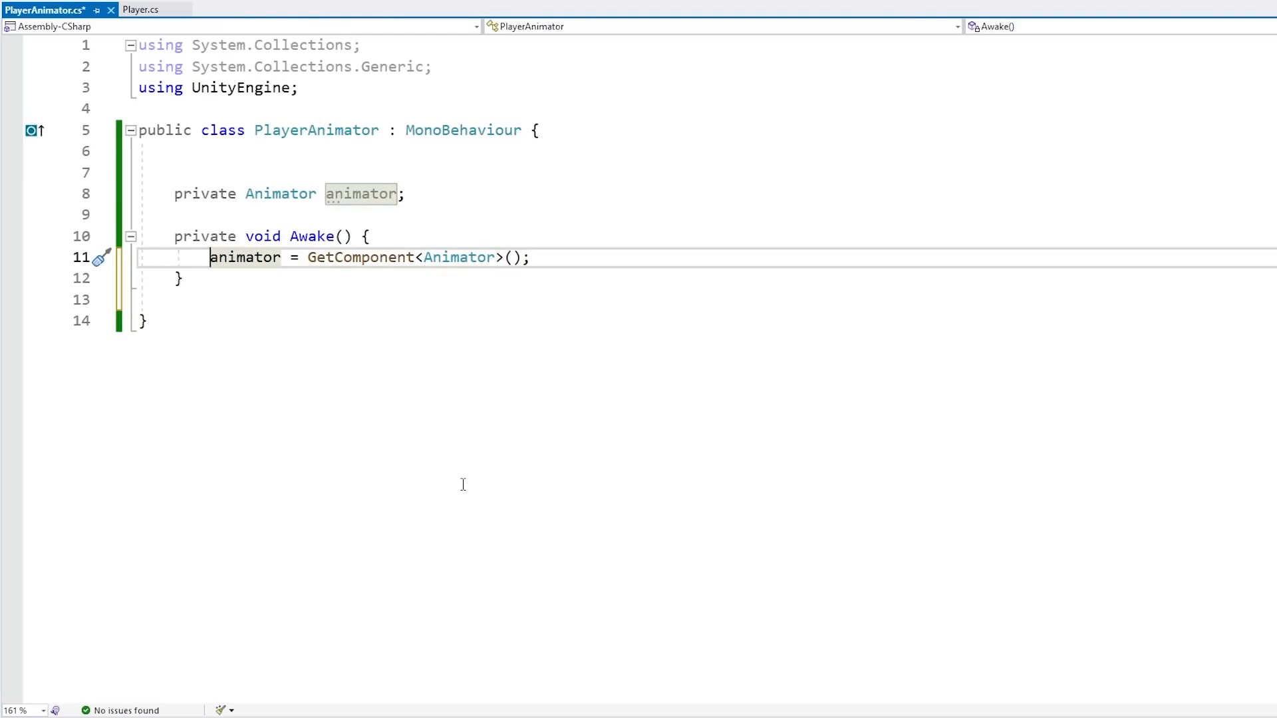
key("End")
key("Return")
type("animator")
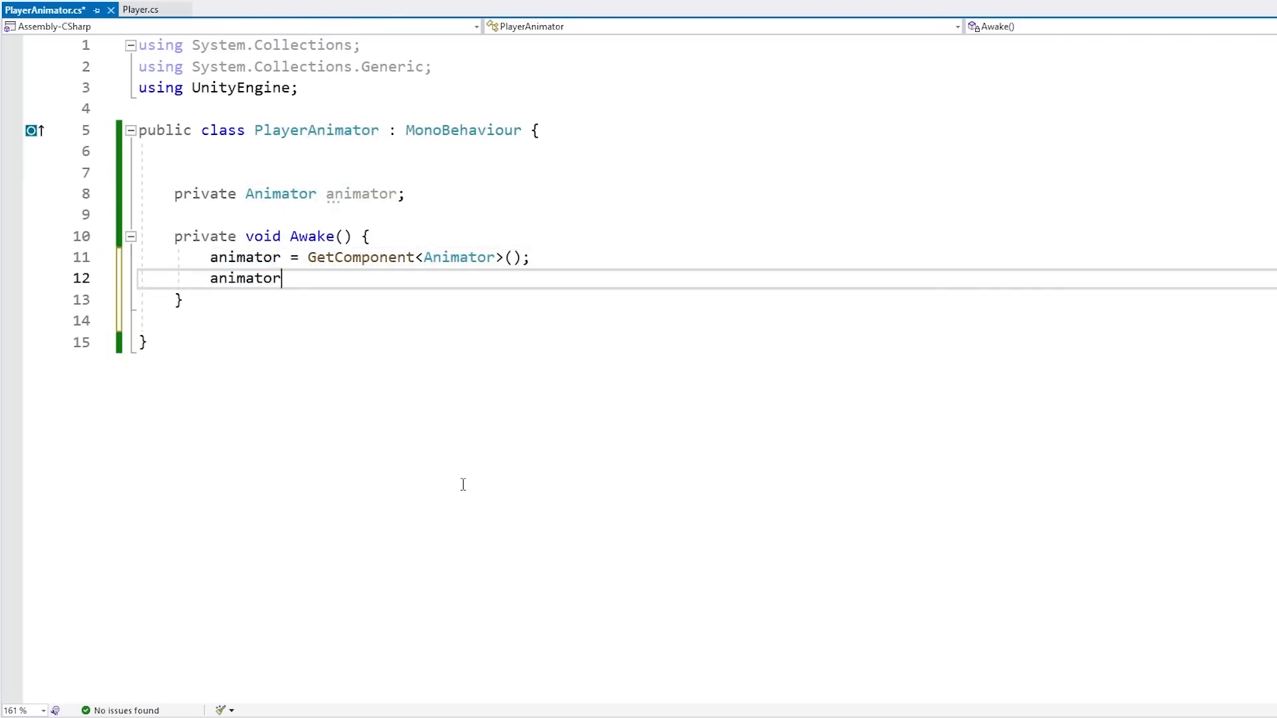
type(".set")
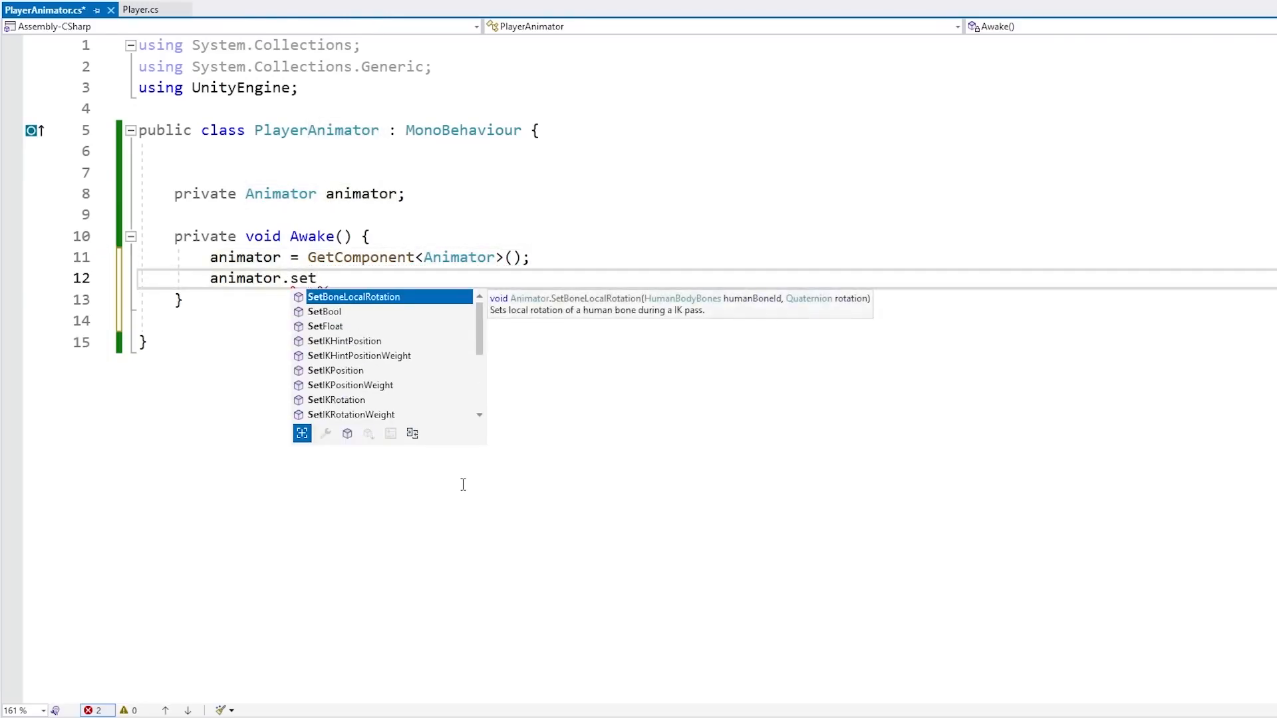
key("Down")
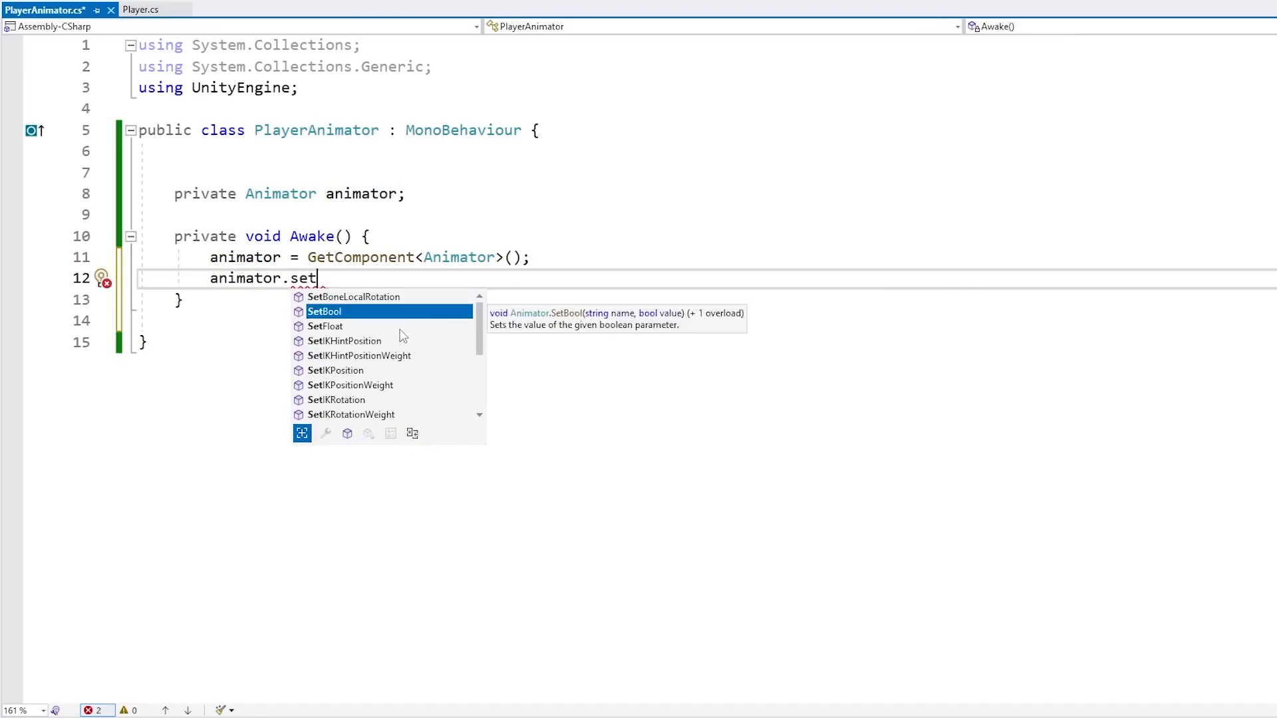
scroll(354, 339, "down", 3)
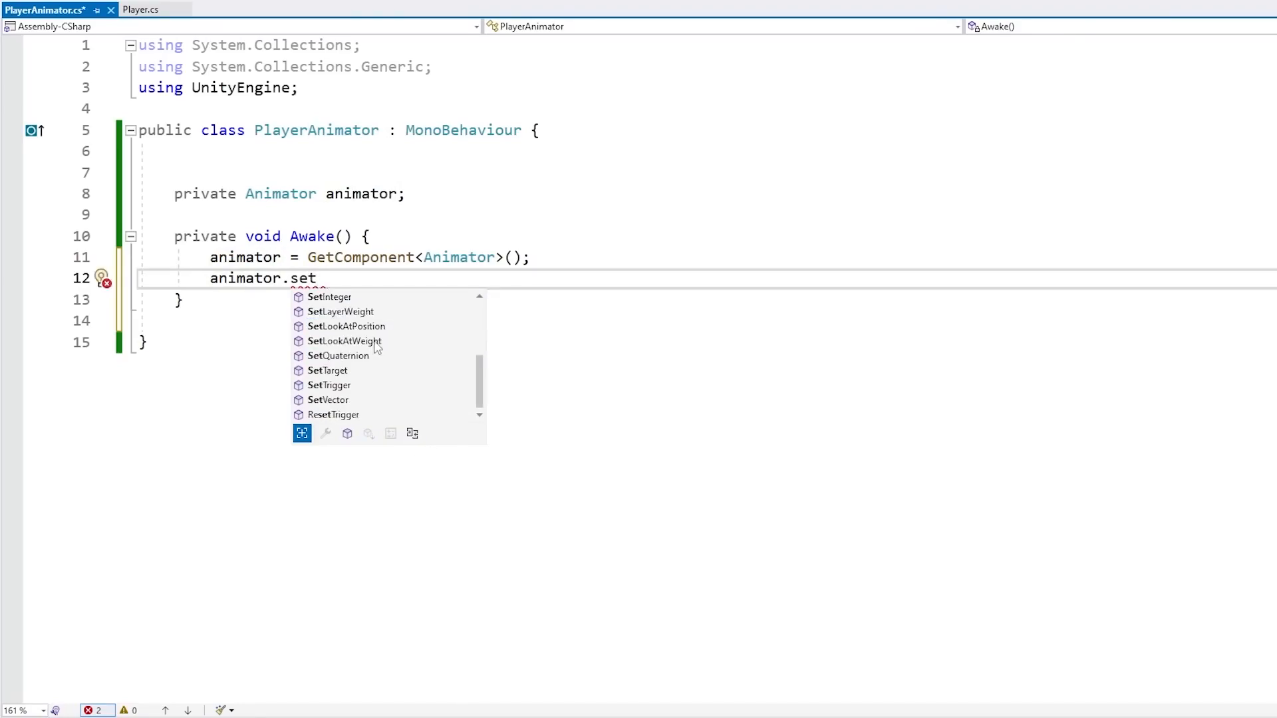
left_click(363, 386)
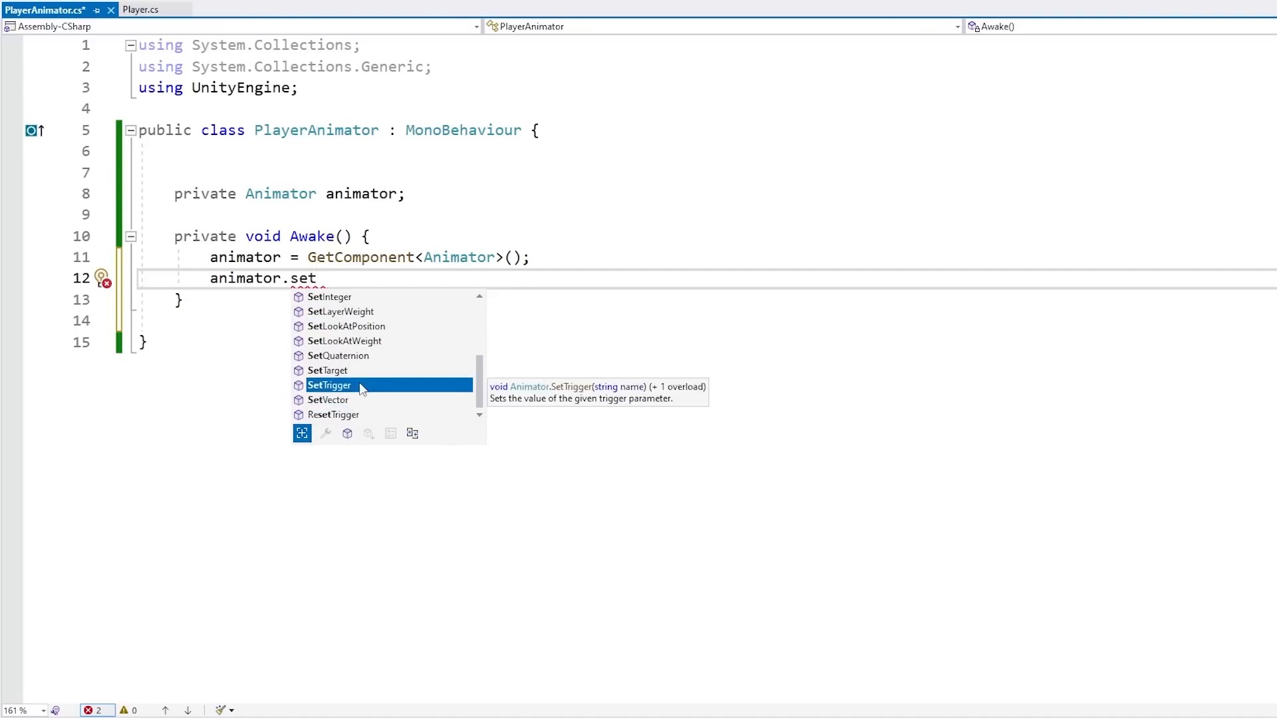
scroll(362, 386, "up", 3)
left_click(331, 312)
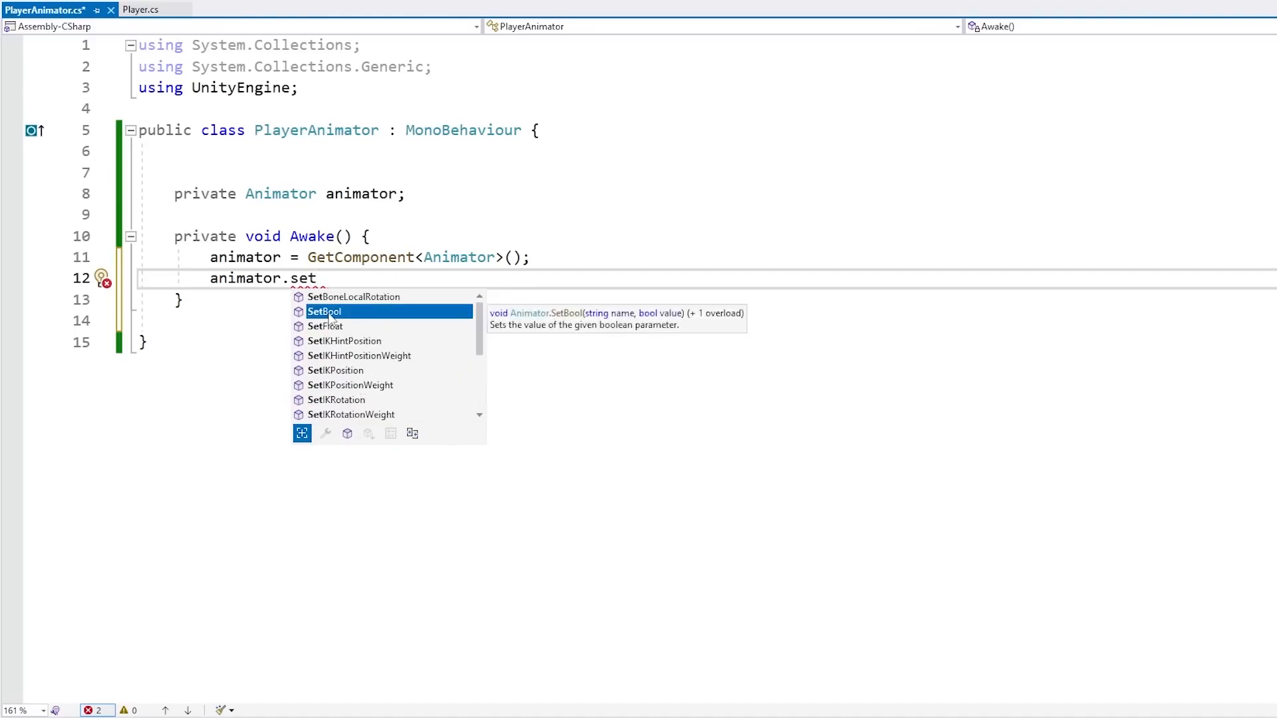
double_click(331, 313)
type("(")
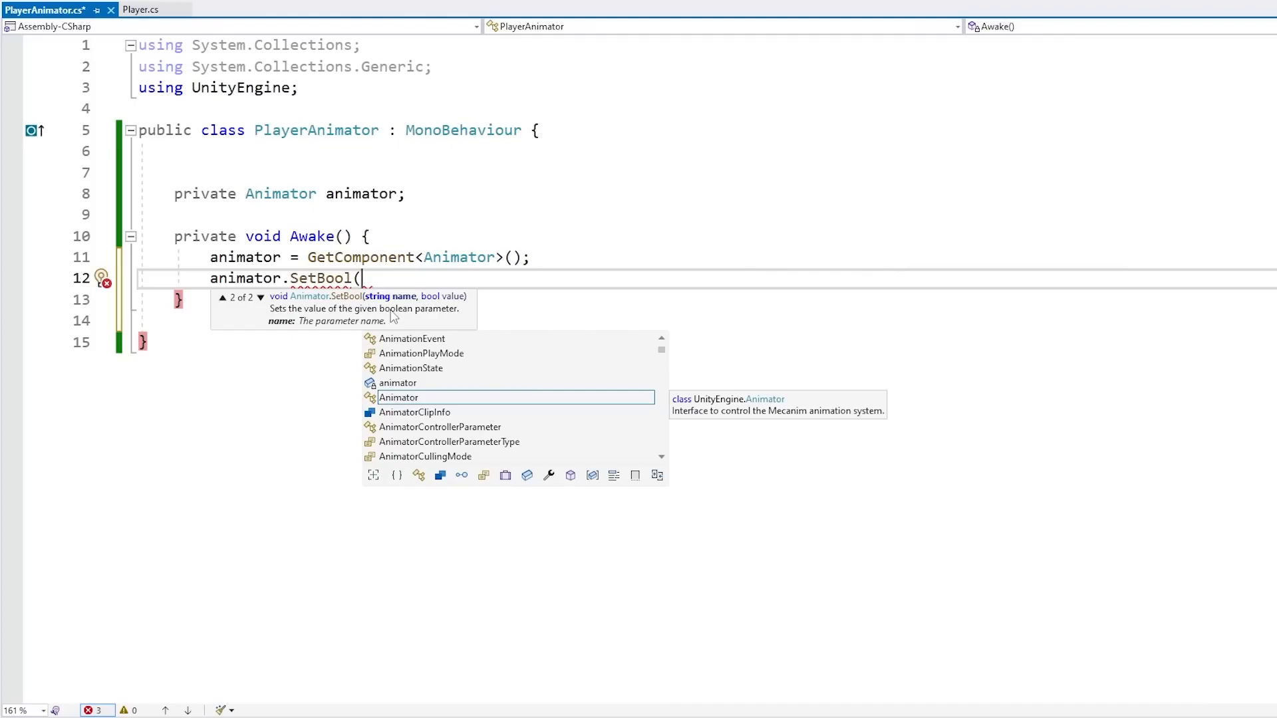
type("\"IsWalking\",")
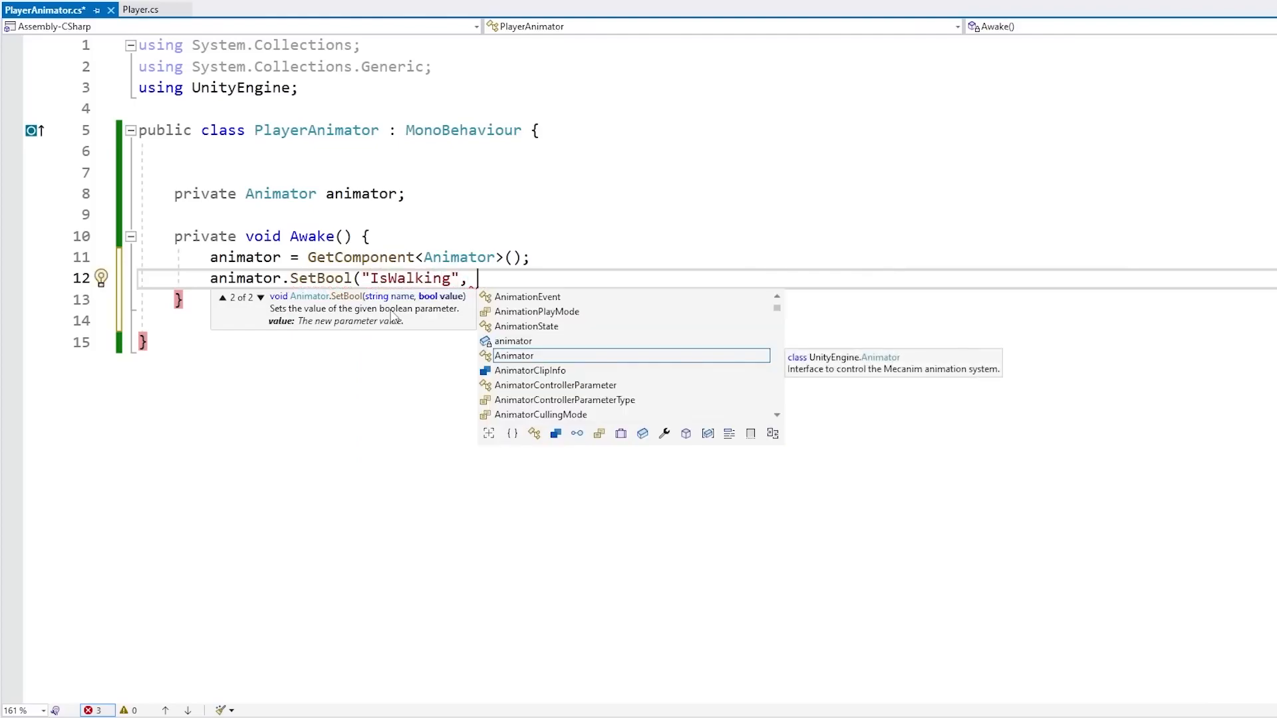
Correct the capitalization of the "IsWalking" string in the SetBool call
key("ctrl+Left")
key("ctrl+Left")
key("Right")
key("Right")
key("Delete")
type("w")
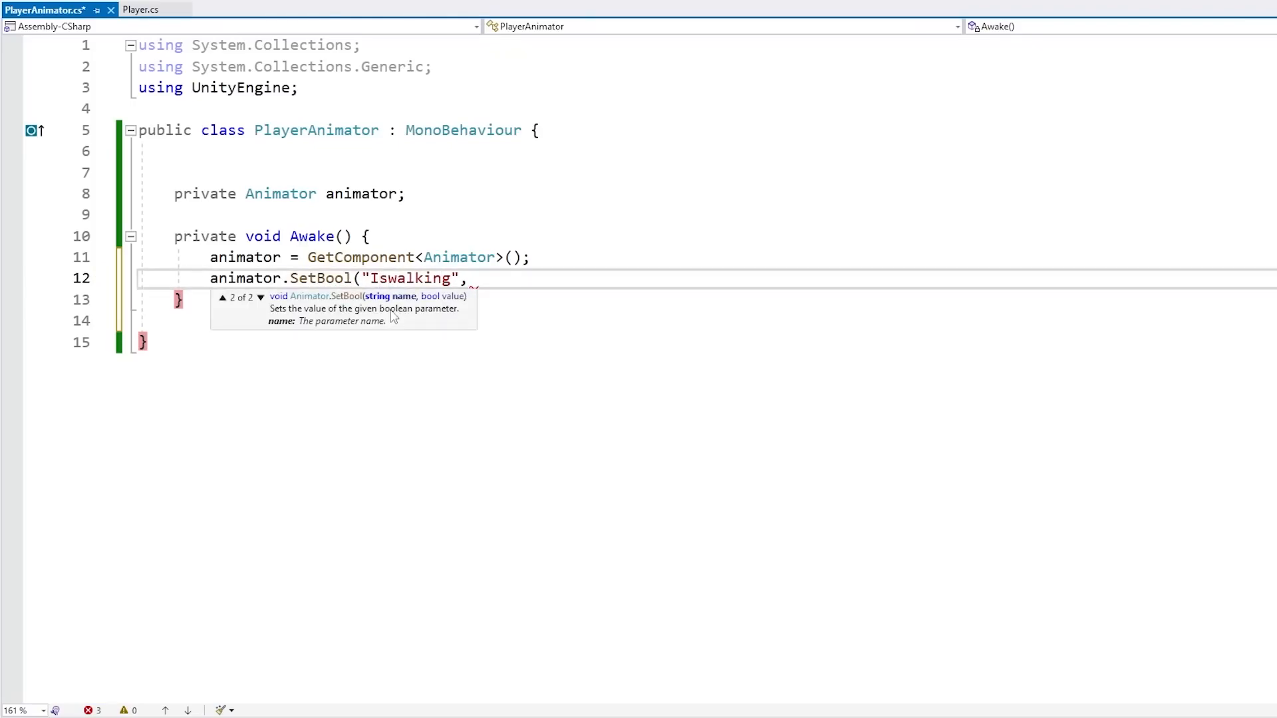
key("shift+Left")
type("W")
key("Left")
key("Left")
key("Delete")
type("w")
key("BackSpace")
type("W")
key("Left")
key("Left")
key("BackSpace")
type("I")
key("Left")
key("Escape")
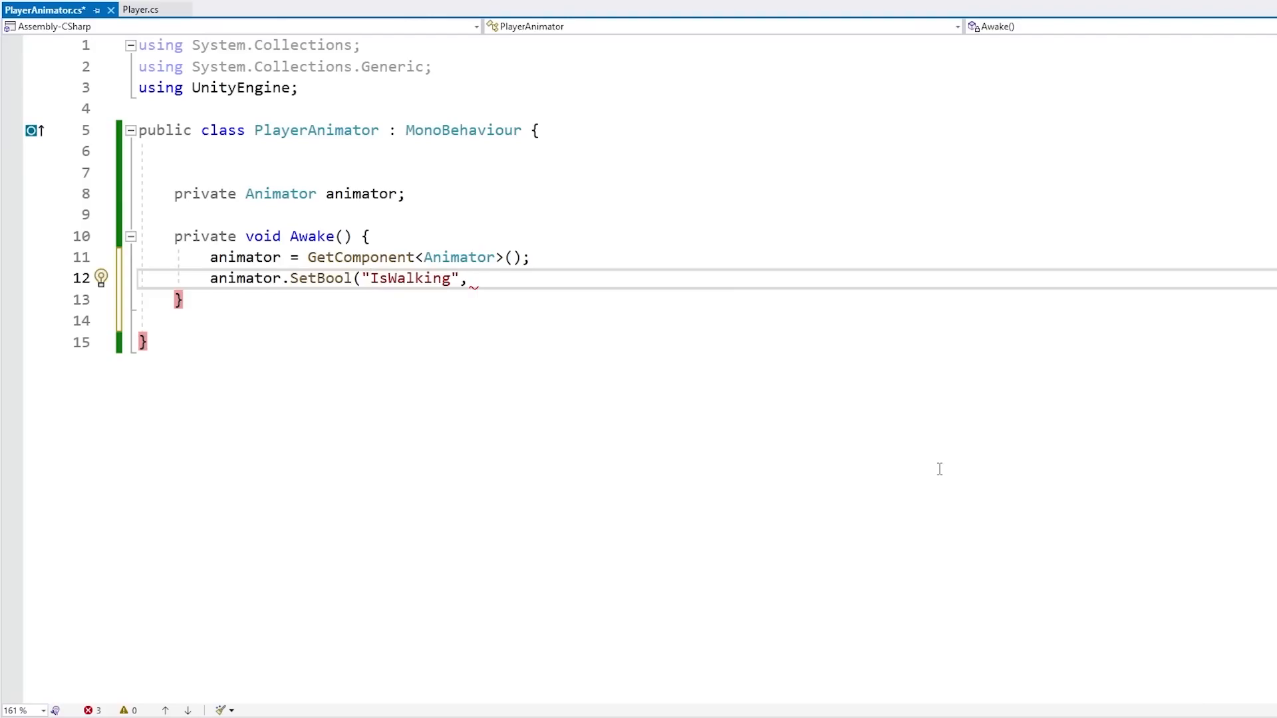
Delete the string literal from the SetBool call's first argument
key("ctrl+Delete")
key("BackSpace")
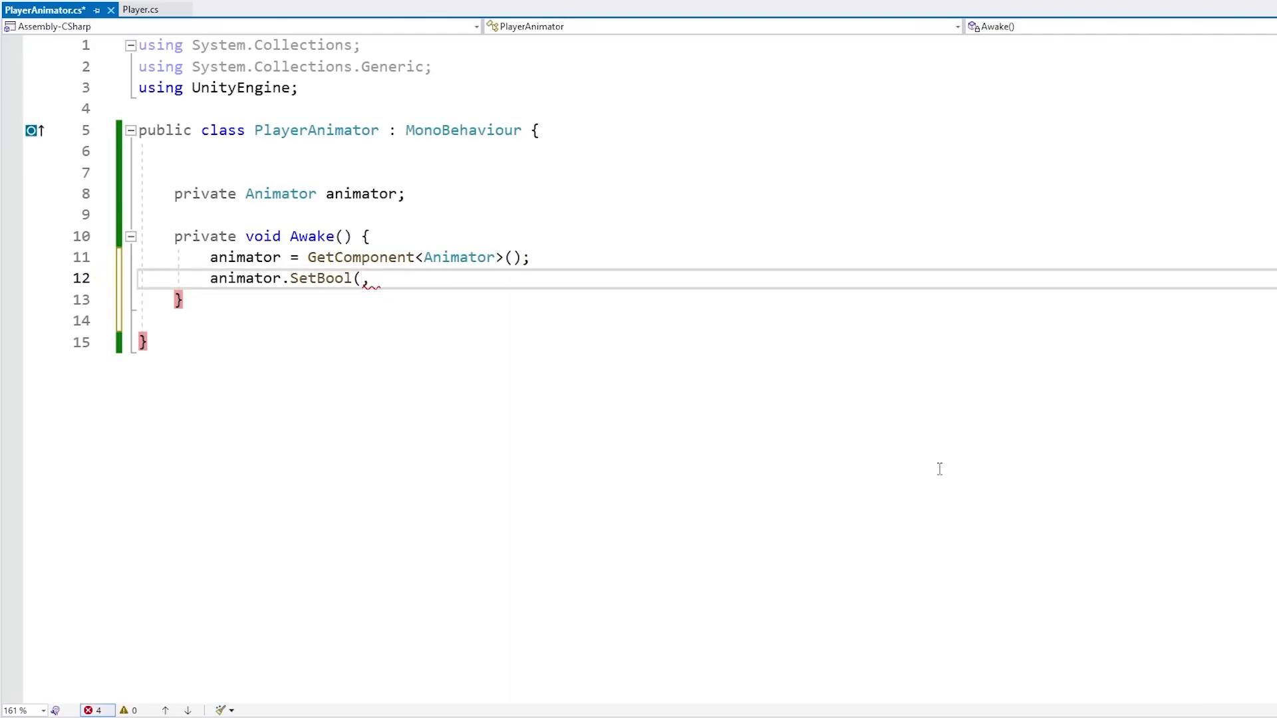
key("ctrl+space")
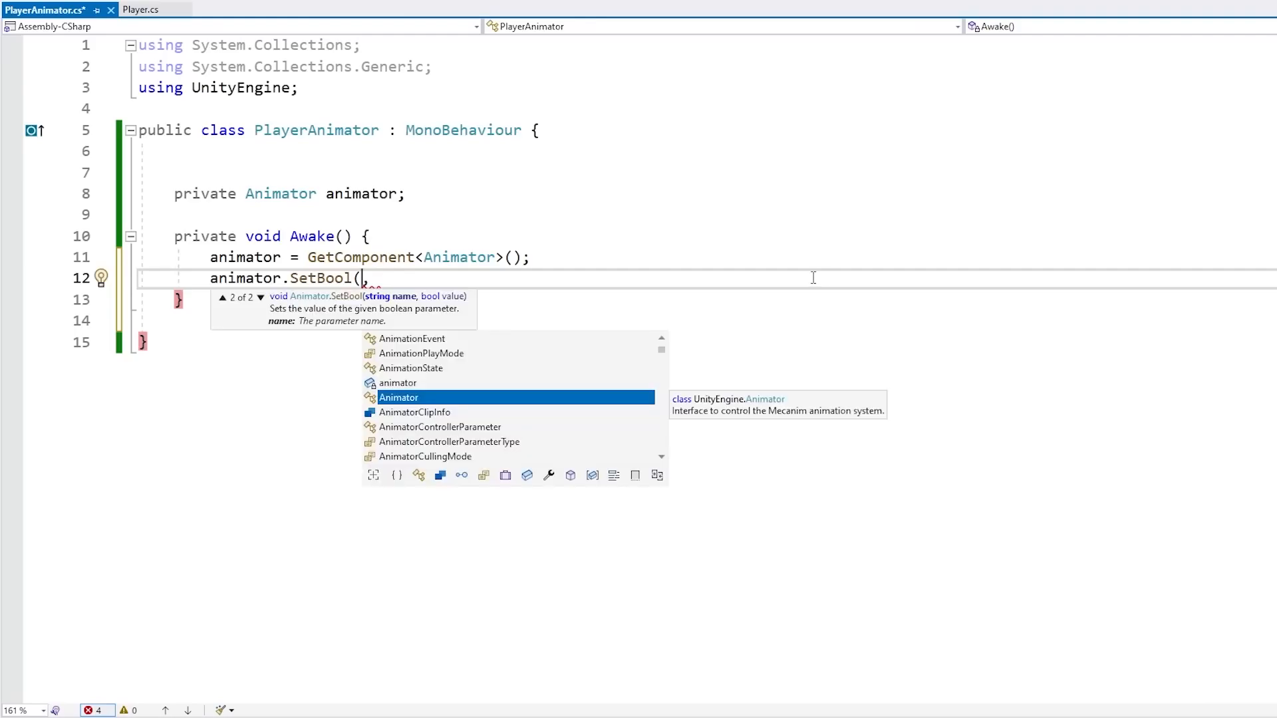
Declare a private const string IS_WALKING = "IsWalking"; at the top of the PlayerAnimator class
left_click(369, 149)
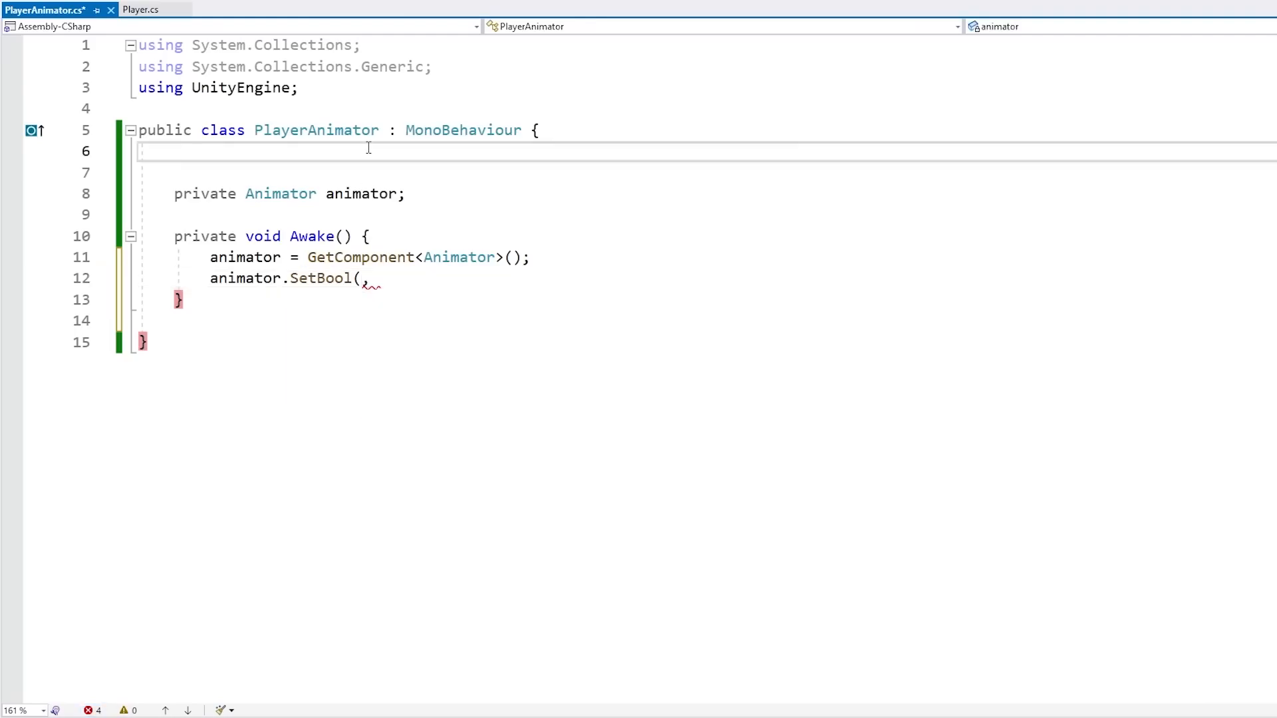
key("Return")
key("Return")
type("private const ")
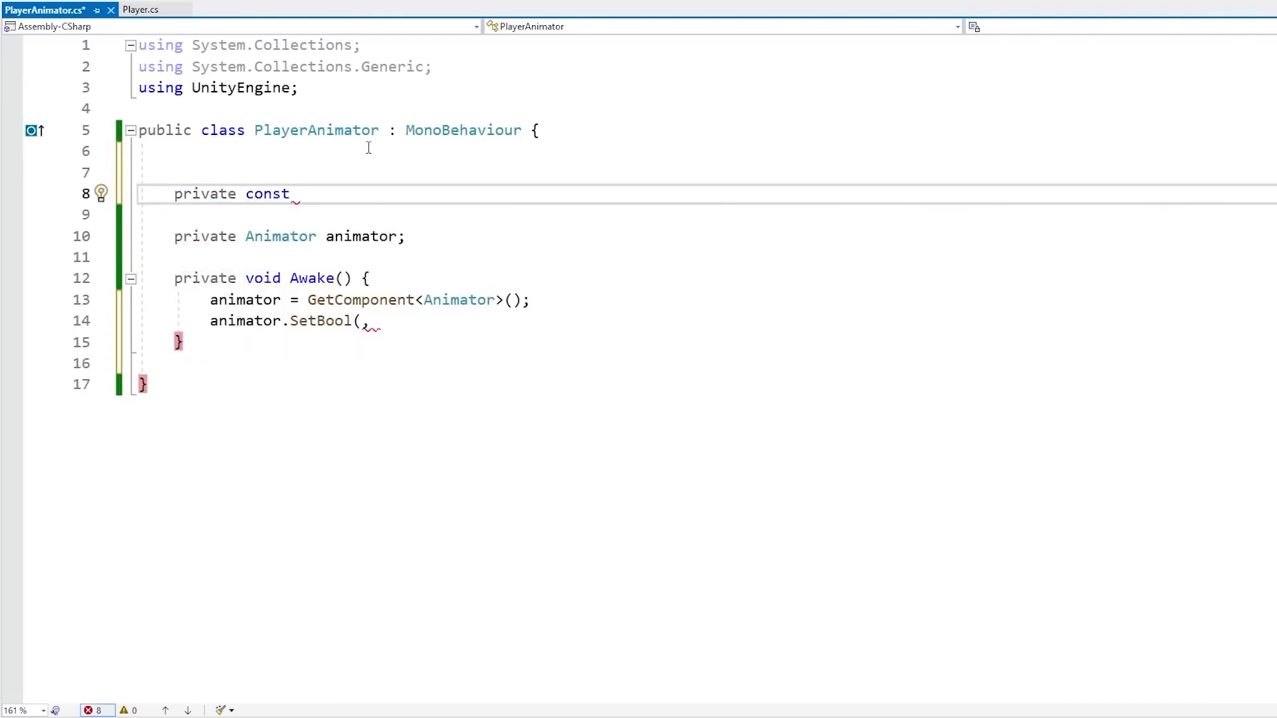
type("string IS_WALKING")
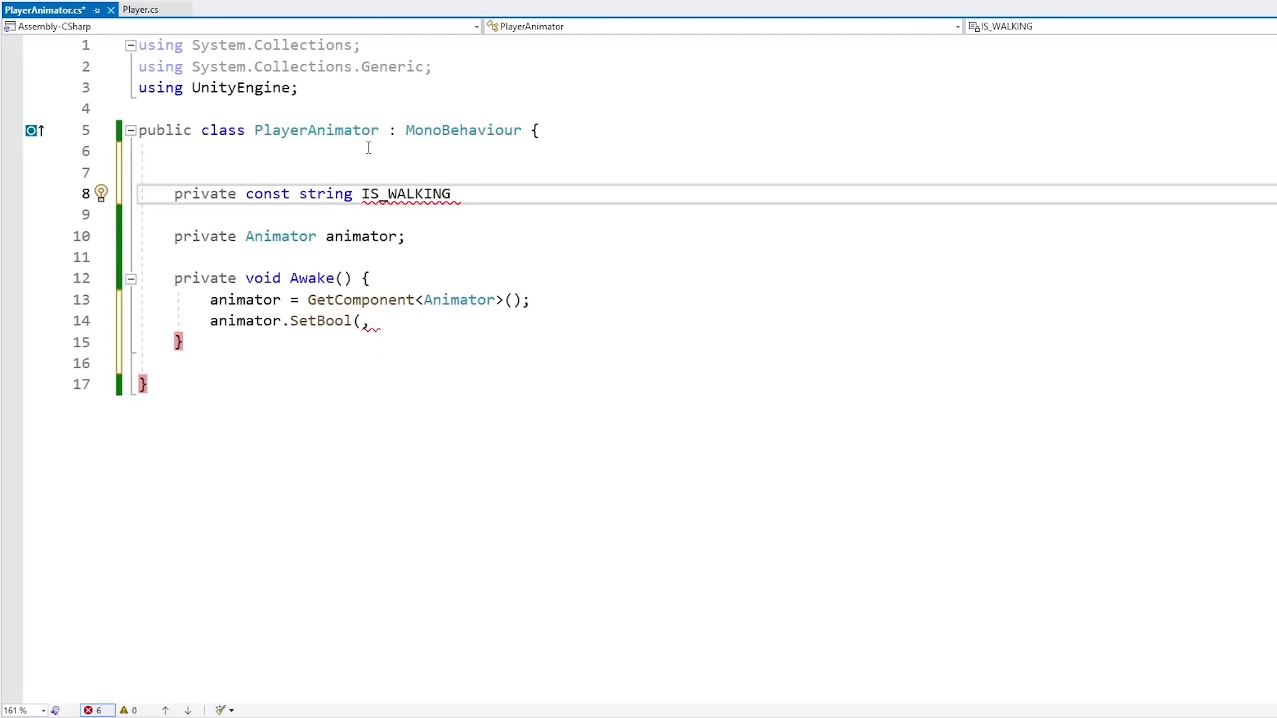
type("= \"IUsWalking\"")
key("ctrl+Left")
key("ctrl+Left")
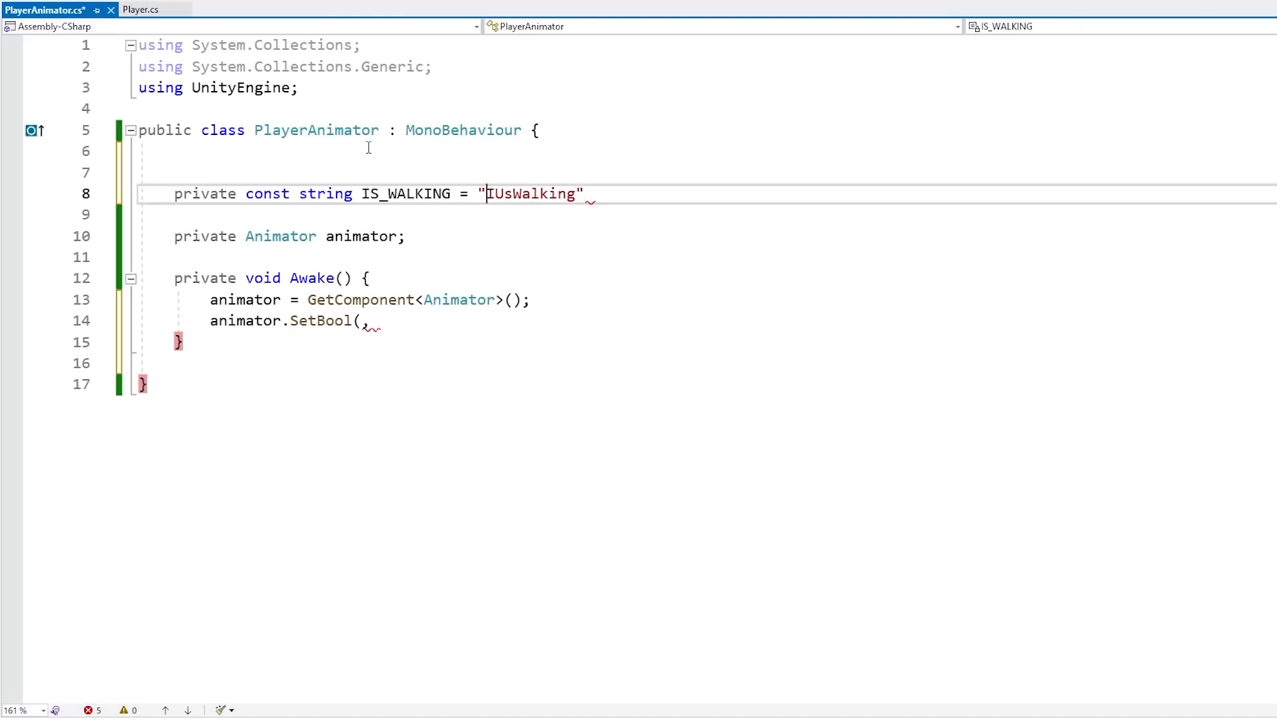
key("Delete")
key("End")
type(";")
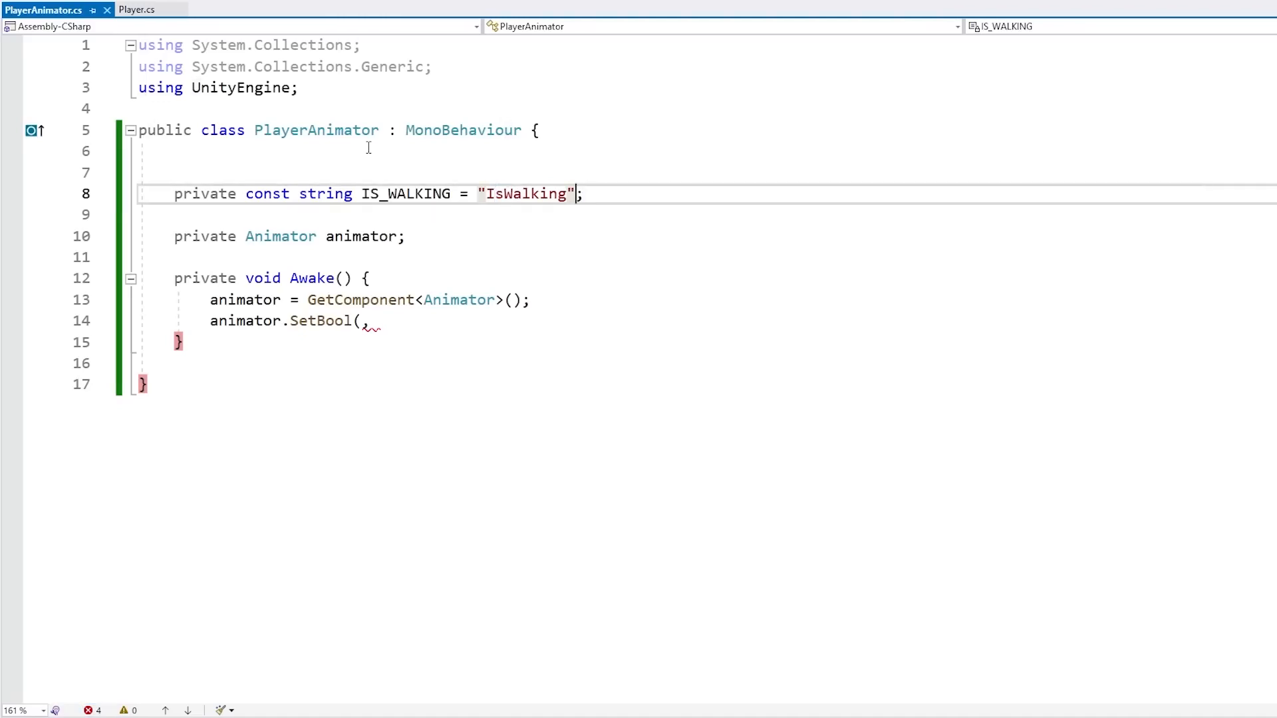
Copy IS_WALKING and use it as the first argument of the SetBool call
key("Return")
key("Up")
key("End")
key("Left")
key("Left")
key("ctrl+shift+Left")
double_click(413, 200)
key("ctrl+c")
left_click(367, 342)
key("ctrl+v")
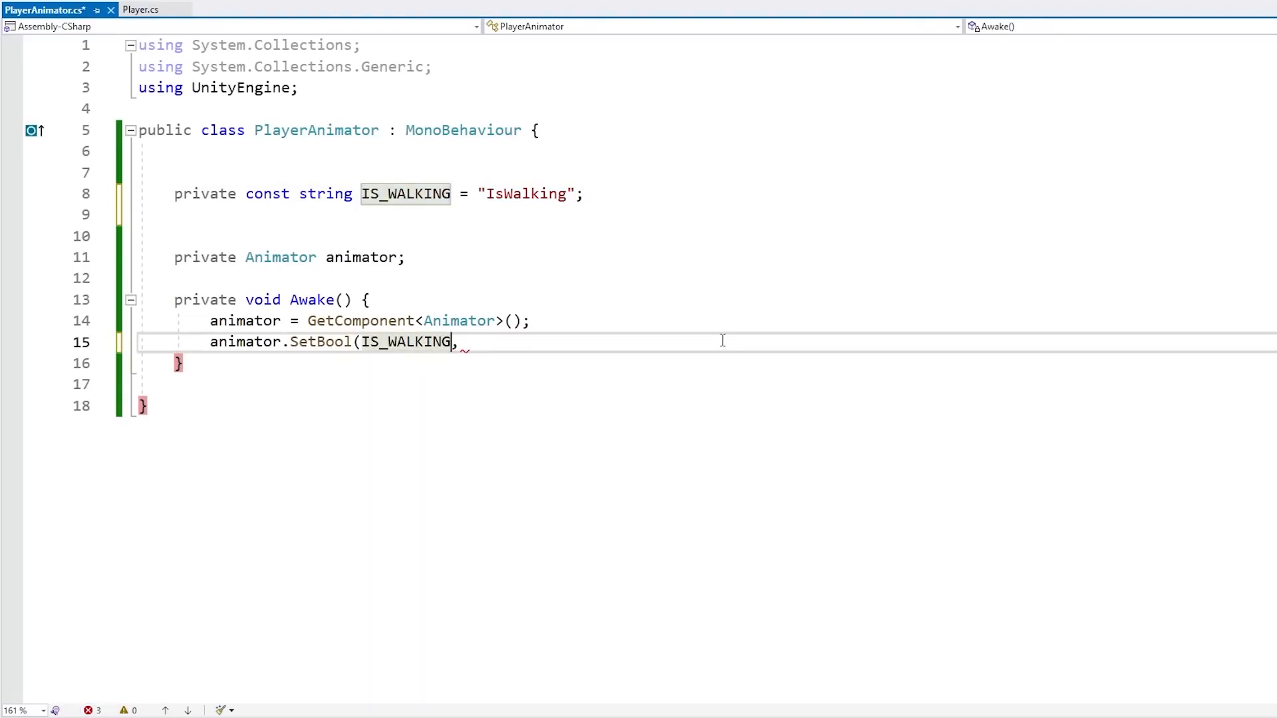
key("BackSpace")
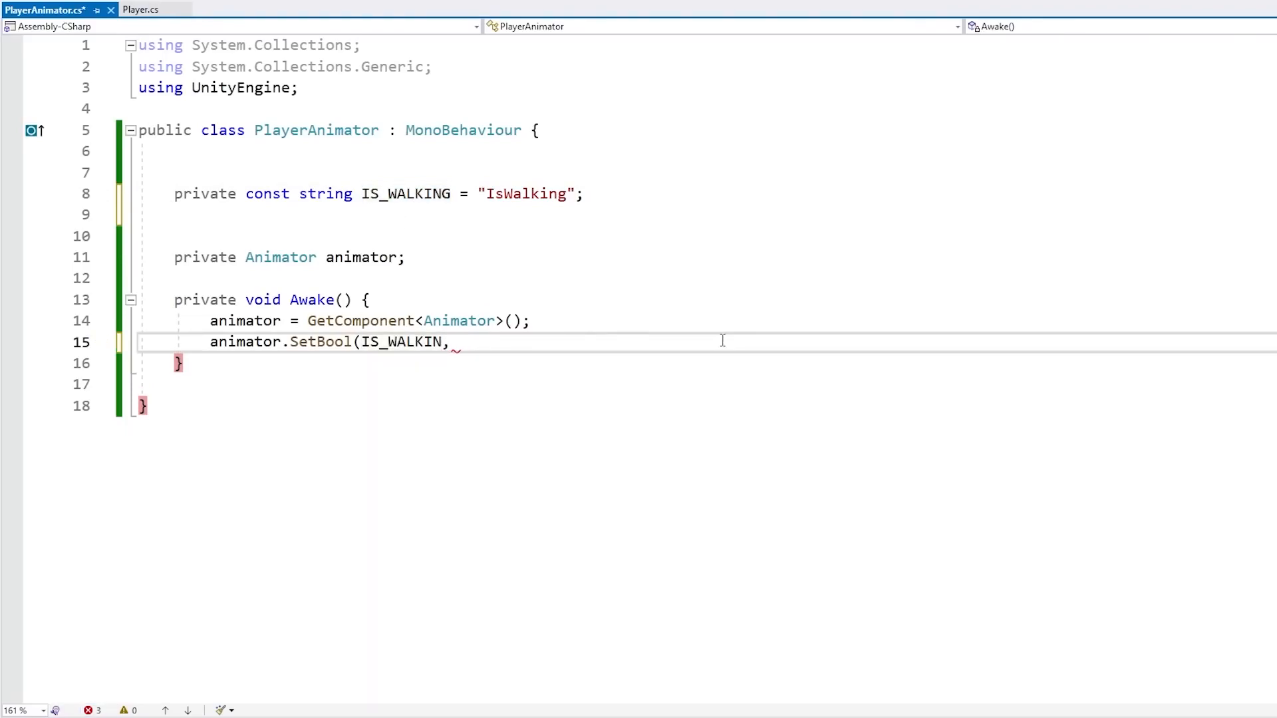
mouse_move(451, 353)
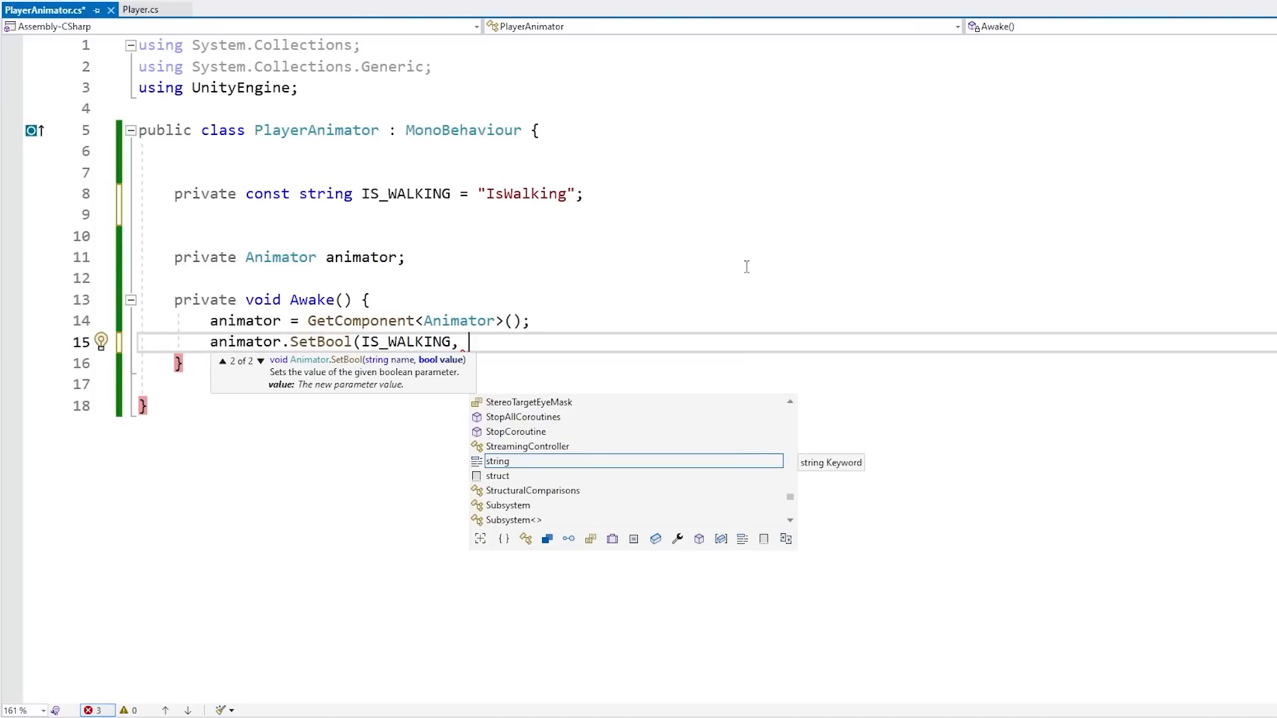
Switch to Player.cs and add an empty public bool IsWalking() method after Update
key("ctrl+Tab")
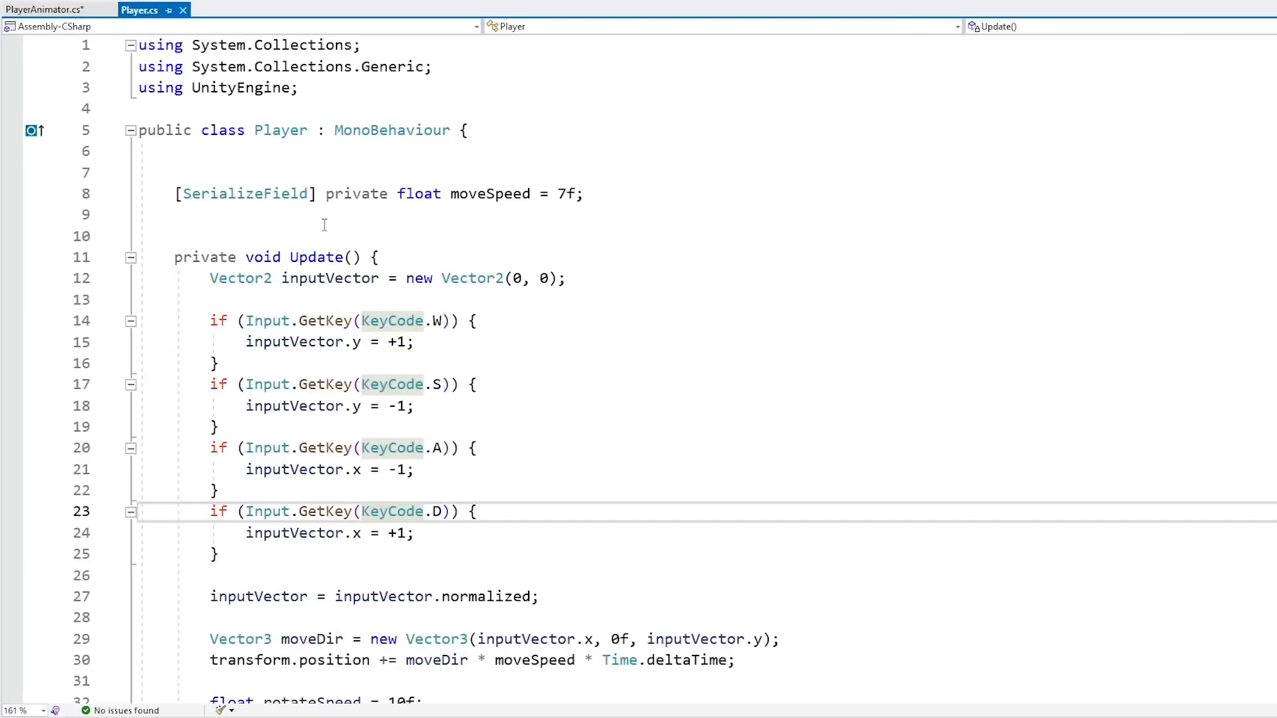
double_click(283, 130)
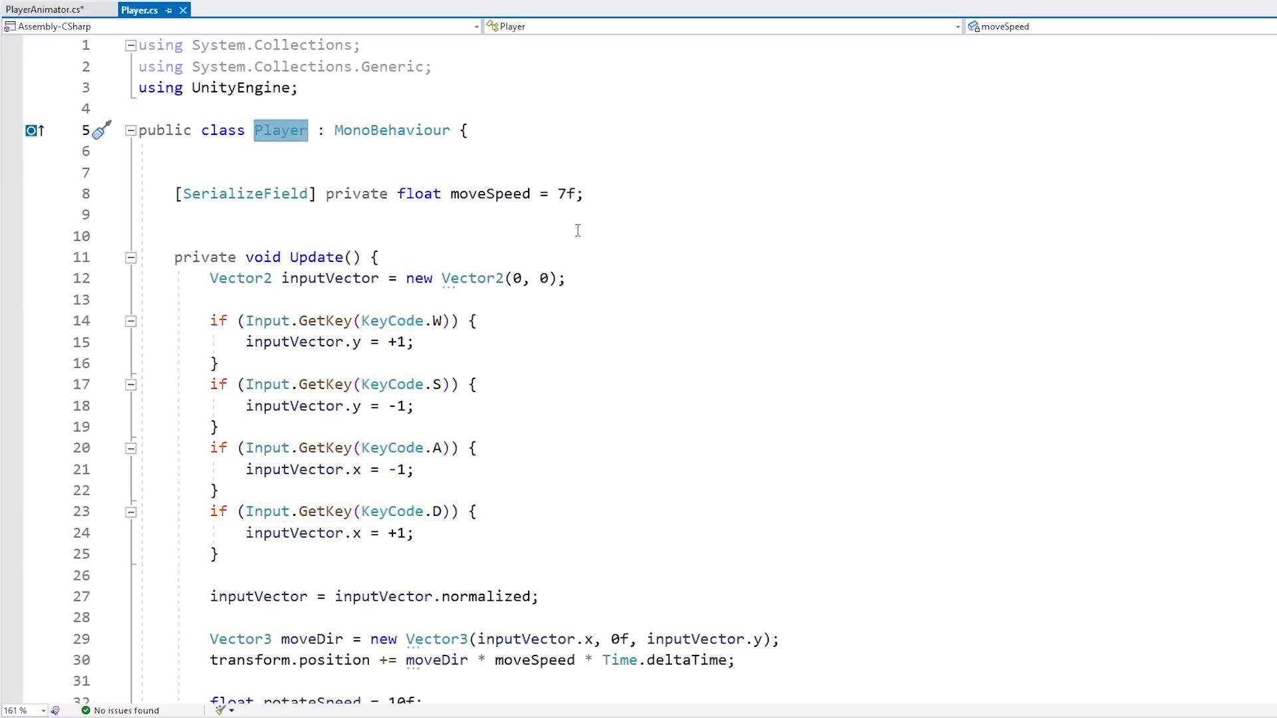
scroll(269, 310, "down", 7)
left_click(269, 310)
key("Return")
key("Return")
type("public ")
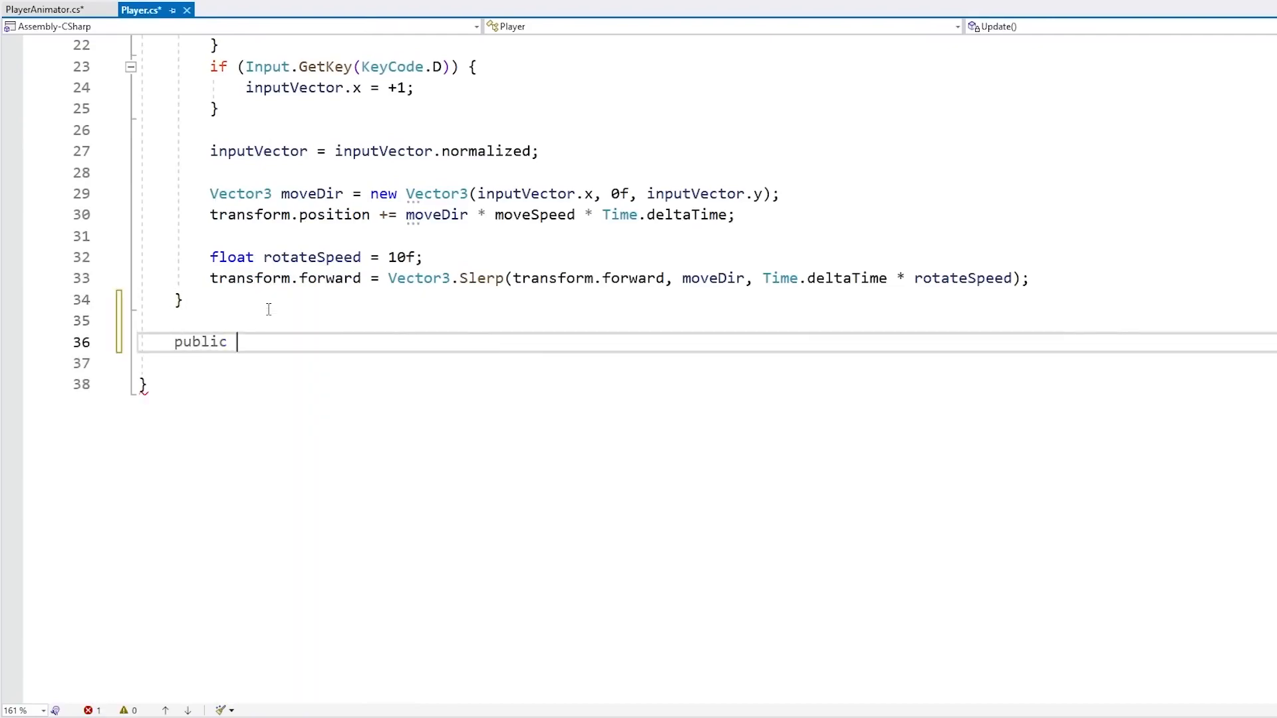
type("b")
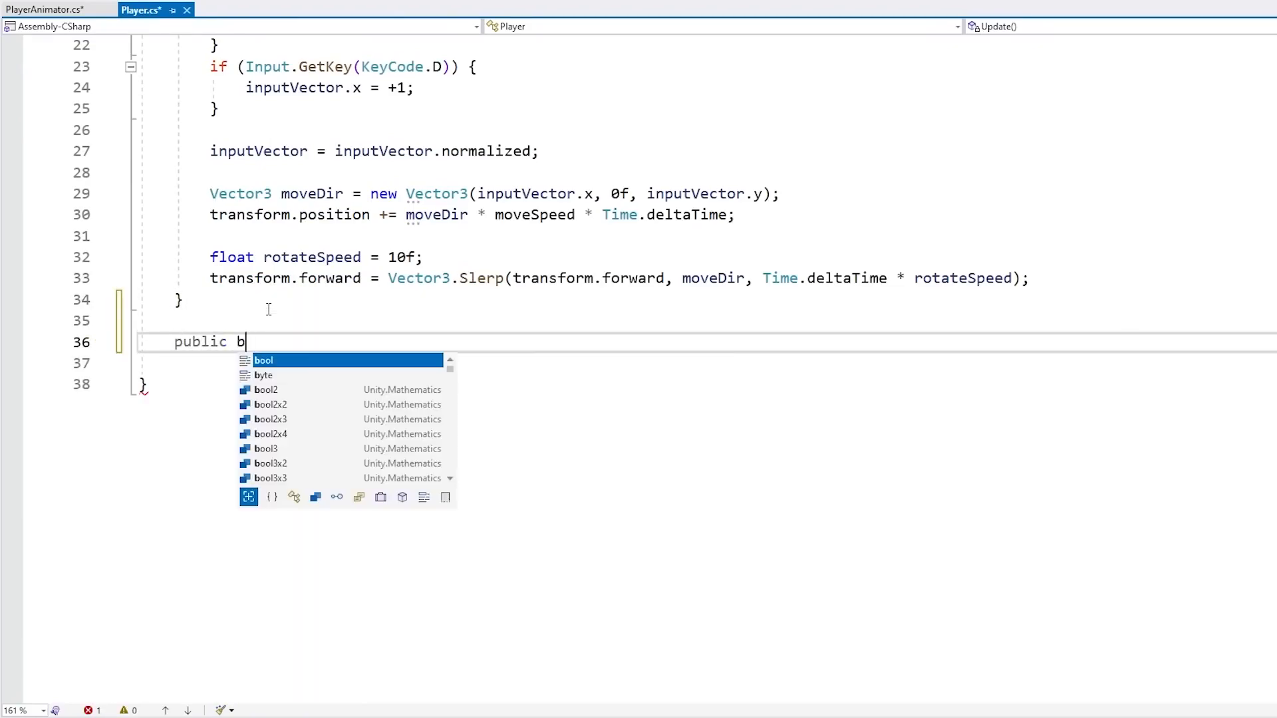
type("ool IsWalking() {")
key("Return")
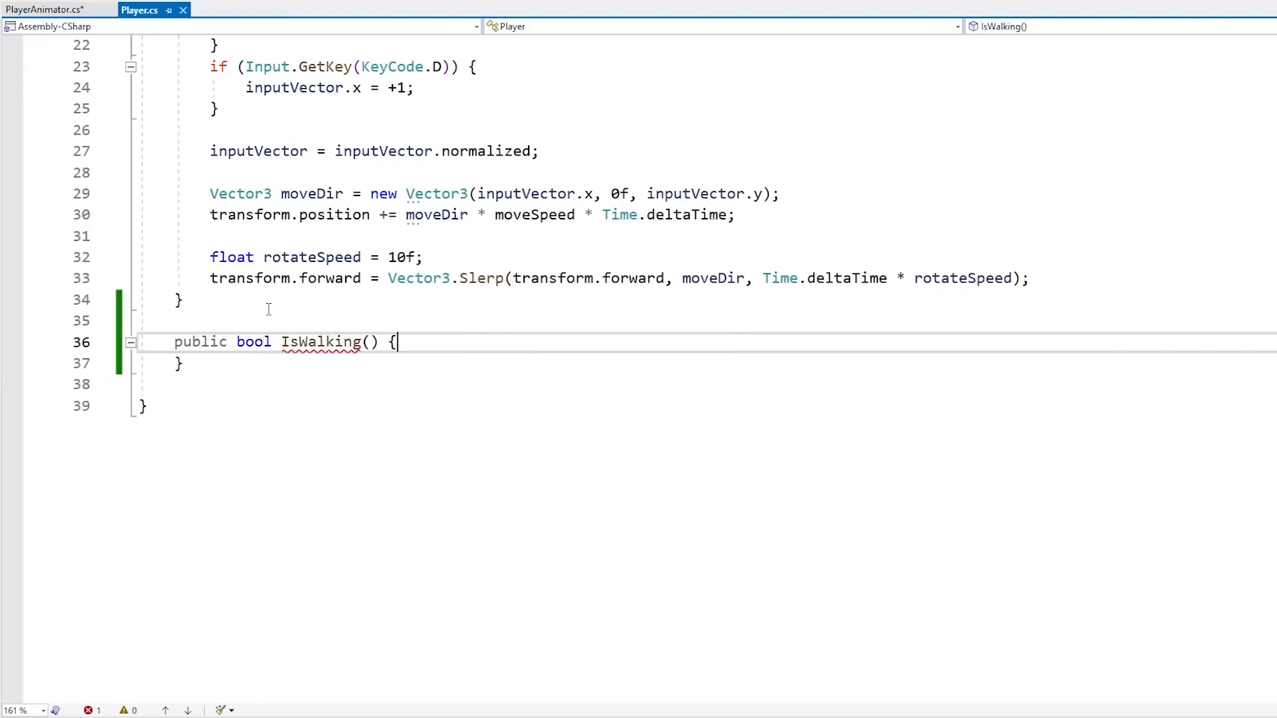
Declare a private bool isWalking field above Update in Player and save the file
scroll(268, 309, "up", 7)
left_click(271, 235)
key("Return")
type("private bool isW")
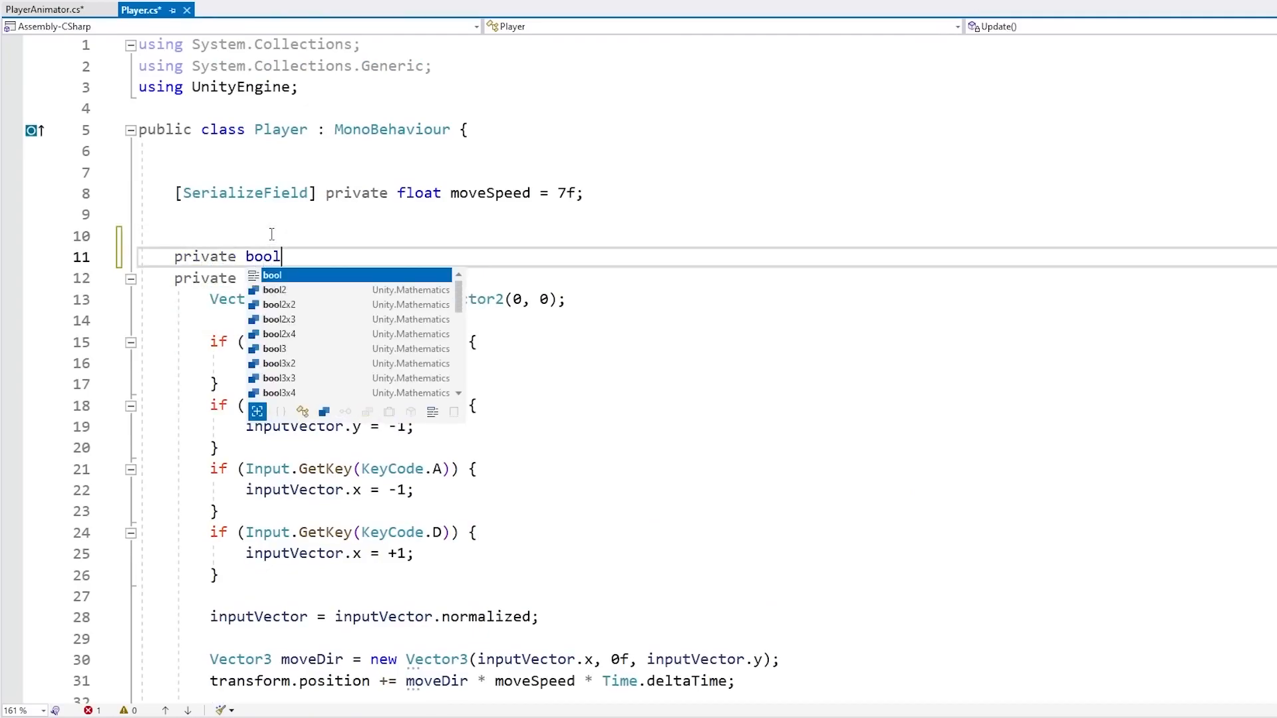
type("alking;")
key("Return")
key("Return")
key("Up")
key("Up")
key("End")
key("Left")
key("ctrl+shift+Left")
key("ctrl+s")
Set isWalking = moveDir != Vector3.zero; in Update after the position update
left_click(272, 234)
left_click_drag(290, 258, 367, 257)
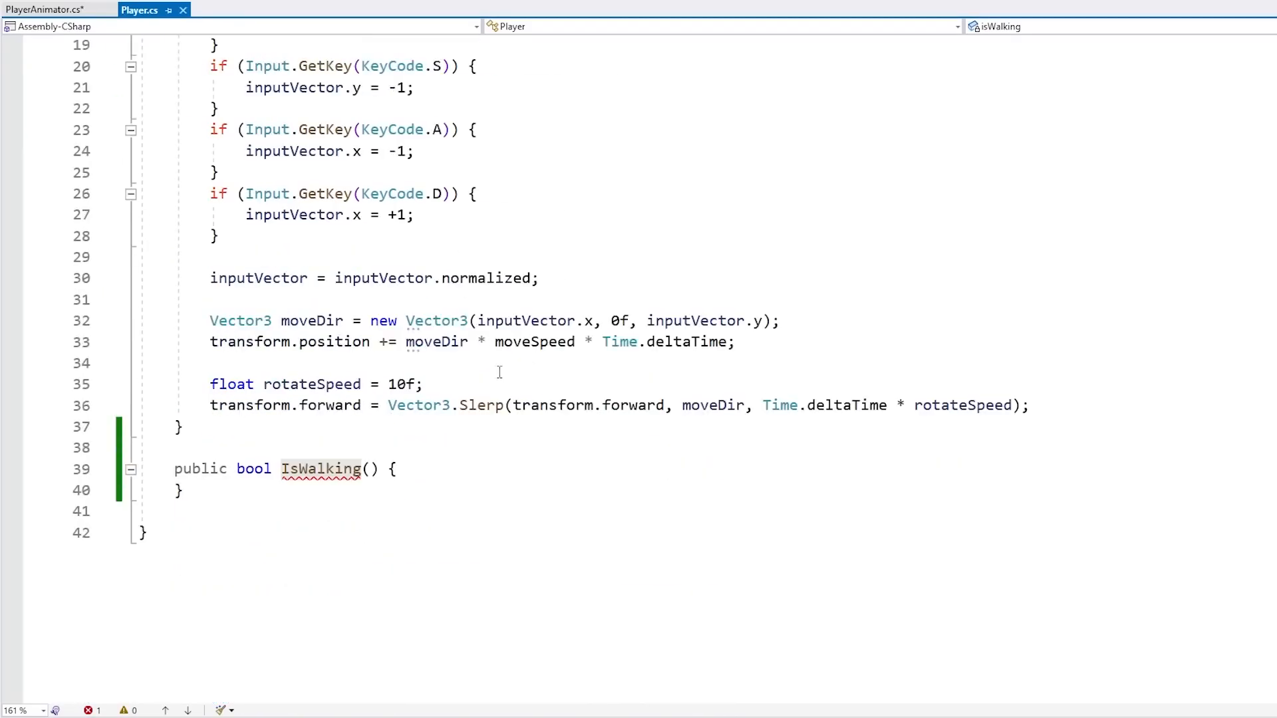
left_click(336, 469)
double_click(332, 472)
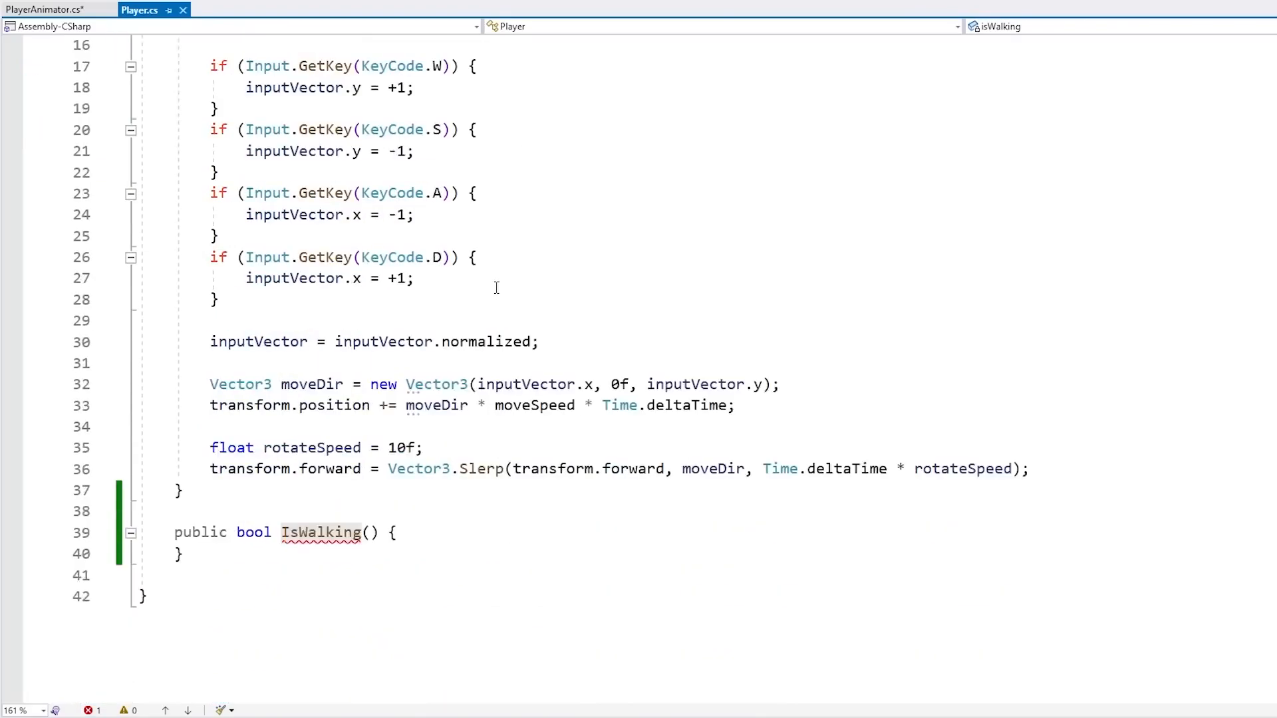
scroll(495, 285, "down", 1)
left_click(308, 321)
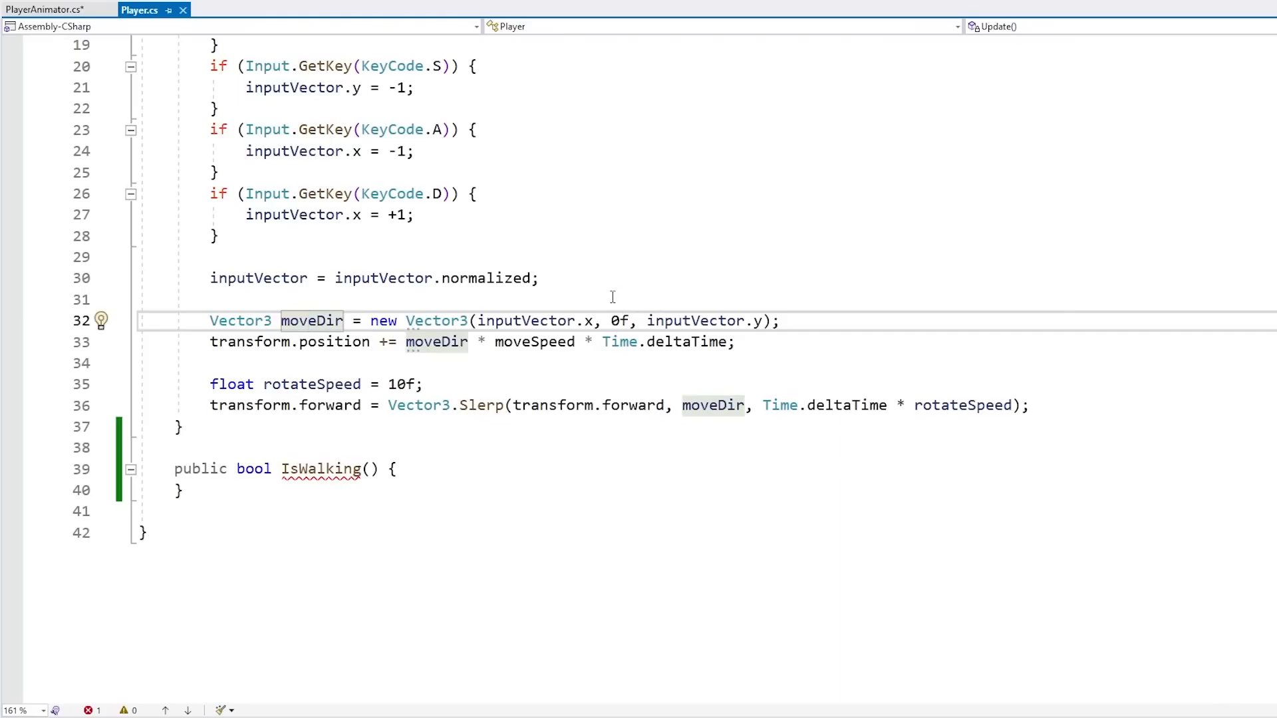
left_click(383, 359)
key("Return")
type("isWalking = moveDir")
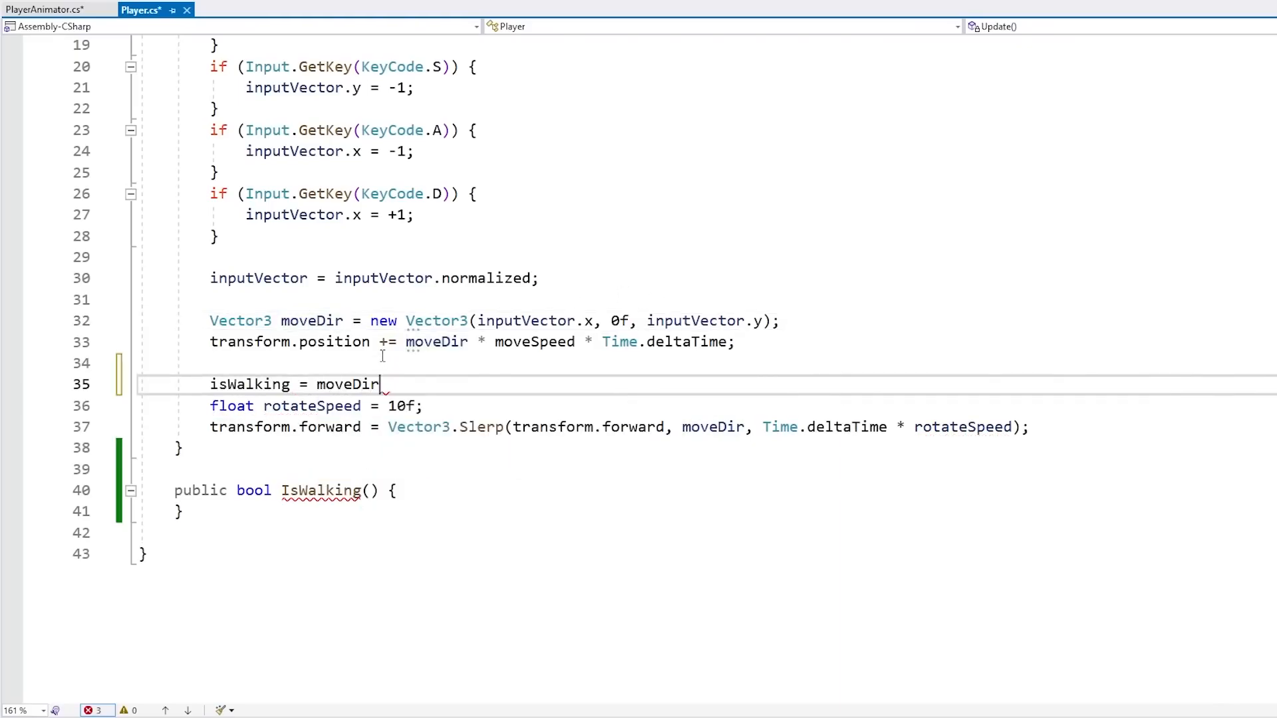
type(" != Vector3.zero")
key("Return")
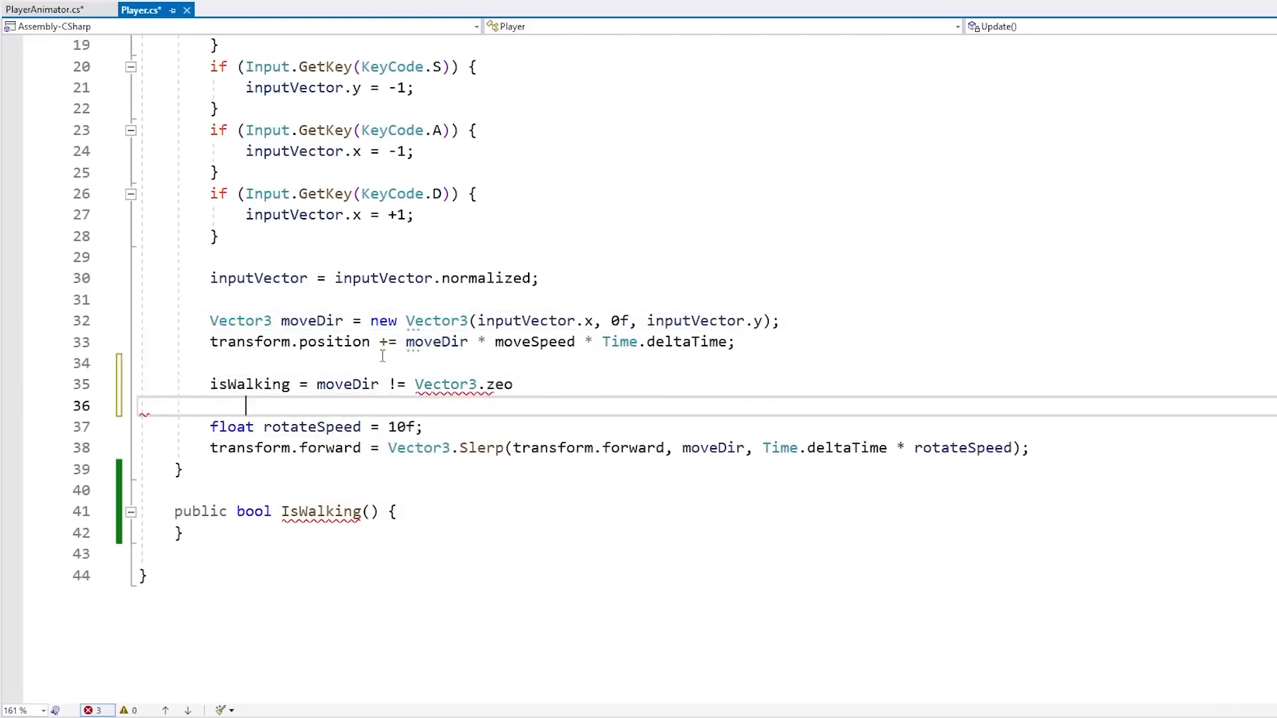
key("BackSpace")
type(";")
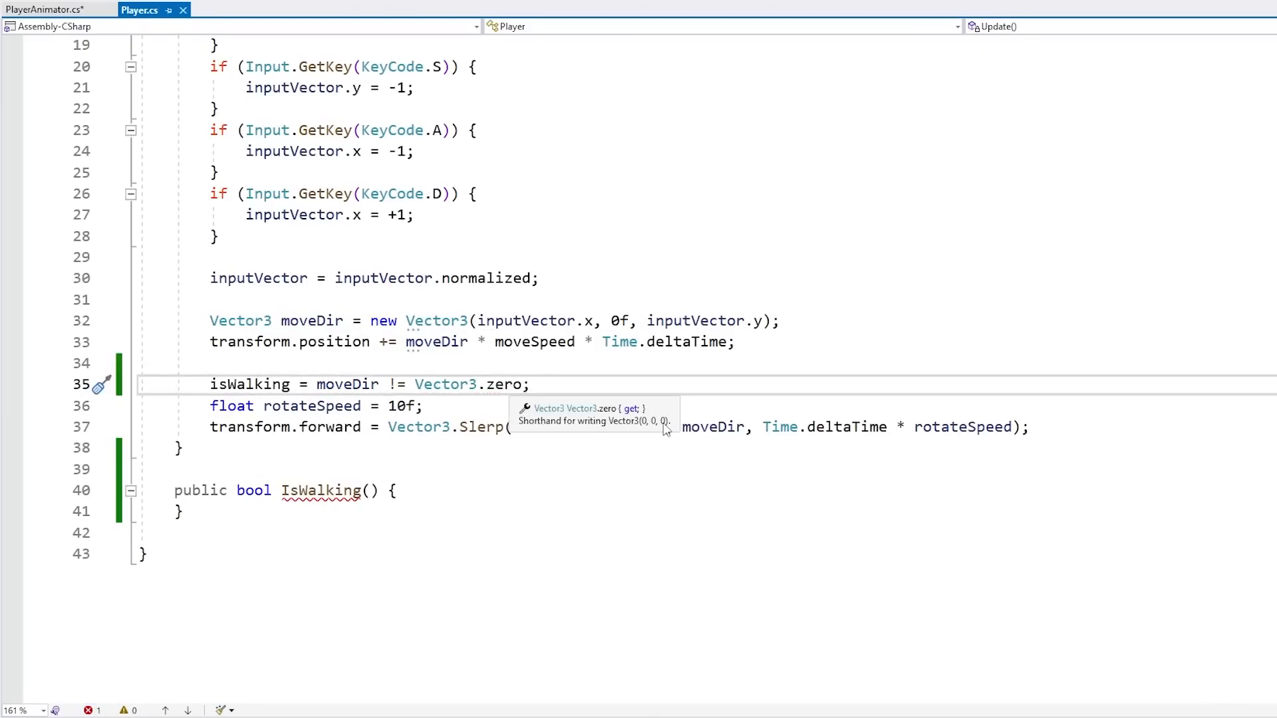
Make the IsWalking() method return isWalking
key("Return")
double_click(333, 384)
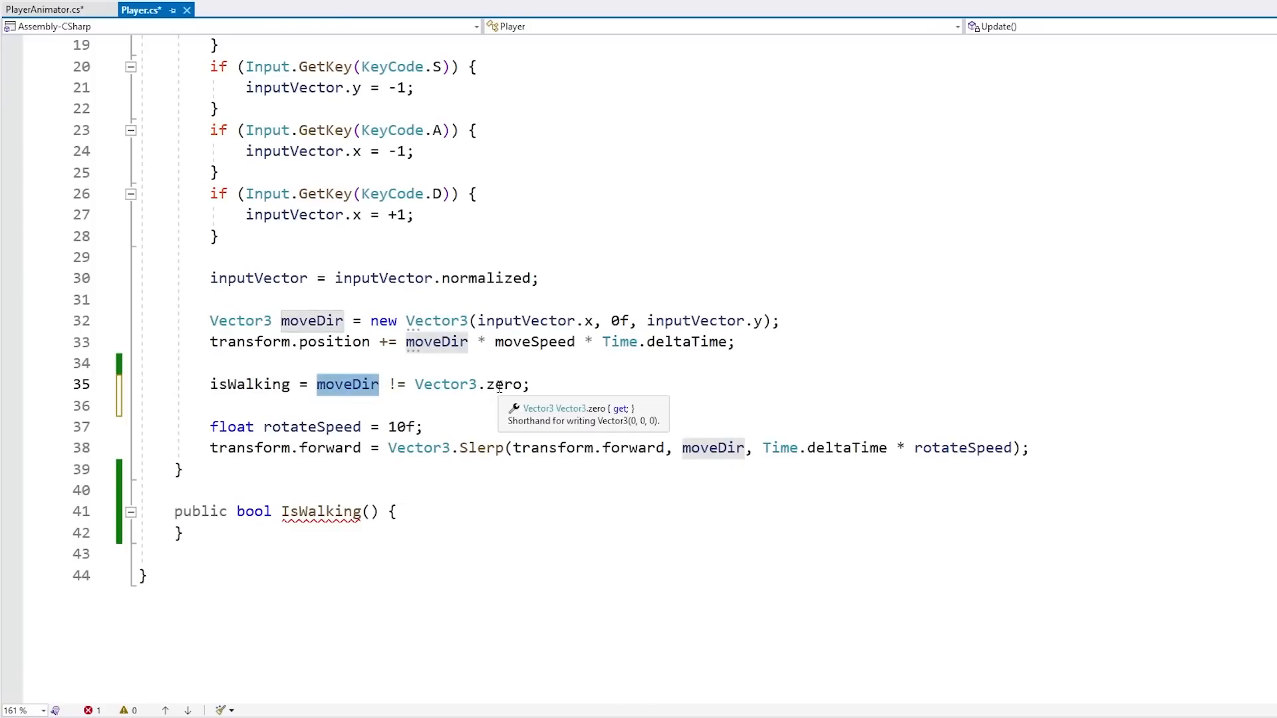
double_click(277, 384)
scroll(326, 454, "up", 3)
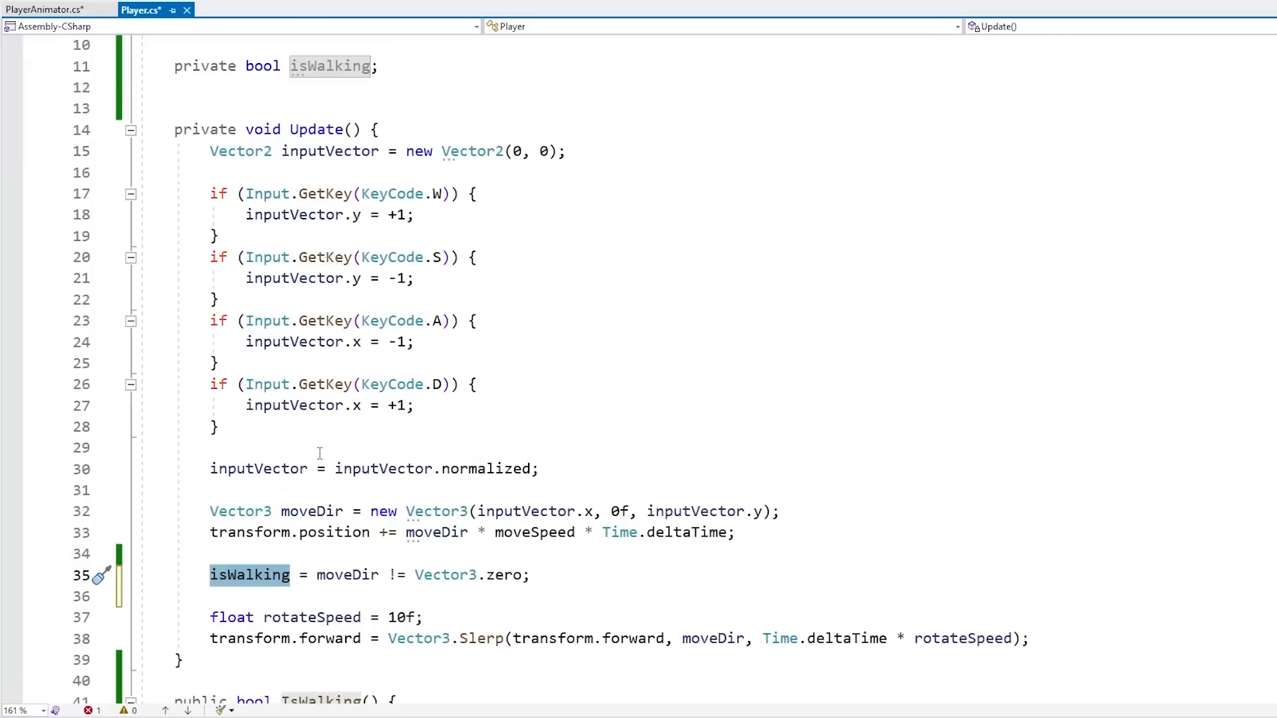
scroll(413, 551, "down", 2)
left_click(423, 574)
key("Return")
type("return isWalking;")
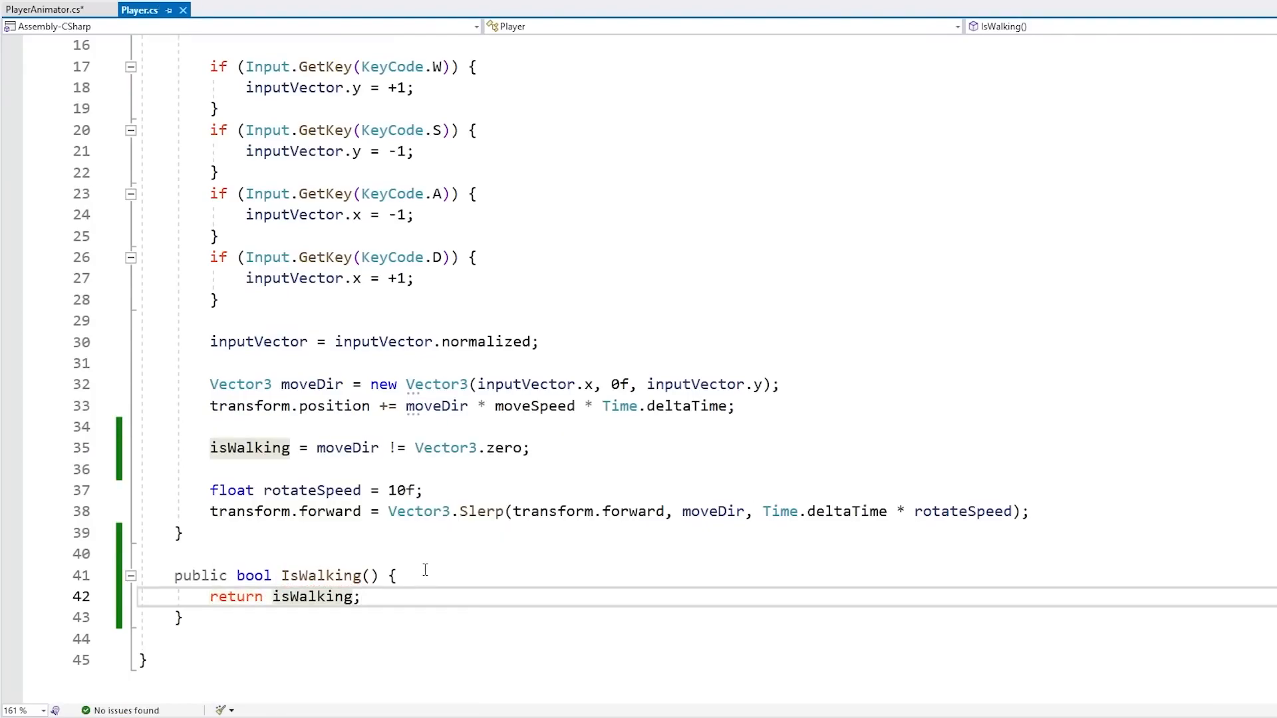
In PlayerAnimator, add a [SerializeField] private Player player field above the animator field and save
key("ctrl+Tab")
left_click(308, 237)
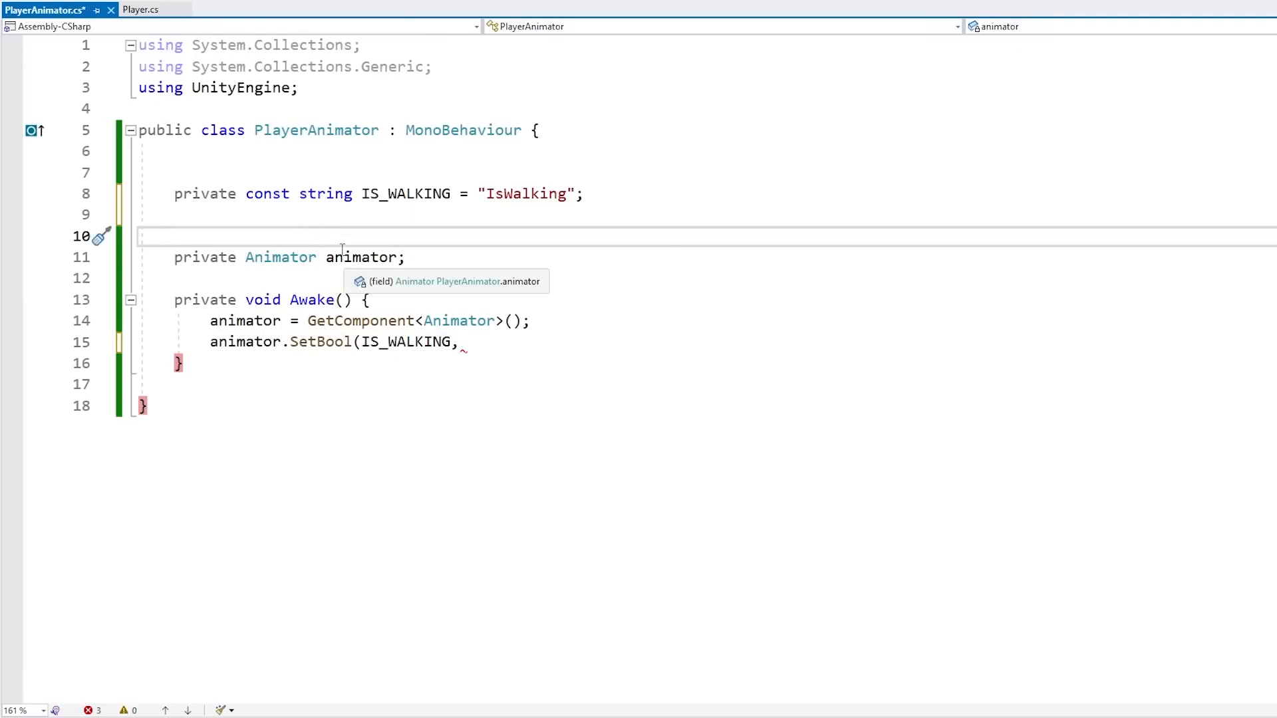
key("Return")
type("[Seri")
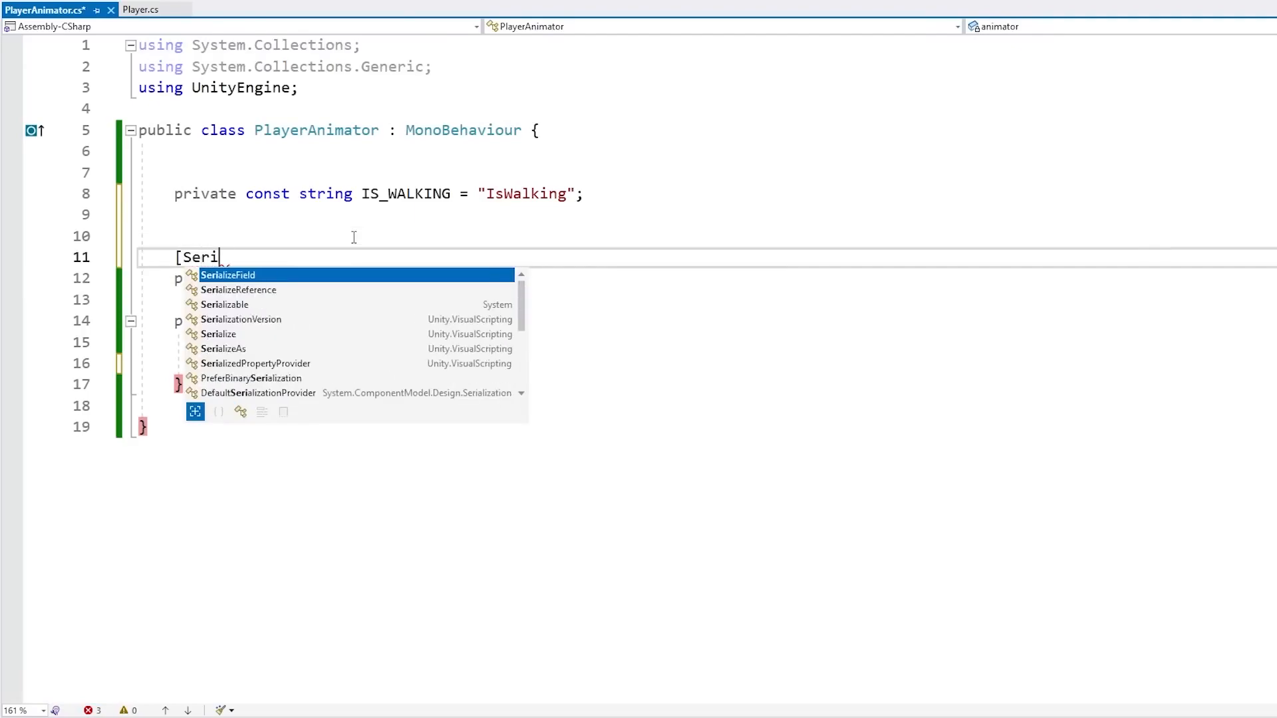
type("alizeField] private Player player;")
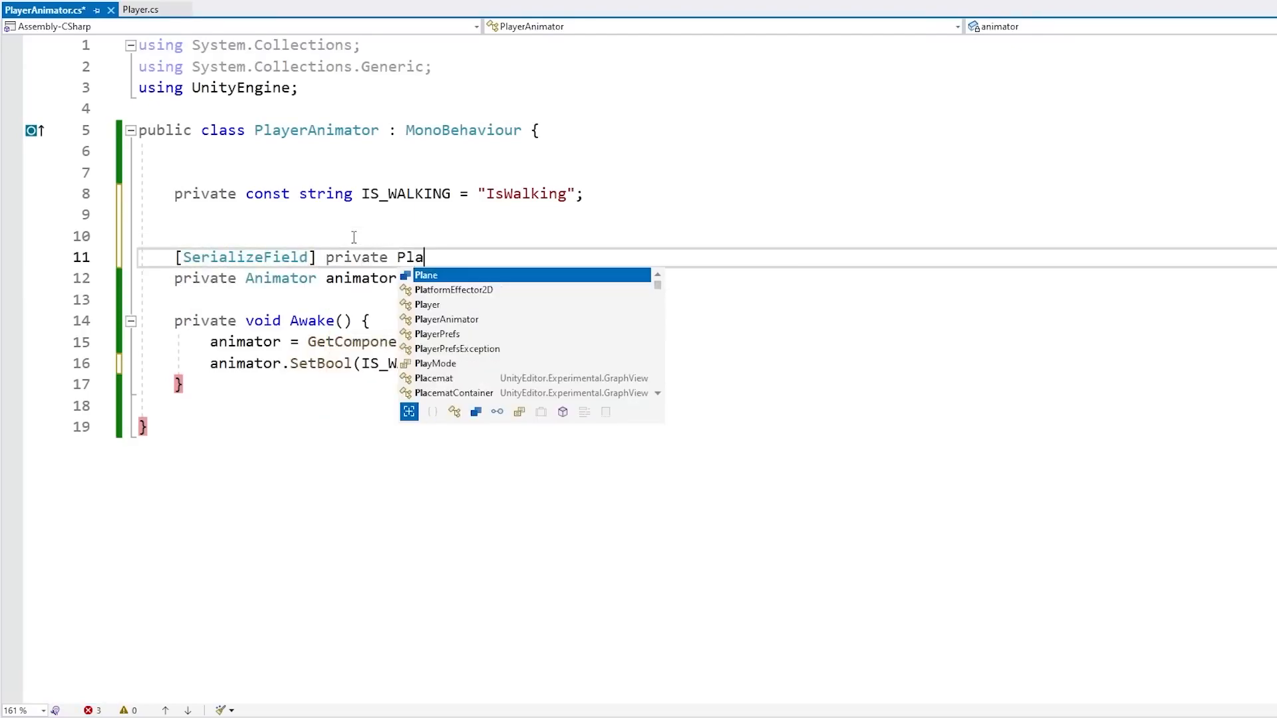
key("Return")
key("Return")
key("ctrl+s")
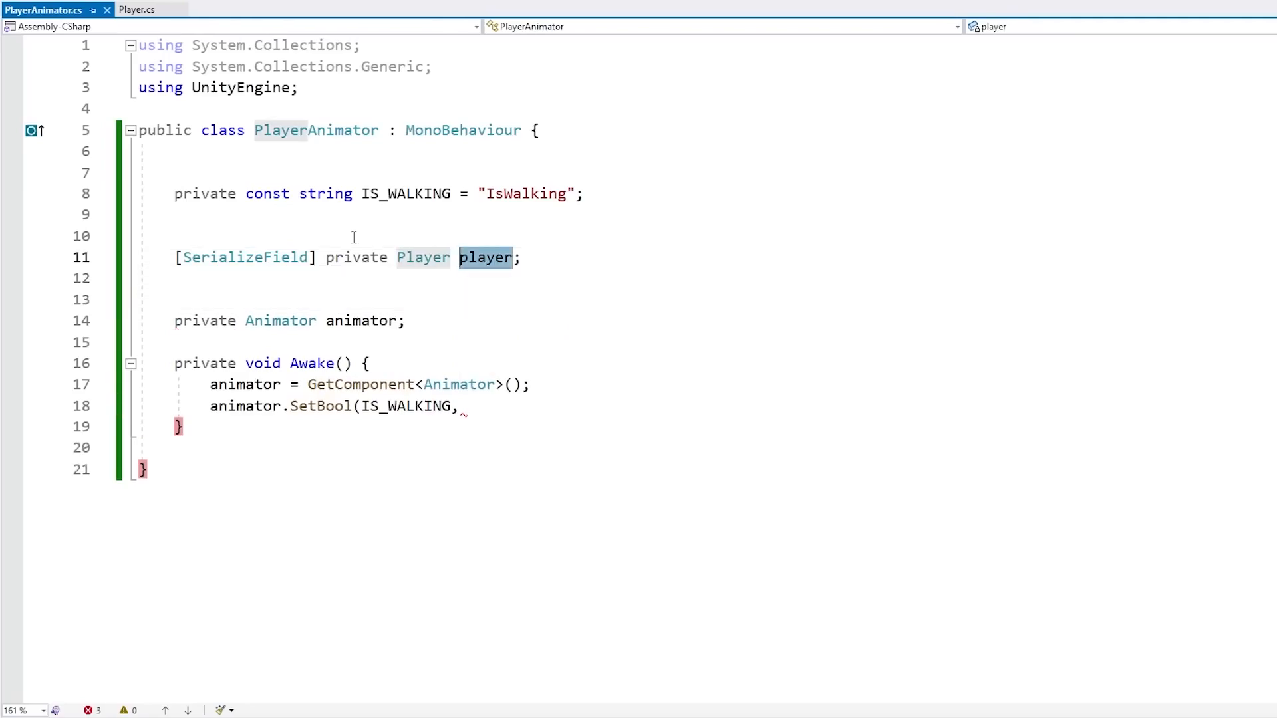
Comment out the unfinished SetBool line in Awake
key("Down")
key("Down")
key("Down")
key("Down")
key("Down")
key("Down")
key("Down")
key("Home")
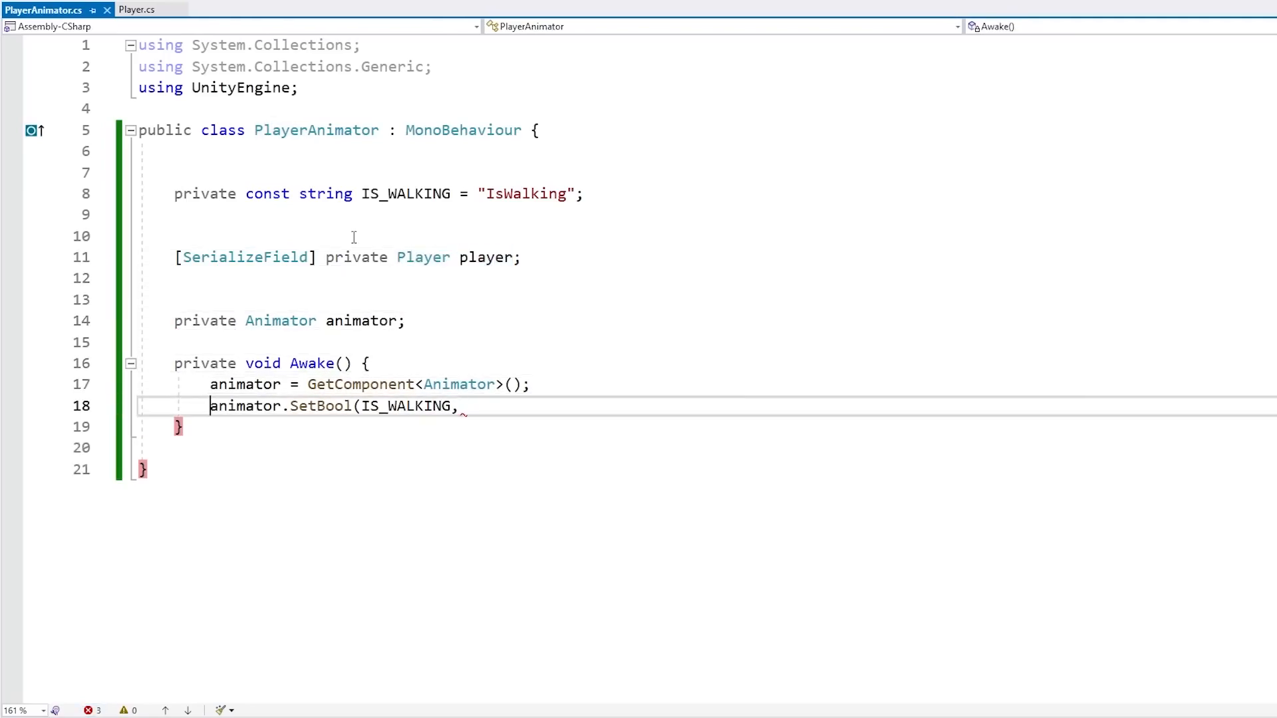
type("//")
key("End")
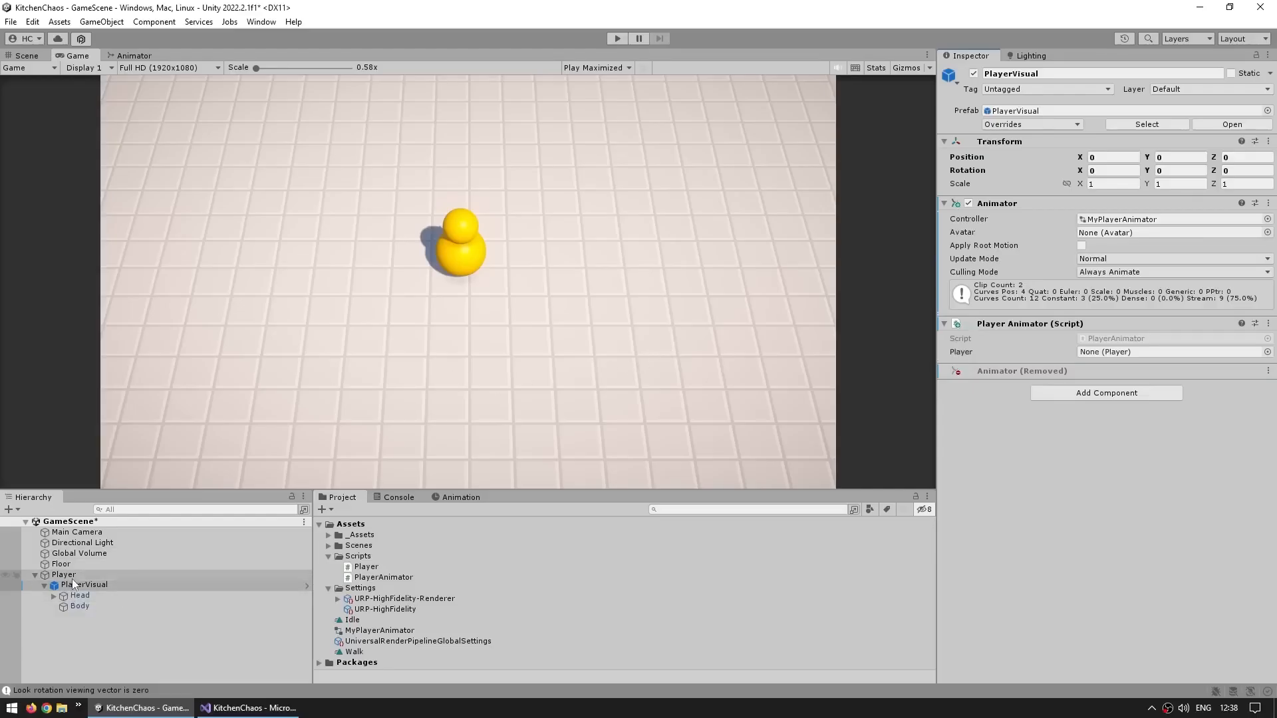
Assign the Player object to the Player field of PlayerVisual's Player Animator component
left_click(66, 577)
left_click_drag(69, 581, 1134, 353)
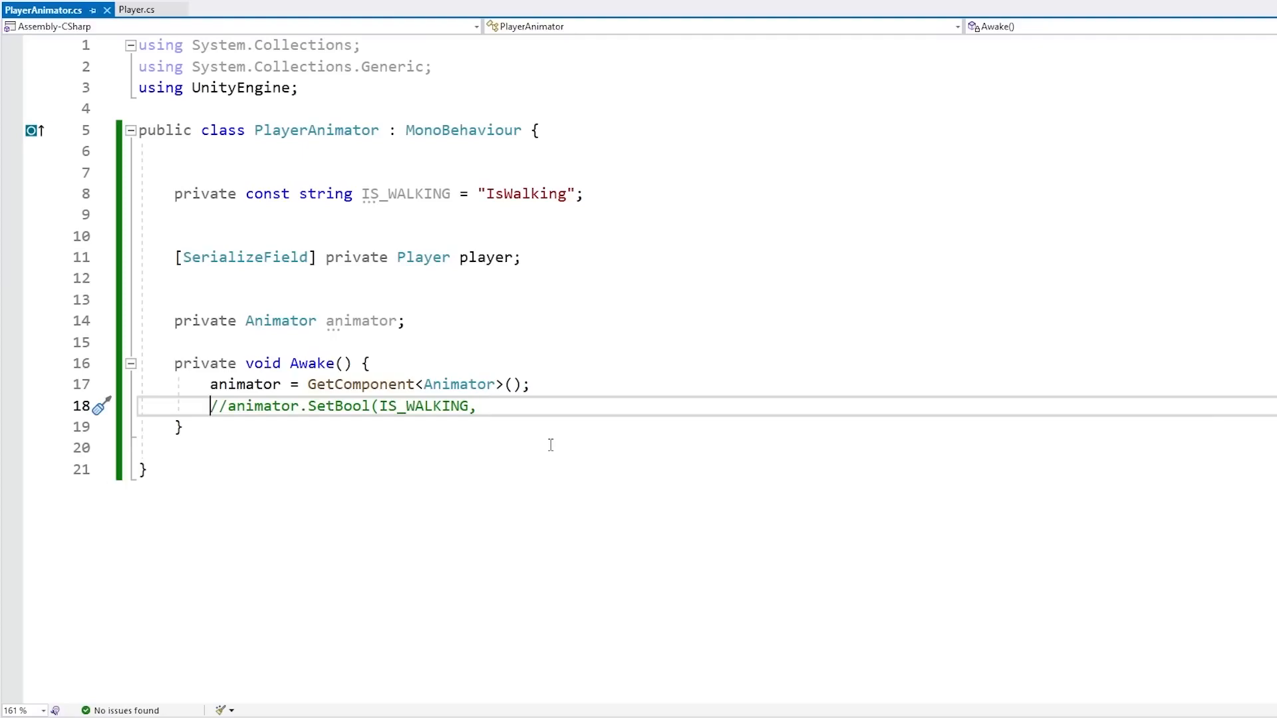
Uncomment the SetBool line and pass player.IsWalking() as its value
key("Delete")
key("Delete")
key("End")
type("pla")
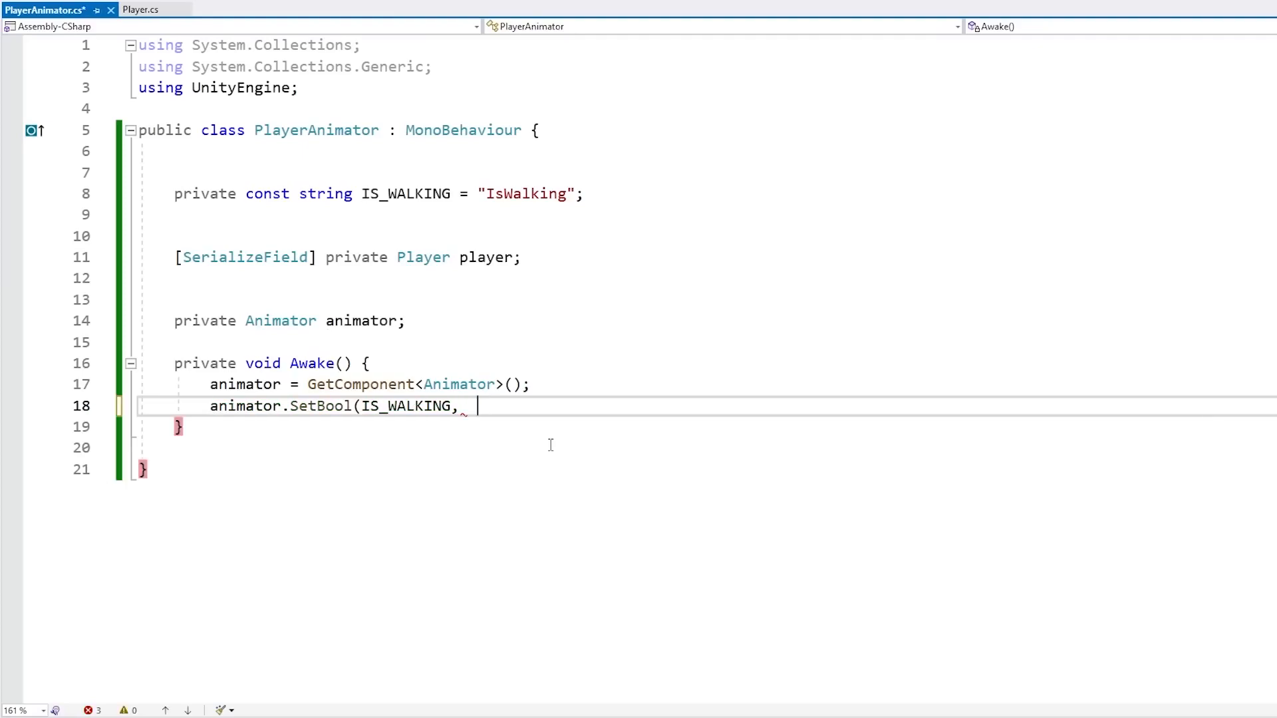
type("yer.iswa")
key("Tab")
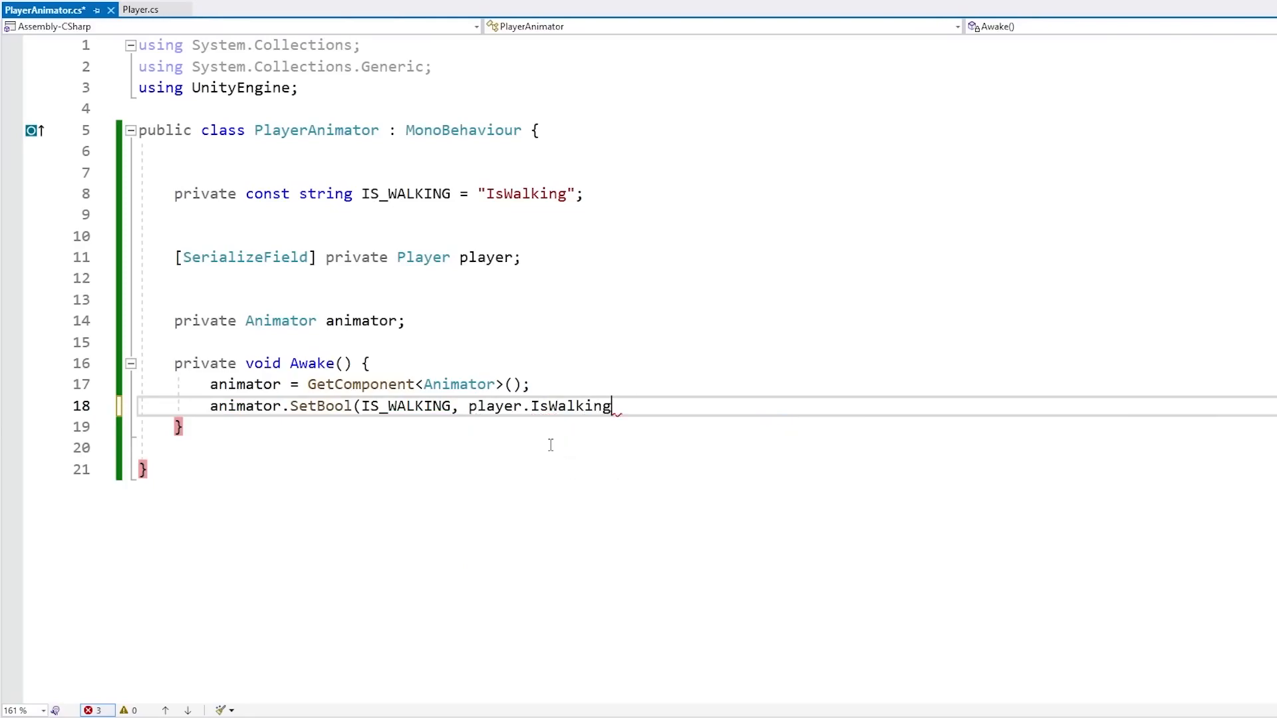
type("()")
key("shift+Up")
key("Down")
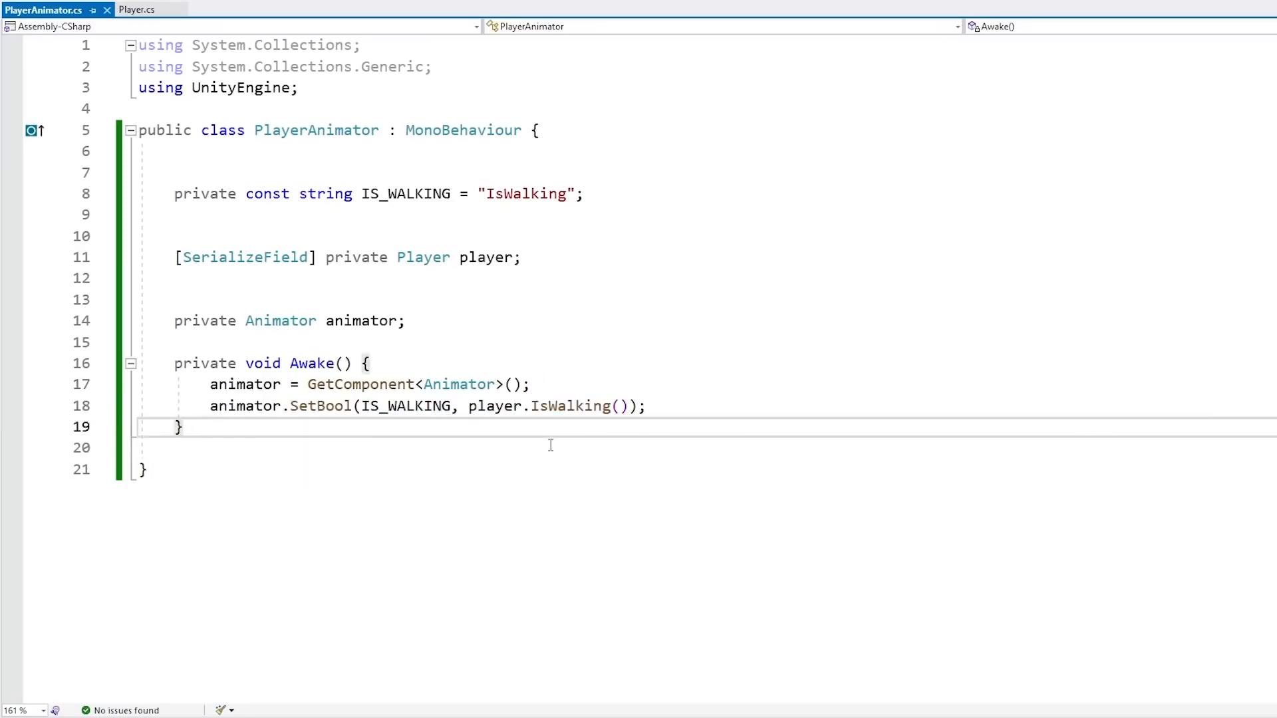
Add a private Update method, move the SetBool call from Awake into it, and save
key("Return")
key("Return")
type("private void Update() {")
key("Return")
key("Up")
key("Up")
key("Up")
key("Up")
key("End")
key("shift+Up")
key("ctrl+x")
key("Down")
key("Down")
key("Down")
key("ctrl+v")
key("Delete")
key("Down")
key("ctrl+s")
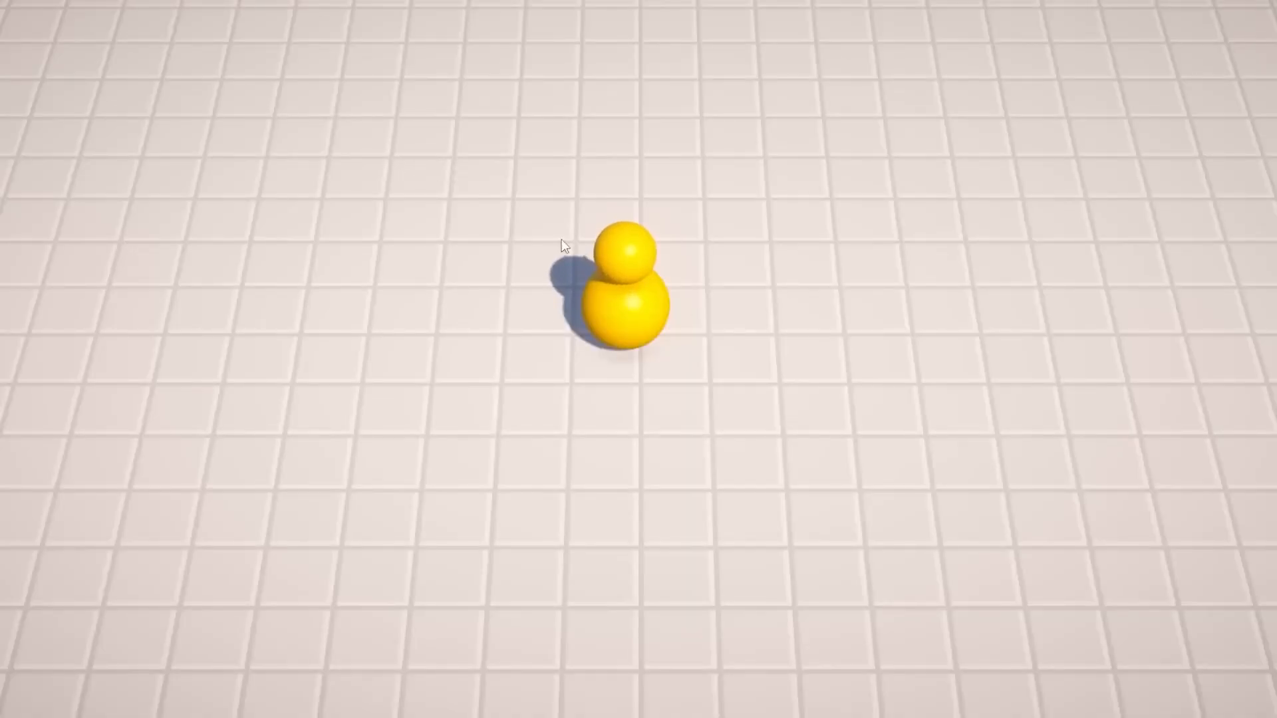
Walk the player around in several directions in Play mode to test the animation
key("d")
key("s")
key("a")
key("s")
key("d")
key("w")
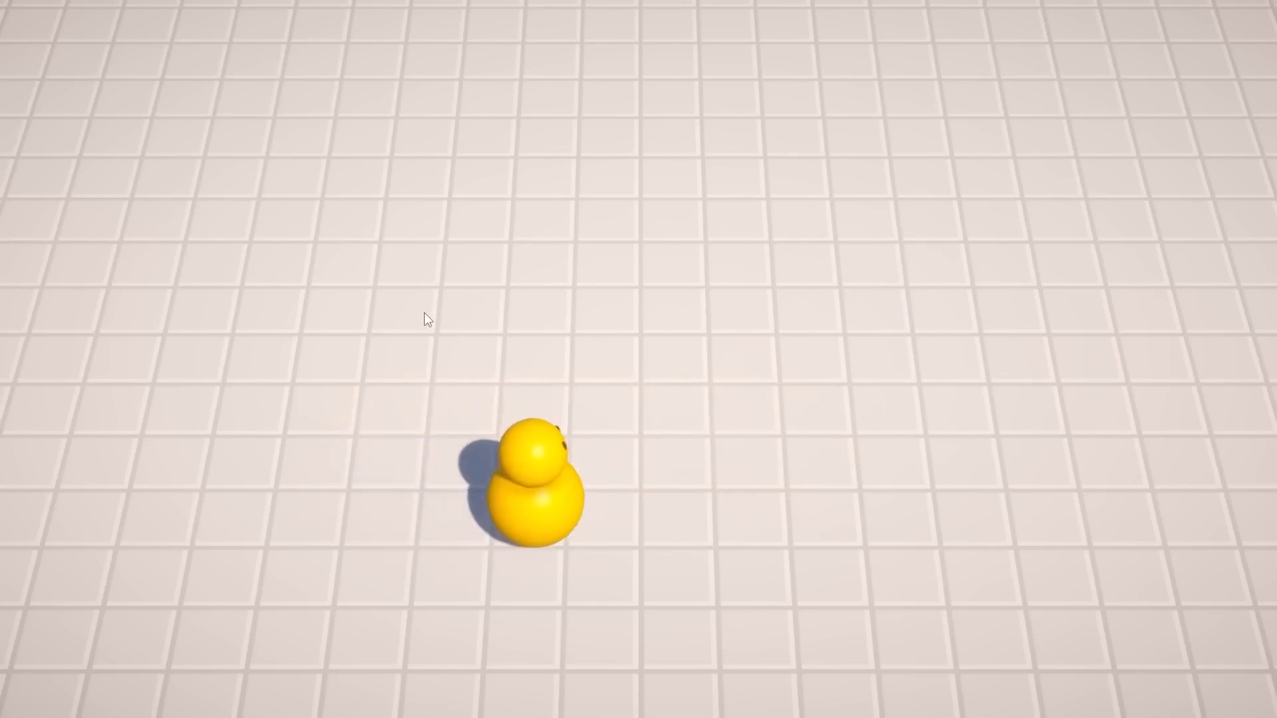
key("s")
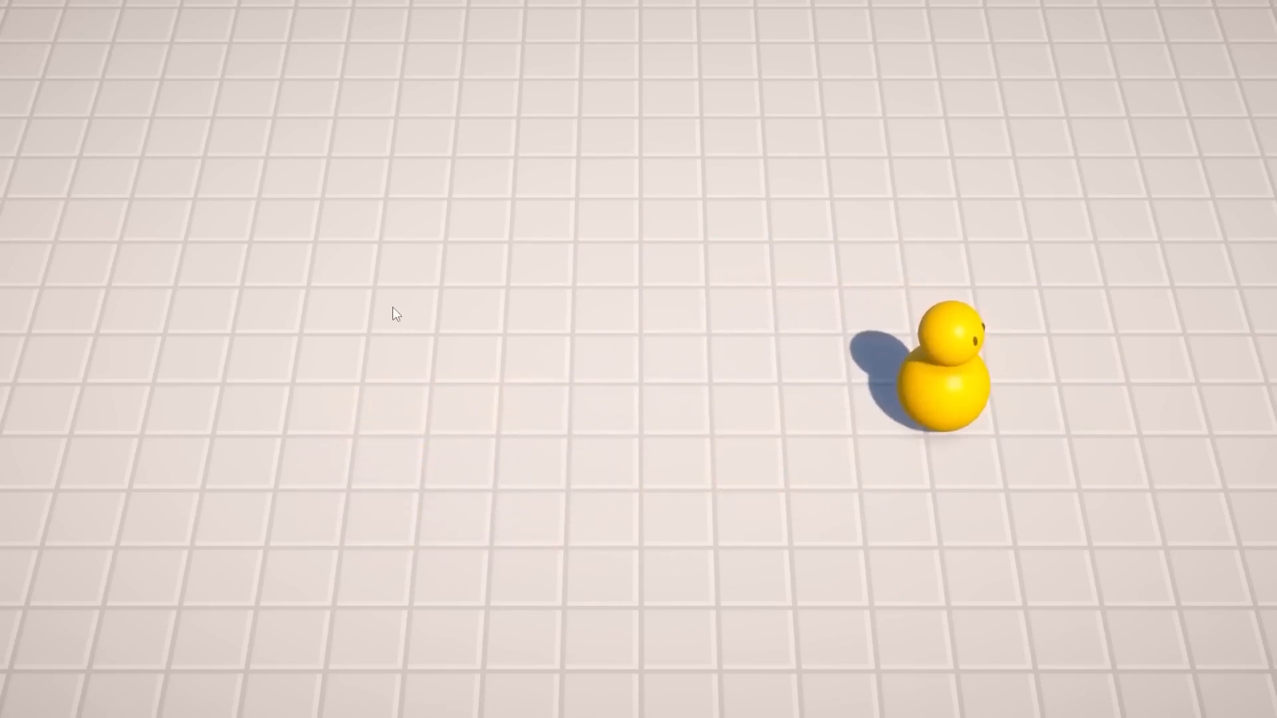
key("w")
key("a")
key("s")
key("d")
key("w")
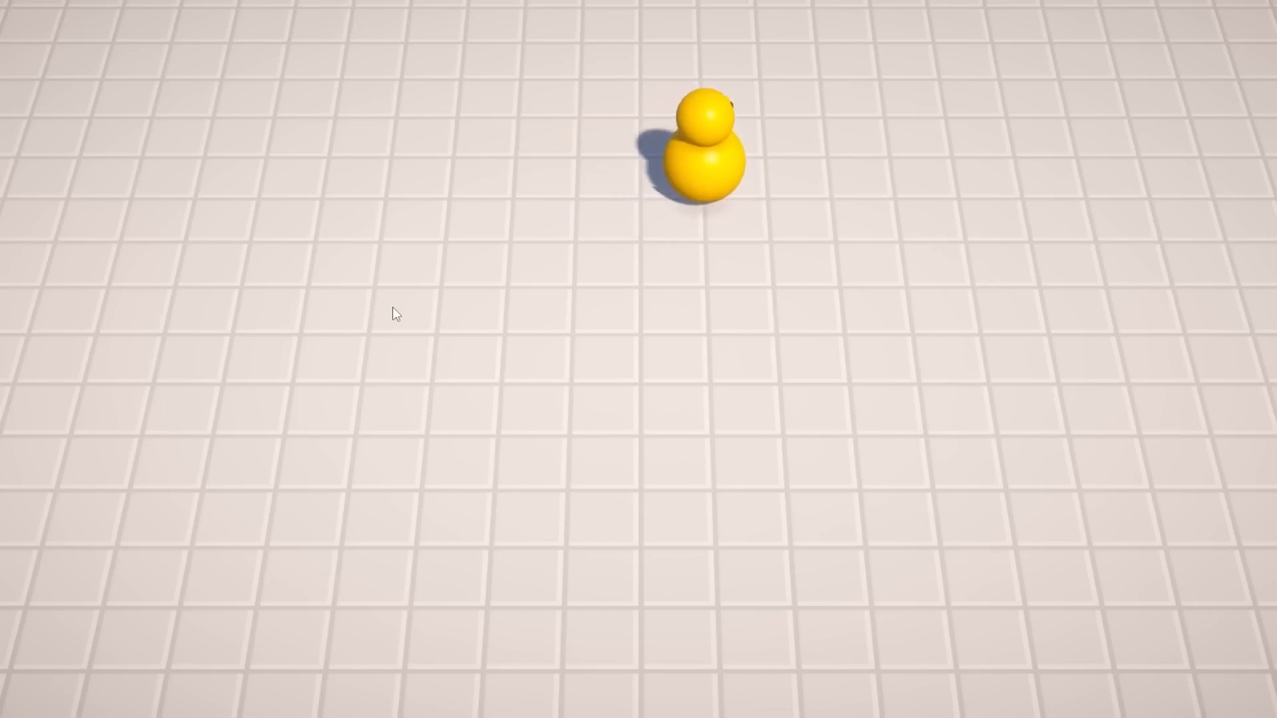
key("s")
key("a")
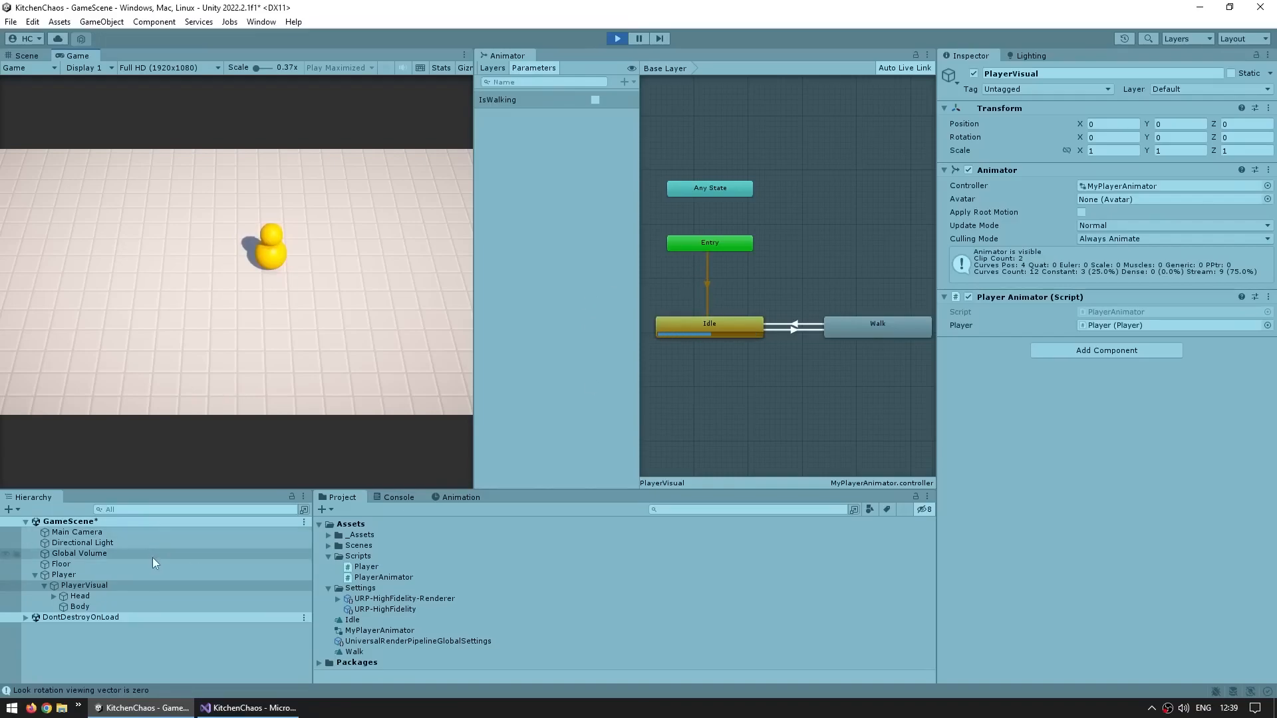
Select PlayerVisual and watch the Animator's Idle and Walk states while moving the player
left_click(116, 589)
left_click(318, 333)
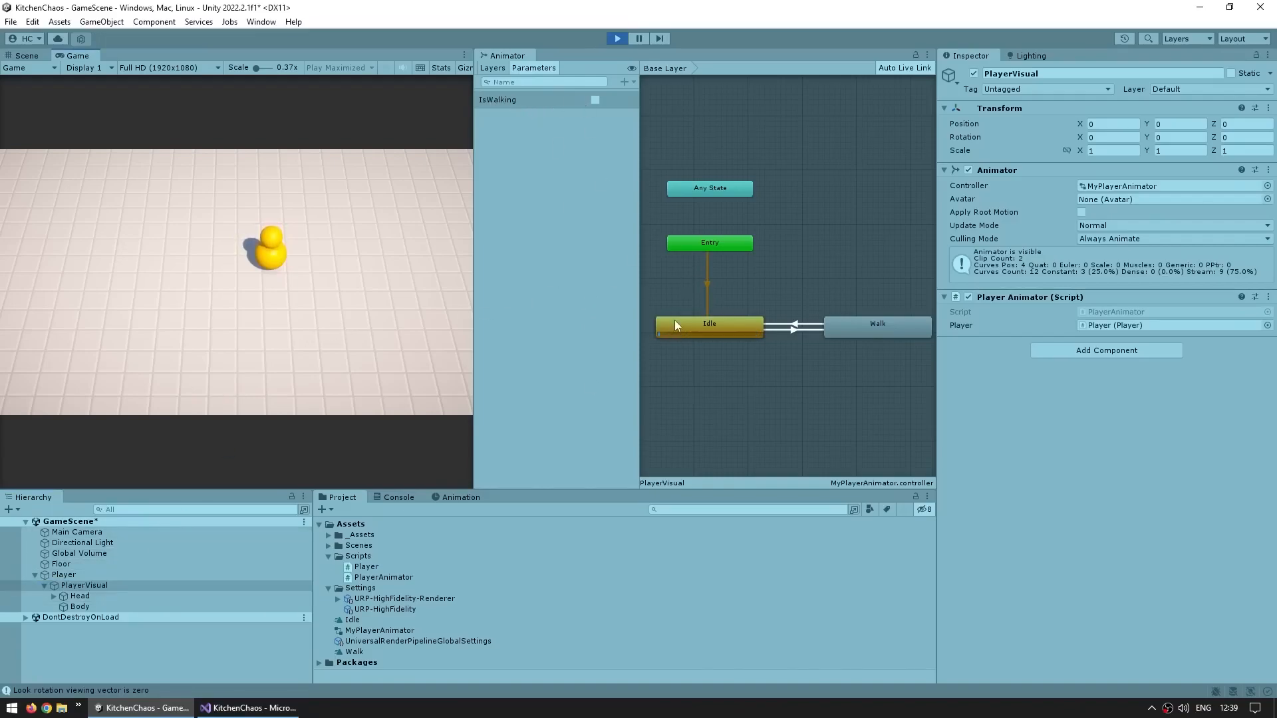
key("d")
key("w")
key("a")
key("d")
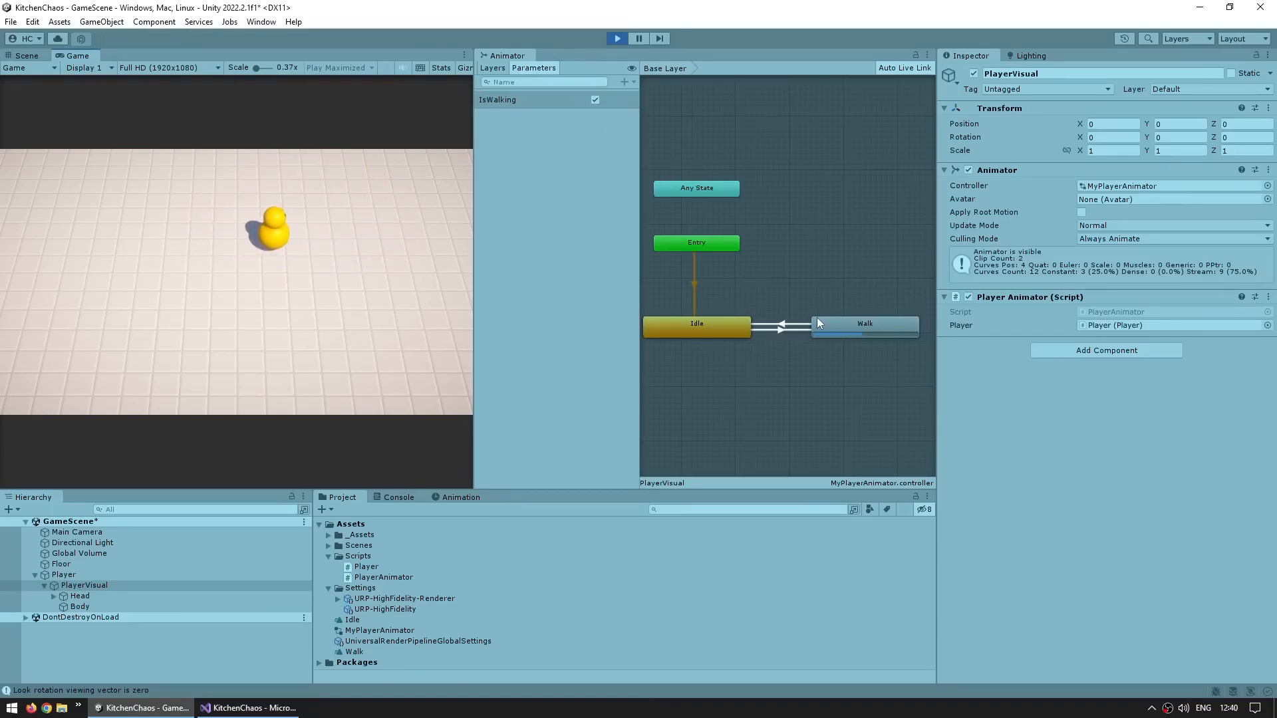
middle_click_drag(792, 318, 804, 319)
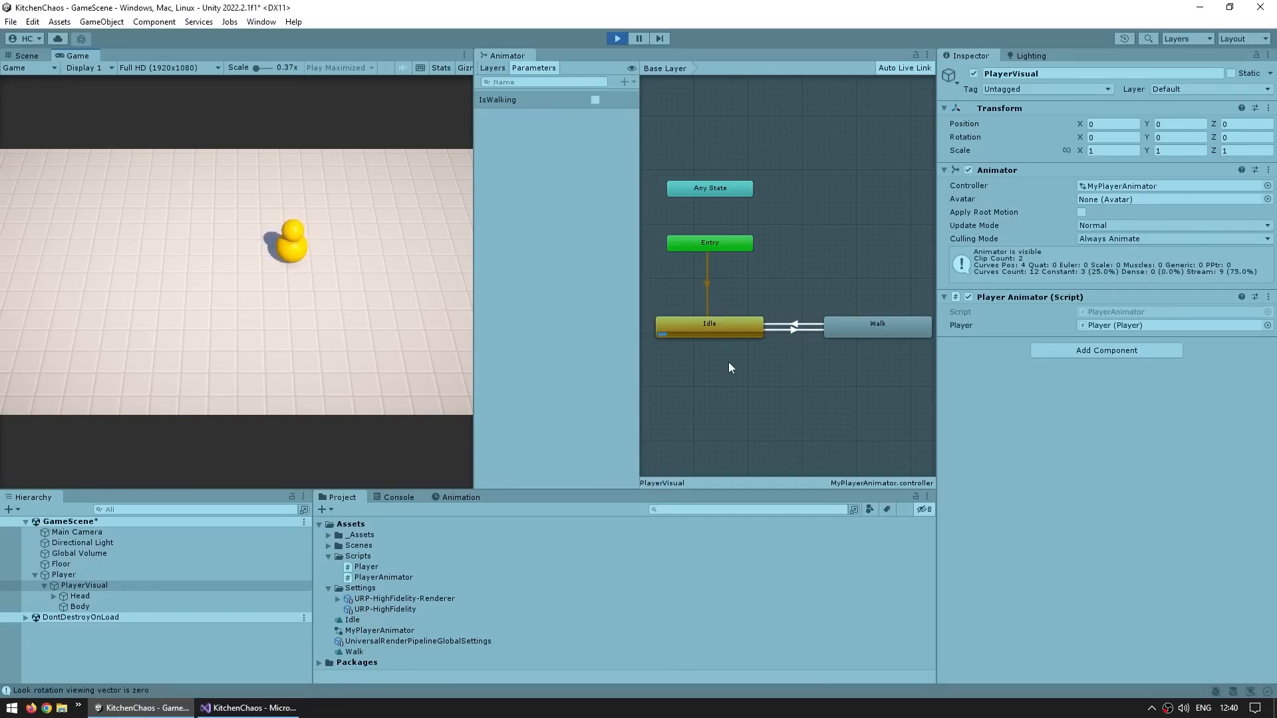
Compare the Animator's IsWalking parameter with the IS_WALKING constant and its SetBool call in the script
left_click(499, 101)
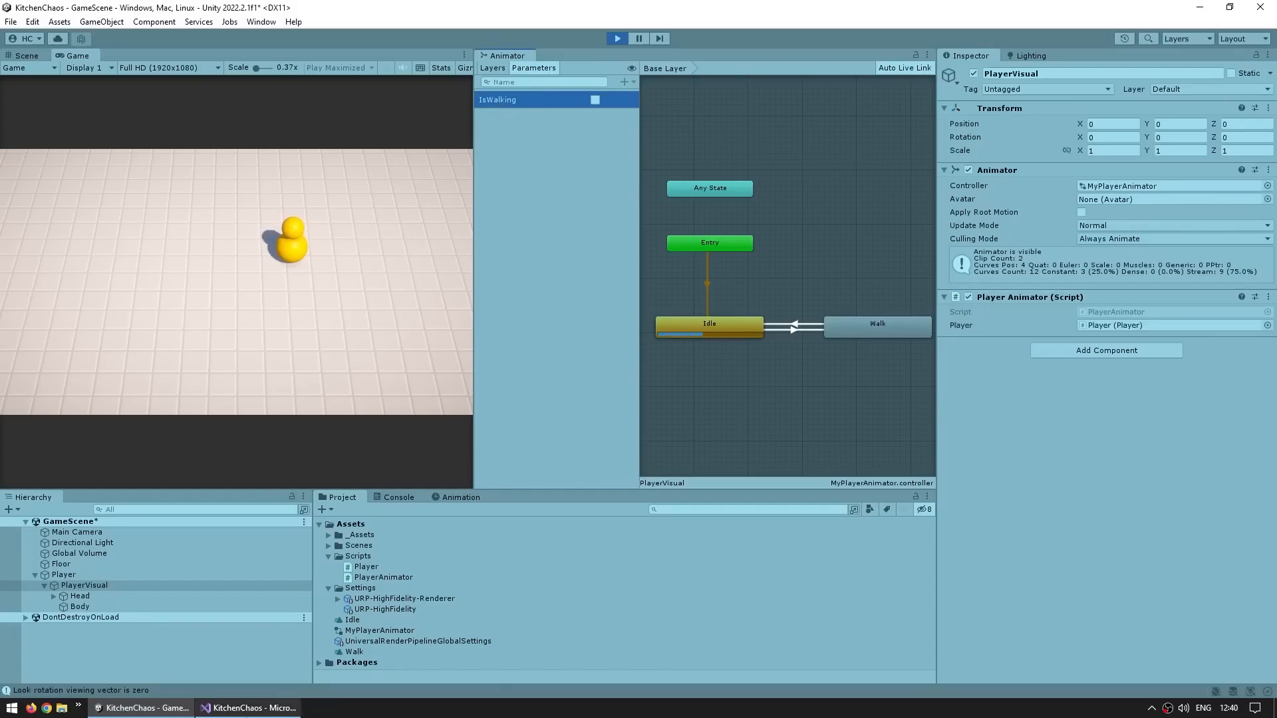
left_click(248, 708)
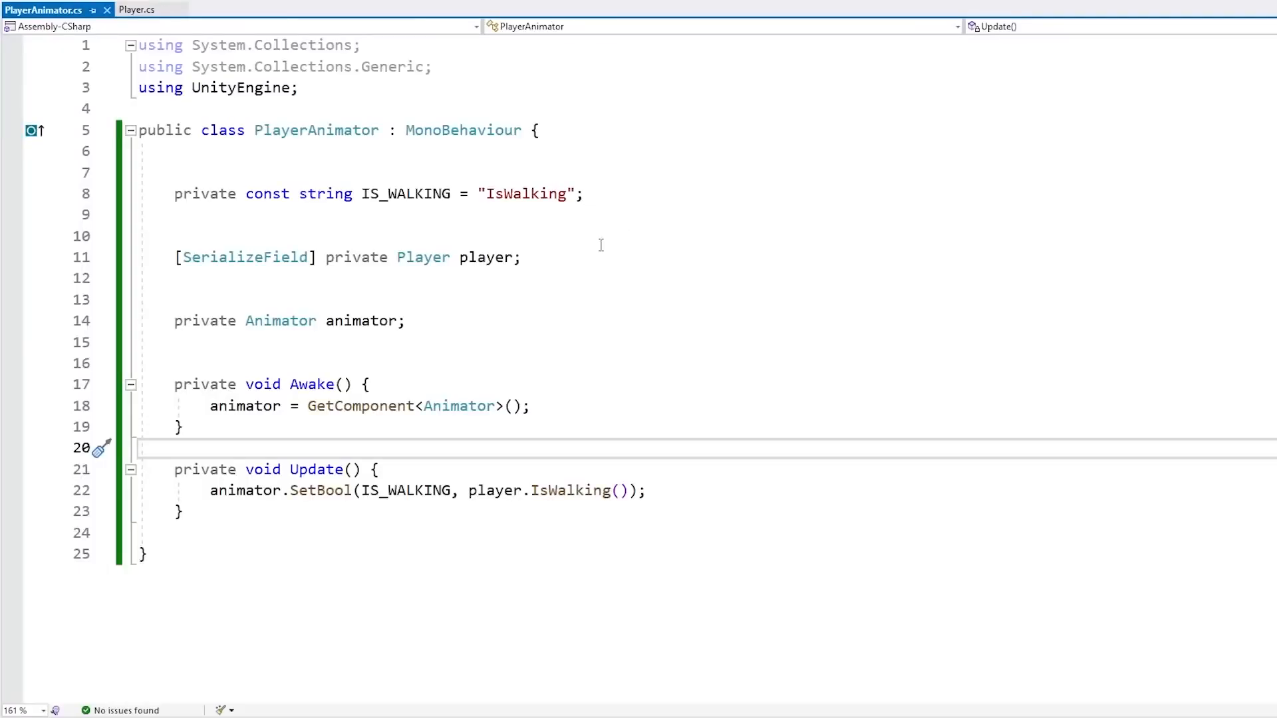
double_click(527, 195)
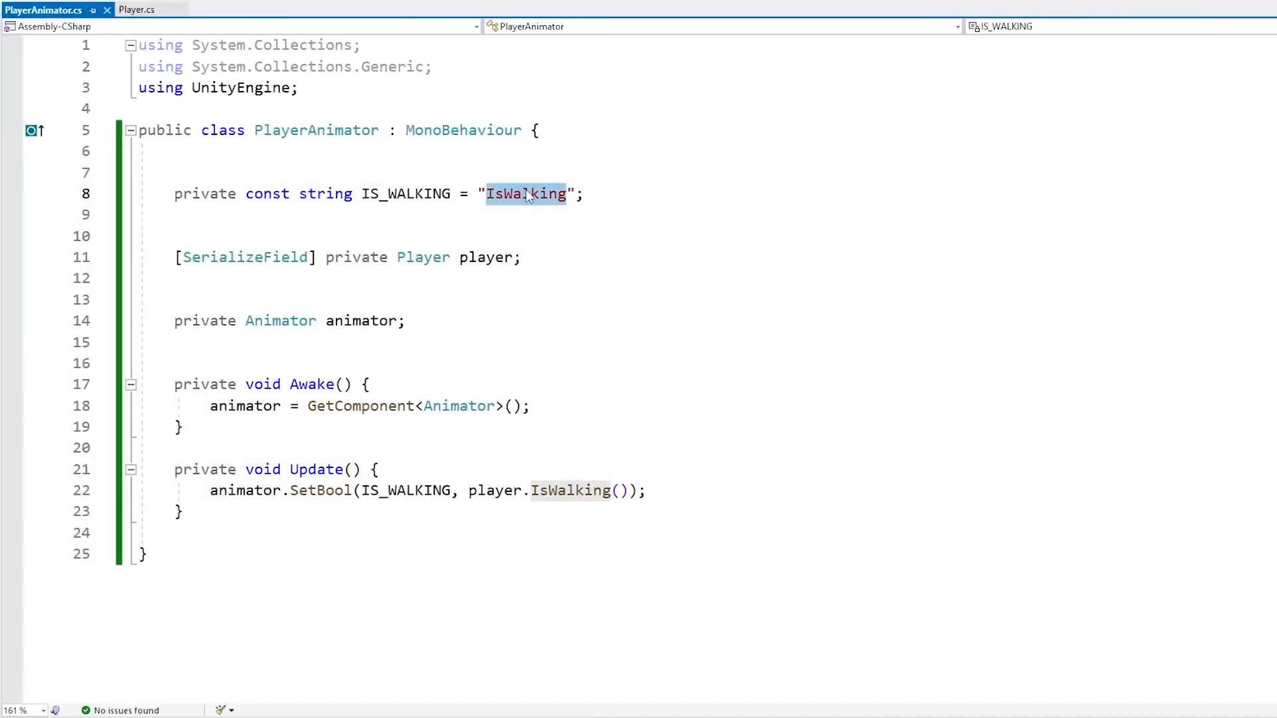
left_click(407, 196)
double_click(407, 492)
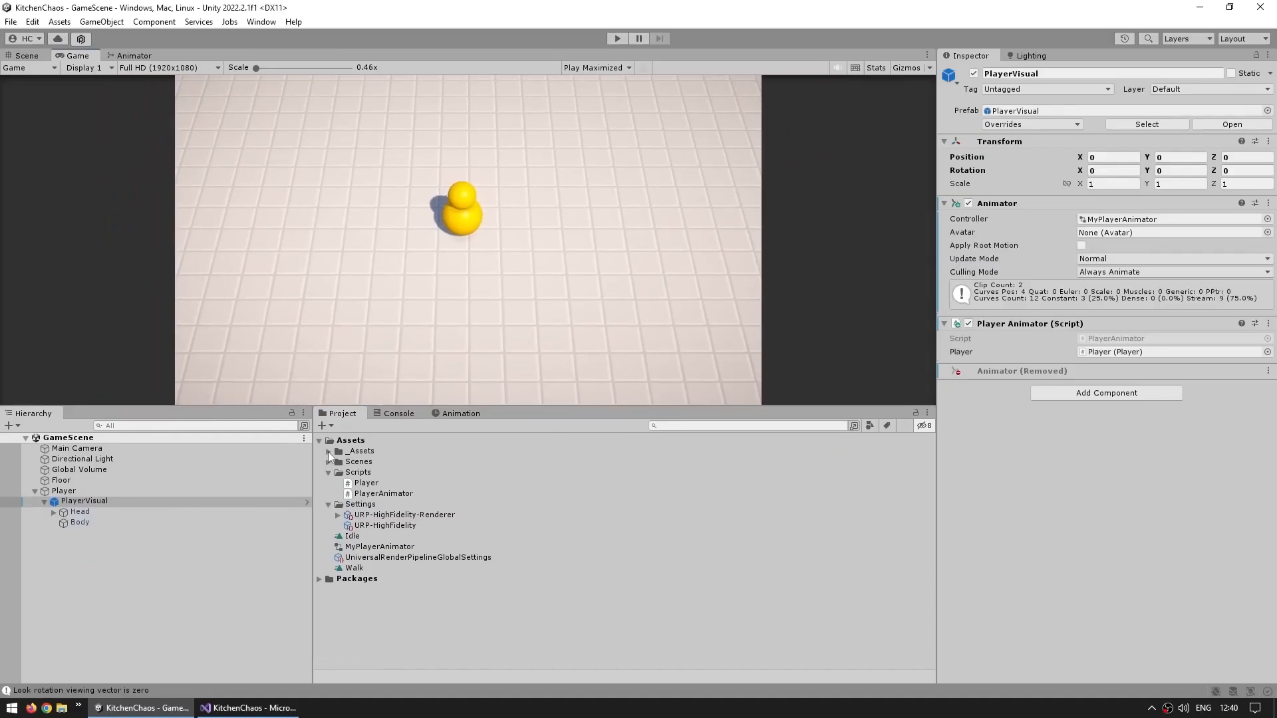
Browse the Animations folder clips and open the Player animator controller
left_click(329, 453)
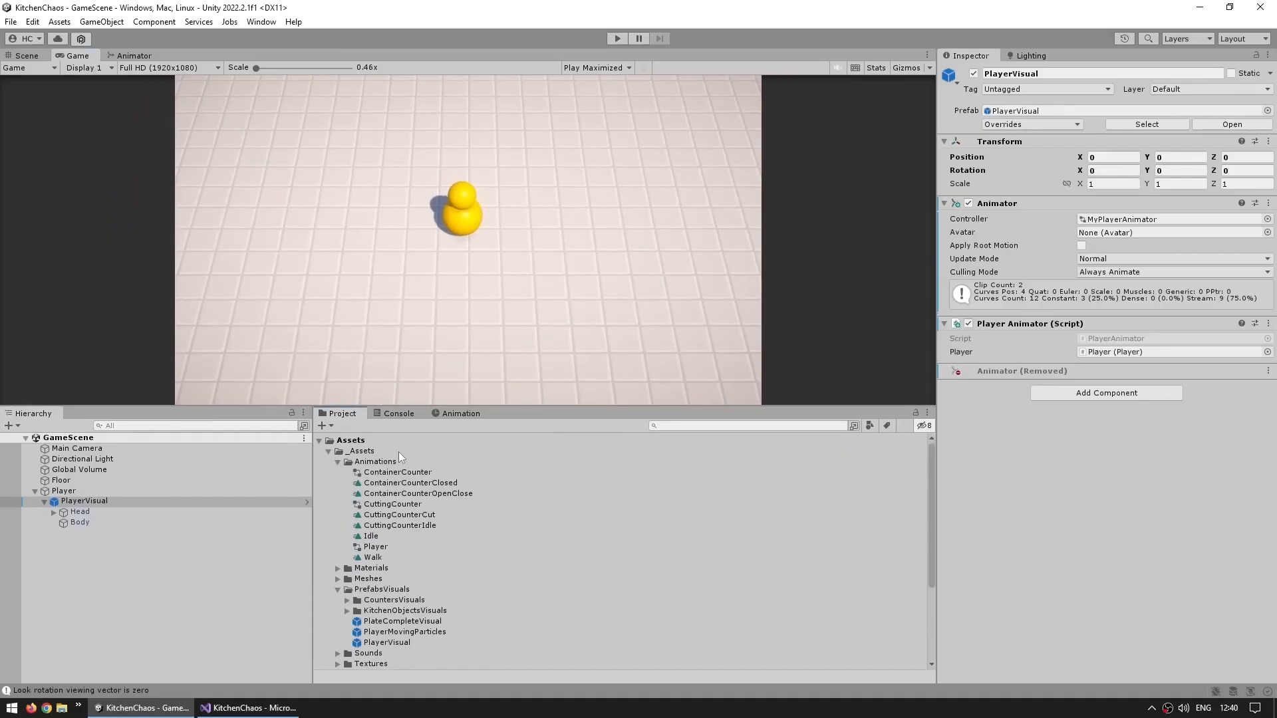
left_click(375, 463)
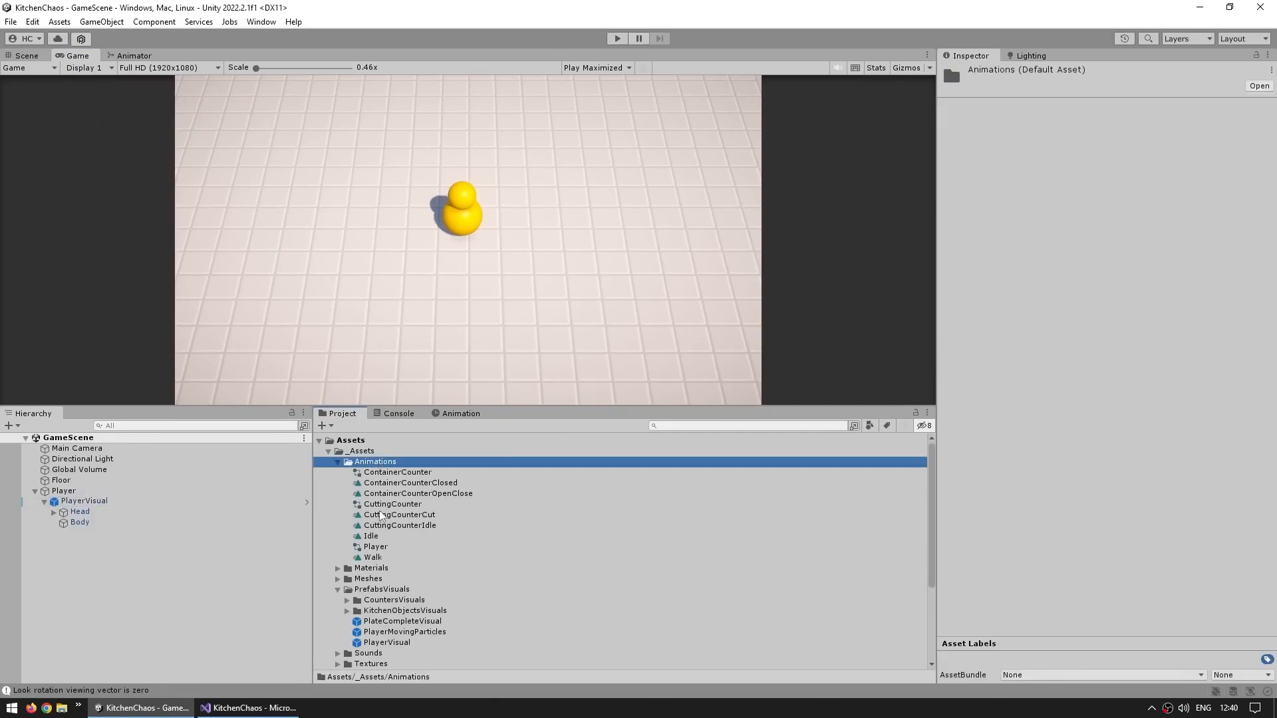
left_click(375, 547)
left_click(373, 556)
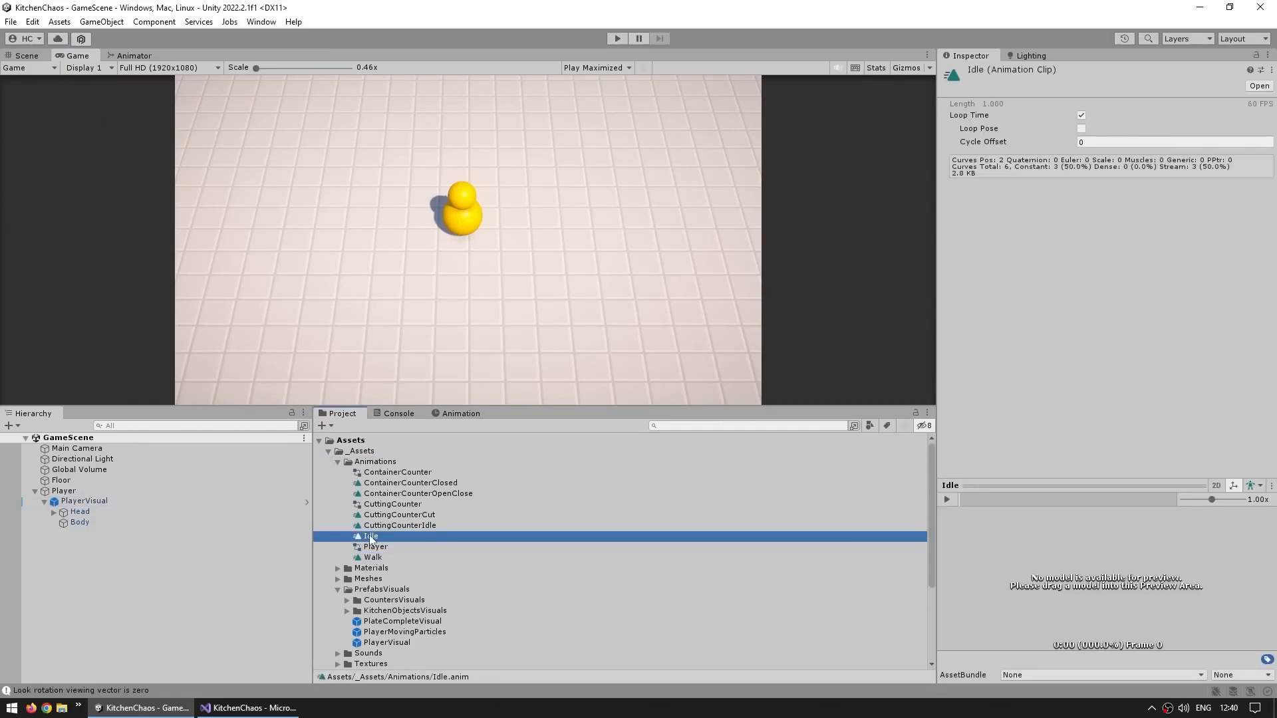
left_click(342, 548)
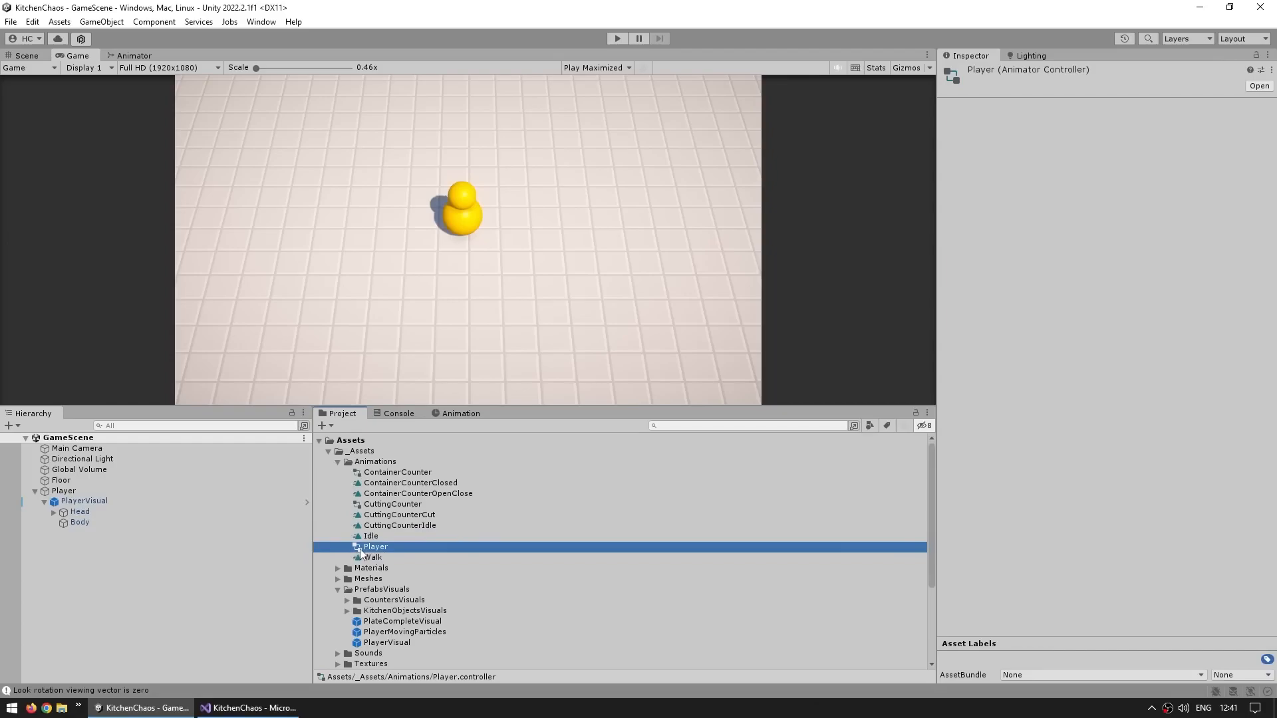
double_click(361, 548)
Inspect the Player controller's Idle and Walk states and transitions, then reselect PlayerVisual in the Scene view
left_click(470, 351)
left_click_drag(567, 213, 334, 353)
left_click(106, 101)
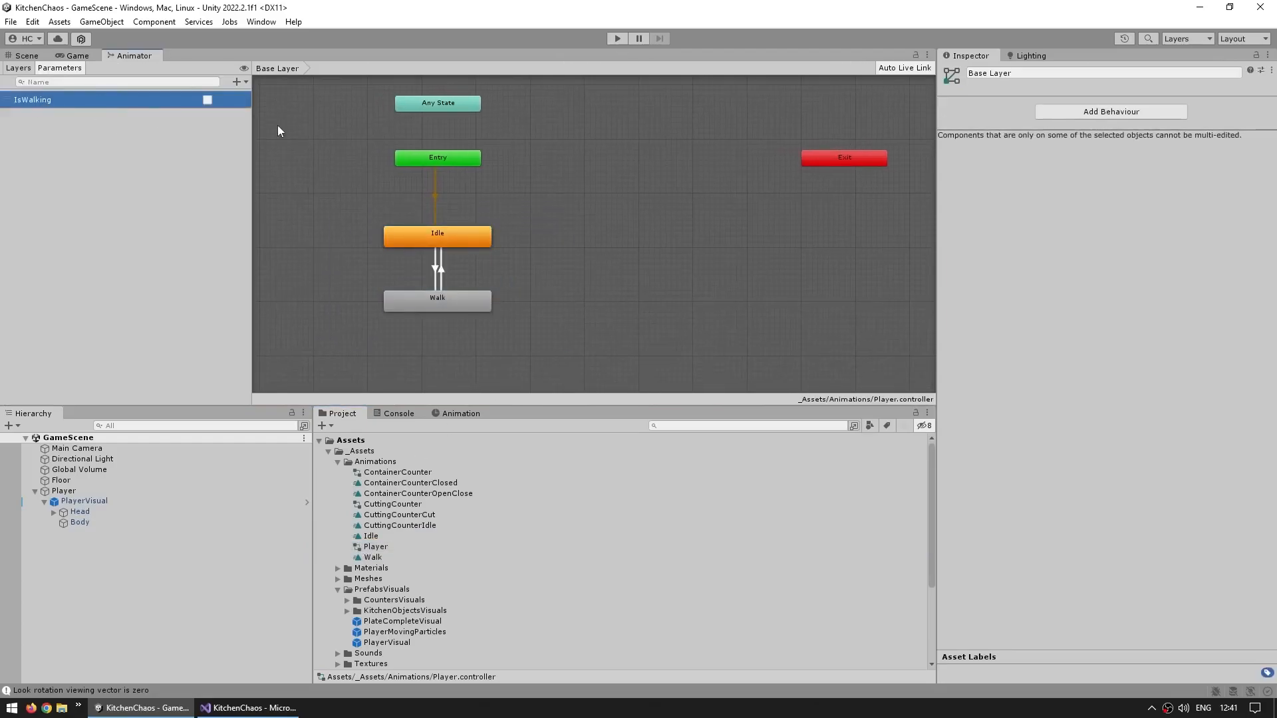
left_click(436, 267)
left_click_drag(525, 209, 341, 326)
left_click(597, 296)
key("ctrl+1")
left_click(123, 501)
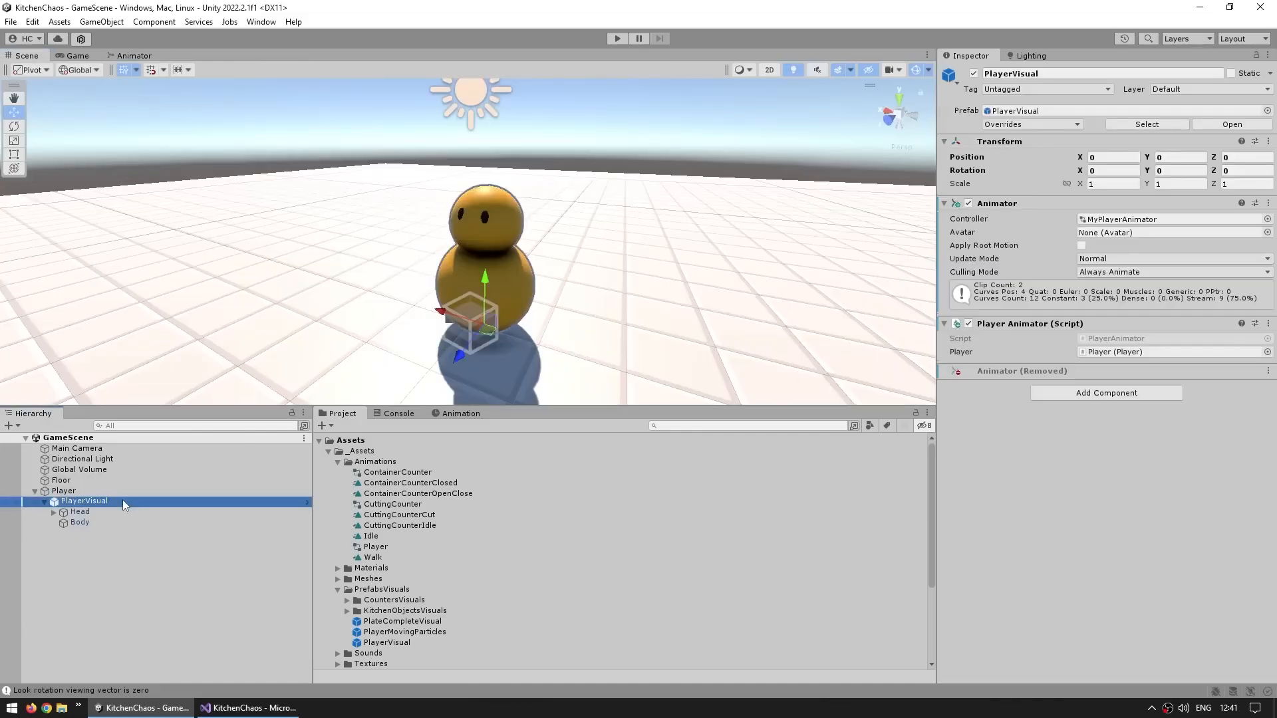
Remove PlayerVisual's overriding Animator component and revert it to the prefab's original Animator
left_click(1007, 376)
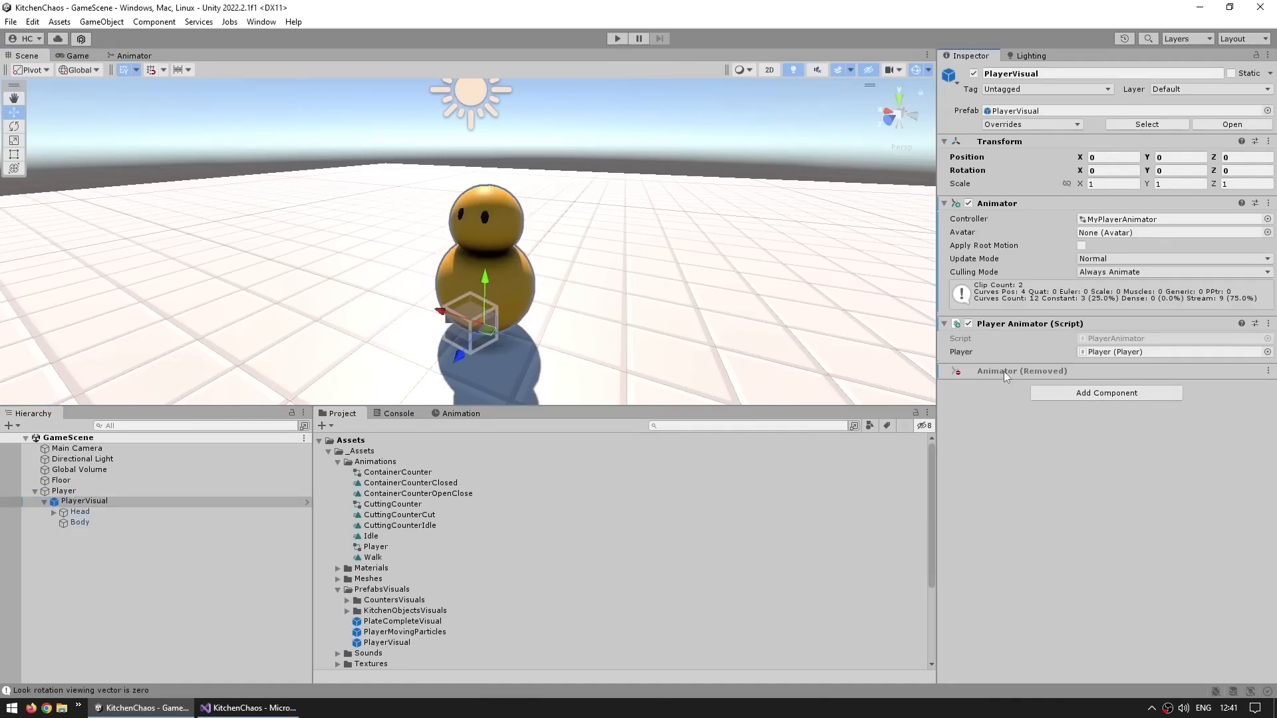
right_click(1000, 208)
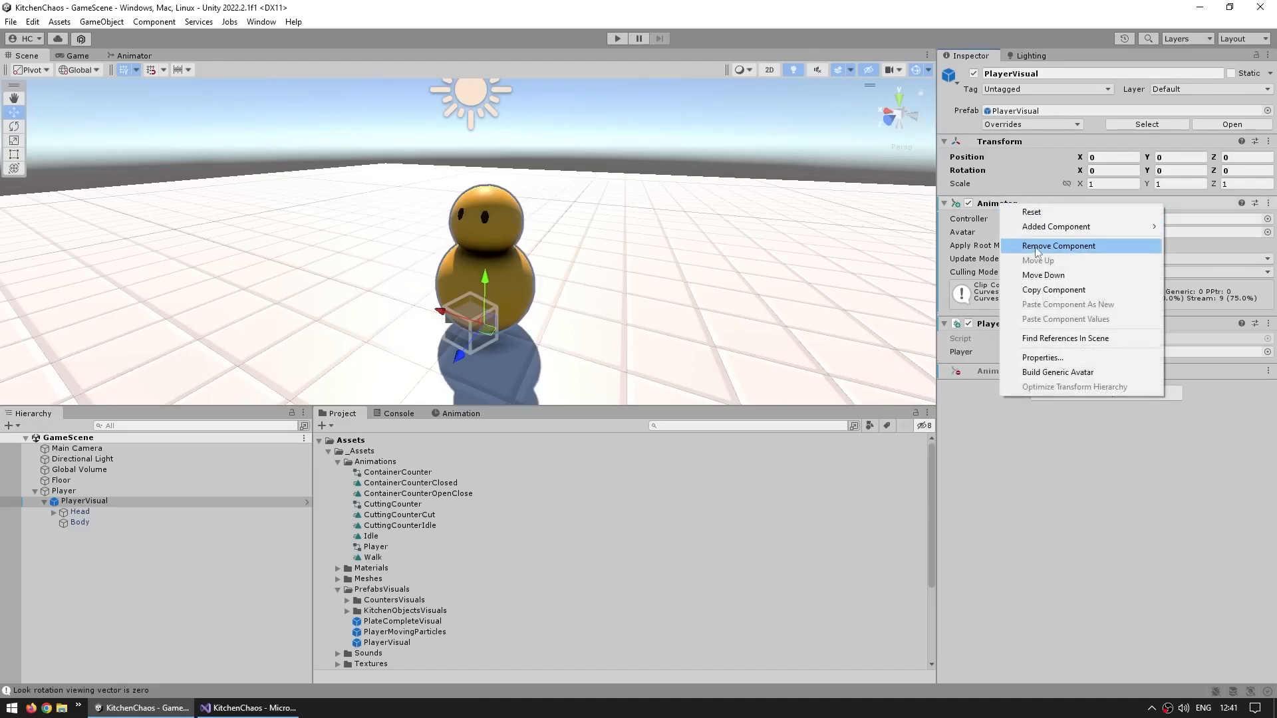
left_click(1004, 247)
right_click(1004, 258)
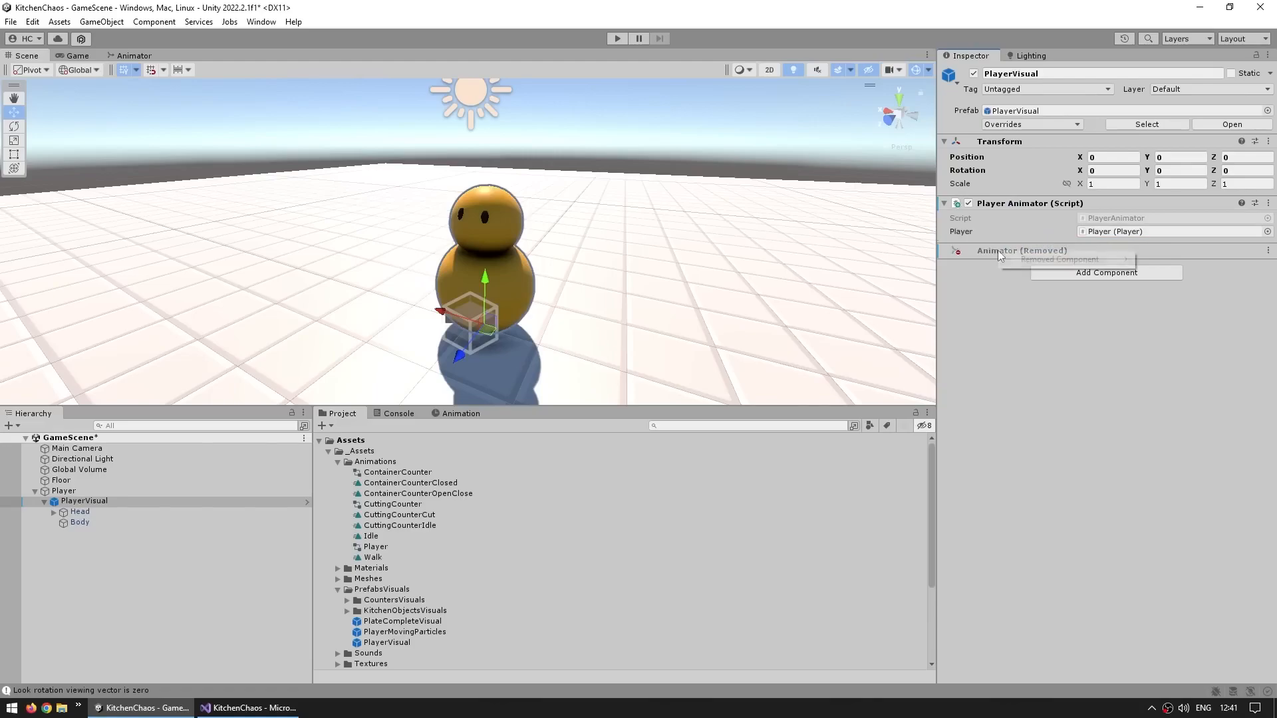
mouse_move(1004, 261)
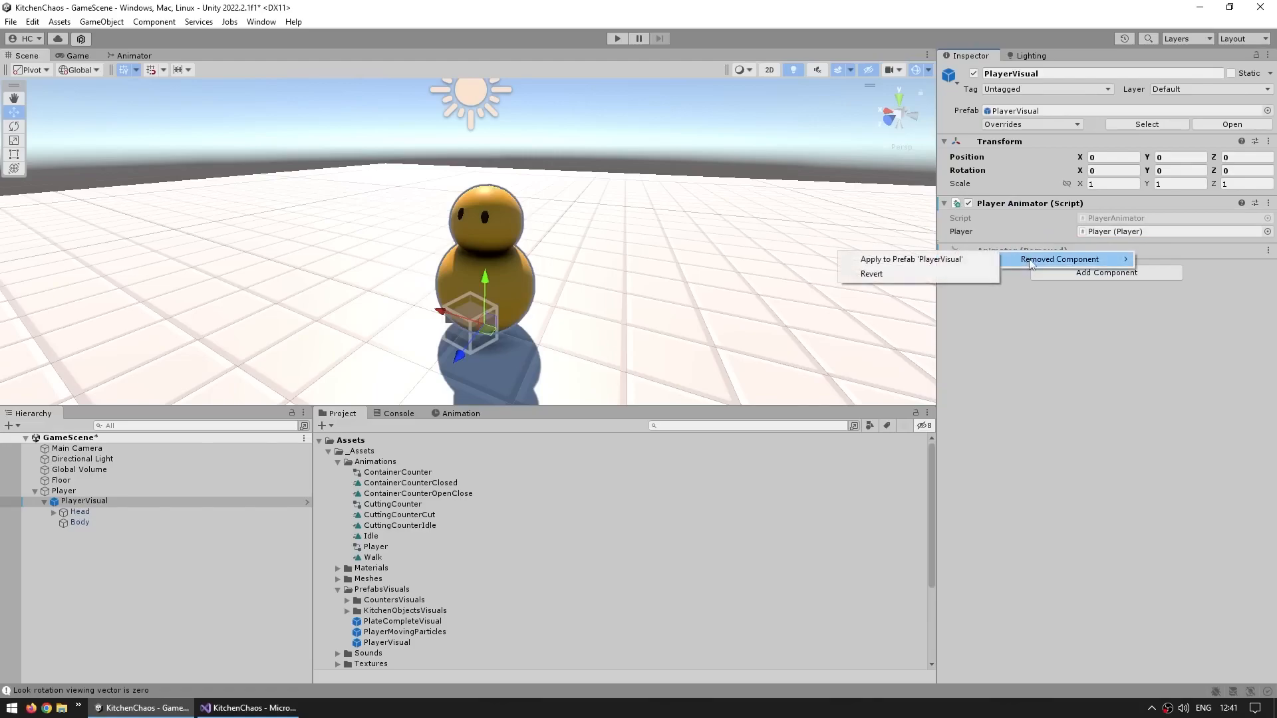
left_click(929, 275)
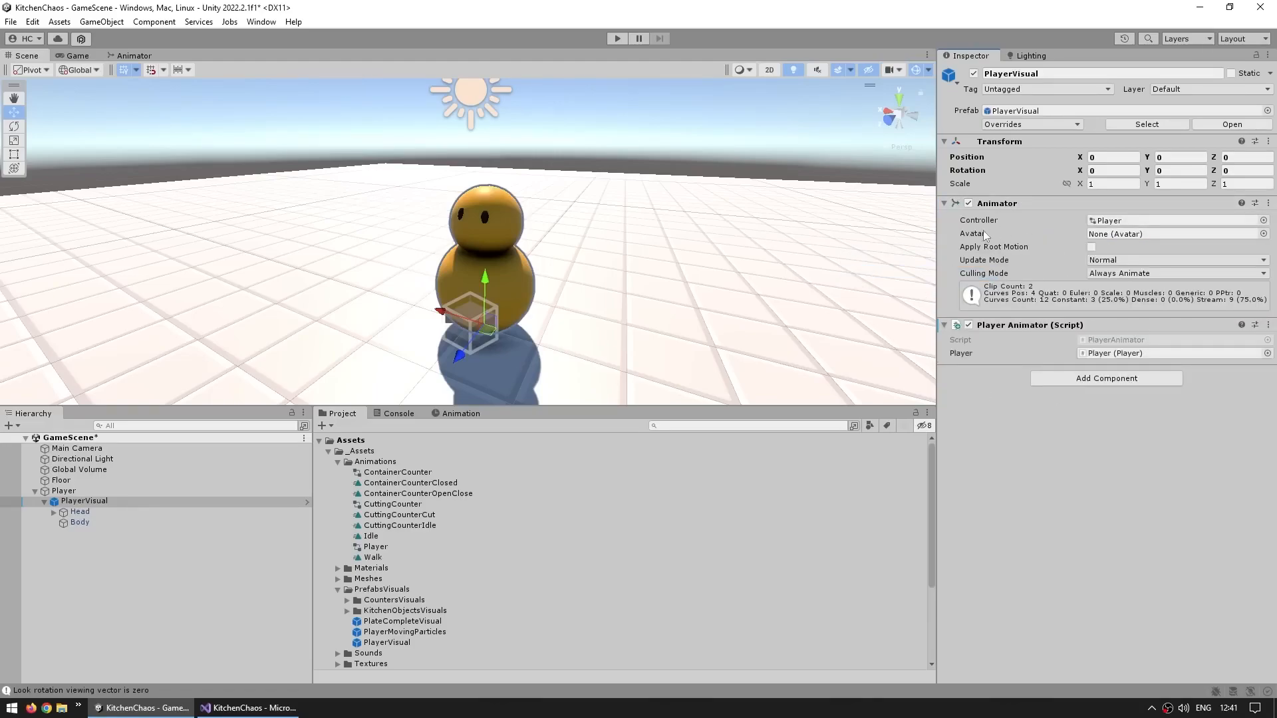
Locate the Animator's Player controller asset in the project and reselect PlayerVisual
left_click(1129, 221)
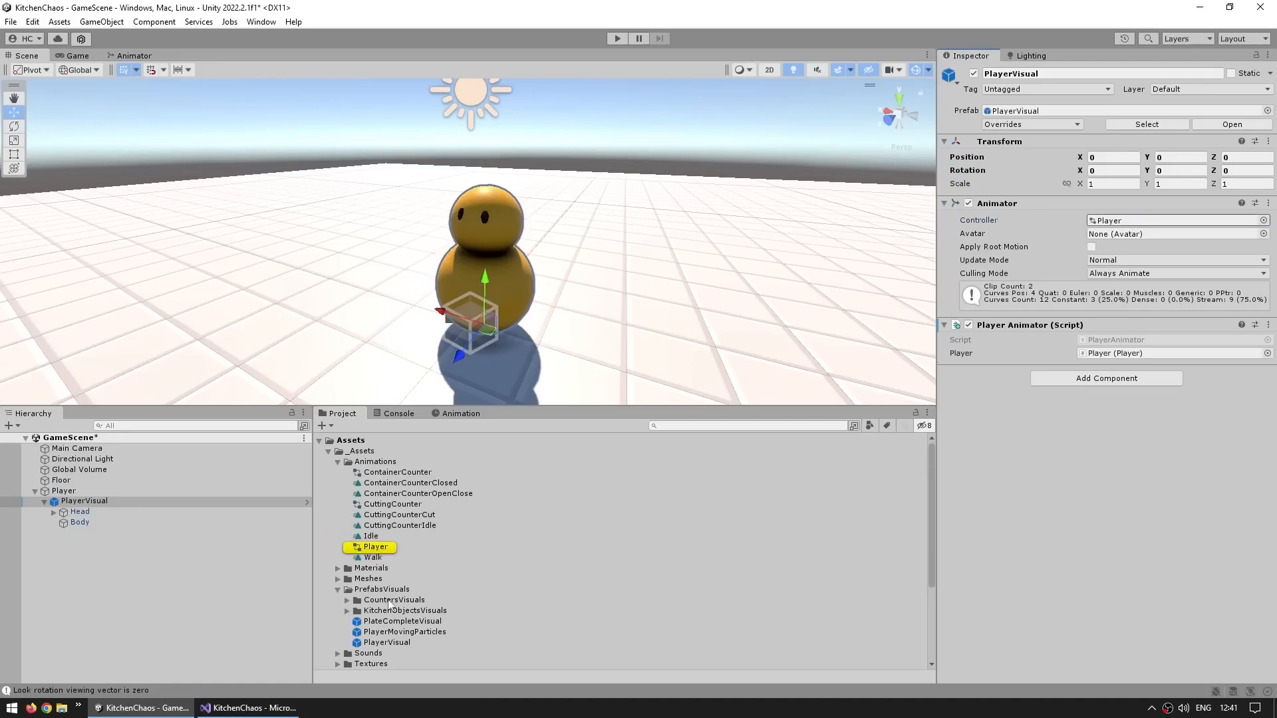
left_click(373, 548)
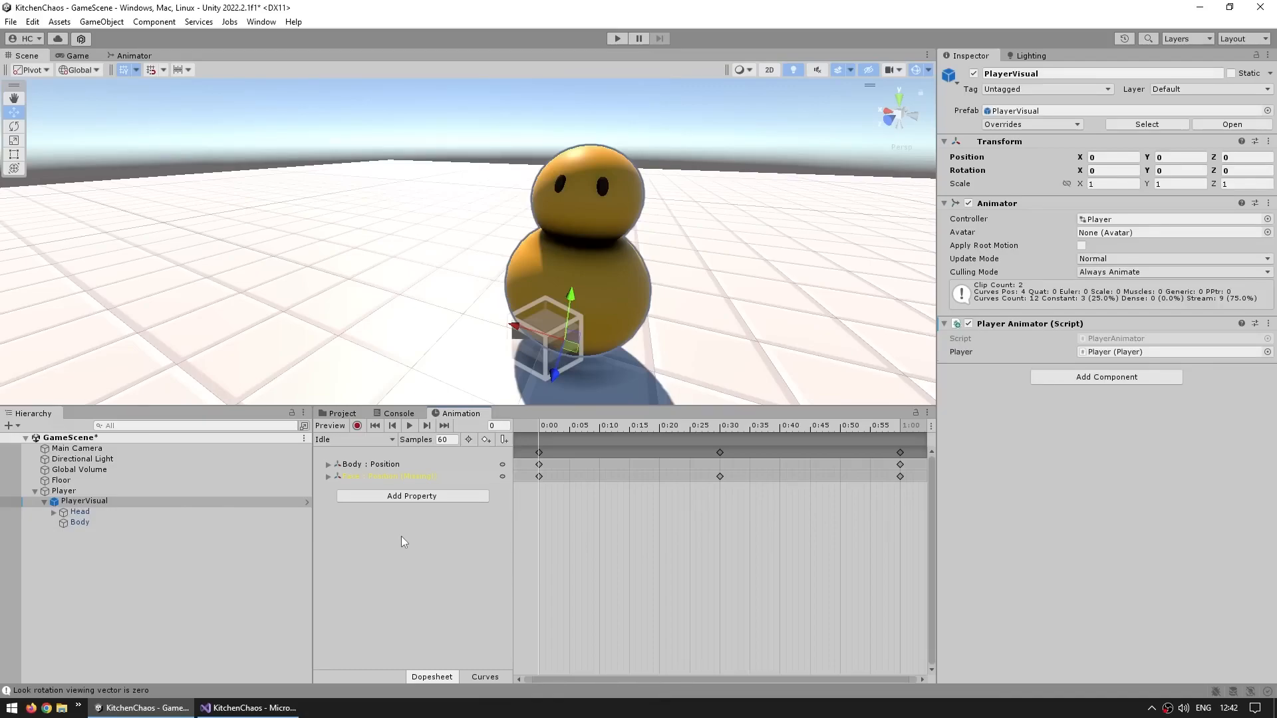
left_click(120, 502)
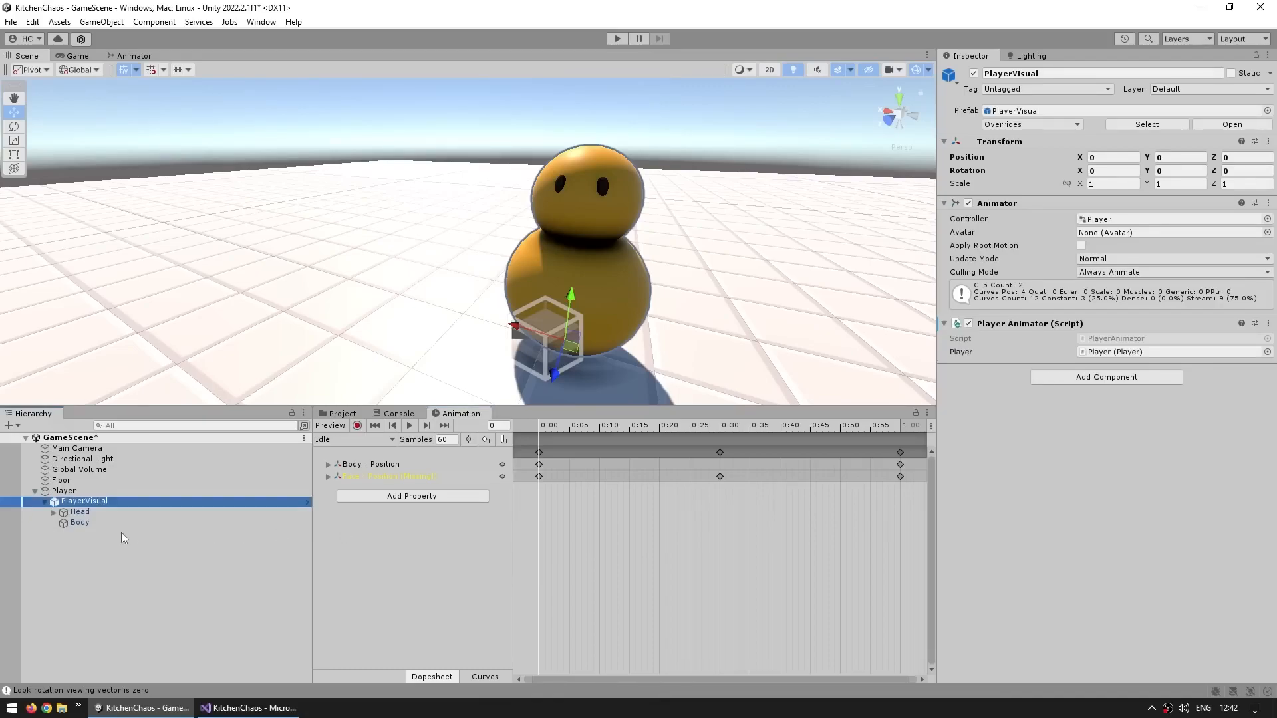
Rename the Idle clip's missing Face position property to Head so it targets the Head object
left_click(353, 439)
left_click(439, 573)
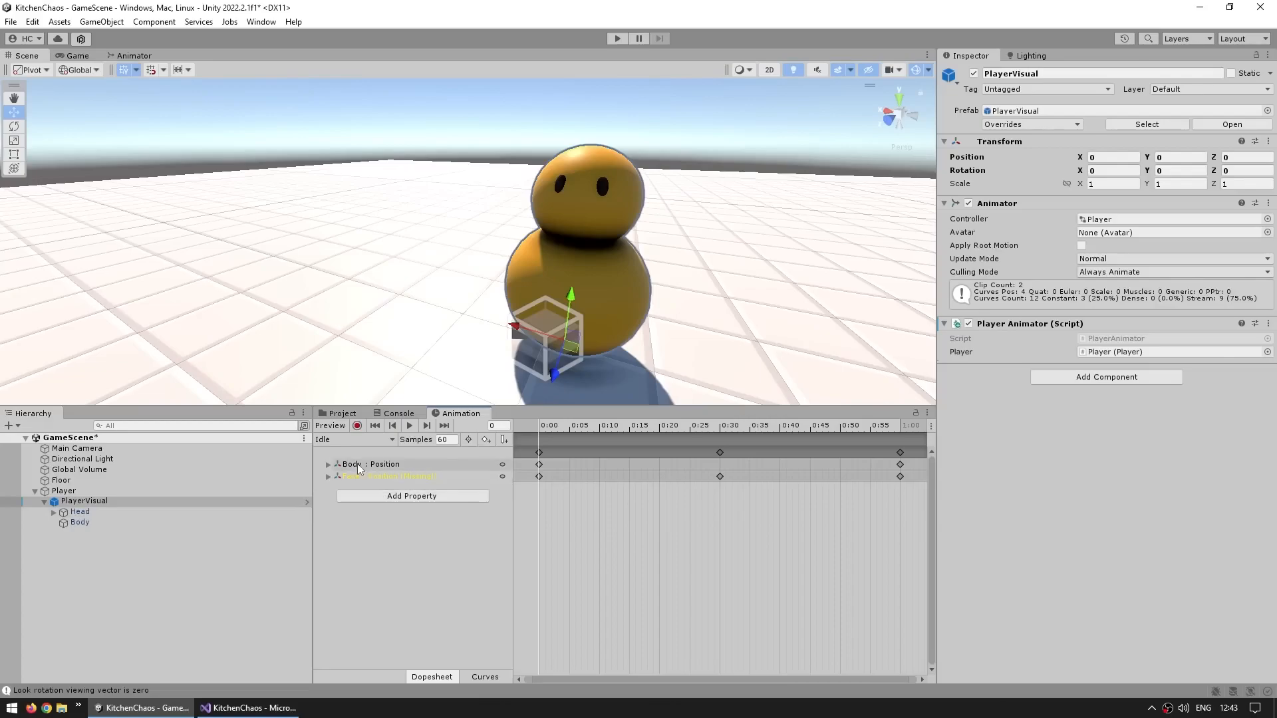
left_click(416, 475)
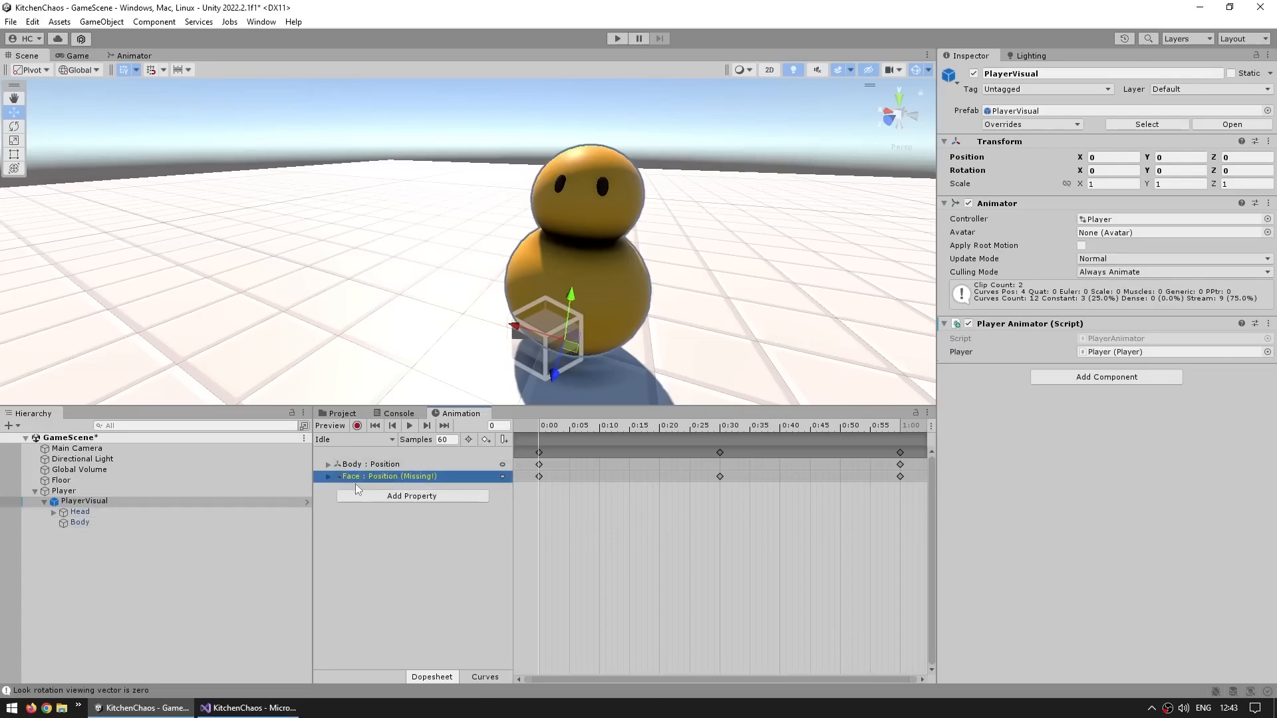
left_click(350, 476)
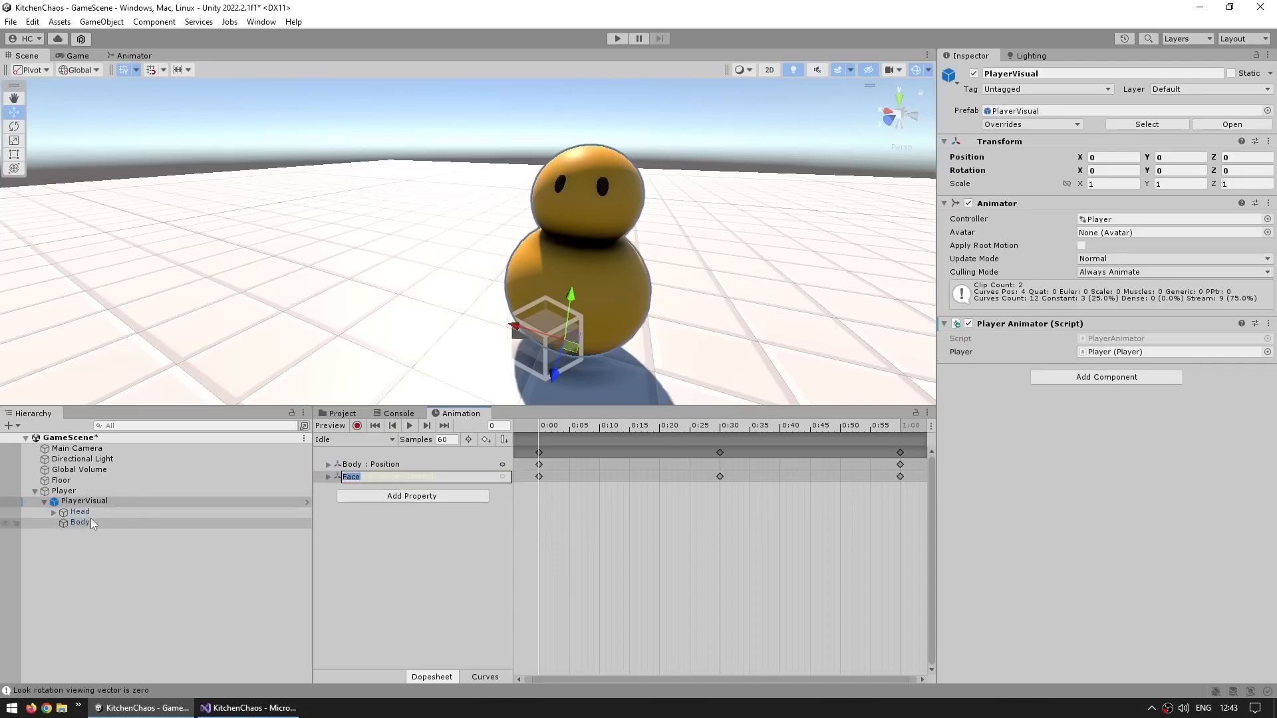
type("Head")
key("Return")
Preview the Idle animation and check which object its Head position property drives
left_click(409, 426)
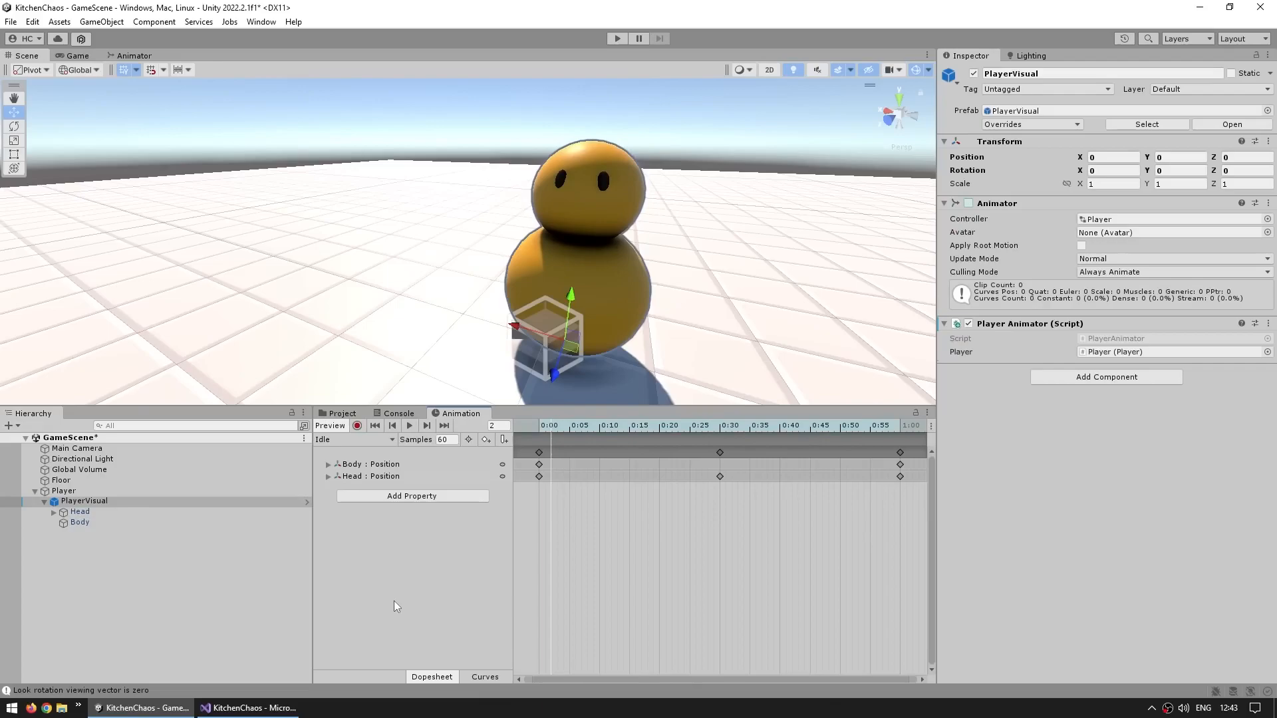
left_click(356, 478)
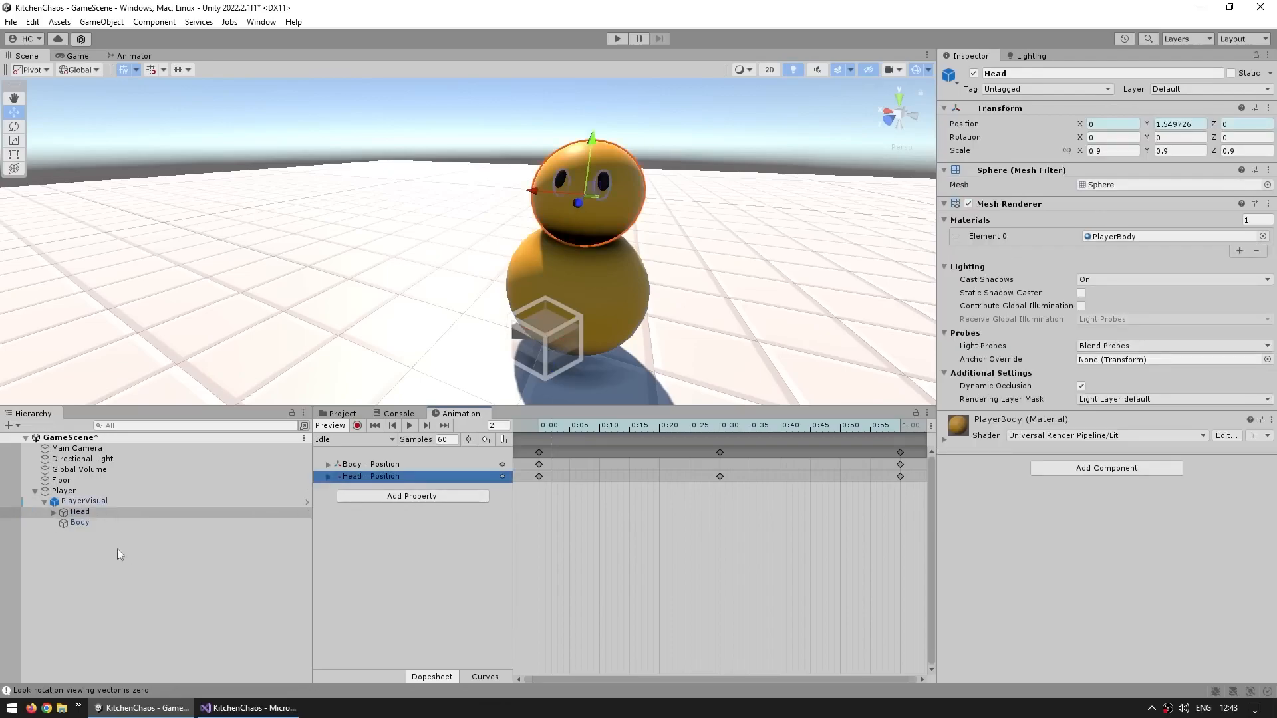
left_click(81, 514)
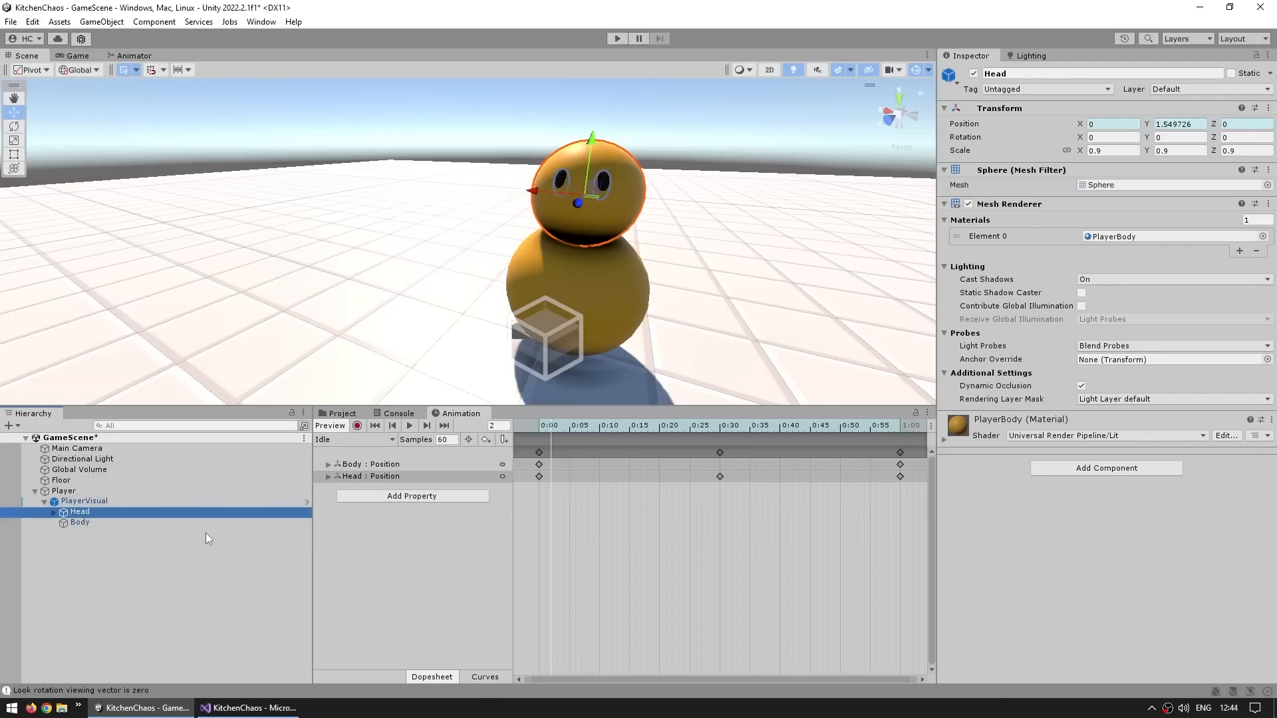
left_click(446, 570)
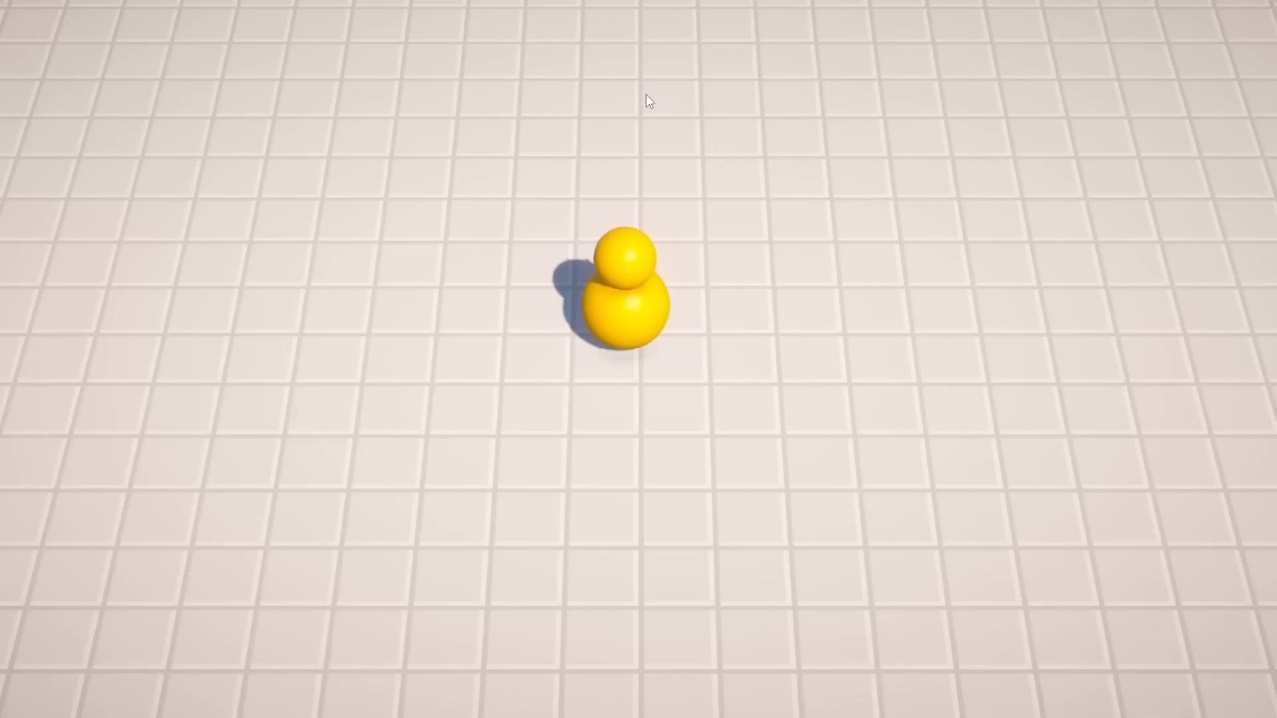
Test the player in Play mode by walking around in all directions to check the Idle and Walk animations
key("d")
key("s")
key("a")
key("w")
key("s")
key("d")
key("w")
key("a")
key("s")
key("d")
key("w")
key("s")
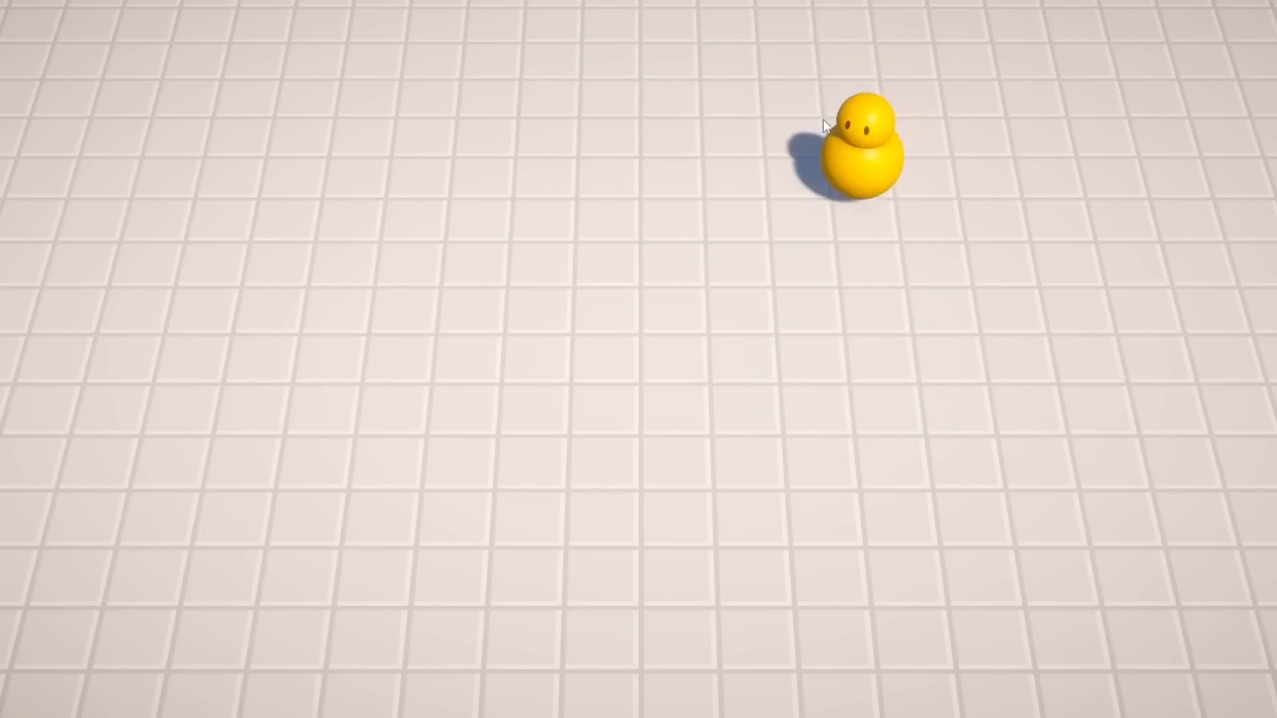
key("a")
key("w")
key("s")
key("d")
key("w")
key("s")
key("a")
key("d")
key("w")
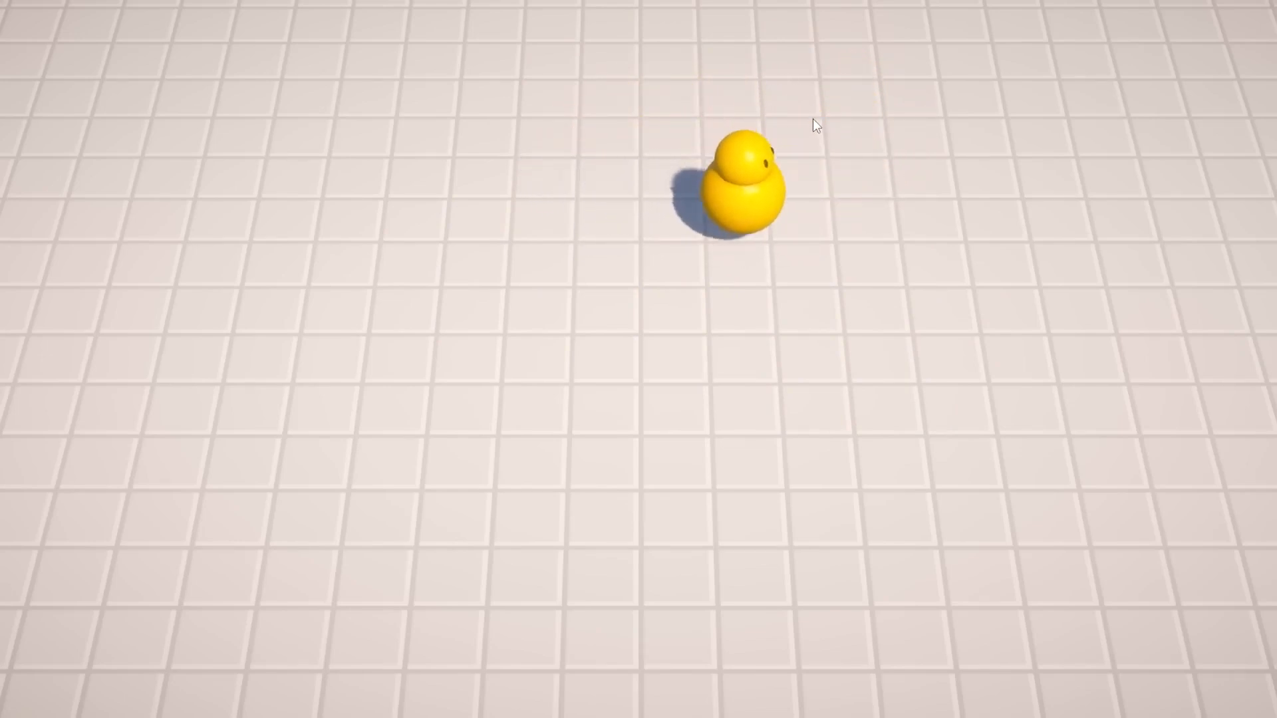
key("s")
key("w")
key("a")
key("s")
key("a")
key("d")
key("s")
key("a")
key("a")
key("s")
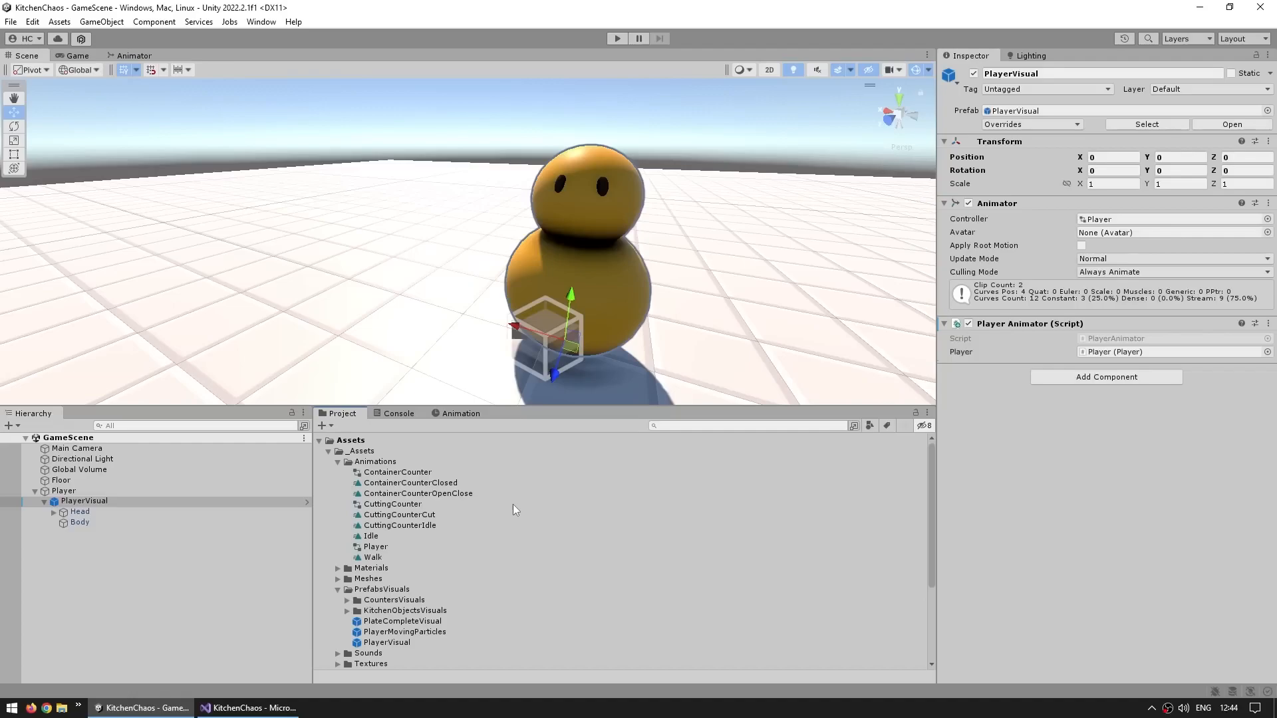
Delete the leftover Idle and Walk clips and MyPlayerAnimator controller from the Assets root folder
left_click(329, 451)
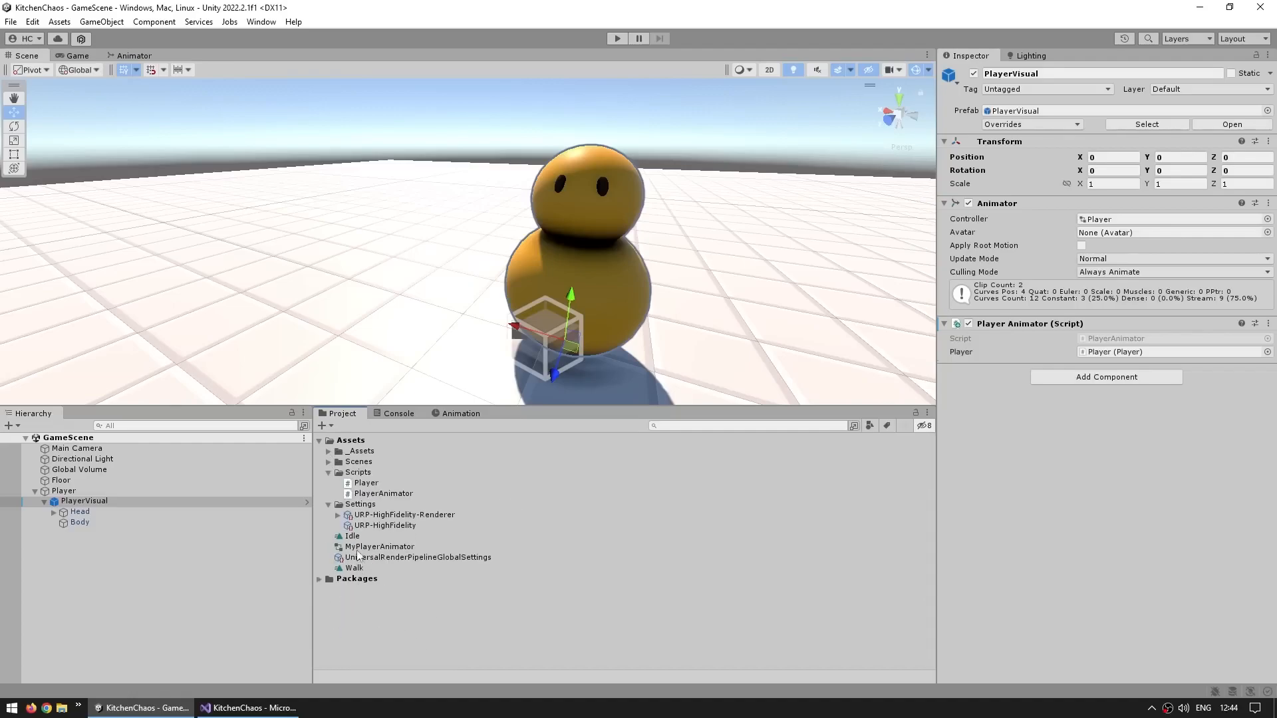
left_click(359, 547)
left_click(355, 536, "ctrl")
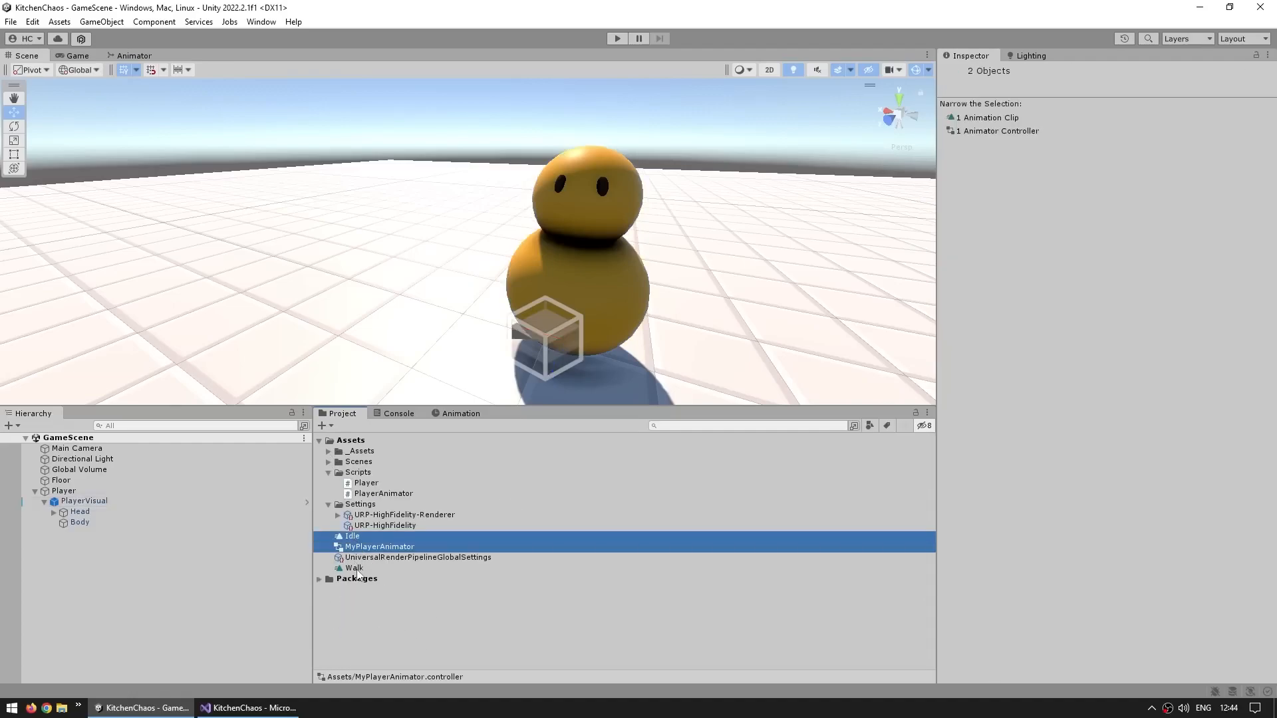
left_click(357, 568, "ctrl")
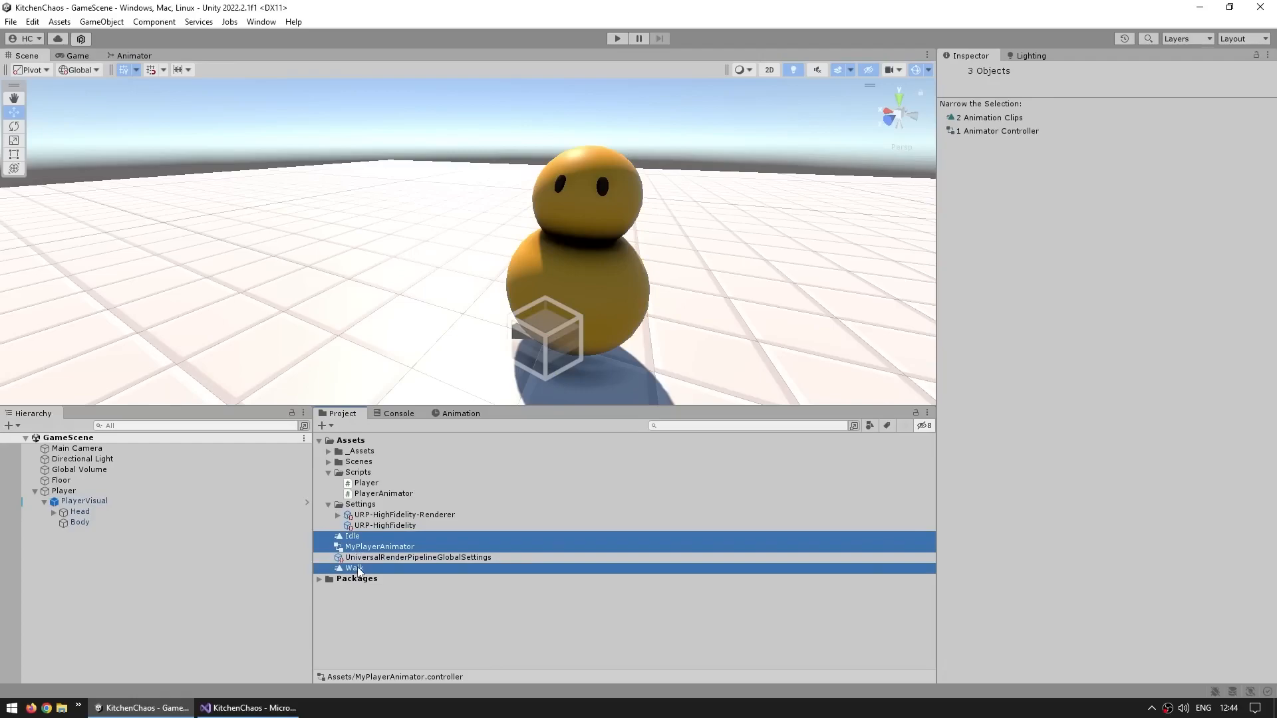
key("Delete")
key("Return")
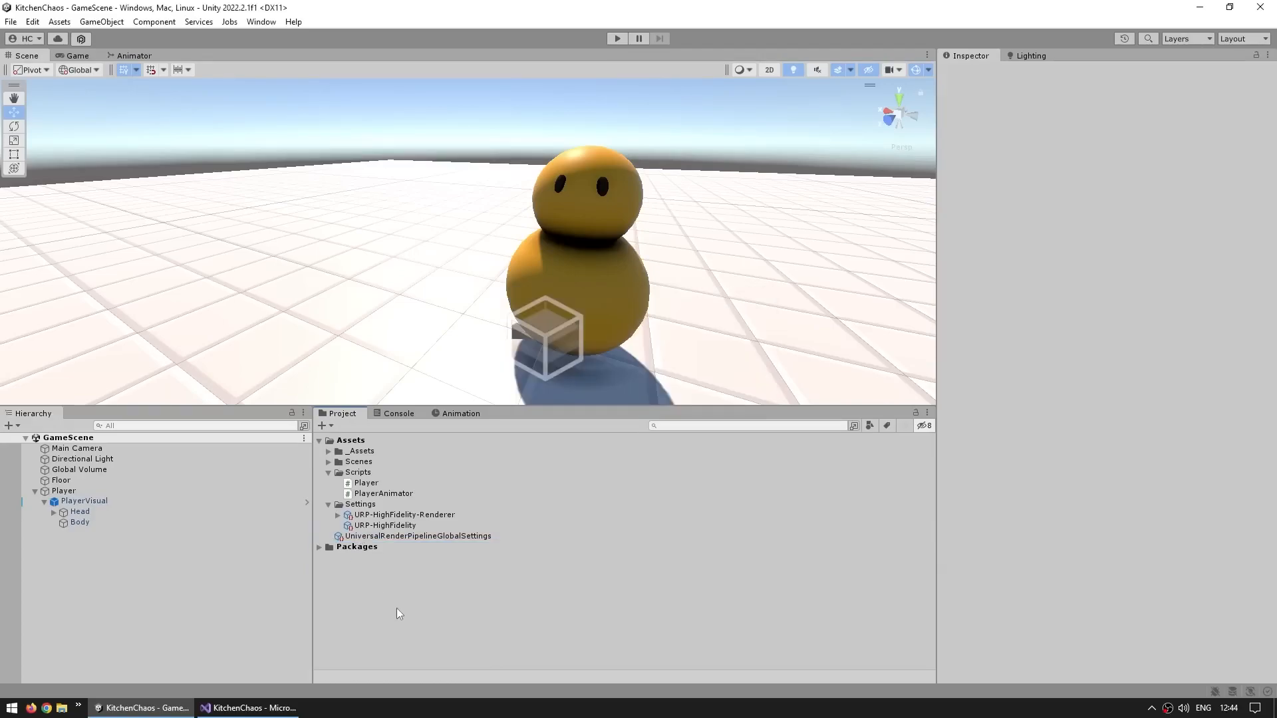
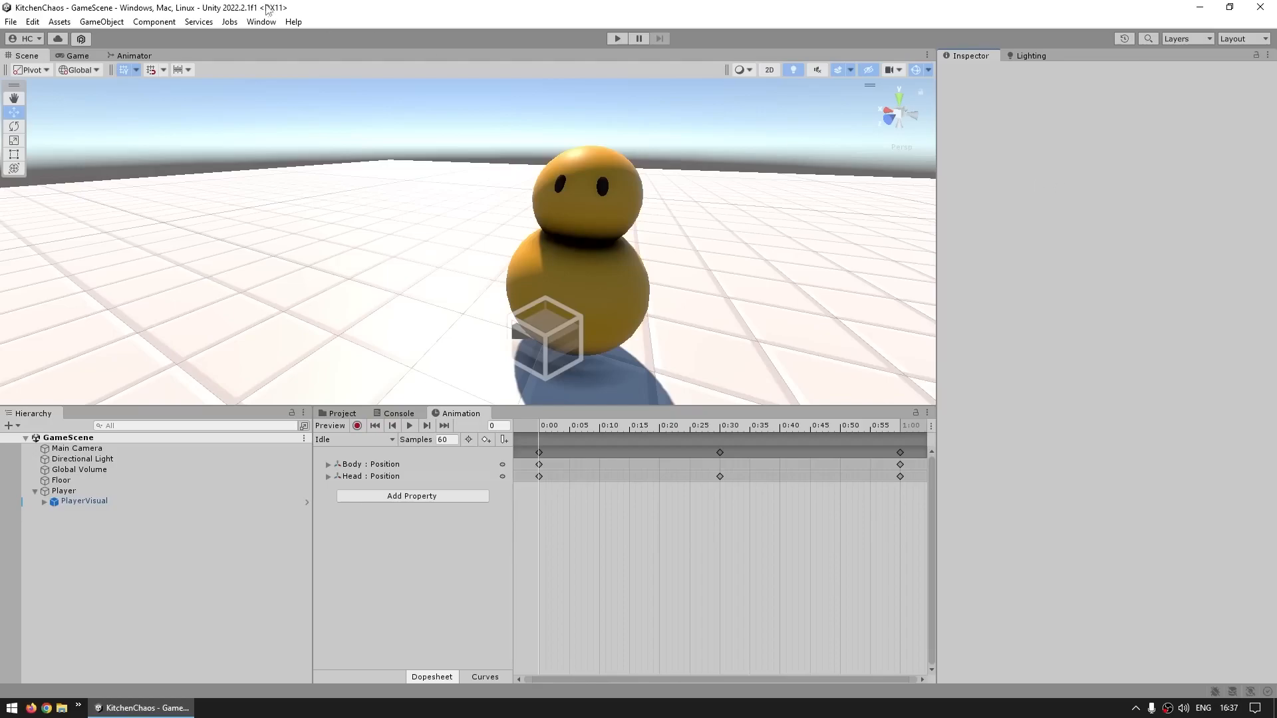
Install the Cinemachine package from the Unity Registry in the Package Manager, then close it
left_click(261, 21)
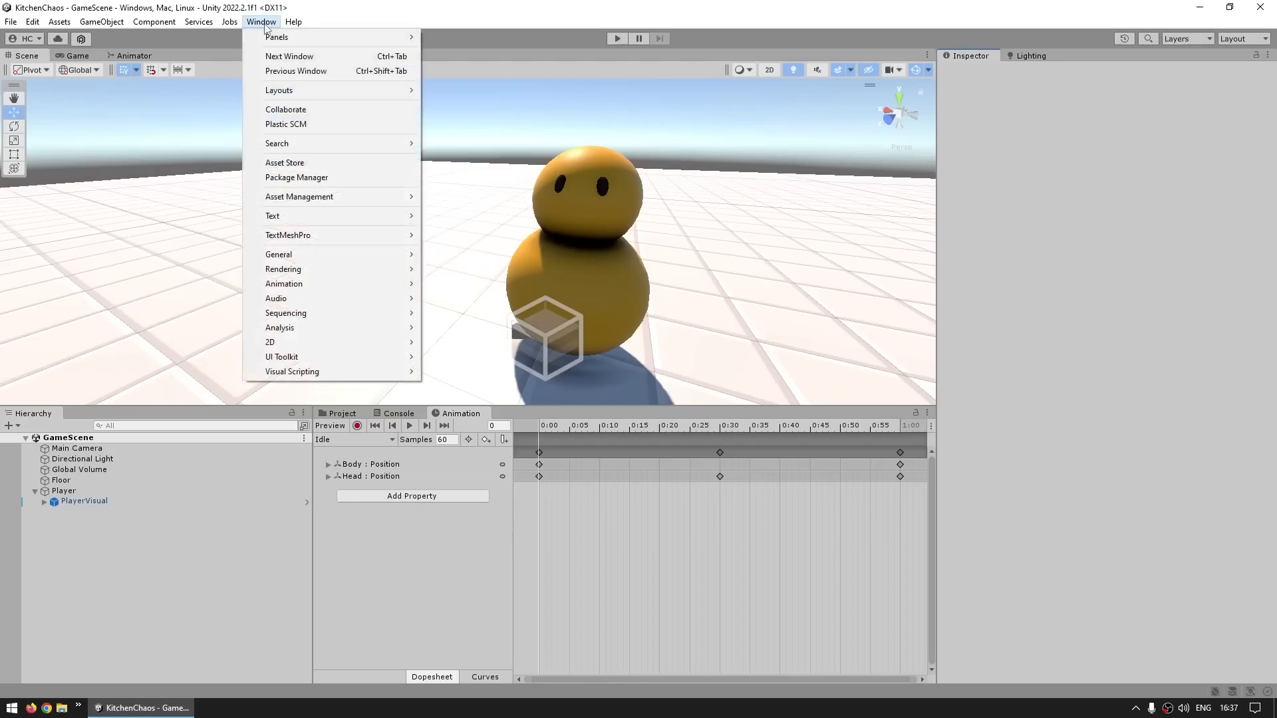
left_click(325, 178)
left_click(272, 96)
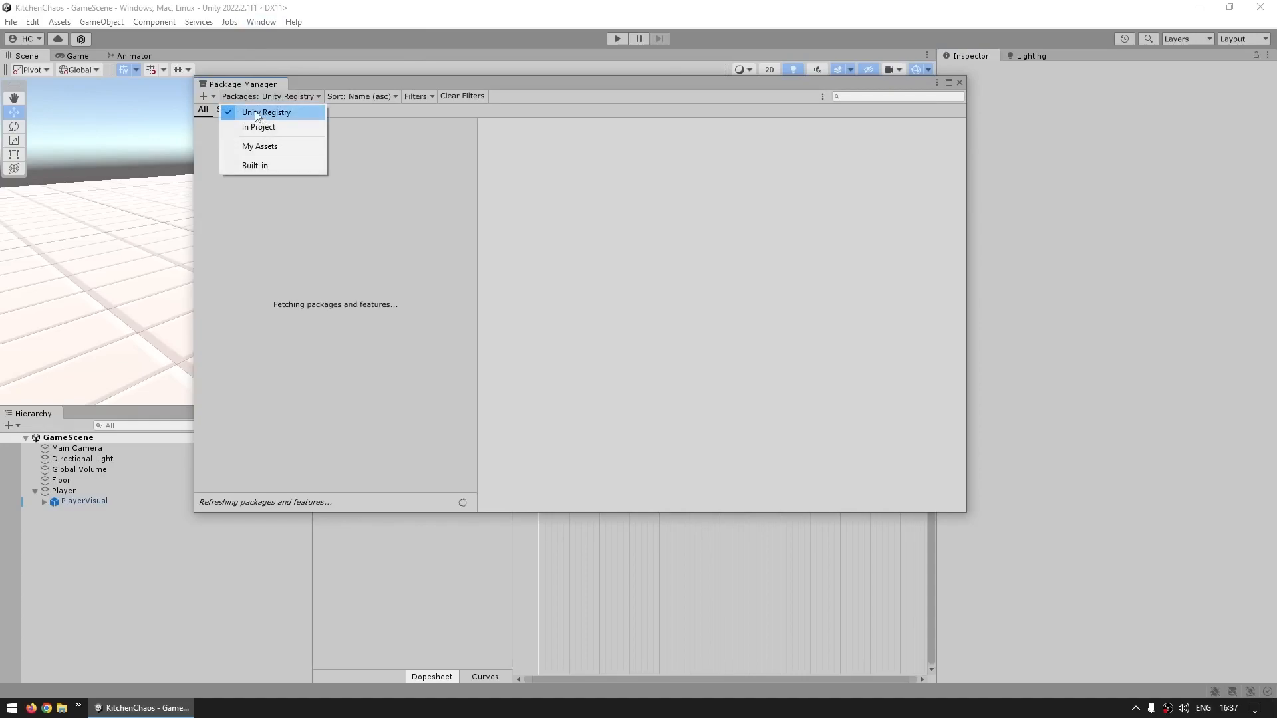
left_click(266, 112)
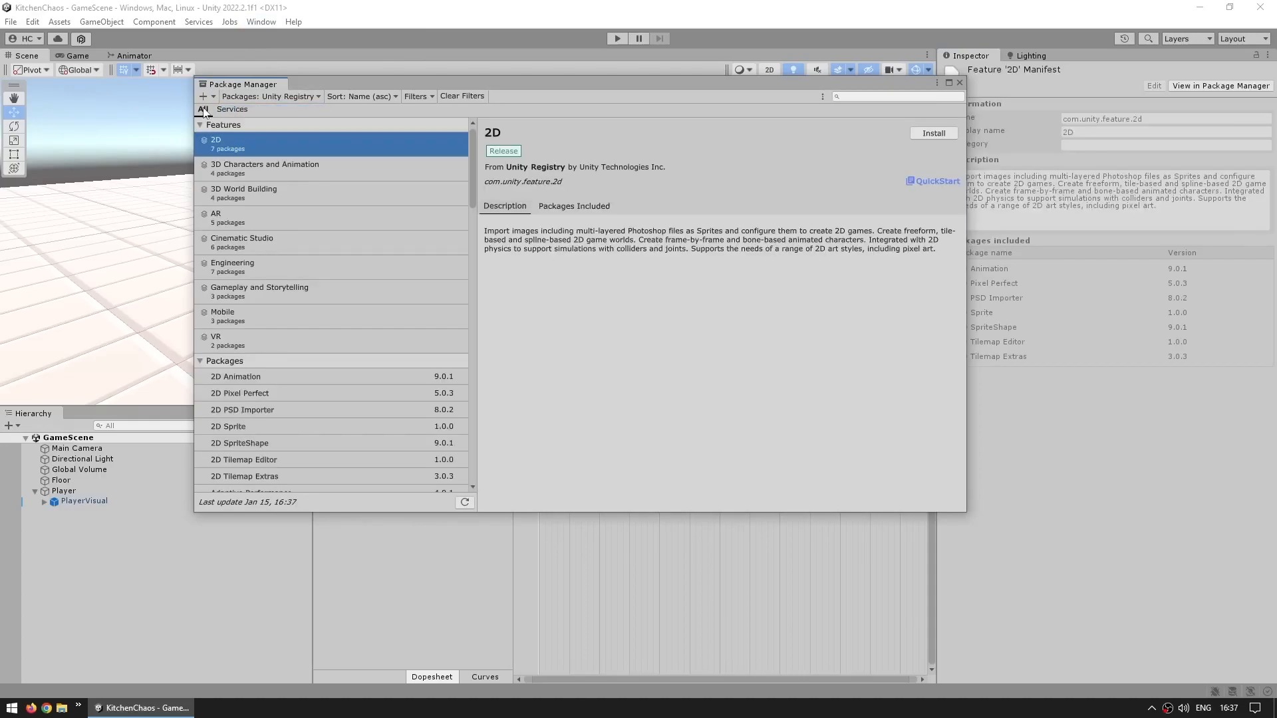
scroll(354, 240, "down", 9)
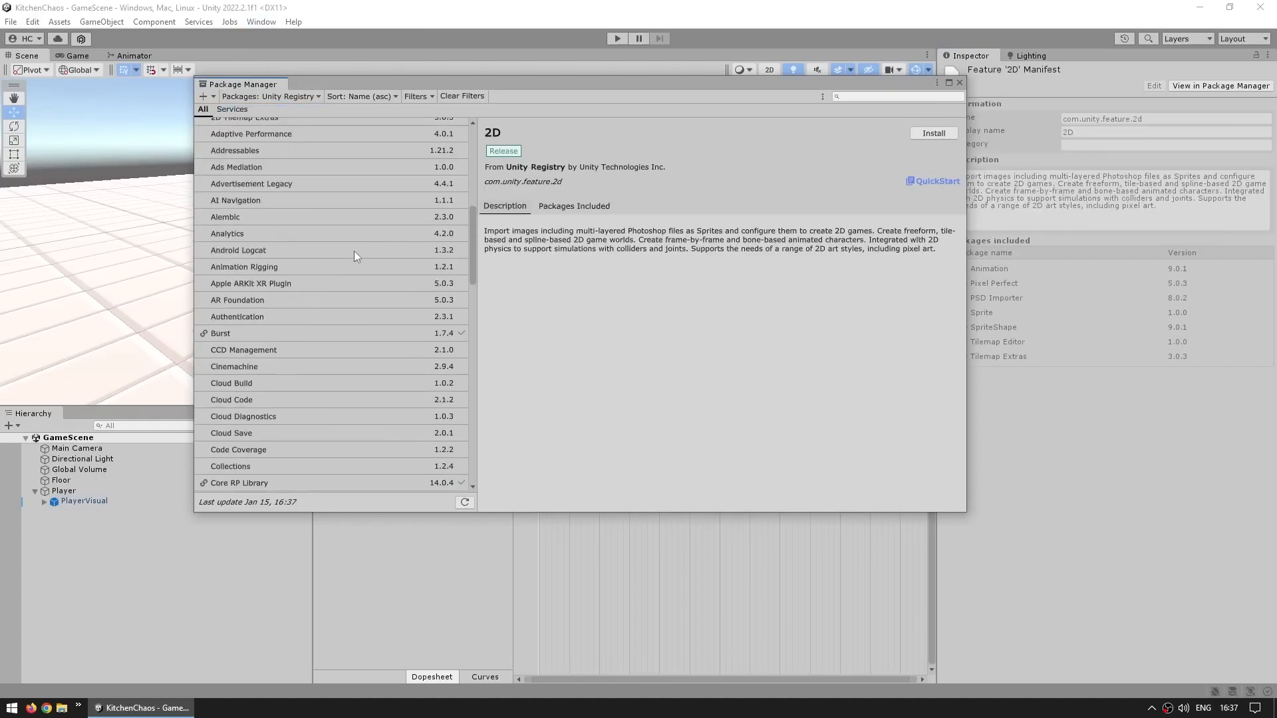
left_click(234, 367)
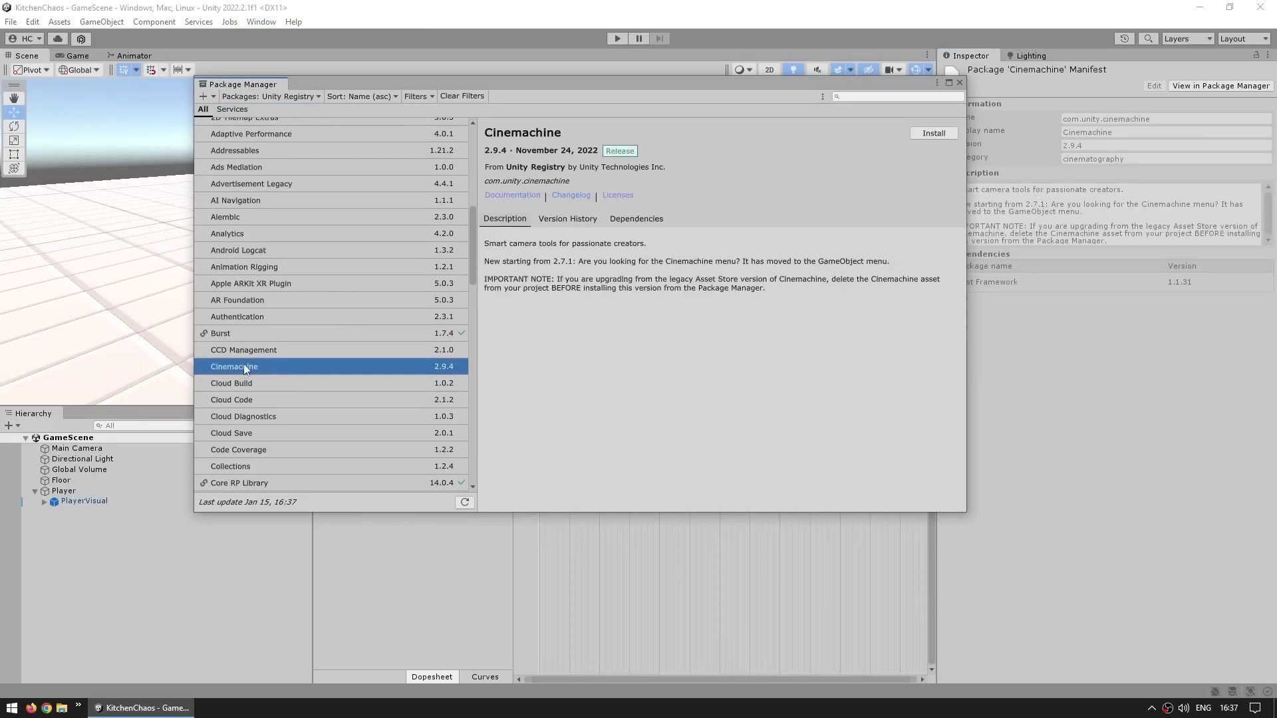
left_click(934, 133)
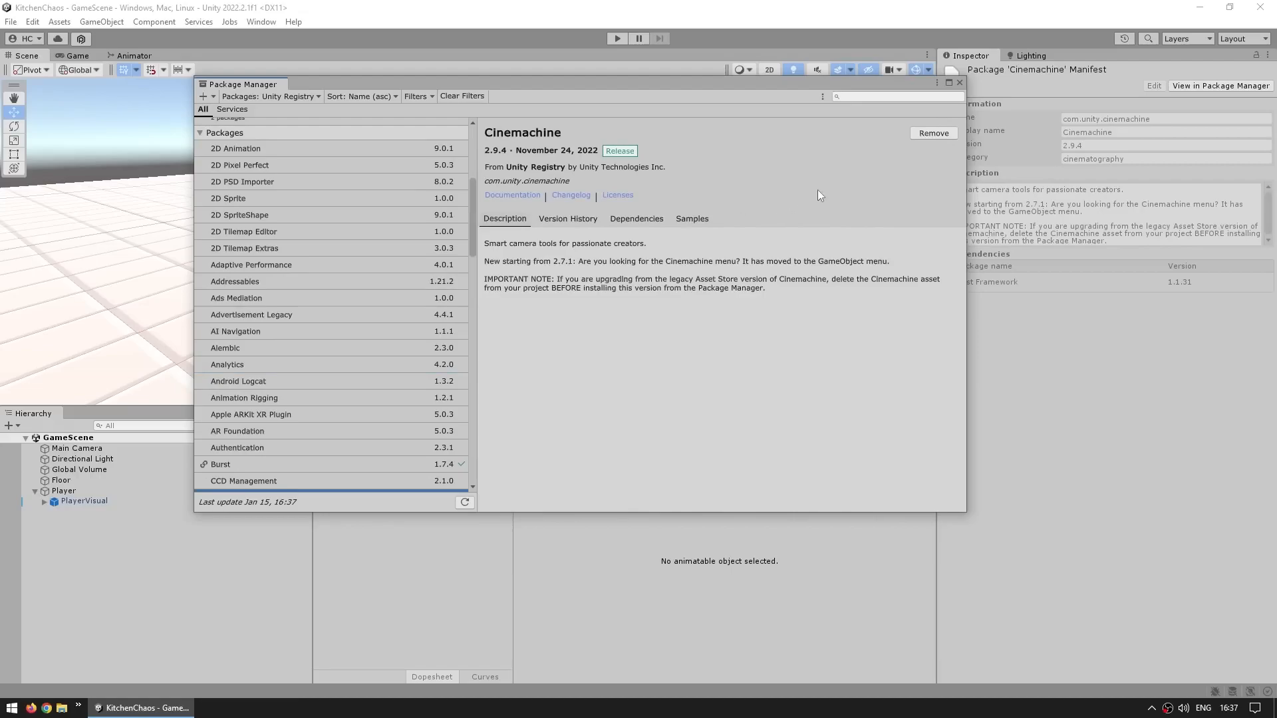
left_click(959, 82)
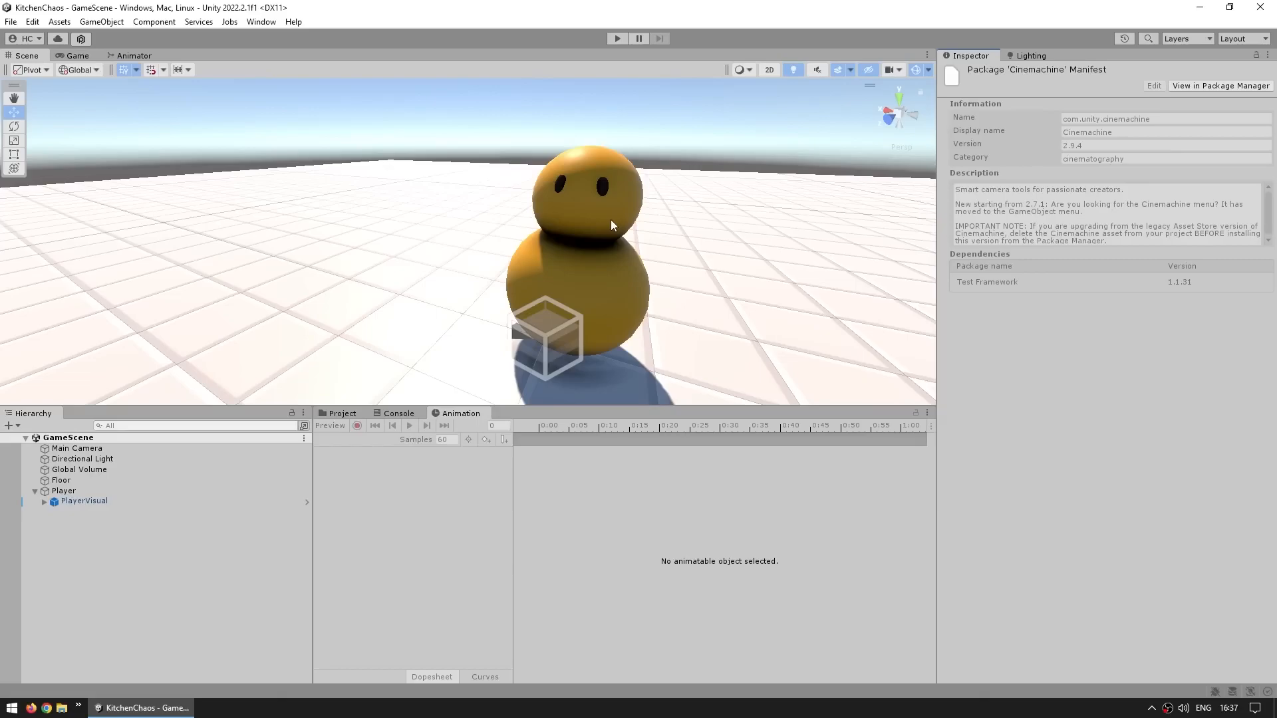
Add a Cinemachine Virtual Camera to the scene
left_click(101, 22)
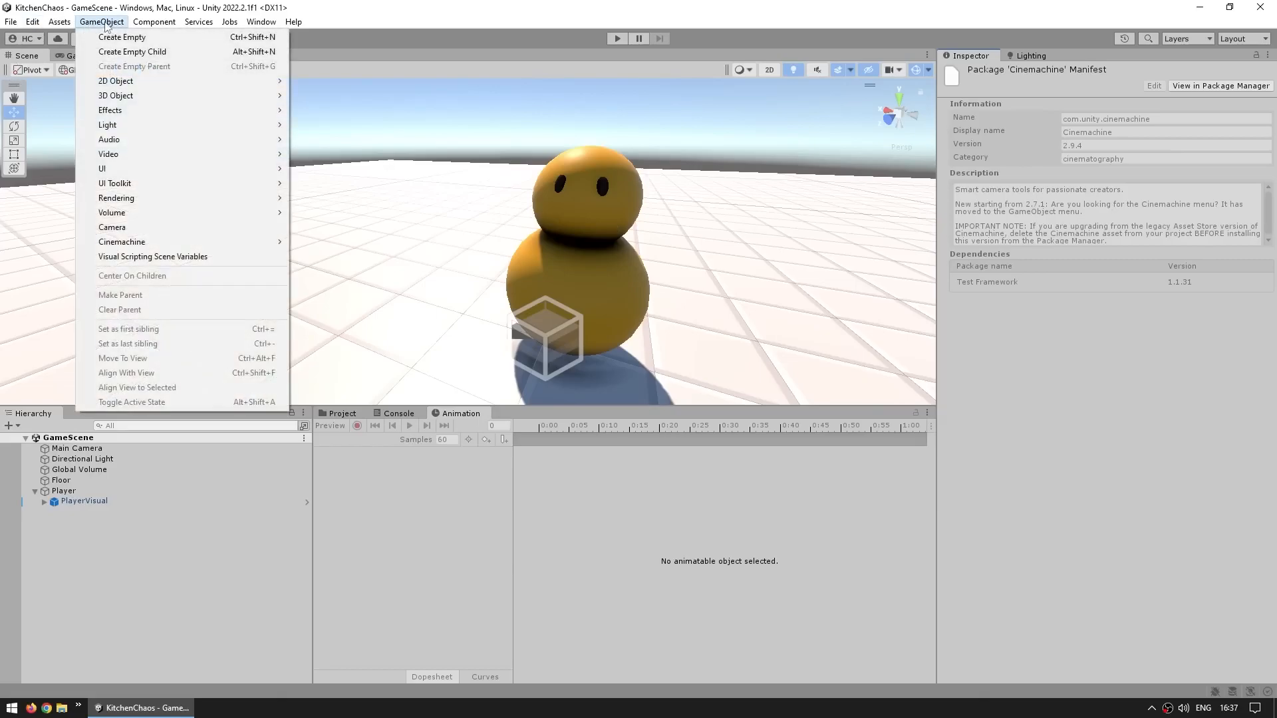
mouse_move(220, 242)
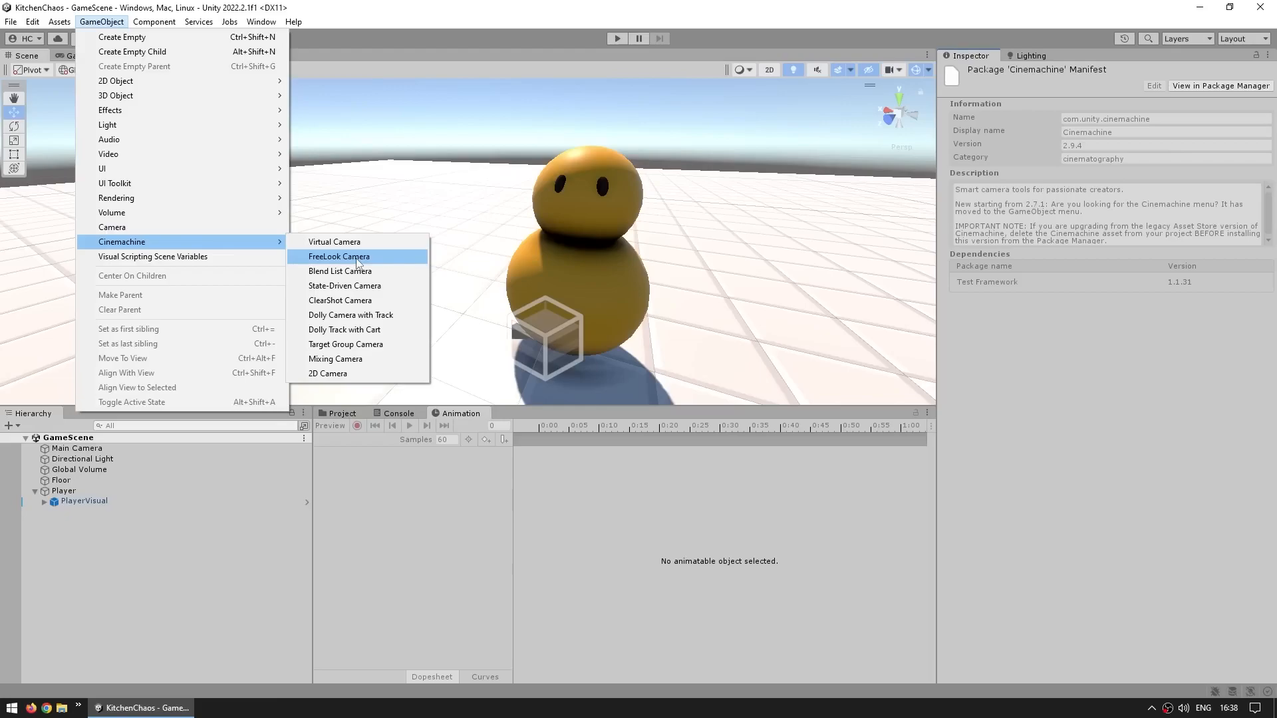
left_click(314, 243)
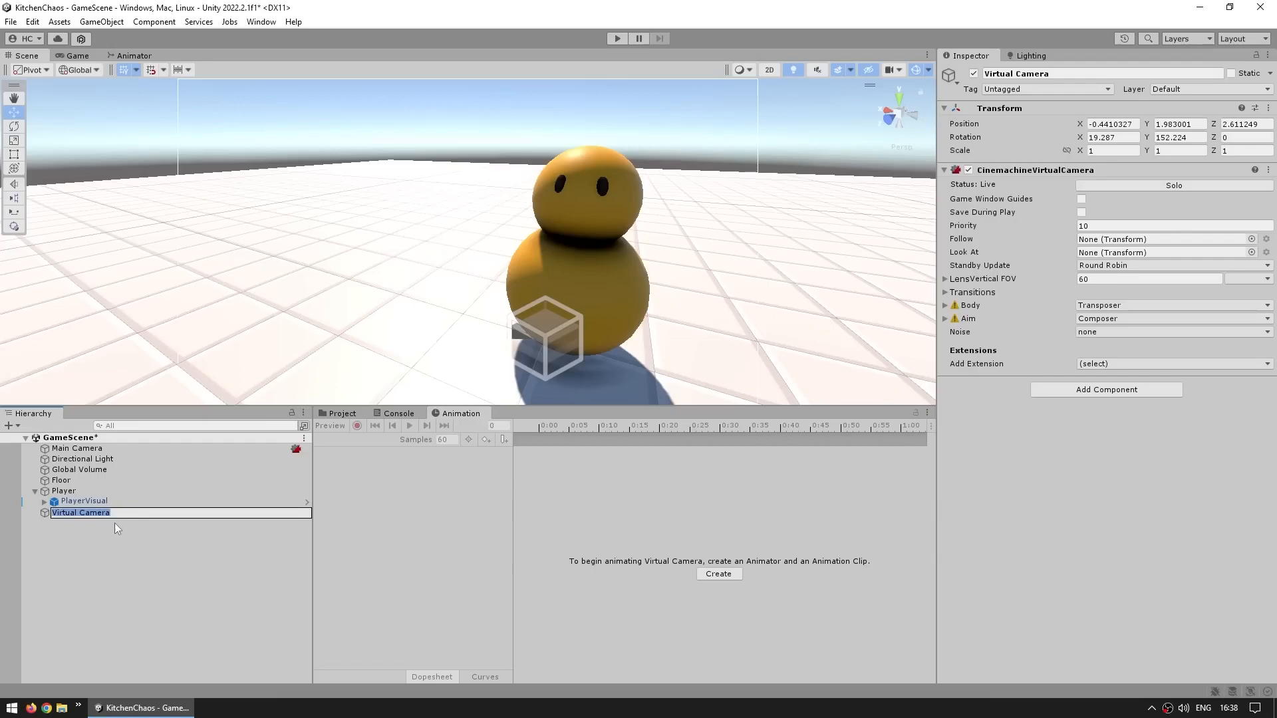
key("Return")
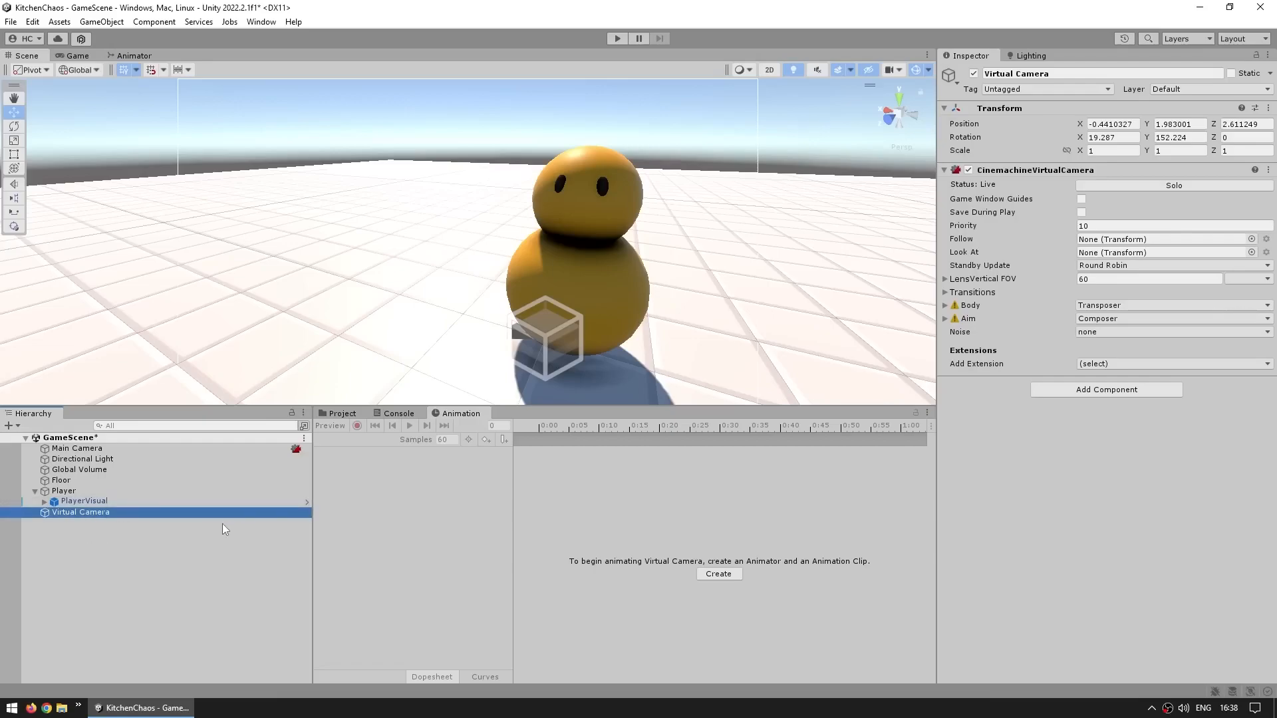
Inspect the Main Camera's components, including the CinemachineBrain
left_click_drag(936, 233, 905, 233)
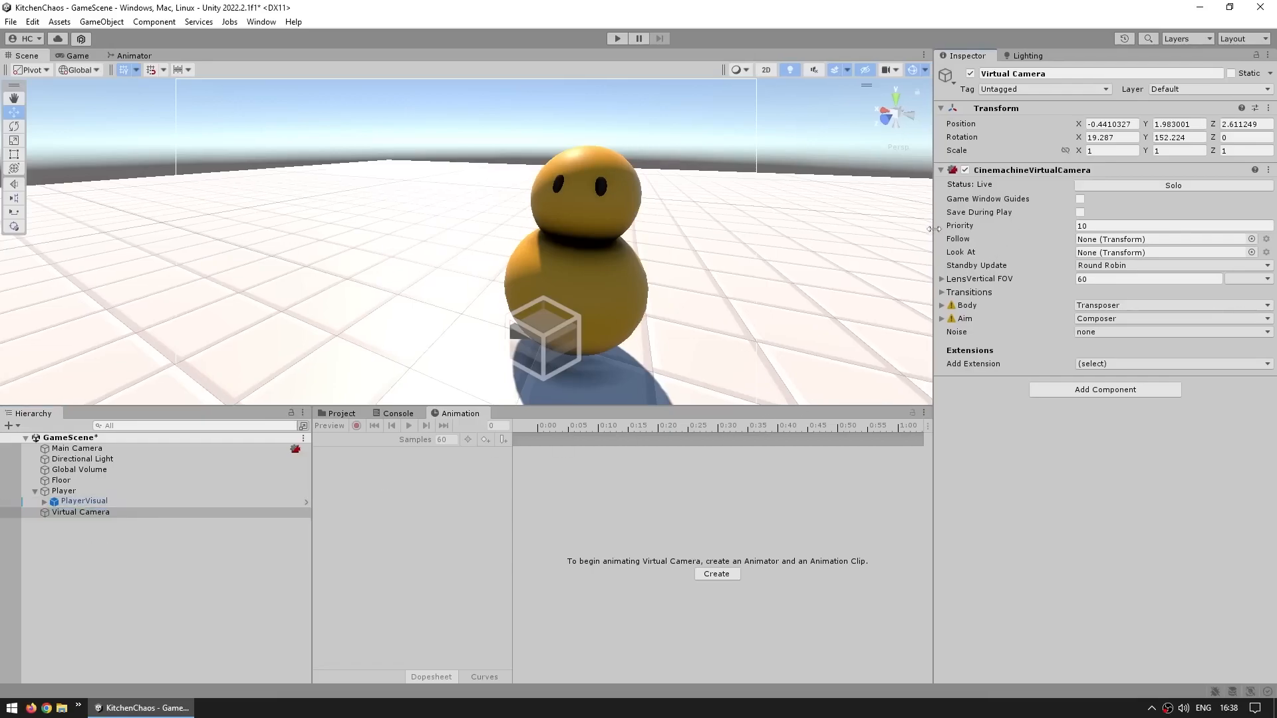
left_click(94, 557)
left_click(79, 449)
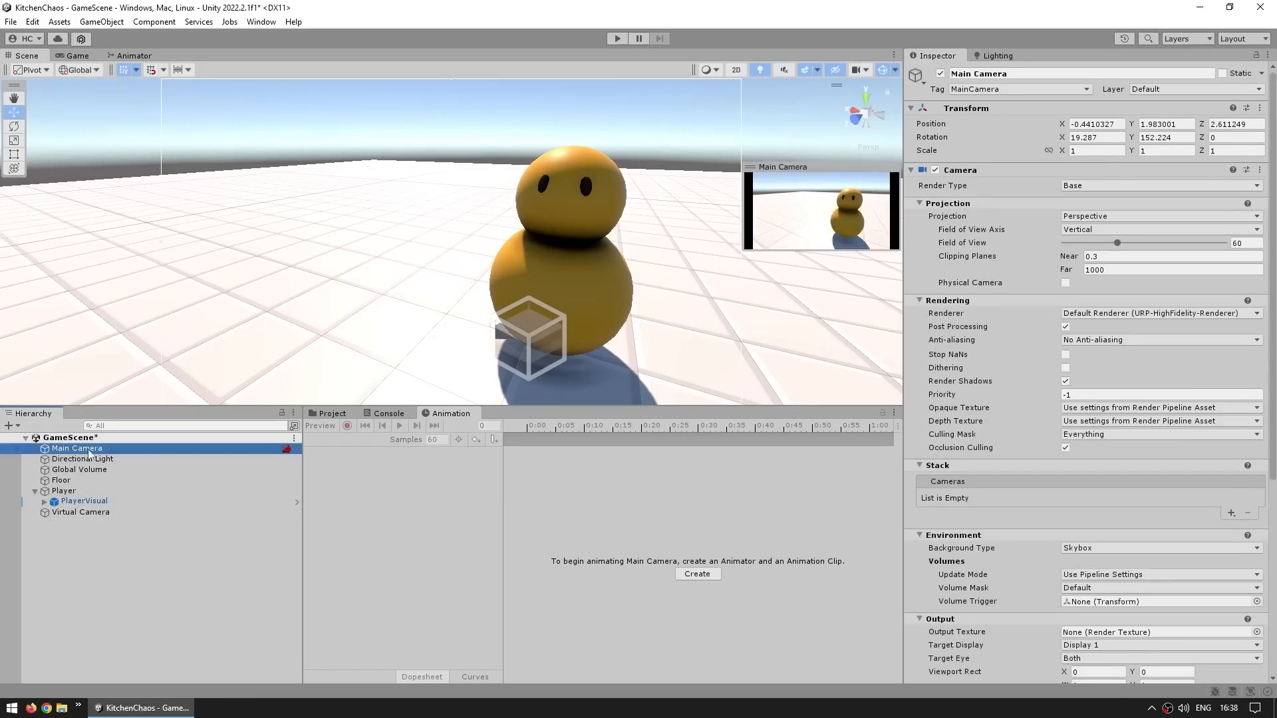
scroll(931, 450, "down", 8)
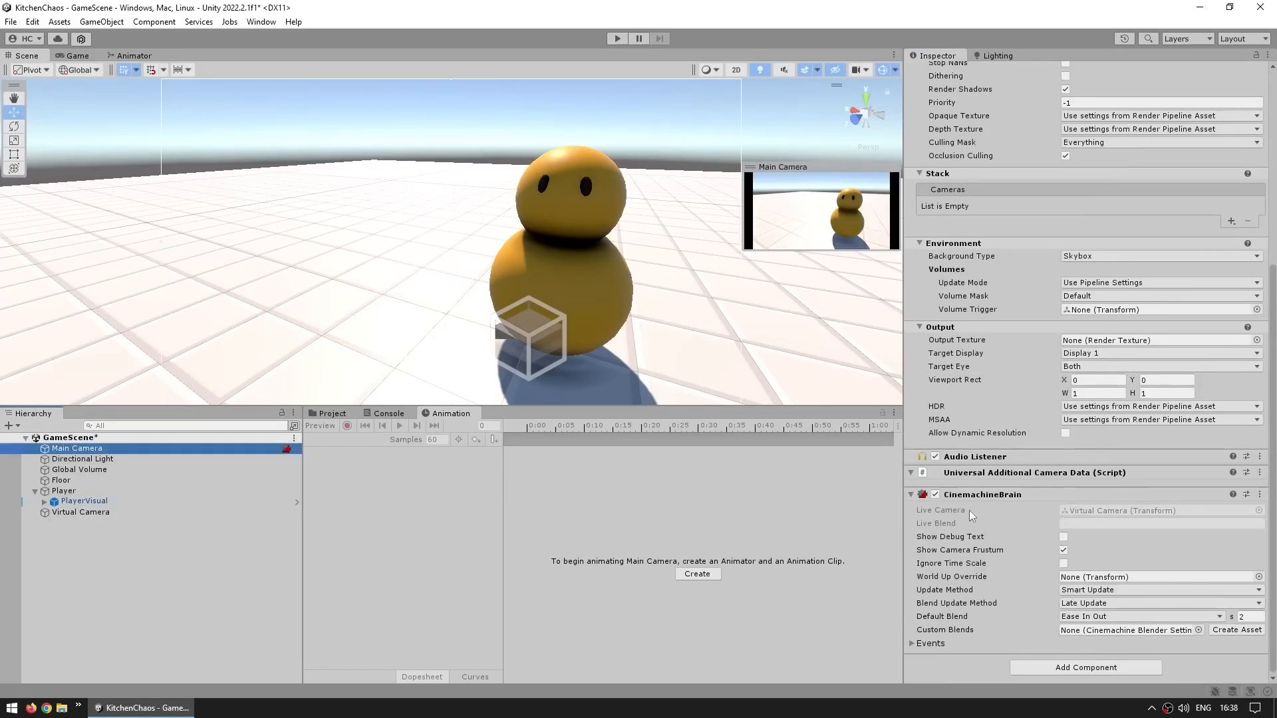
mouse_move(940, 556)
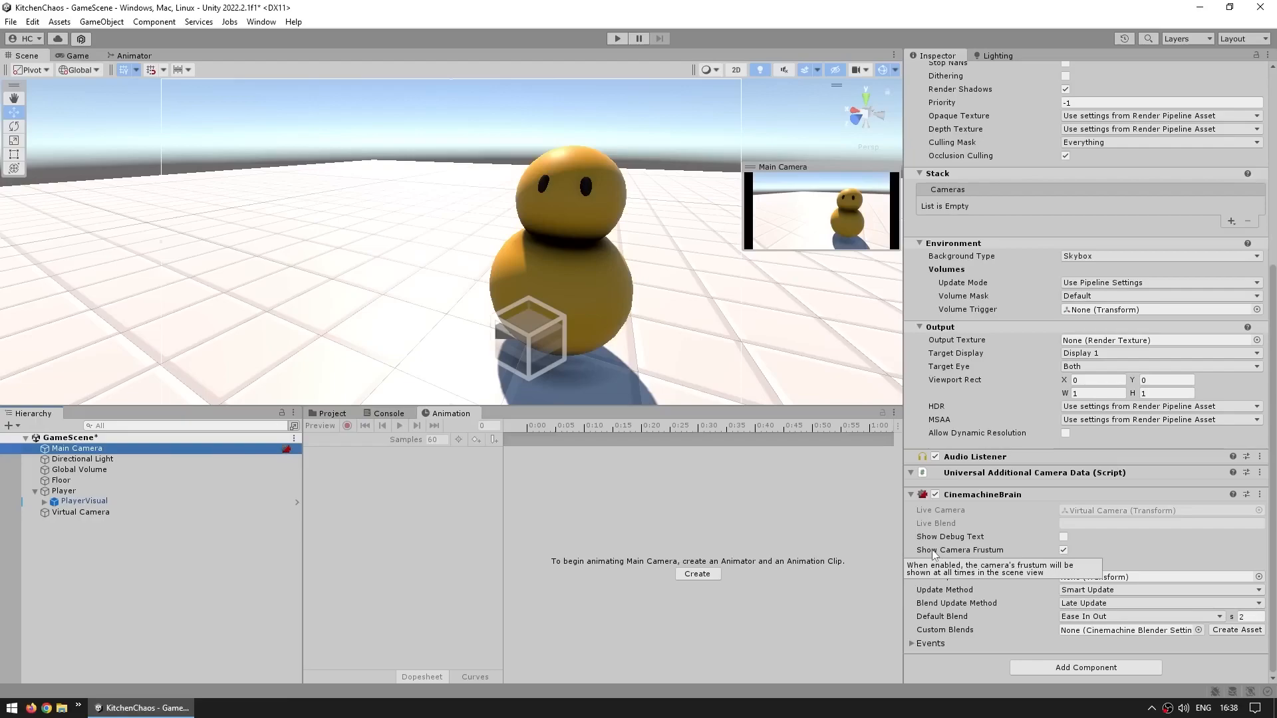
scroll(944, 505, "up", 5)
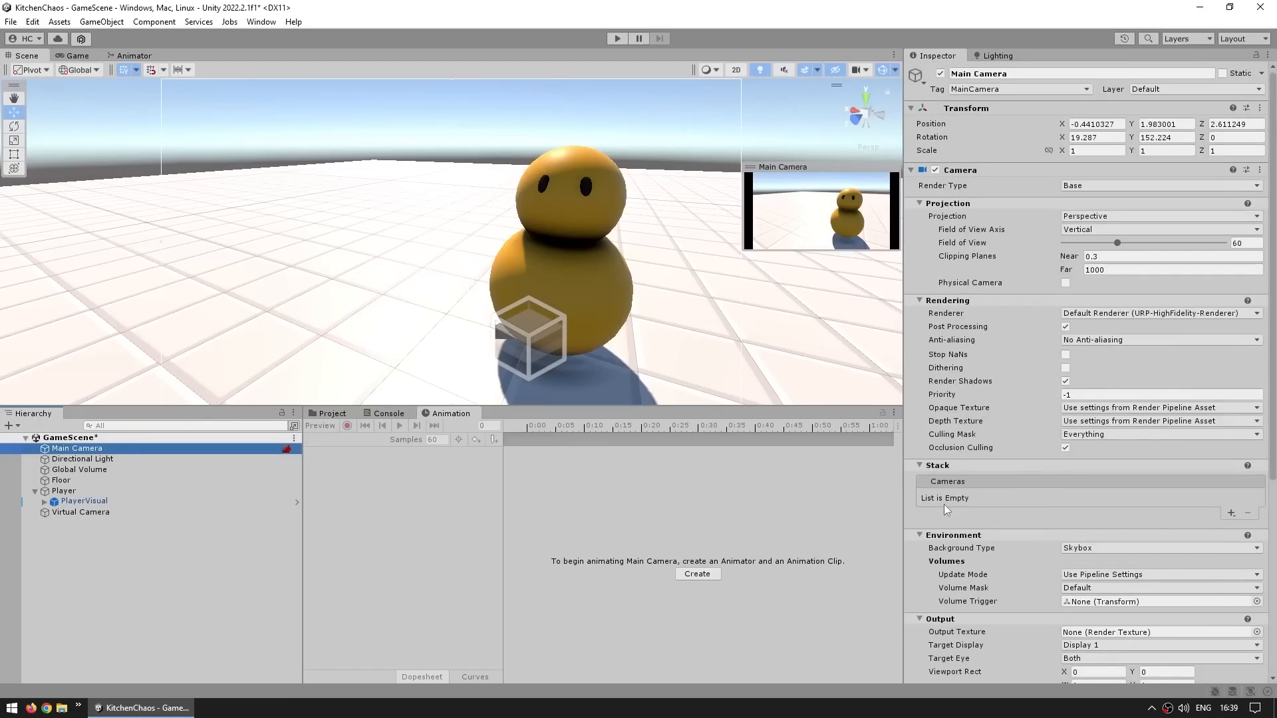
left_click(1118, 244)
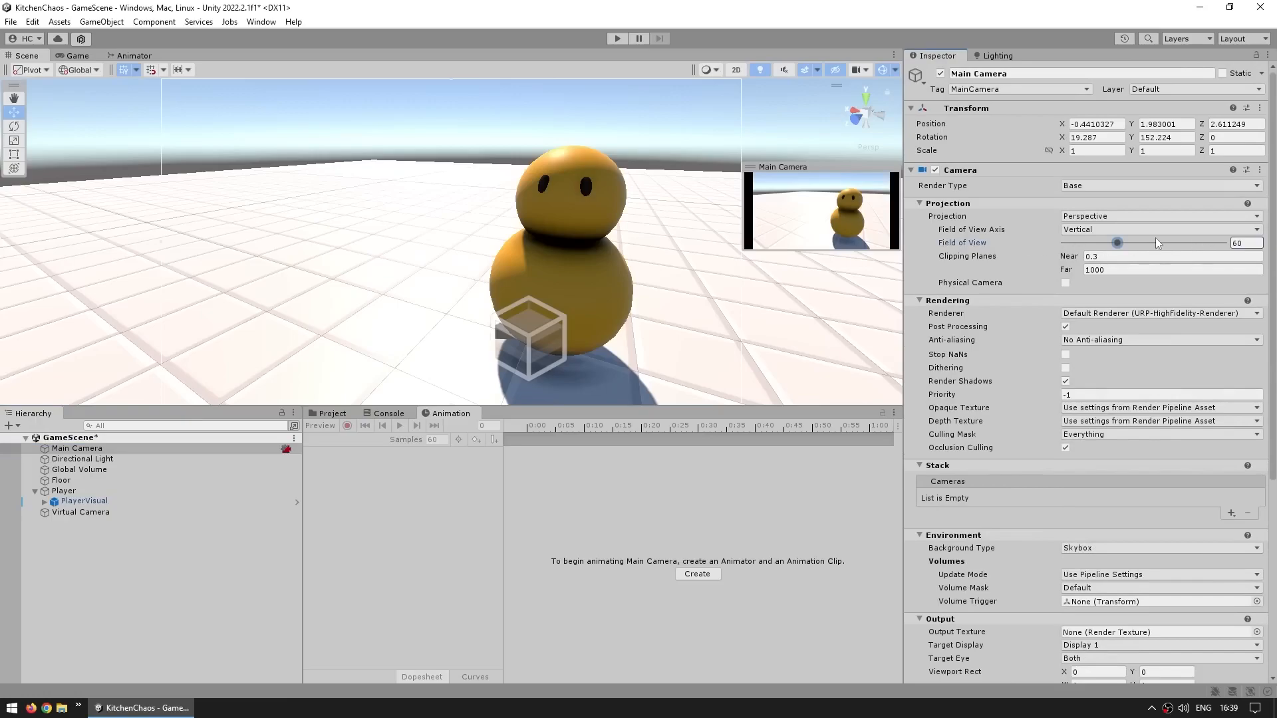
left_click(1068, 124)
left_click(1060, 138)
Examine the virtual camera's Lens, Body and Aim settings while viewing the Game view
left_click(141, 512)
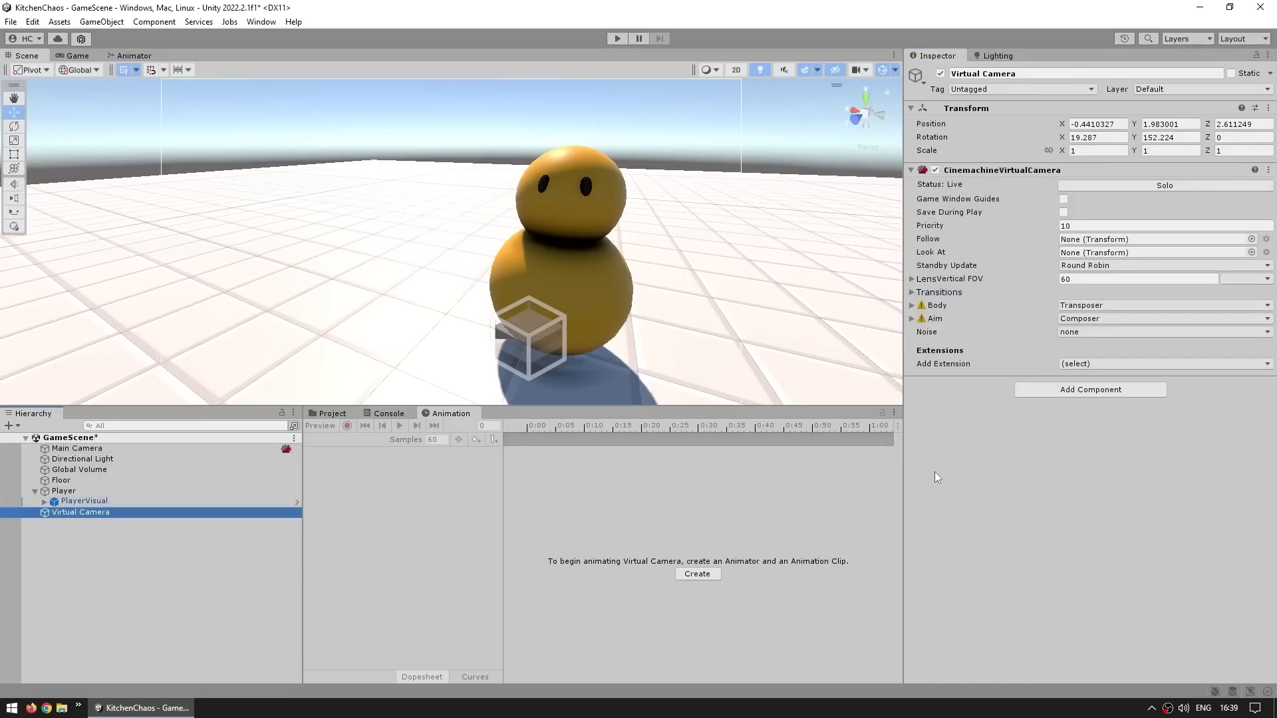
left_click(937, 285)
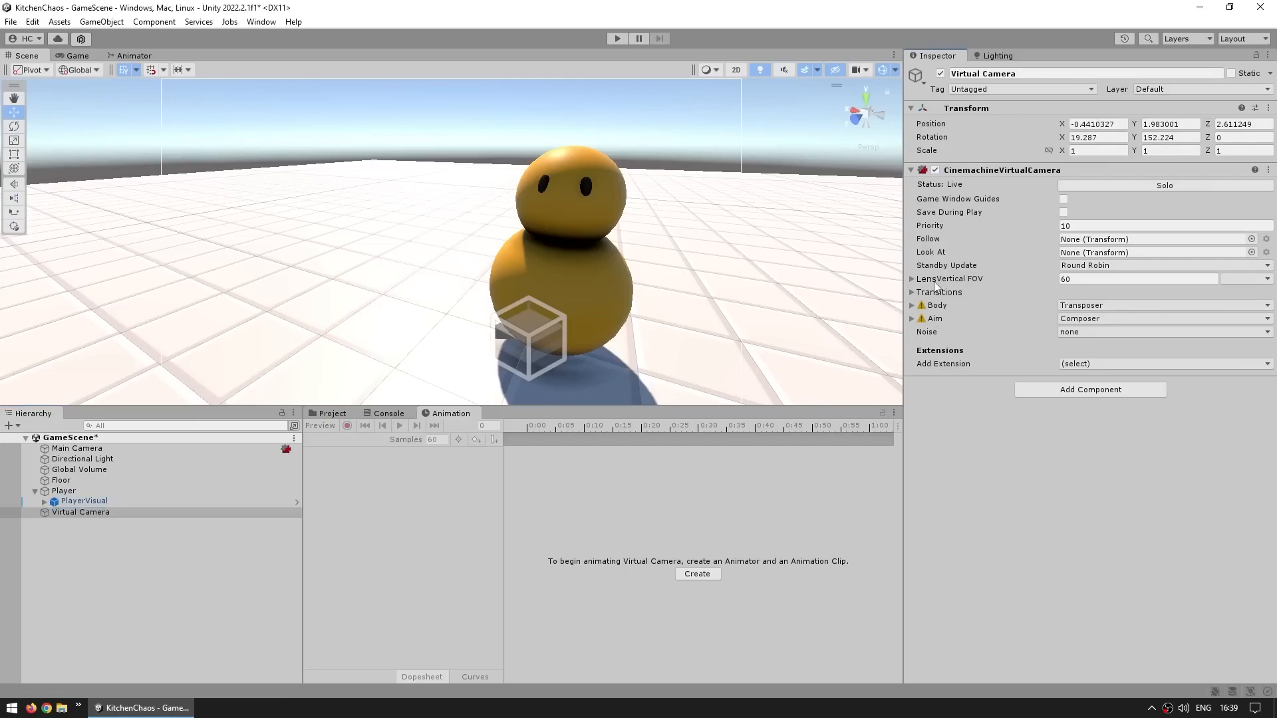
left_click(928, 280)
mouse_move(1002, 297)
left_mouse_down()
mouse_move(964, 299)
mouse_move(1035, 296)
mouse_move(965, 294)
mouse_move(992, 294)
mouse_move(979, 294)
left_mouse_up()
left_click(83, 56)
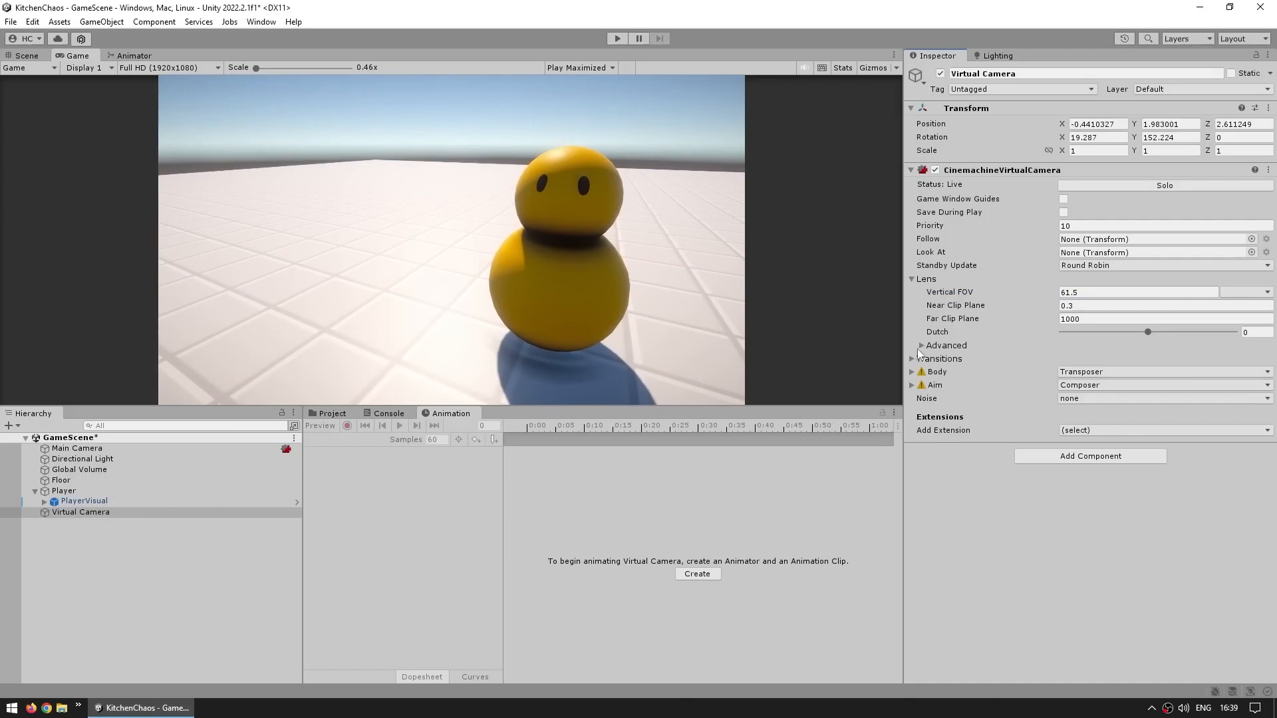
left_click(930, 386)
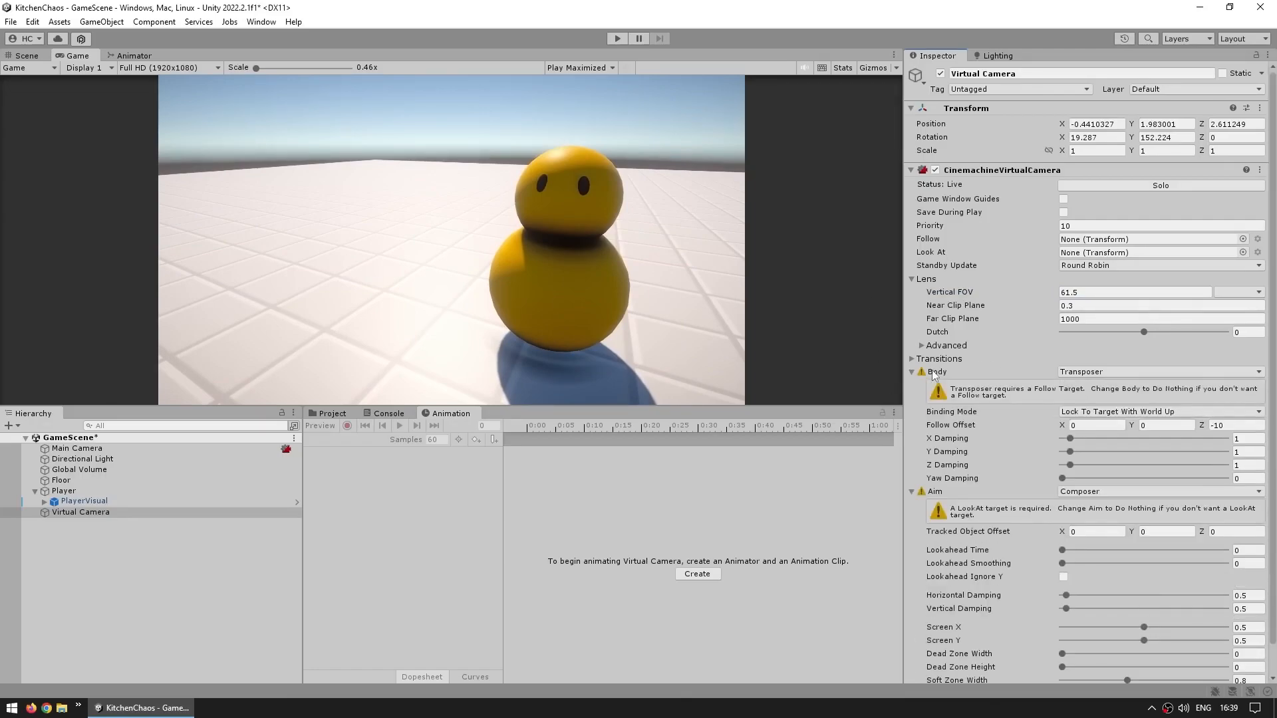
left_click(1082, 372)
left_click(995, 379)
left_click(987, 373)
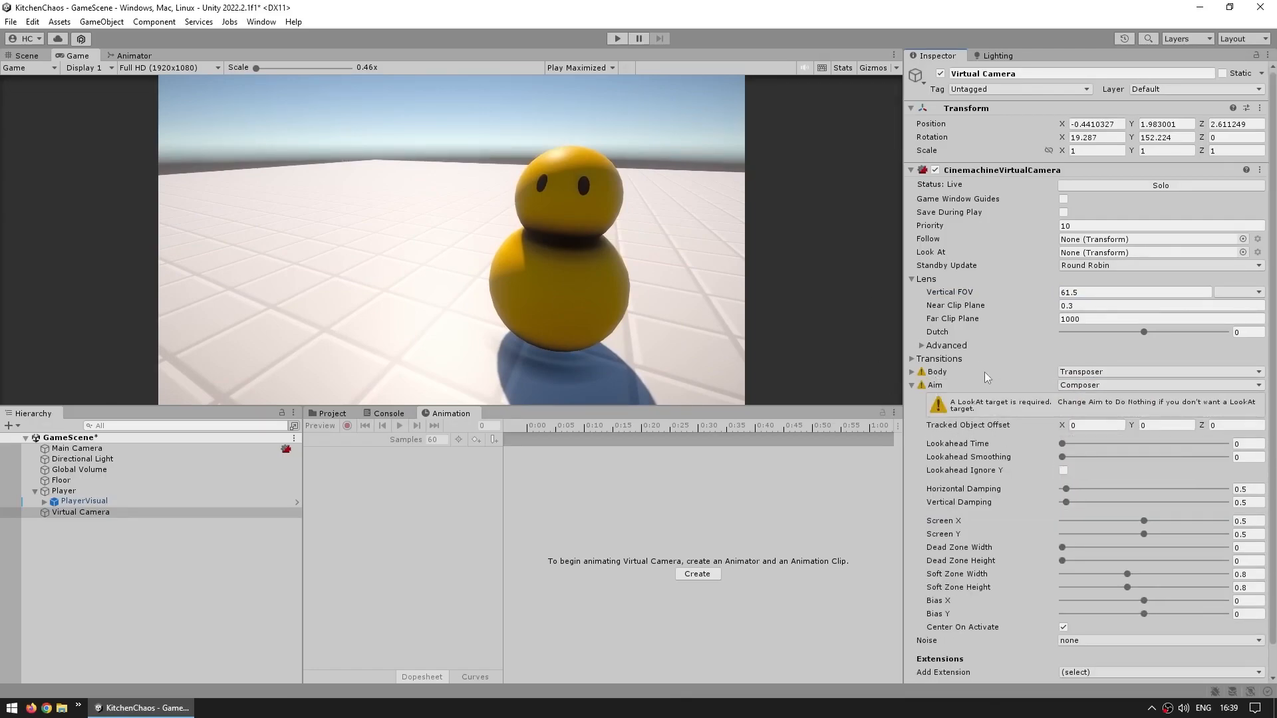
left_click(959, 387)
left_click(1100, 386)
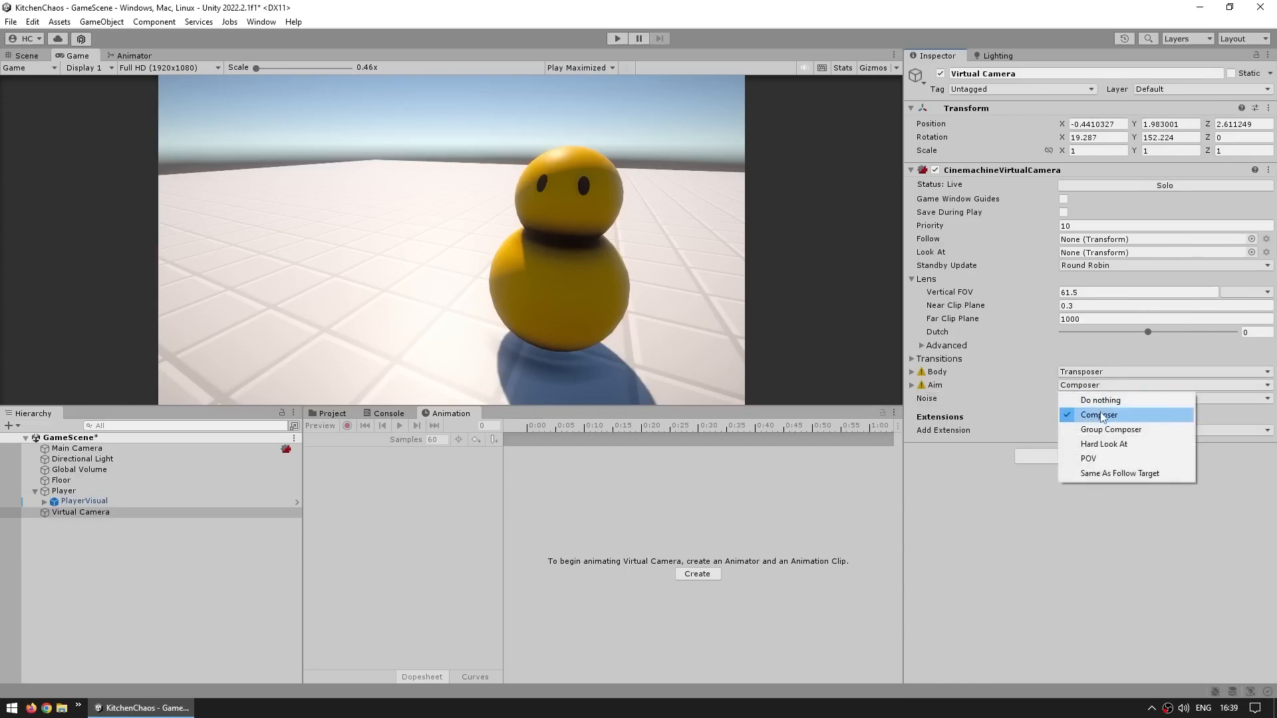
left_click(1001, 563)
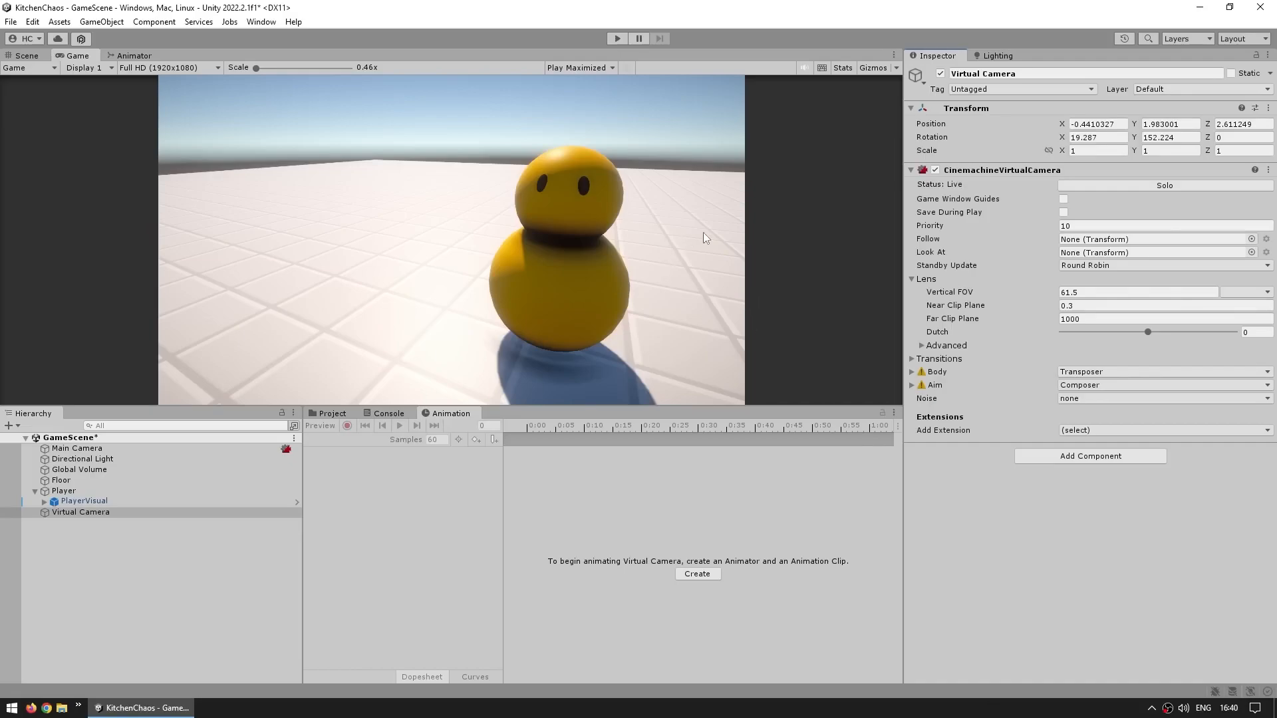
Set the virtual camera's Vertical FOV to 20, position to 0, 21.5, -21.3 and rotation X 46, Y 0
left_click(1073, 292)
type("20")
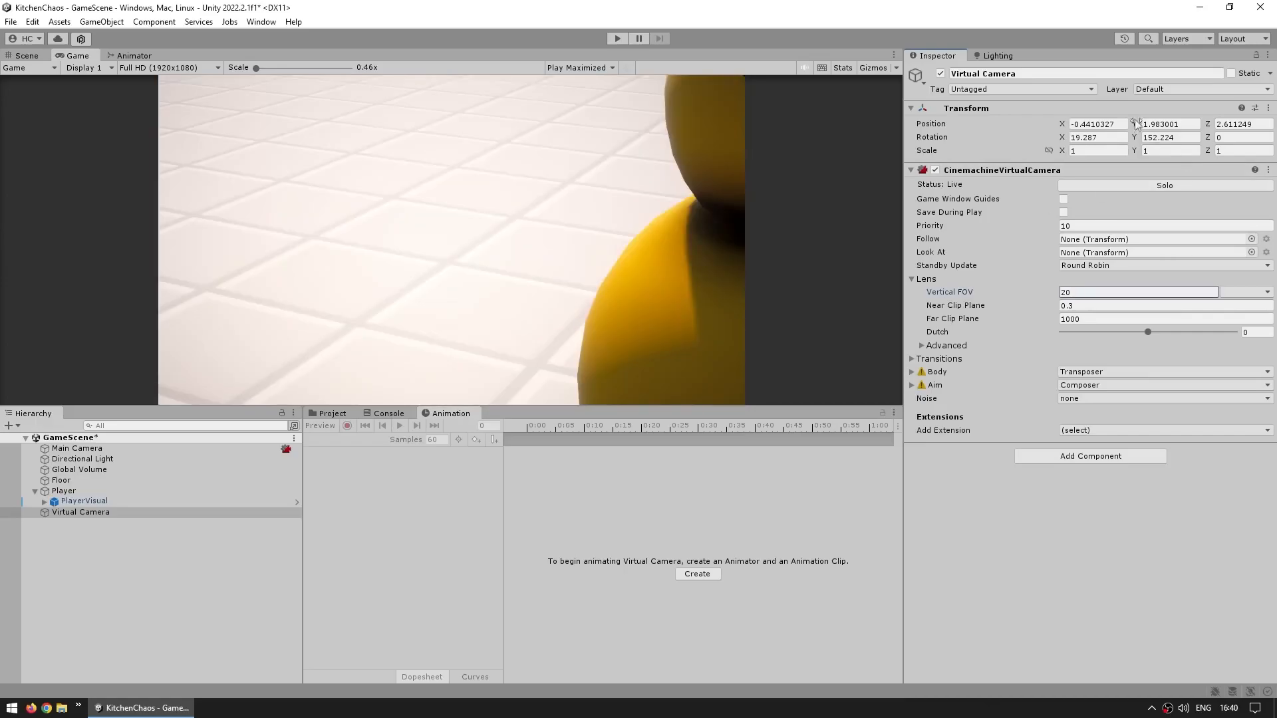
left_click(1105, 123)
type("0")
key("Tab")
type("21.5")
key("Tab")
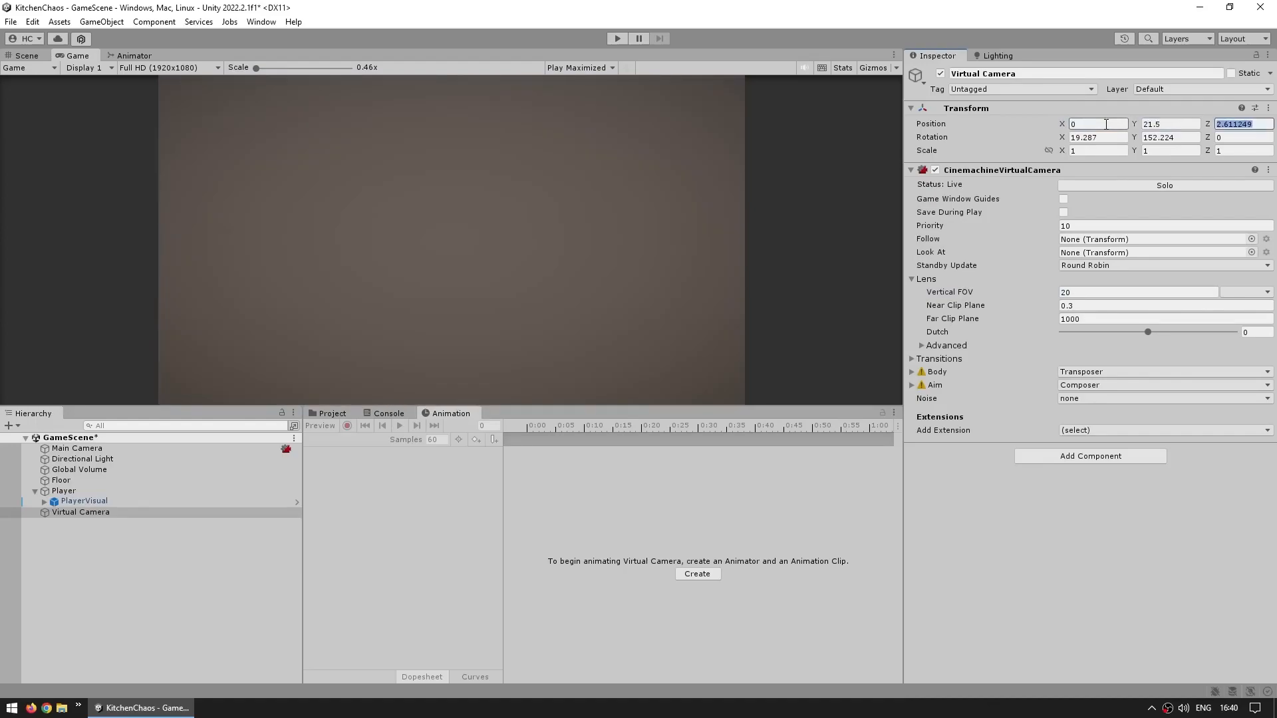
type("-21.3")
key("Tab")
type("46")
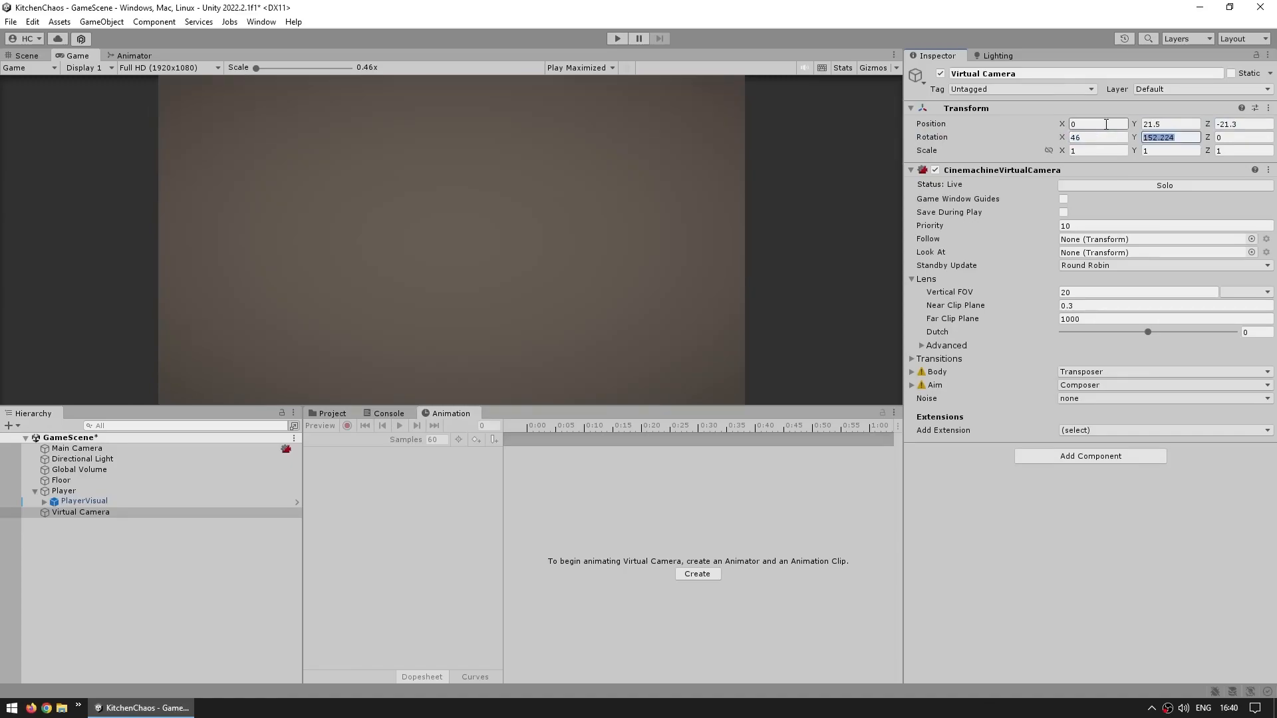
key("Tab")
type("0")
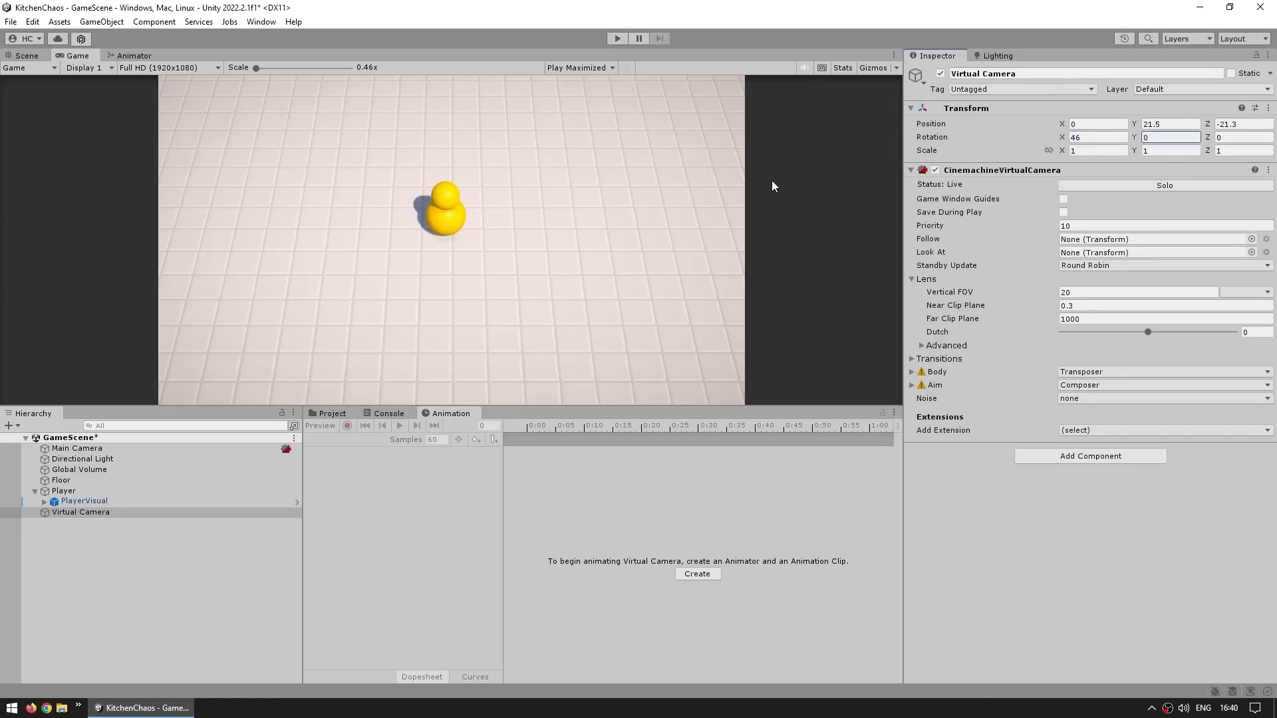
Test the new camera view in Play mode by walking the player in all directions
left_click(639, 174)
left_click(617, 39)
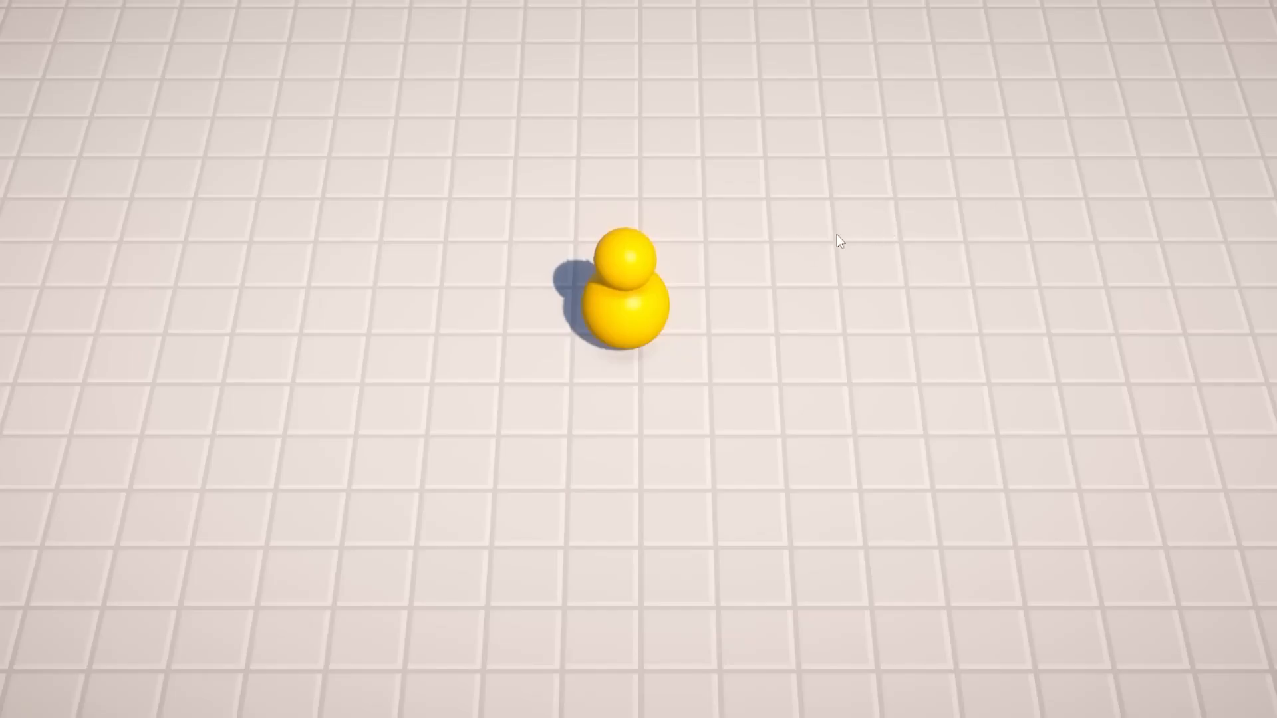
key("d")
key("w")
key("s")
key("a")
key("w")
key("s")
key("d")
key("w")
key("a")
key("s")
key("d")
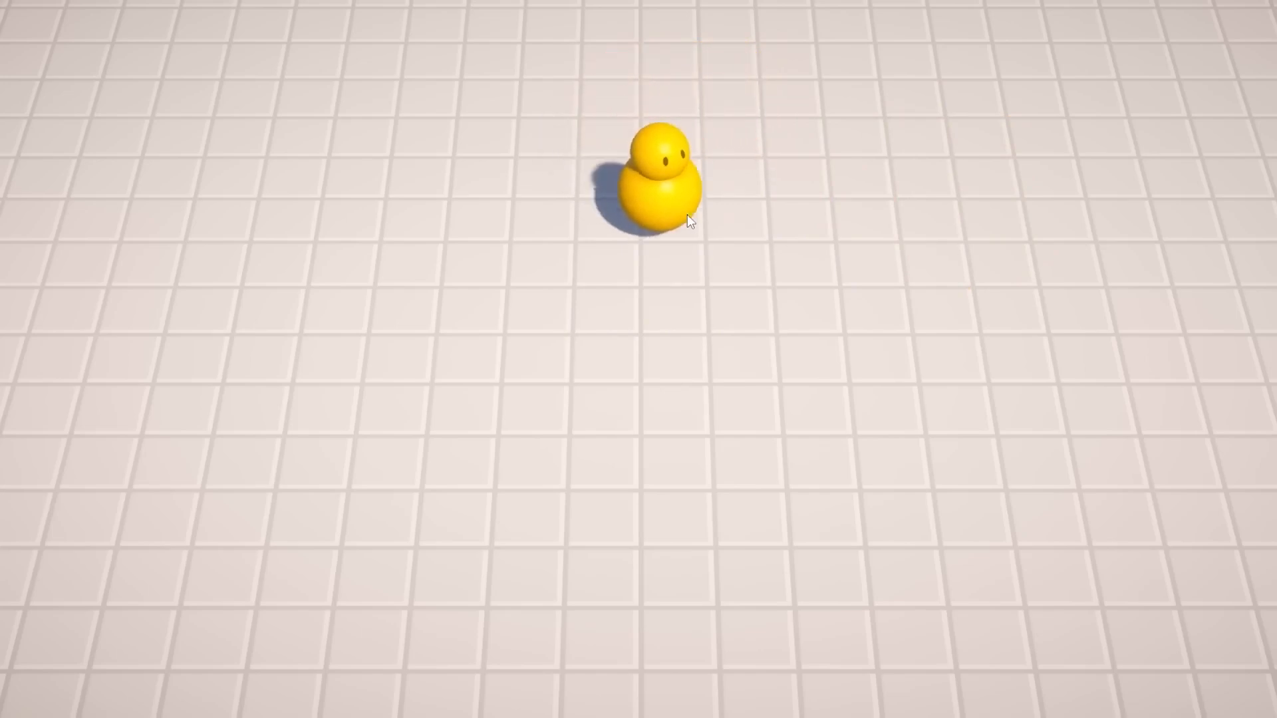
key("ctrl+p")
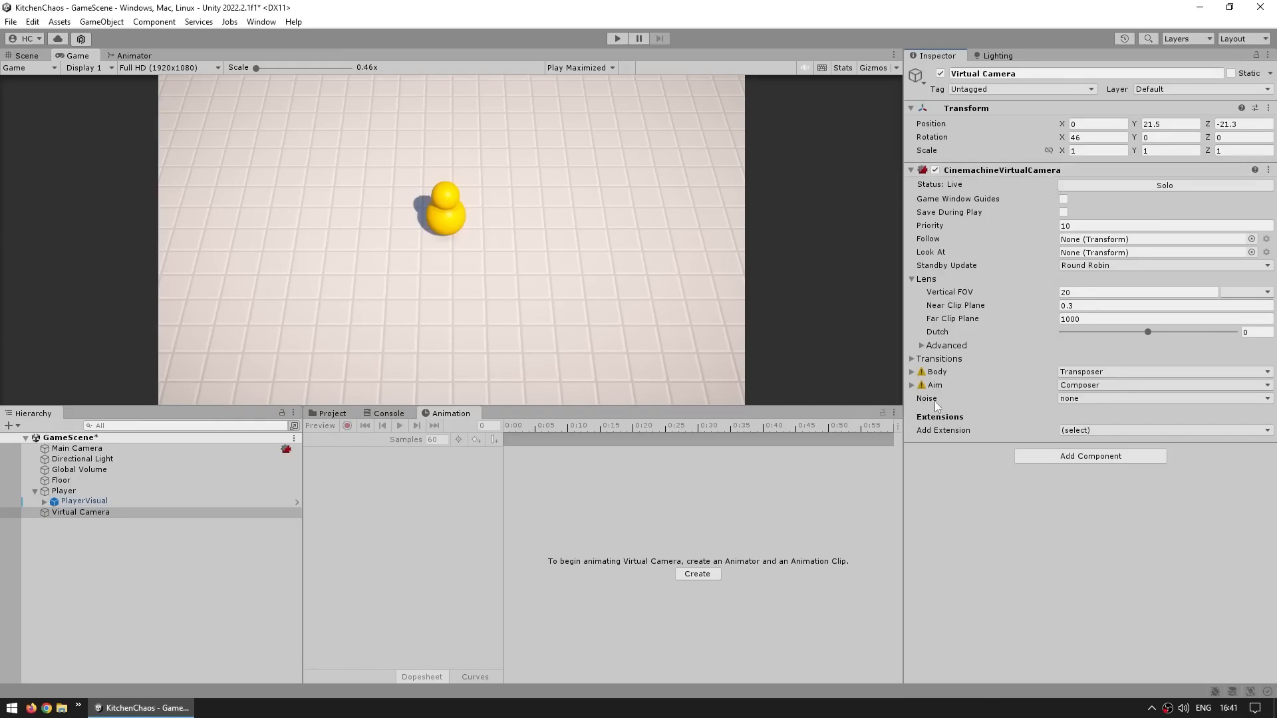
Set the virtual camera's Noise to Basic Multi Channel Perlin with the Handheld_normal_mild profile
left_click(1074, 398)
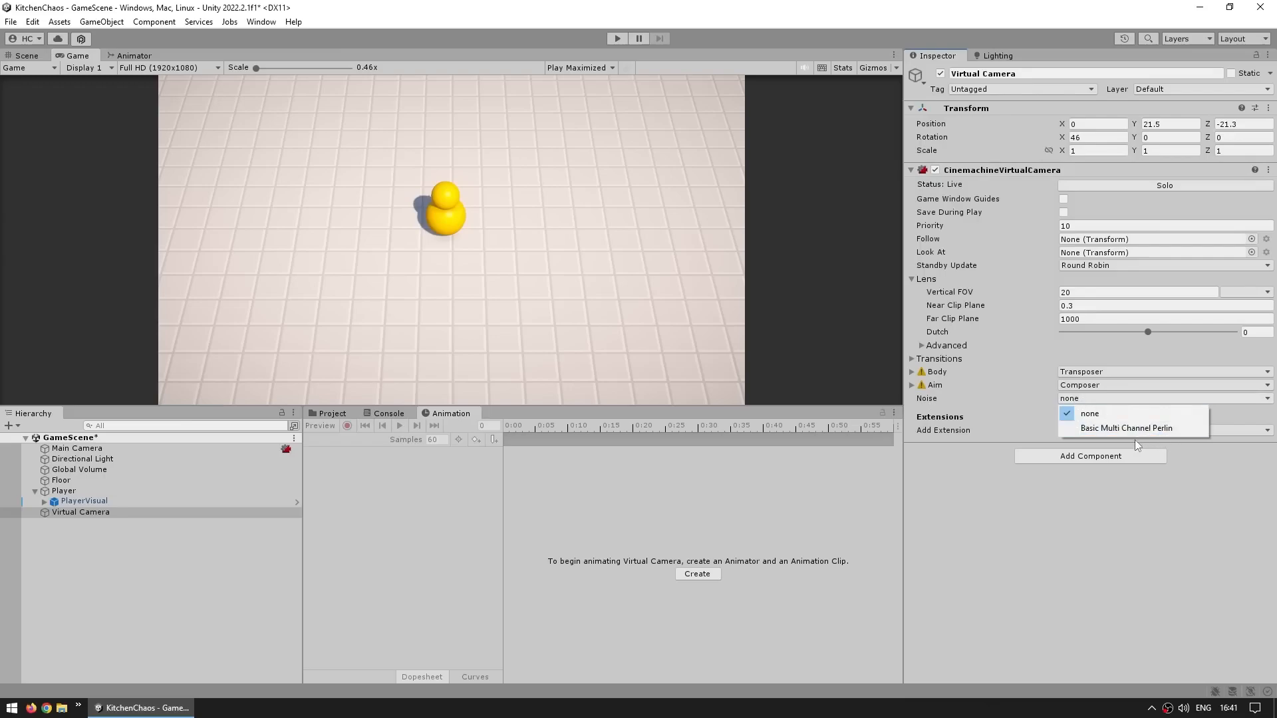
left_click(1111, 430)
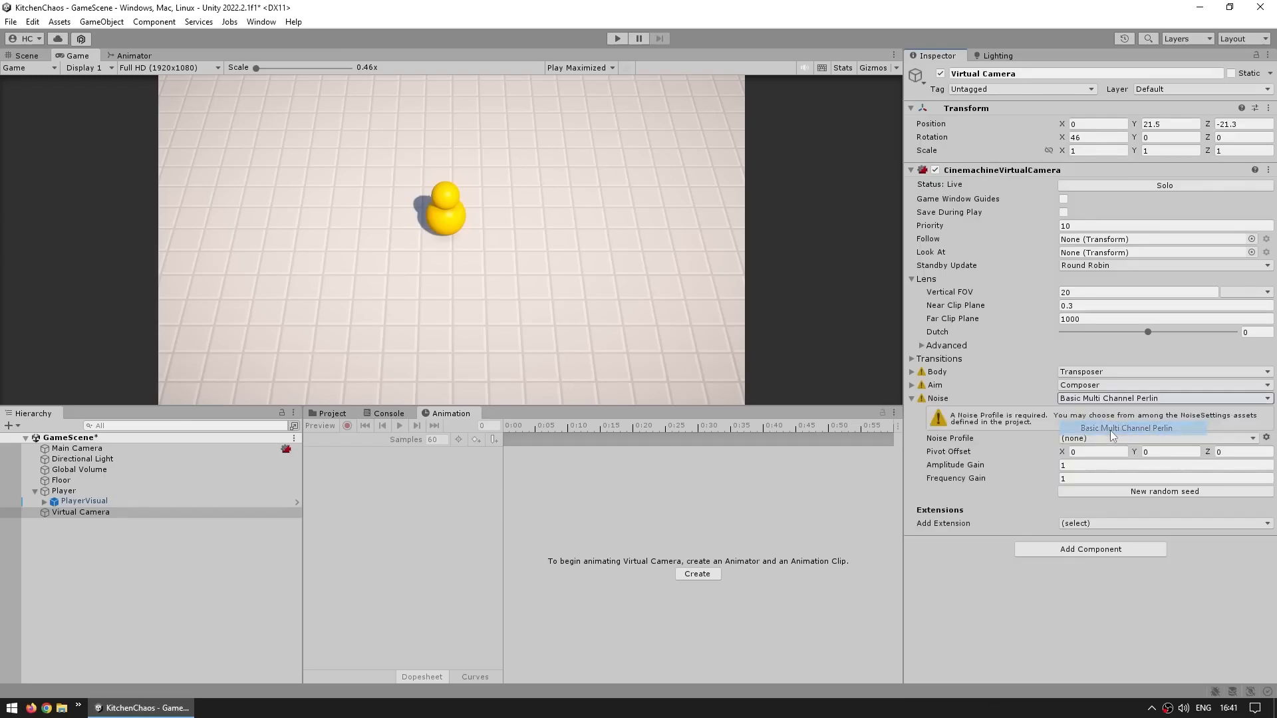
left_click(1091, 439)
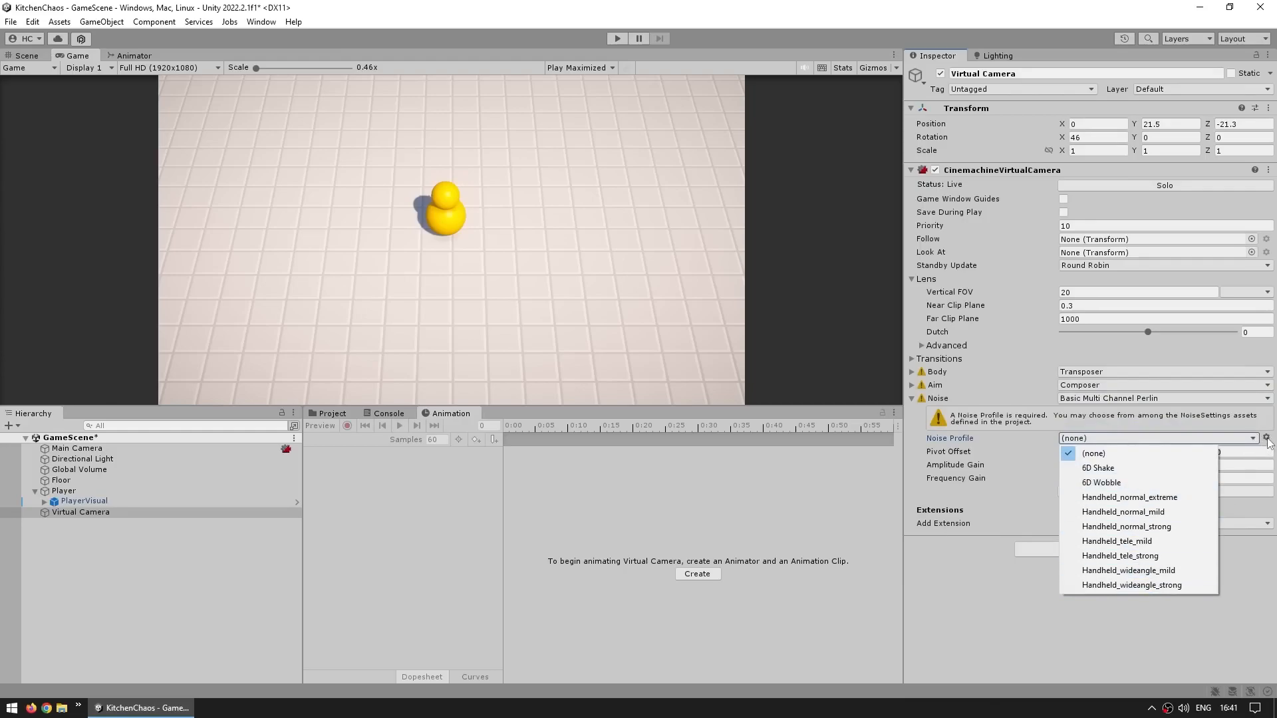
left_click(1152, 513)
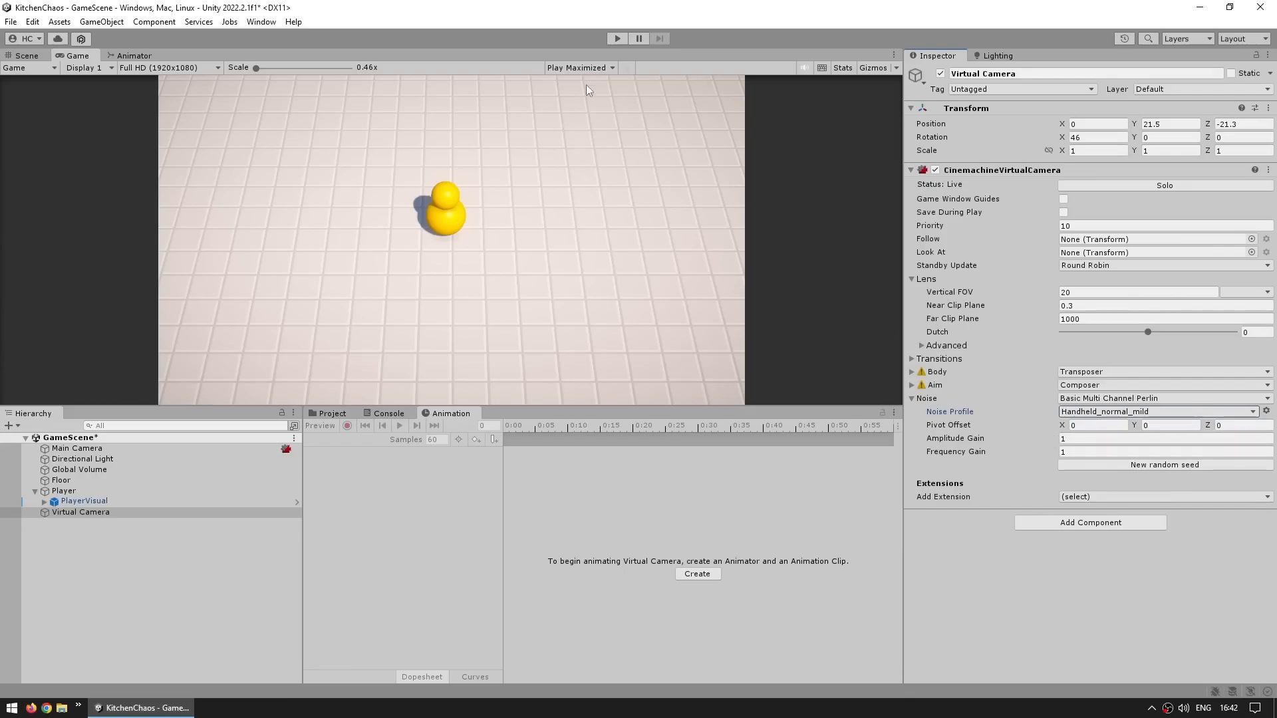
Enter Play mode and try the camera noise with Amplitude Gain 0.5 and Frequency Gain 0.5
key("ctrl+p")
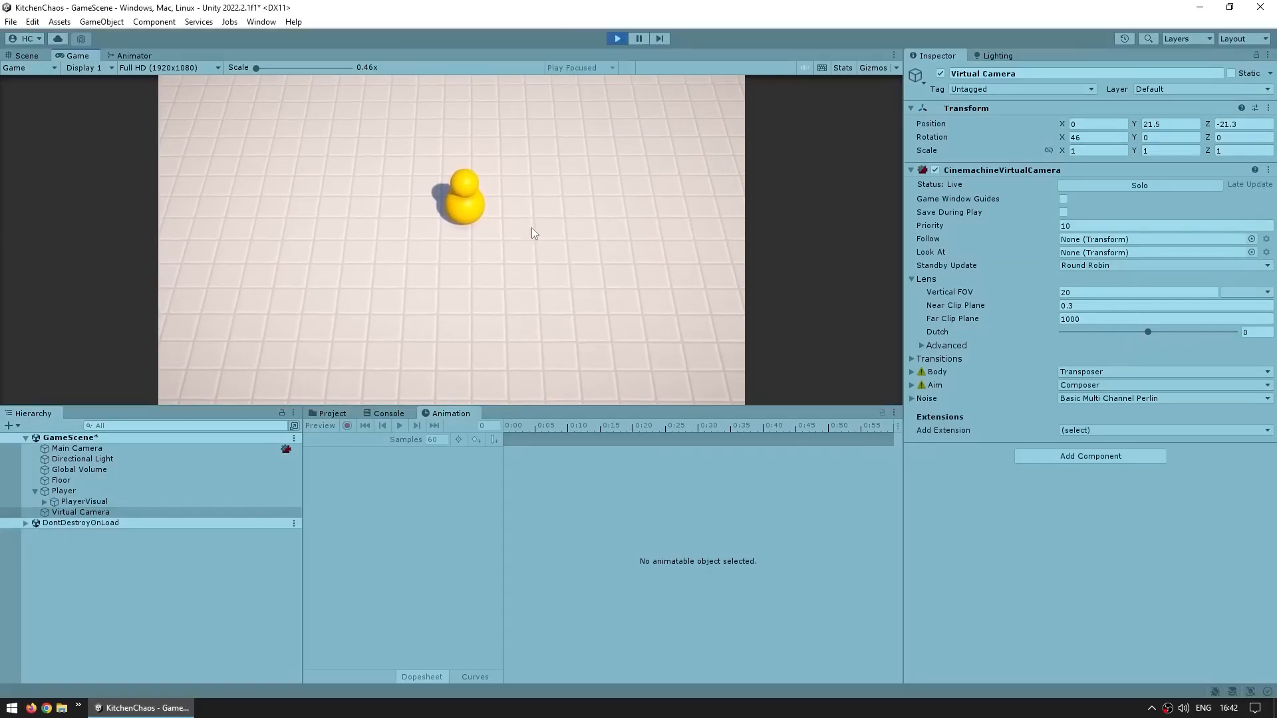
left_click(931, 401)
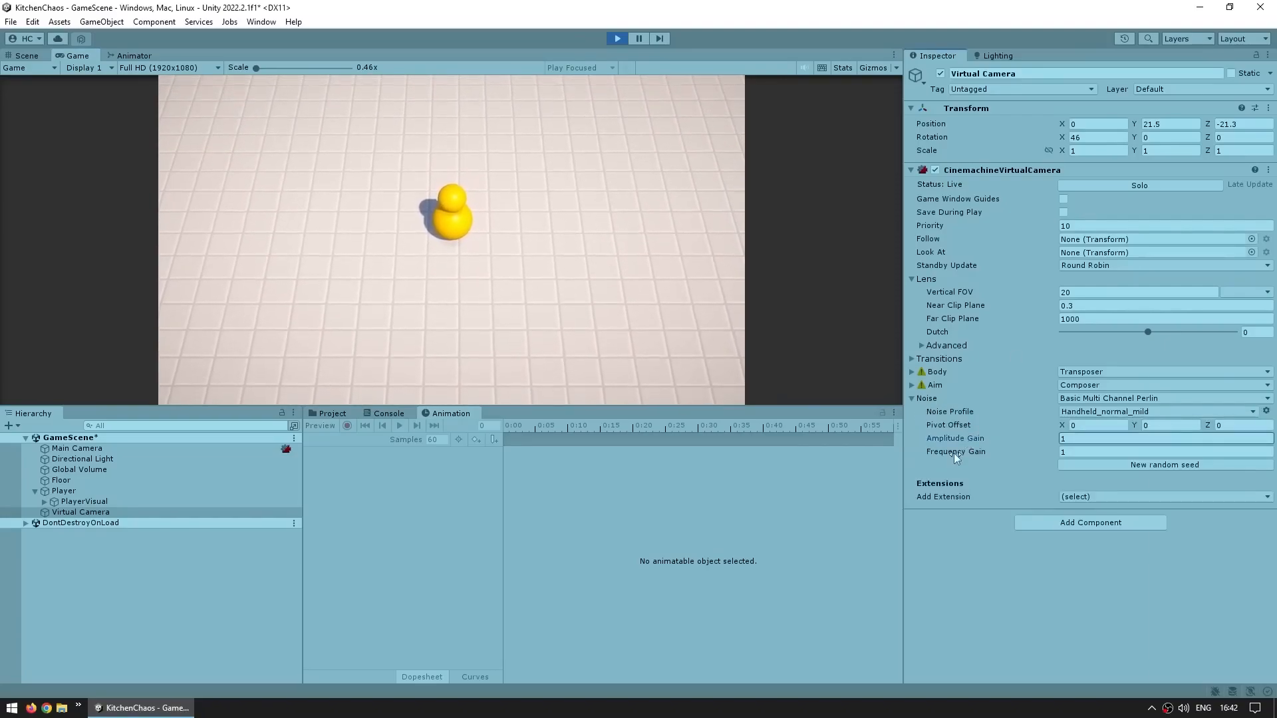
left_click(1062, 438)
key("BackSpace")
type("10")
key("Tab")
type("10")
key("BackSpace")
key("BackSpace")
type("2")
key("BackSpace")
type(".5")
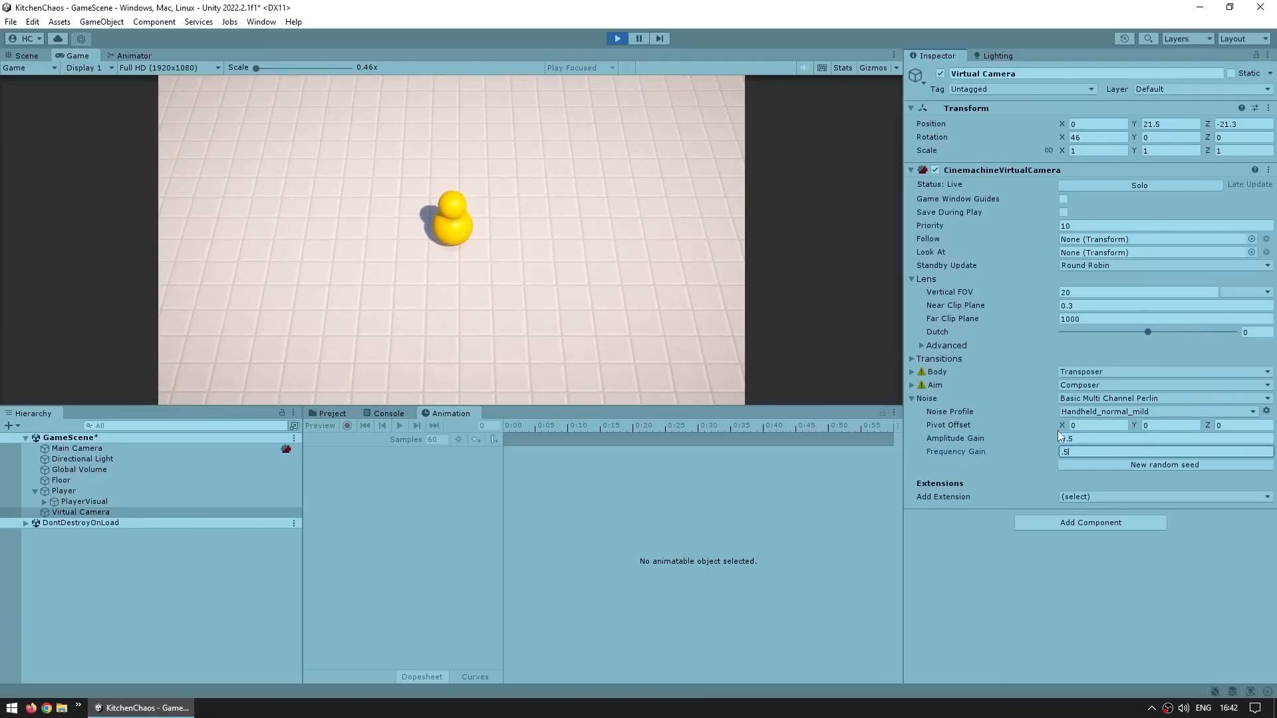
left_click(512, 234)
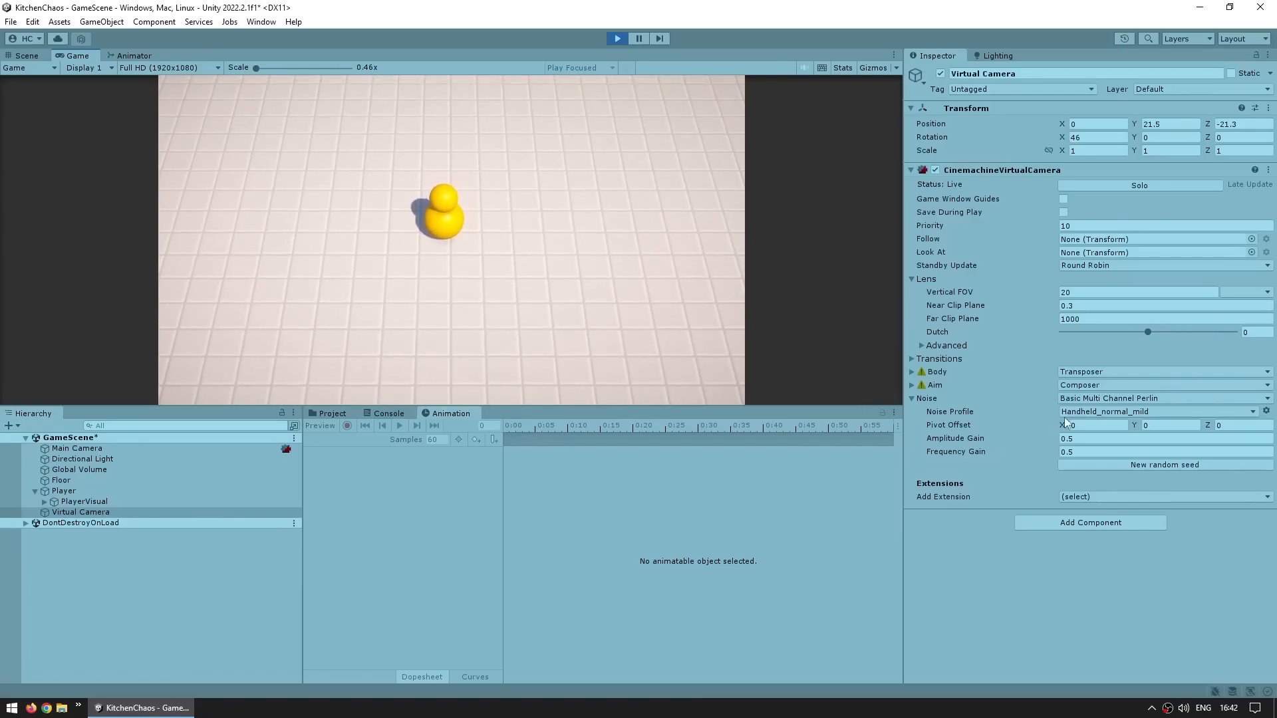
Set the virtual camera's Noise to none and exit Play mode
left_click(1079, 399)
left_click(1081, 414)
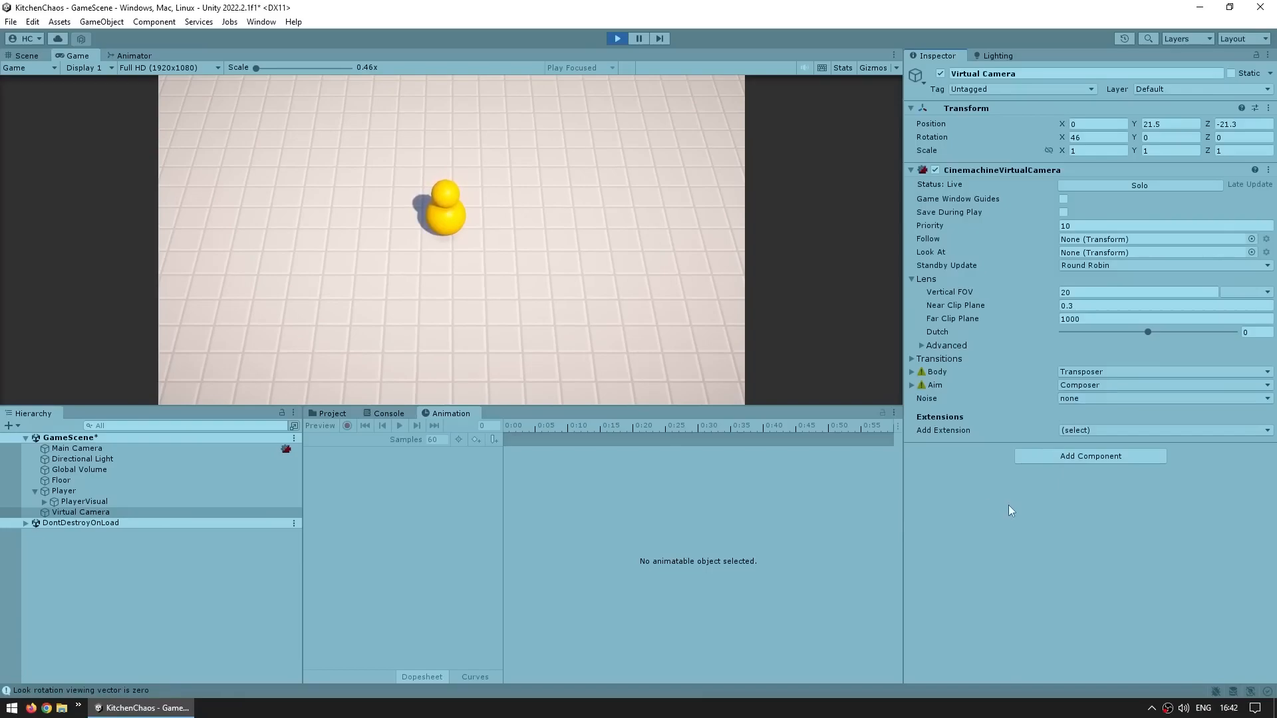
key("ctrl+p")
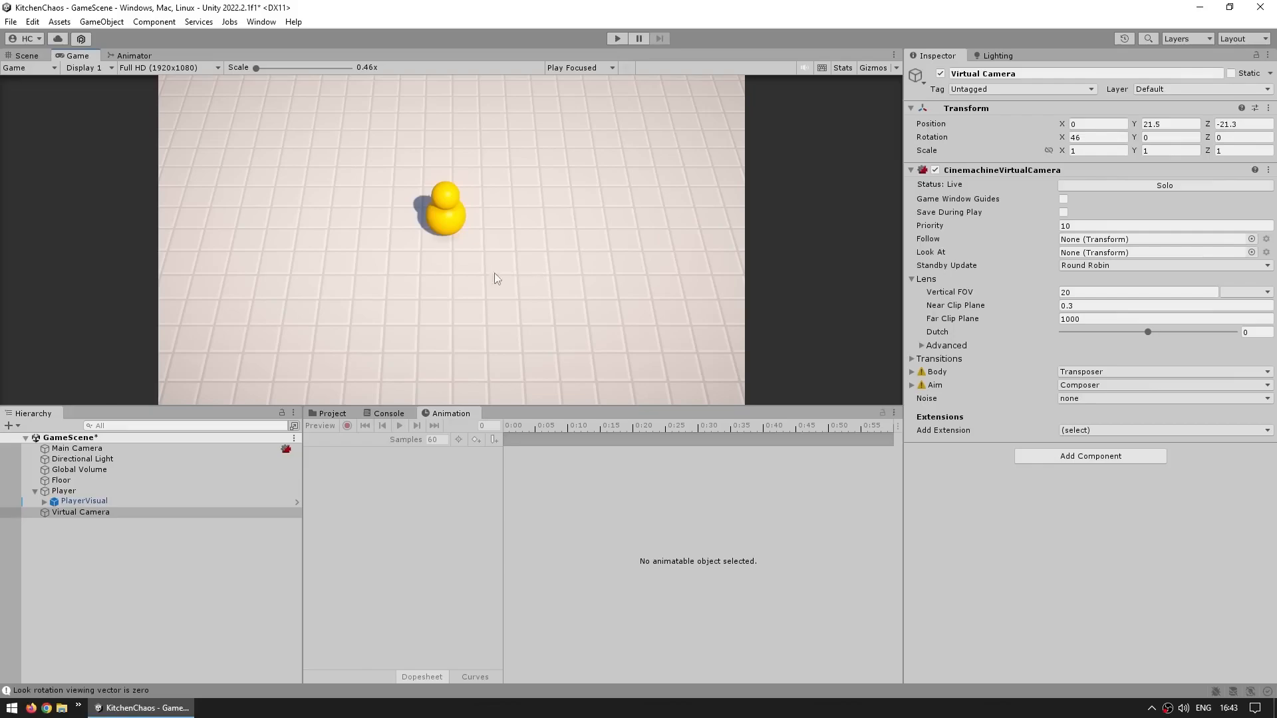
Duplicate the virtual camera and set the copy's Priority to 20
left_click(165, 589)
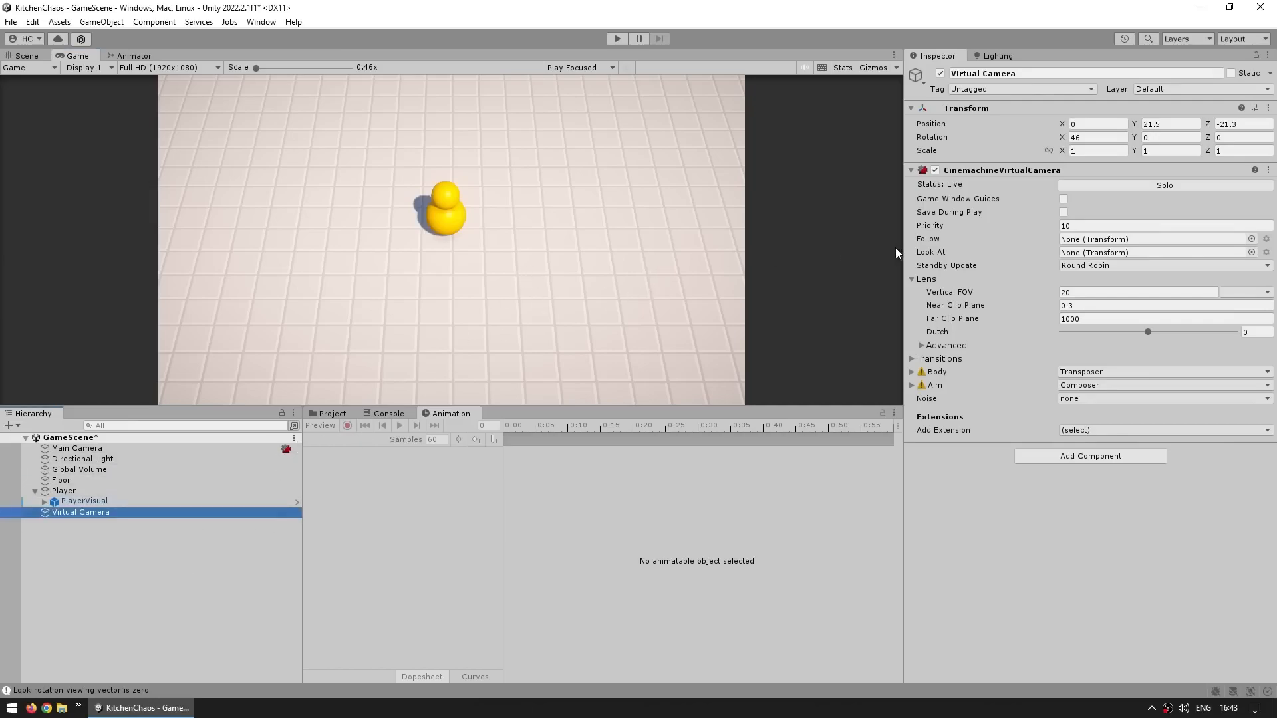
key("ctrl+d")
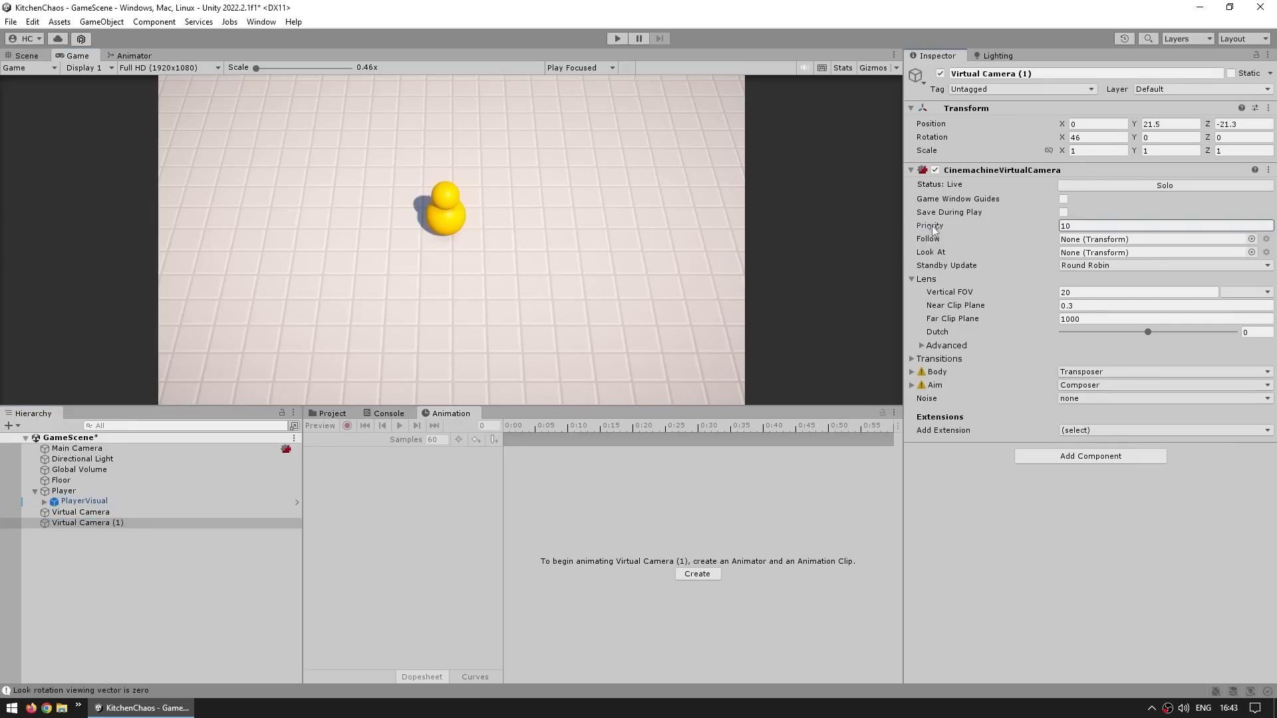
left_click(940, 73)
left_click(940, 73)
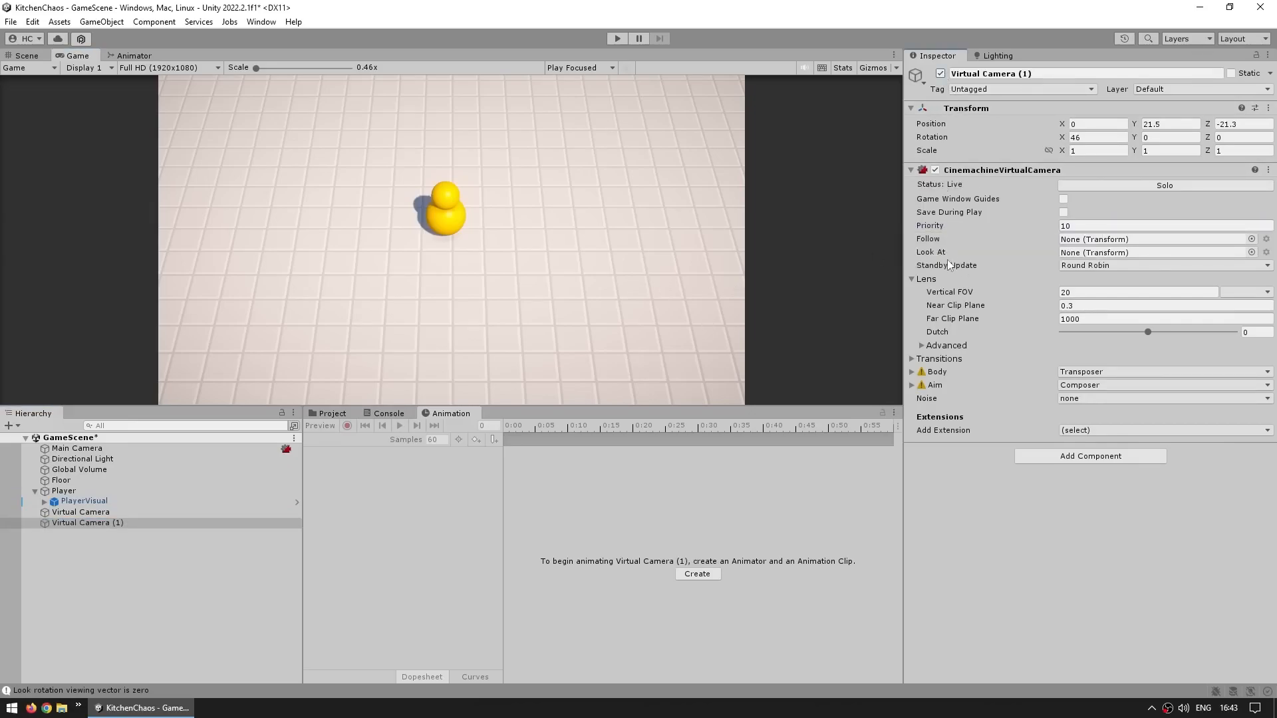
mouse_move(941, 225)
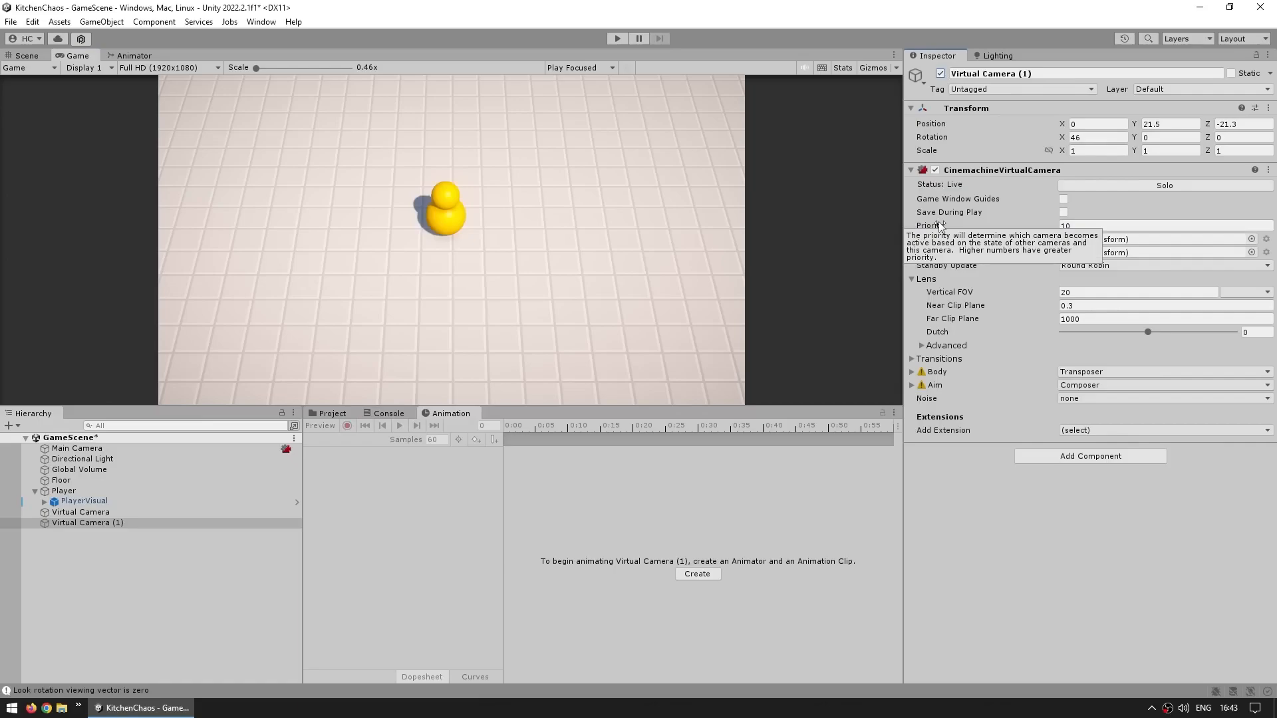
left_click(1100, 225)
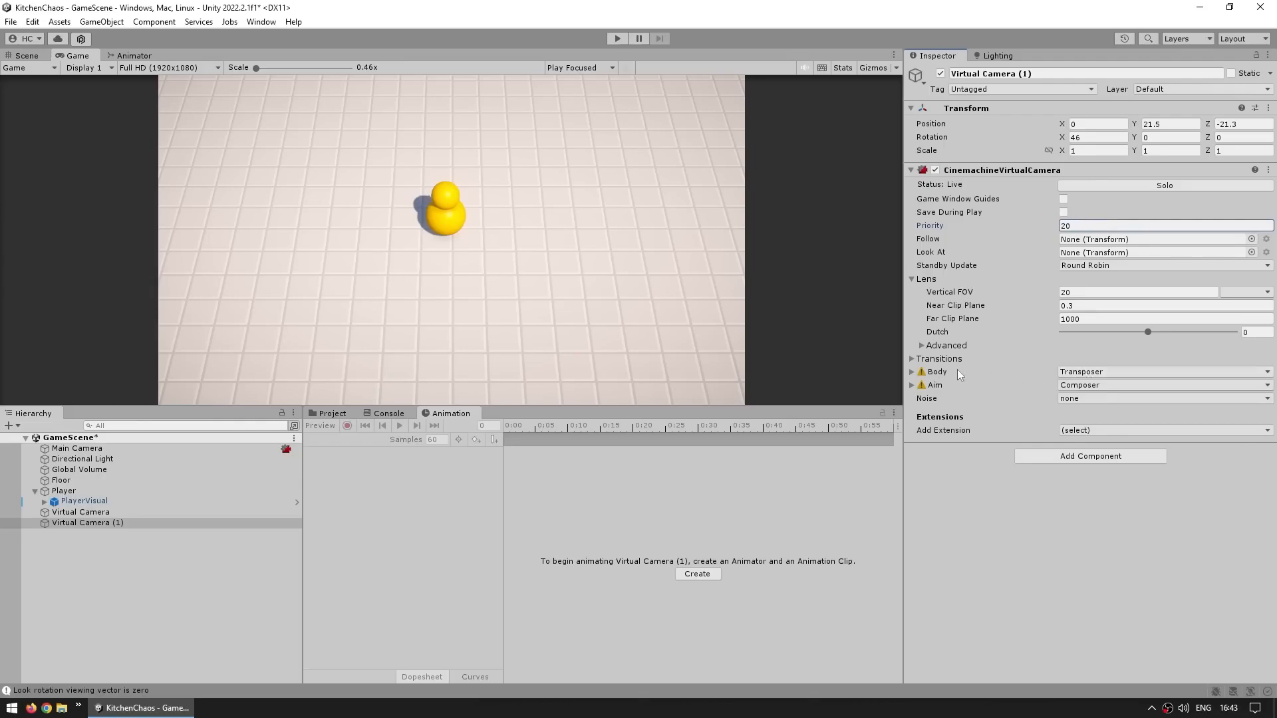
Set the copy's Body Binding Mode to World Space and assign the Player as its Follow target
left_click(935, 373)
left_click(1108, 411)
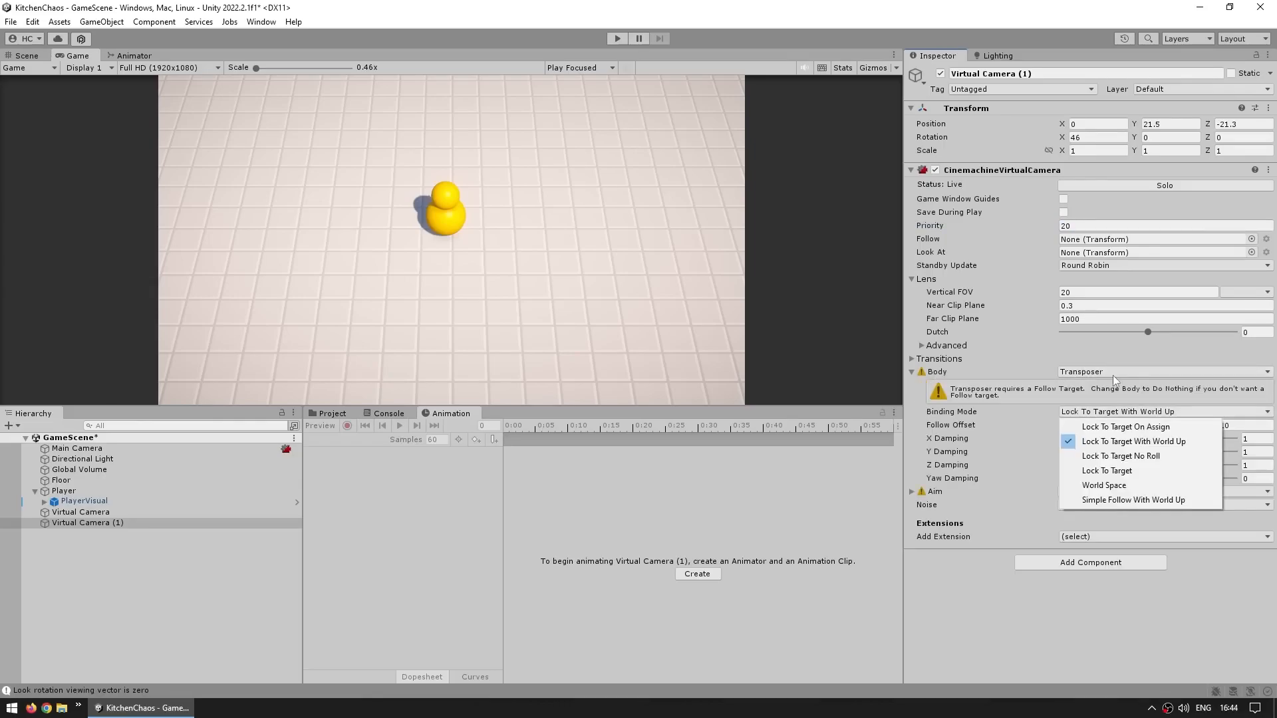
left_click(1108, 485)
left_click_drag(64, 490, 1078, 245)
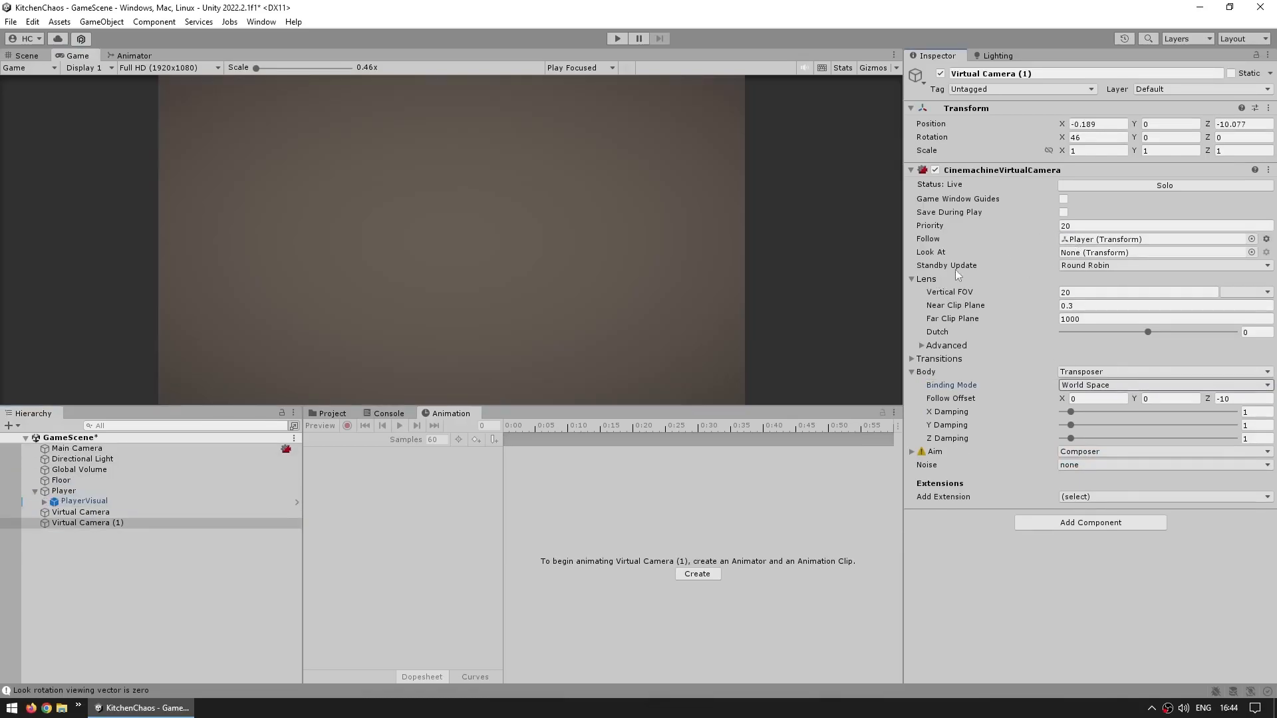
Set the copy's Follow Offset to about 0, 21.85, -20.24 and assign the Player as its Look At target
left_click_drag(1137, 400, 369, 397)
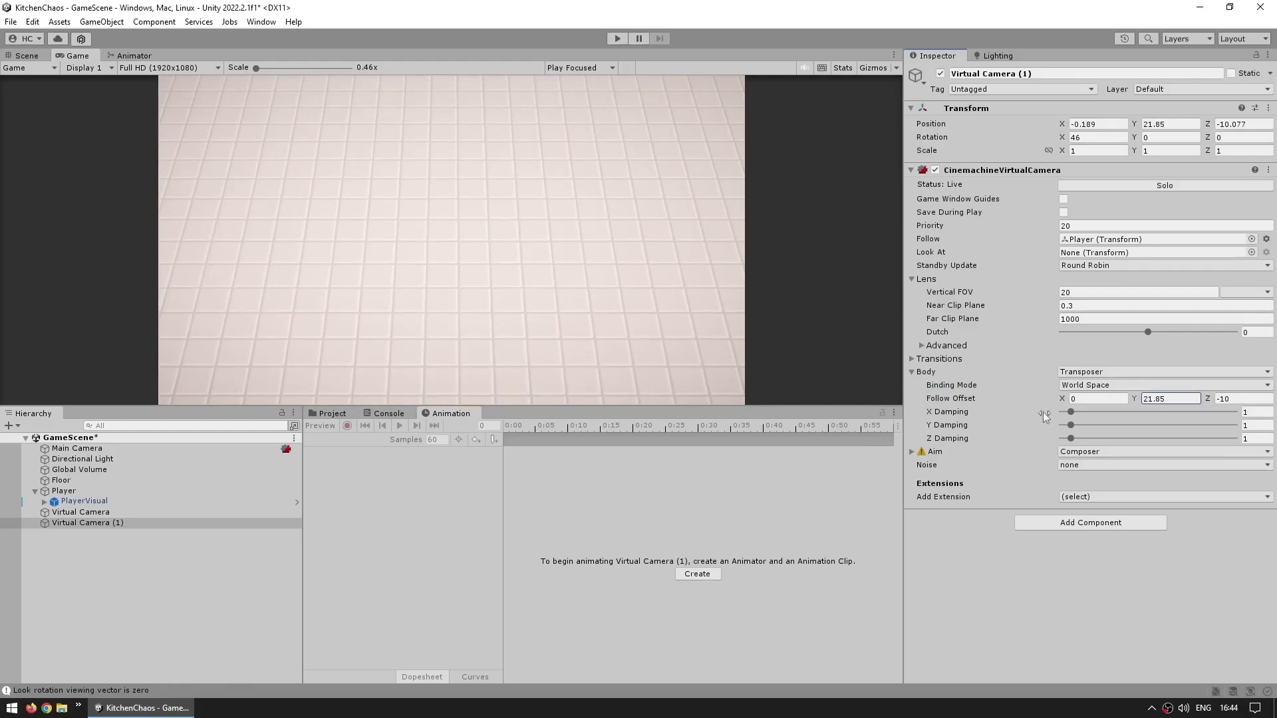
left_click_drag(1208, 400, 1135, 392)
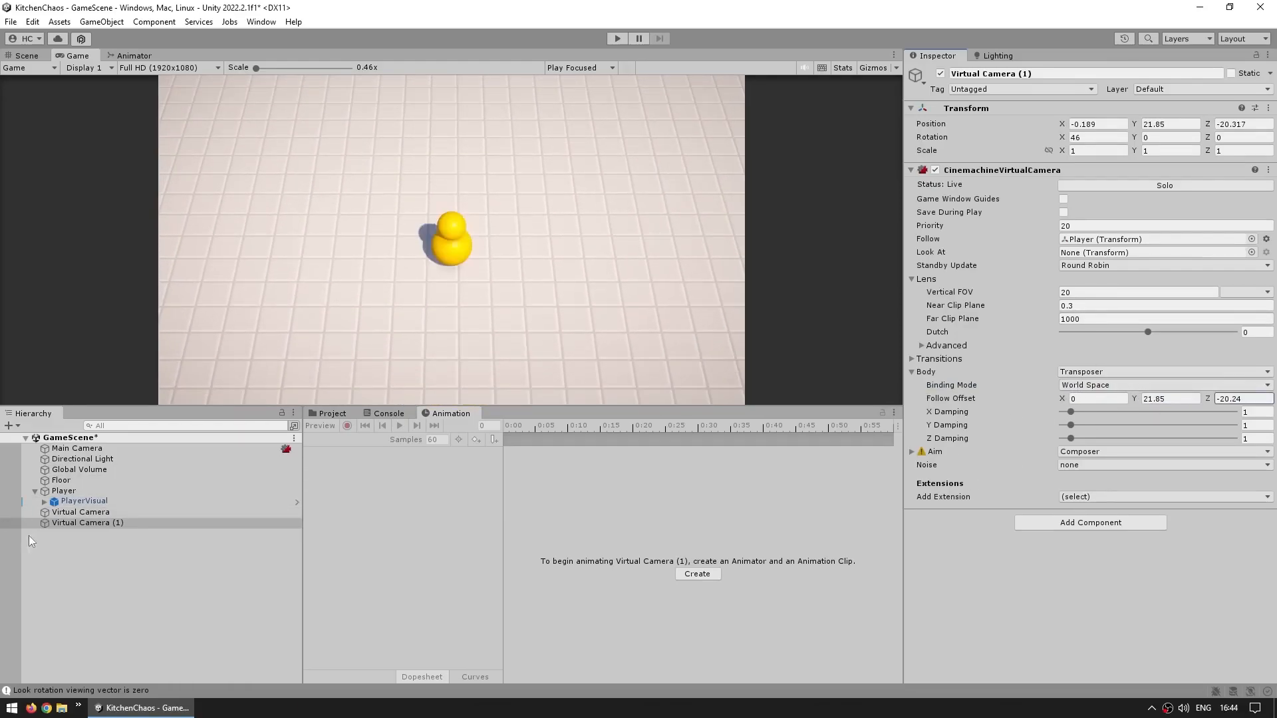
left_click_drag(63, 491, 1091, 252)
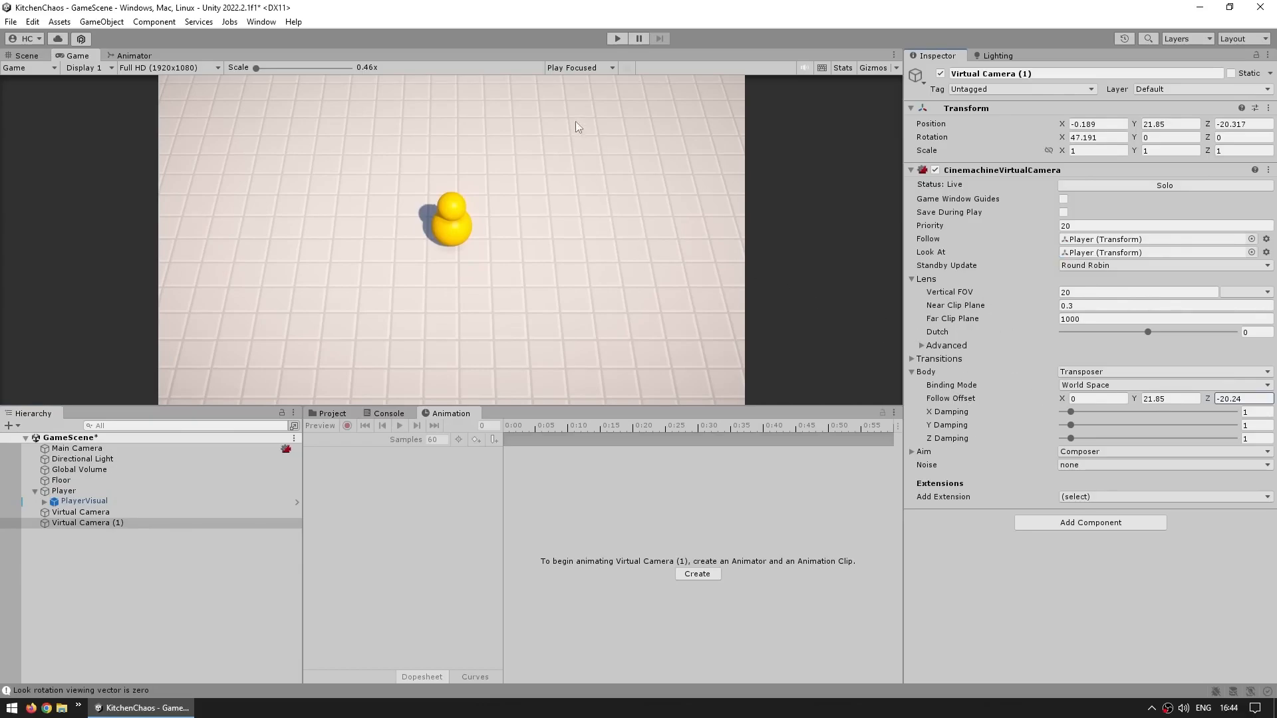
Test the following camera in Play mode by walking the player in all directions
left_click(617, 39)
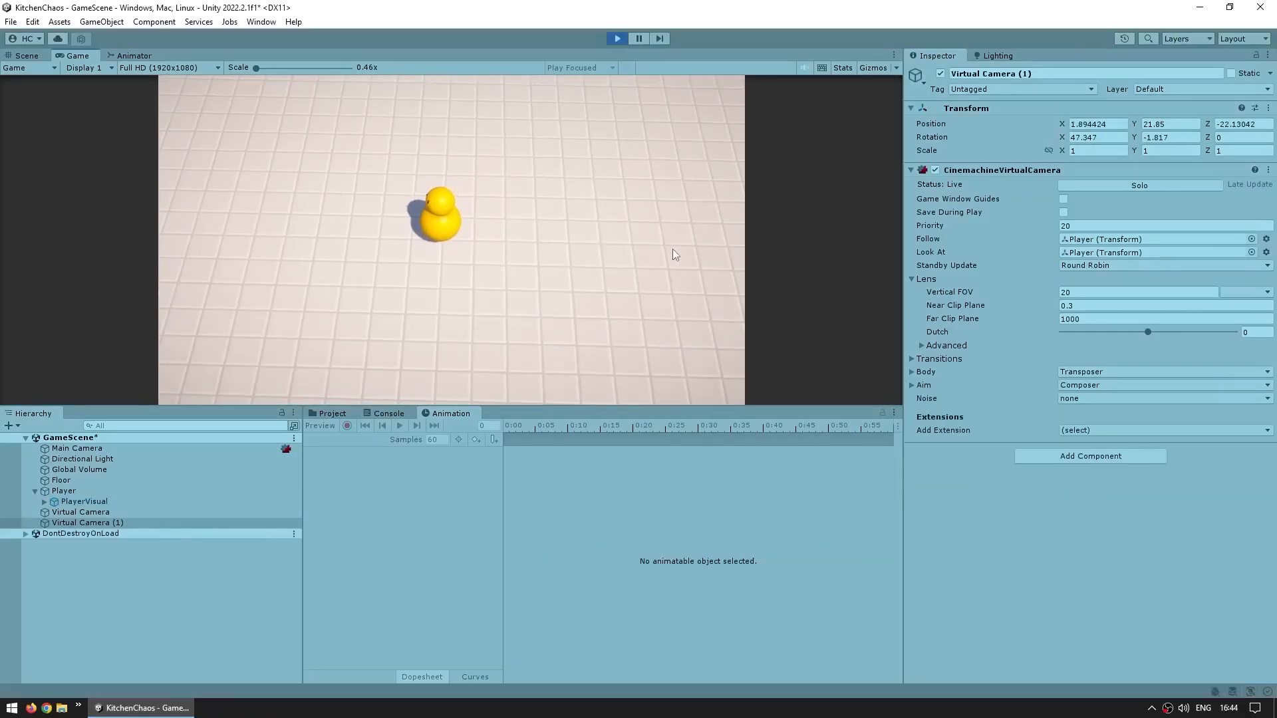
key("a")
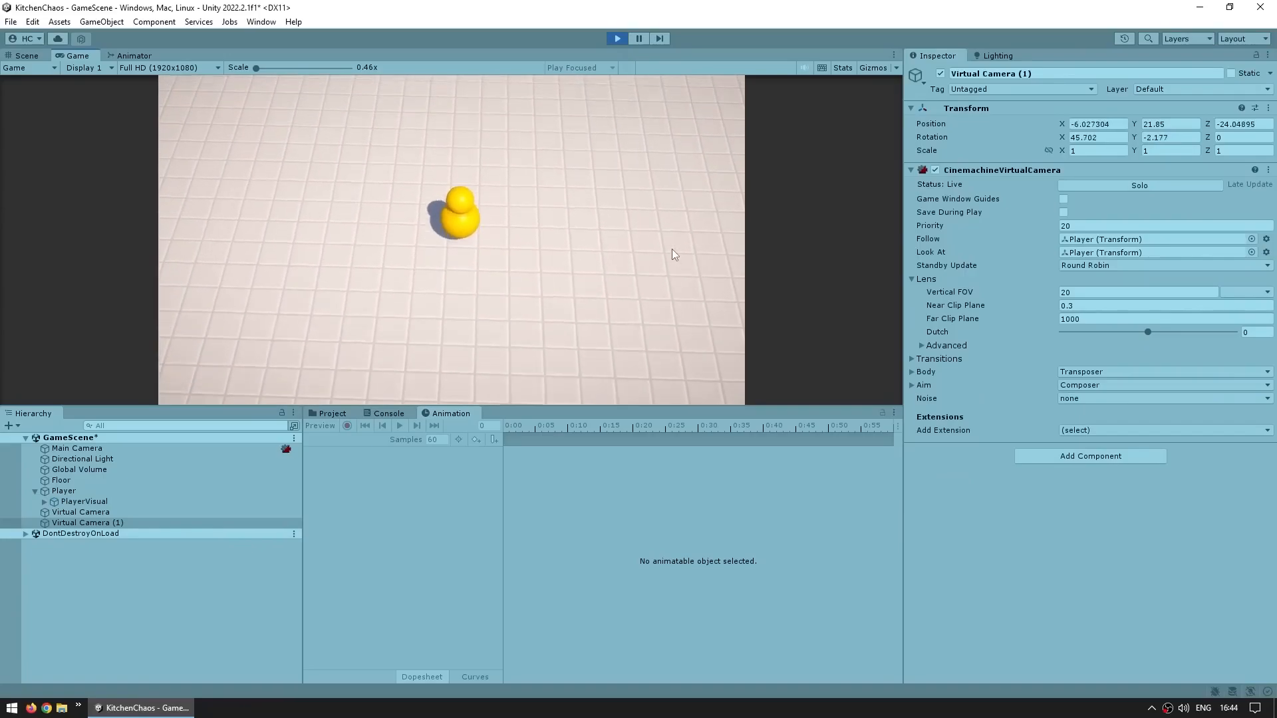
key("d")
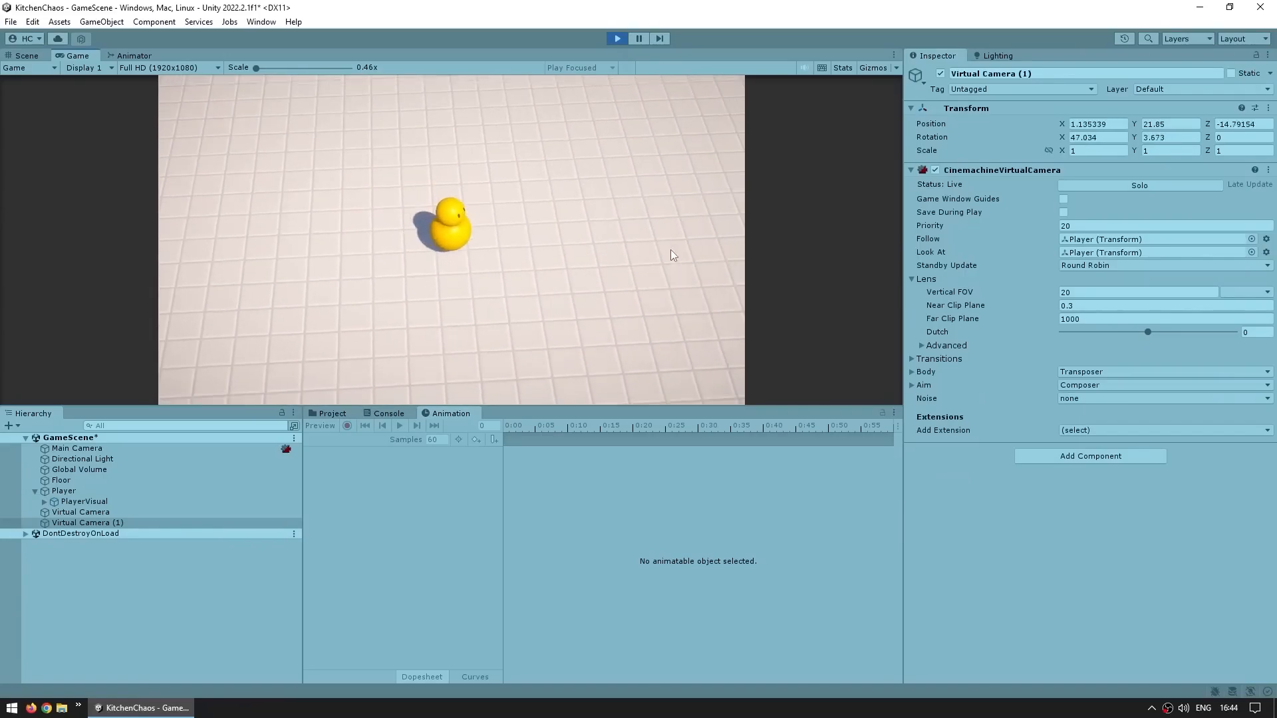
key("s")
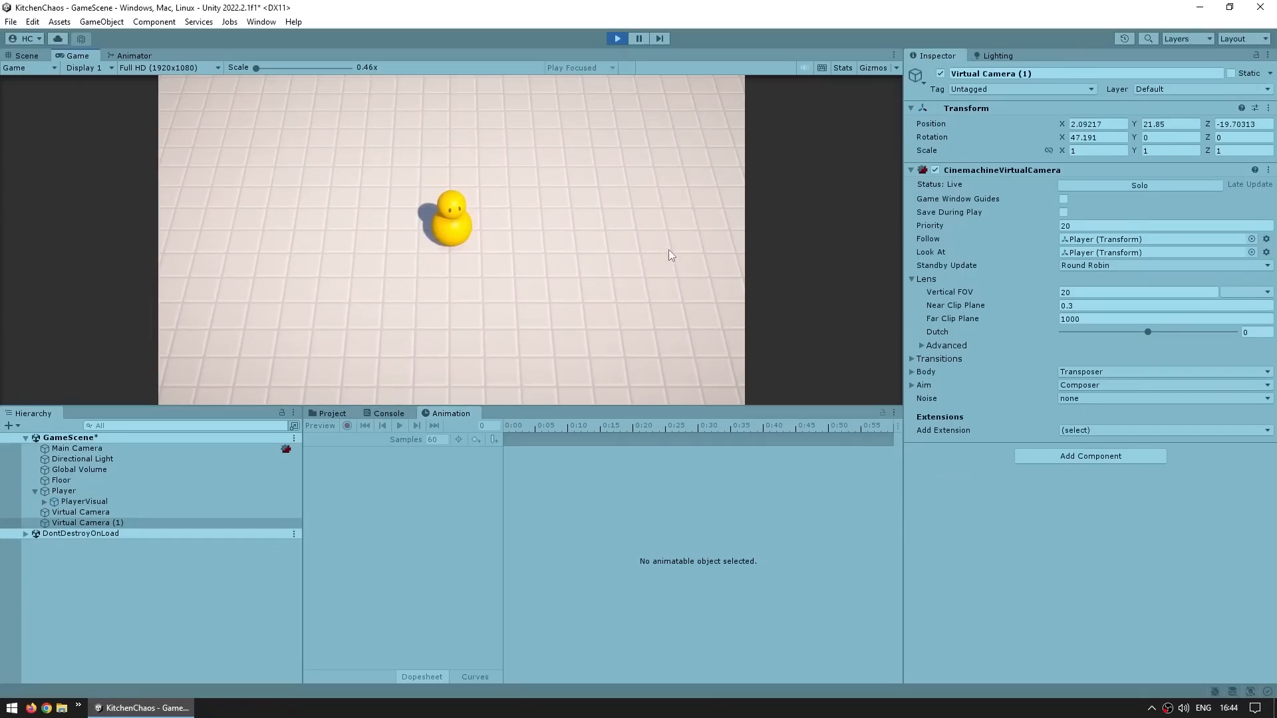
key("s")
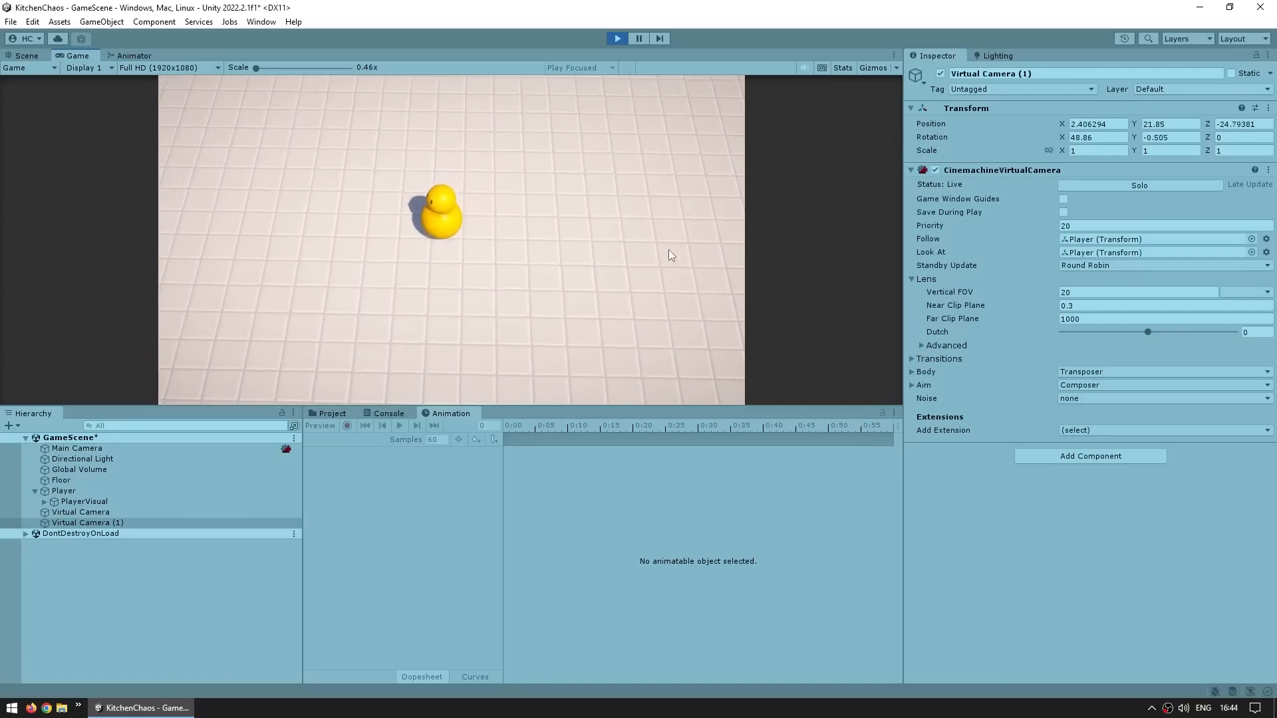
key("w")
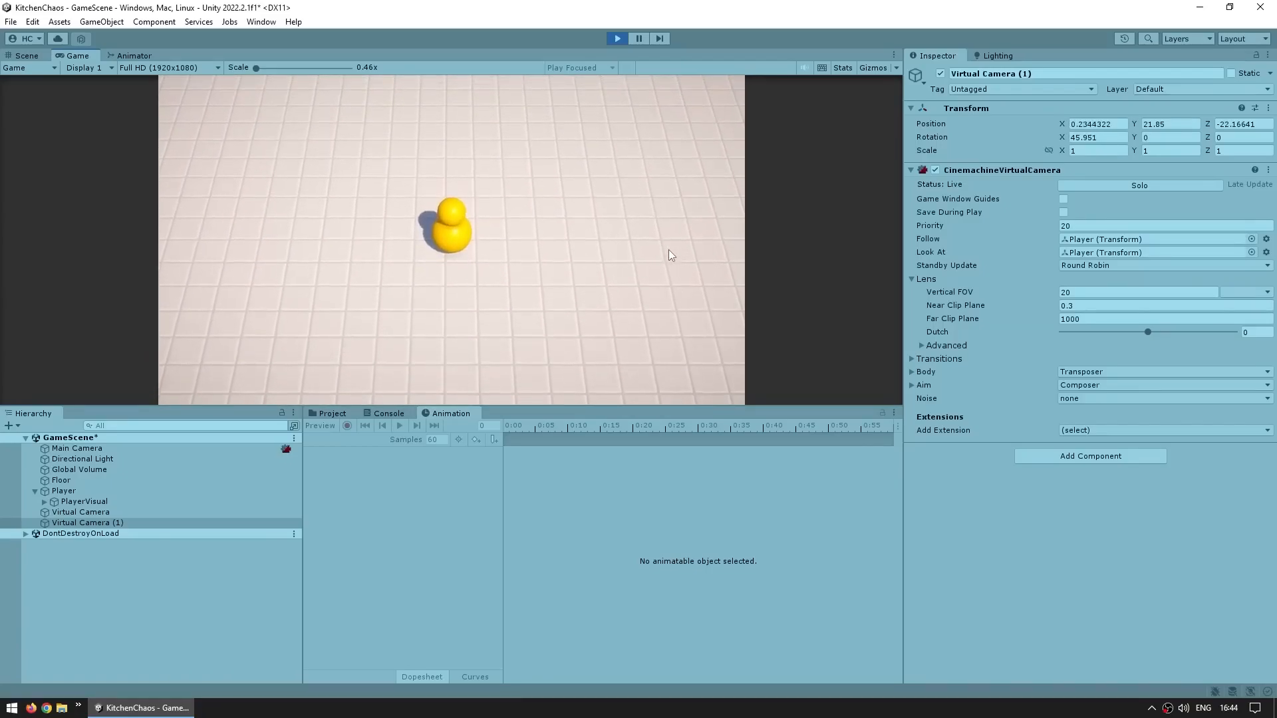
key("a")
key("s")
key("d")
key("d")
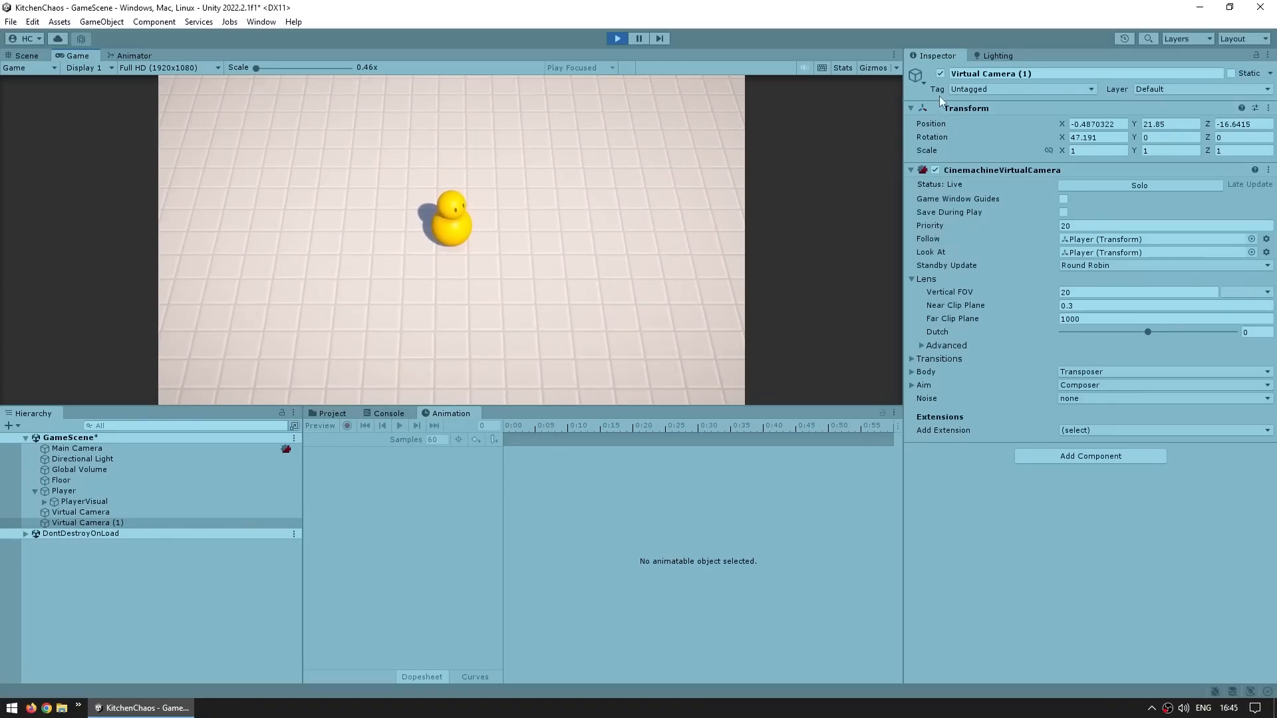
Disable and re-enable the duplicate camera to compare both views, then exit Play mode
left_click(940, 73)
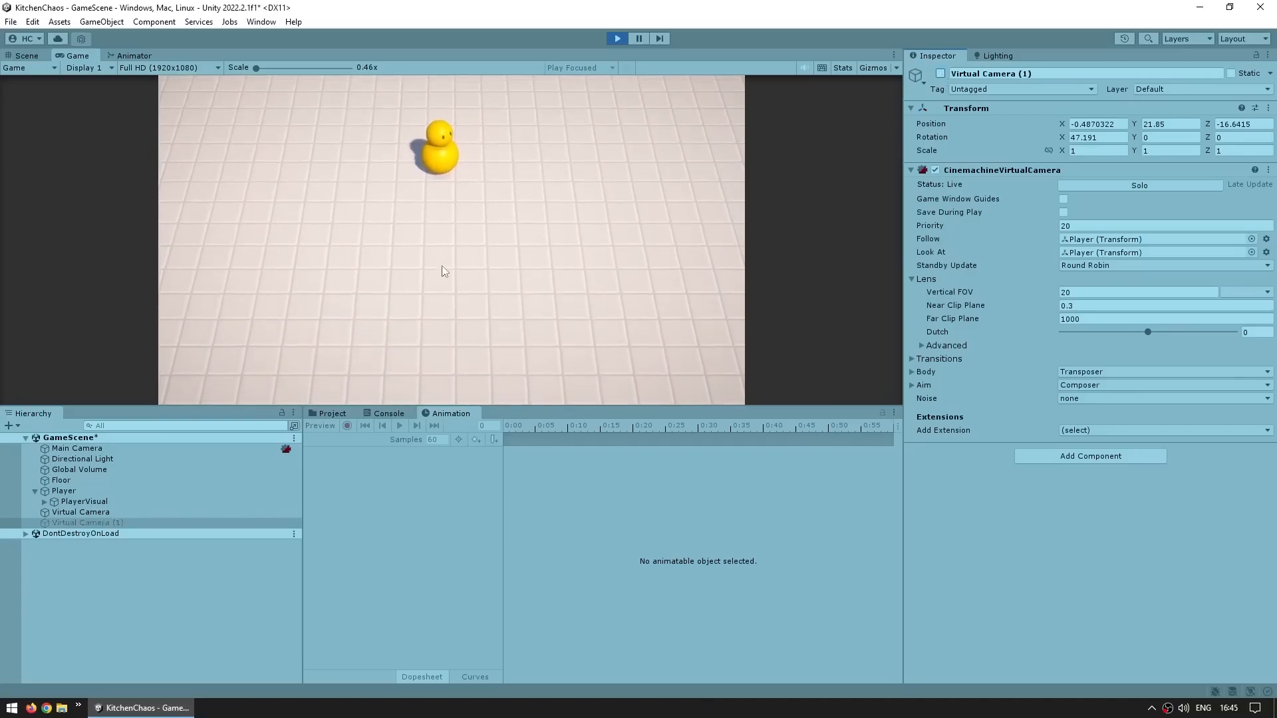
left_click(940, 73)
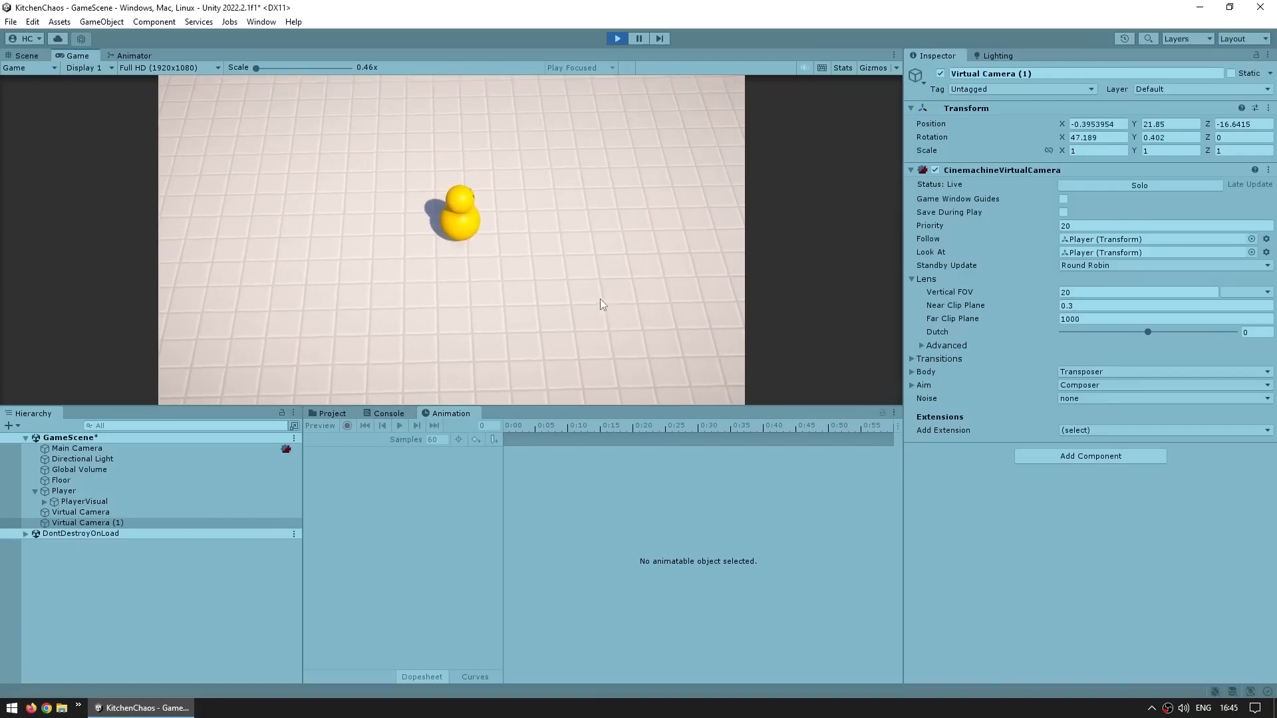
key("ctrl+p")
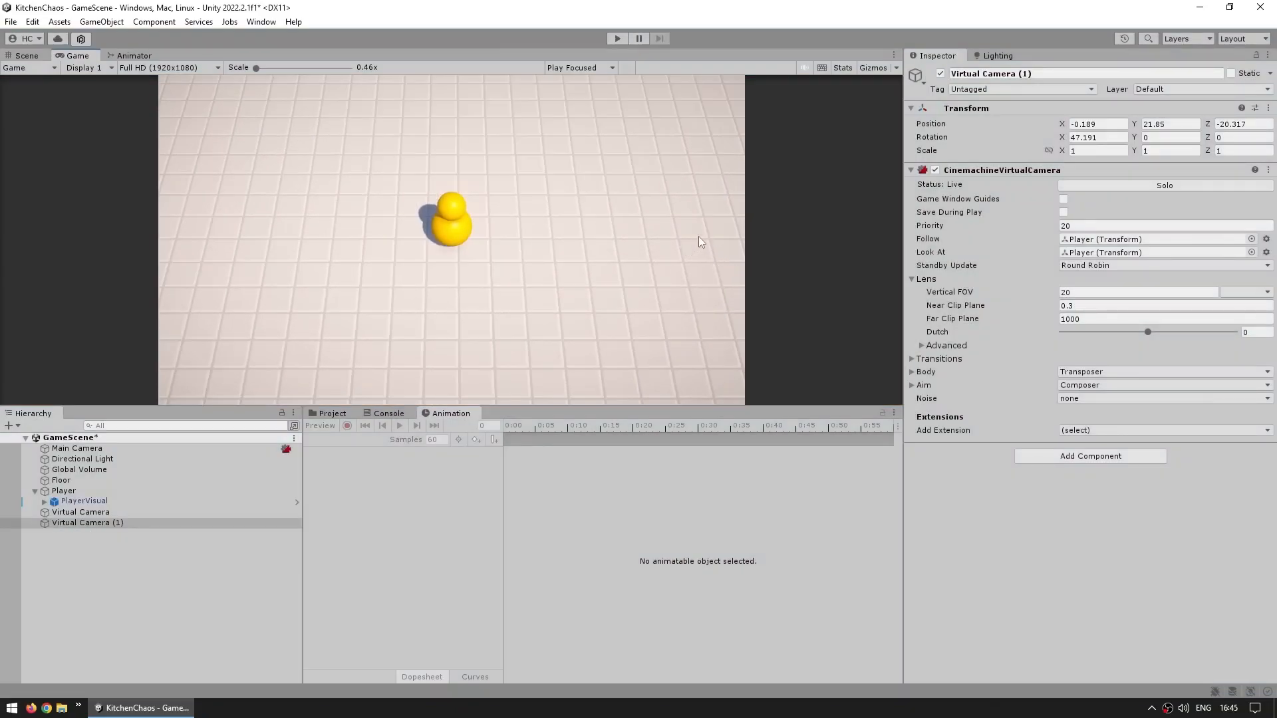
Delete the duplicate virtual camera, keeping the original one selected
left_click(110, 582)
key("Delete")
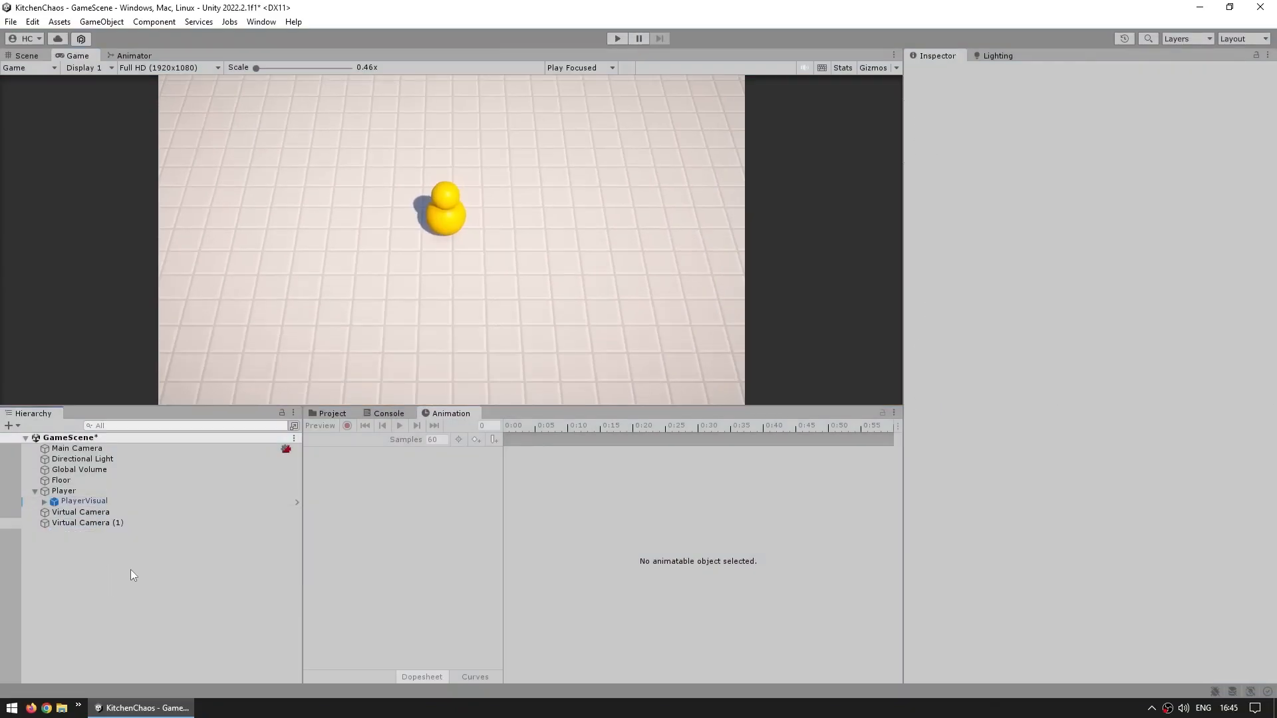
left_click(98, 513)
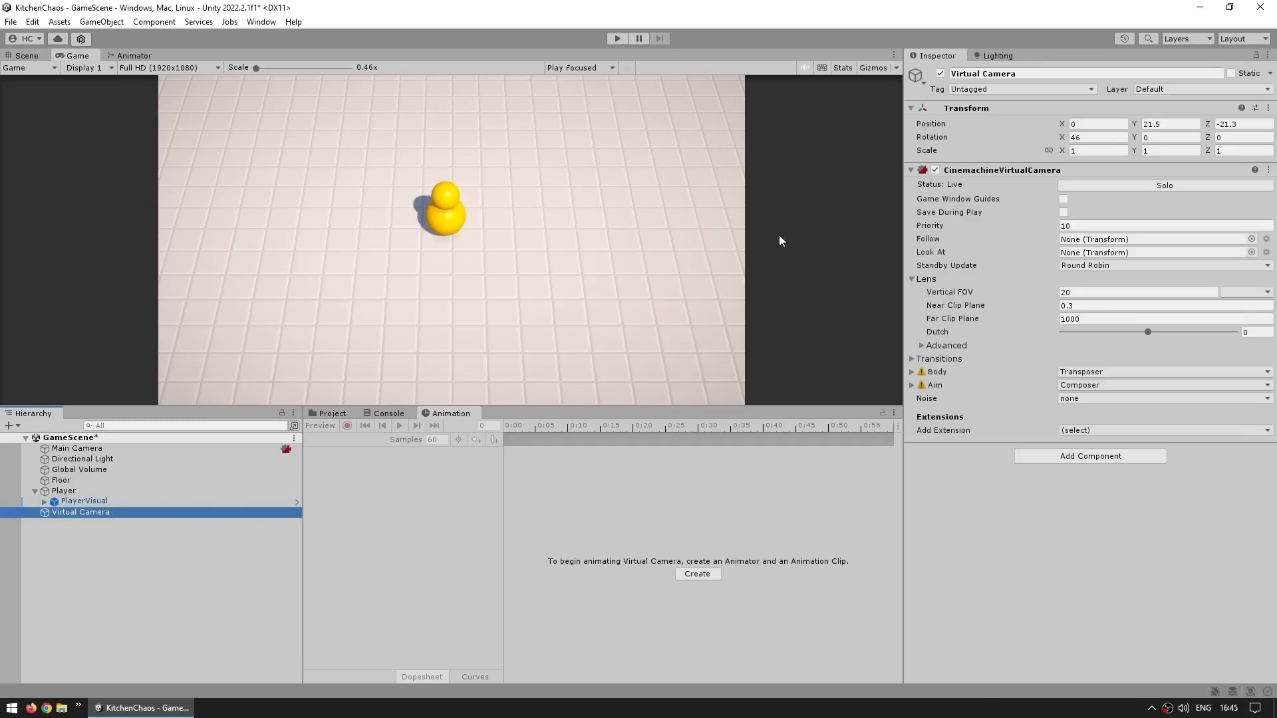
Play the game and walk the player around to check the fixed camera view
left_click(617, 38)
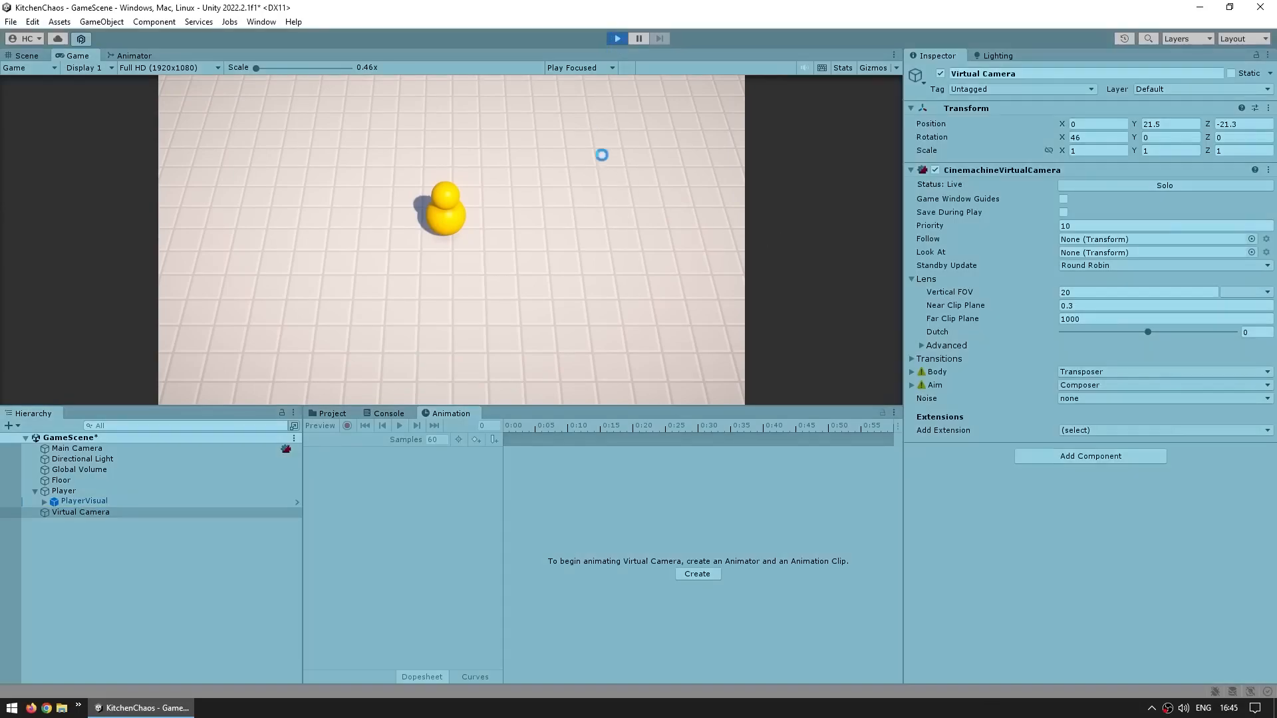
key("d")
key("w")
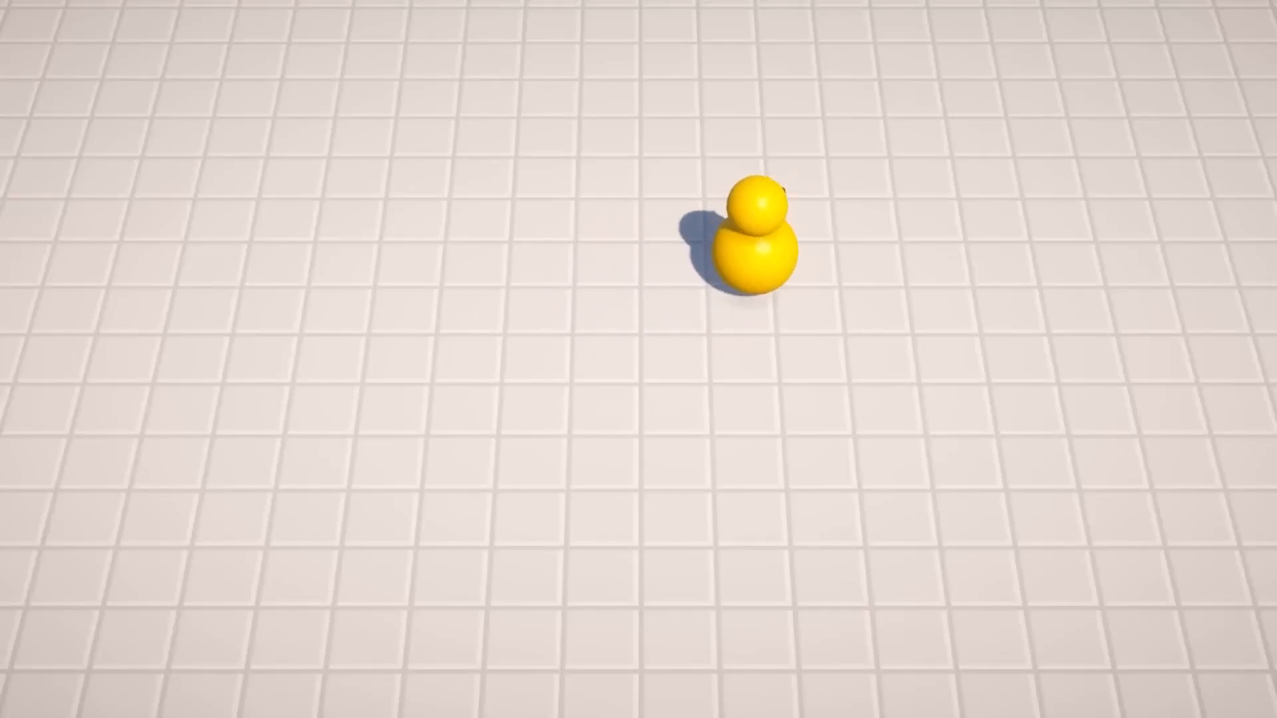
key("a")
key("s")
key("w")
key("s")
key("d")
key("s")
key("w")
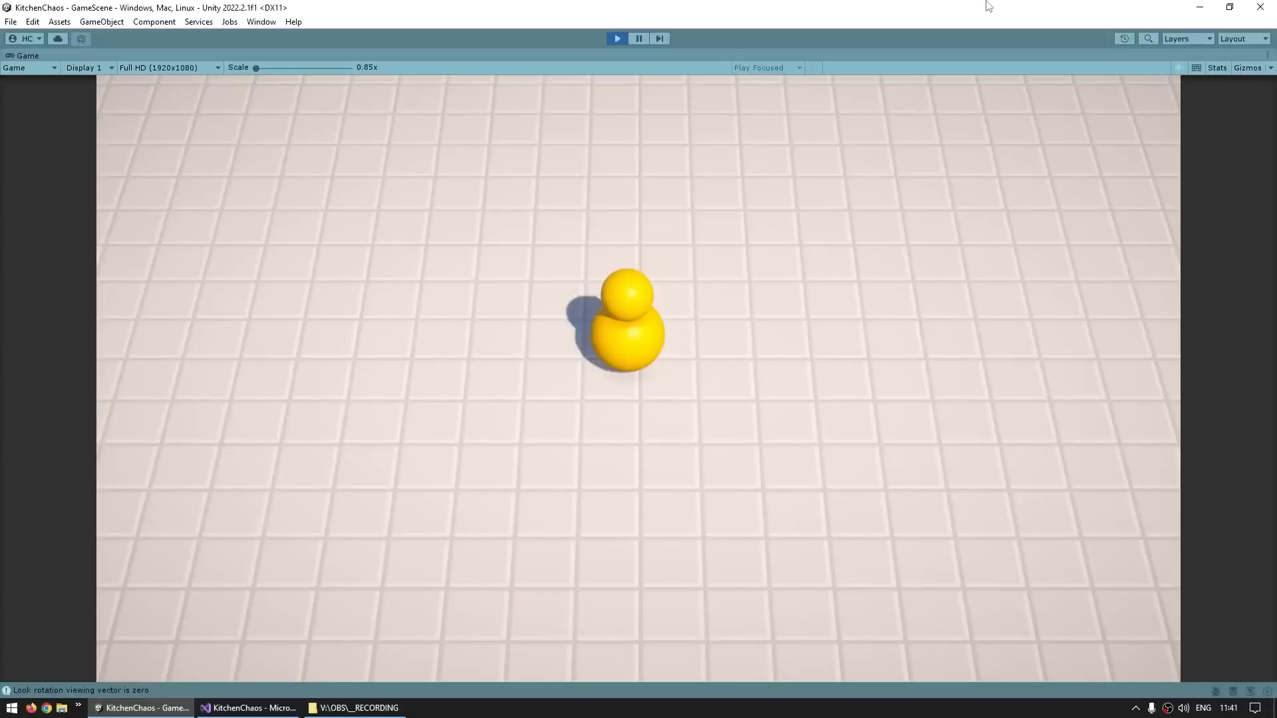
key("d")
key("w")
key("s")
key("a")
key("w")
key("s")
key("d")
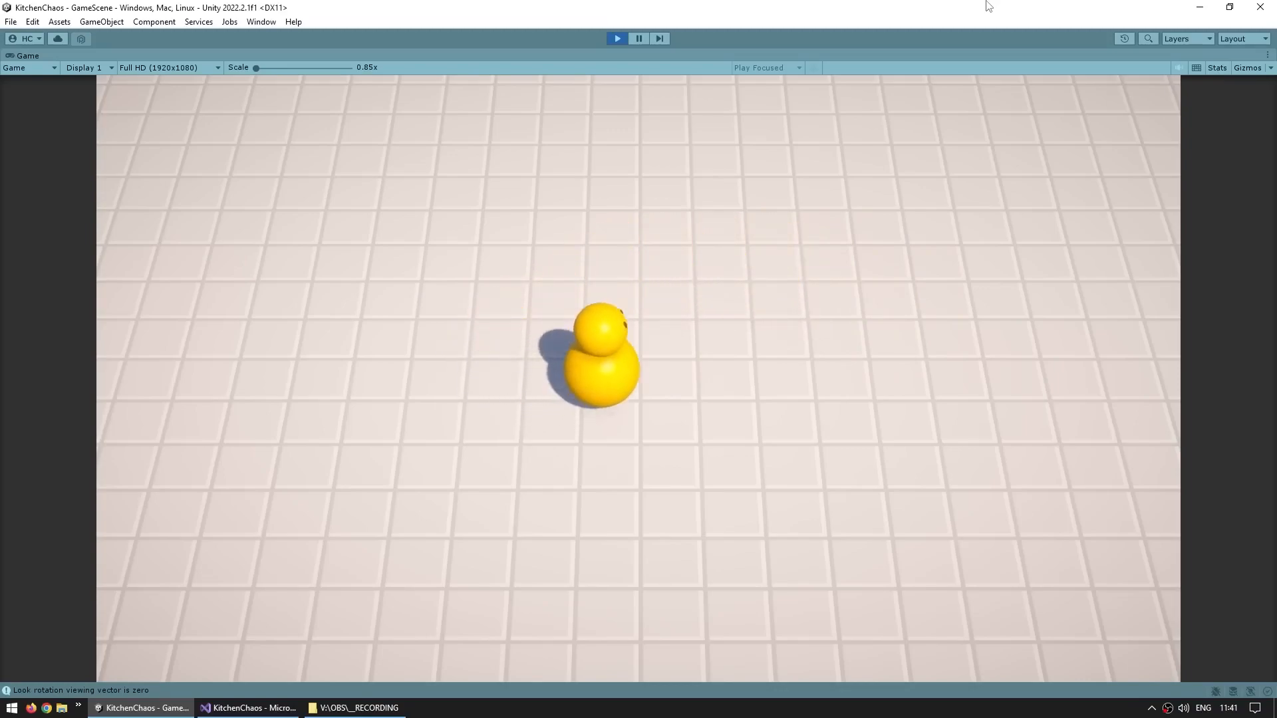
key("w")
key("s")
key("d")
key("w")
key("a")
key("s")
key("w")
key("a")
key("w")
key("s")
key("d")
key("d")
key("w")
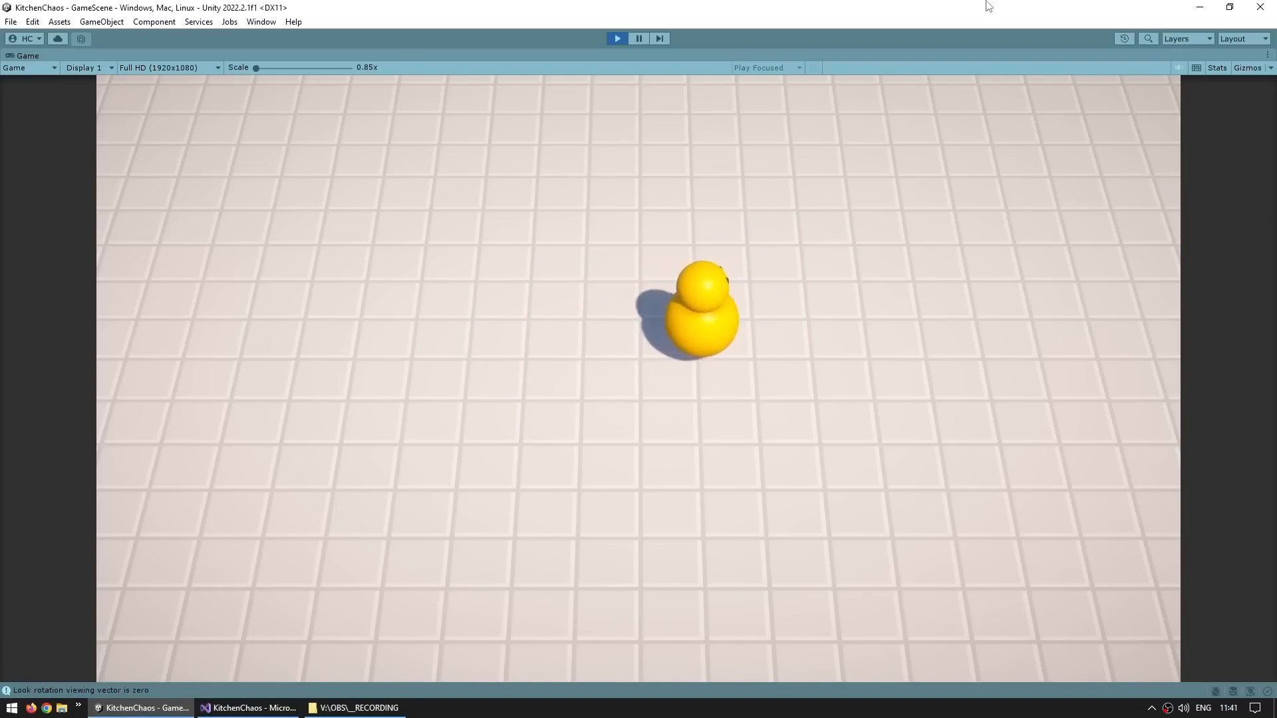
key("s")
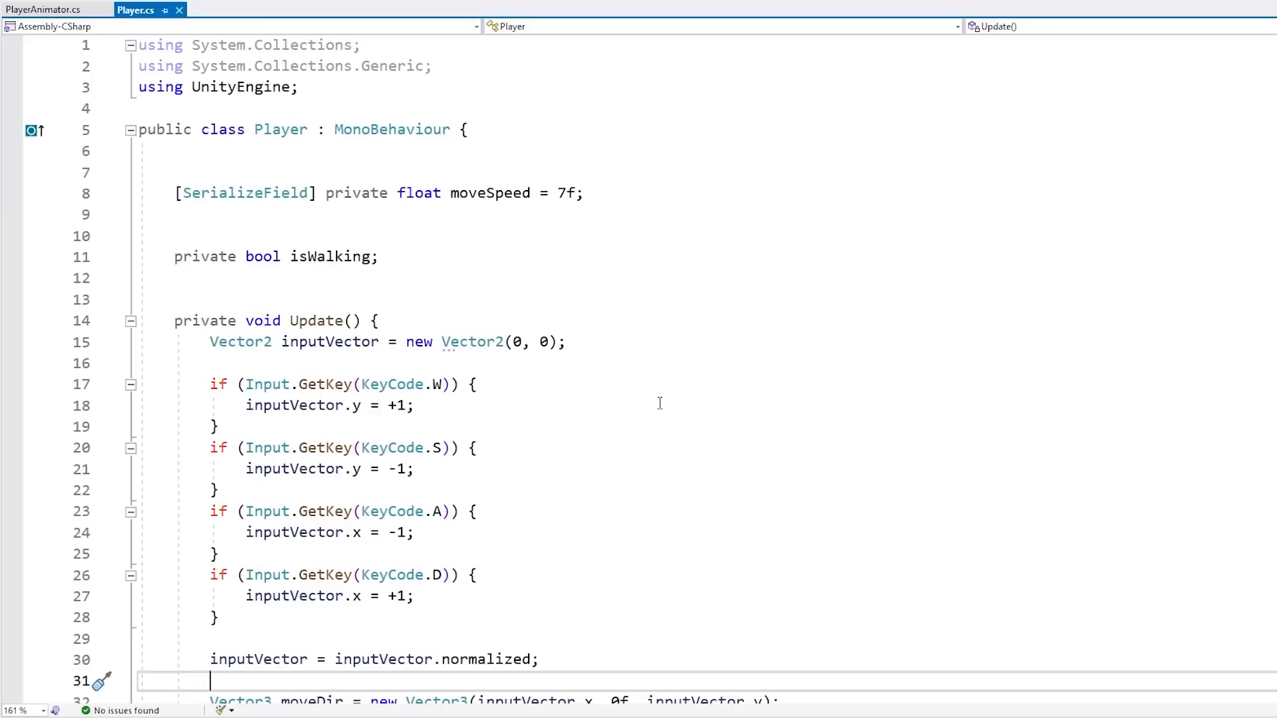
left_click(700, 579, "shift")
left_click(707, 597, "shift")
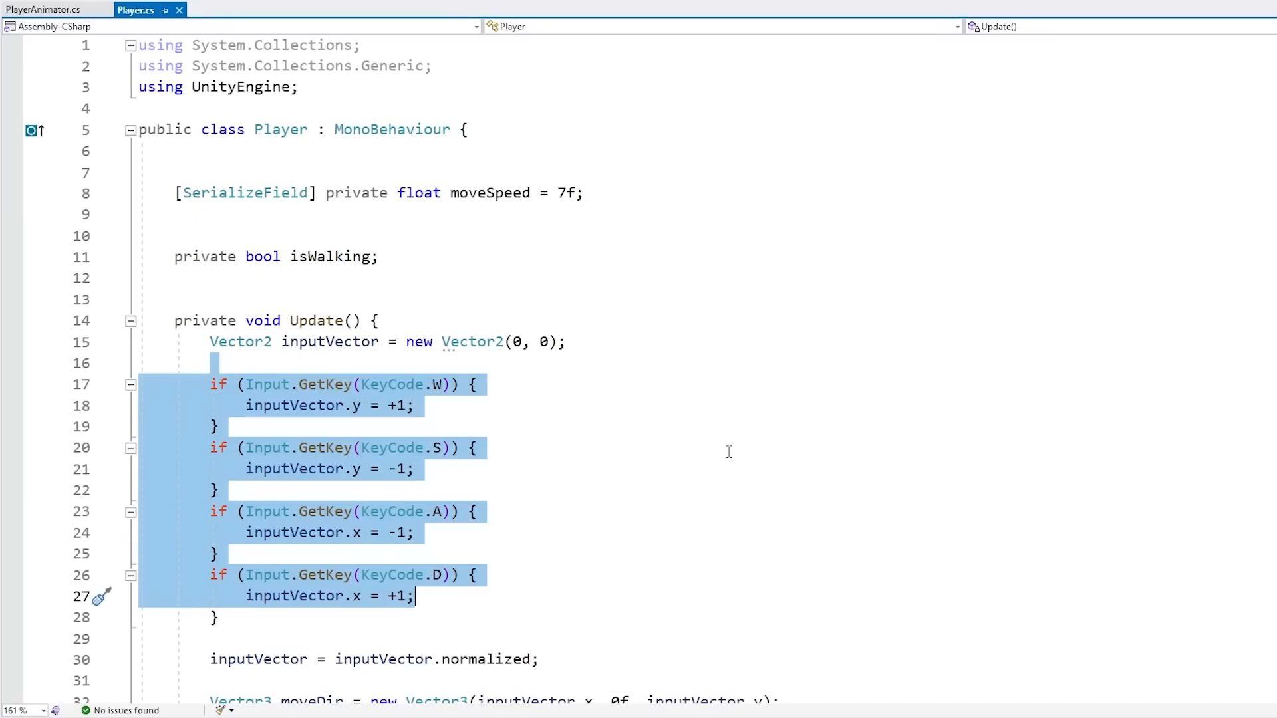
left_click(769, 412)
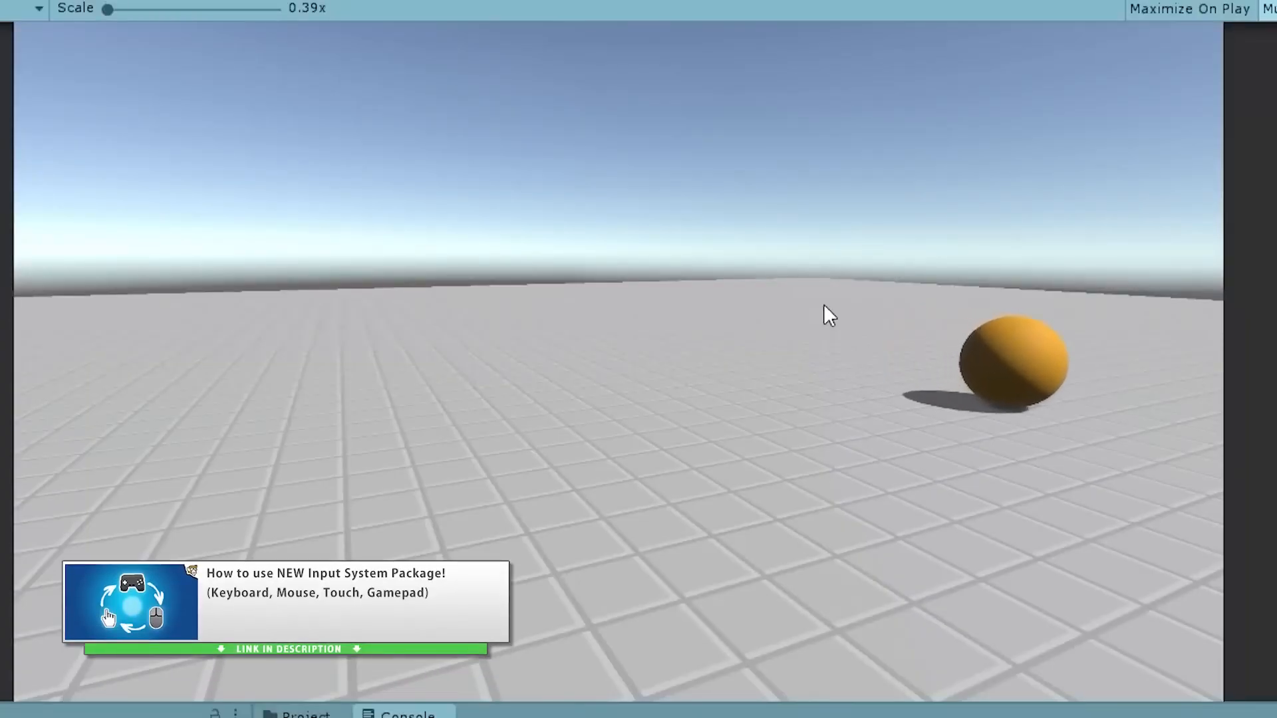
In the Input System demo project, add a UI action map with a Submit action bound to Space [Keyboard]
key("d")
key("a")
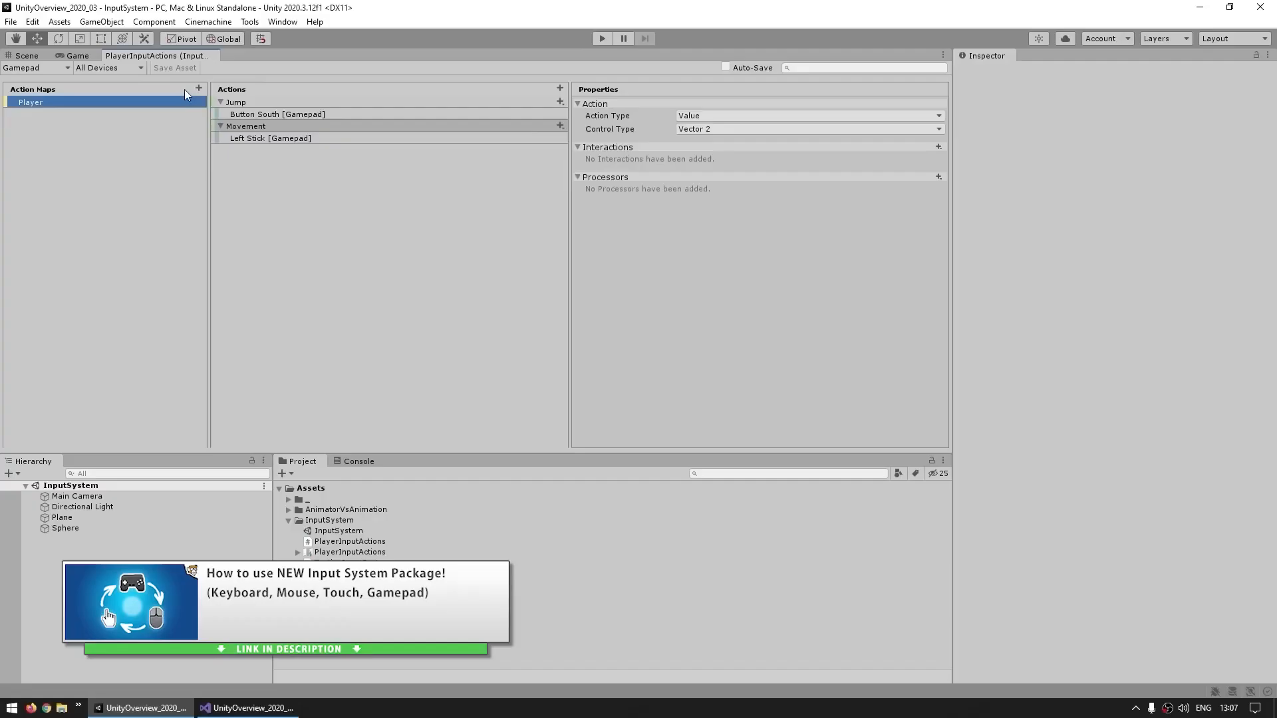
left_click(198, 88)
type("UI")
key("Return")
left_click(248, 102)
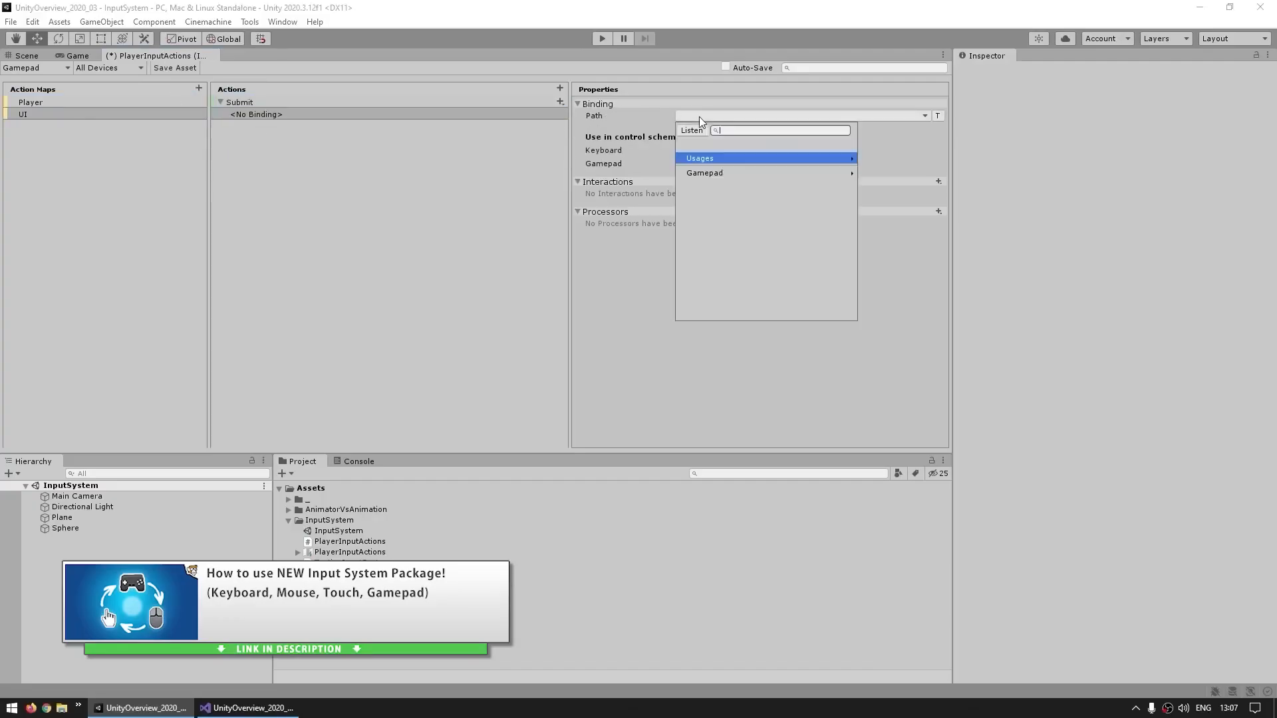
left_click(693, 125)
key("space")
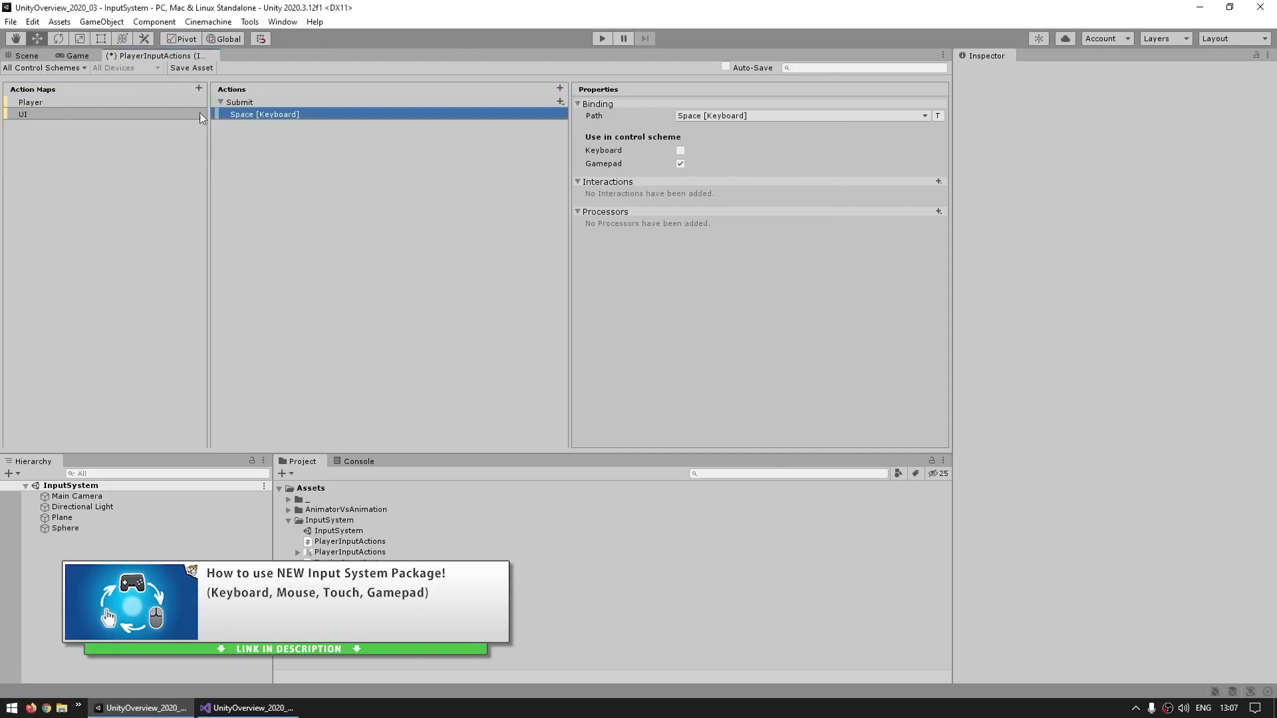
Examine the Player and UI action maps and the gamepad controls in the Input Debugger
left_click(50, 103)
left_click(246, 114)
left_click(50, 114)
left_click(246, 114)
left_click(244, 103)
left_click(40, 103)
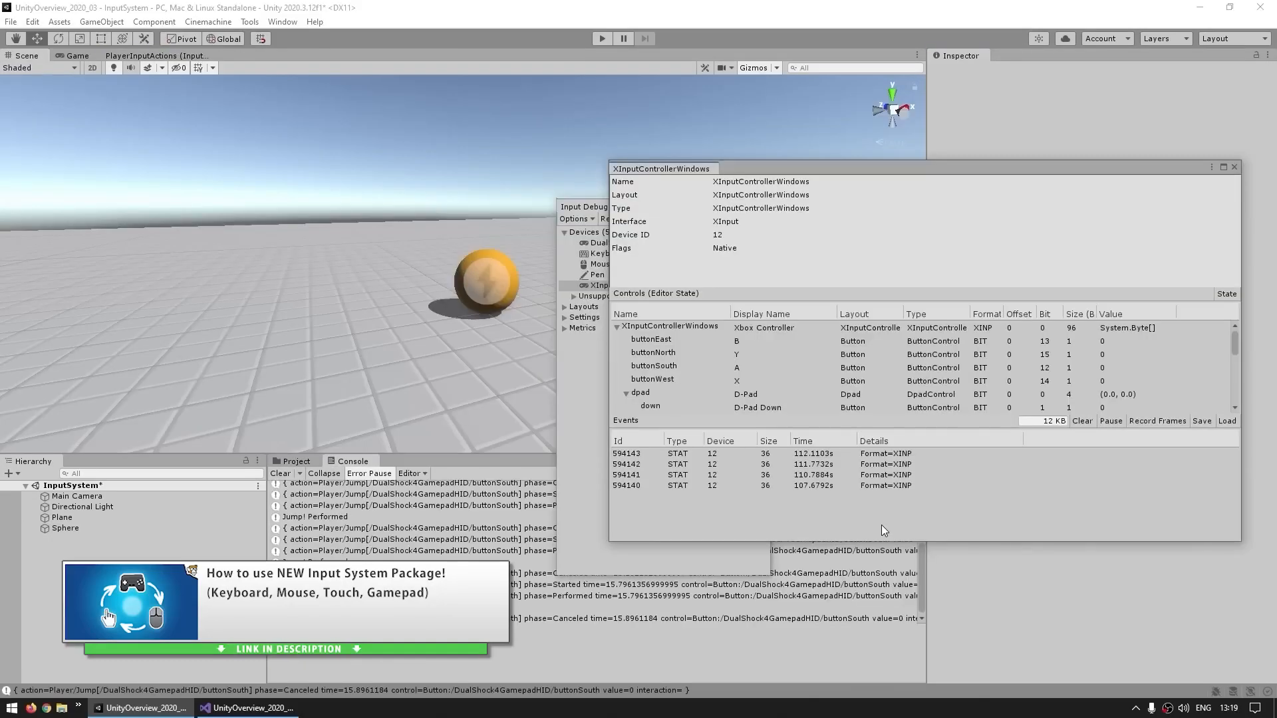
left_click(1105, 368)
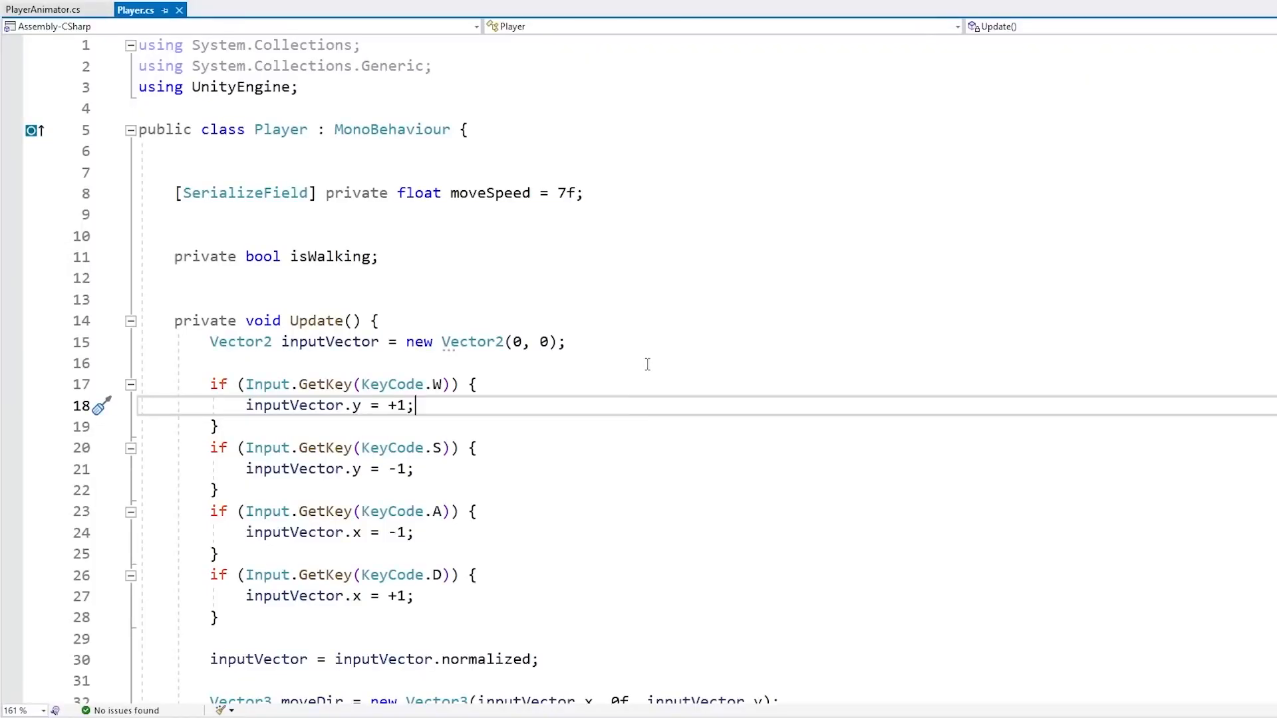
Review the hard-coded WASD key checks in the Player script's Update method
left_click_drag(647, 359, 658, 598)
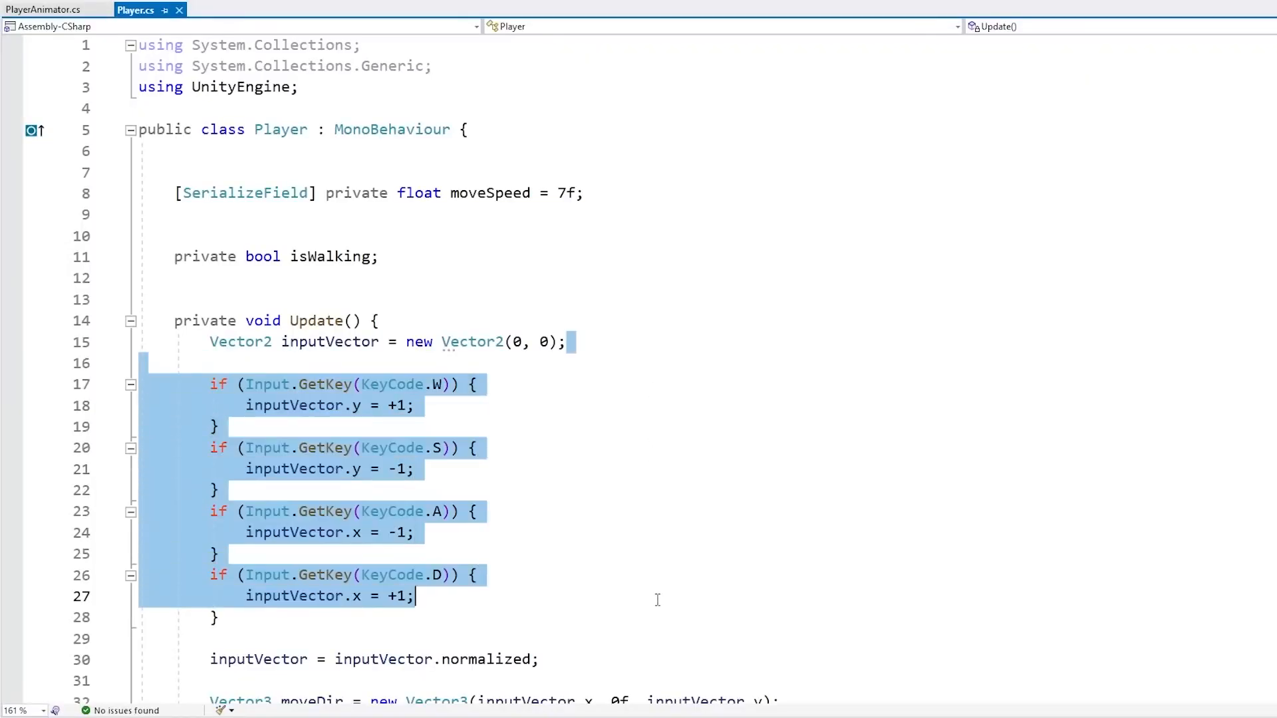
left_click(726, 427)
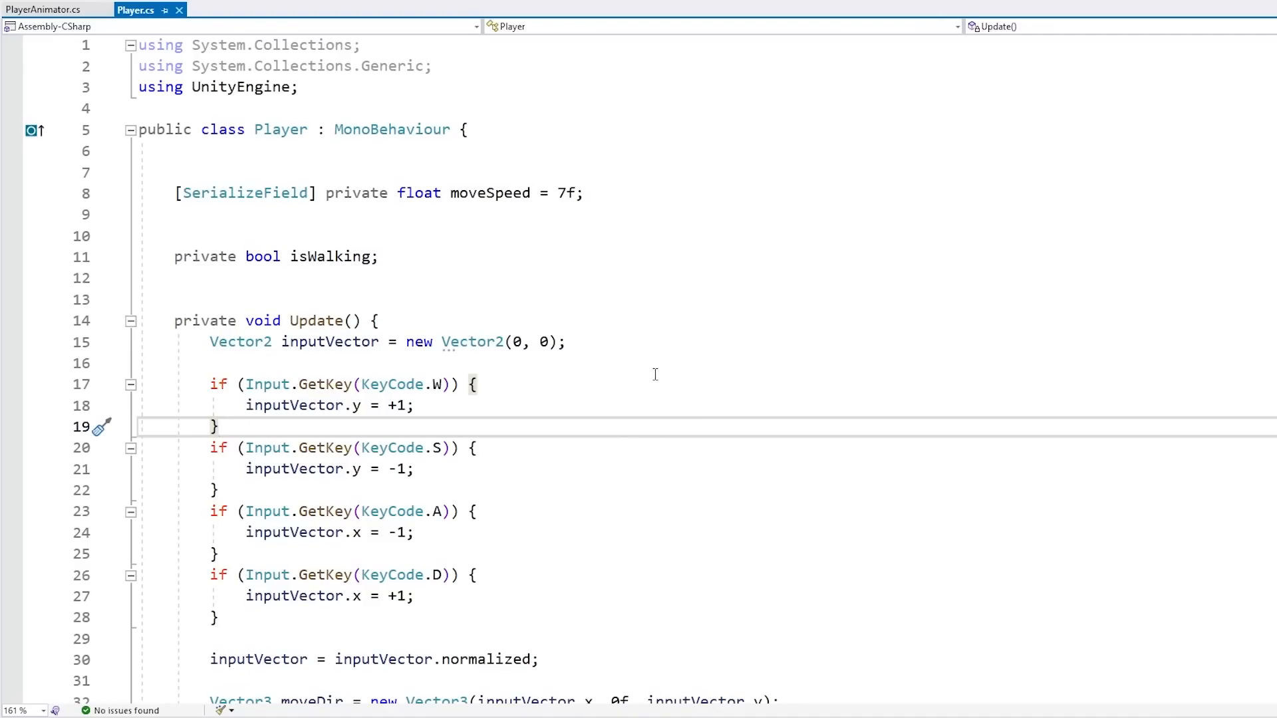
double_click(280, 131)
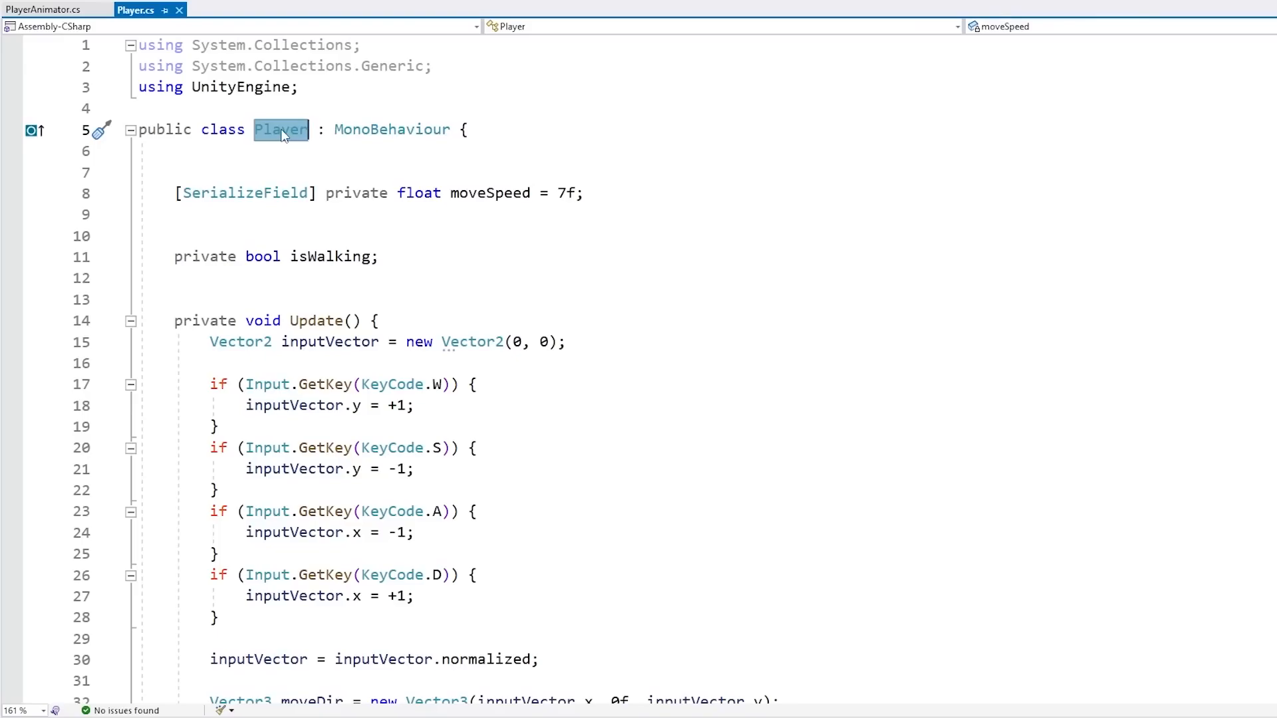
left_click_drag(579, 367, 582, 612)
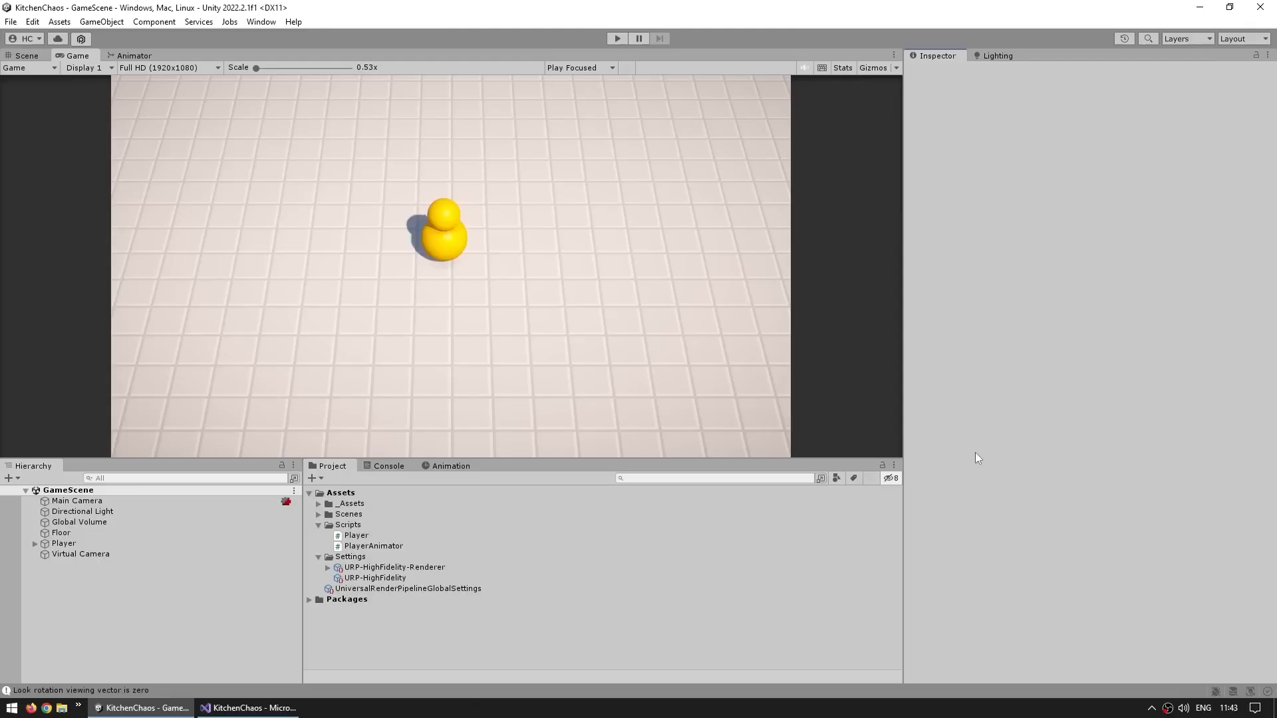
Create a new C# script named GameInput in the Scripts folder
right_click(365, 525)
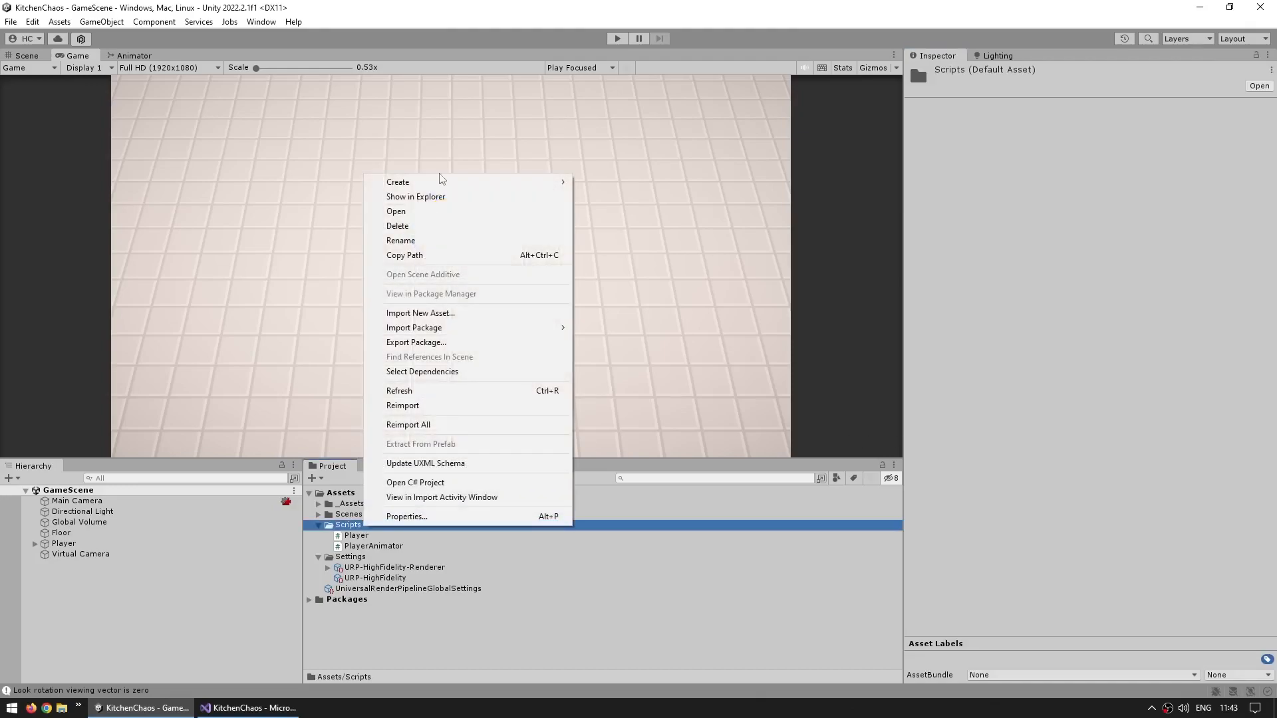
mouse_move(399, 179)
left_click(624, 35)
type("Gam")
key("Return")
Create an empty GameObject named GameInput in the scene hierarchy
right_click(148, 622)
left_click(181, 419)
type("GameInput")
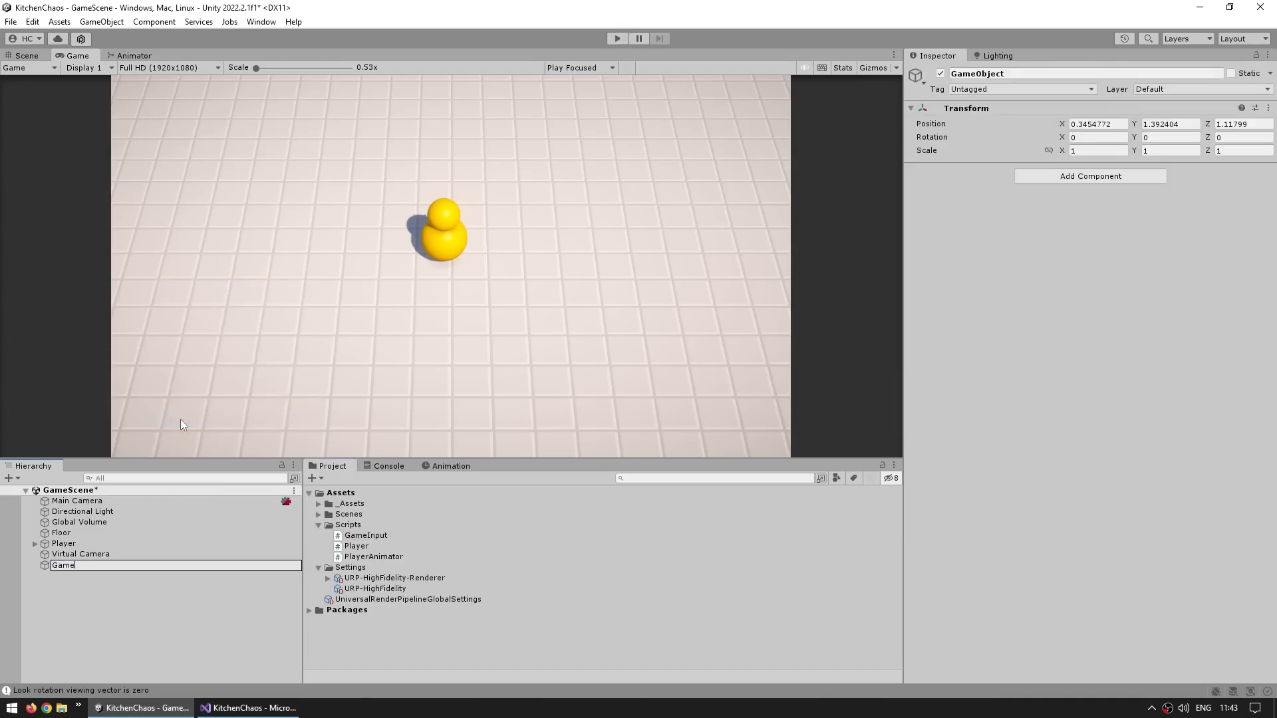
key("Return")
Set the GameInput object's position to 0, 0, 0 and attach the GameInput script to it
left_click(1084, 123)
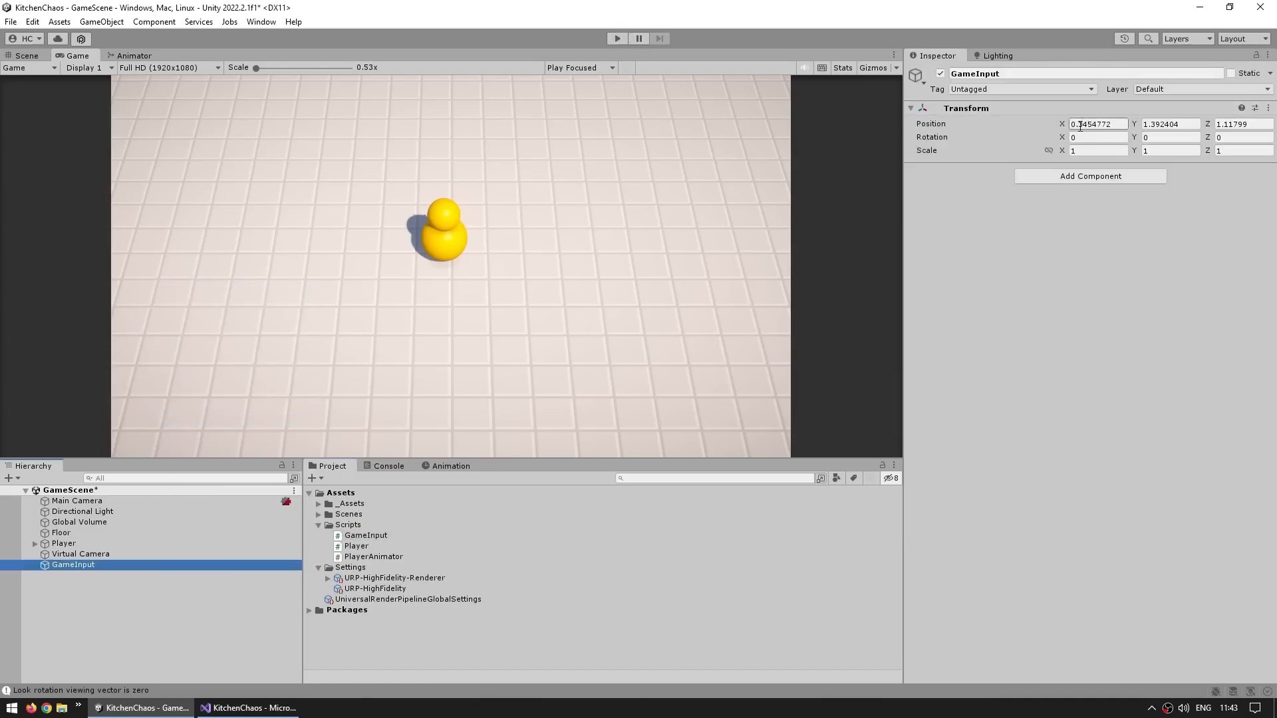
type("0")
key("Tab")
type("0")
key("Tab")
type("0")
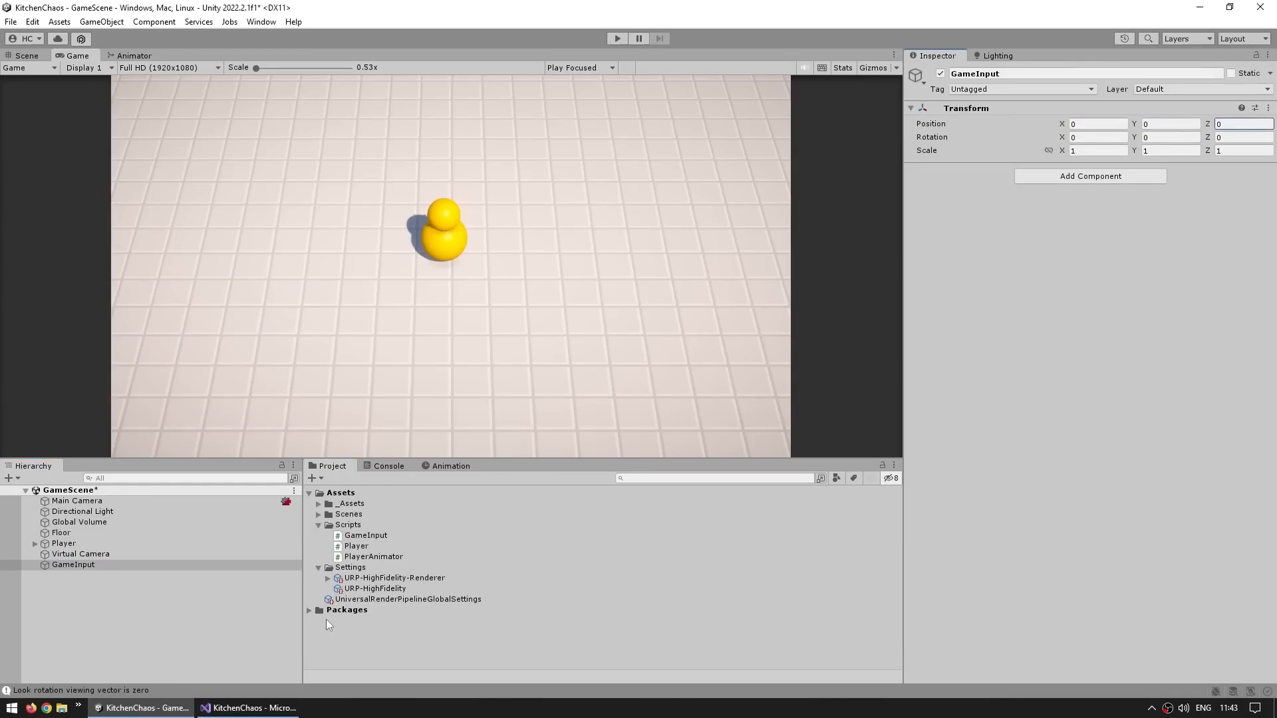
left_click_drag(366, 530, 1067, 188)
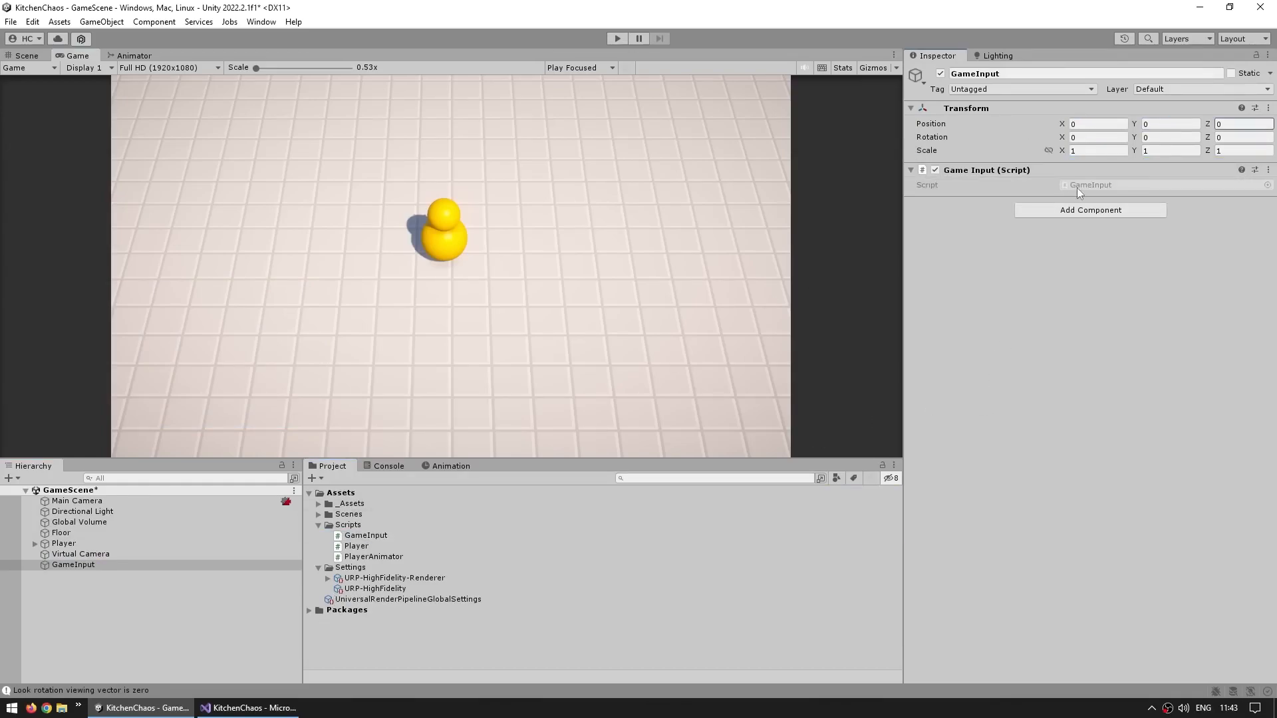
Open the script in the code editor and review the input and movement code in Player's Update
double_click(1076, 187)
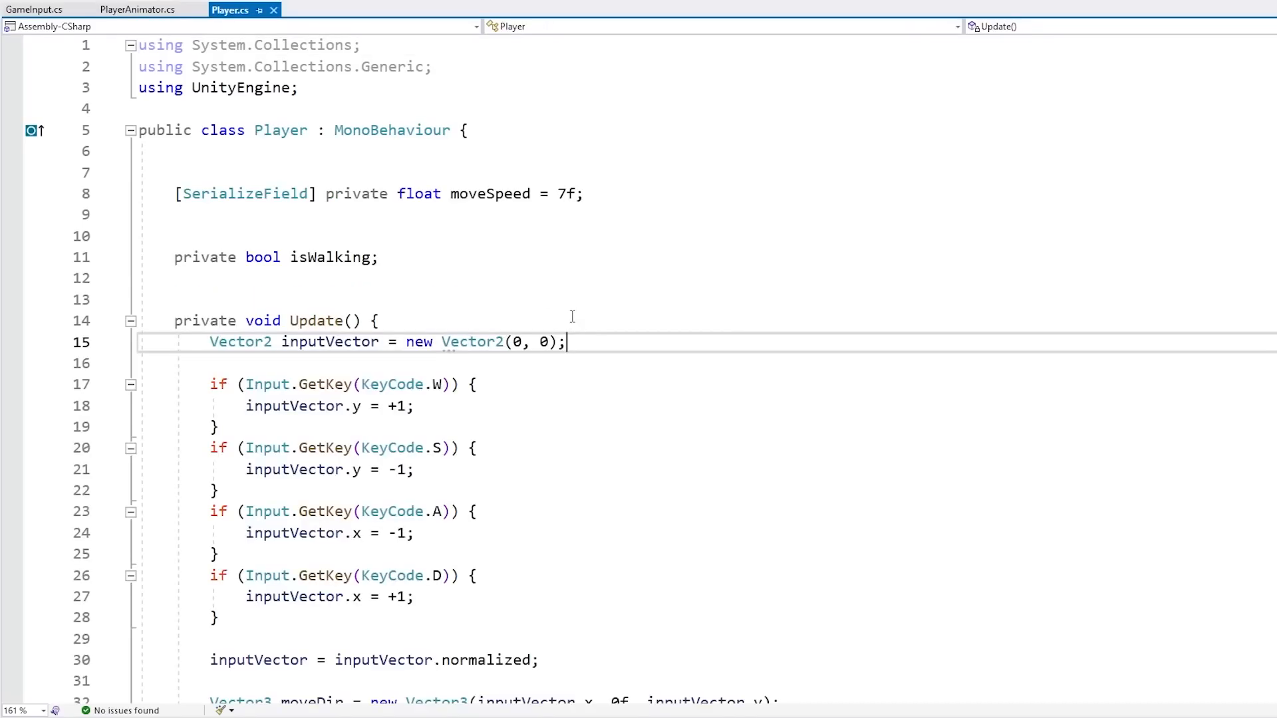
scroll(332, 299, "down", 2)
left_click(315, 225)
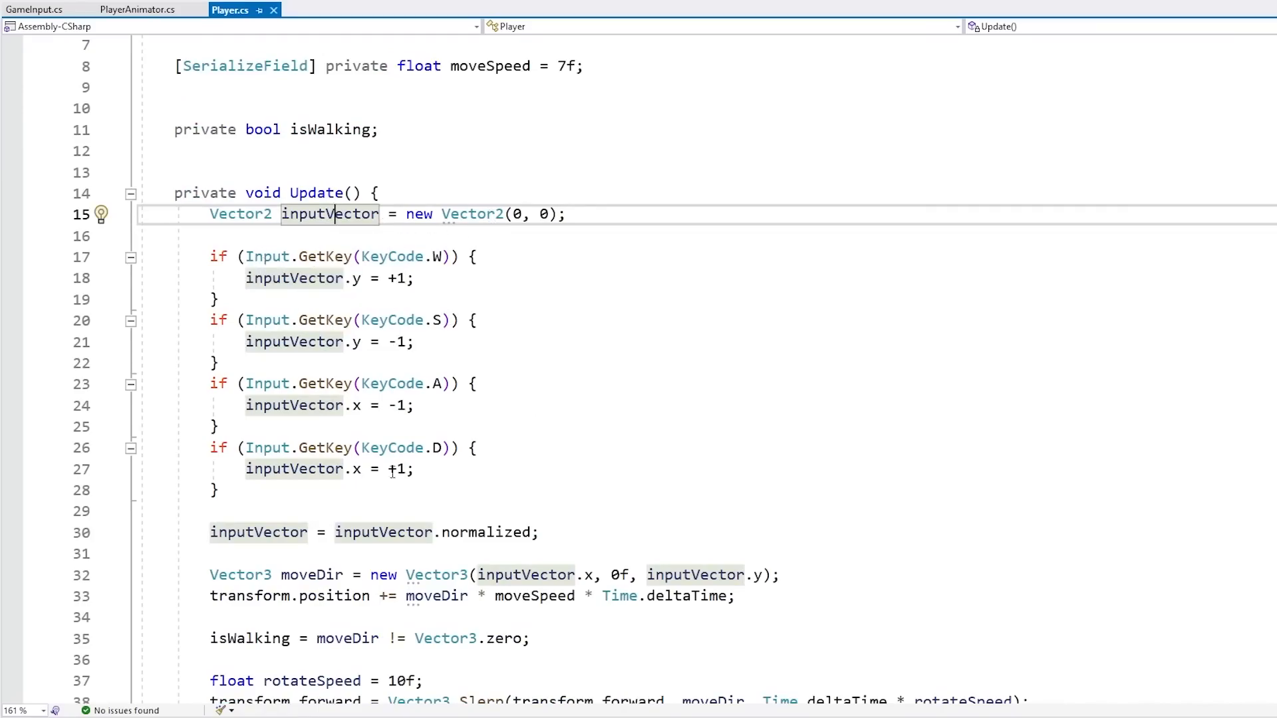
scroll(572, 426, "down", 1)
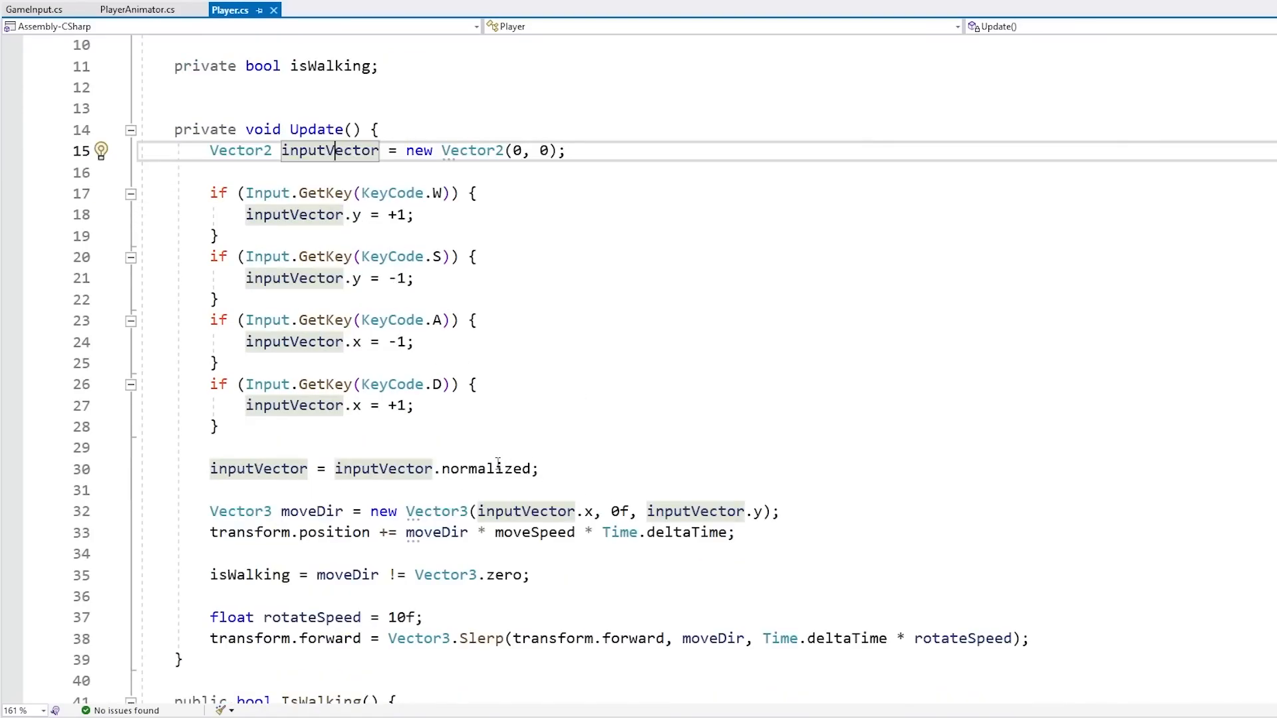
mouse_move(498, 461)
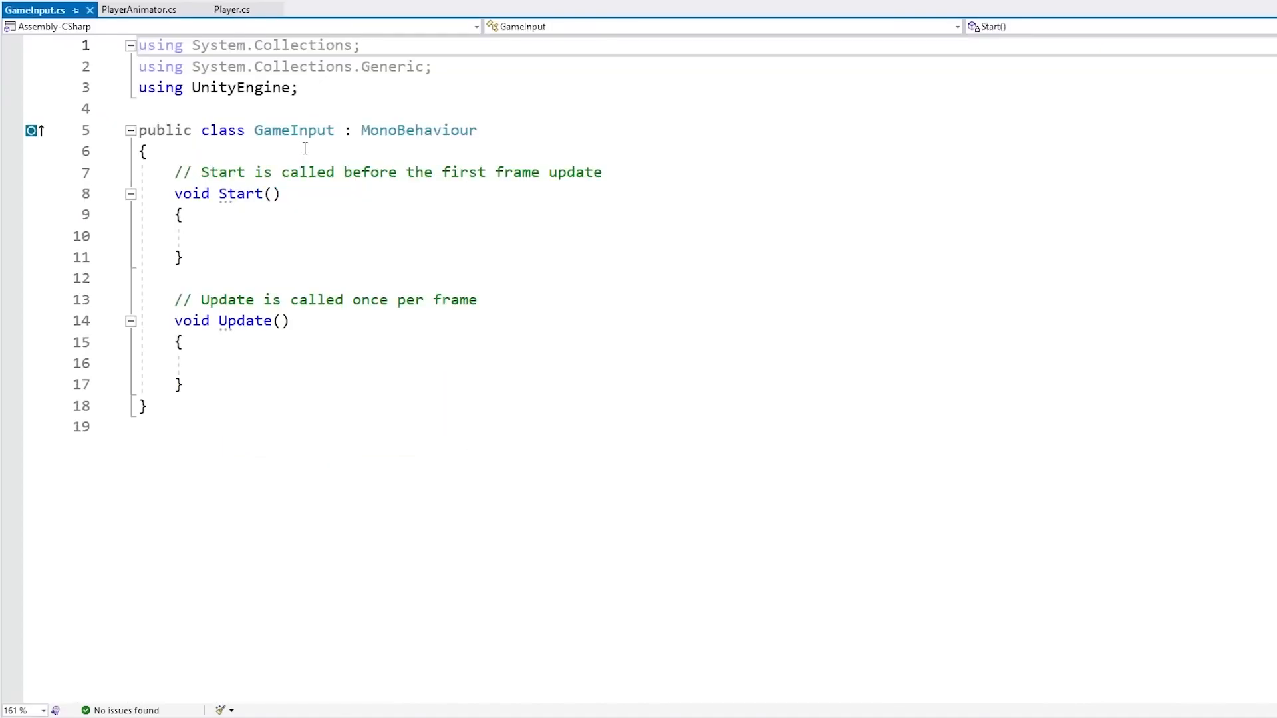
Clear the default Start and Update methods from GameInput, leaving an empty class body
left_click_drag(305, 146, 686, 636)
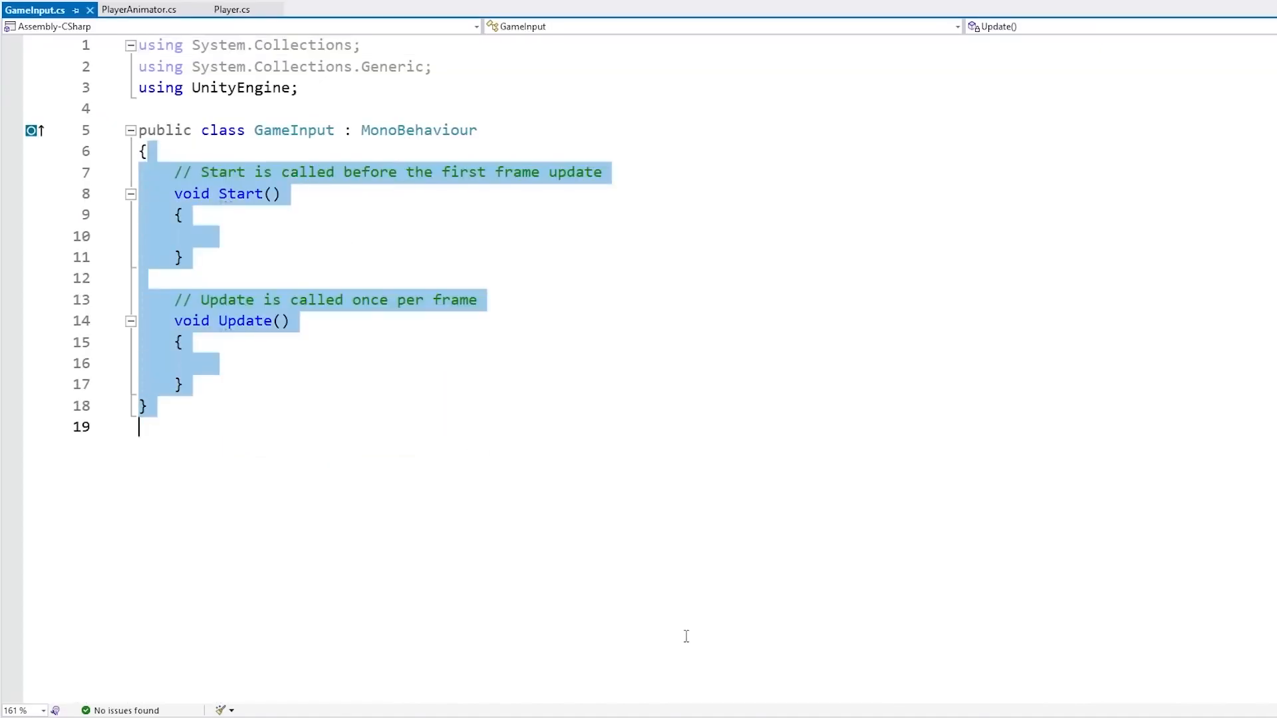
key("Return")
key("Return")
key("Return")
type("}")
key("Up")
key("Return")
key("Return")
Declare a public Vector2 GetMovementVector() method with an empty body in GameInput
type("public ")
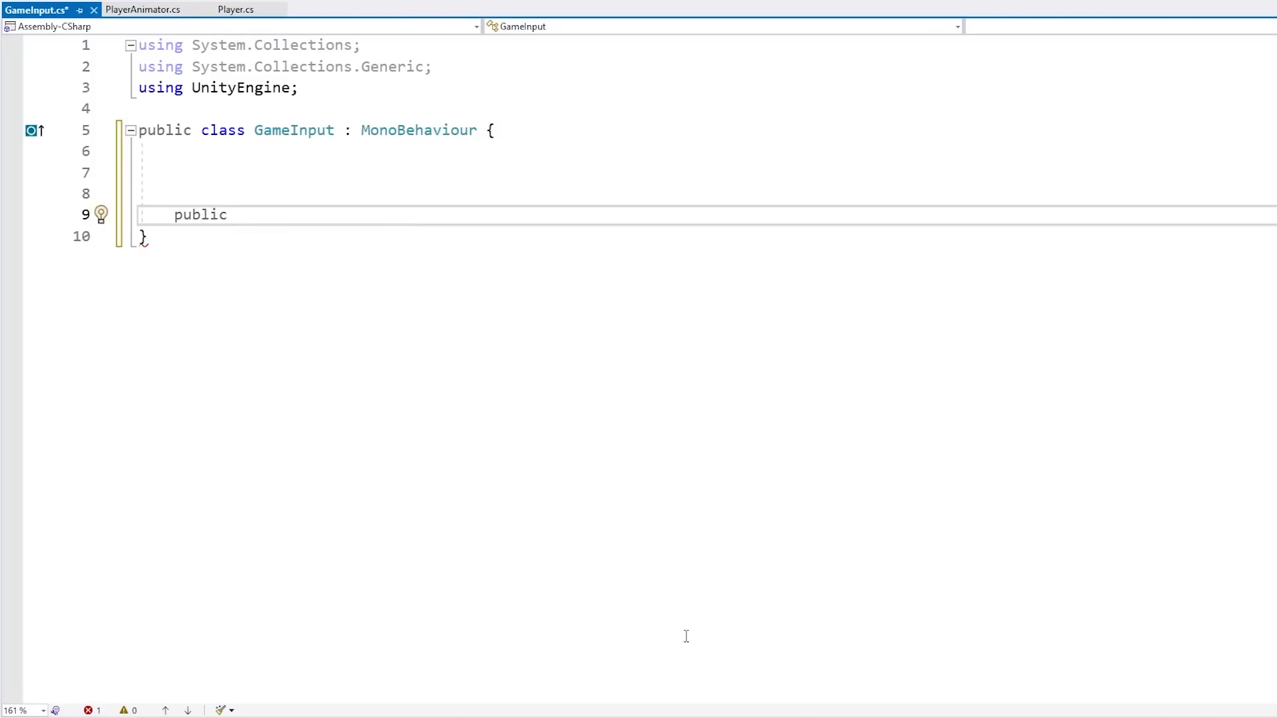
type("Vector2 GetMovement")
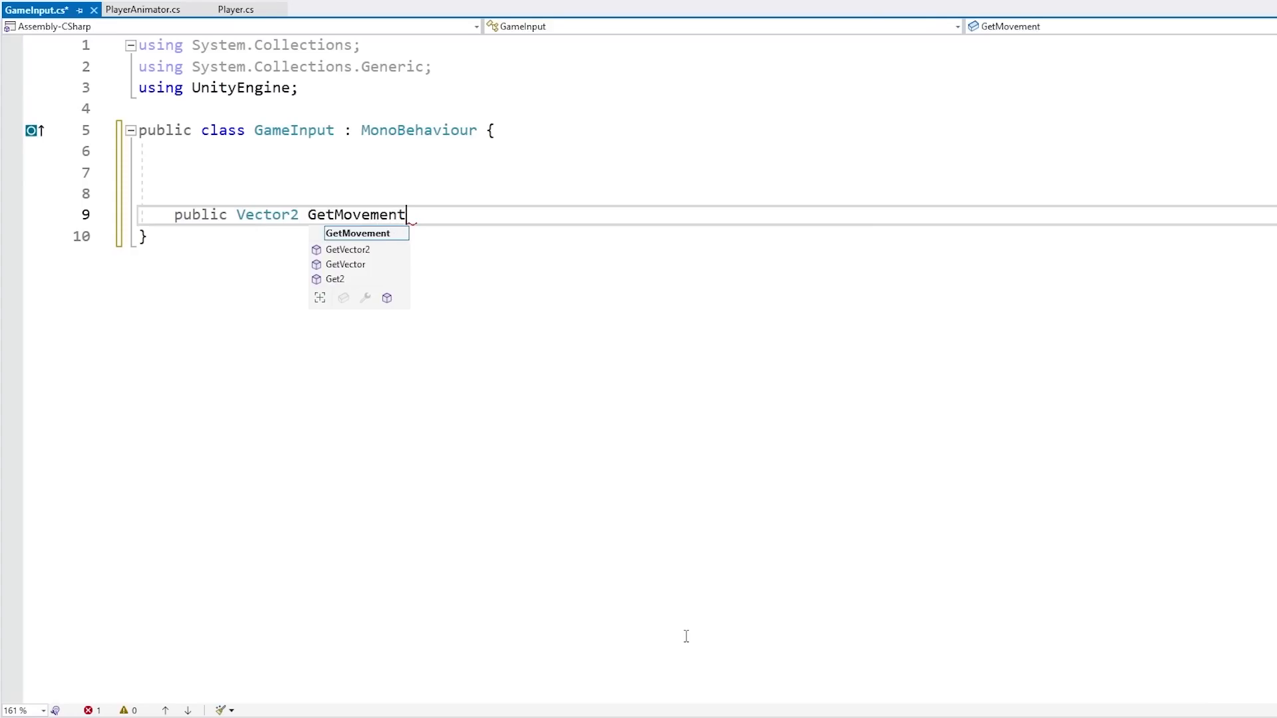
type("Vector() {")
key("Return")
type("}")
key("Return")
key("Up")
key("Up")
key("End")
key("Return")
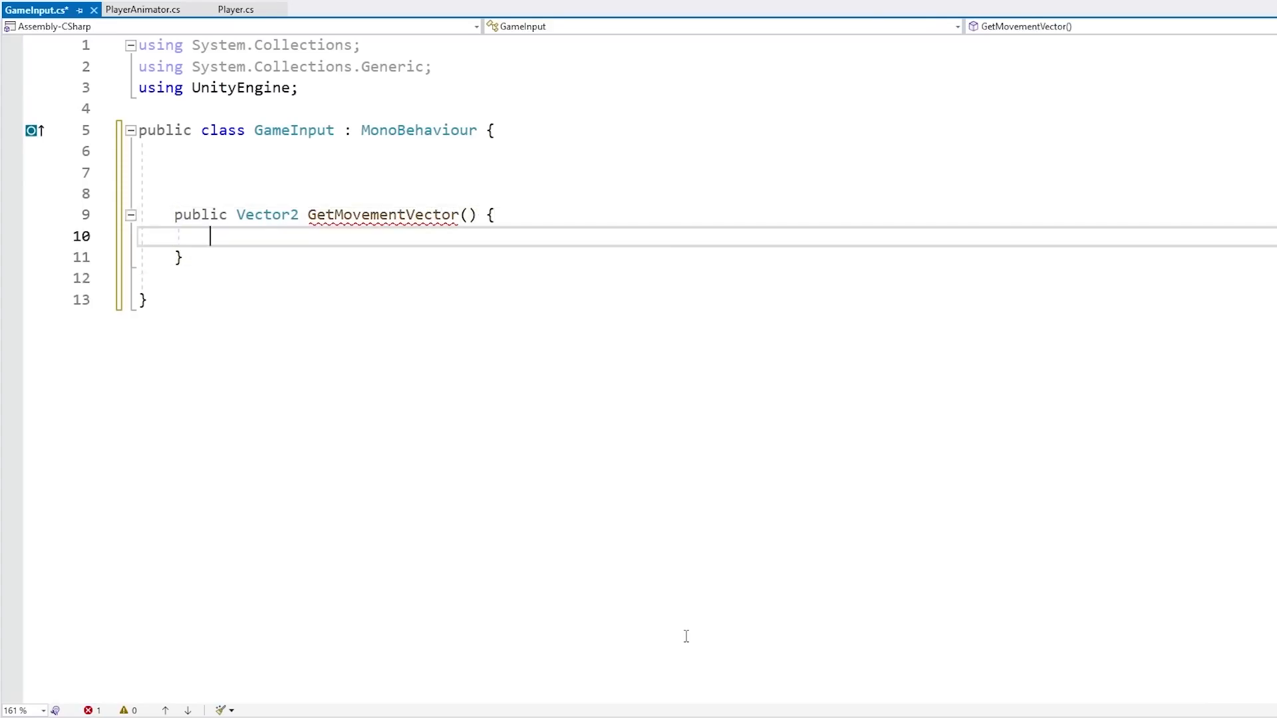
Move the key-reading and normalization code from Player's Update into GetMovementVector
left_click(236, 10)
left_click(394, 130)
left_click(540, 469, "shift")
key("ctrl+c")
key("Delete")
left_click(36, 10)
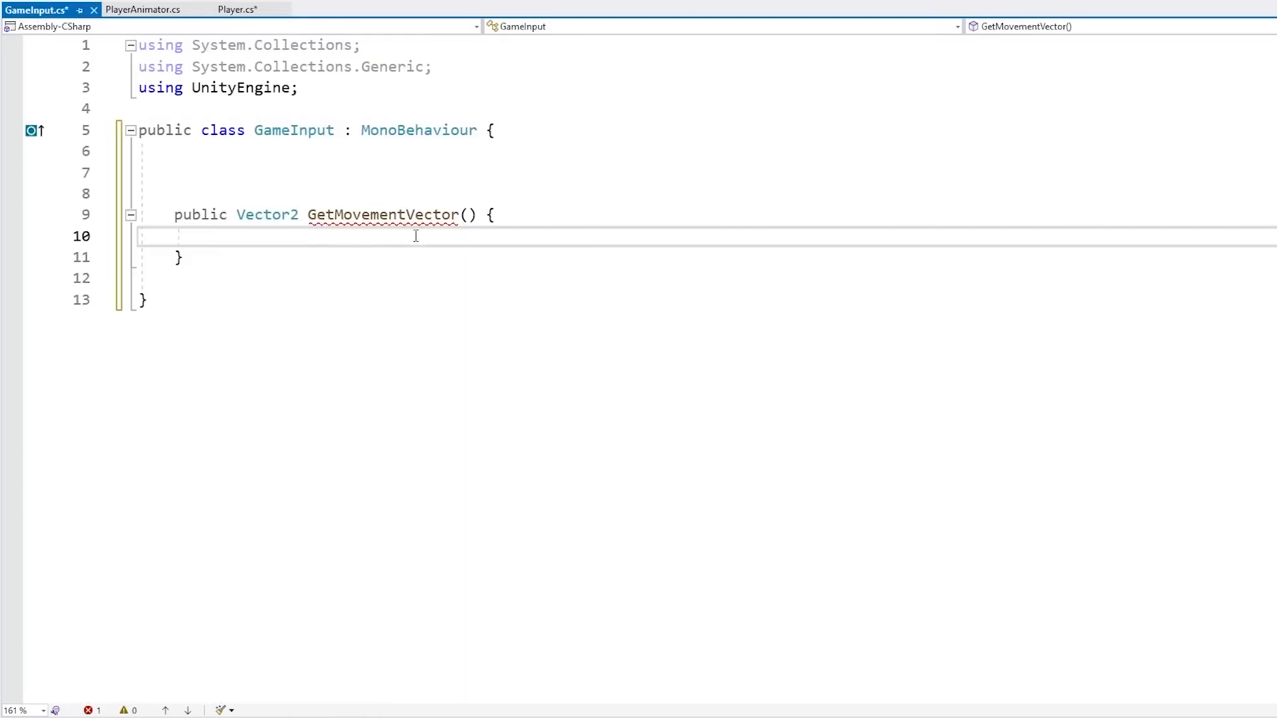
key("ctrl+v")
key("Delete")
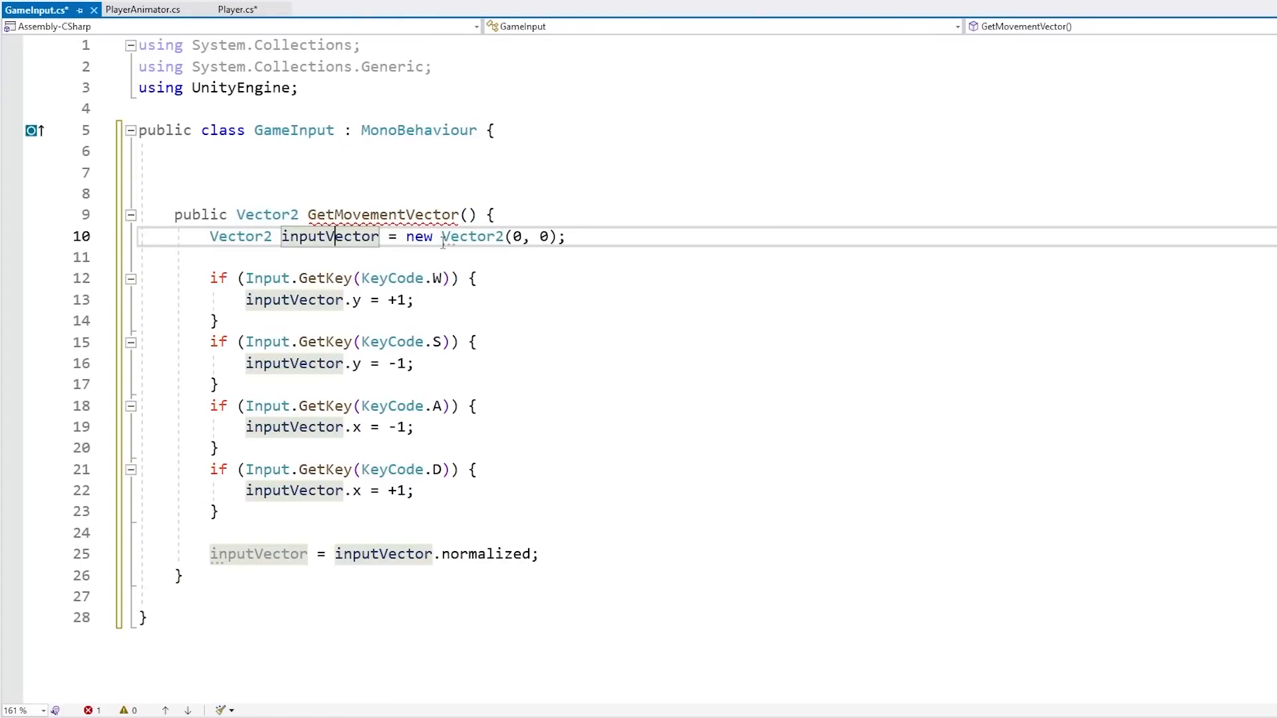
Add return inputVector; at the end of GetMovementVector and save the GameInput script
left_click_drag(369, 278, 416, 300)
left_click(306, 469)
left_click(247, 554)
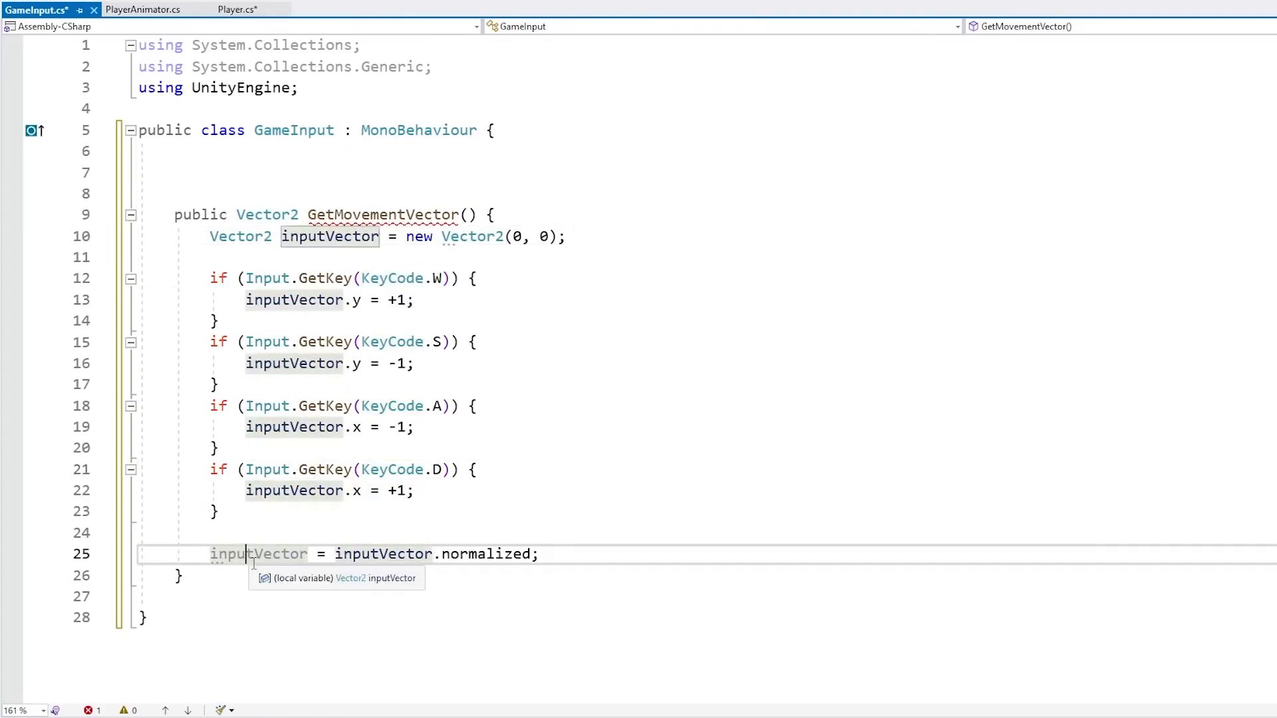
key("End")
key("Return")
type("return inputVector;")
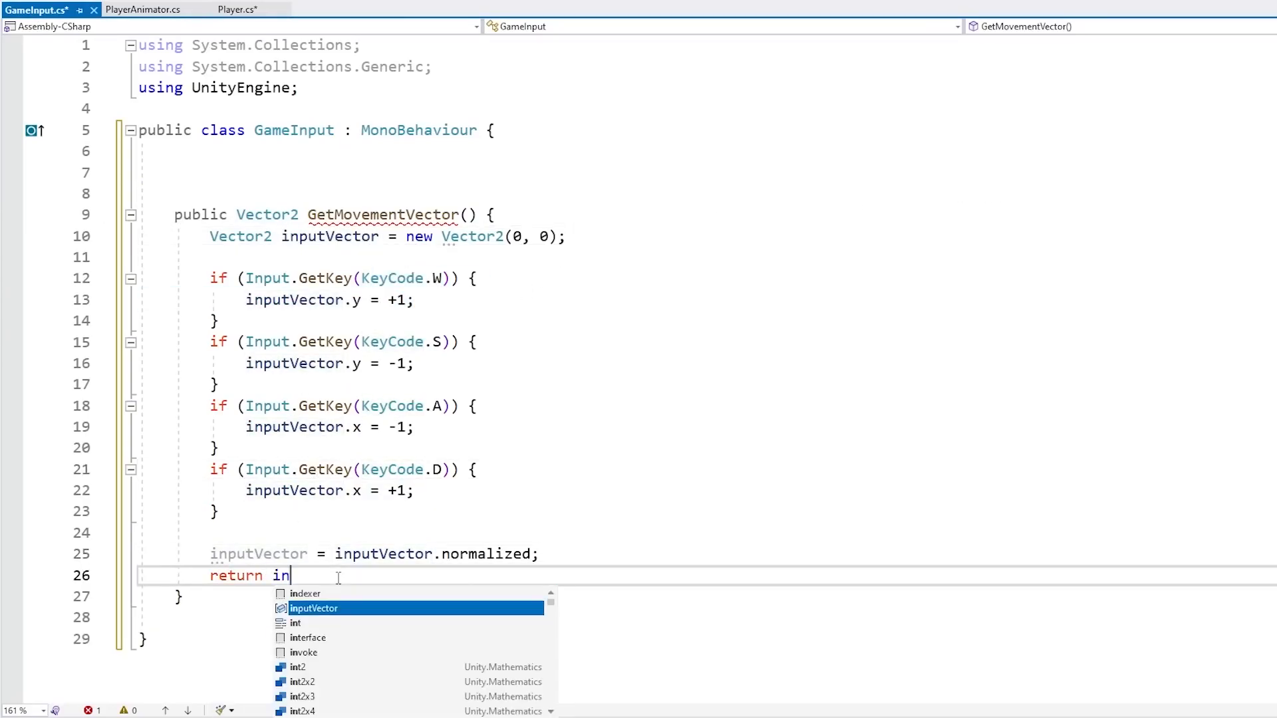
left_click(336, 554)
key("End")
key("Return")
key("ctrl+s")
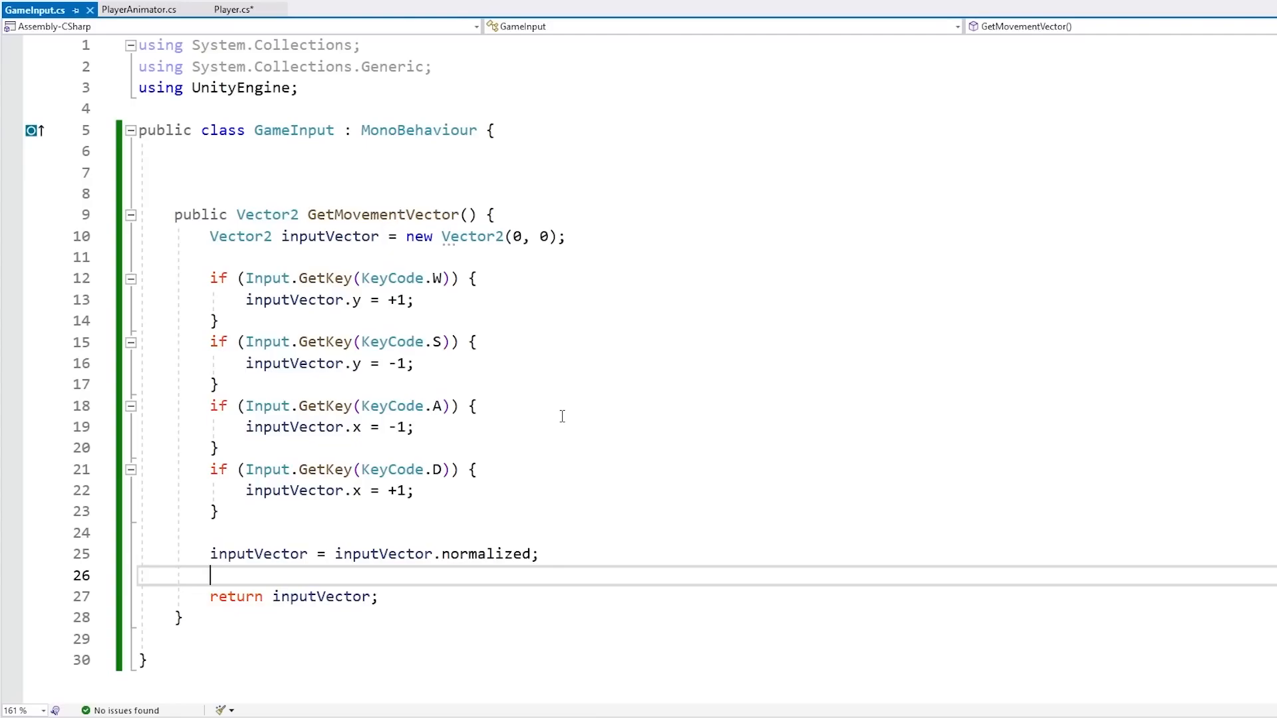
Insert a blank line at the start of Player's Update method
left_click_drag(565, 559, 588, 514)
left_click(233, 10)
key("Return")
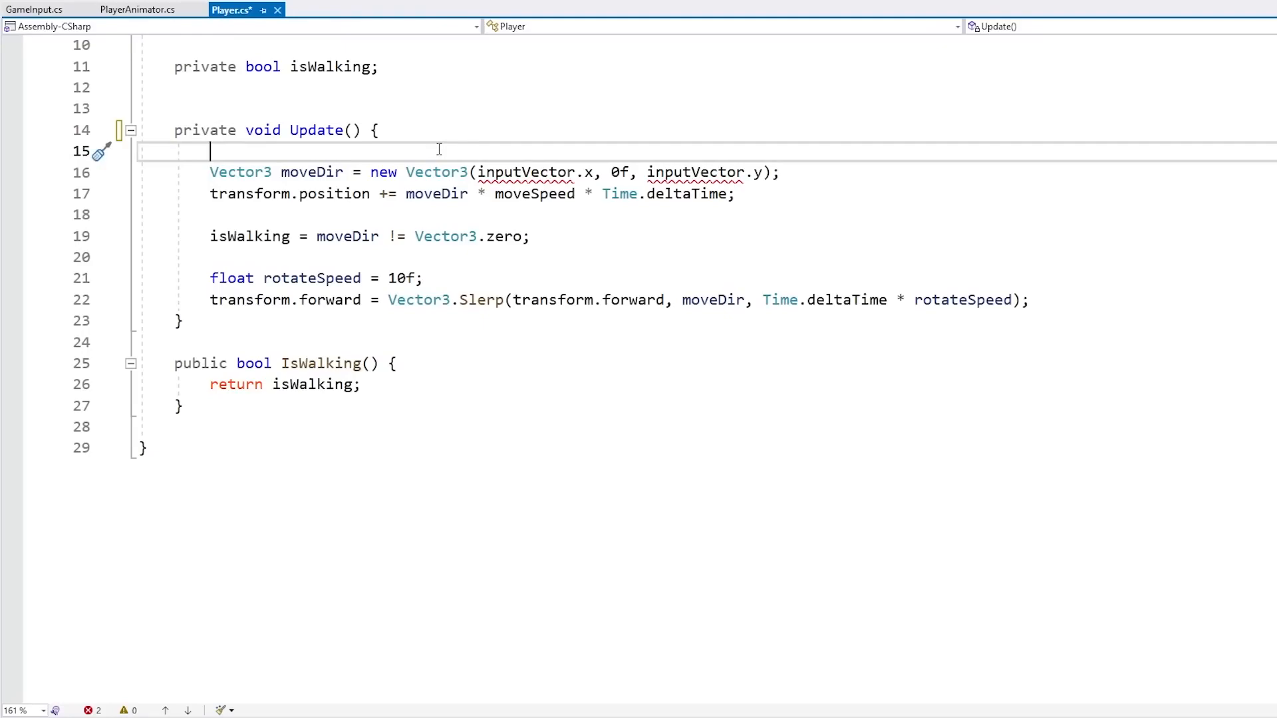
Rename the GameInput method to GetMovementVectorNormalized
left_click(34, 10)
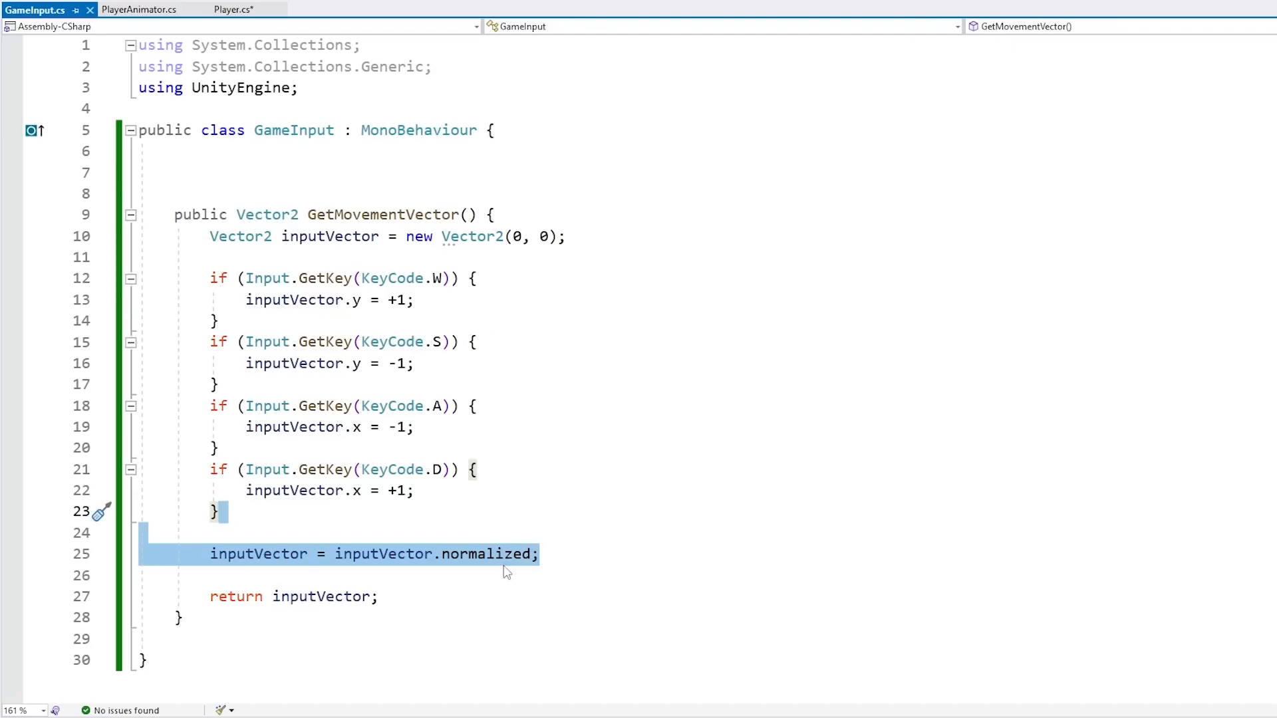
left_click(639, 445)
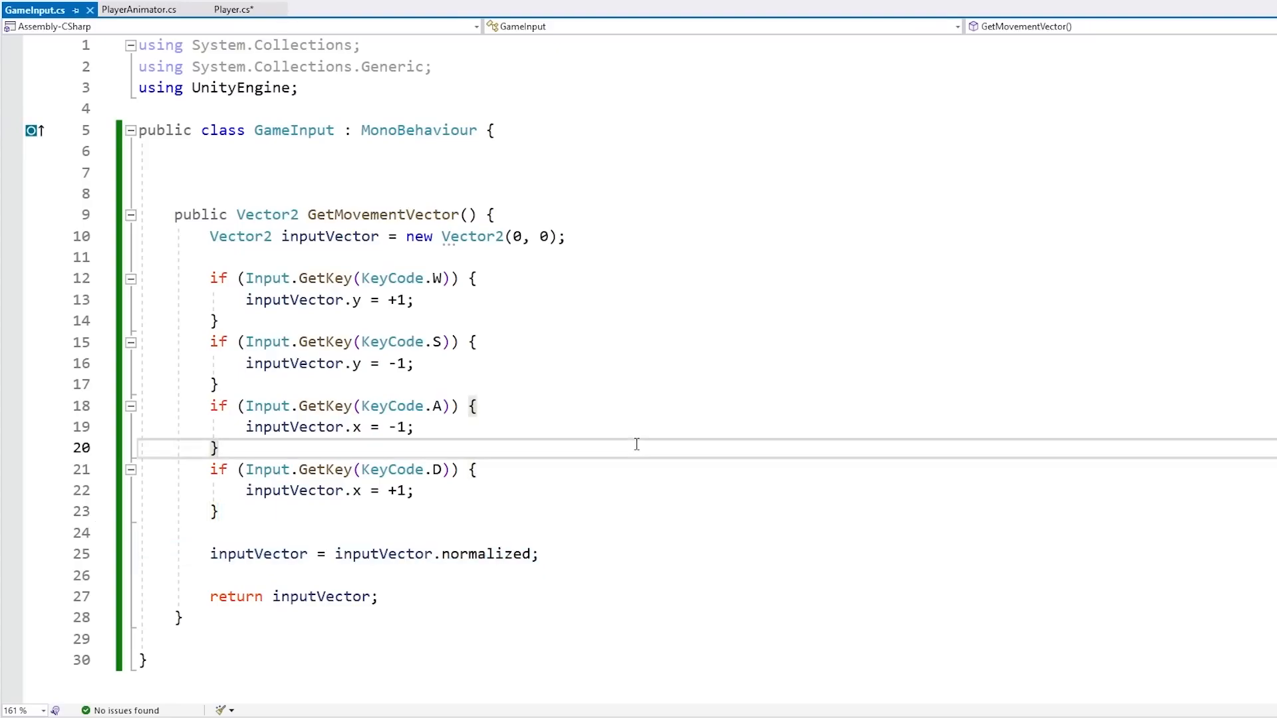
left_click(607, 549)
key("shift+Up")
key("shift+Up")
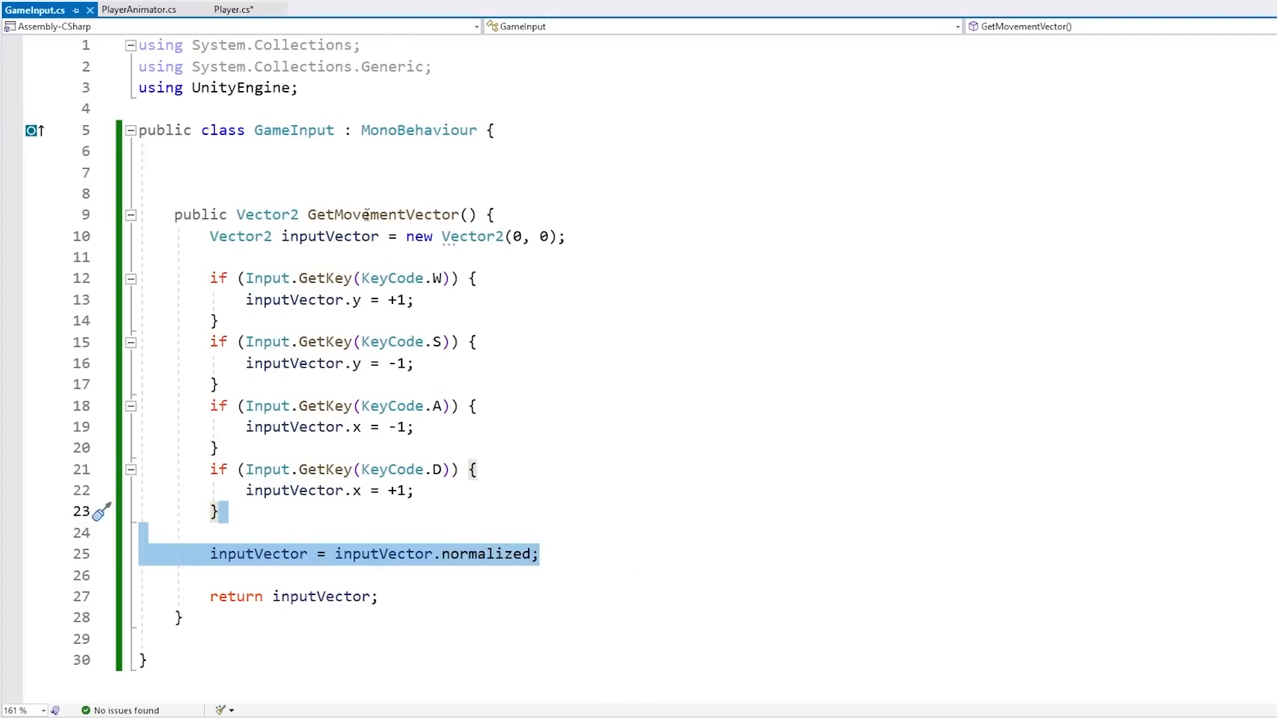
left_click(383, 217)
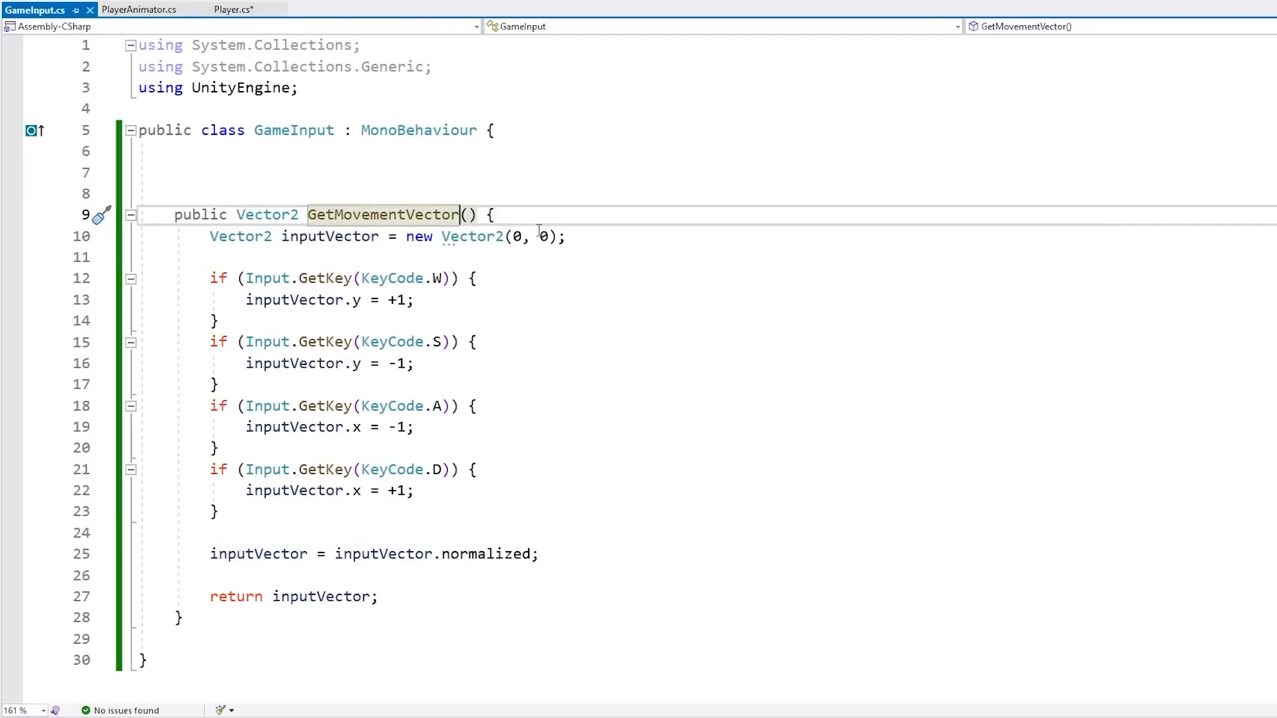
type("Normalized")
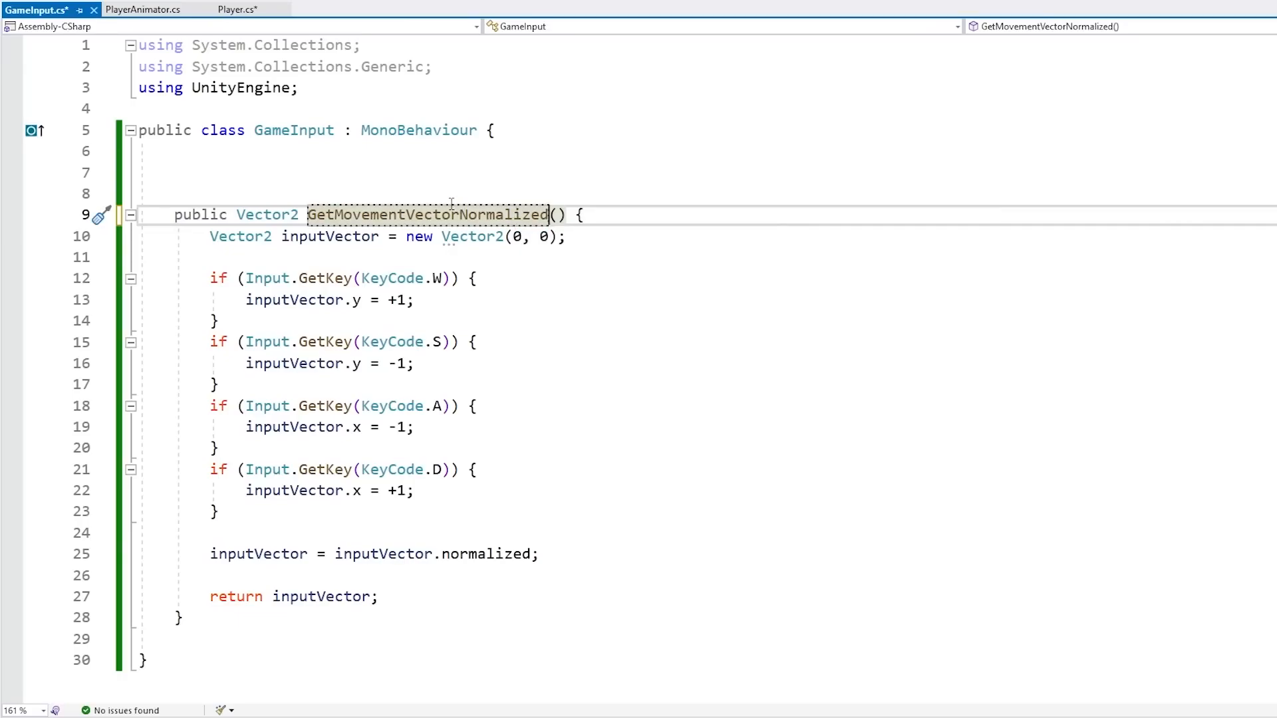
Add a serialized private GameInput field named gameInput to the Player script and save it
left_click(237, 9)
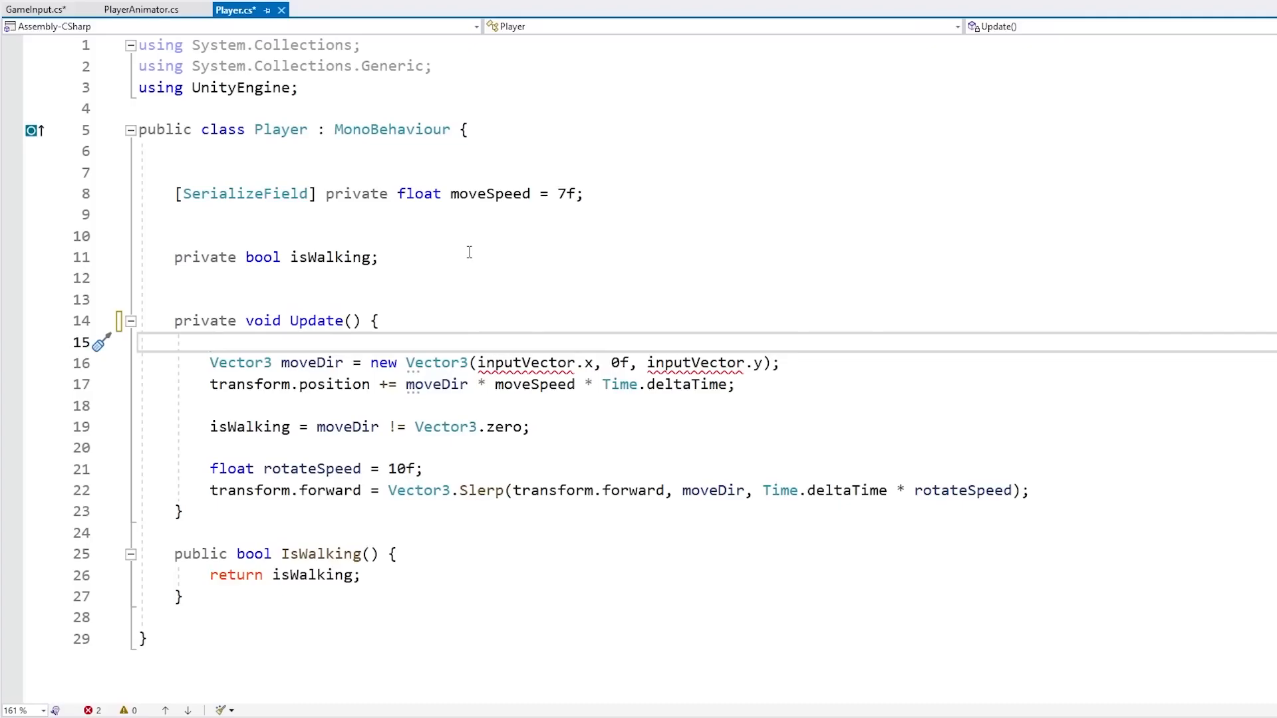
left_click(598, 214)
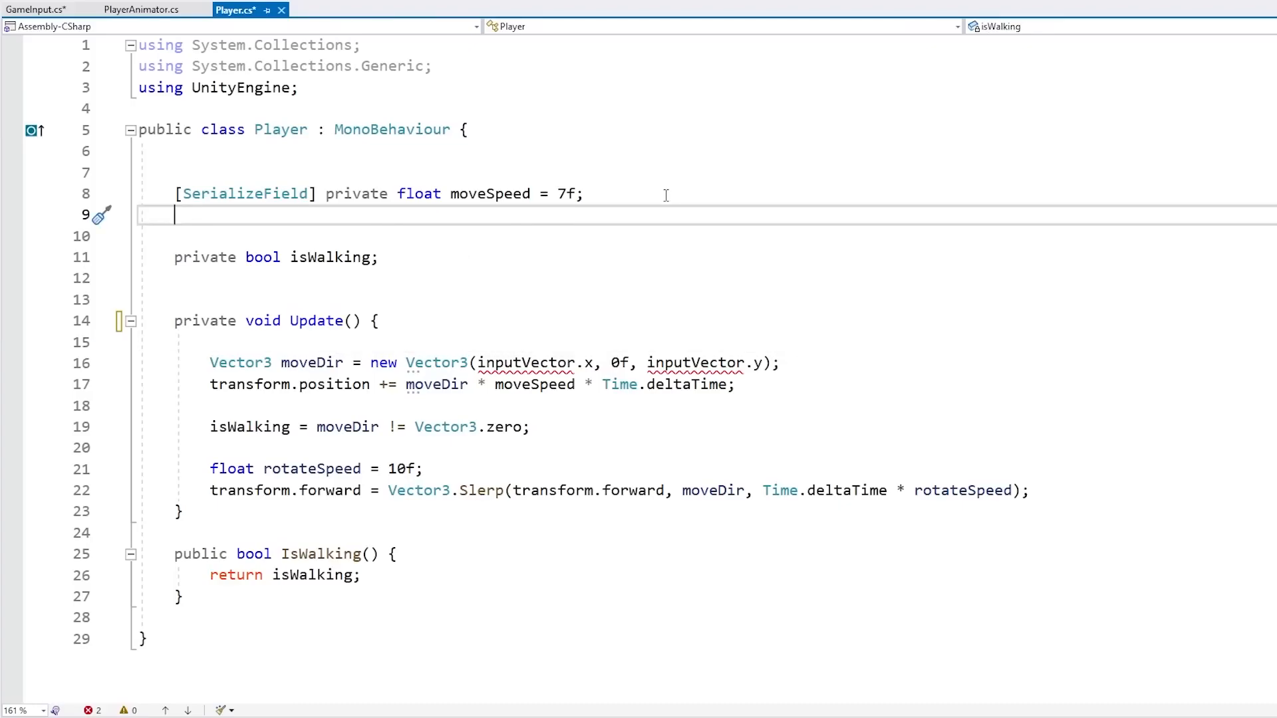
type("[S")
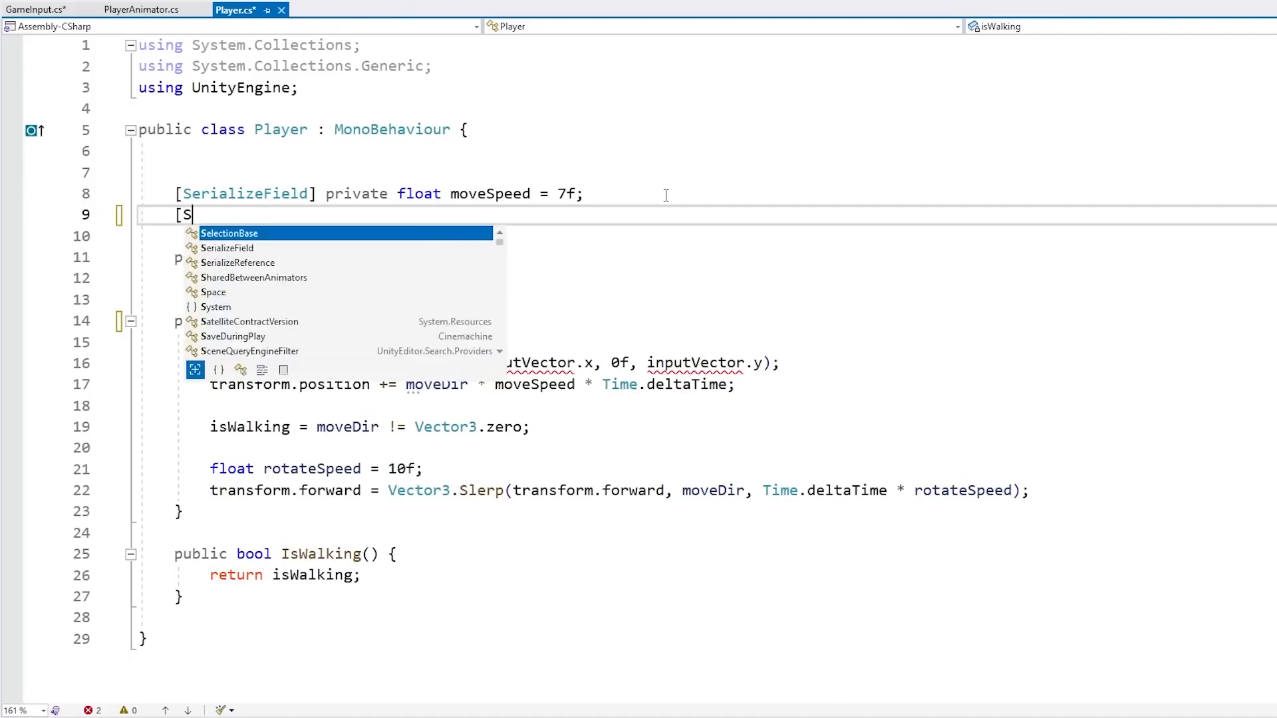
type("erializeField] private GameIO")
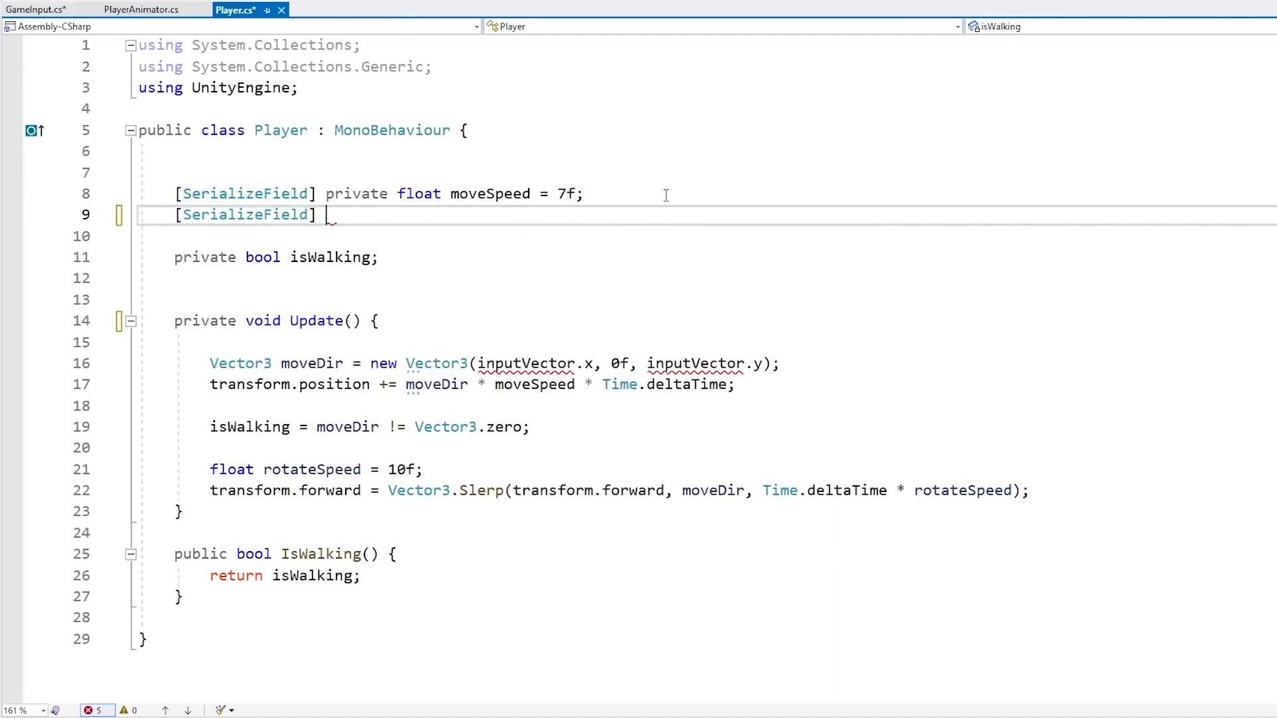
key("BackSpace")
type("nput gameInput")
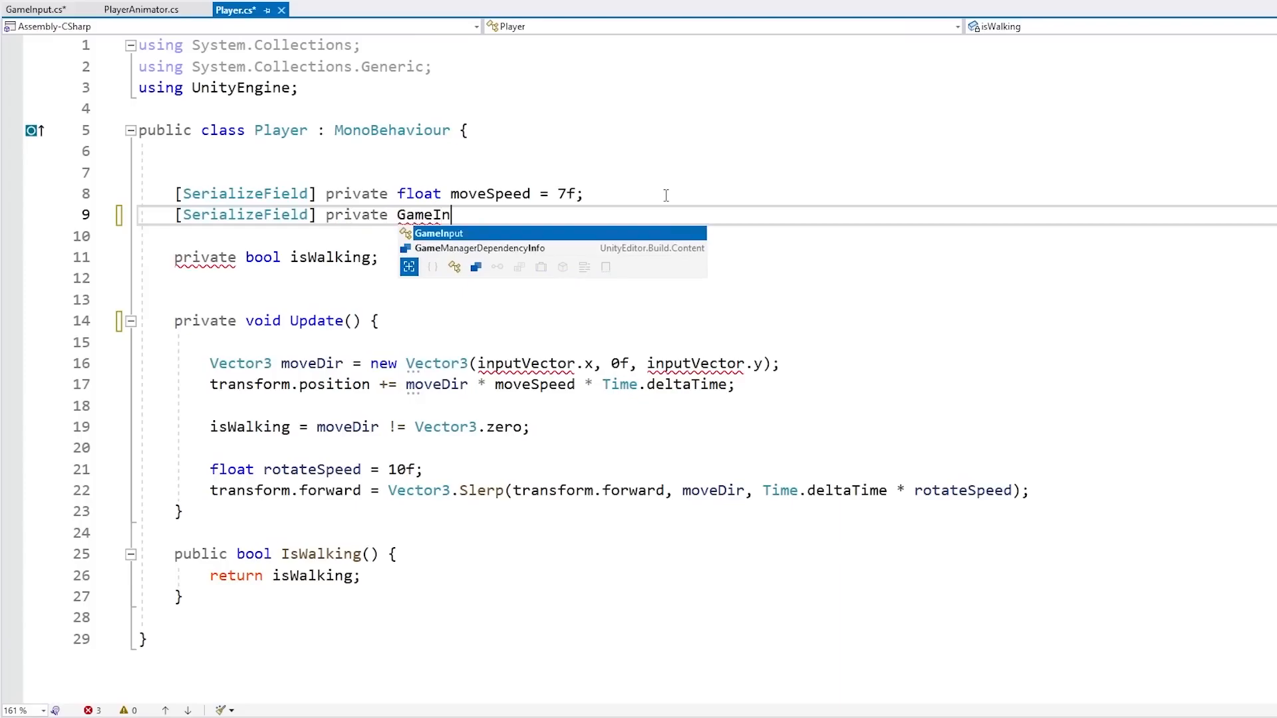
type(";")
key("Return")
key("ctrl+s")
key("Up")
key("End")
key("Left")
key("ctrl+shift+Left")
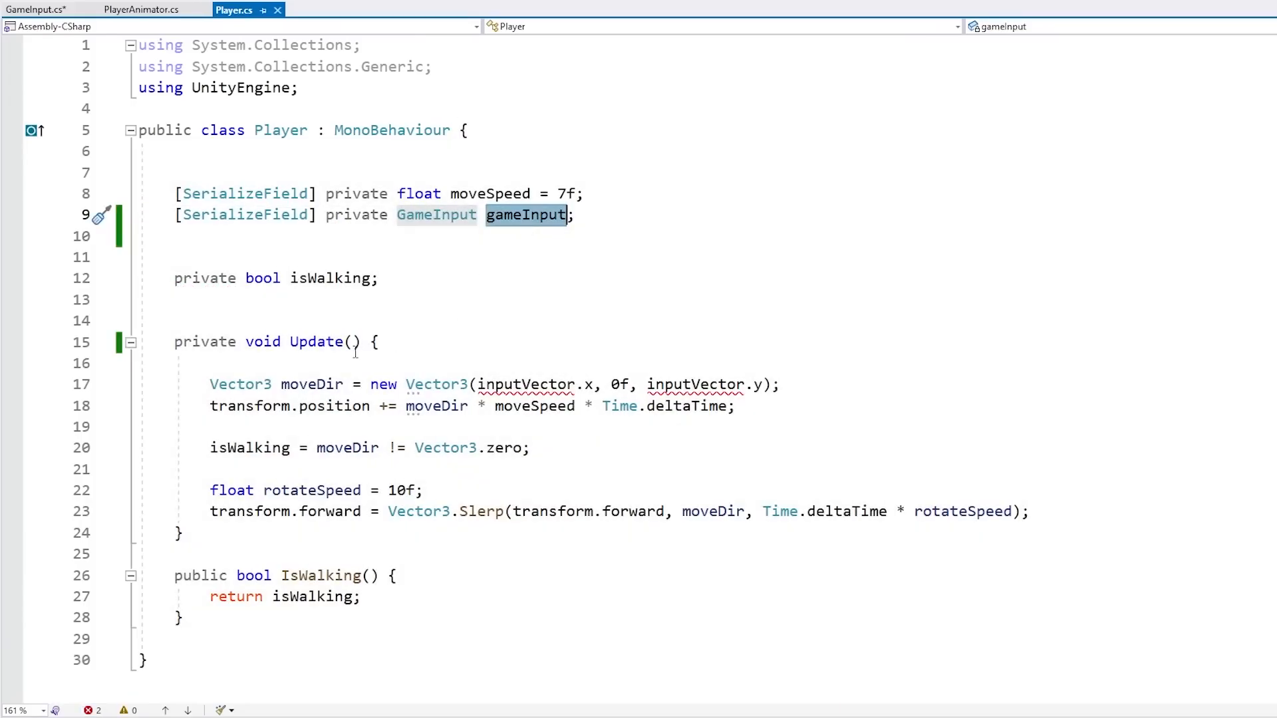
At the start of Player's Update, declare Vector2 inputVector = gameInput.GetMovementVectorNormalized(); and save the script
left_click(359, 363)
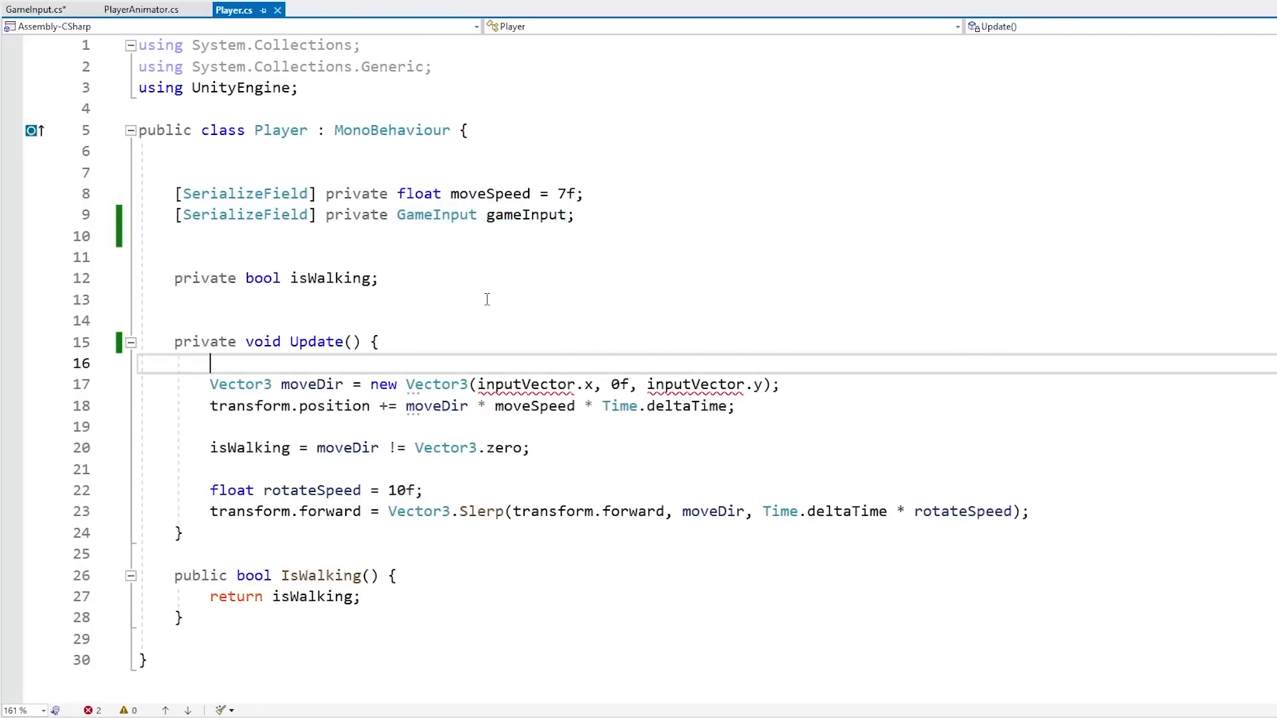
type("Vector2")
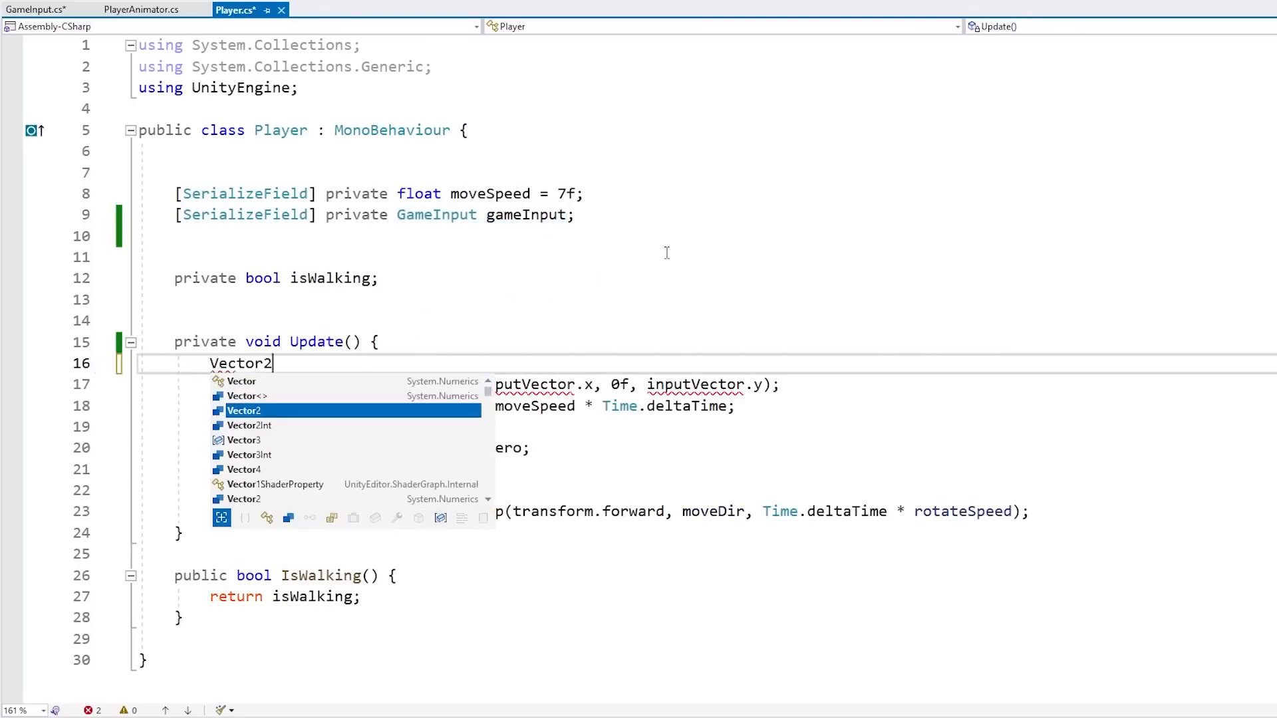
type(" inputVector = ")
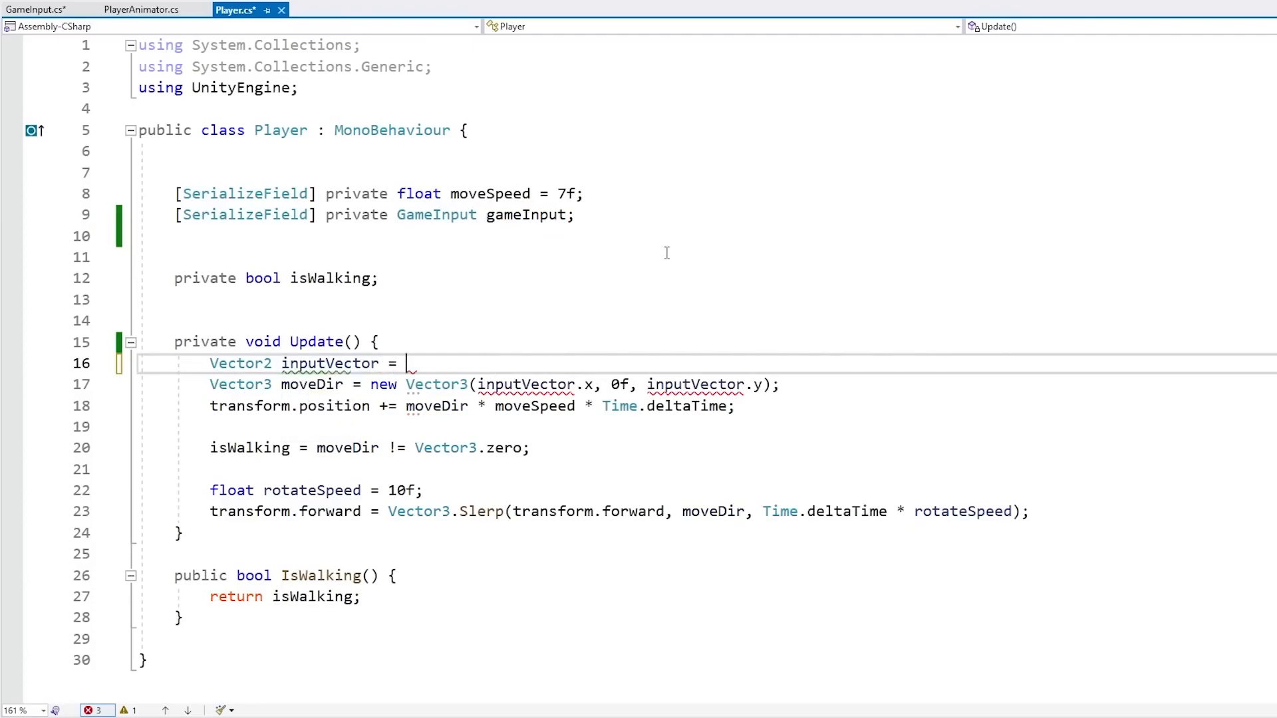
type("gameInput.getm")
key("Tab")
type("();")
key("Return")
key("Up")
key("End")
key("Left")
key("ctrl+s")
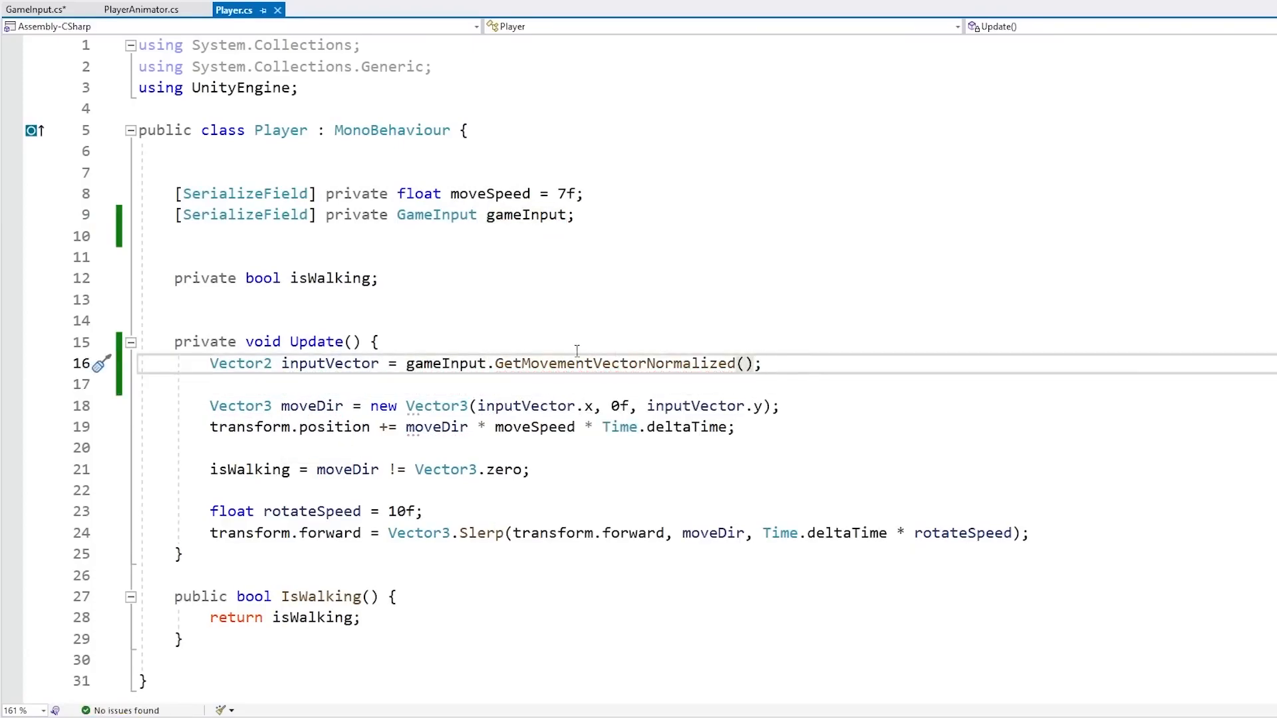
Select the Player object and assign the GameInput object to its Game Input field
left_click(35, 10)
left_click(463, 174)
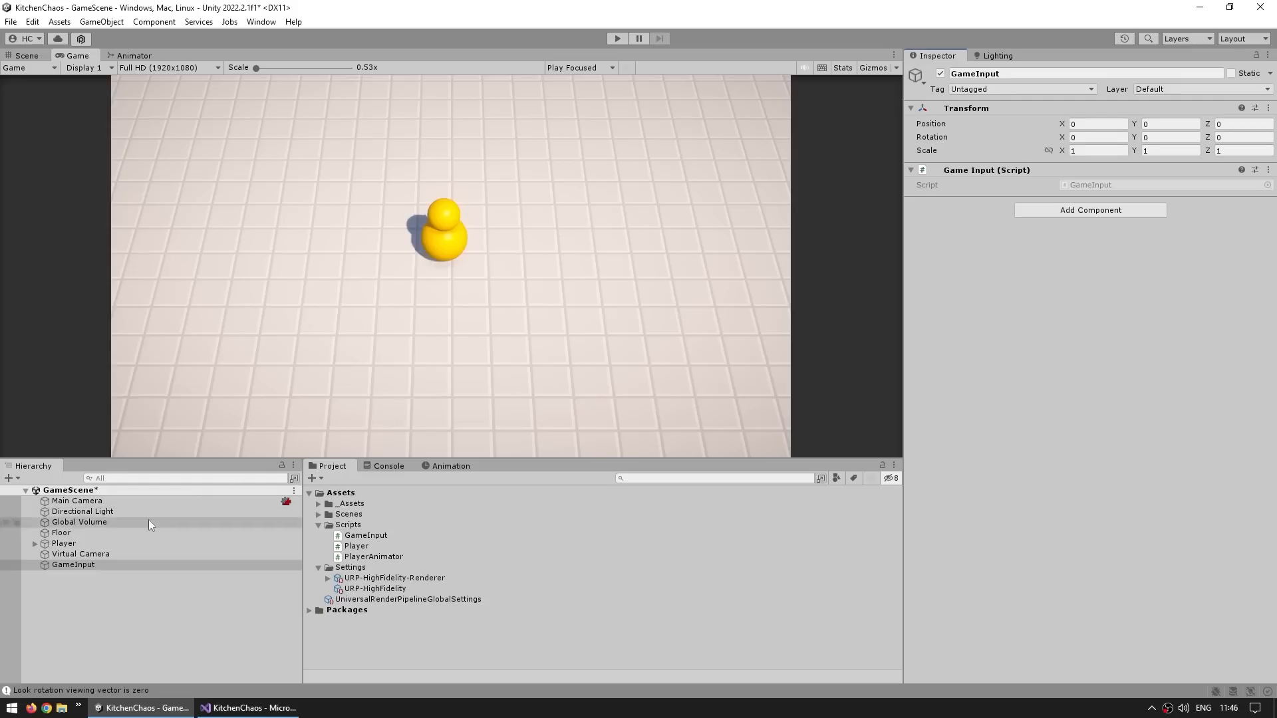
left_click(68, 543)
left_click_drag(90, 568, 1074, 219)
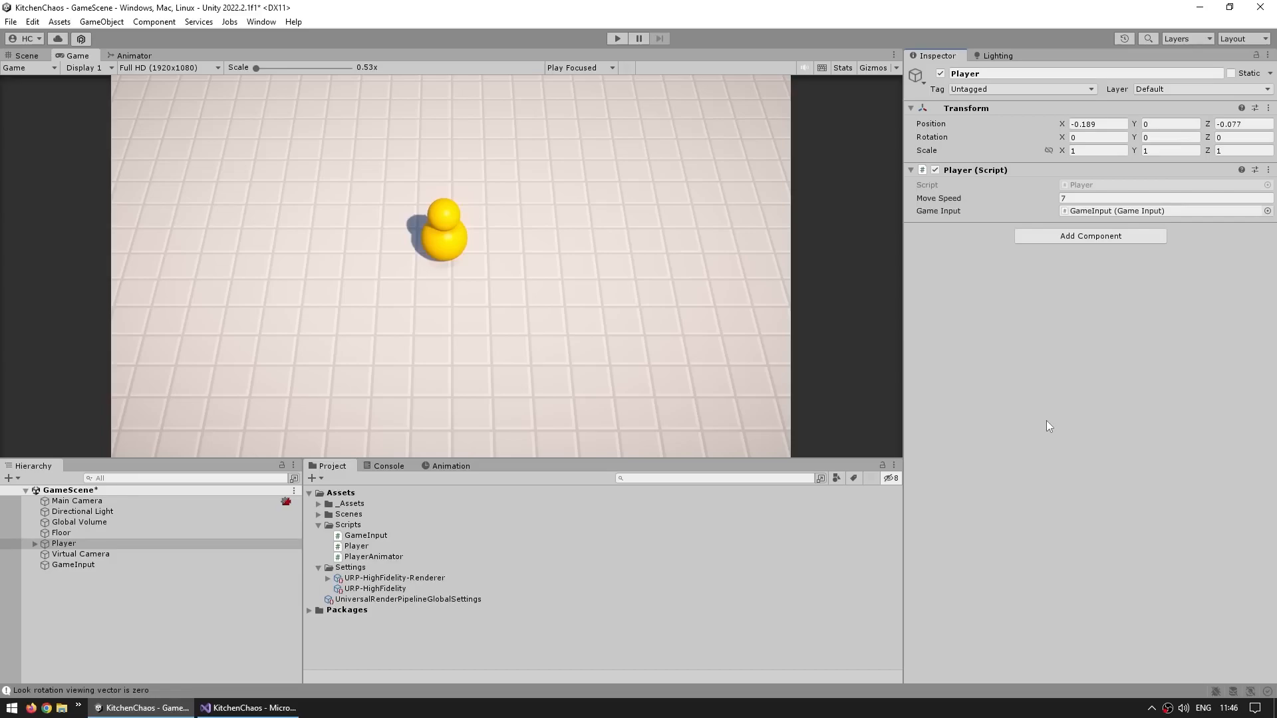
Enter Play mode and test the player's movement with the W, A, S and D keys
key("ctrl+p")
key("d")
key("w")
key("s")
key("d")
key("s")
key("d")
key("w")
key("a")
key("s")
key("d")
key("a")
key("s")
key("d")
key("w")
key("a")
key("s")
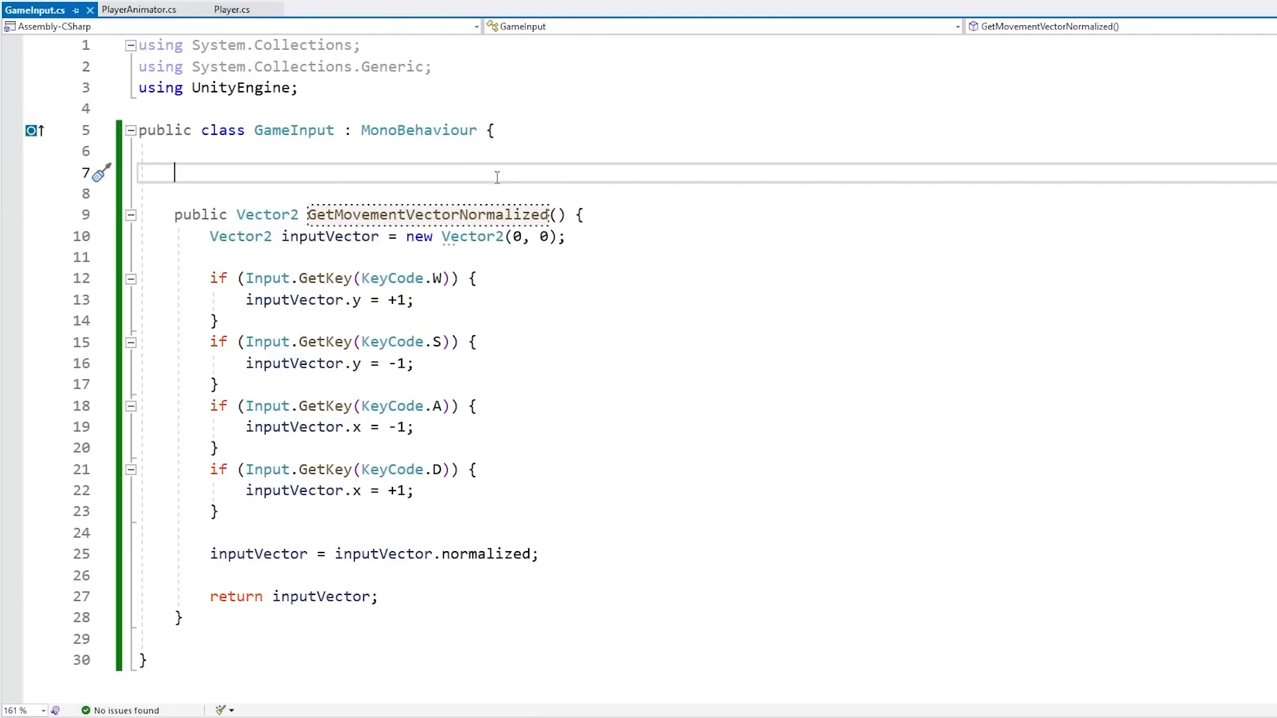
Review the movement code in the GameInput and Player scripts
left_click_drag(268, 192, 143, 640)
left_click(231, 9)
left_click_drag(381, 342, 441, 488)
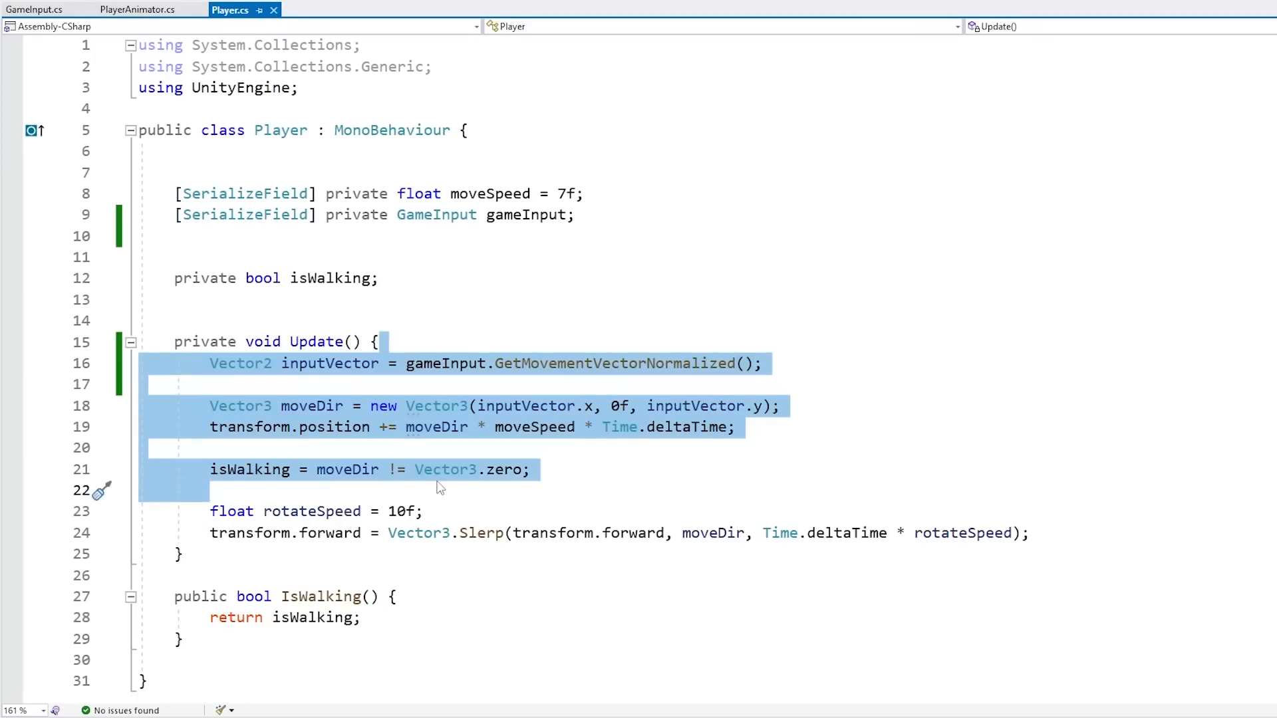
left_click(440, 489)
left_click(43, 12)
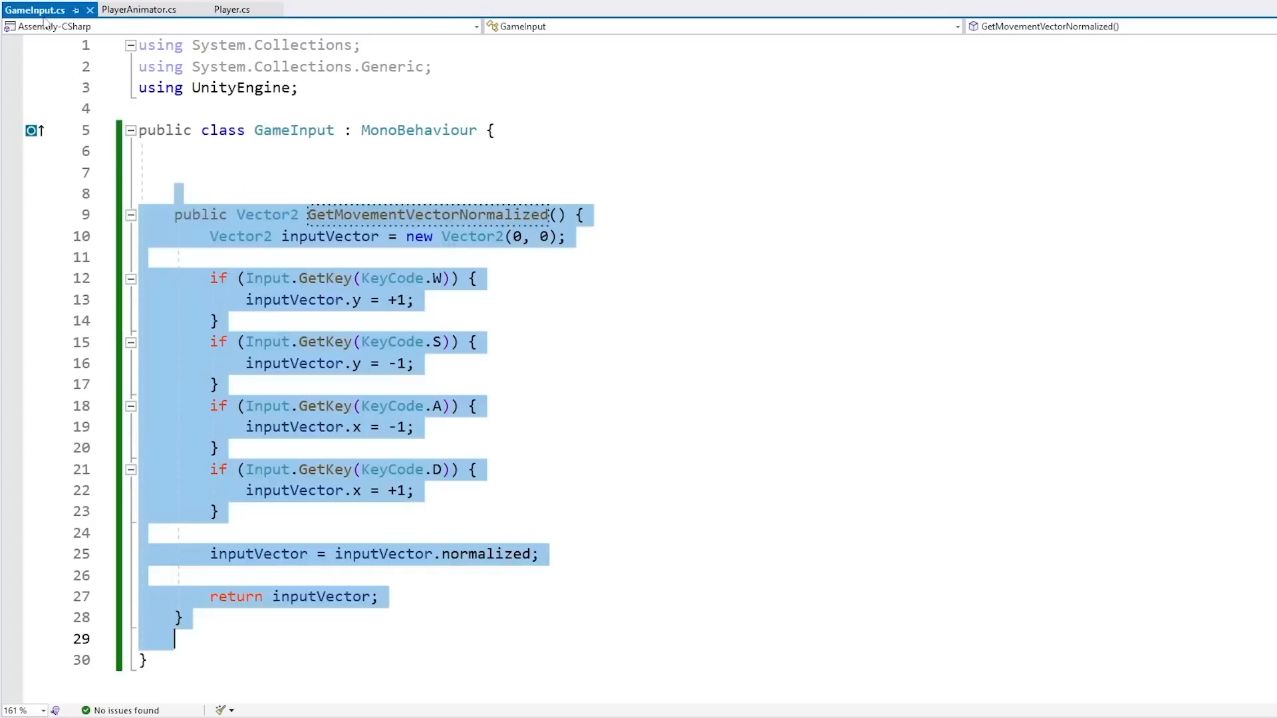
left_click(507, 302)
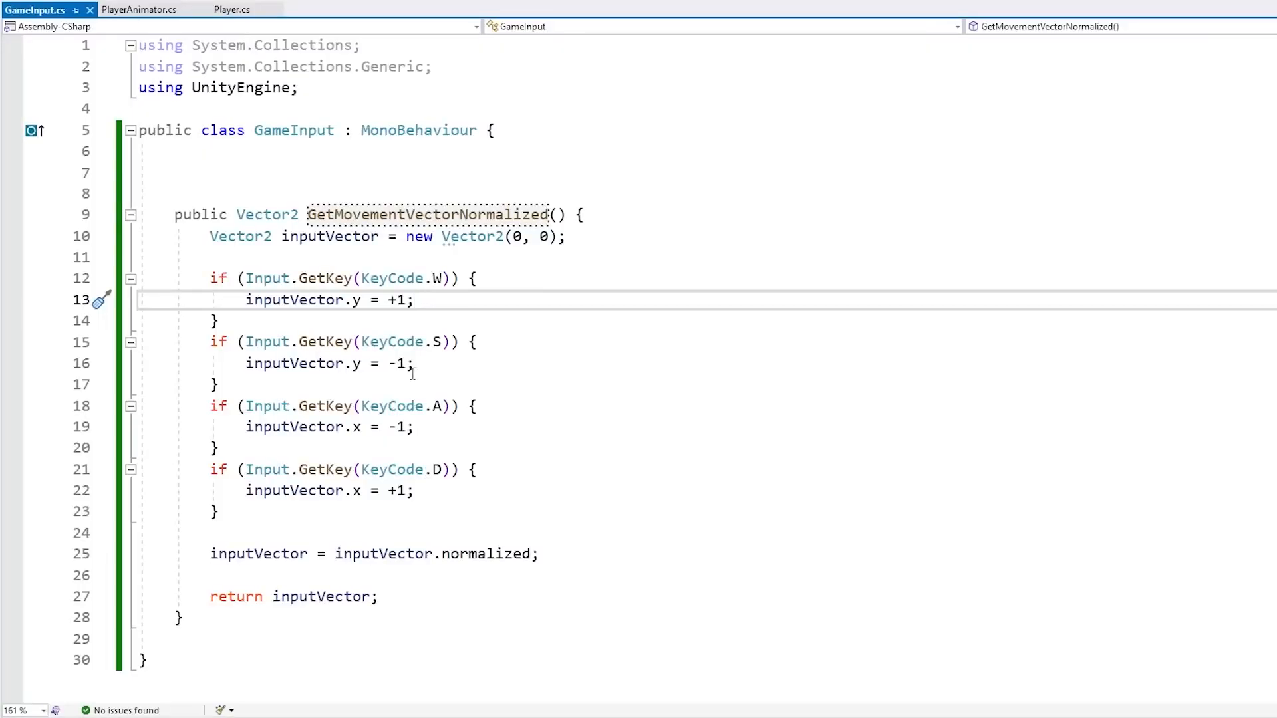
left_click(300, 175)
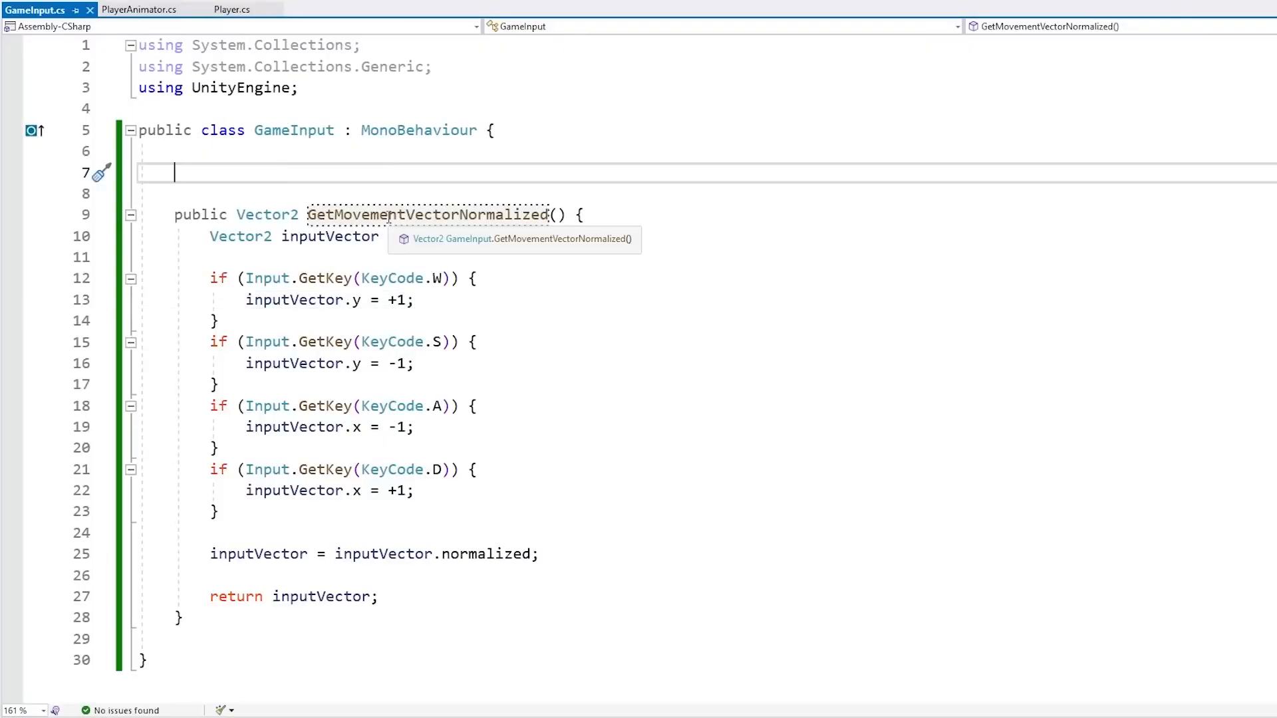
left_click_drag(402, 258, 353, 530)
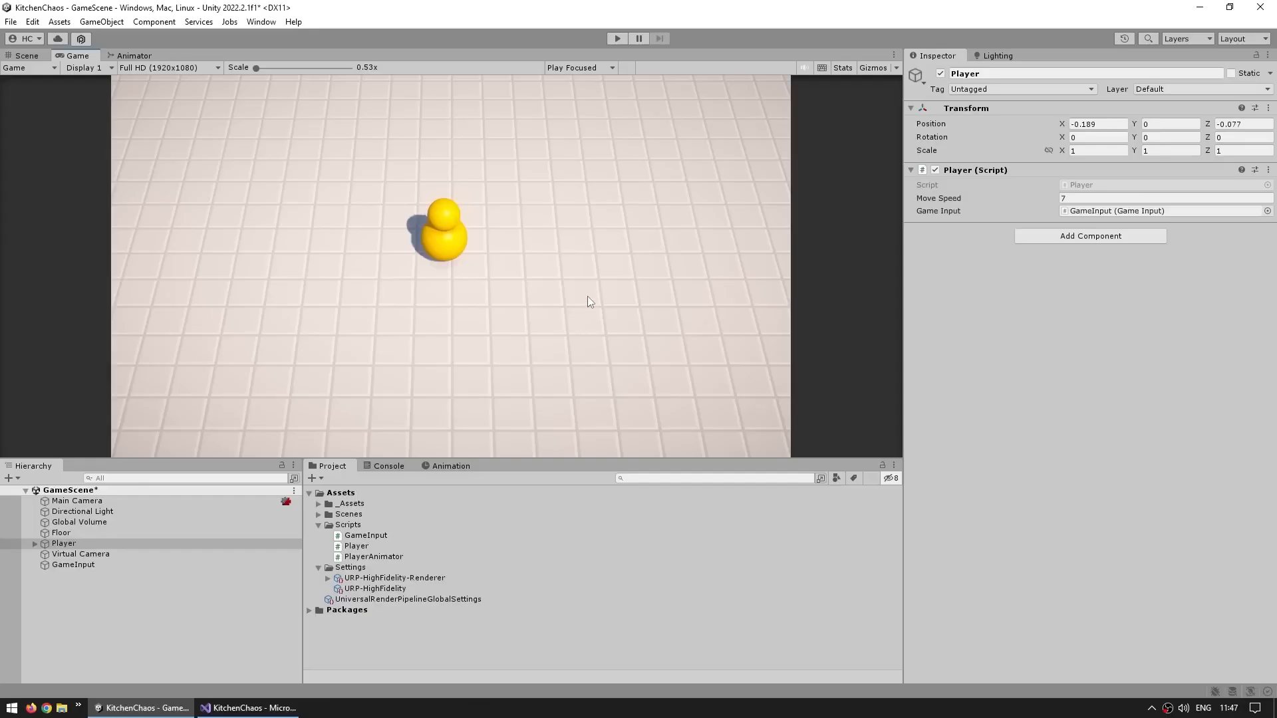
Install the Input System package from the Unity Registry, declining the prompt to enable the new backends, and close Package Manager
left_click(261, 22)
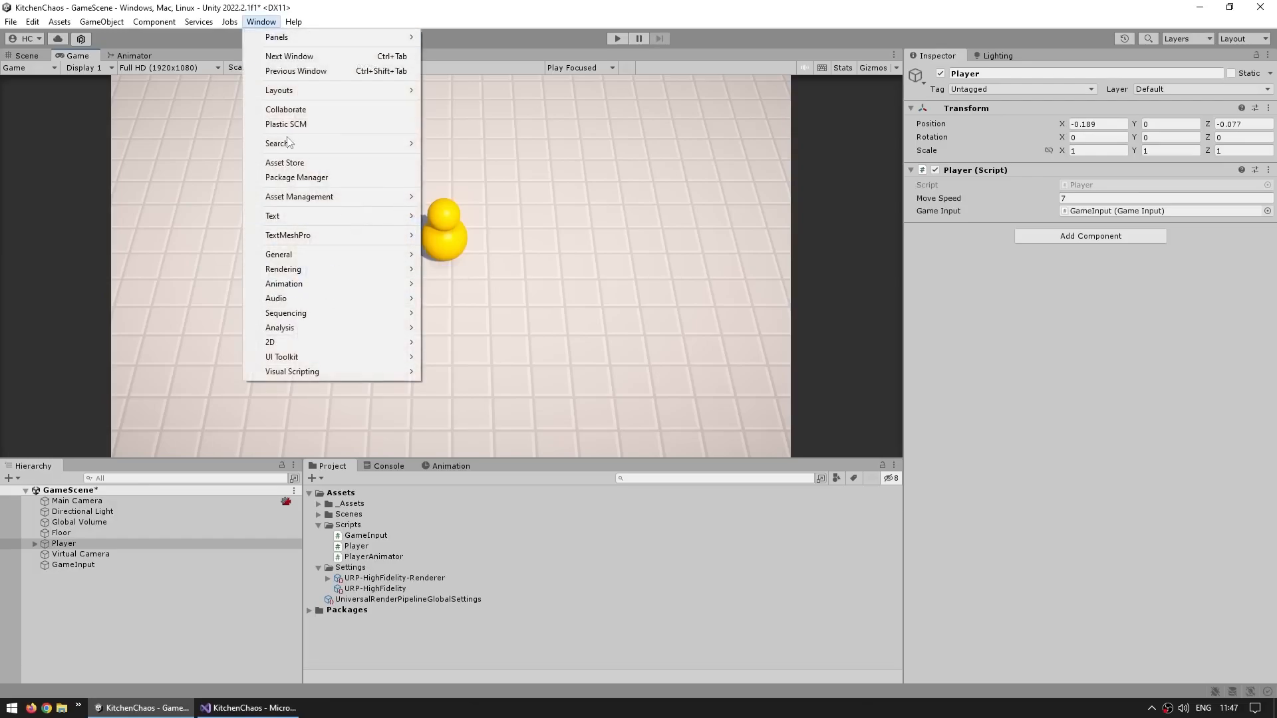
left_click(288, 178)
left_click(270, 97)
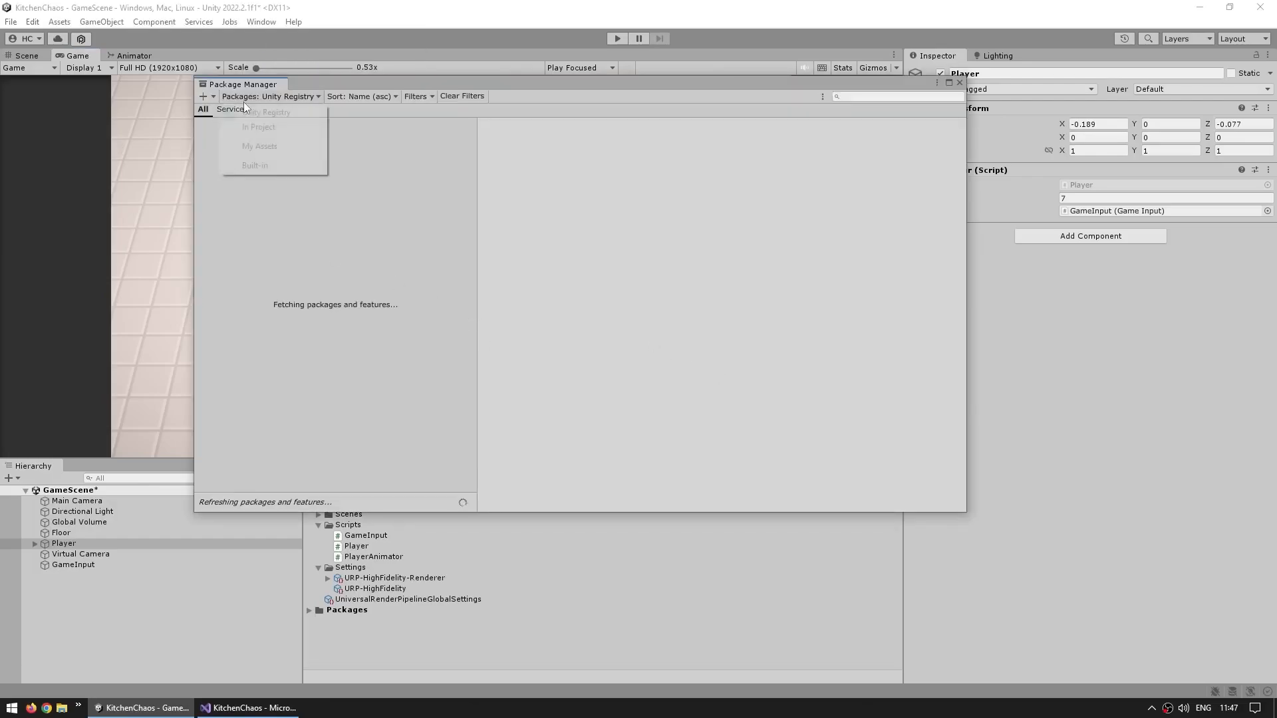
left_click(286, 114)
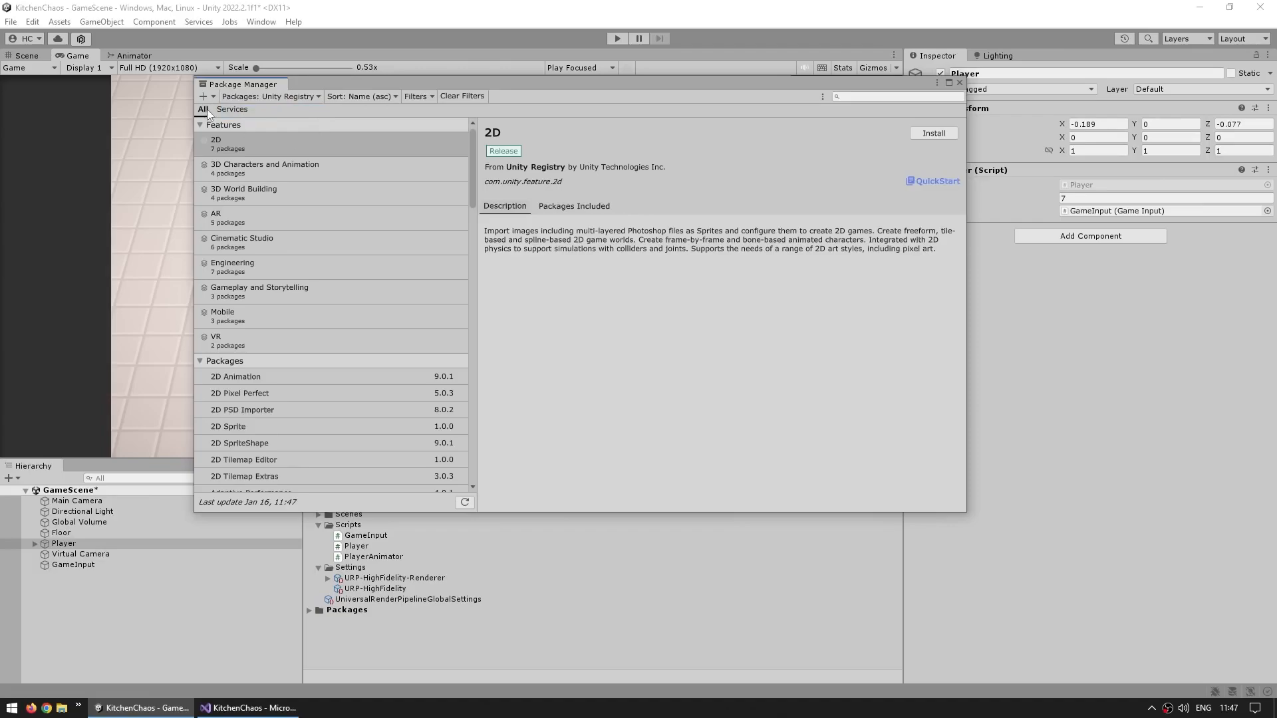
scroll(335, 335, "down", 15)
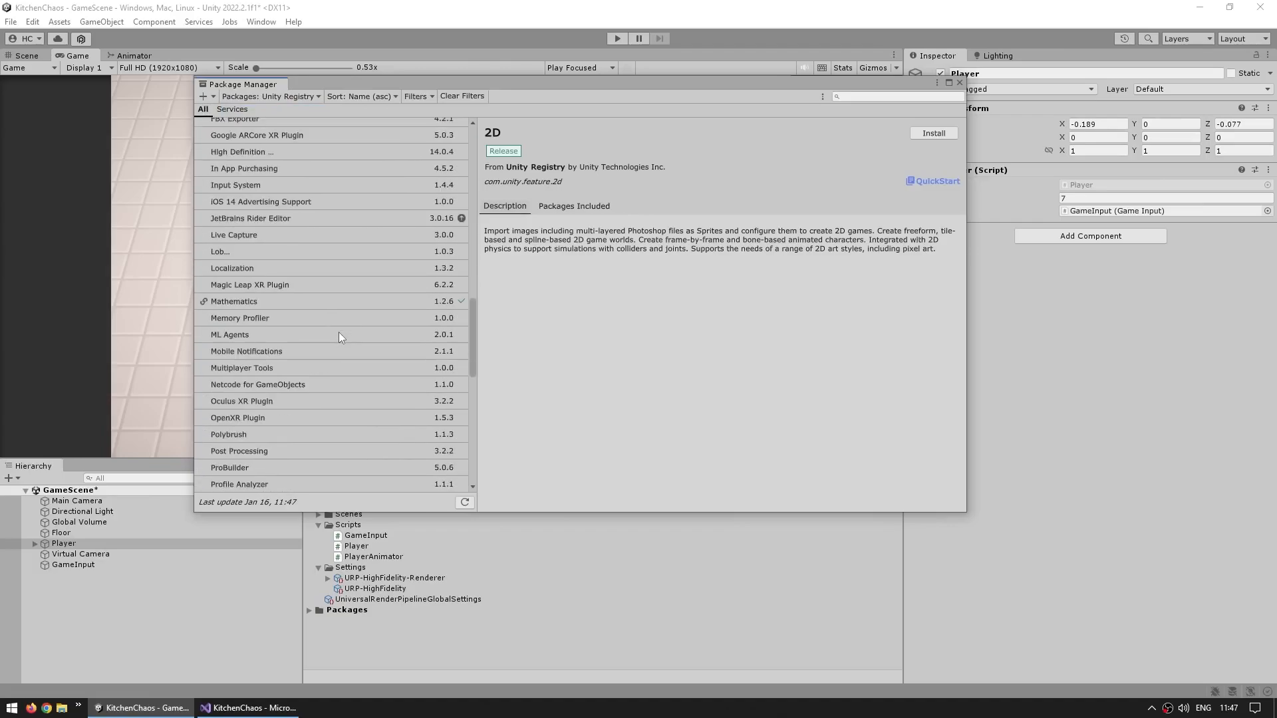
scroll(308, 253, "up", 3)
left_click(305, 330)
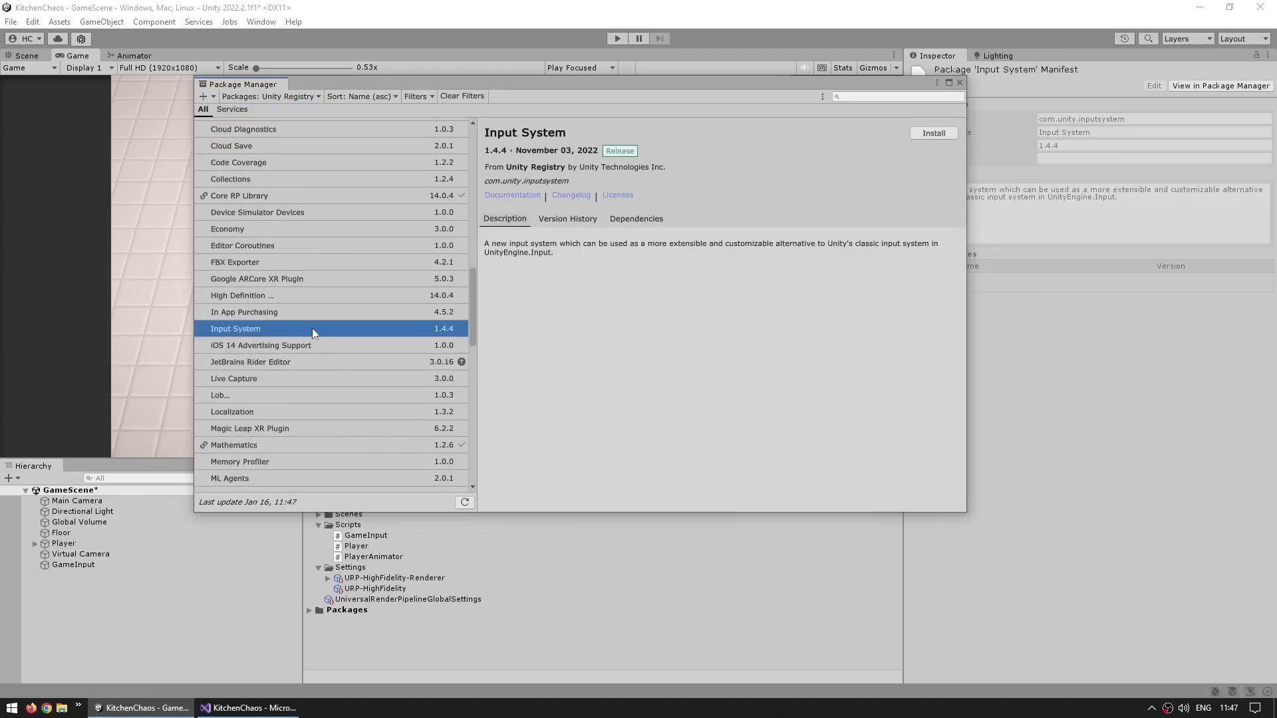
left_click(935, 135)
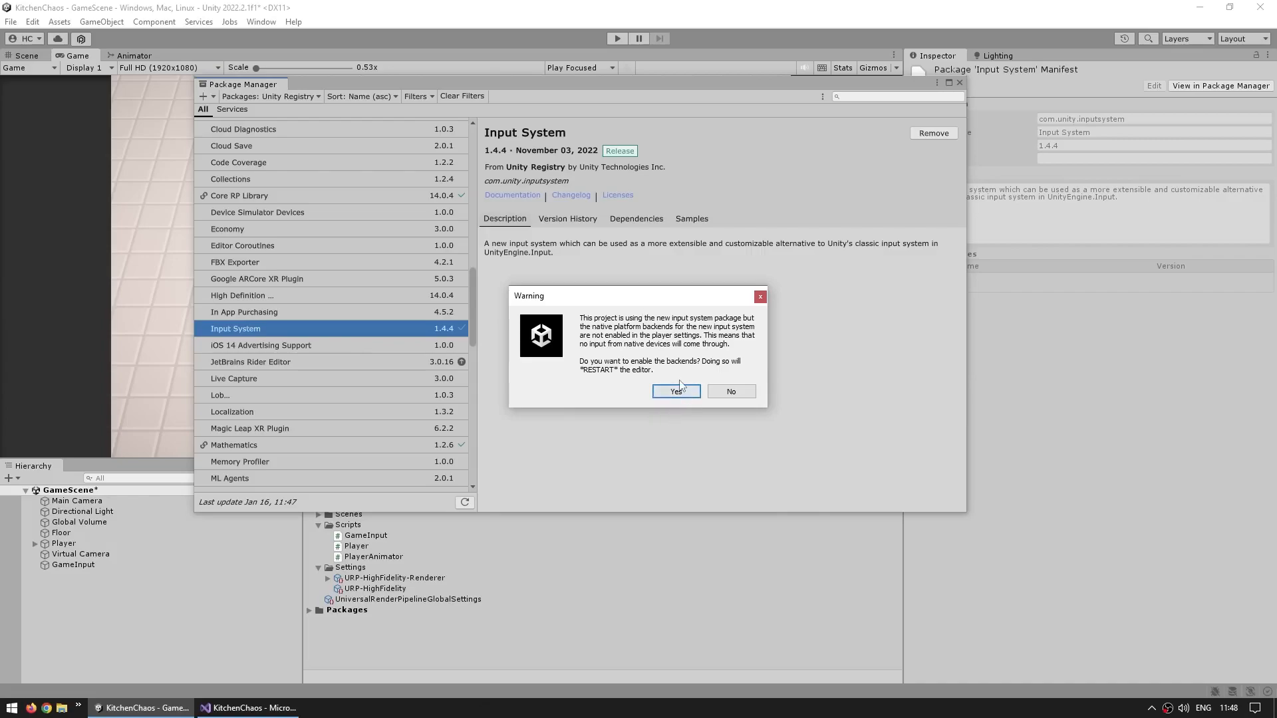
left_click(736, 392)
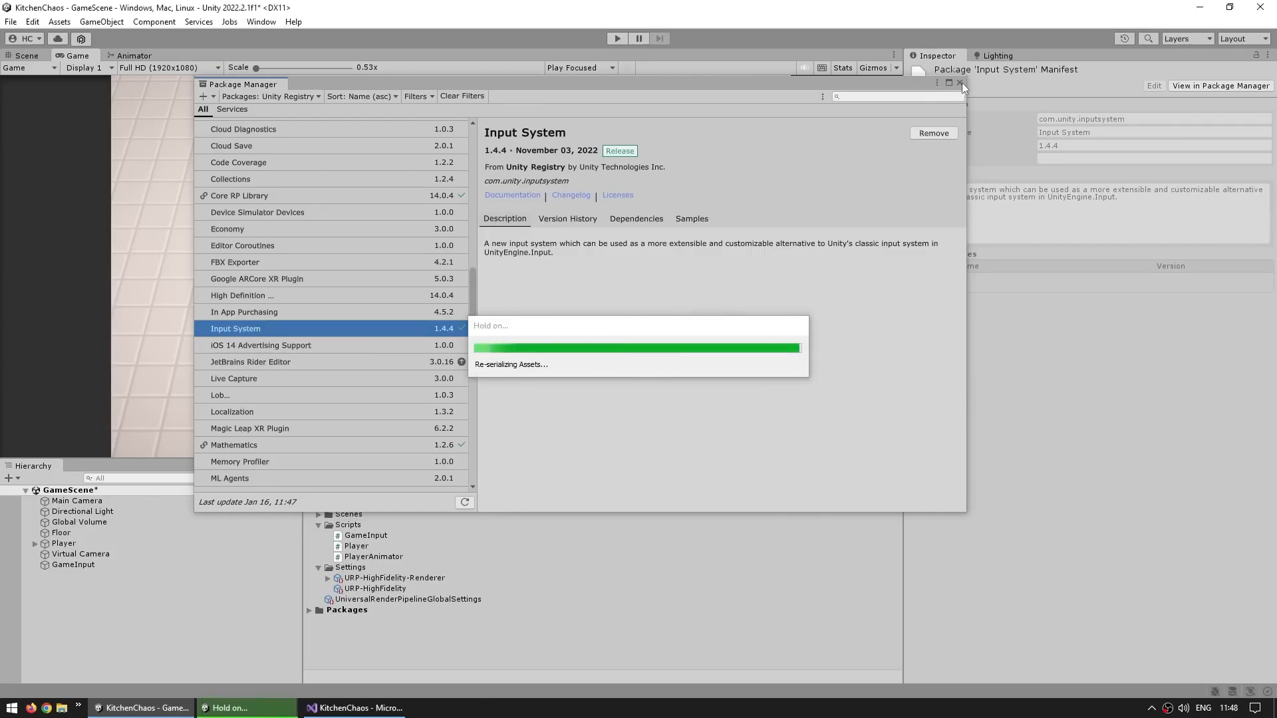
left_click(961, 82)
In Project Settings, set the Player's Active Input Handling to Both and apply the editor restart
left_click(32, 21)
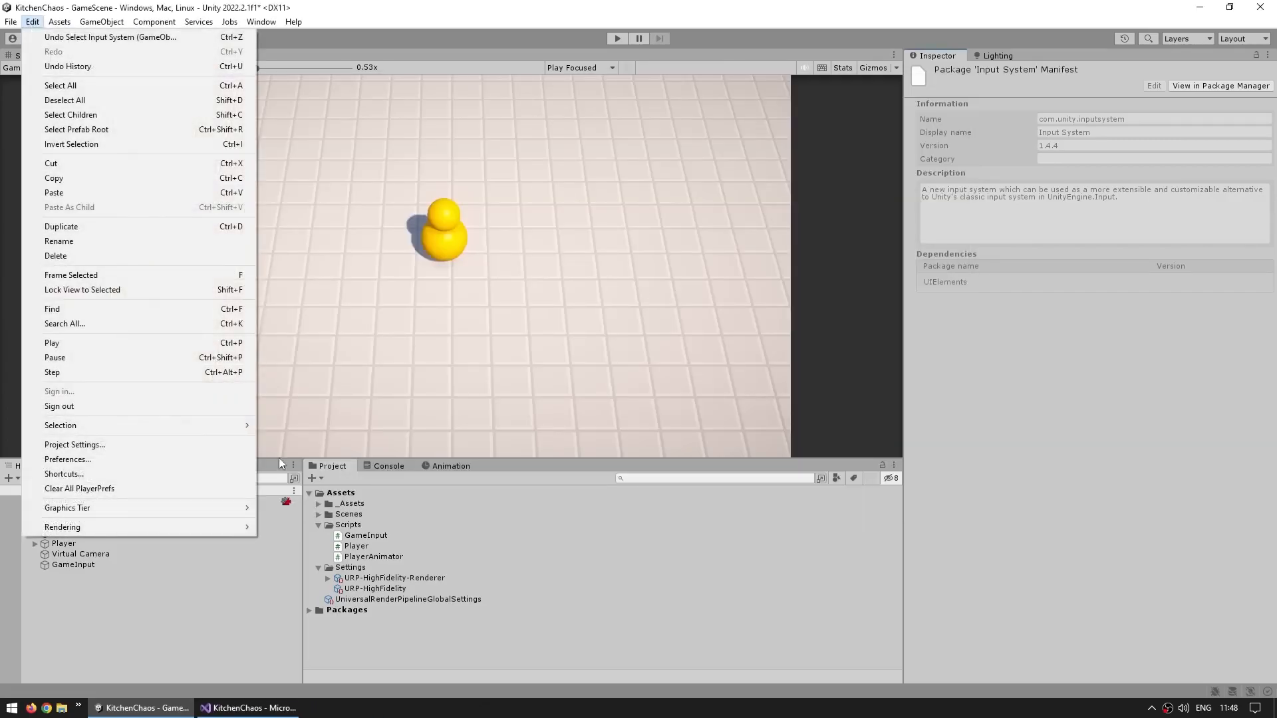
left_click(73, 444)
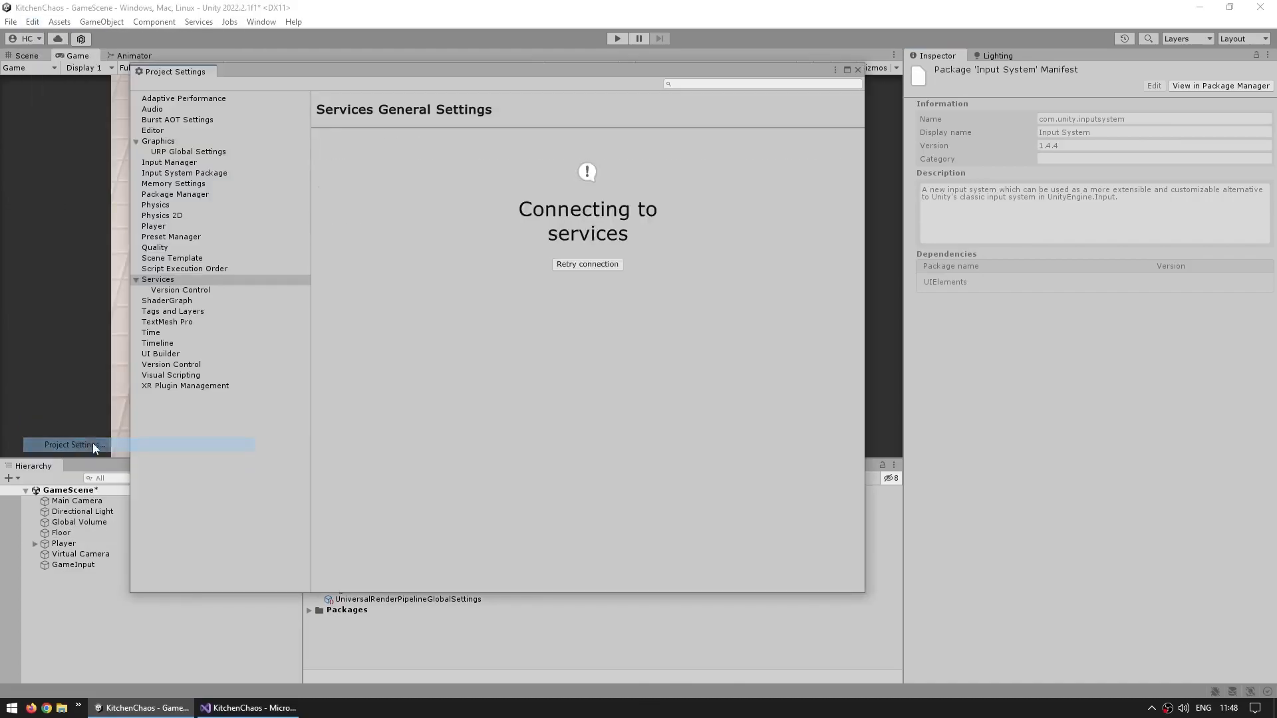
left_click(160, 230)
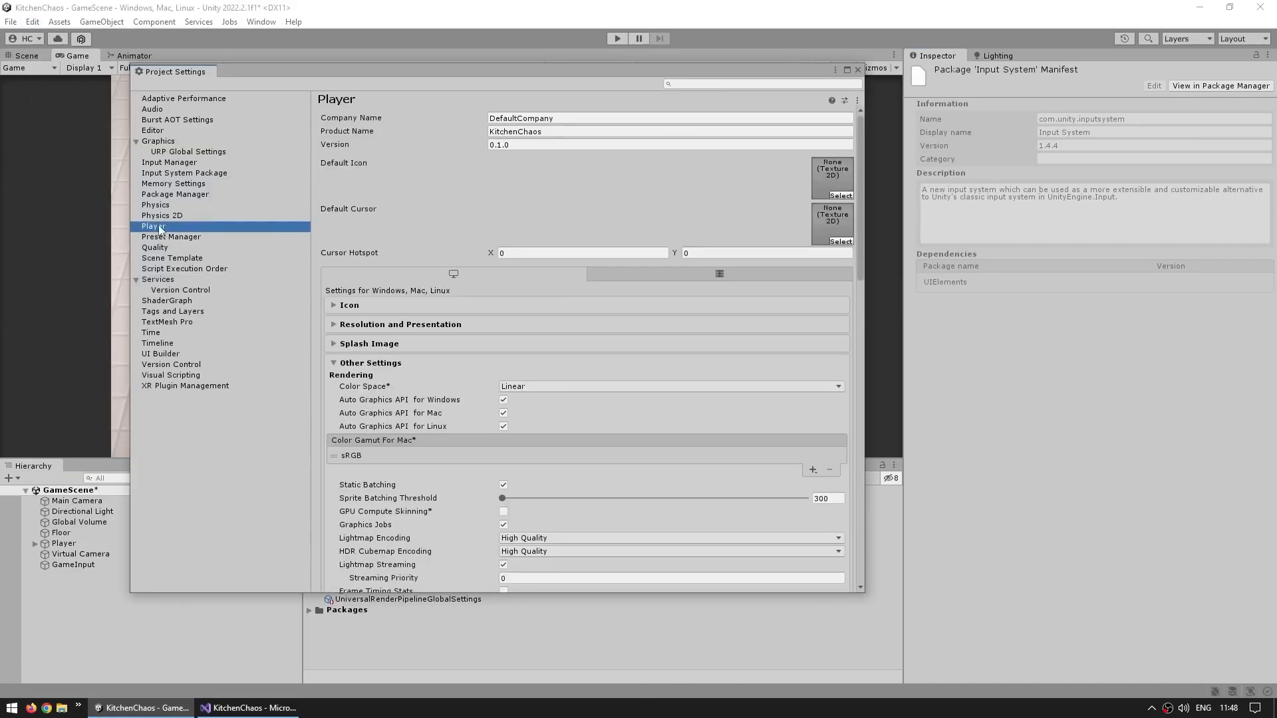
scroll(489, 200, "down", 3)
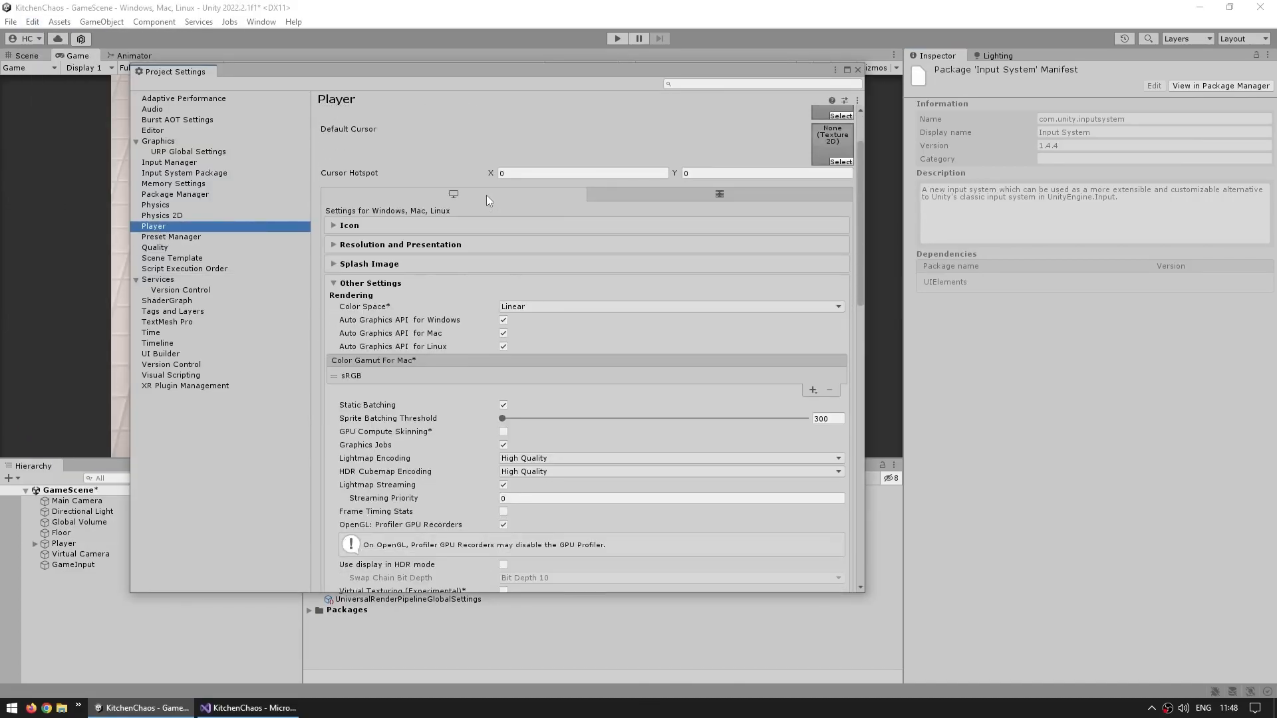
left_click(334, 283)
left_click(331, 361)
scroll(445, 333, "down", 4)
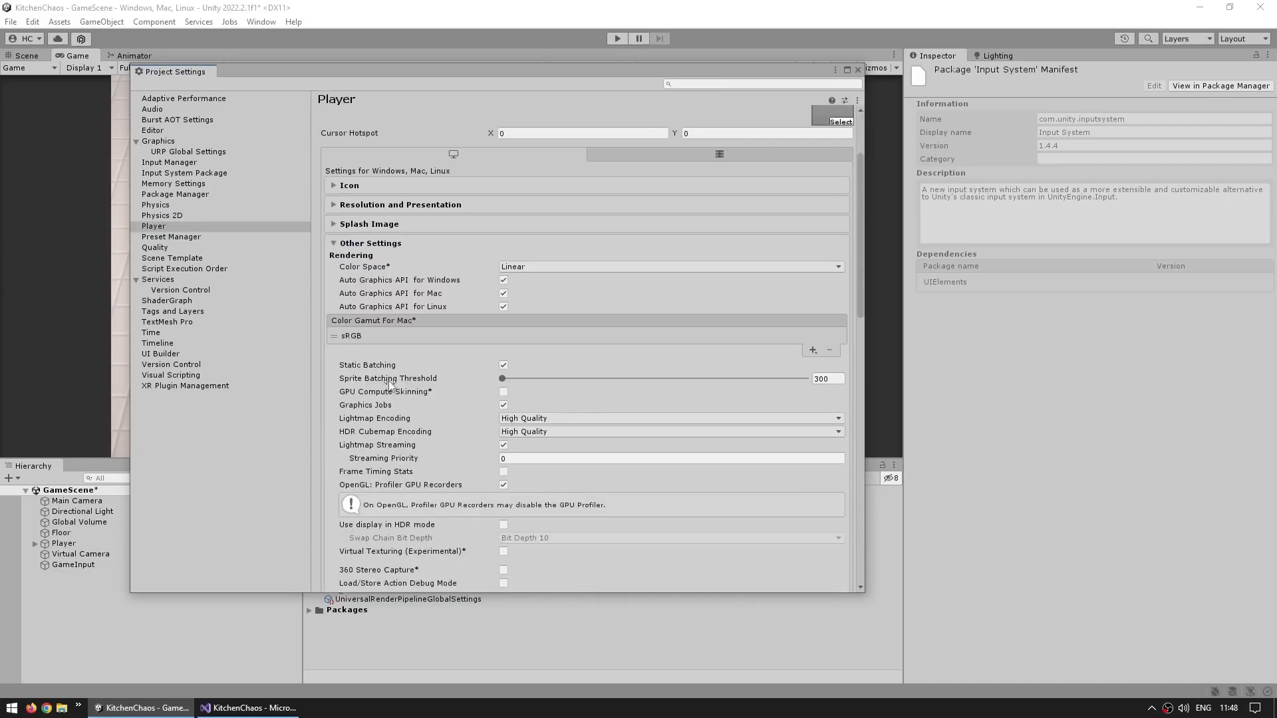
scroll(445, 326, "down", 2)
scroll(424, 315, "down", 5)
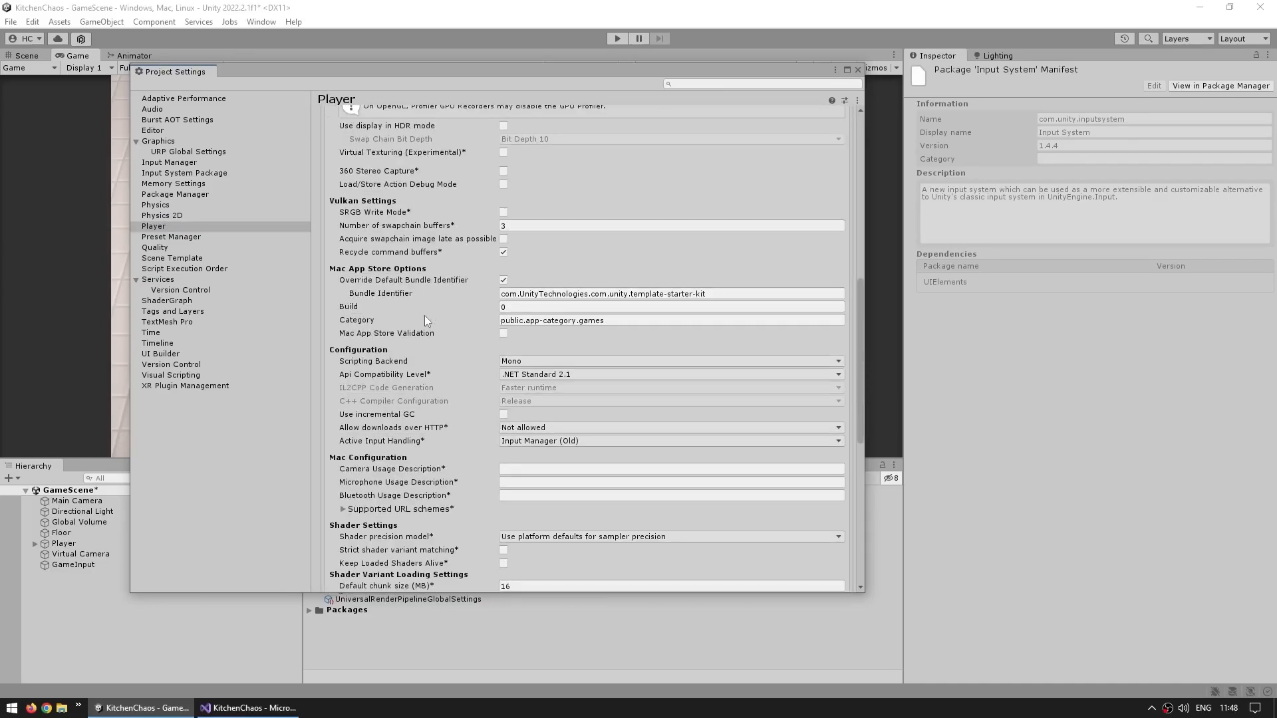
left_click(392, 404)
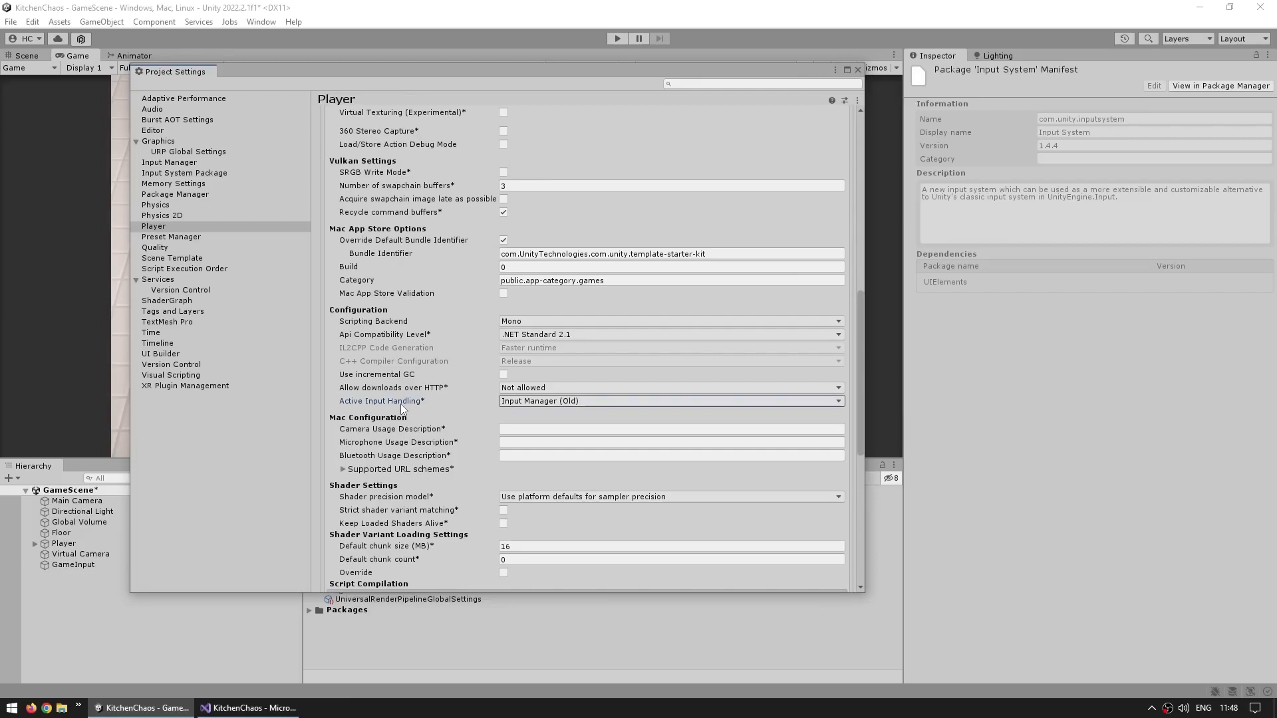
left_click(533, 401)
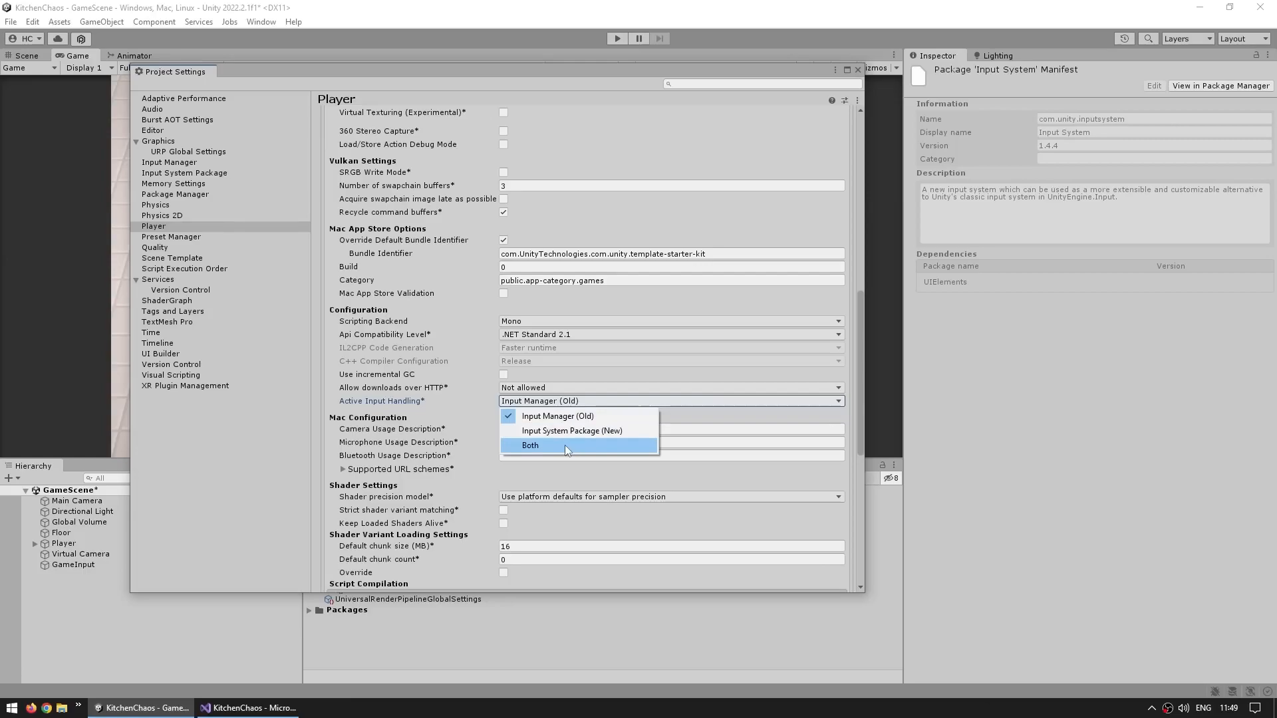
left_click(565, 445)
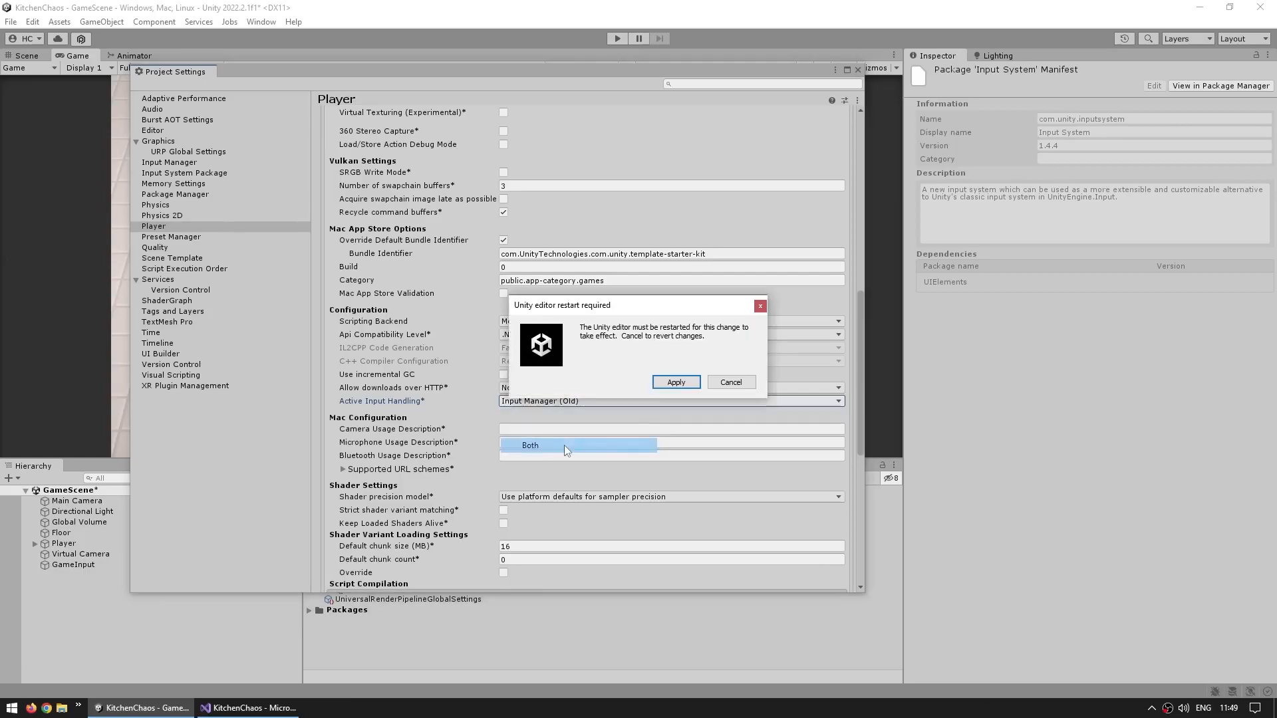
left_click(677, 384)
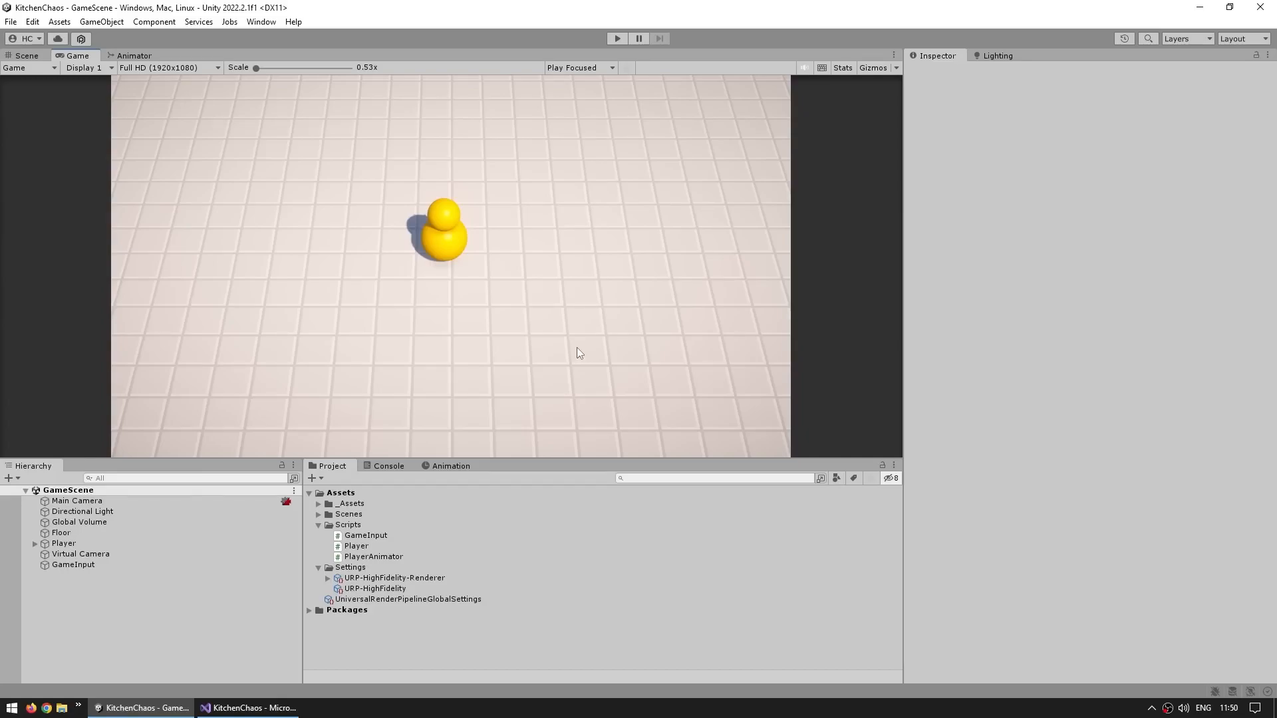
Create an Input Actions asset named PlayerInputActions in Assets and open it for editing
left_click(313, 479)
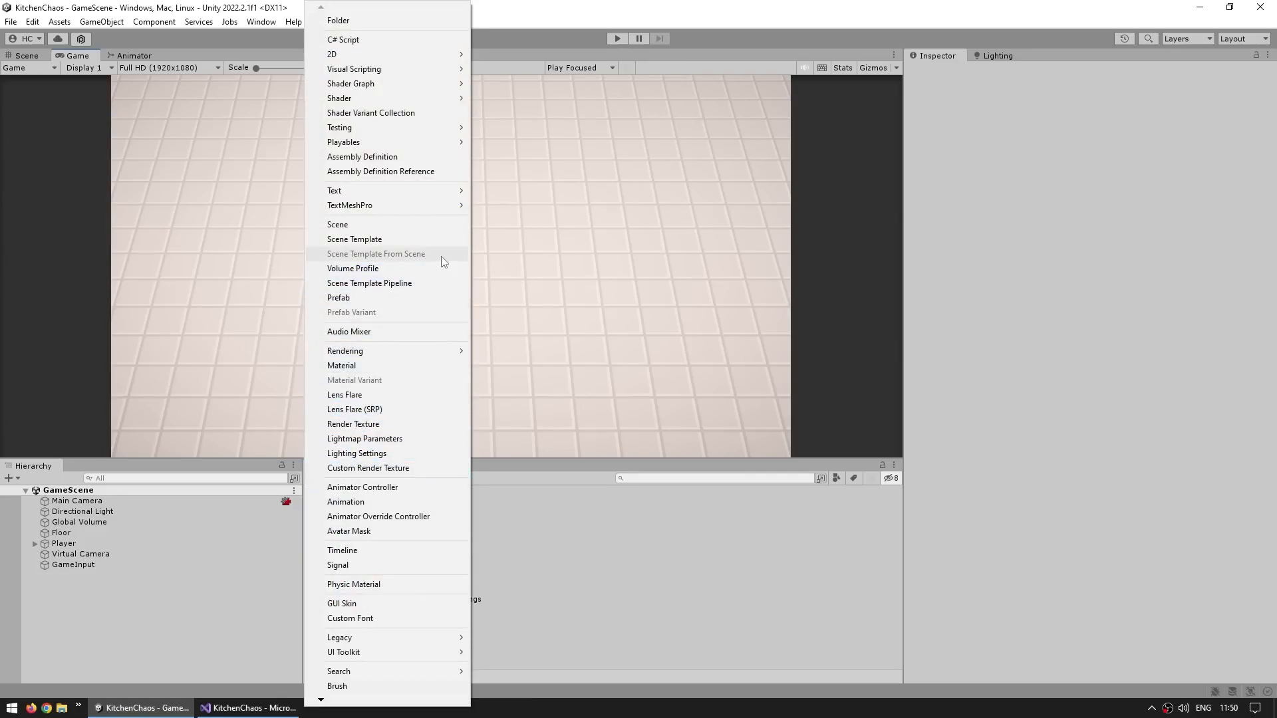
mouse_move(339, 700)
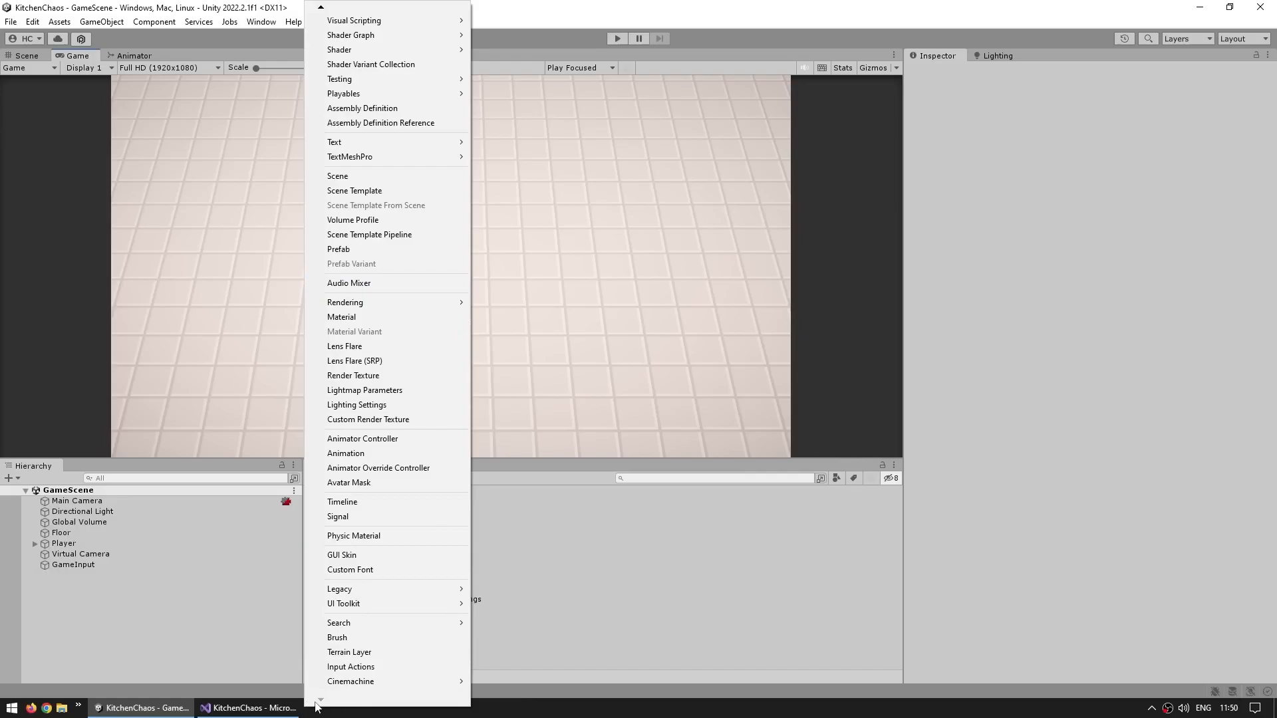
left_click(339, 667)
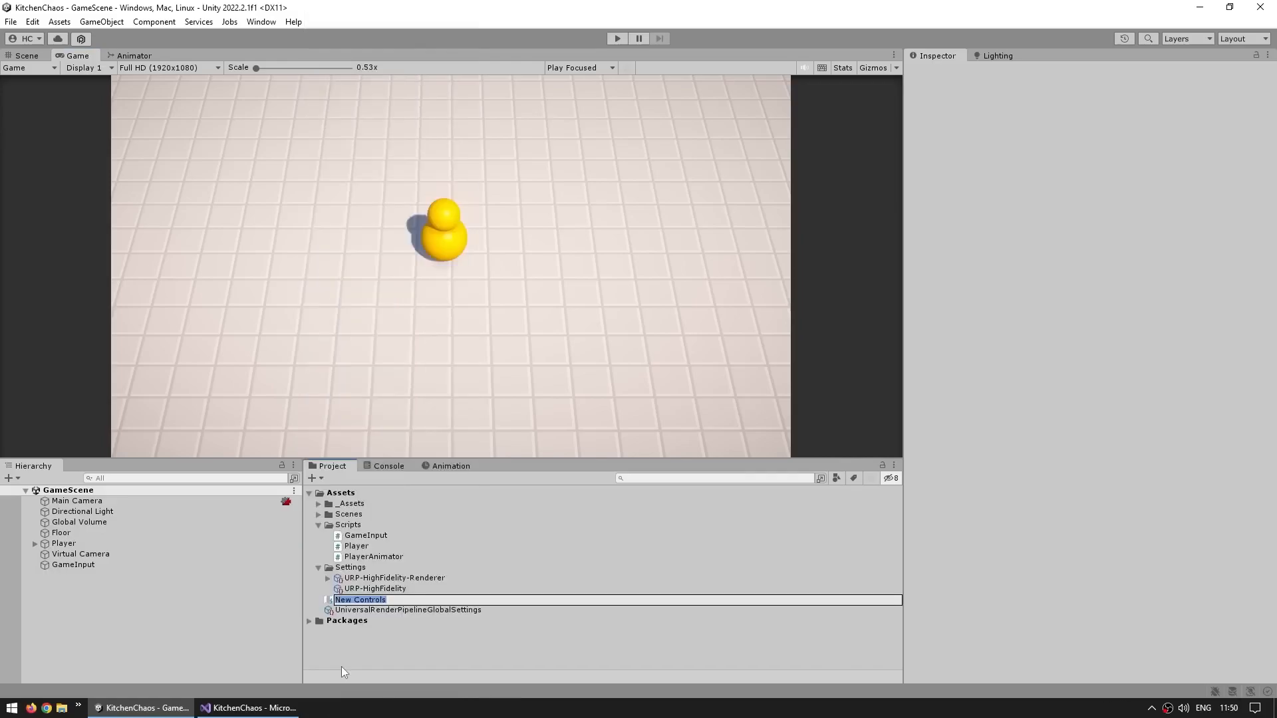
type("^PlayerInputActions")
key("Return")
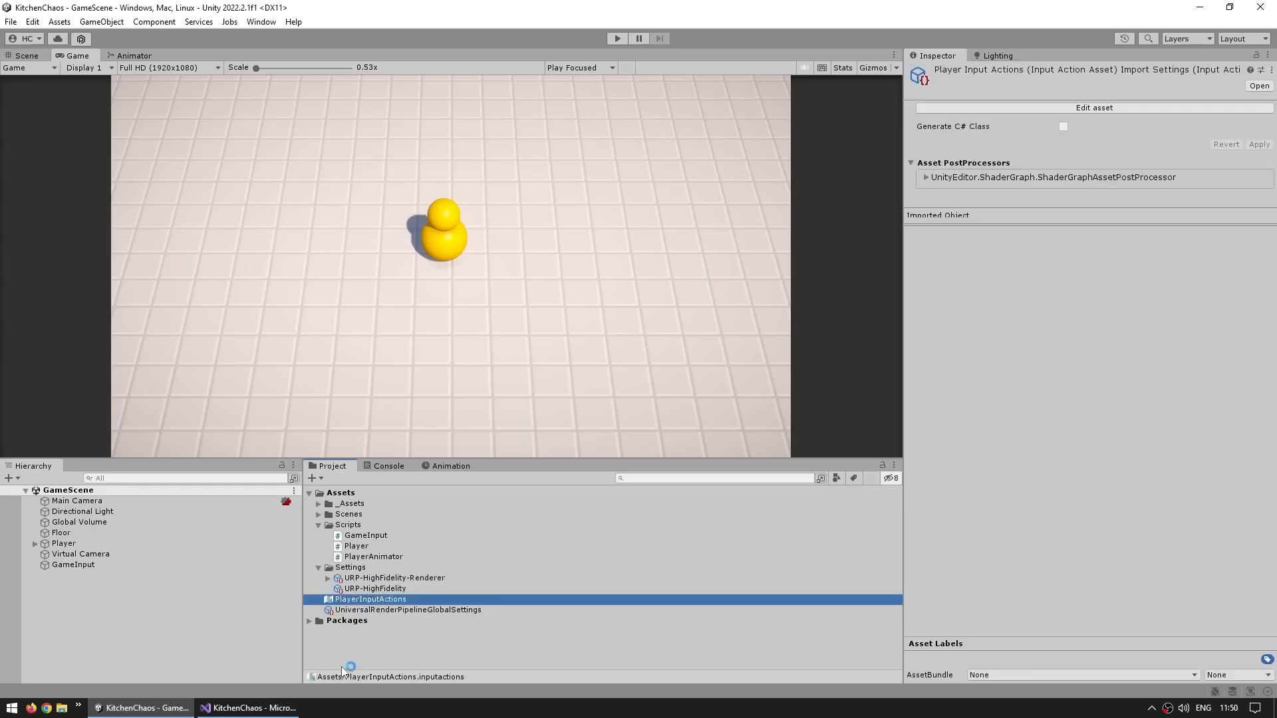
double_click(364, 601)
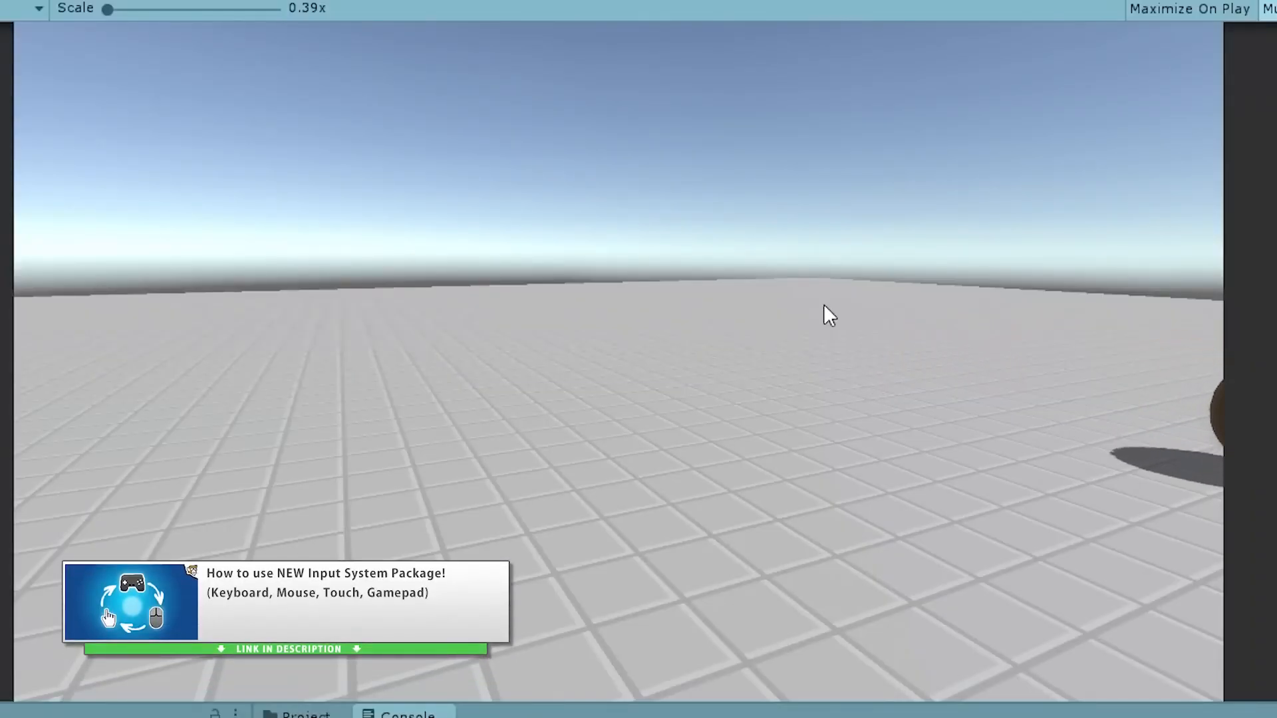
key("a")
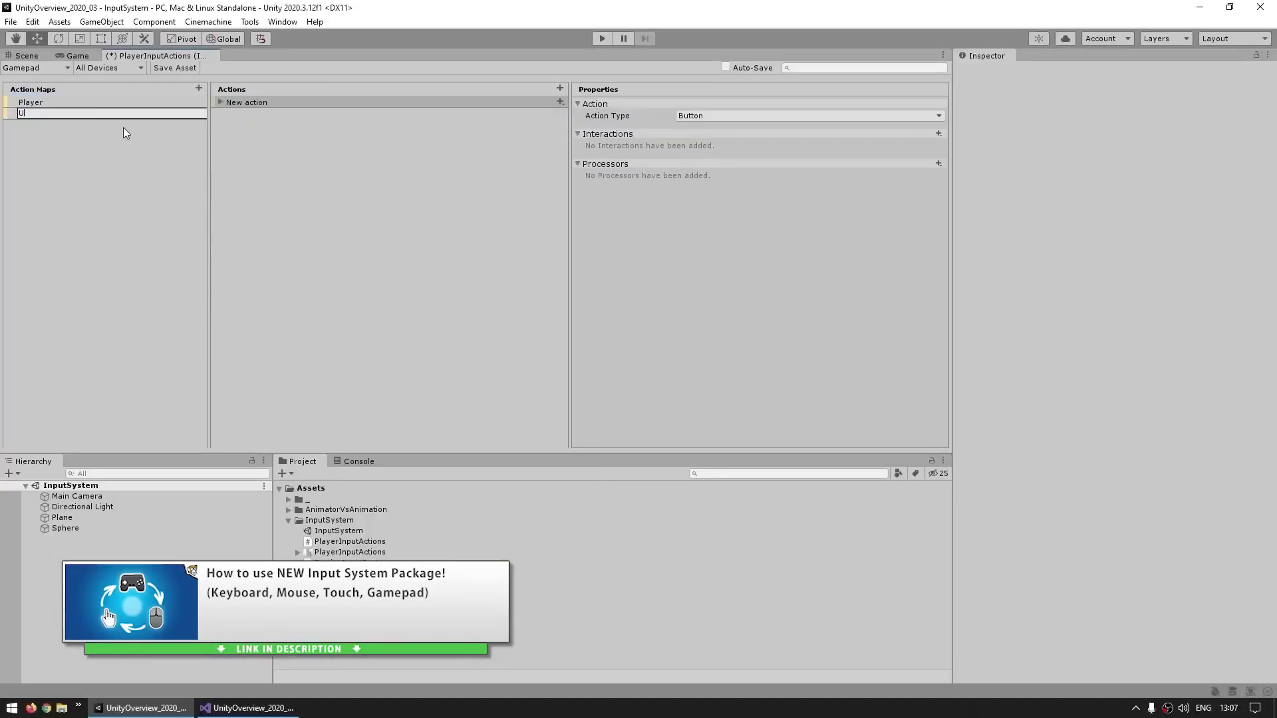
key("Return")
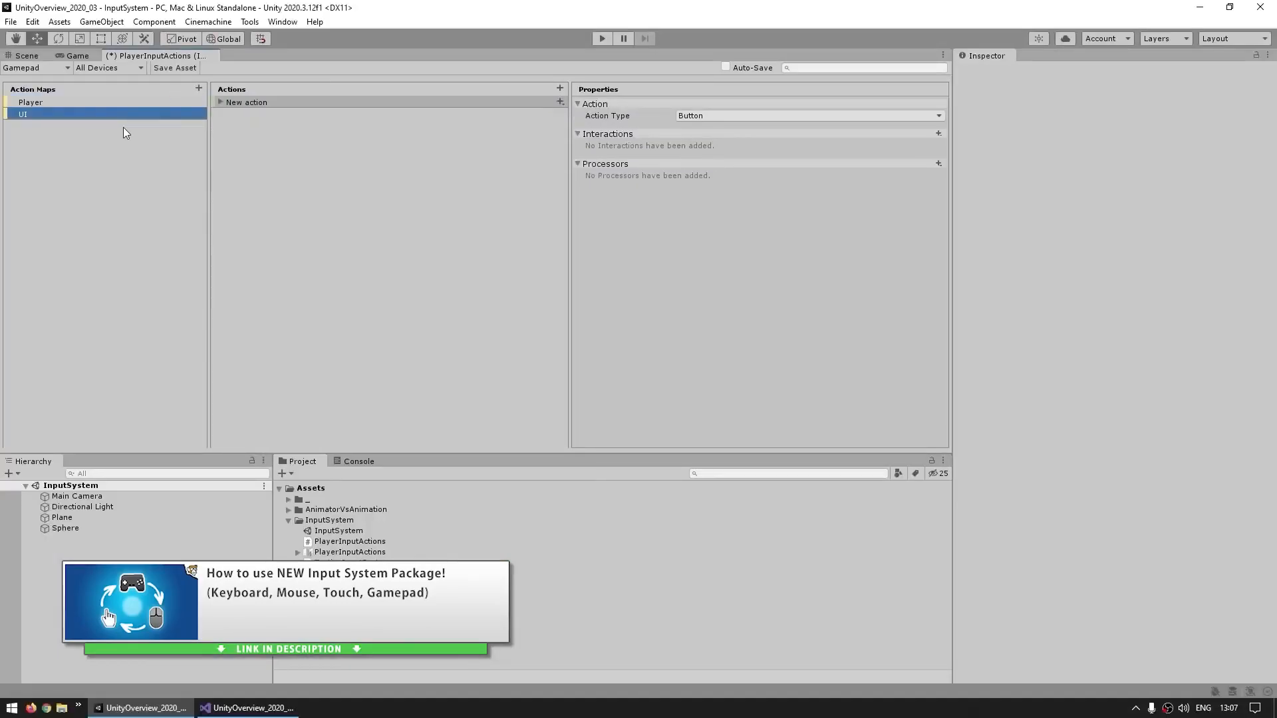
left_click(249, 101)
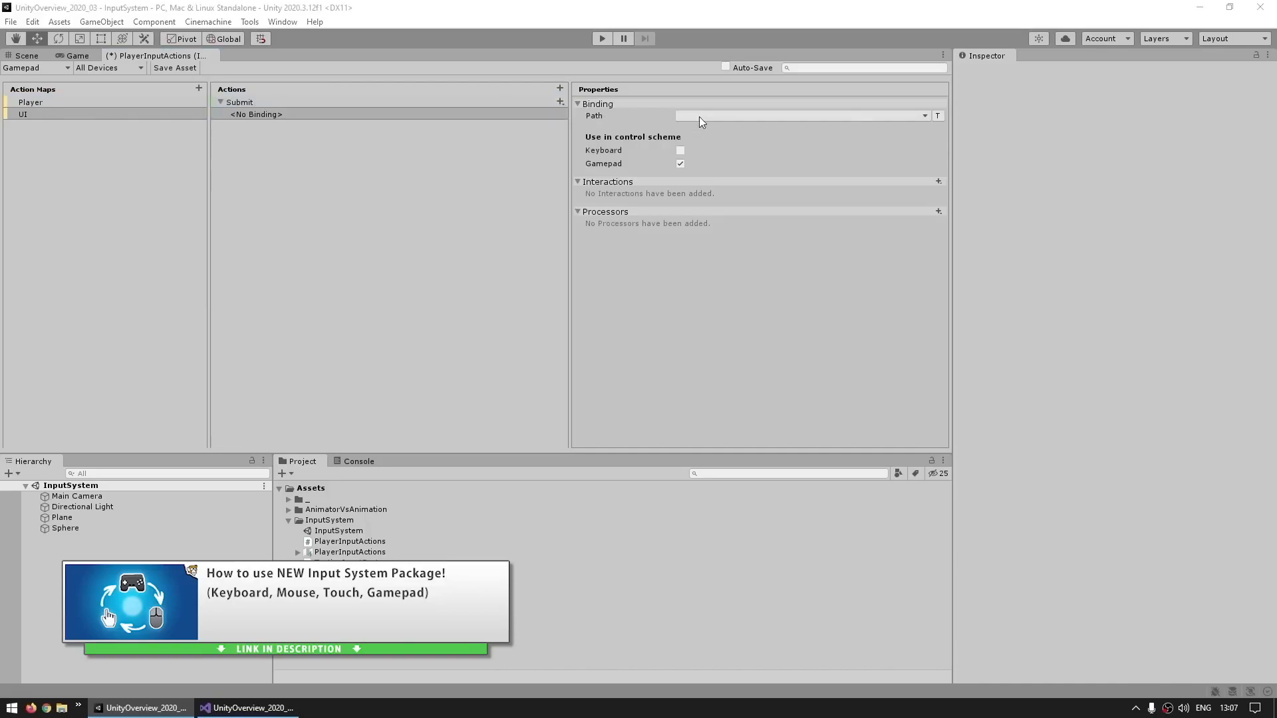
left_click(699, 116)
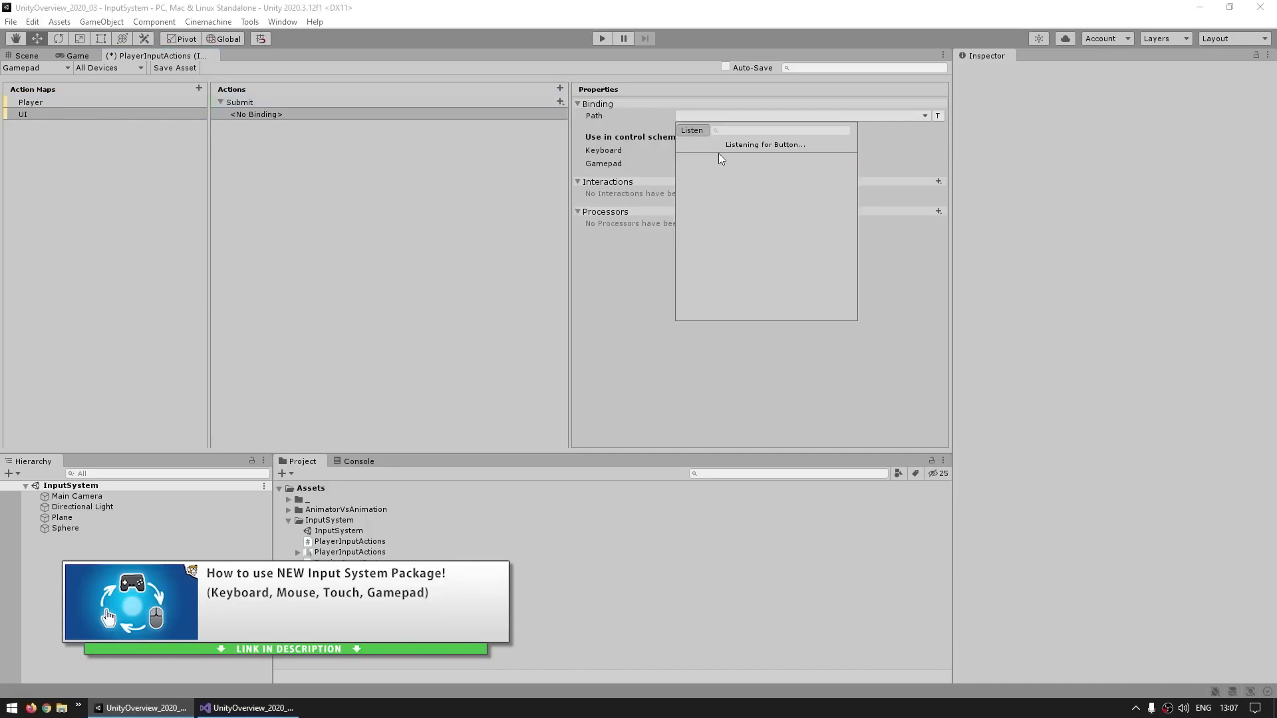
key("space")
left_click(725, 156)
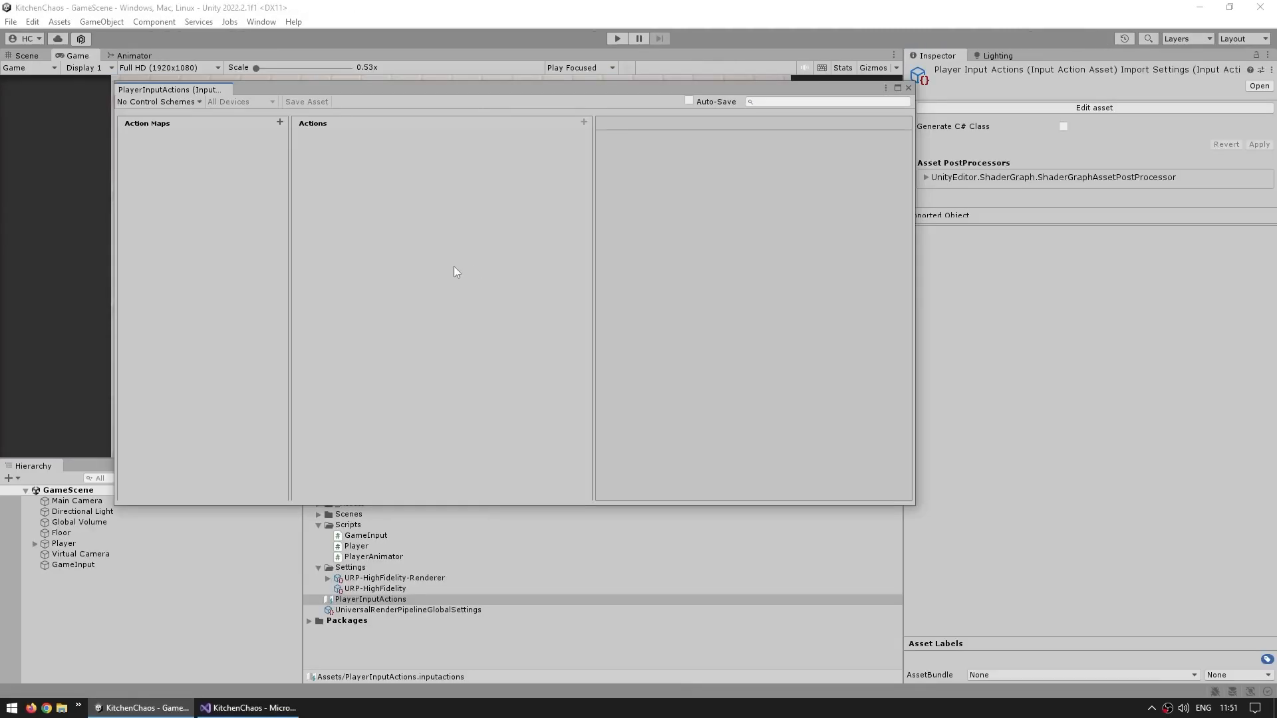
Add an action map named Player and rename its default action to Move
left_click(279, 122)
type("Player")
key("Return")
left_click(356, 137)
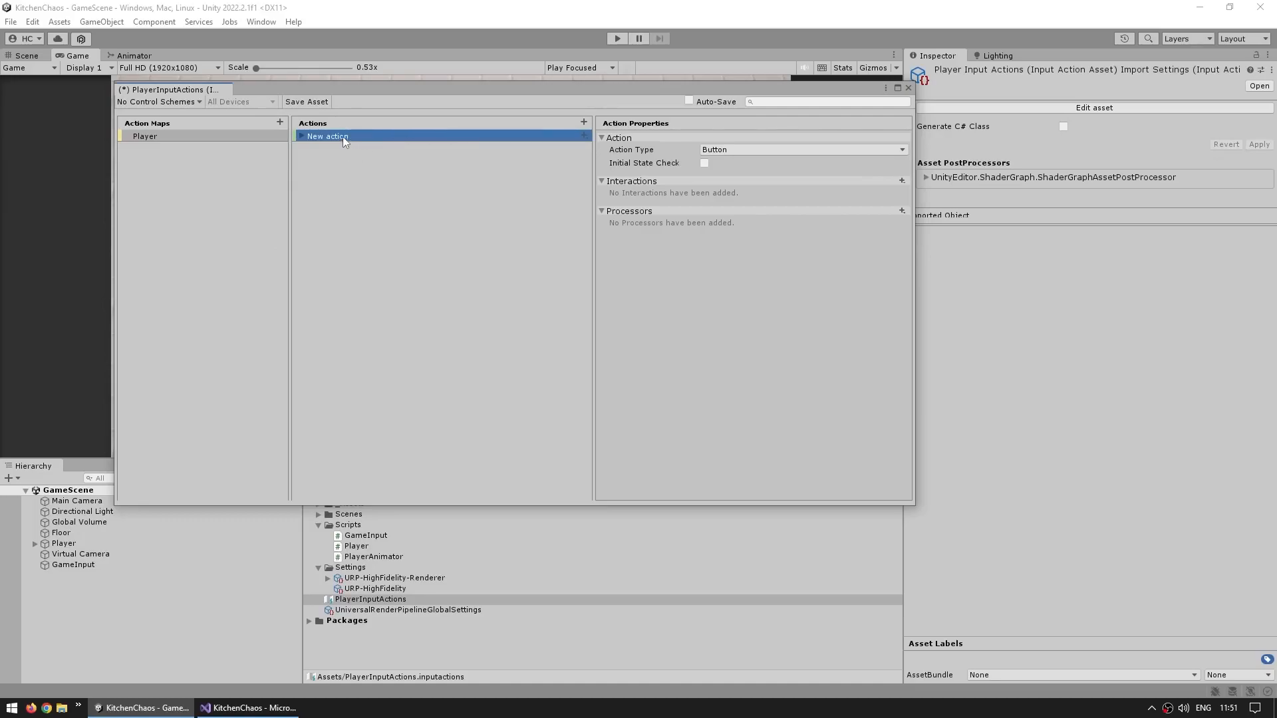
right_click(342, 137)
left_click(380, 254)
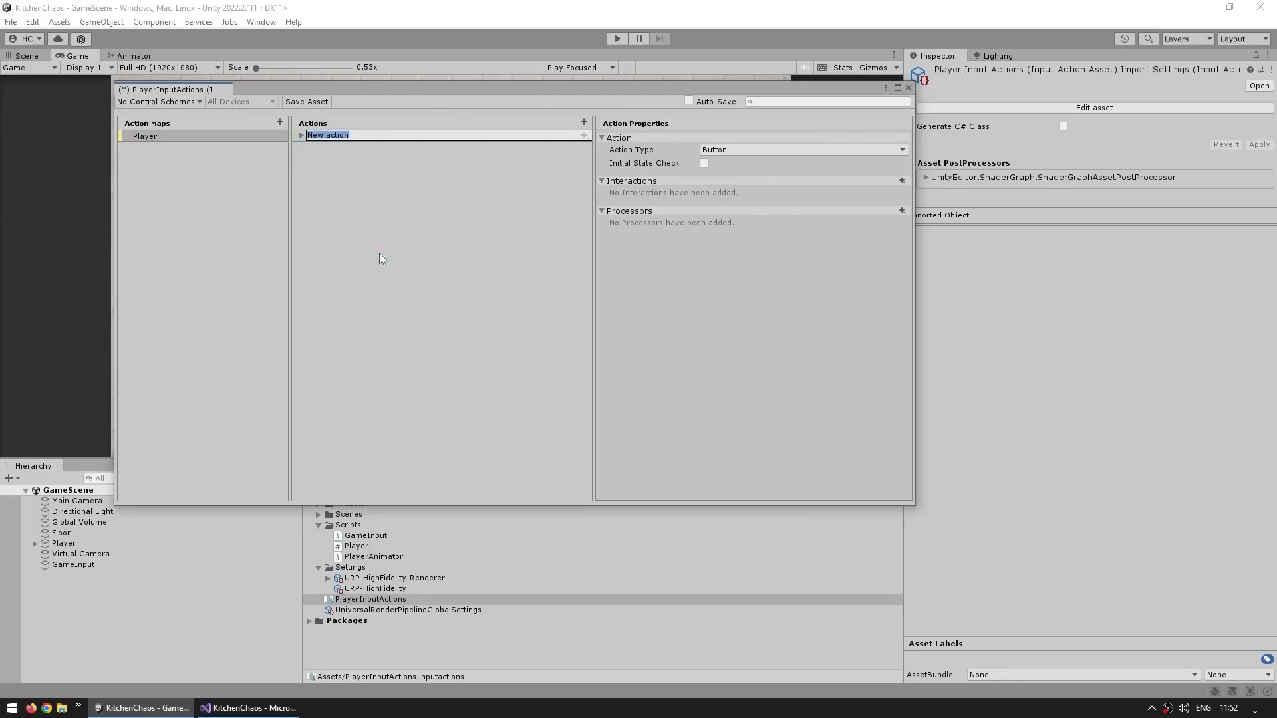
type("Move")
key("Return")
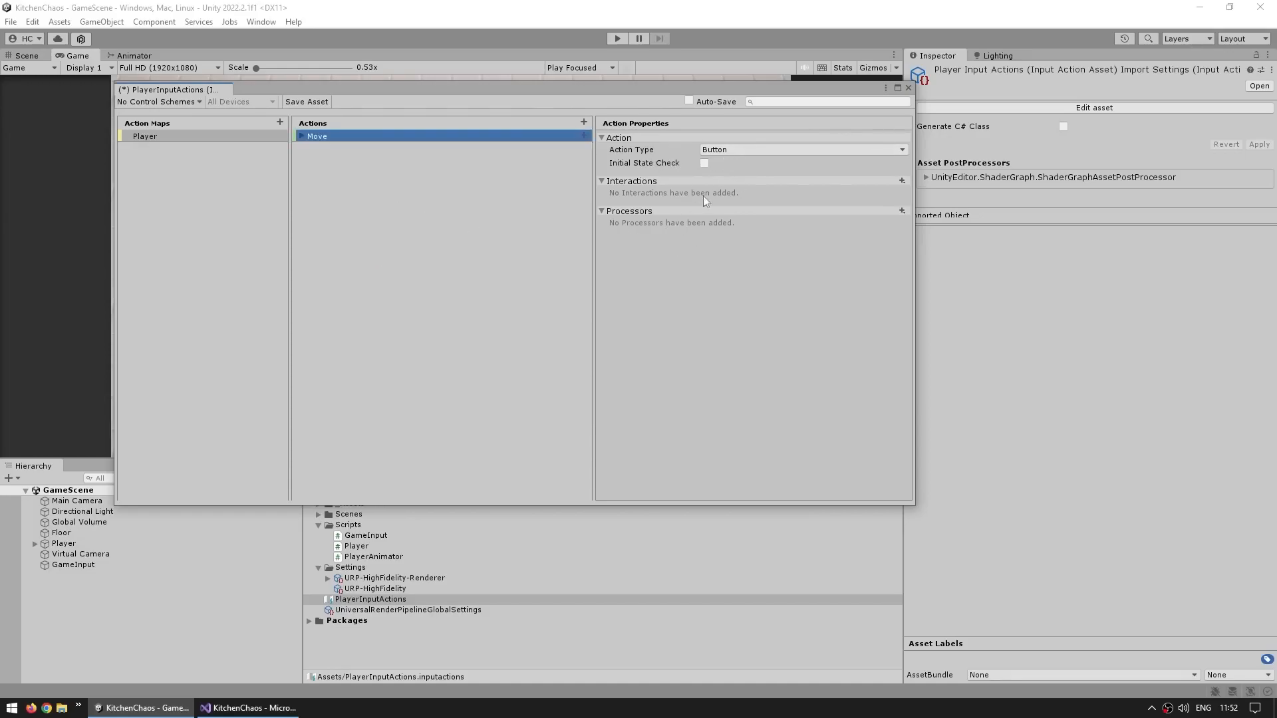
Set the Move action's Action Type to Value and Control Type to Vector 2
left_click(631, 151)
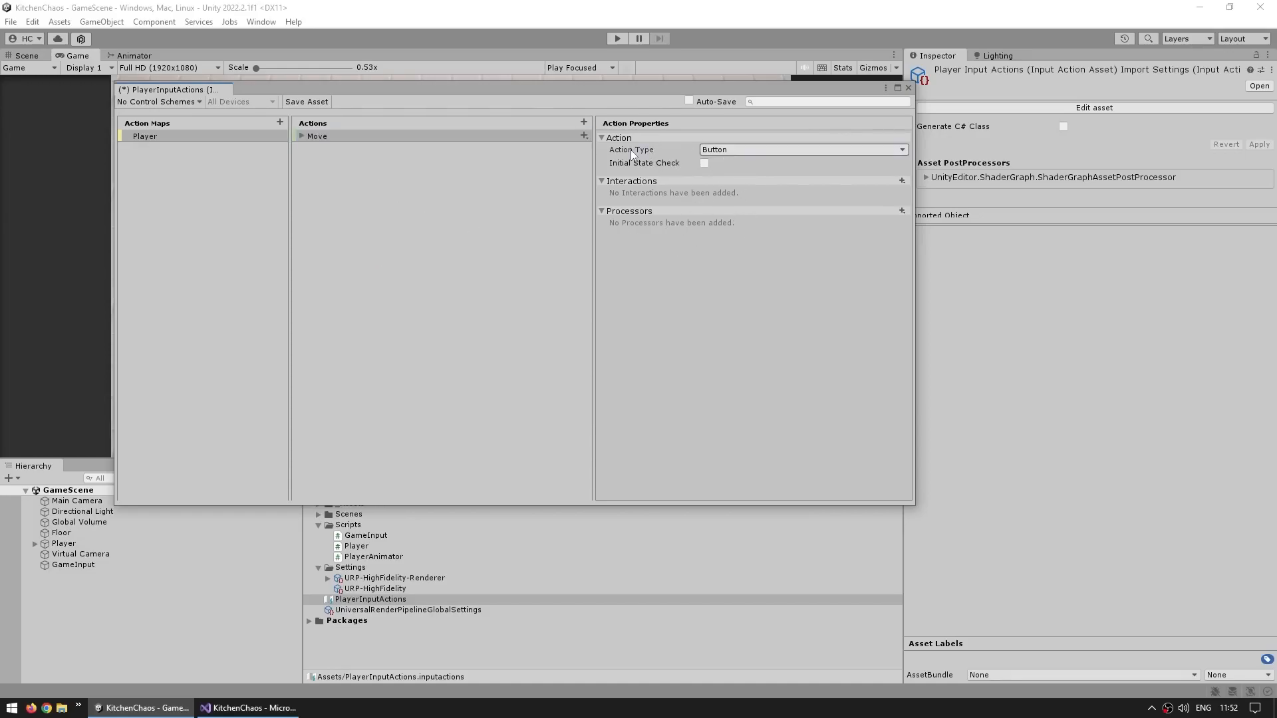
left_click(732, 154)
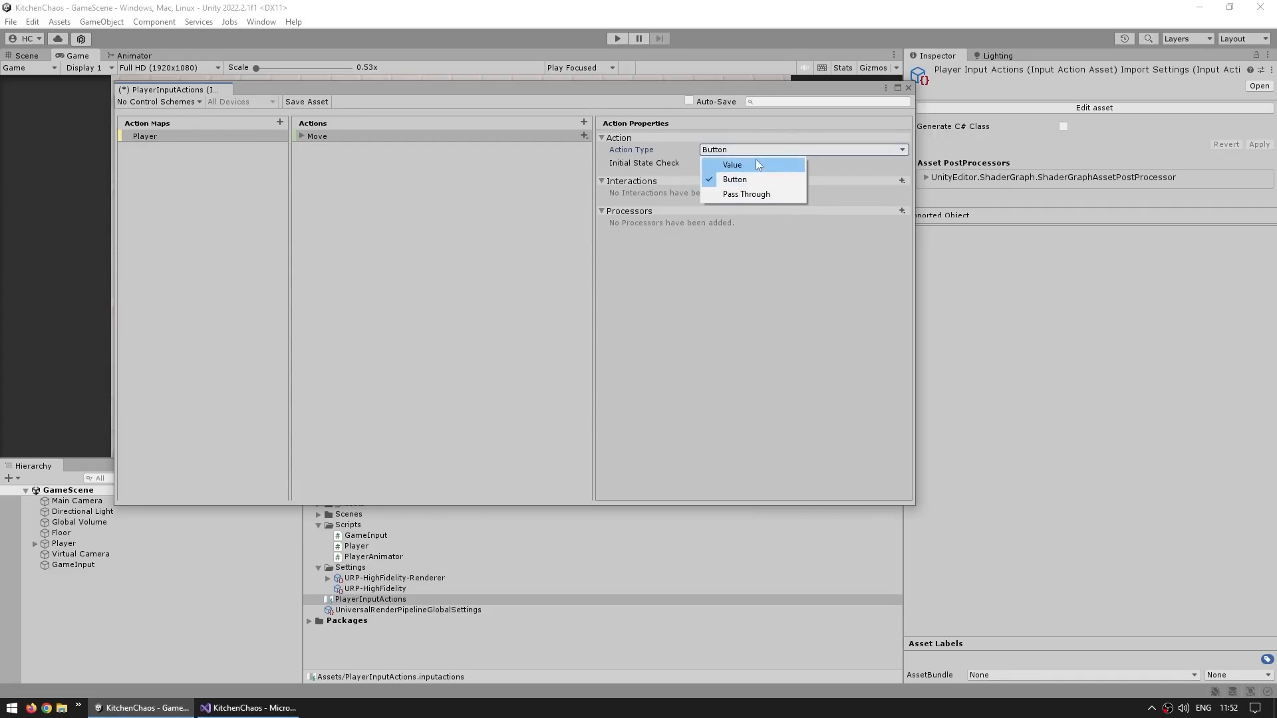
left_click(743, 165)
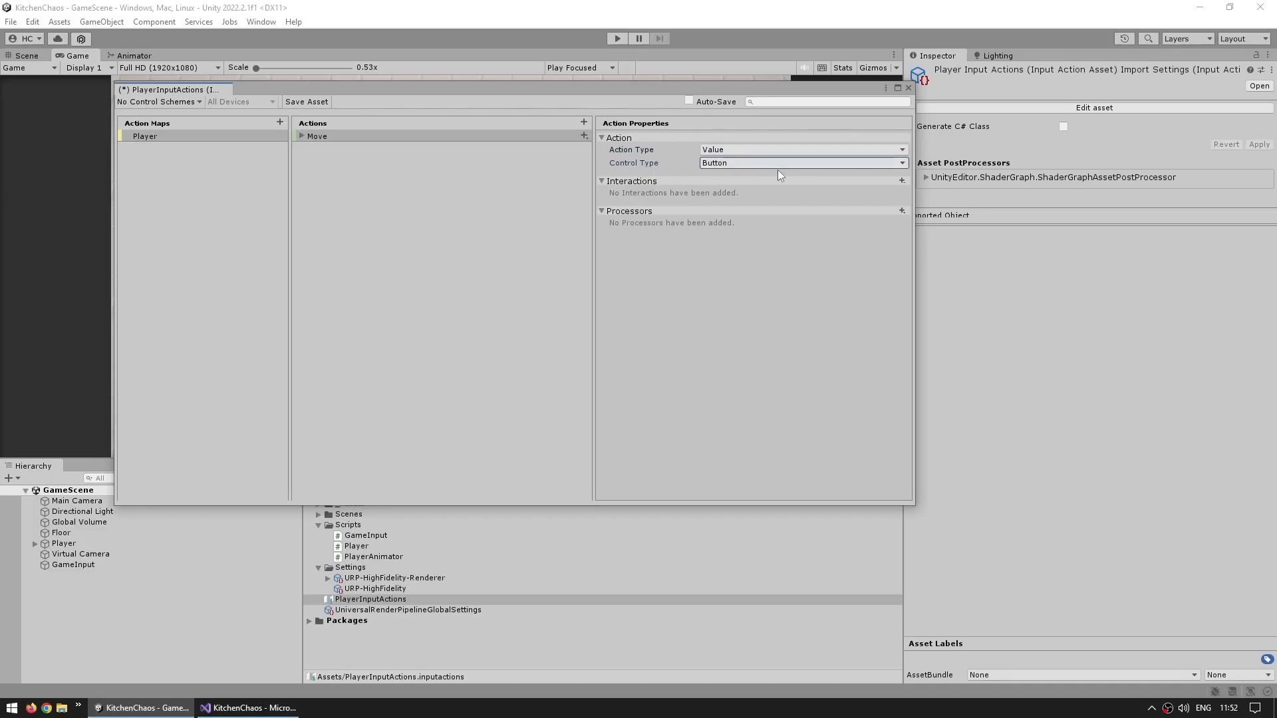
left_click(758, 164)
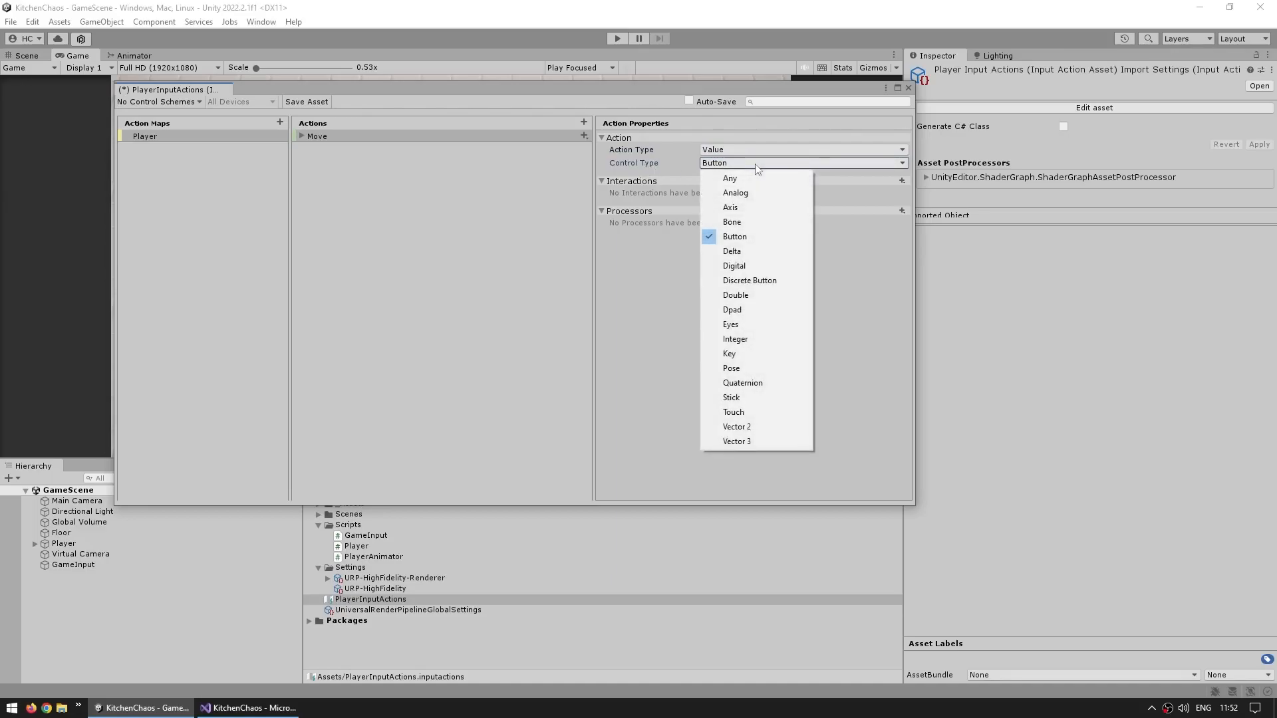
left_click(753, 429)
Delete the Move action's empty binding and add an Up/Down/Left/Right composite named WASD
left_click(300, 136)
left_click(341, 150)
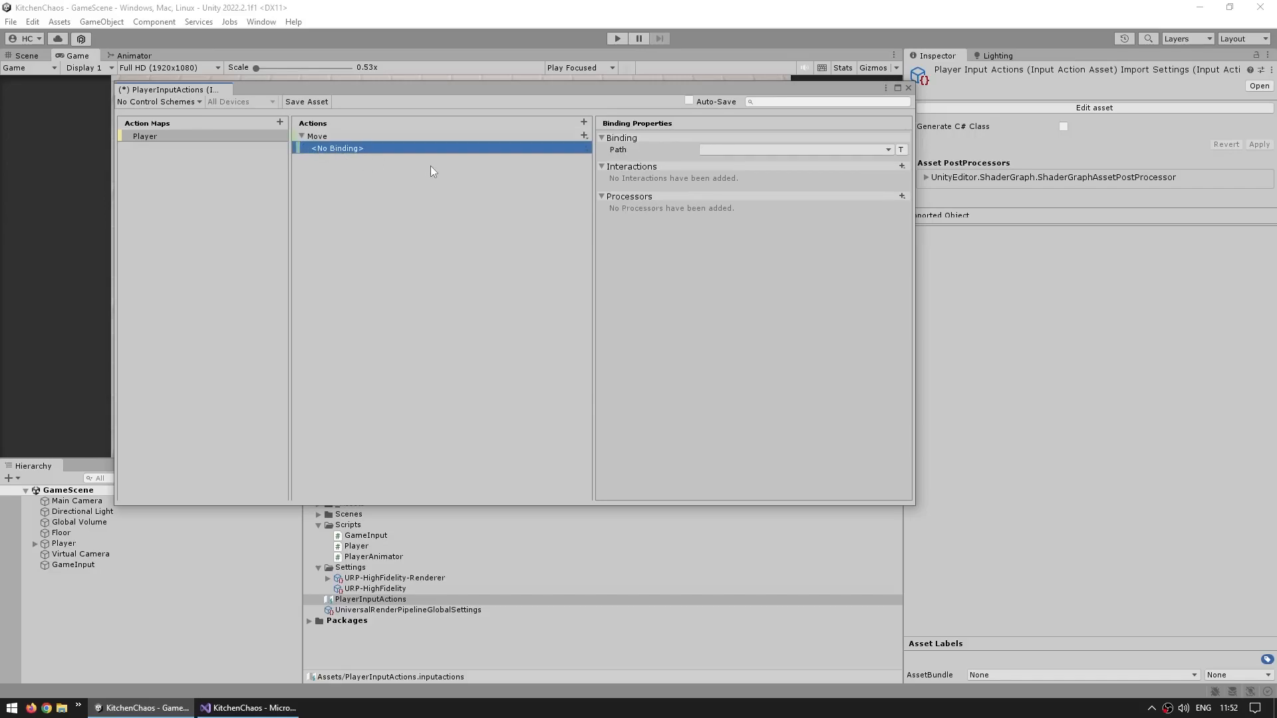
right_click(347, 151)
left_click(380, 229)
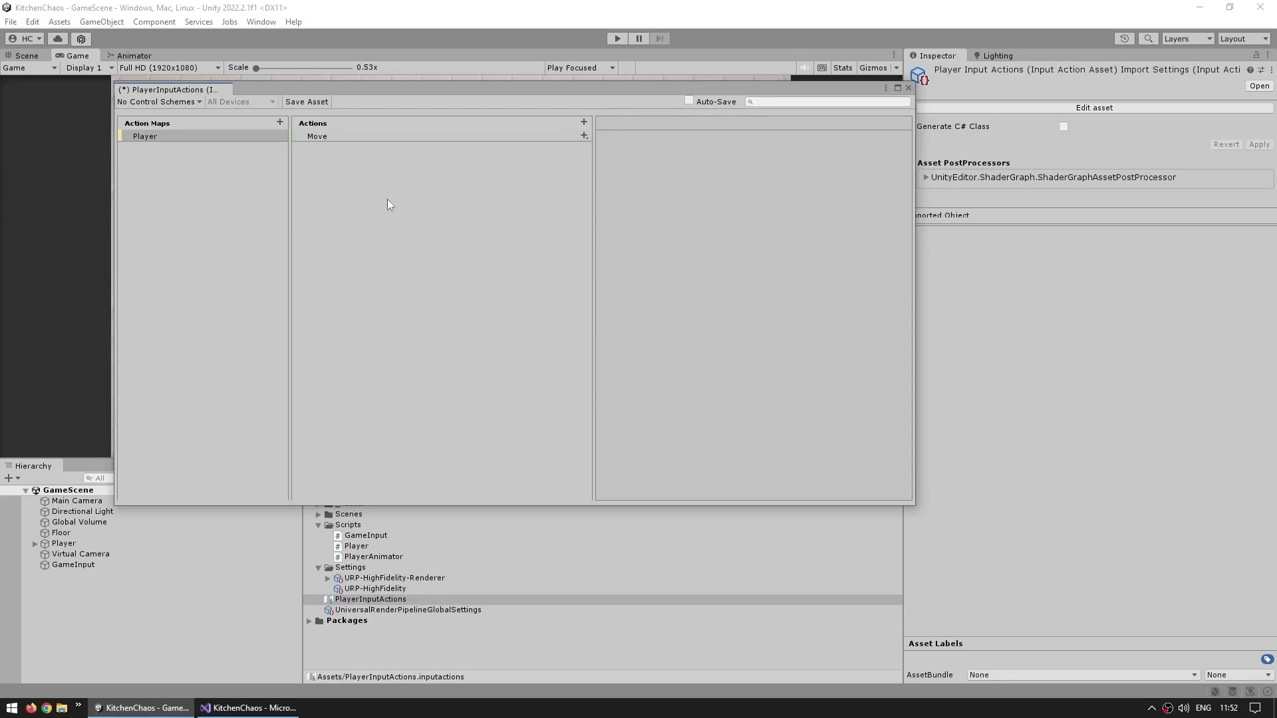
left_click(584, 136)
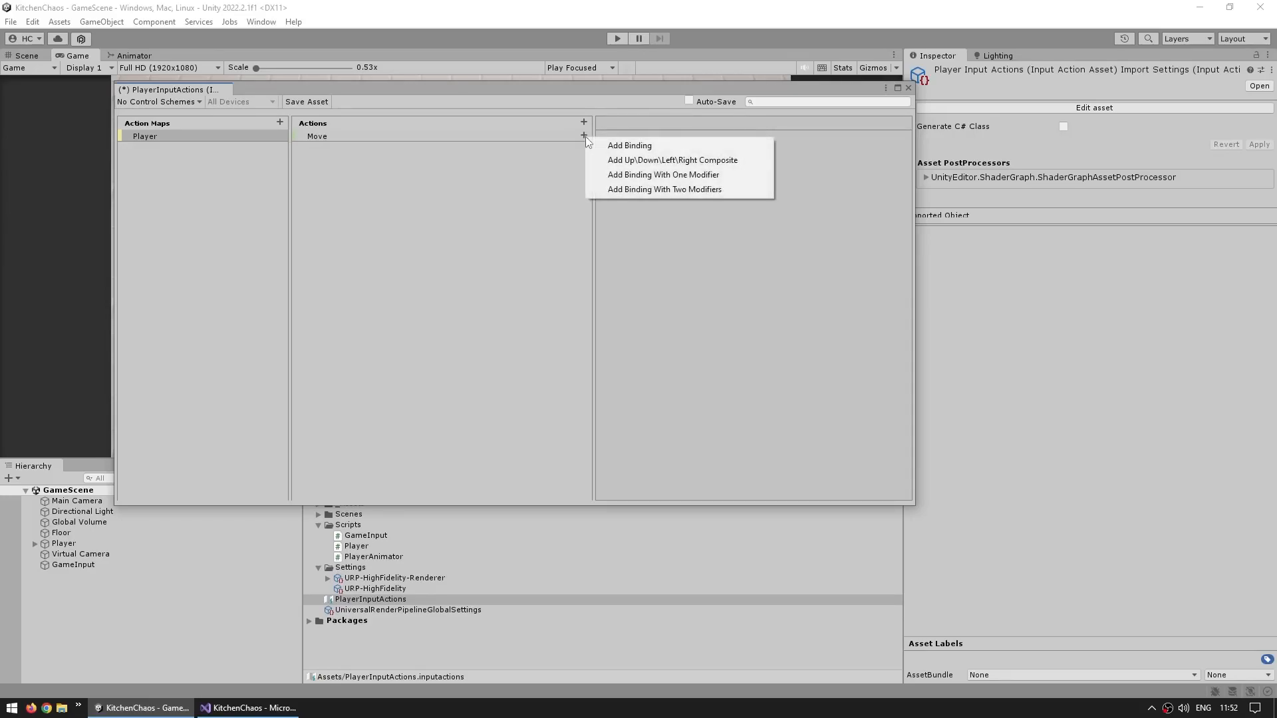
left_click(696, 160)
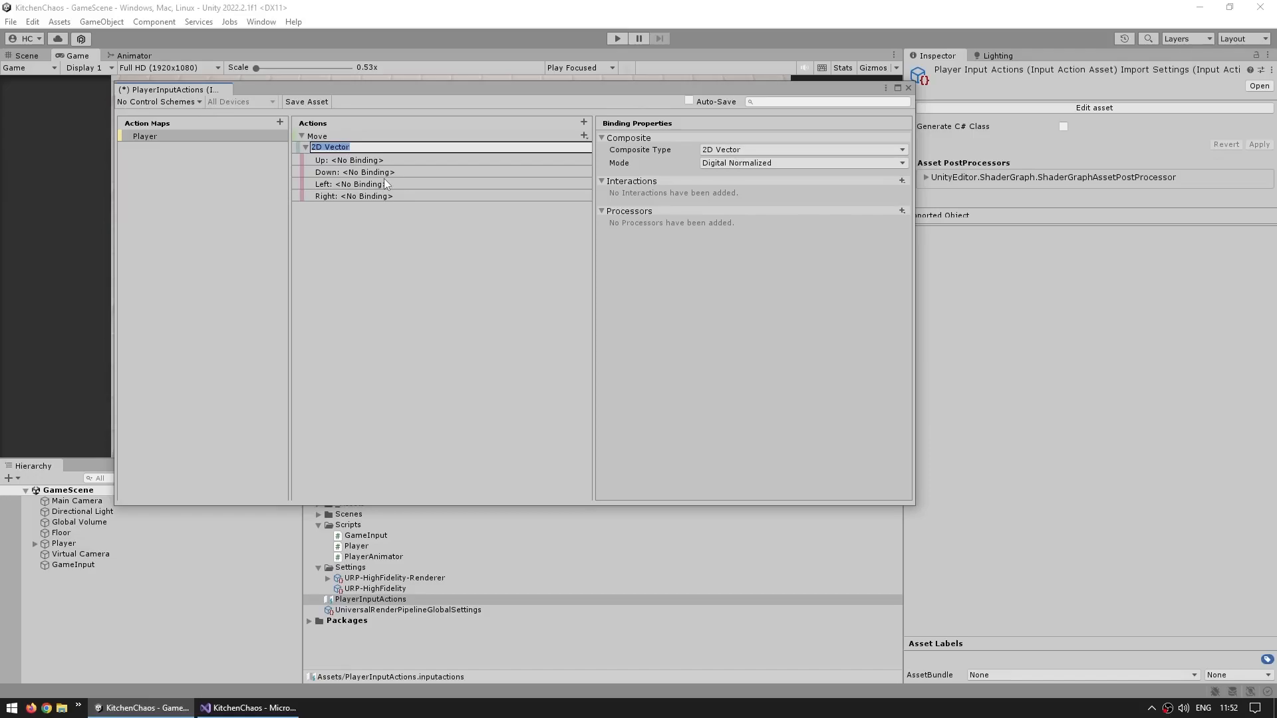
type("WASD")
key("Return")
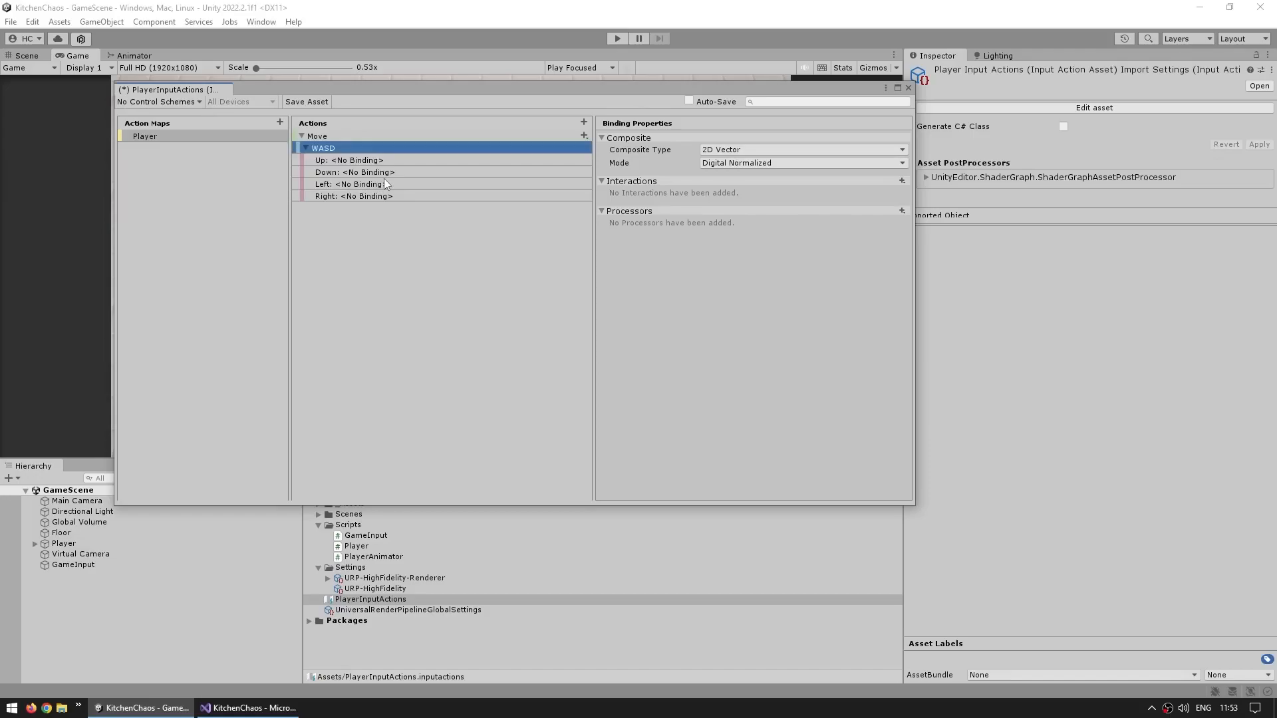
Bind the WASD composite's Up part to the W key and Down part to the S key
left_click(386, 161)
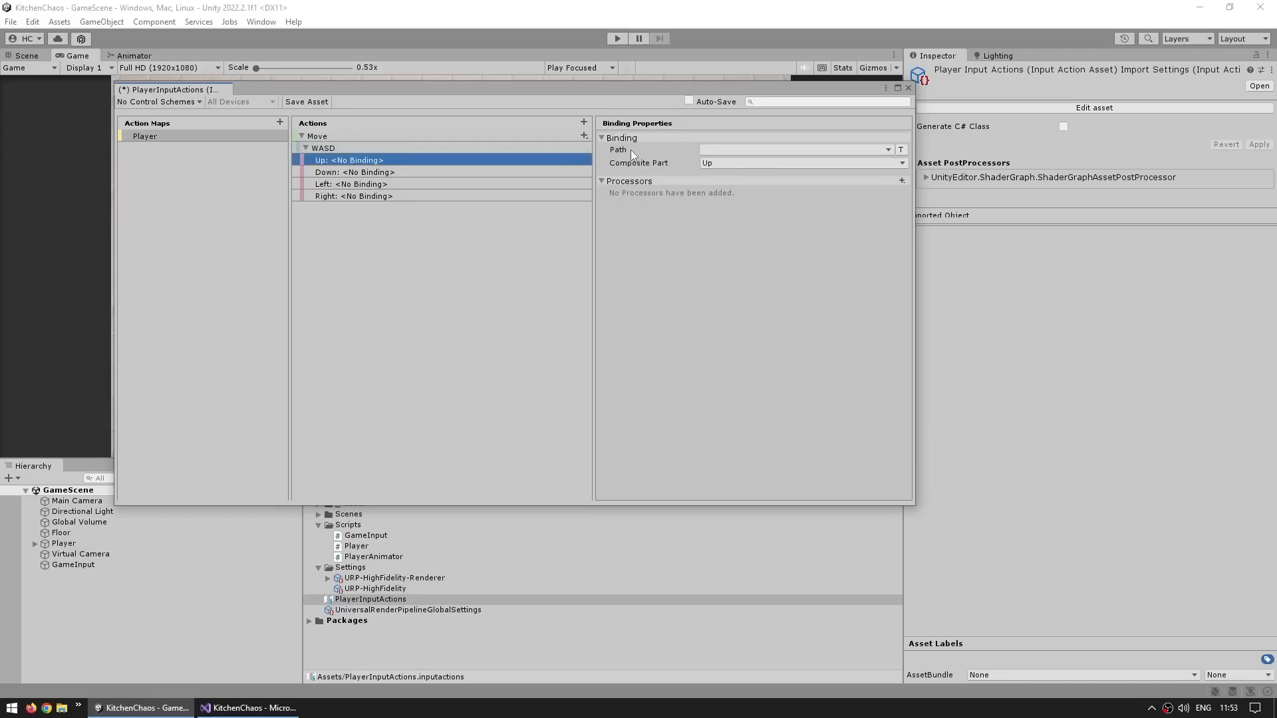
left_click(720, 151)
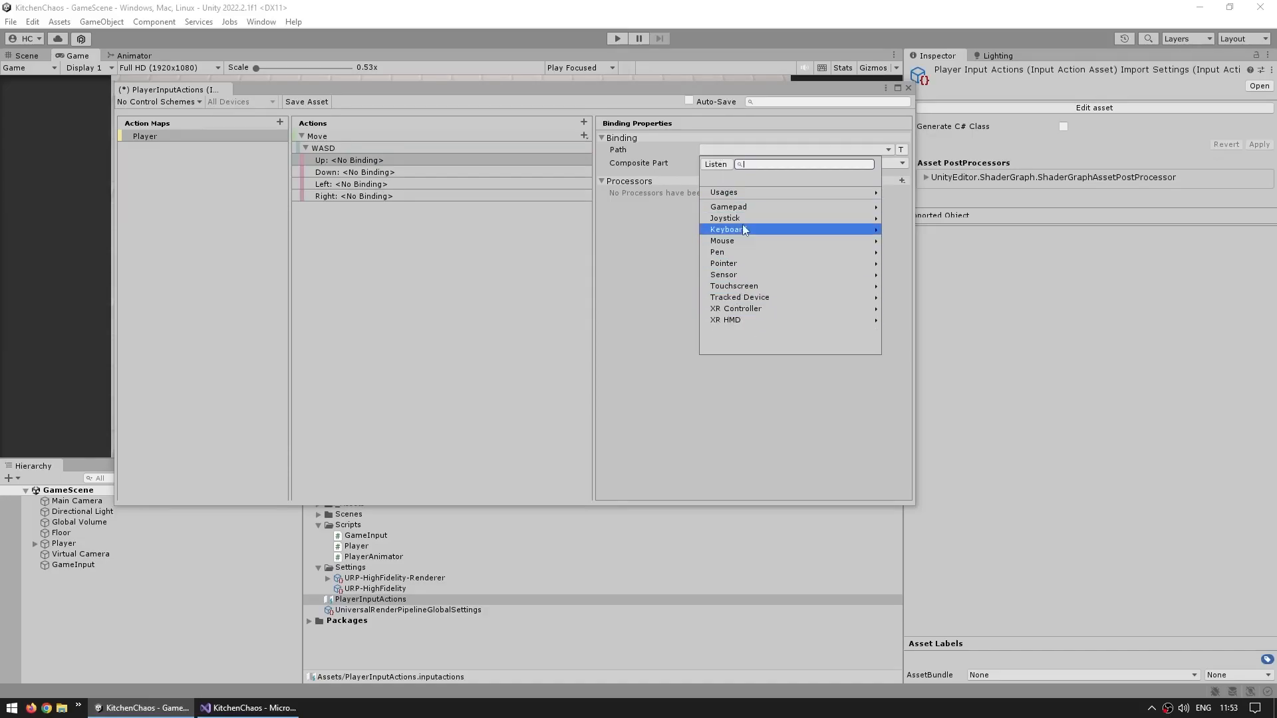
left_click(716, 165)
key("w")
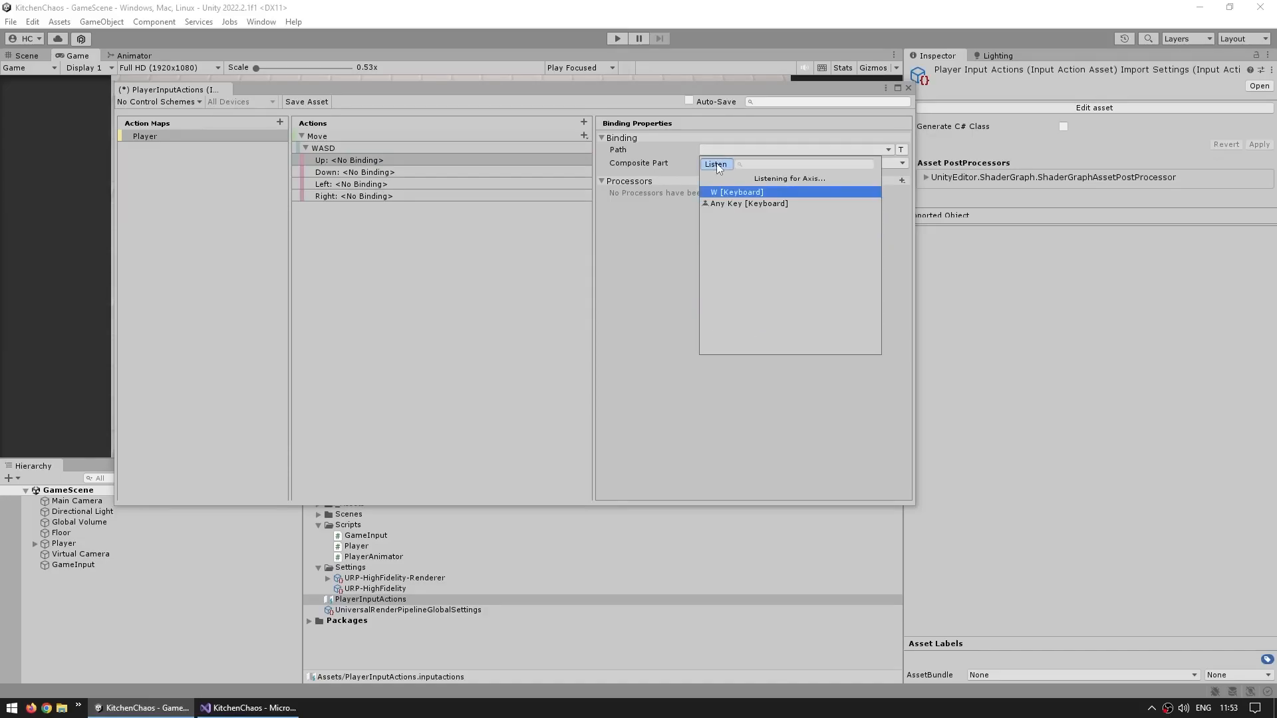
left_click(726, 191)
key("Down")
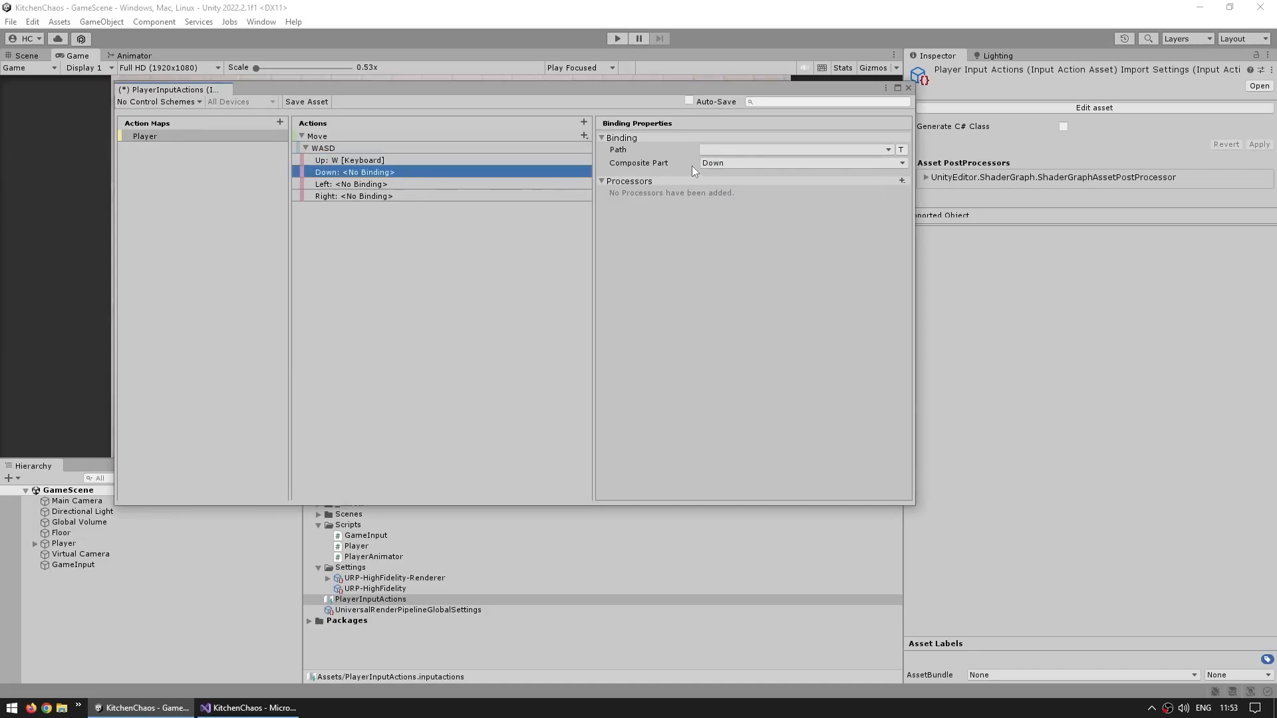
left_click(715, 150)
left_click(717, 165)
key("s")
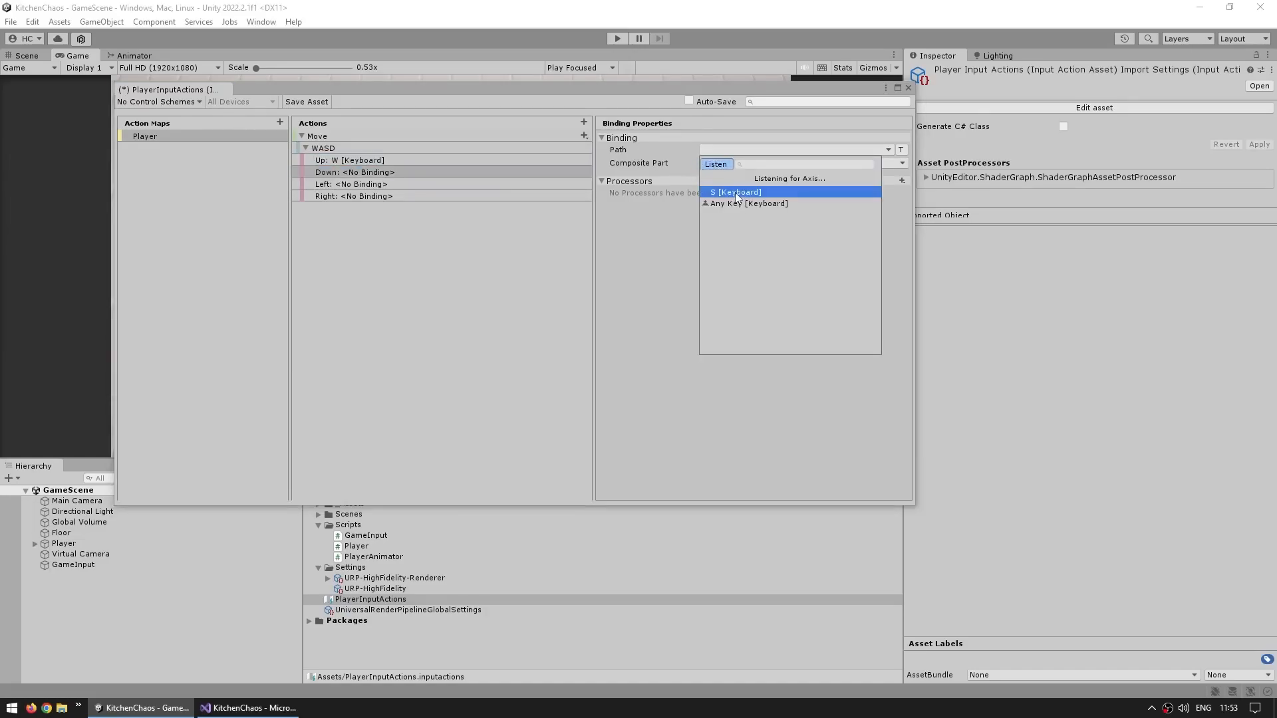
left_click(736, 192)
Bind the WASD composite's Left part to the A key and Right part to the D key
left_click(354, 185)
left_click(717, 150)
left_click(715, 164)
key("a")
left_click(737, 193)
left_click(392, 196)
left_click(717, 149)
left_click(716, 164)
key("d")
left_click(732, 193)
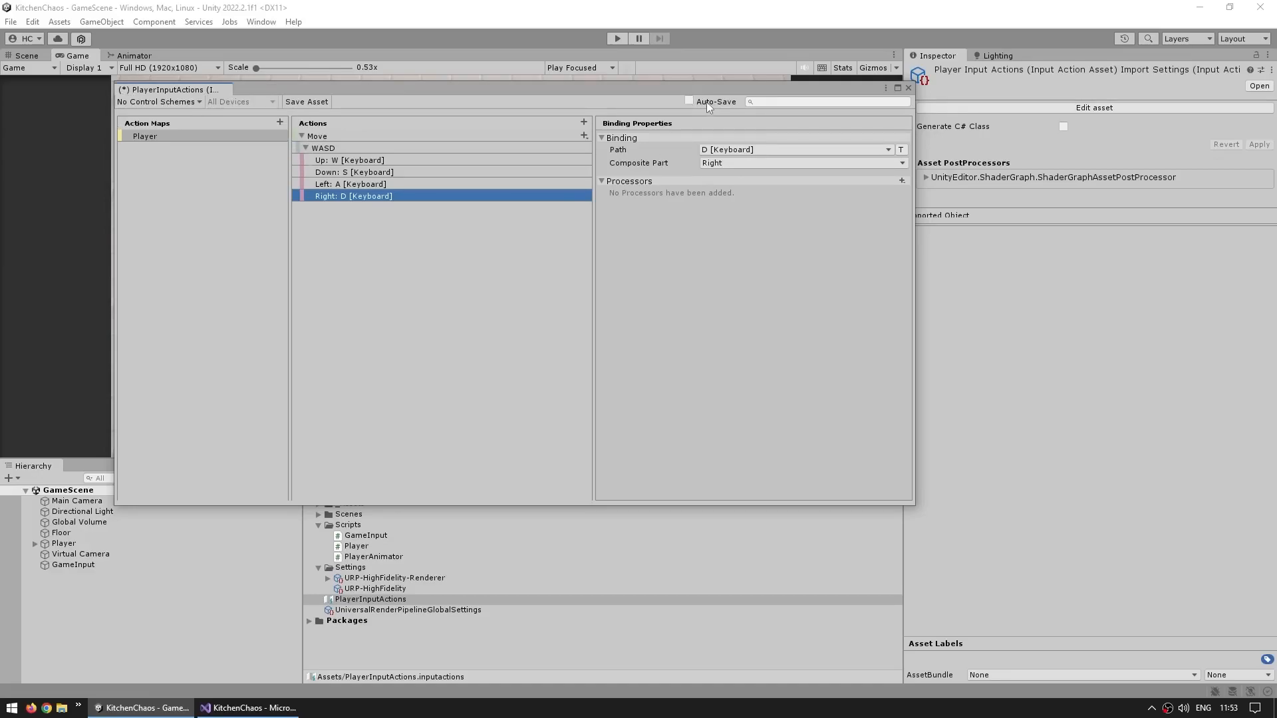
Save the input actions asset and close its editor window
left_click(306, 102)
left_click(985, 375)
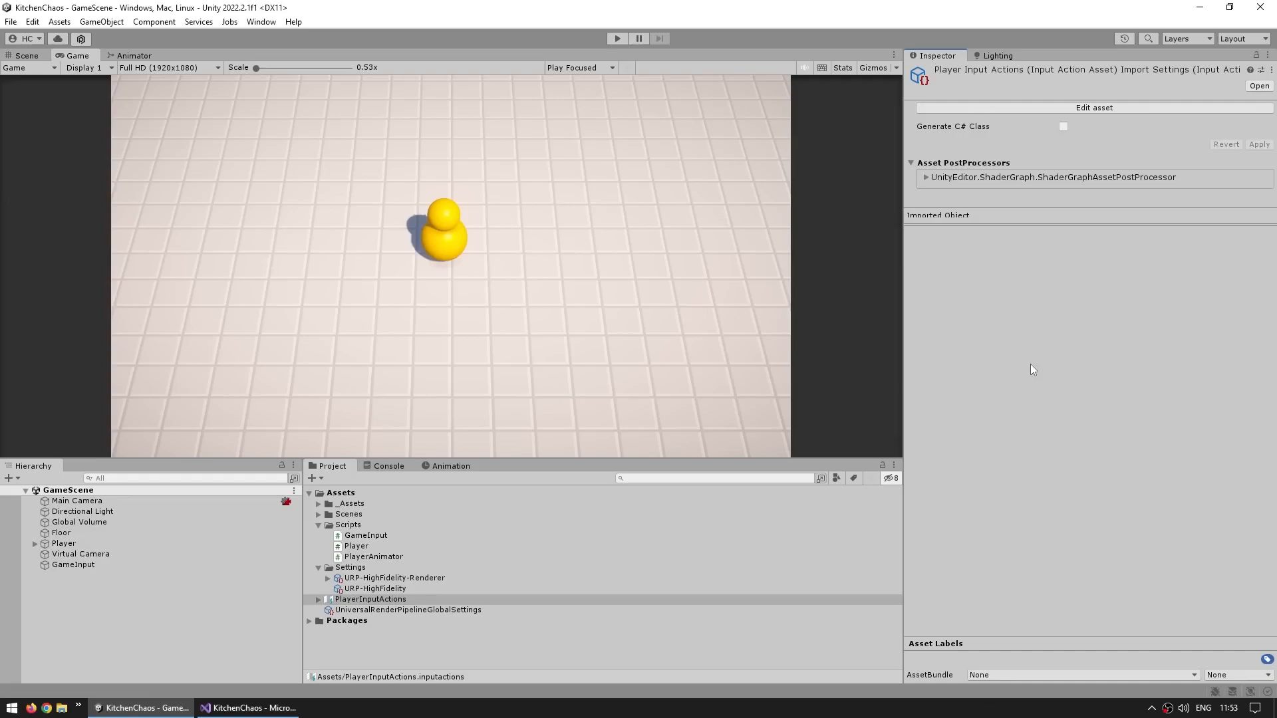
Add a Player Input component to the Player, review its Behavior options, and remove the component again
left_click(163, 545)
left_click(1036, 238)
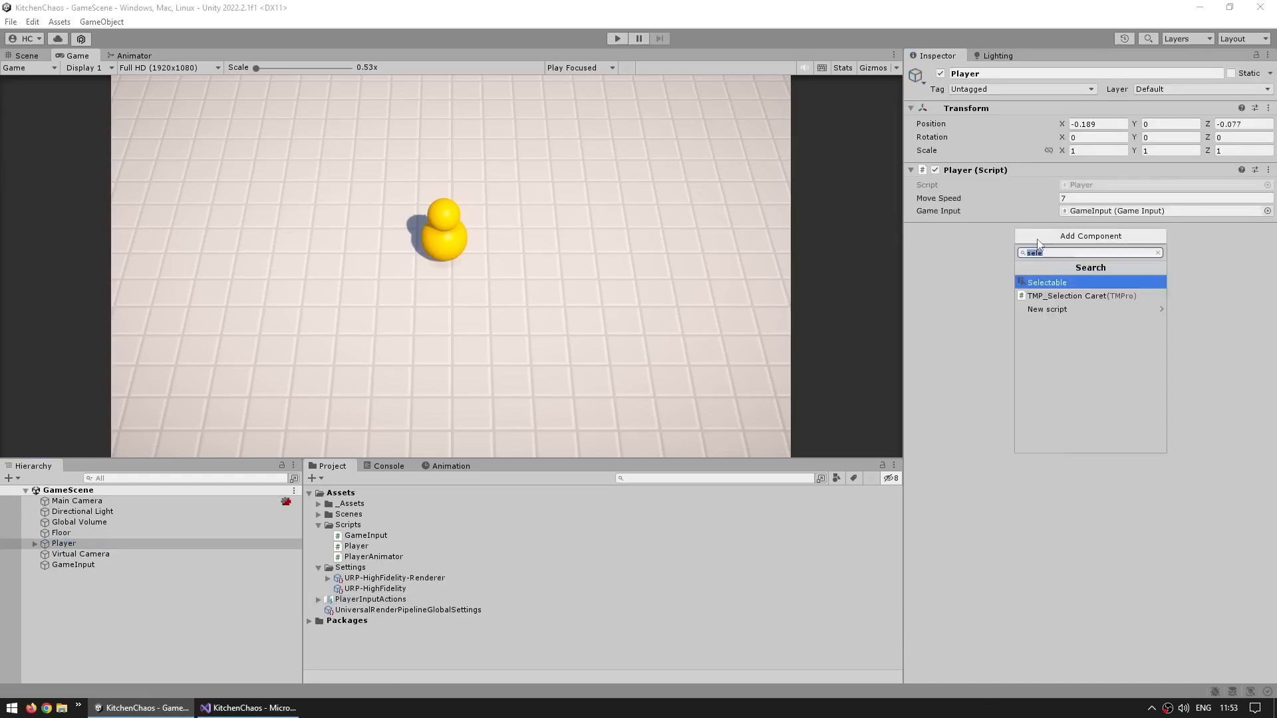
type("player input")
key("Return")
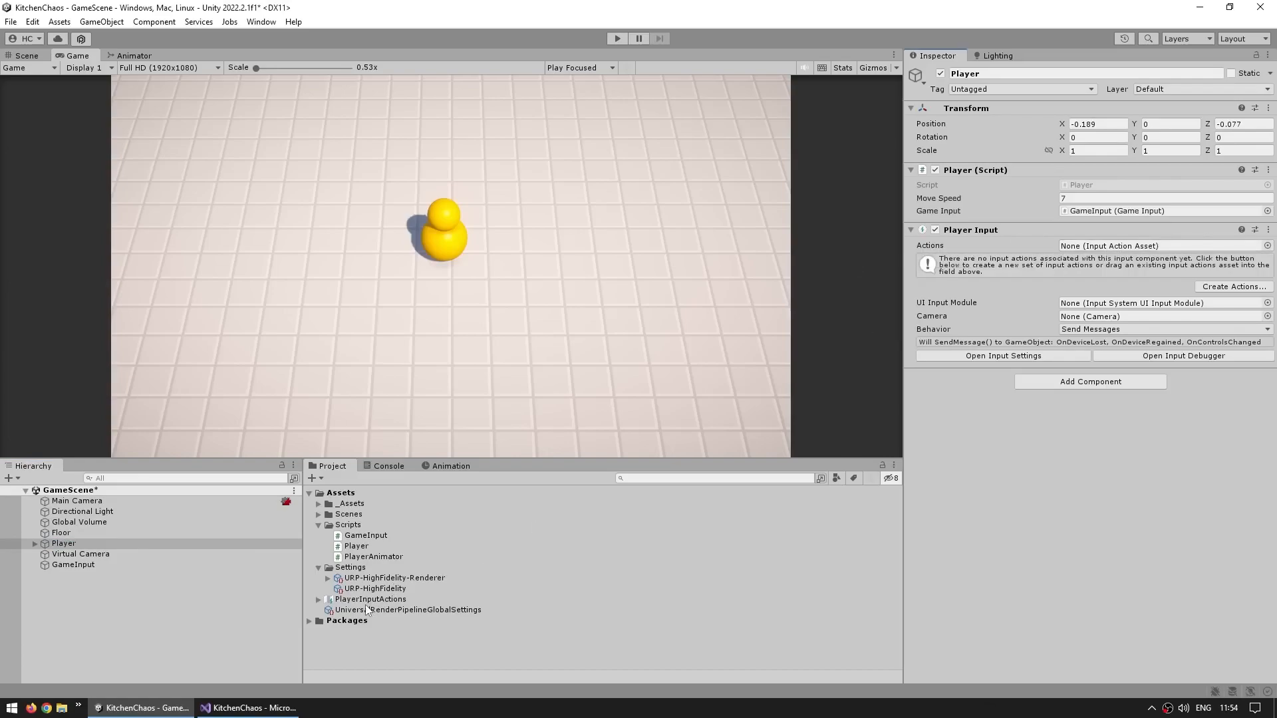
left_click(1108, 329)
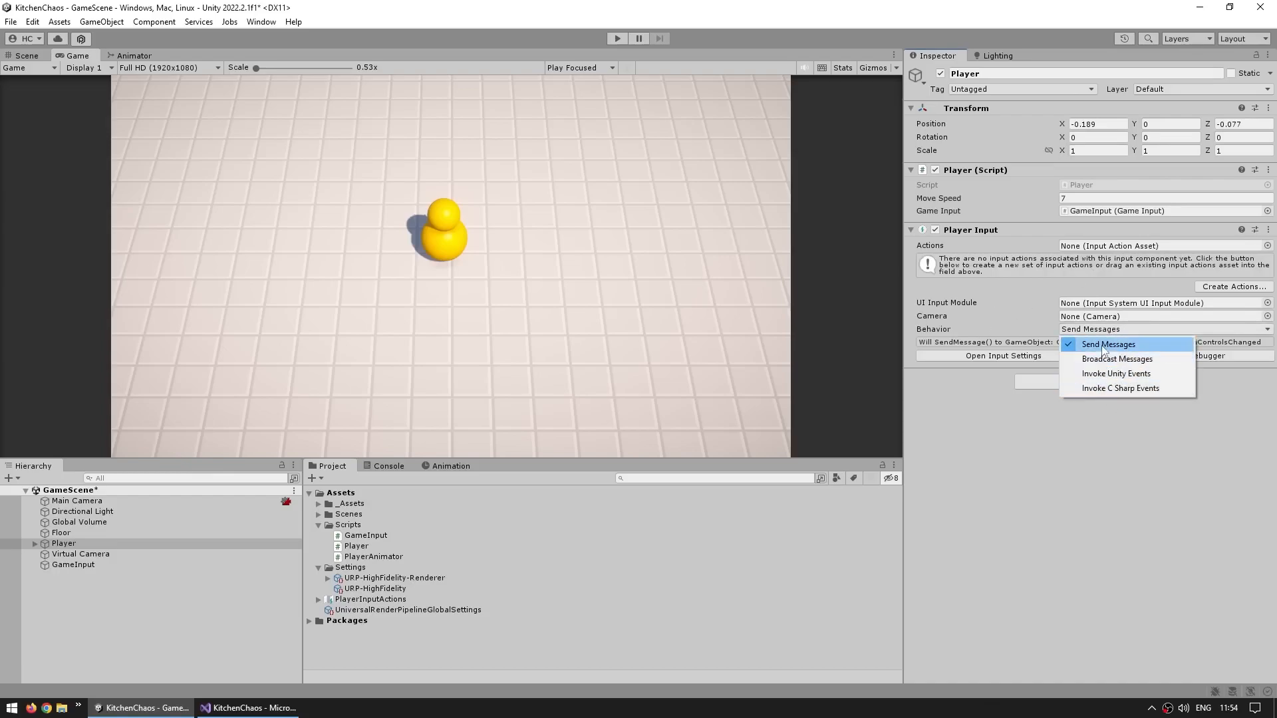
left_click(1059, 492)
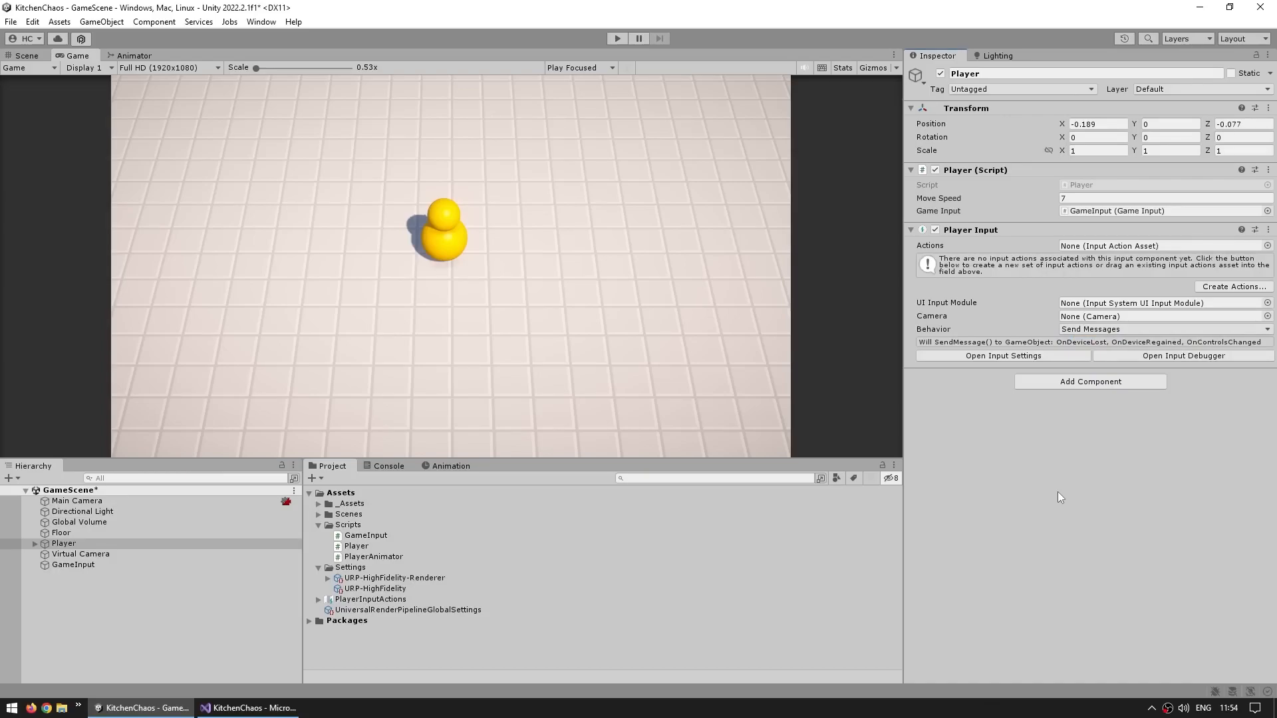
right_click(961, 229)
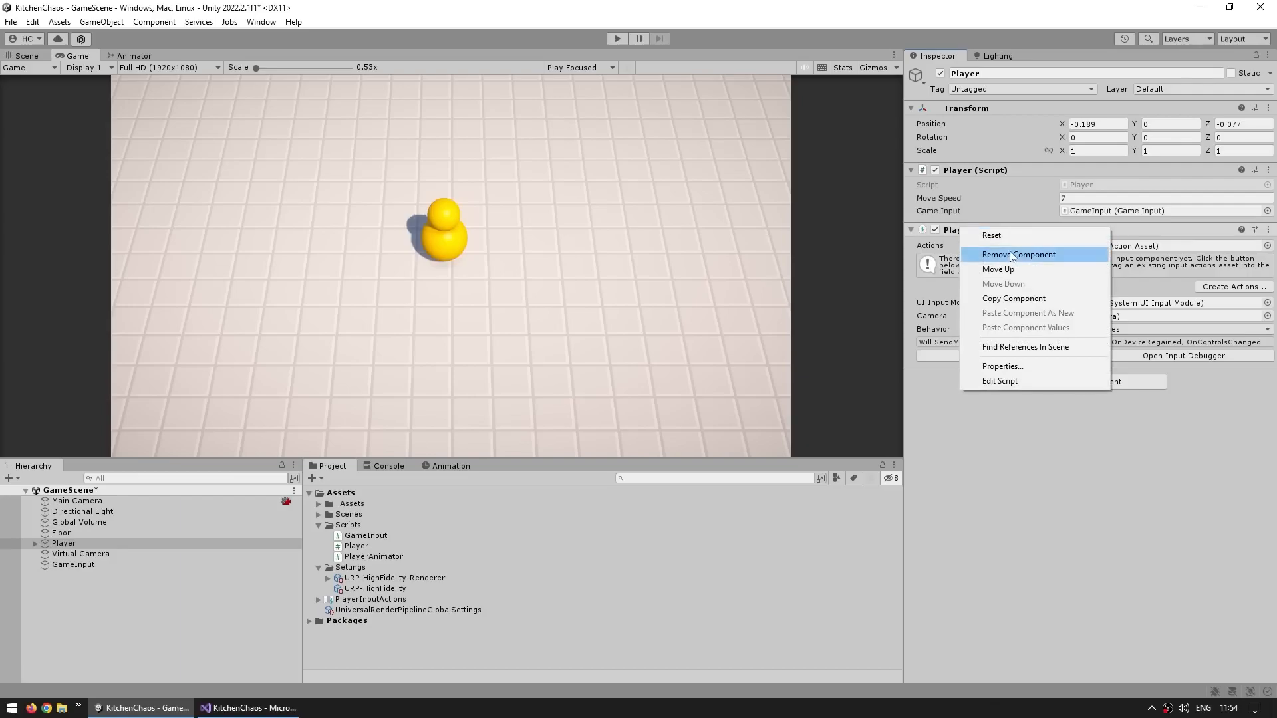
left_click(1007, 251)
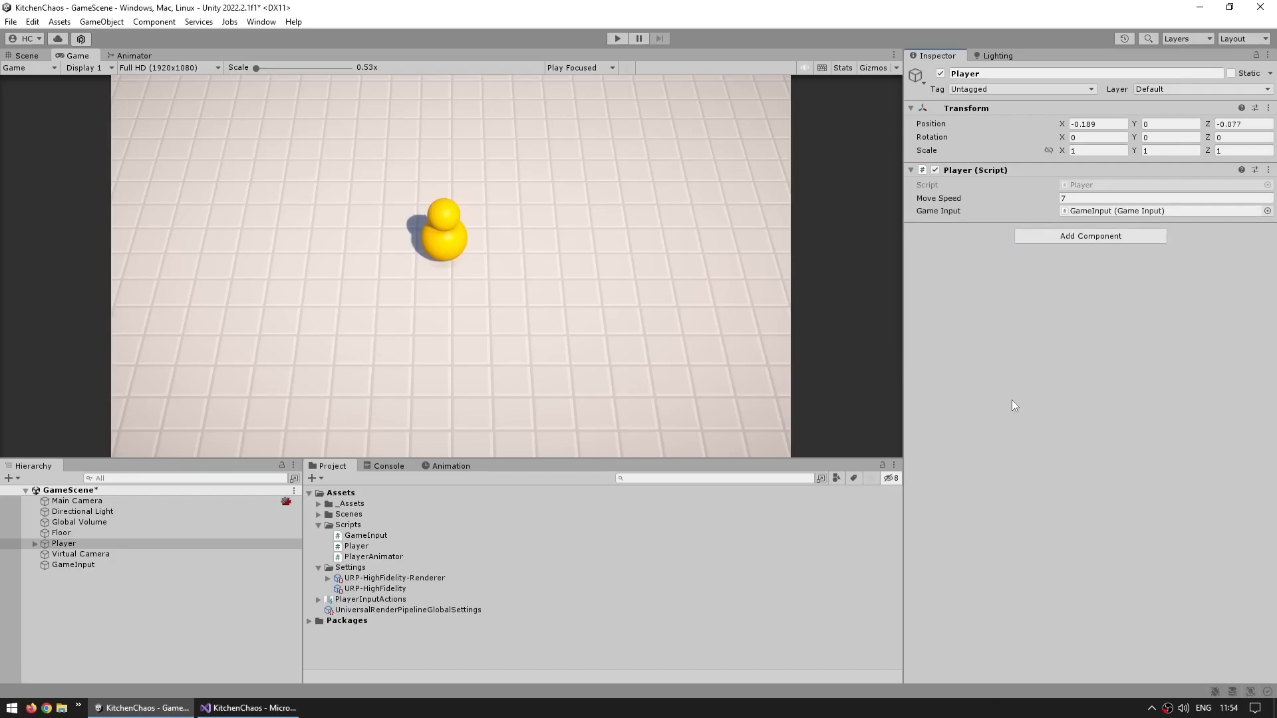
Enable Generate C# Class on the PlayerInputActions asset and apply the import setting
left_click(356, 600)
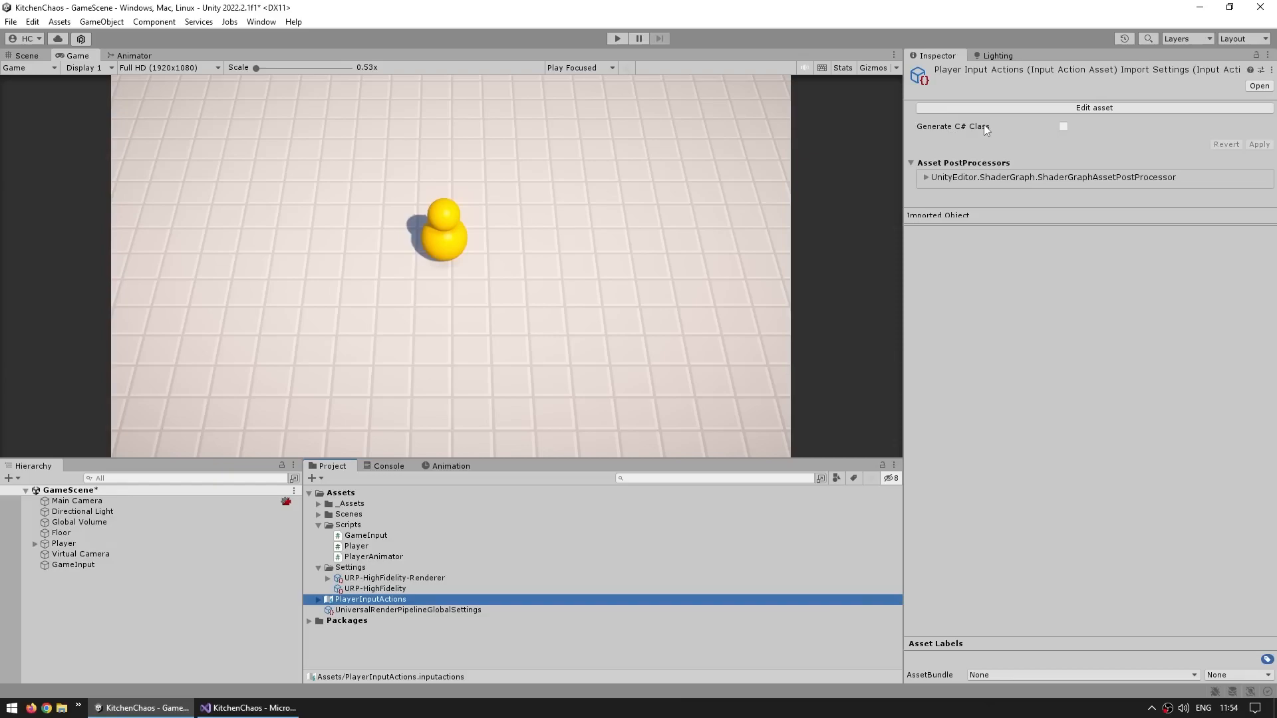
left_click(1063, 126)
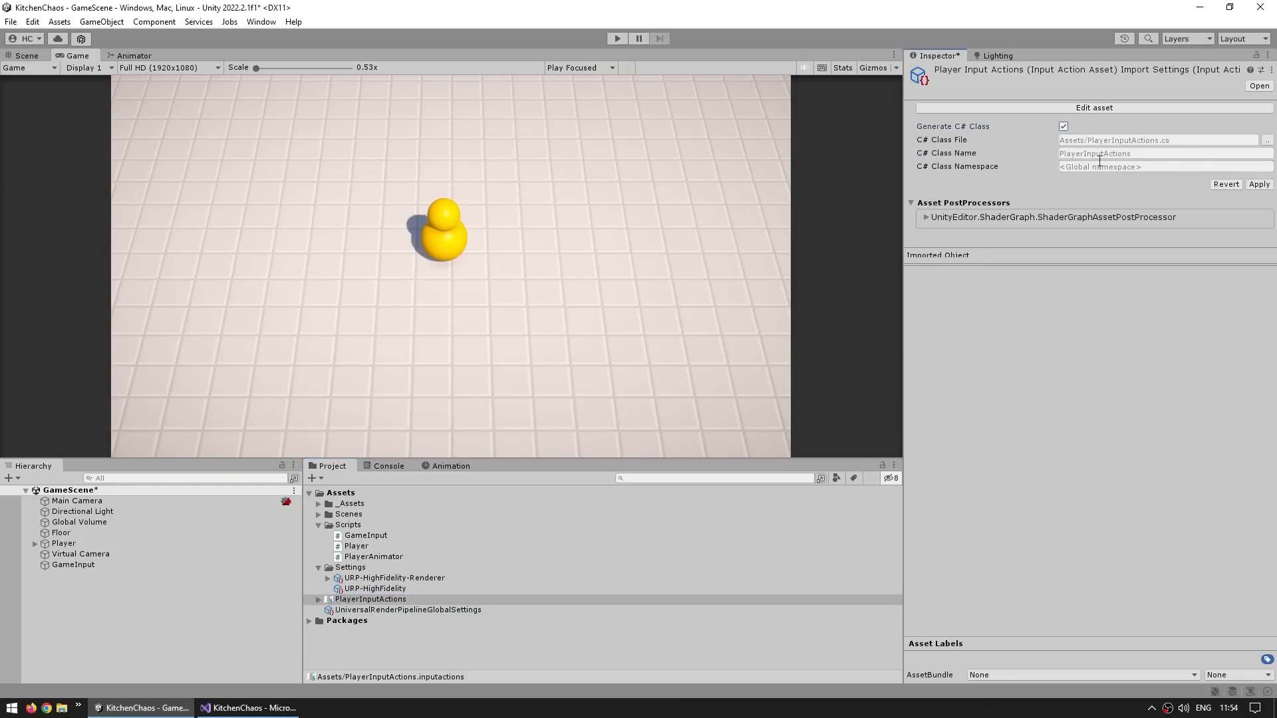
left_click(1260, 184)
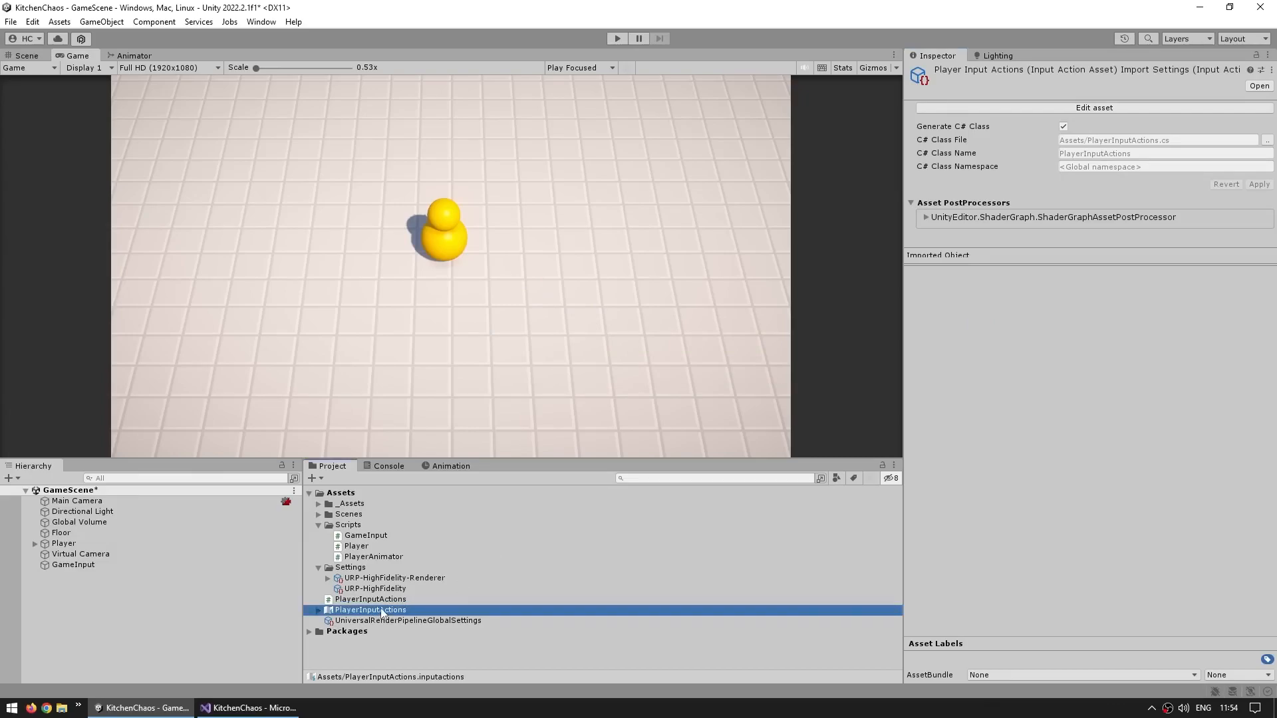
Open the generated PlayerInputActions C# script and scroll through its code before closing it
left_click(371, 600)
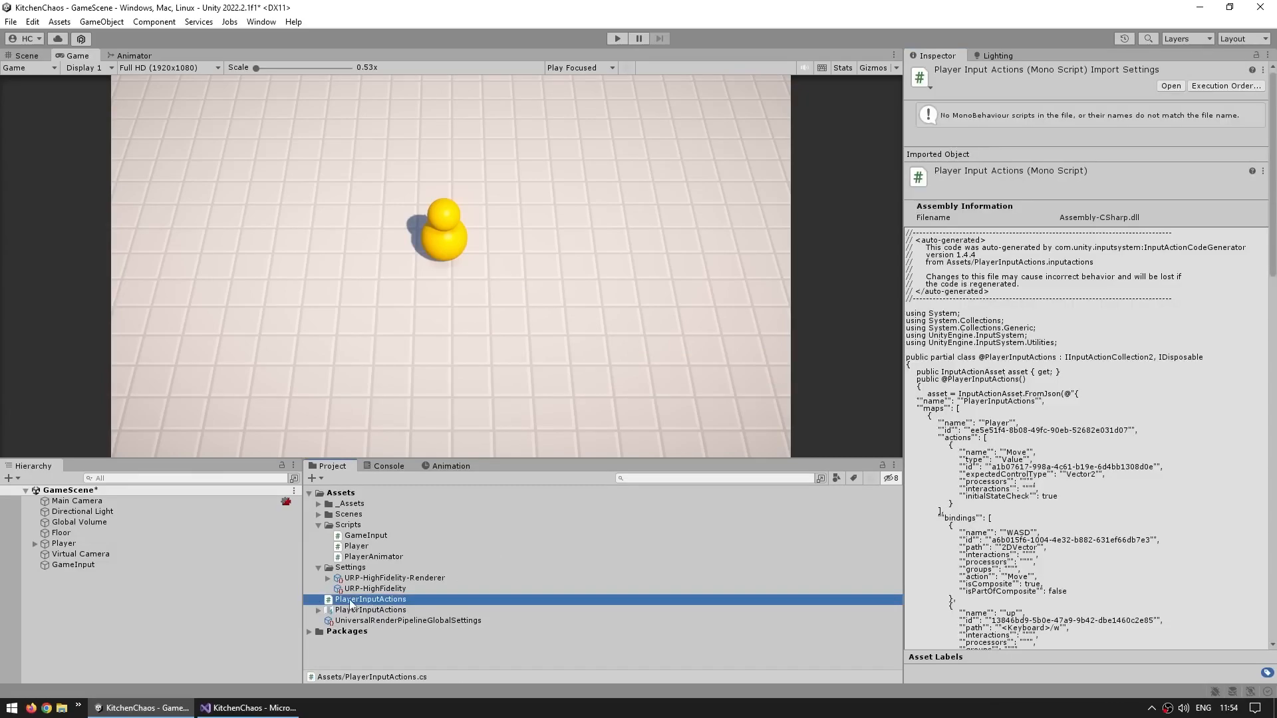
double_click(350, 602)
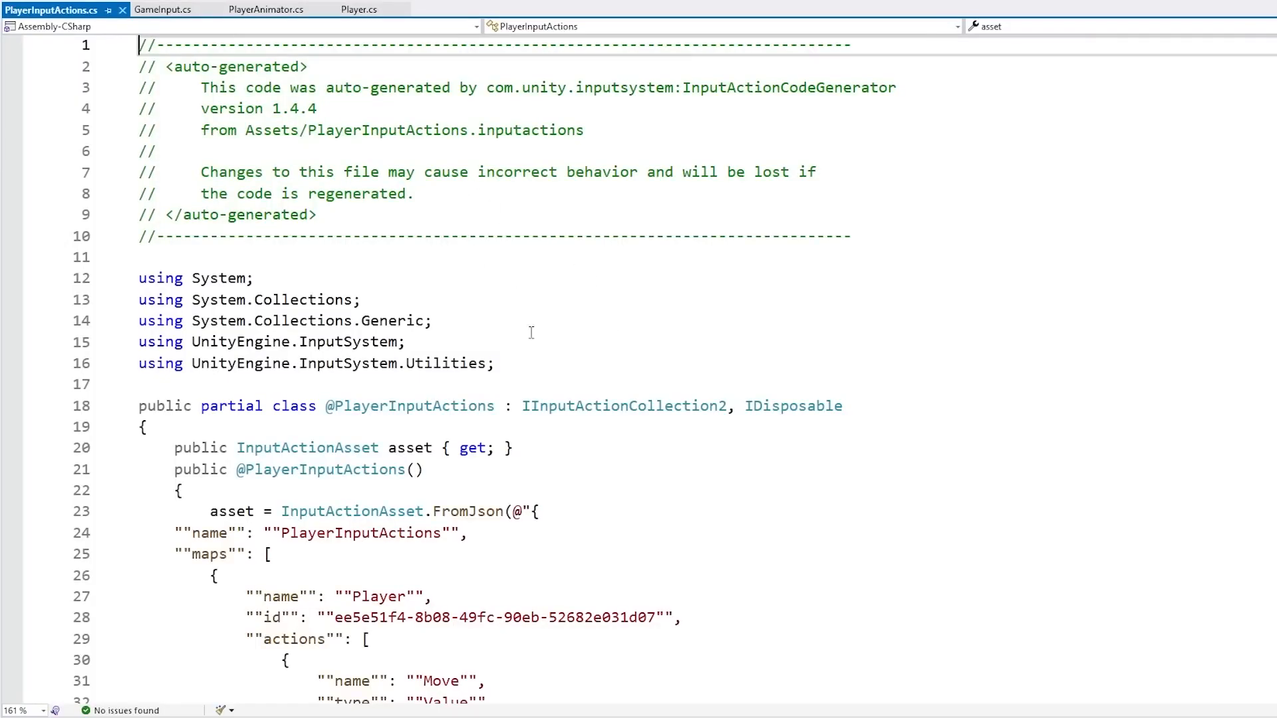
left_click(603, 260)
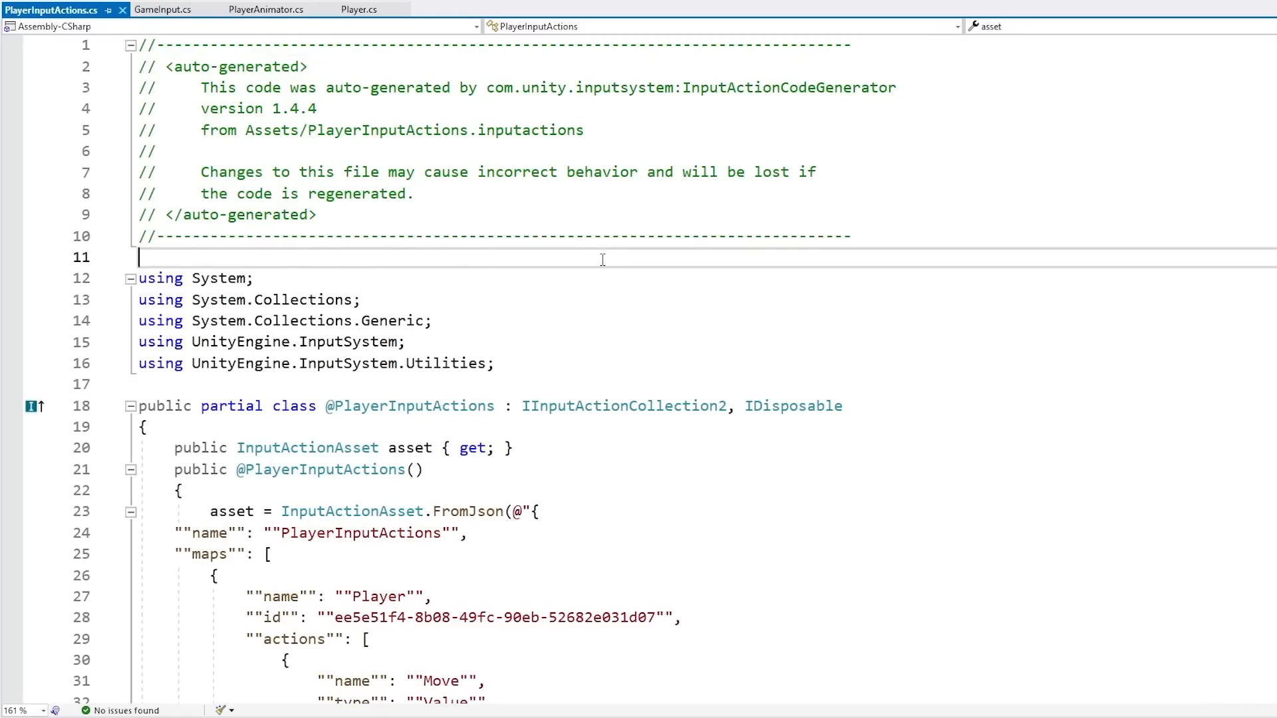
double_click(447, 87)
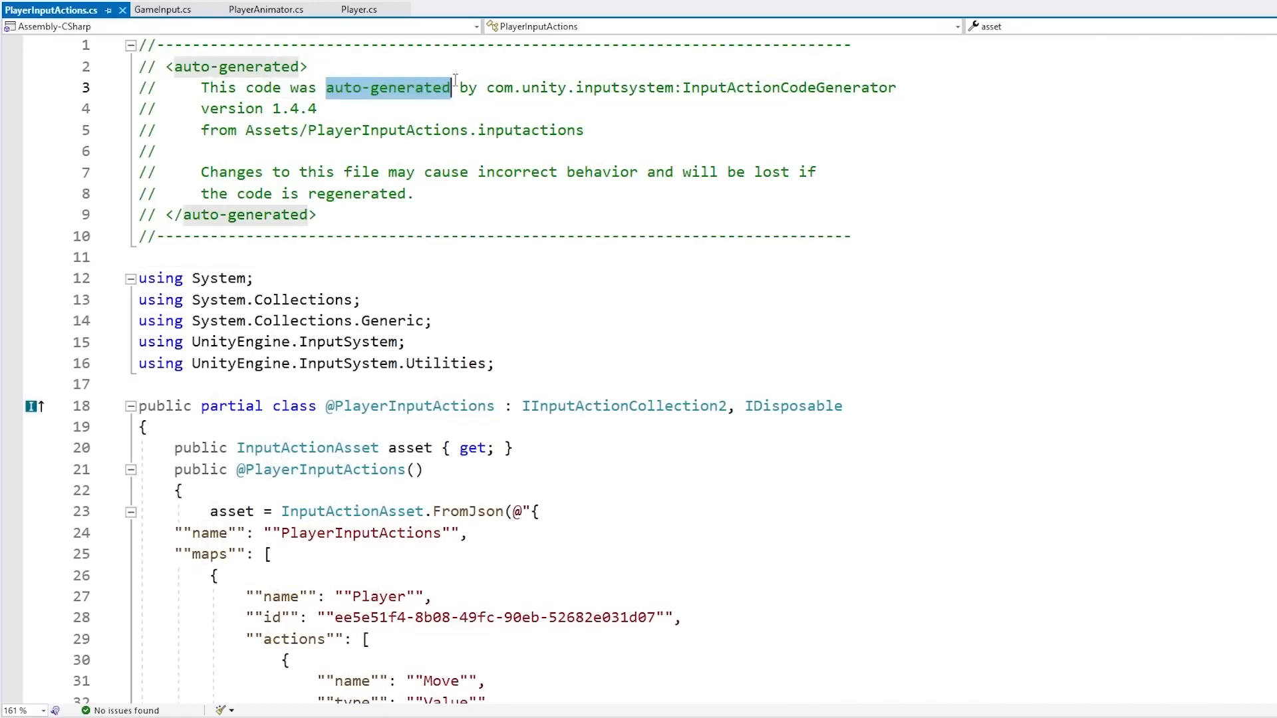
left_click(699, 284)
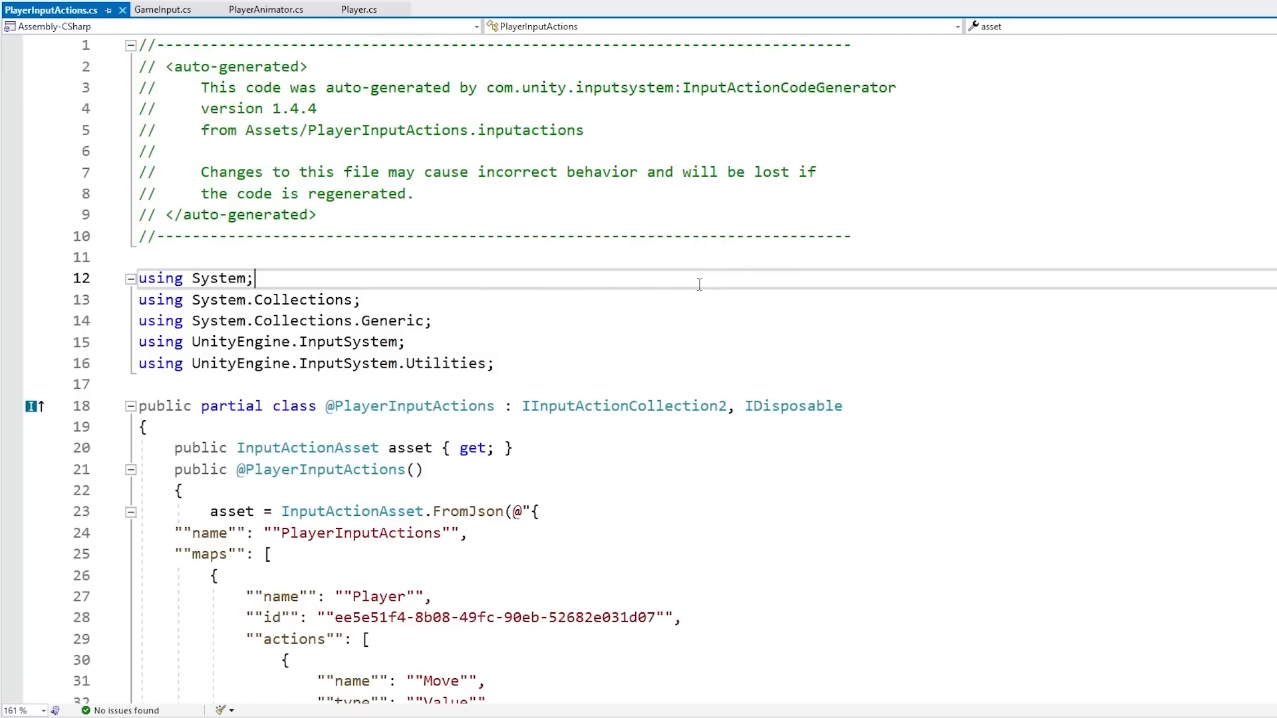
key("Down")
key("Down")
key("Down")
key("Down")
key("Down")
scroll(911, 399, "down", 20)
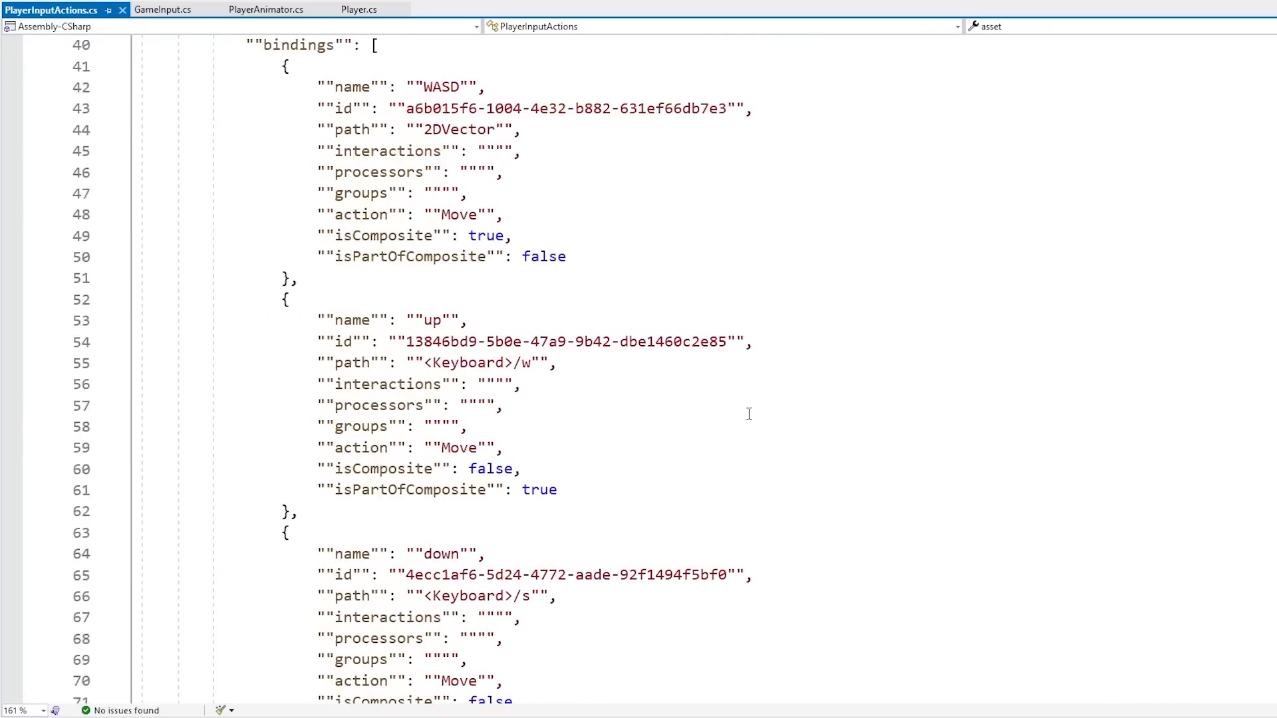
scroll(746, 414, "down", 20)
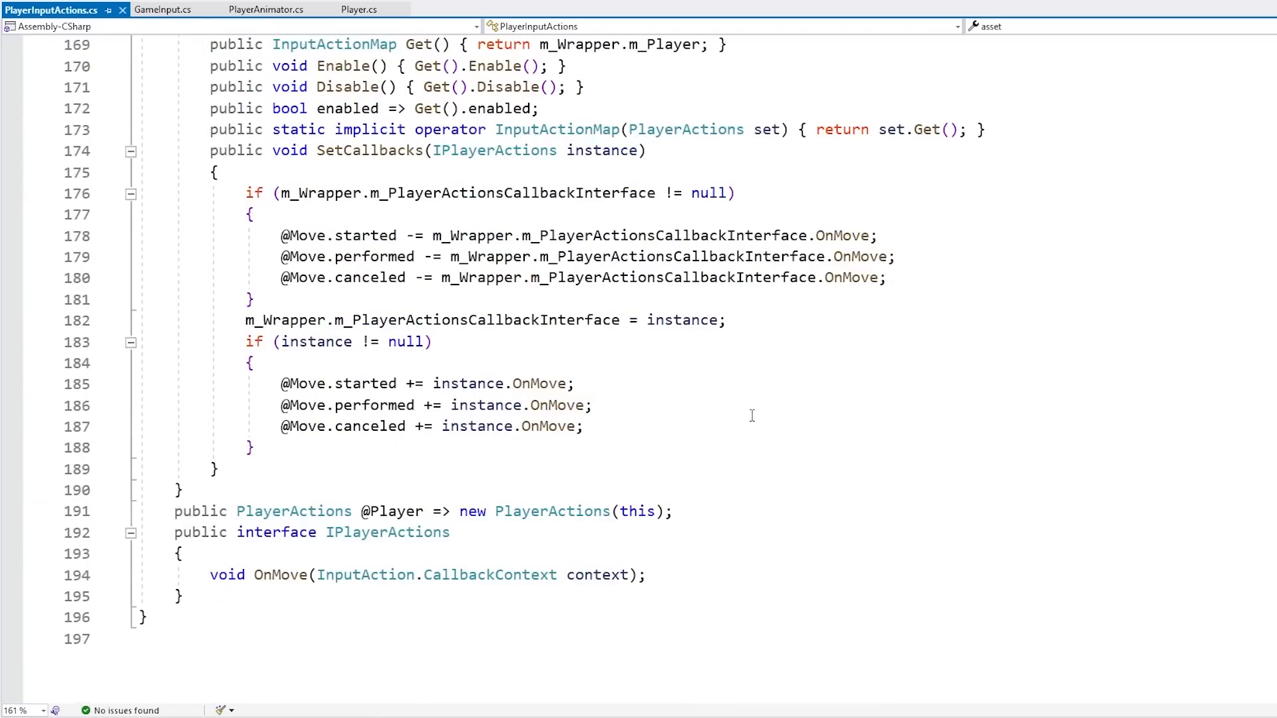
scroll(747, 416, "up", 8)
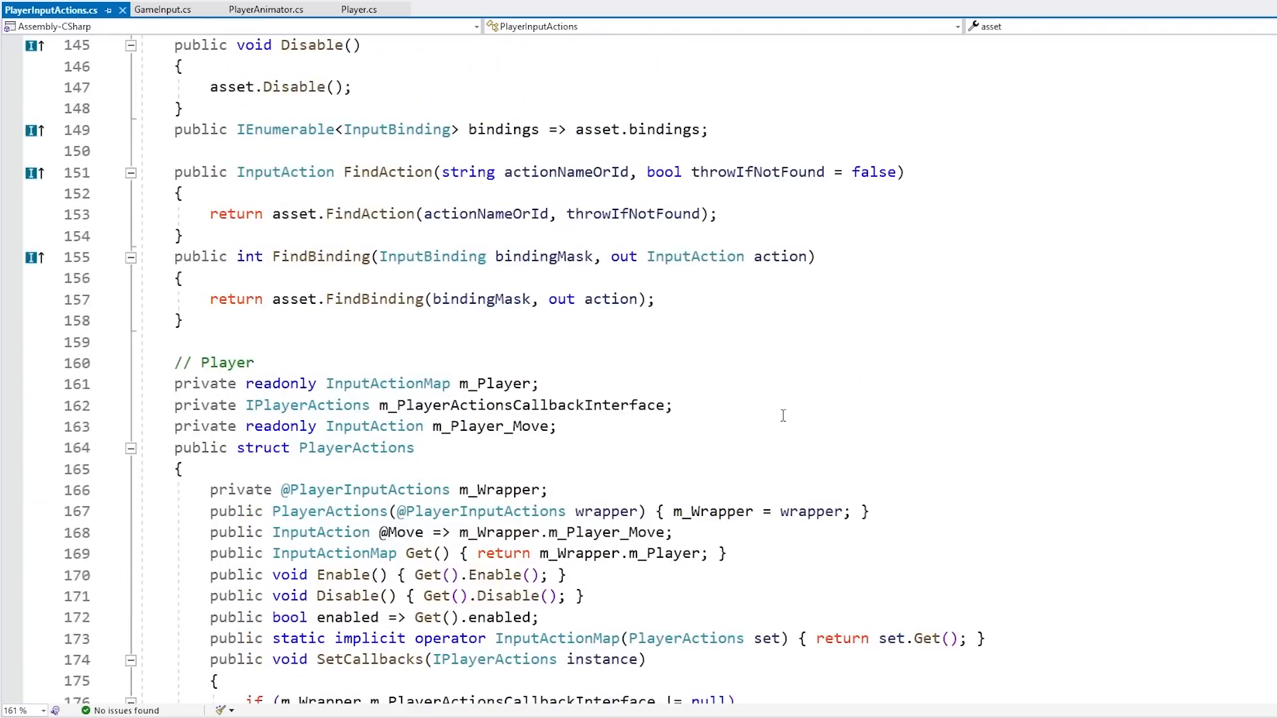
scroll(765, 416, "down", 4)
scroll(765, 414, "up", 4)
key("ctrl+F4")
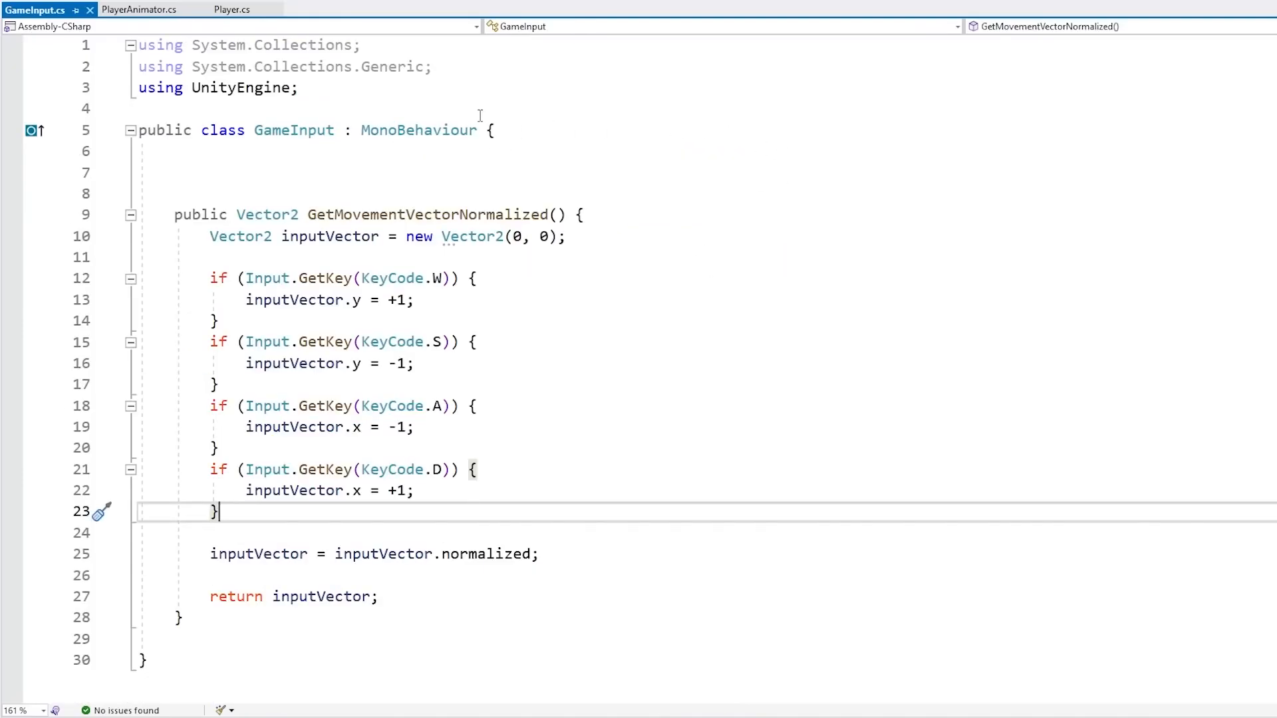
Add an Awake method to GameInput that creates a new PlayerInputActions instance in a local playerInputActions variable
left_click(285, 133)
left_click(275, 175)
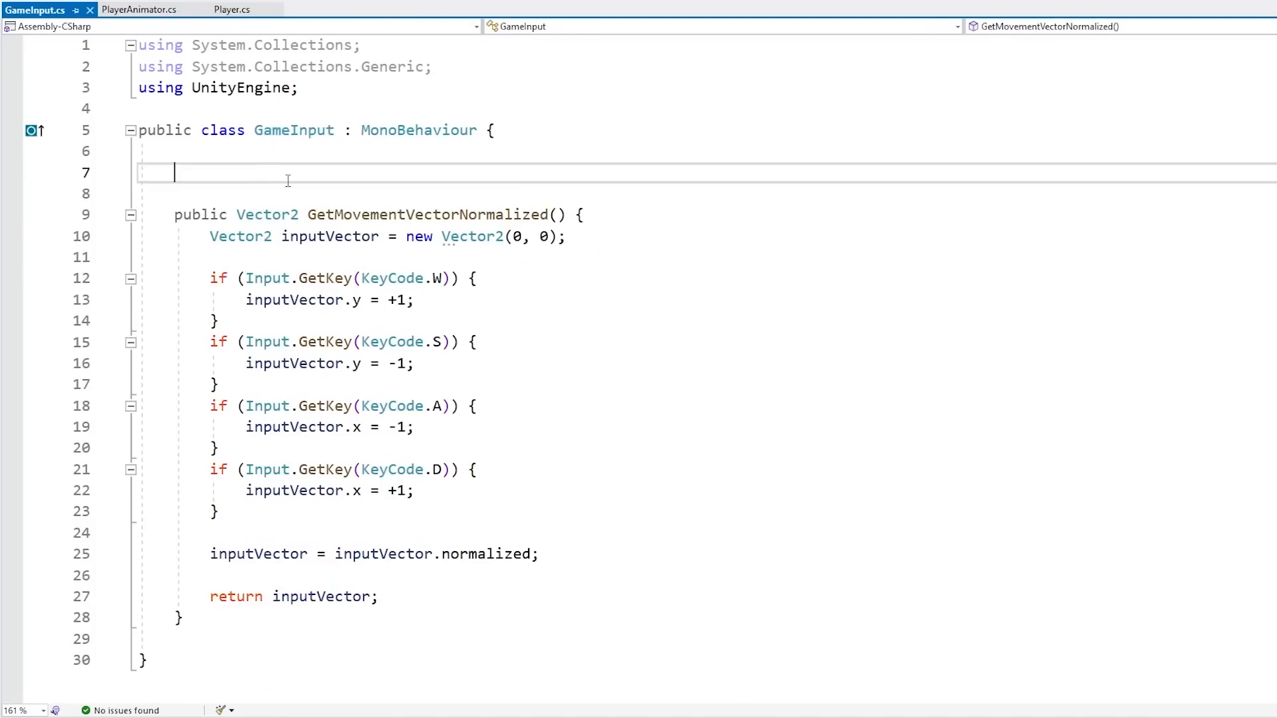
key("Return")
type("private void a")
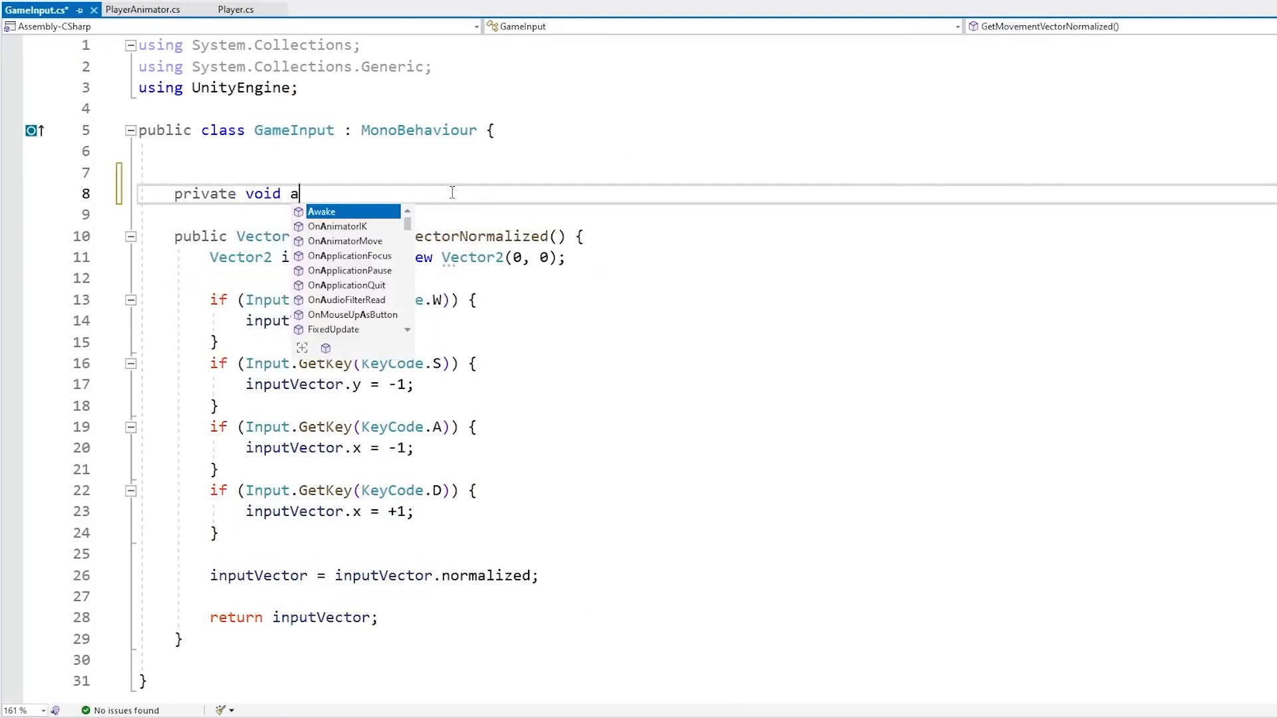
key("Tab")
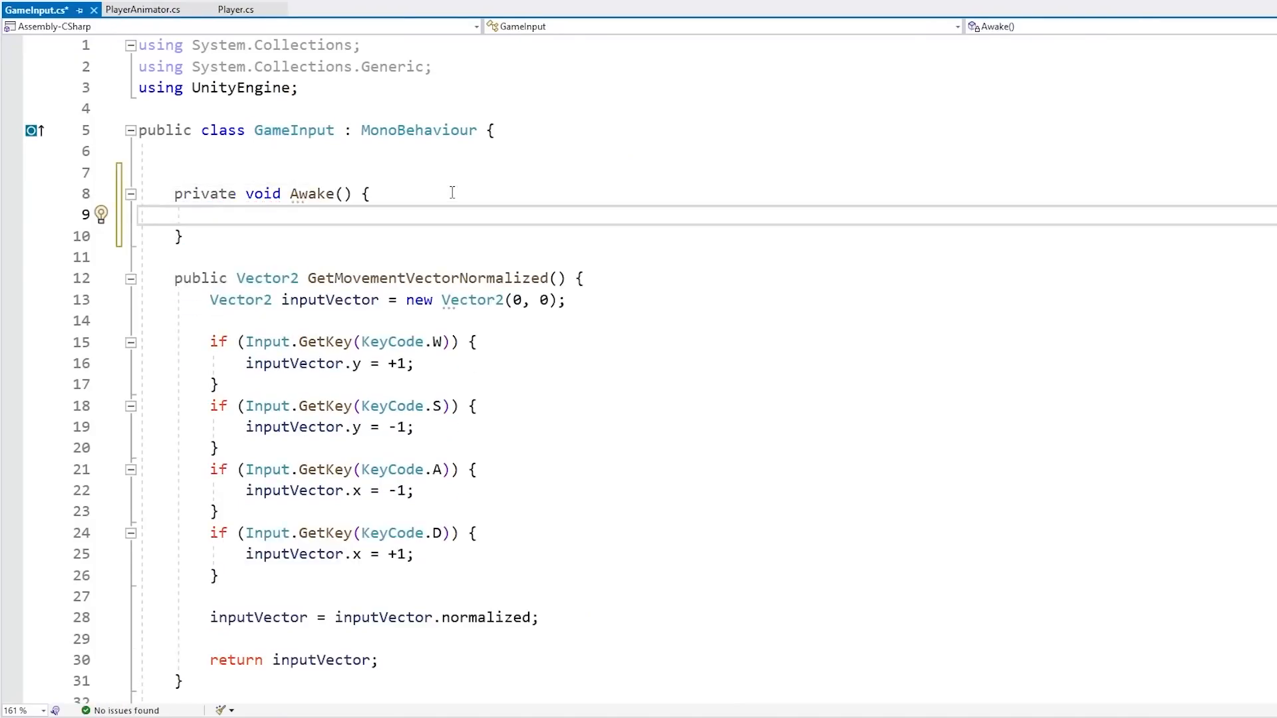
type("new PlayerIn")
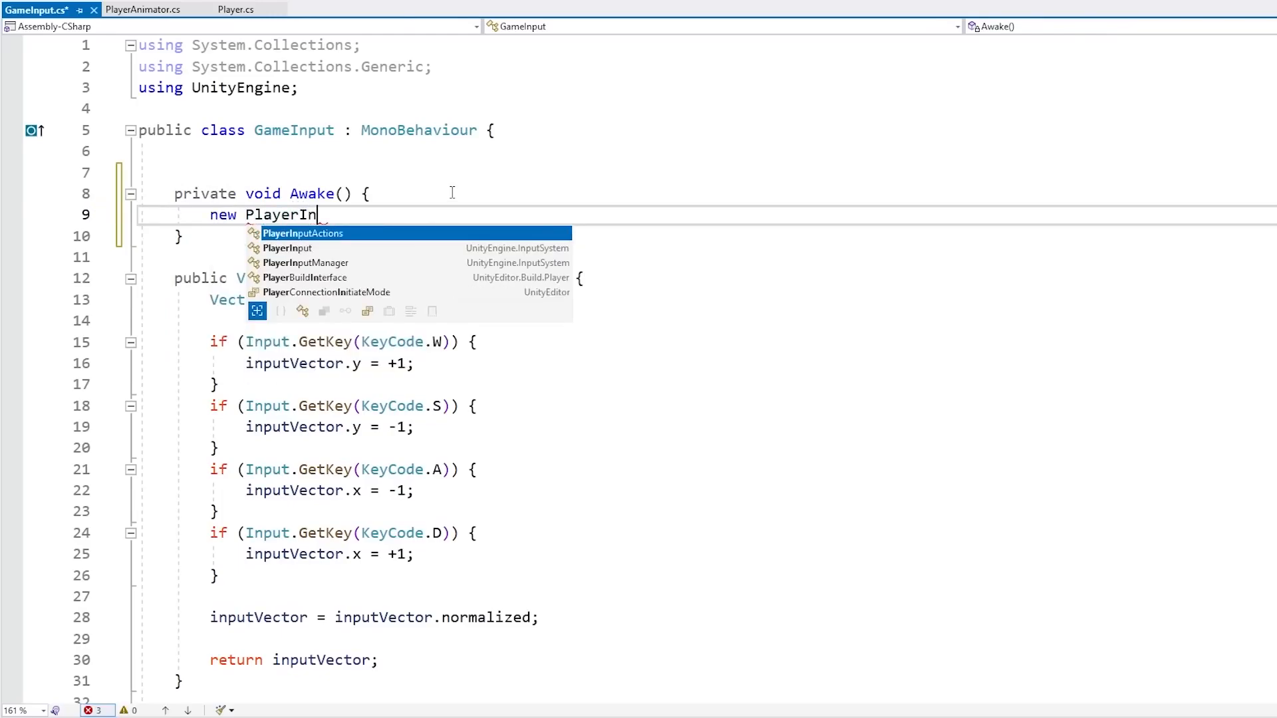
key("Tab")
type("();")
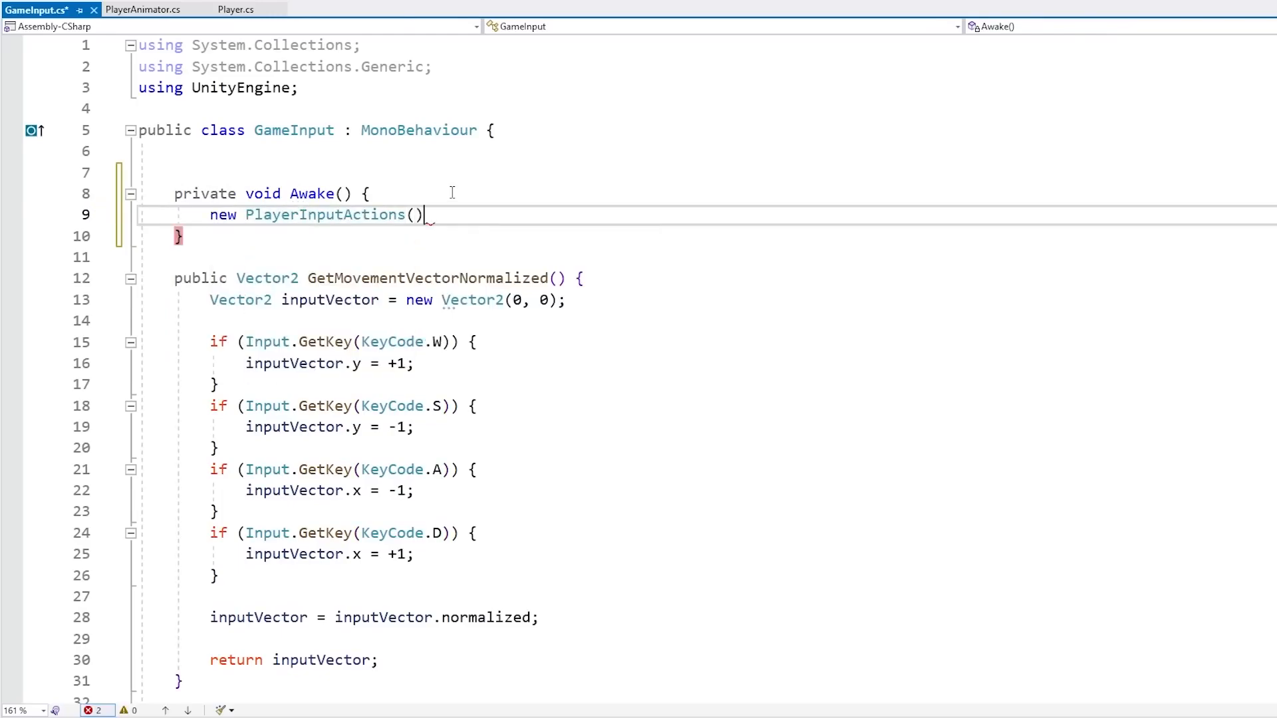
key("Left")
key("ctrl+Left")
key("ctrl+Left")
key("ctrl+Left")
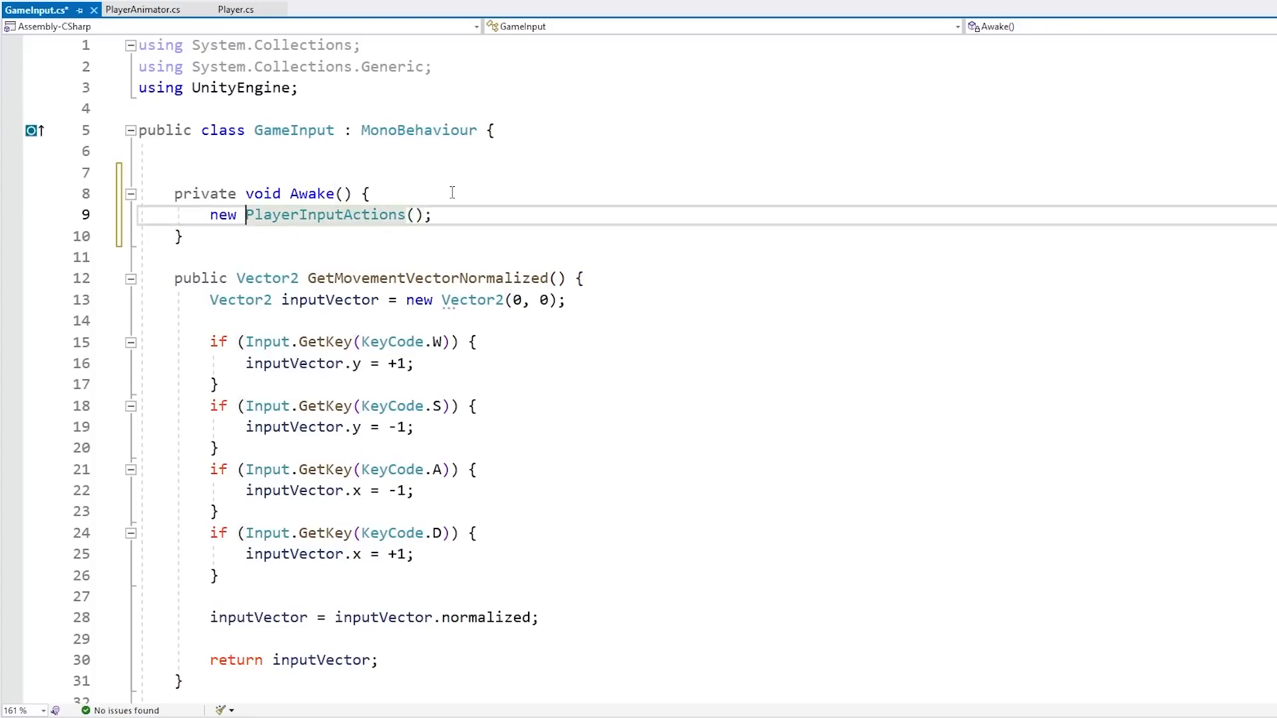
key("ctrl+v")
key("ctrl+v")
type("=")
key("ctrl+Left")
key("ctrl+Left")
key("Delete")
type("p")
key("End")
key("ctrl+Left")
key("Home")
key("ctrl+Right")
key("ctrl+shift+Right")
key("shift+Left")
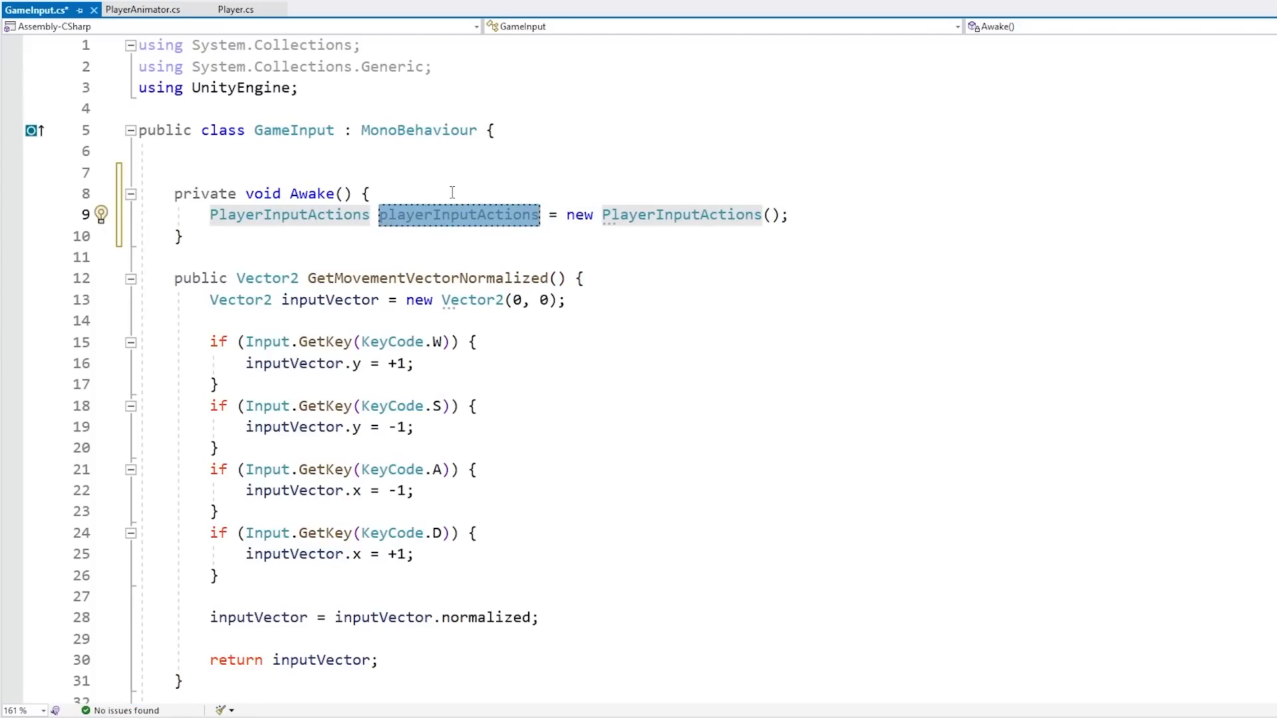
Enable the Player action map in Awake with playerInputActions.Player.Enable() and save the script
key("End")
key("Return")
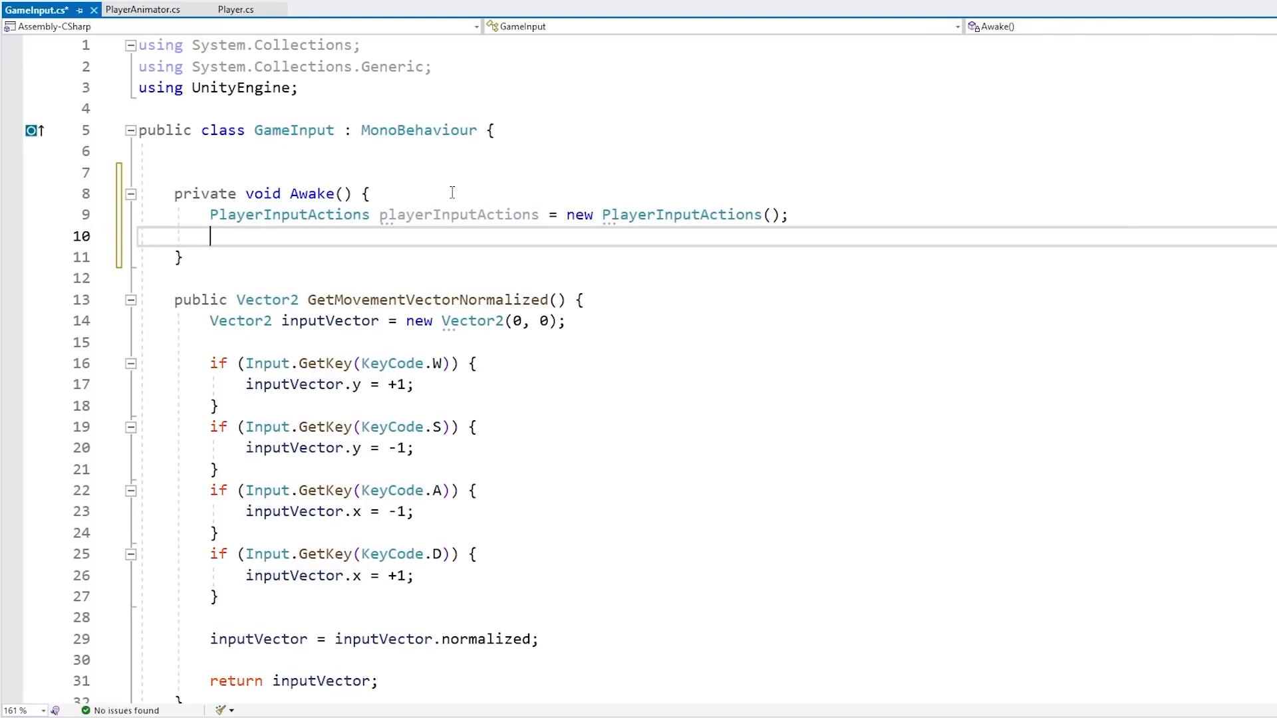
type("playerInputActions.pla")
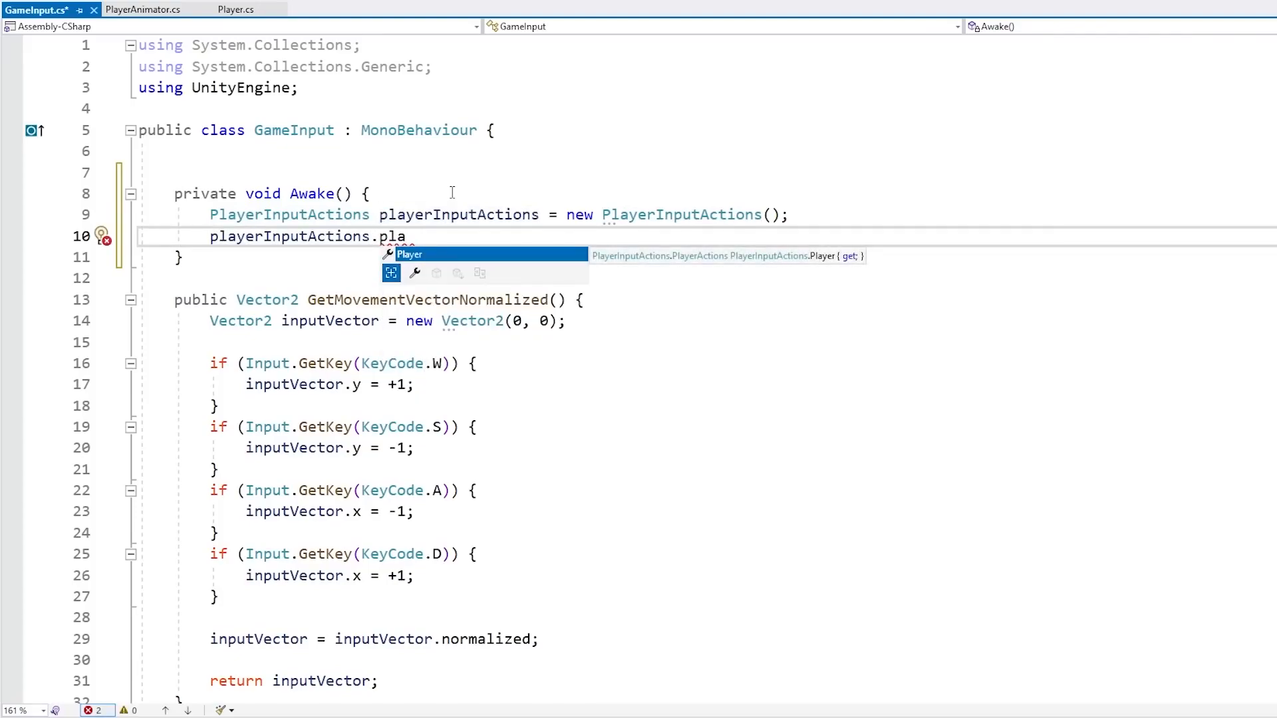
key("Tab")
type(".Ena")
key("Tab")
type("();")
key("ctrl+s")
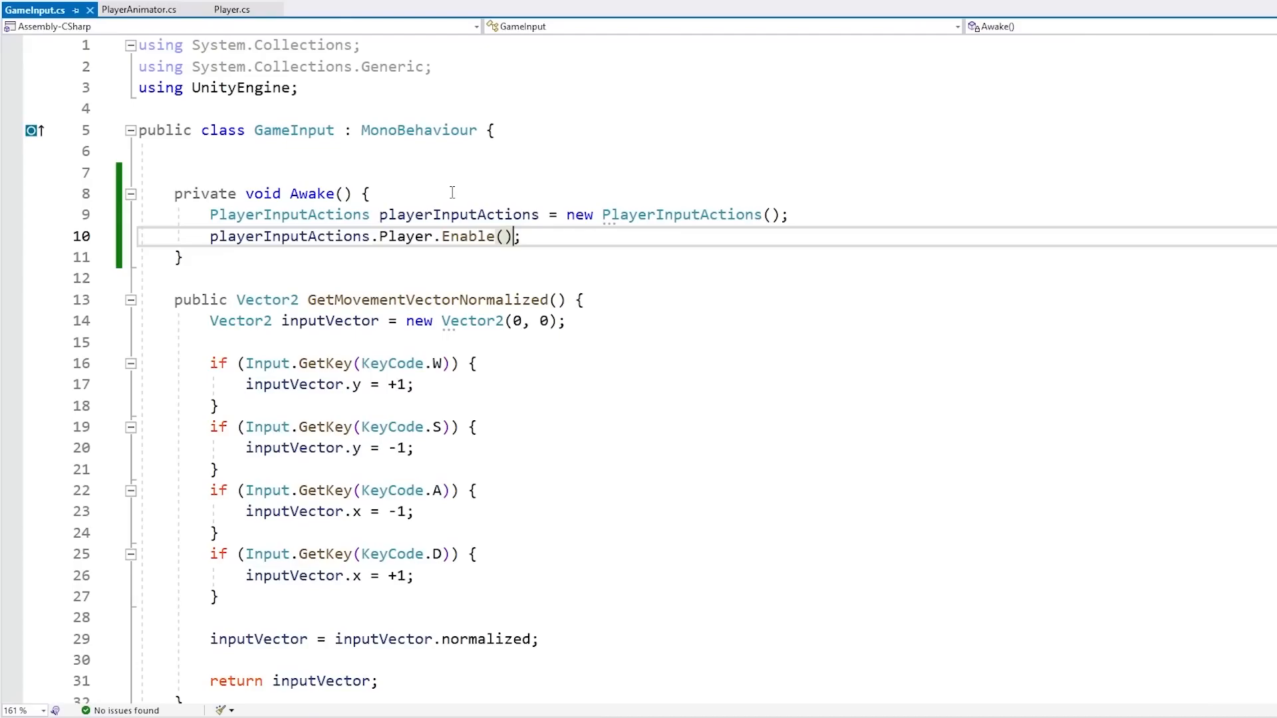
Turn the local variable into a private PlayerInputActions playerInputActions field that Awake assigns
left_click_drag(359, 342, 403, 593)
left_click(350, 349)
left_click(427, 215)
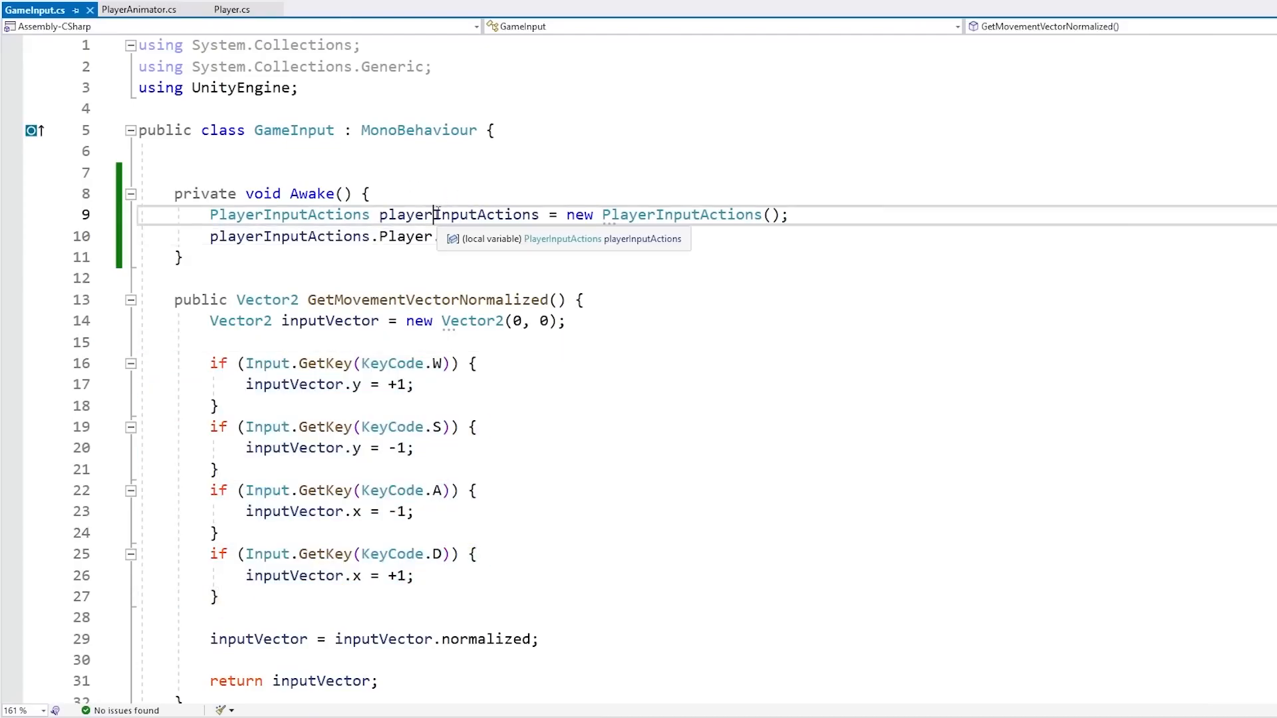
double_click(444, 217)
key("Right")
key("ctrl+shift+Left")
key("ctrl+shift+Left")
key("ctrl+c")
key("Up")
key("Up")
key("Return")
type("private")
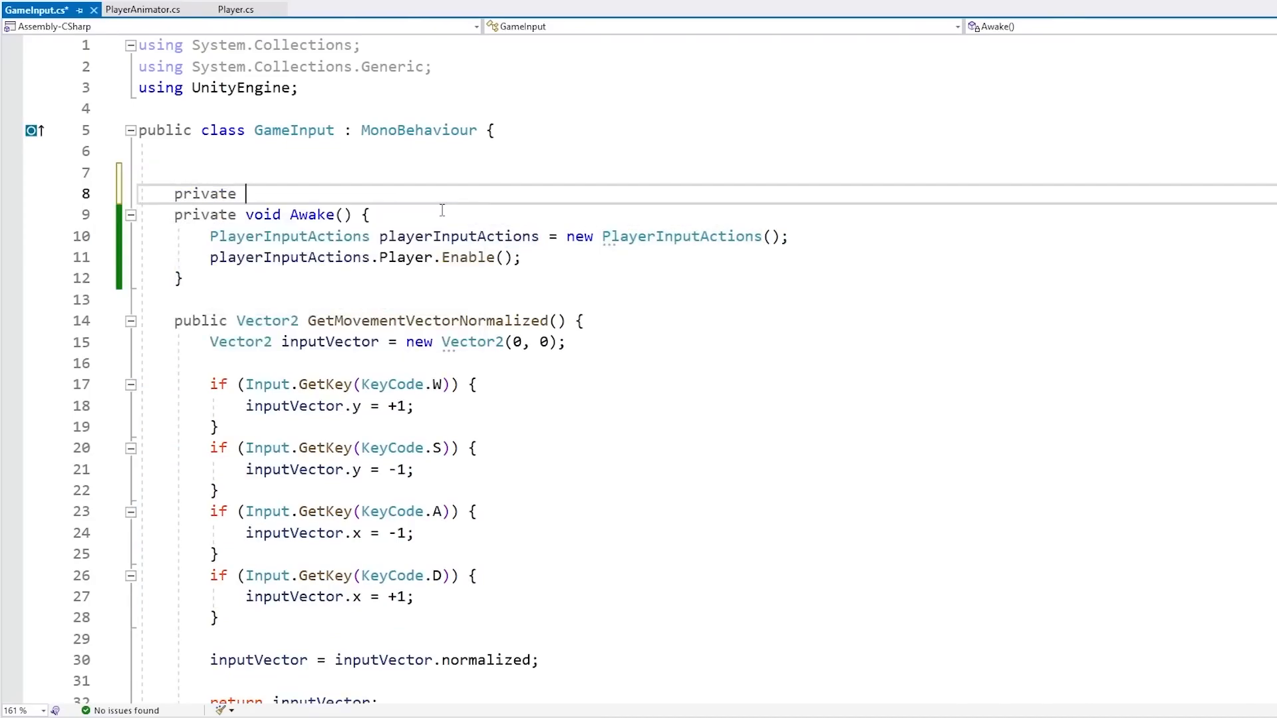
key("ctrl+v")
type(";")
key("Return")
key("Return")
key("Up")
key("Up")
key("End")
key("Left")
key("ctrl+shift+Left")
key("Down")
key("Down")
key("Down")
key("Down")
key("ctrl+Left")
key("ctrl+BackSpace")
key("Right")
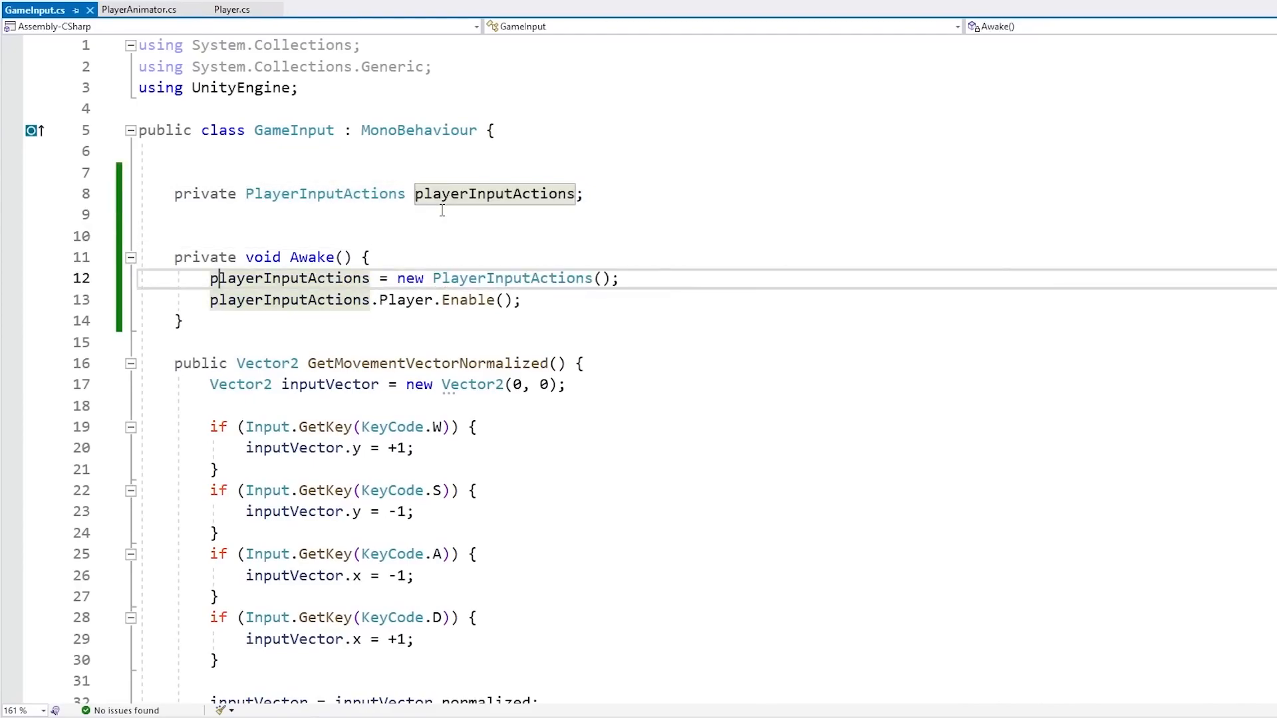
Add a line in GetMovementVectorNormalized reading playerInputActions.Player.Move.ReadValue<Vector2>() and save
left_click(282, 398)
scroll(1135, 346, "down", 1)
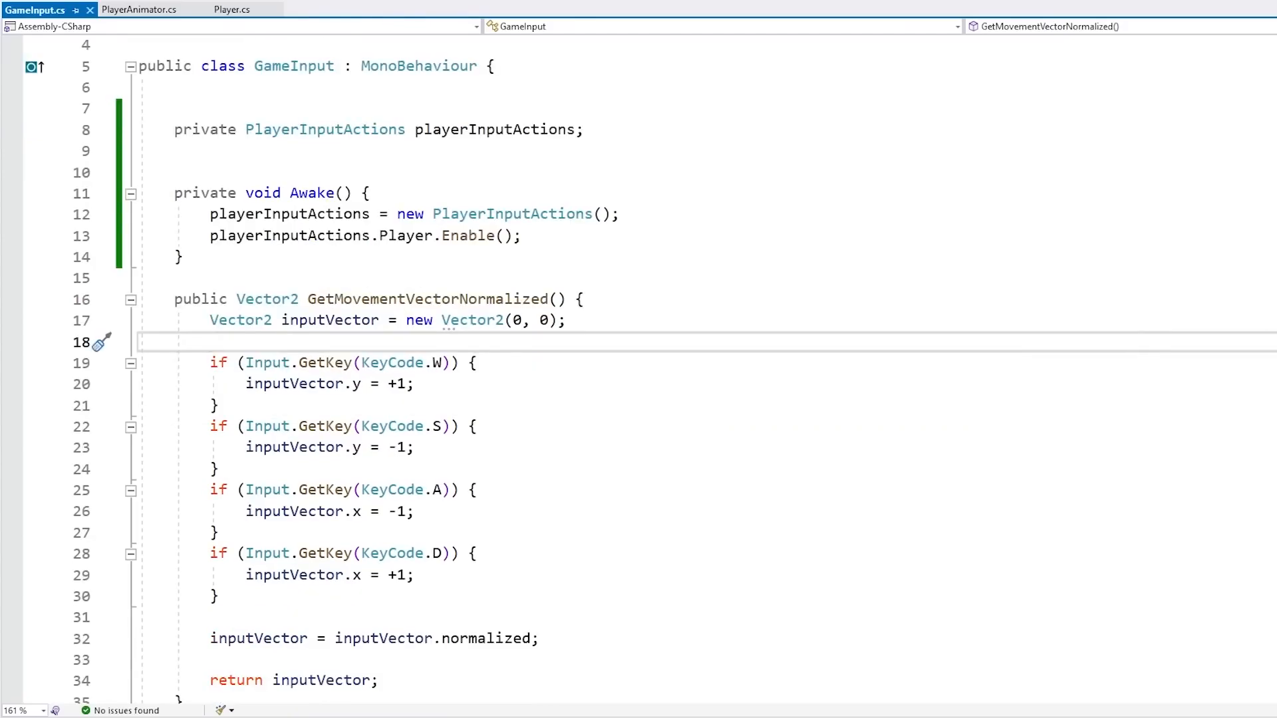
key("Return")
type("playerInputActions.")
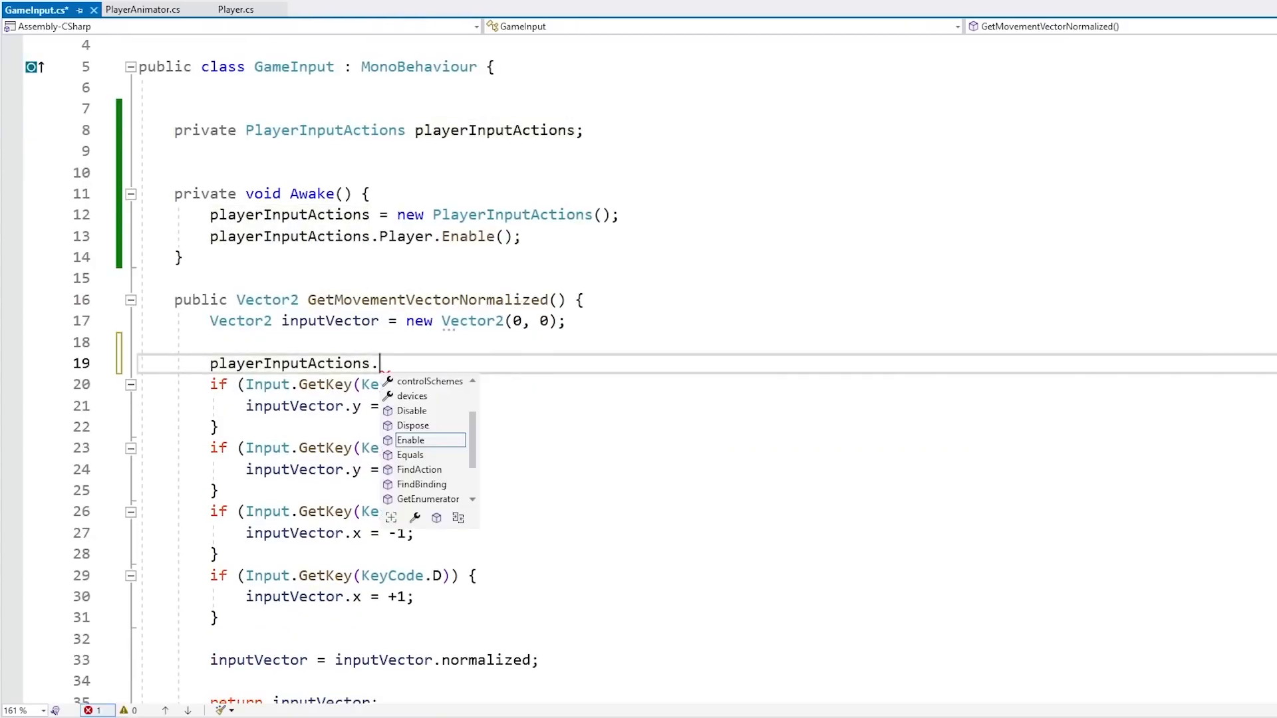
type("Player.mo")
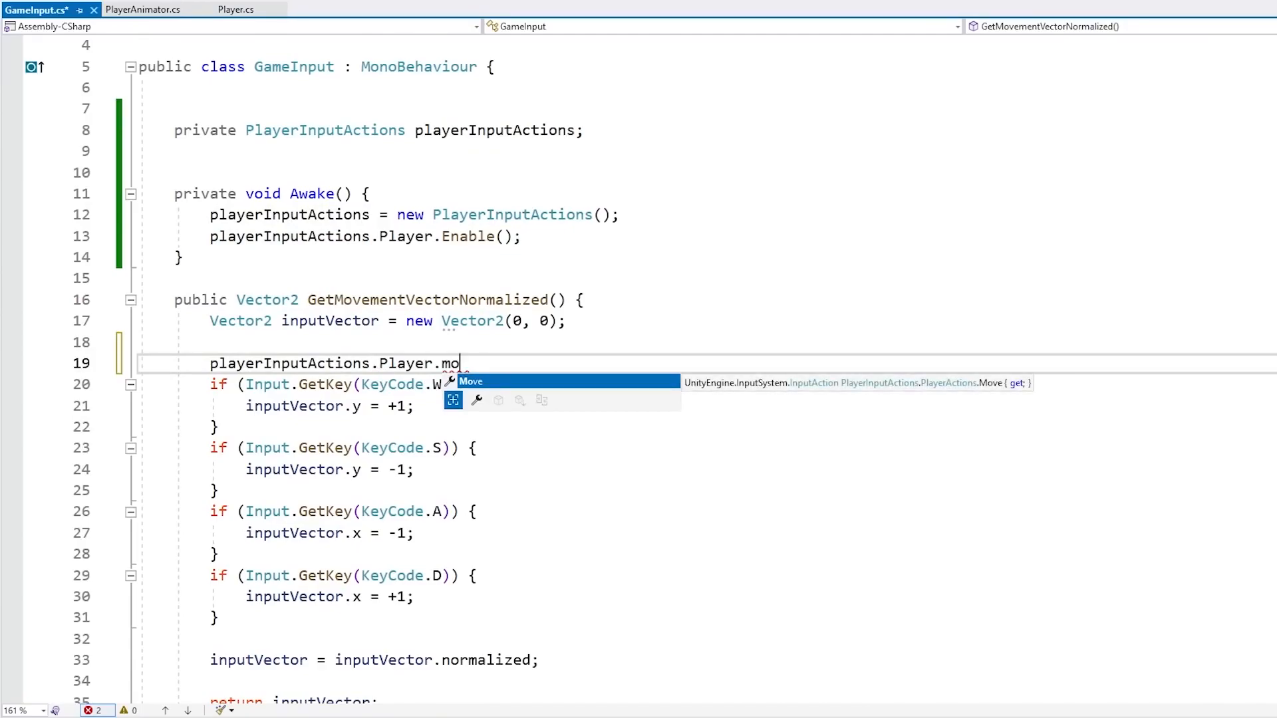
key("Tab")
type(".")
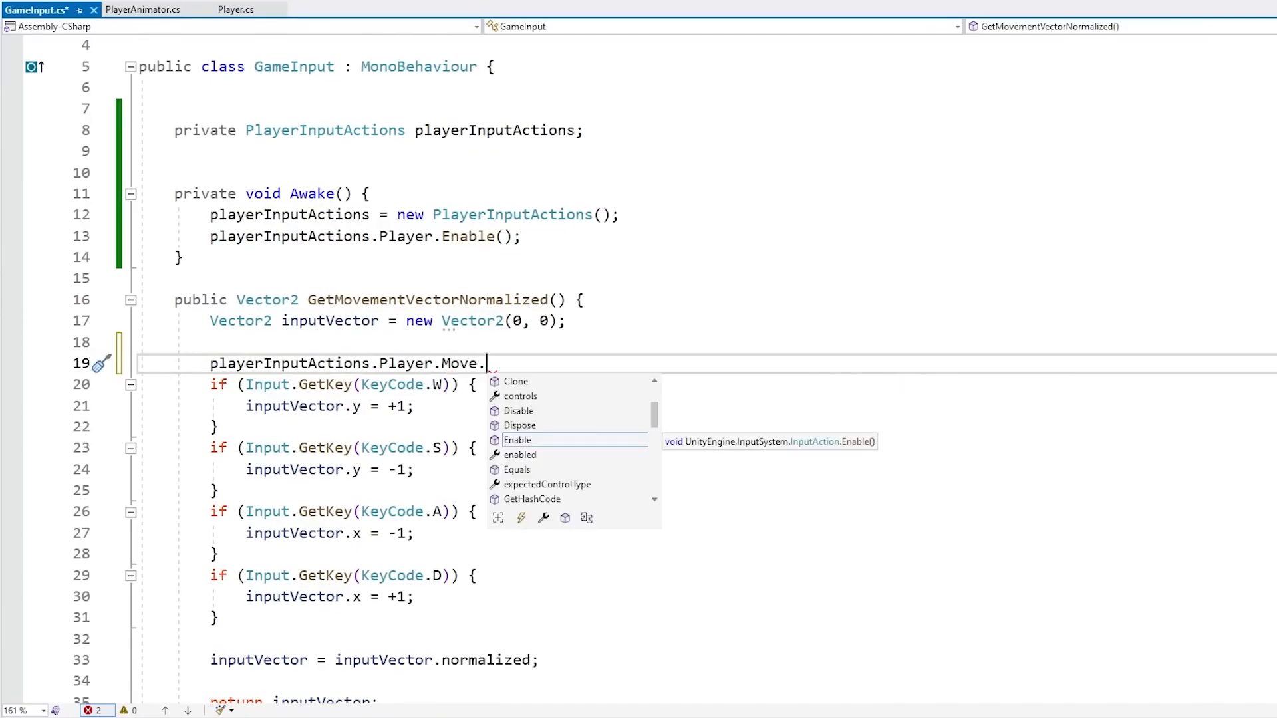
type("read")
key("Tab")
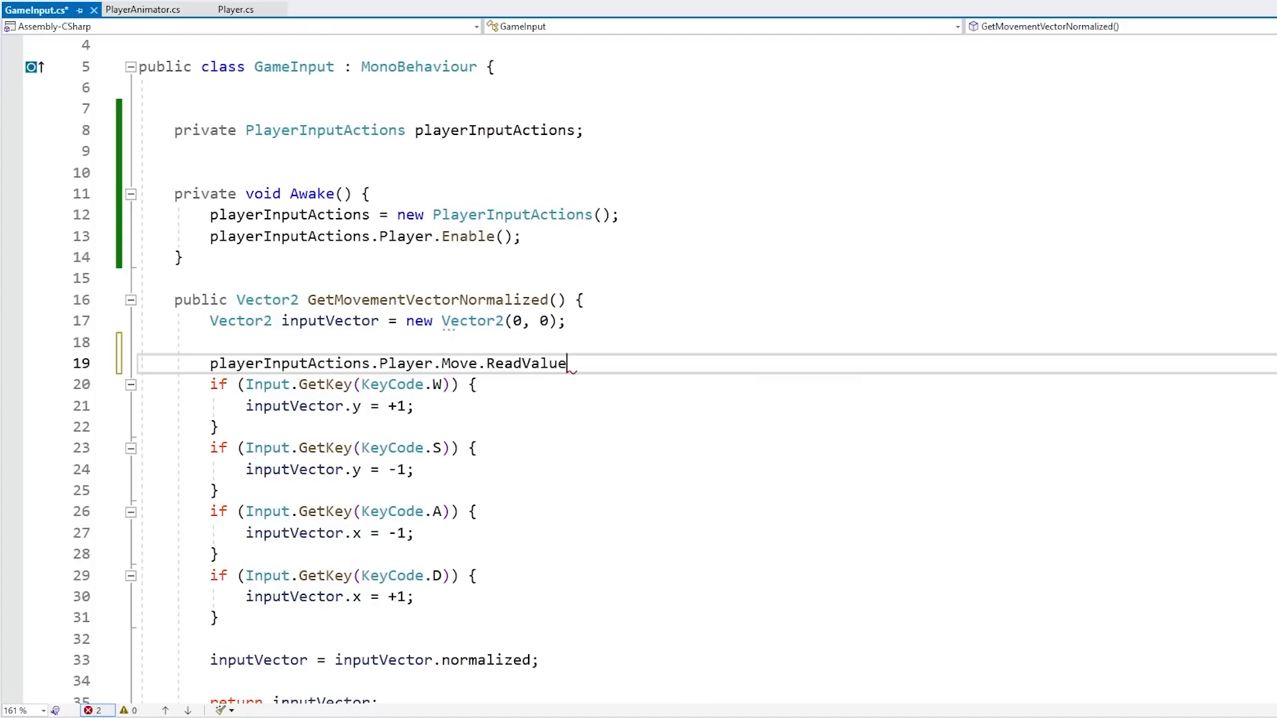
type("<")
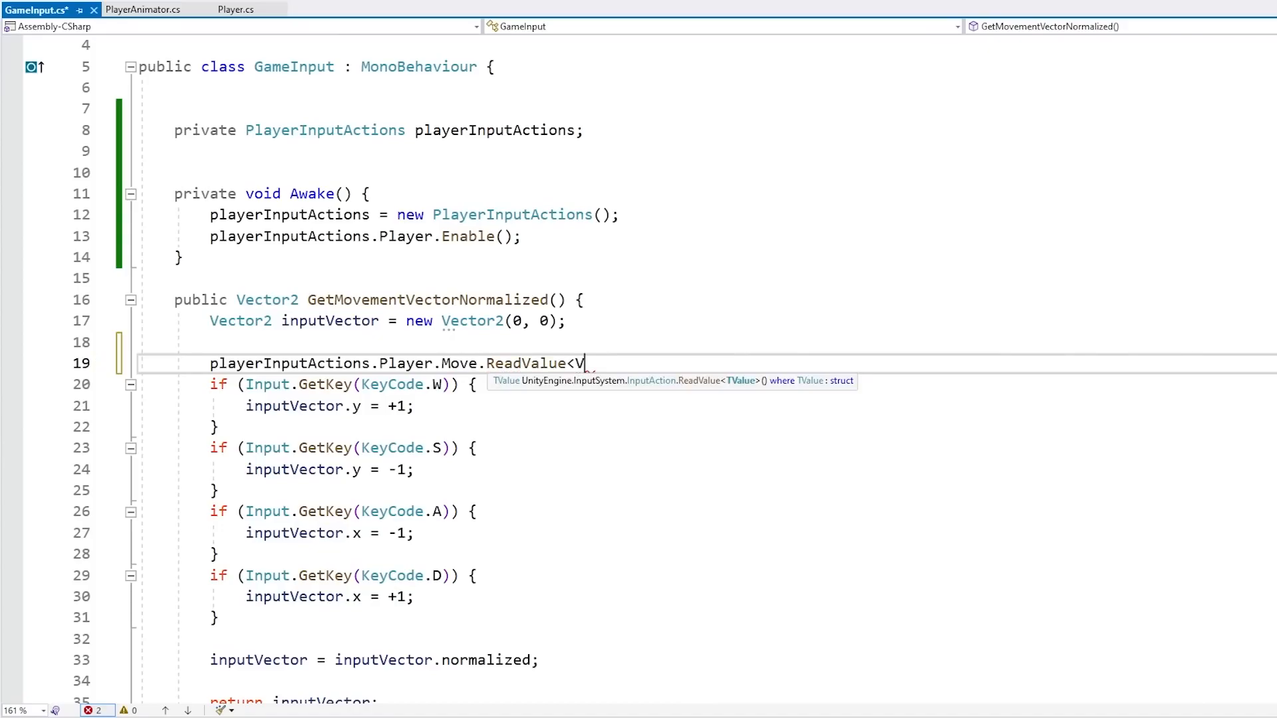
type("Vector2>")
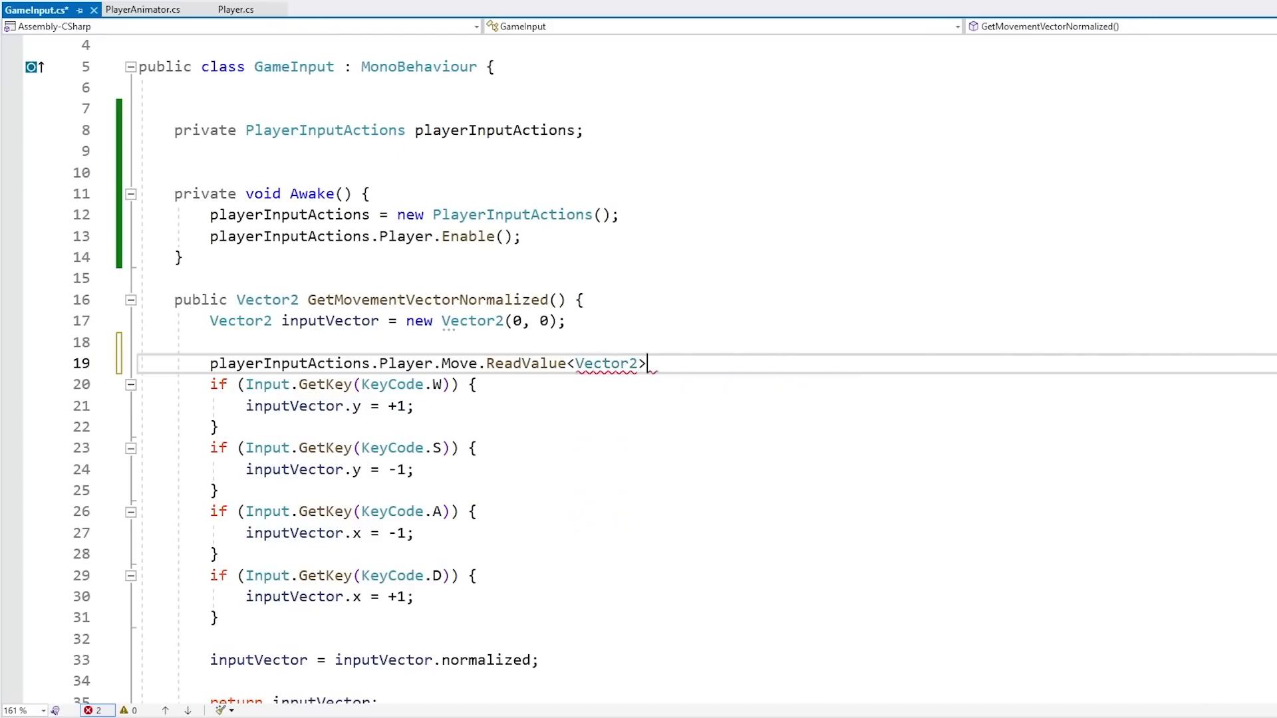
type("();")
key("ctrl+s")
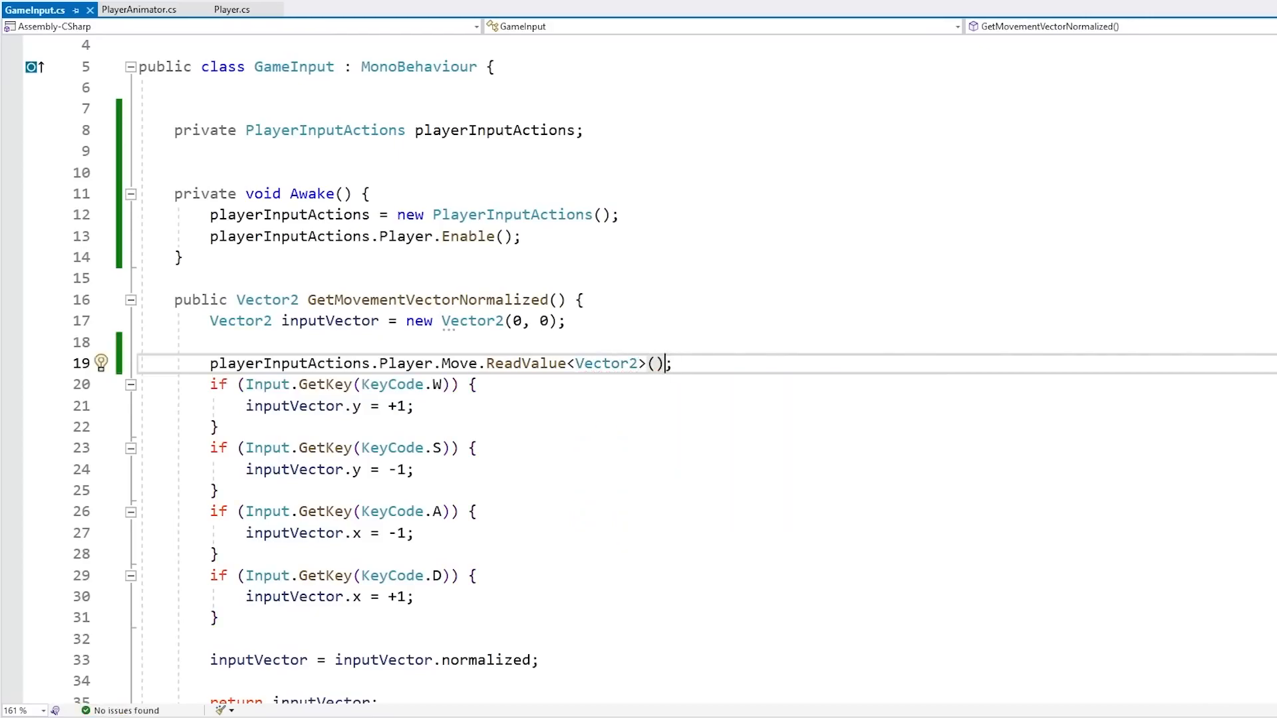
Initialize inputVector from the Move action's ReadValue<Vector2>() call instead of a zero Vector2
key("shift+Up")
key("shift+Down")
key("shift+Home")
key("ctrl+x")
key("Up")
key("Up")
key("End")
key("ctrl+shift+Left")
key("ctrl+shift+Left")
key("ctrl+shift+Left")
key("ctrl+shift+Left")
key("ctrl+shift+Left")
key("ctrl+shift+Left")
key("ctrl+shift+Left")
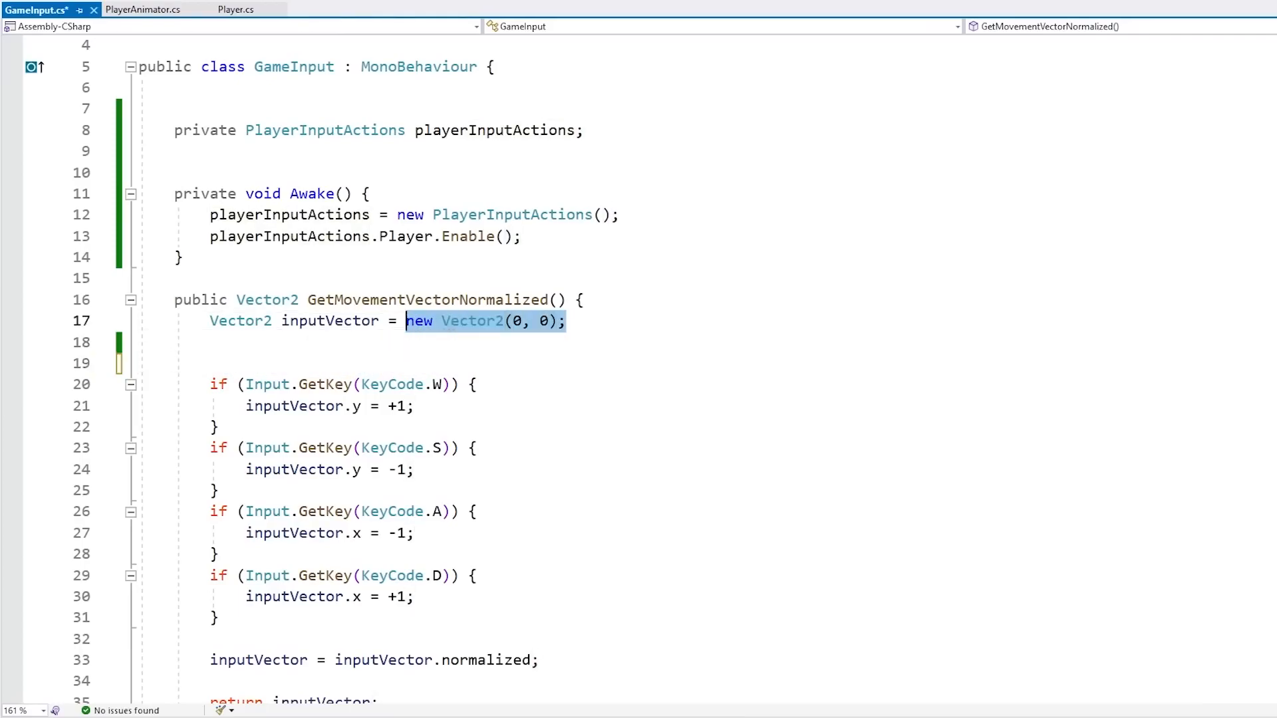
key("ctrl+v")
Delete the legacy Input.GetKey if-blocks for W, S, A and D from GetMovementVectorNormalized and save the script
key("shift+Down")
key("shift+Down")
key("shift+Down")
key("shift+Down")
key("shift+Down")
key("shift+Down")
key("shift+Down")
key("shift+Down")
key("shift+Down")
key("shift+Down")
key("shift+Down")
key("shift+Down")
key("shift+Down")
key("shift+Down")
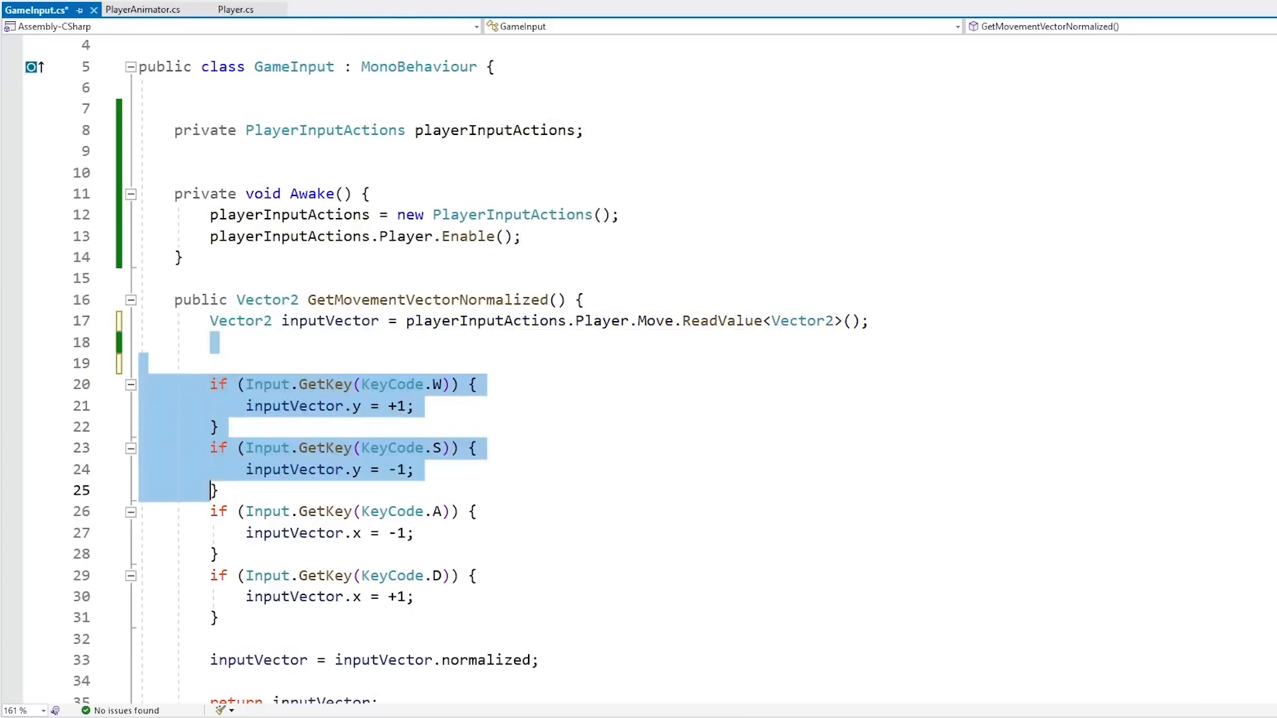
key("Delete")
key("ctrl+s")
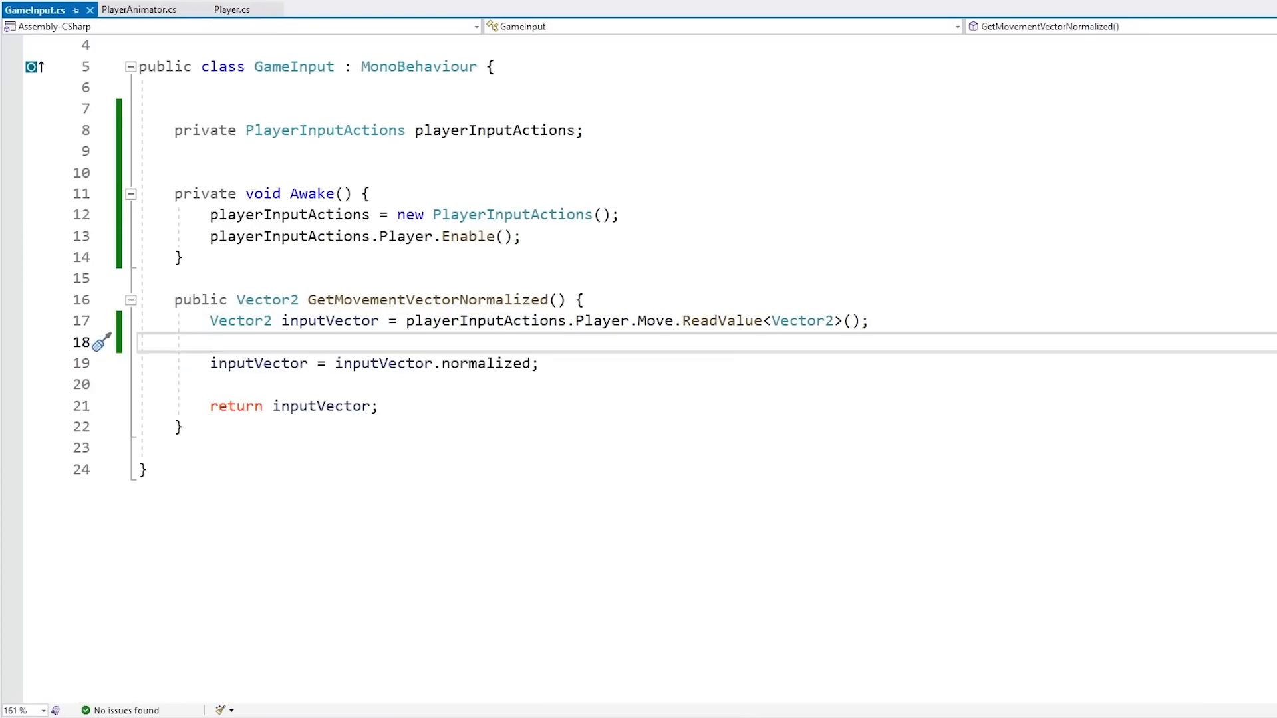
Add Debug.Log(inputVector); after the normalization line, before the return, and save the script
key("Up")
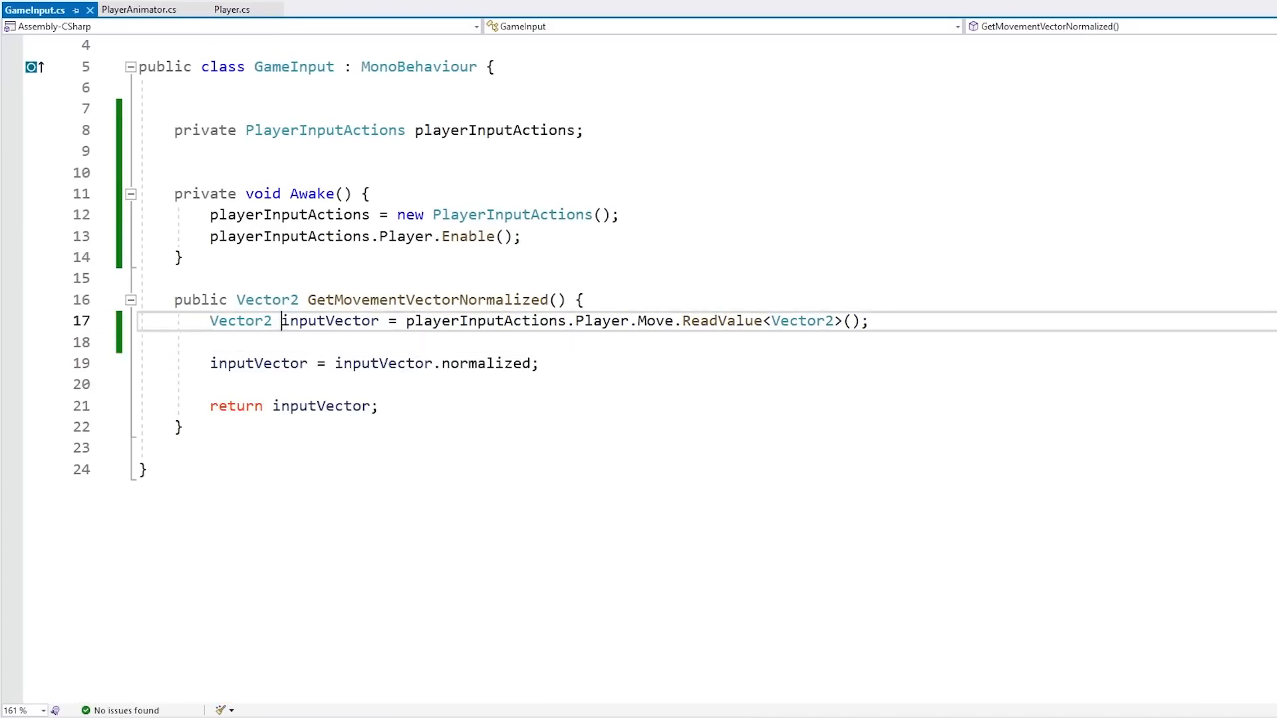
key("ctrl+shift+Right")
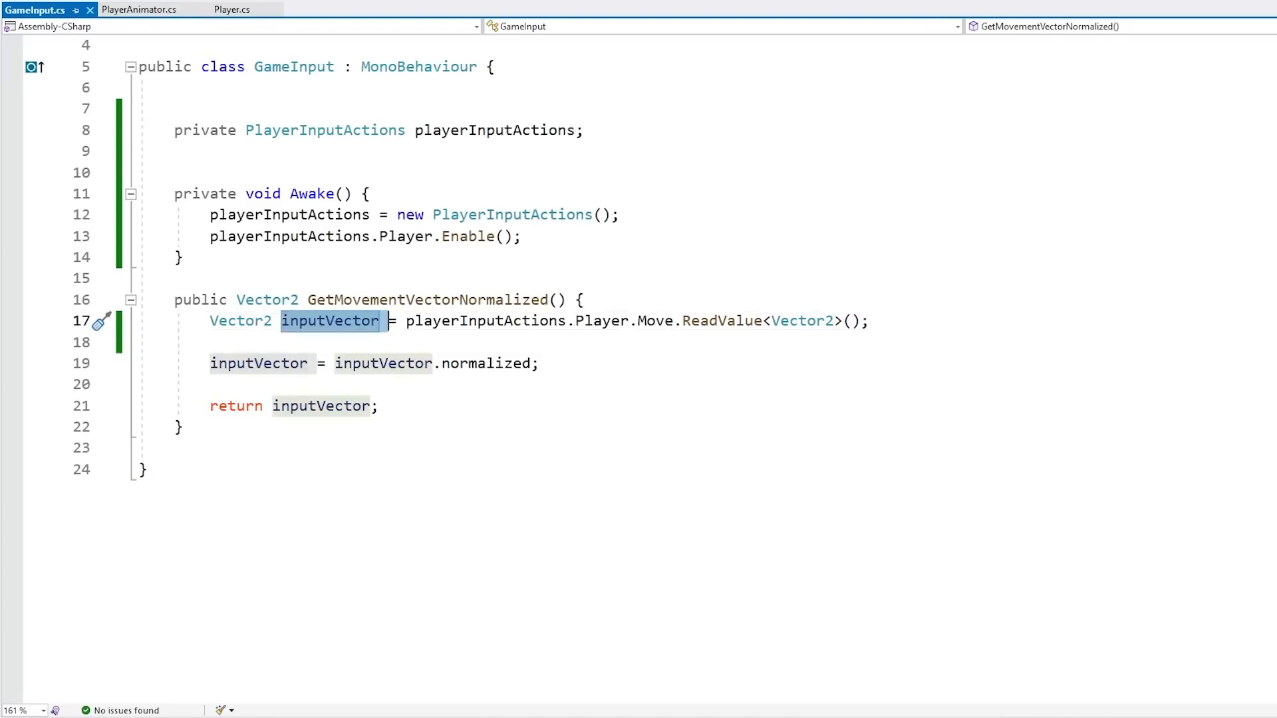
key("Right")
key("Down")
key("Down")
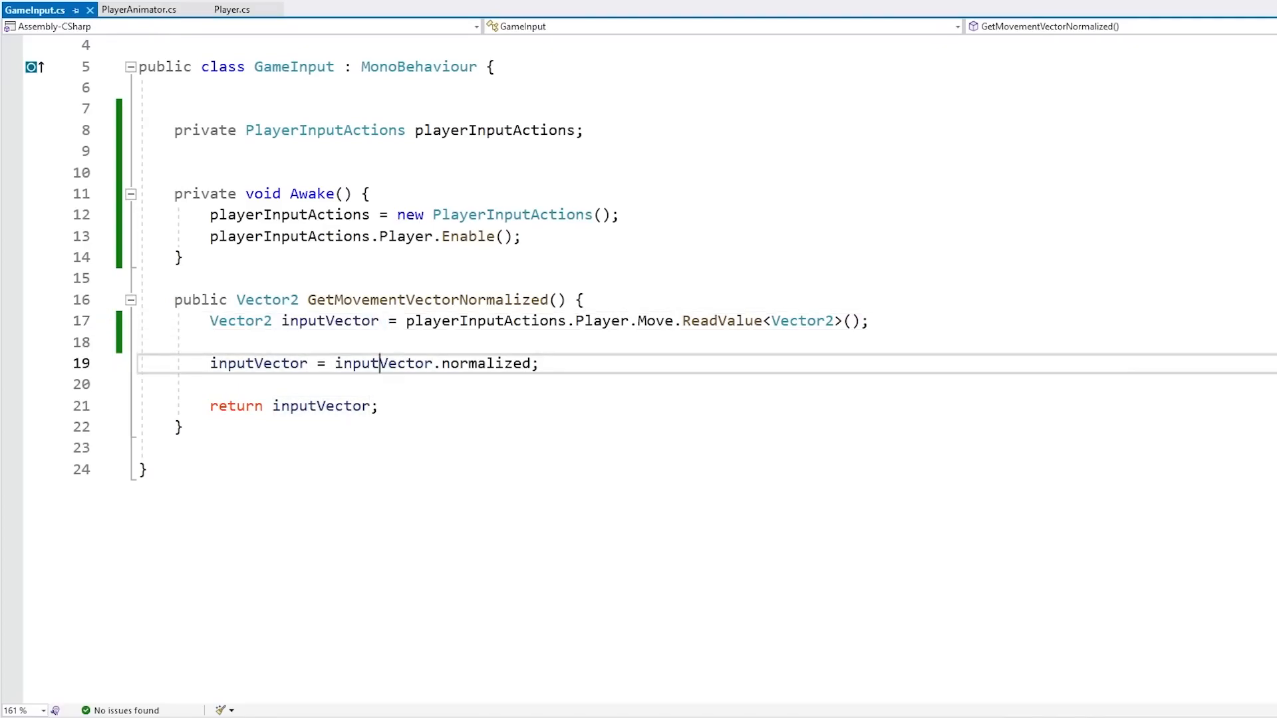
key("Down")
key("Return")
type("Debug.Log(inputVector);")
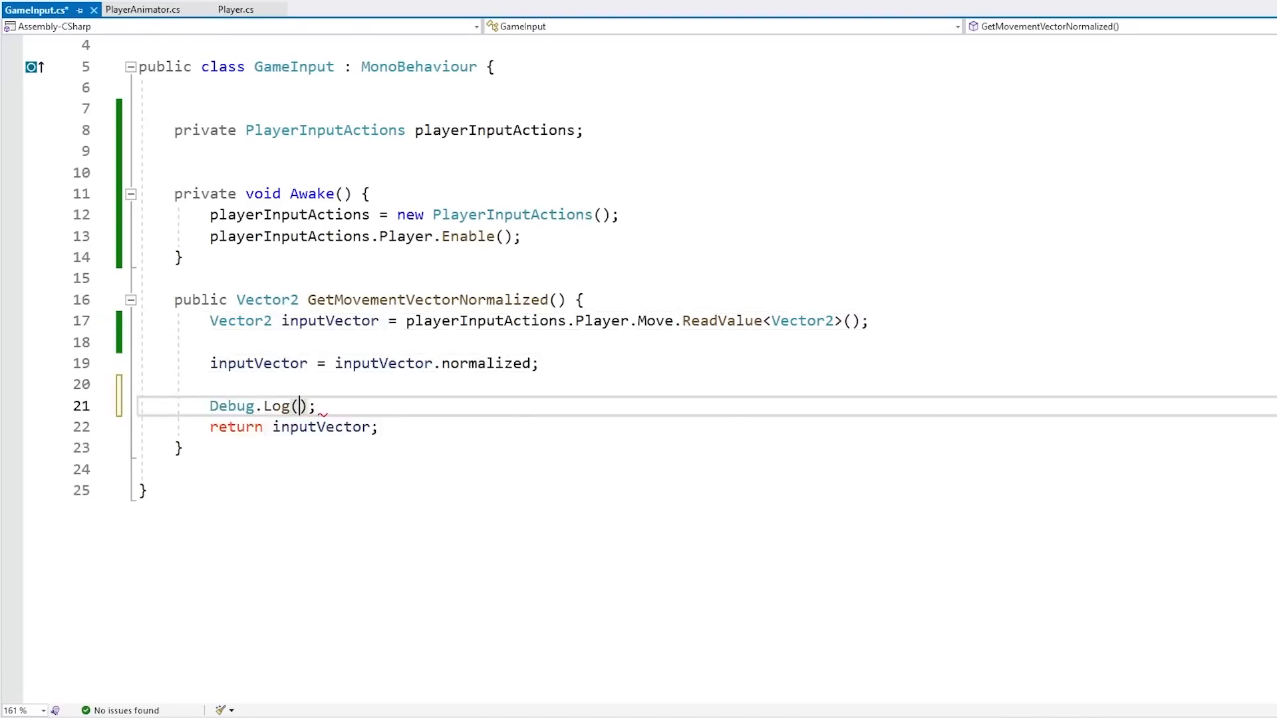
key("Return")
key("ctrl+s")
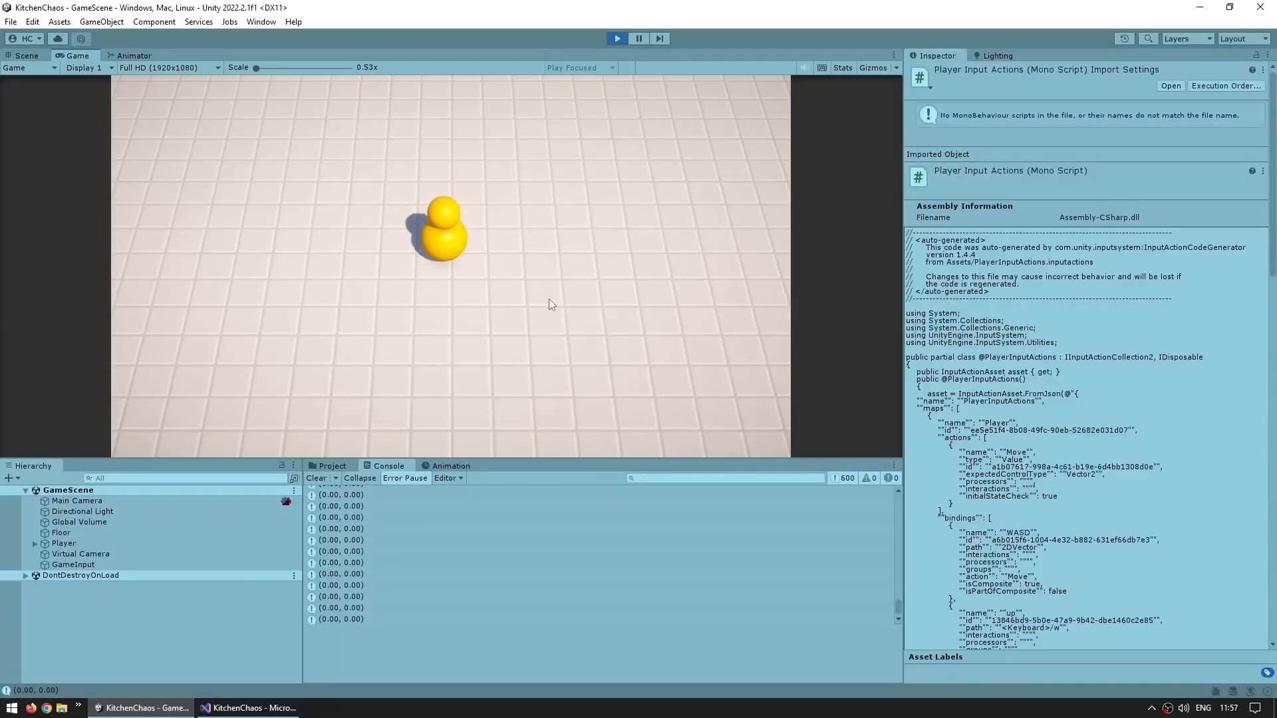
Test player movement in Play mode with the W, A, S and D keys while watching the logged input vectors in the Console
key("s")
key("a")
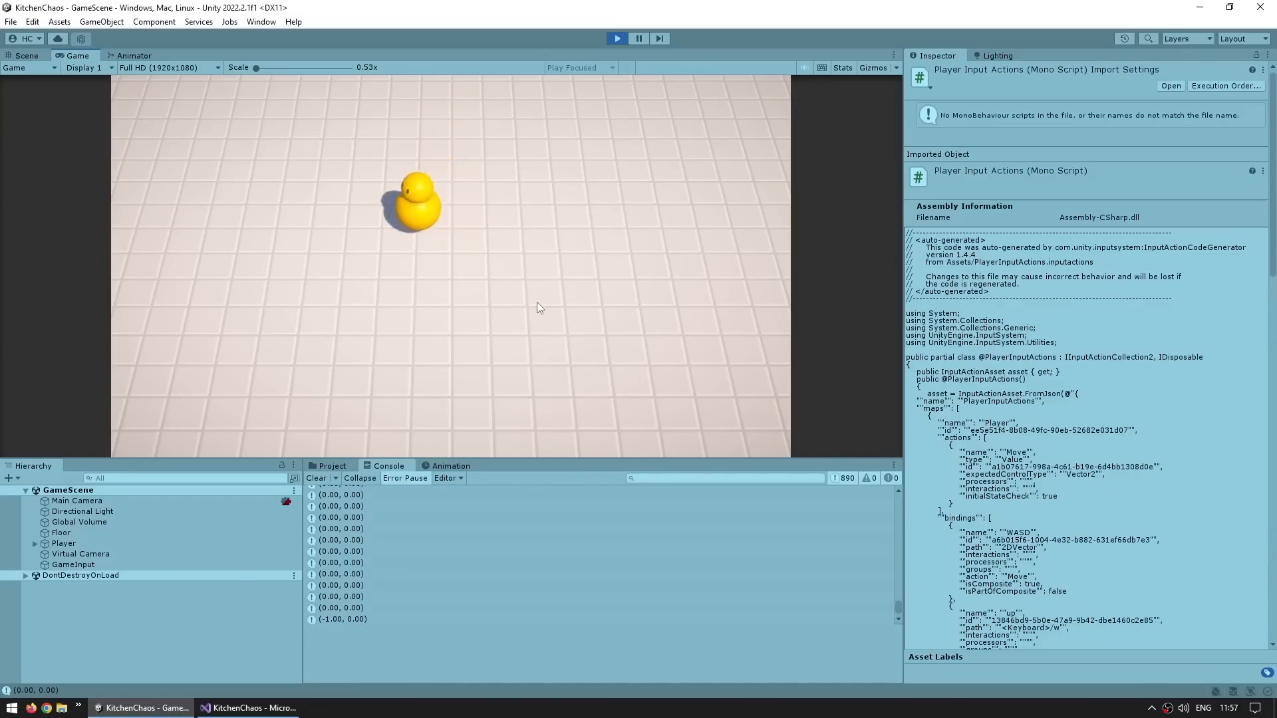
key("d")
key("w")
key("a")
key("d")
key("a")
key("s")
key("d")
key("w")
key("a")
key("s")
key("d")
key("s")
key("a")
key("w")
key("s")
key("d")
key("w")
key("a")
key("s")
key("d")
key("w")
key("a")
key("s")
key("w")
key("s")
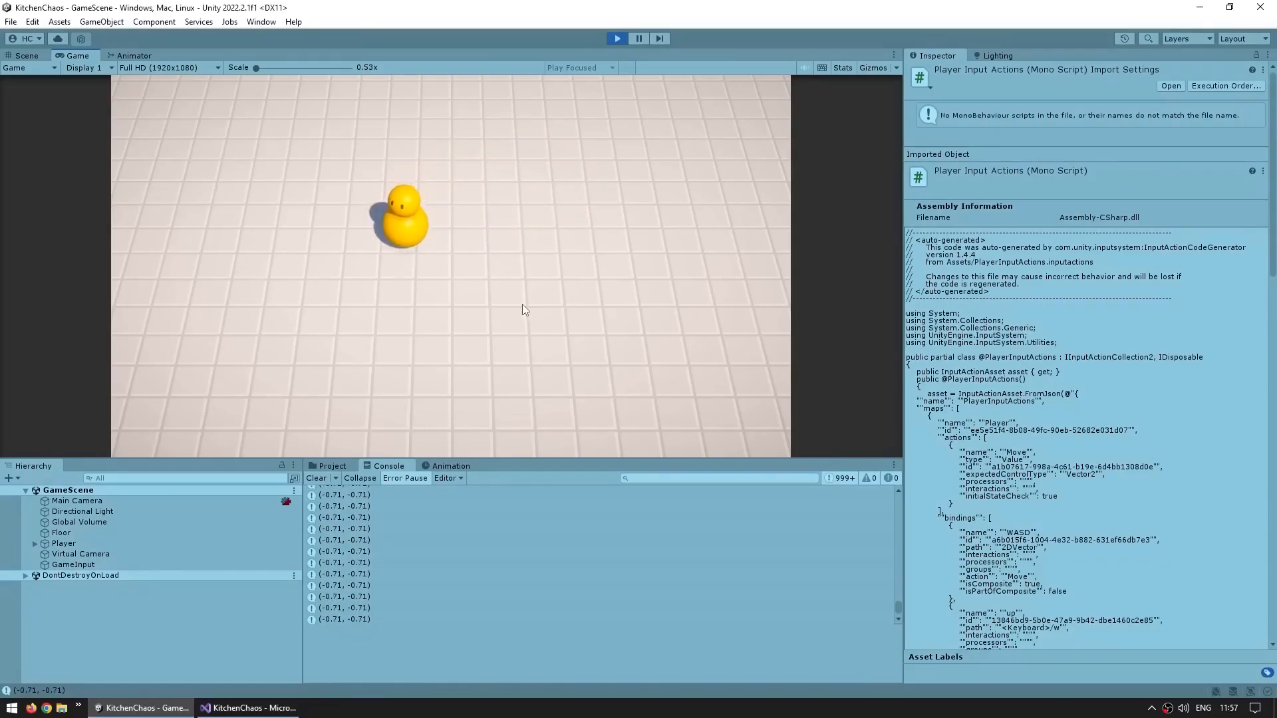